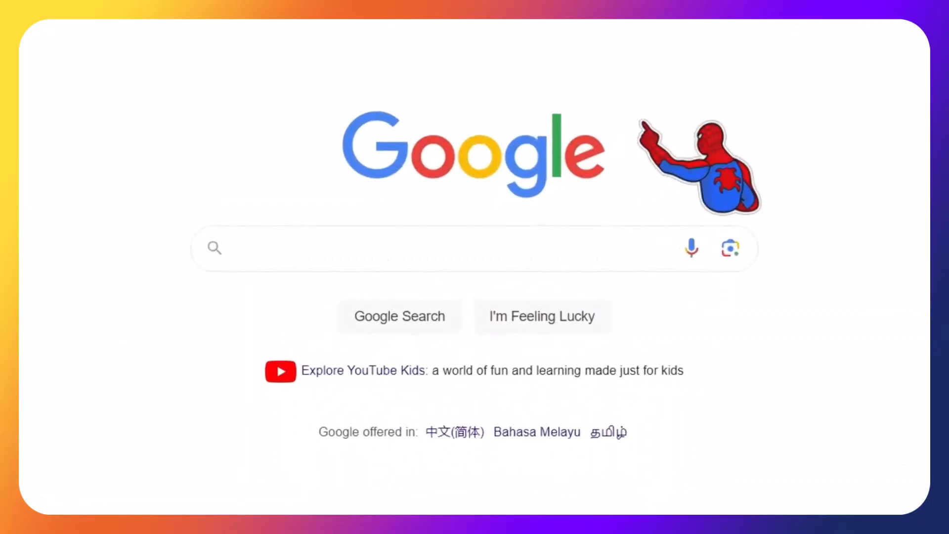
Search Google for capcut.
{"action": "left_click", "coordinate": [444, 251]}
{"action": "type", "text": "capcut"}
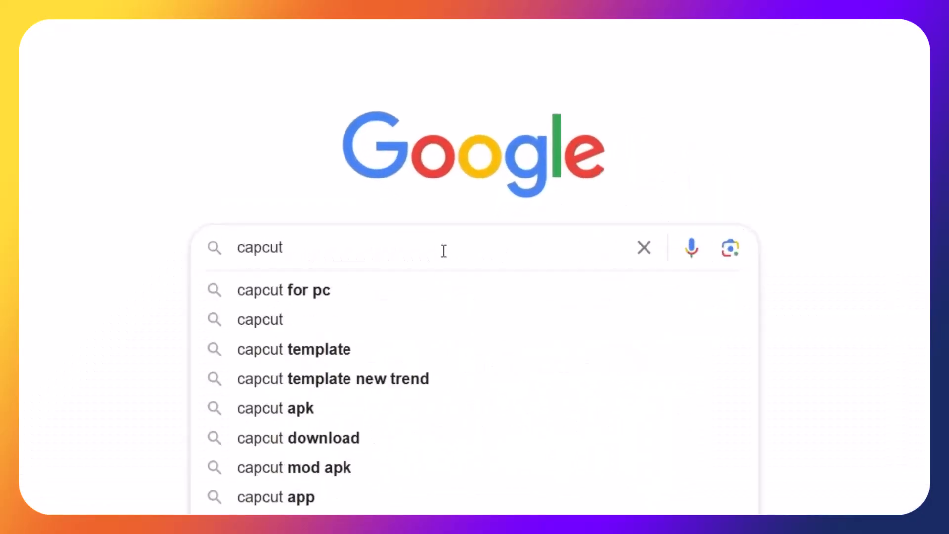
{"action": "key", "text": "Return"}
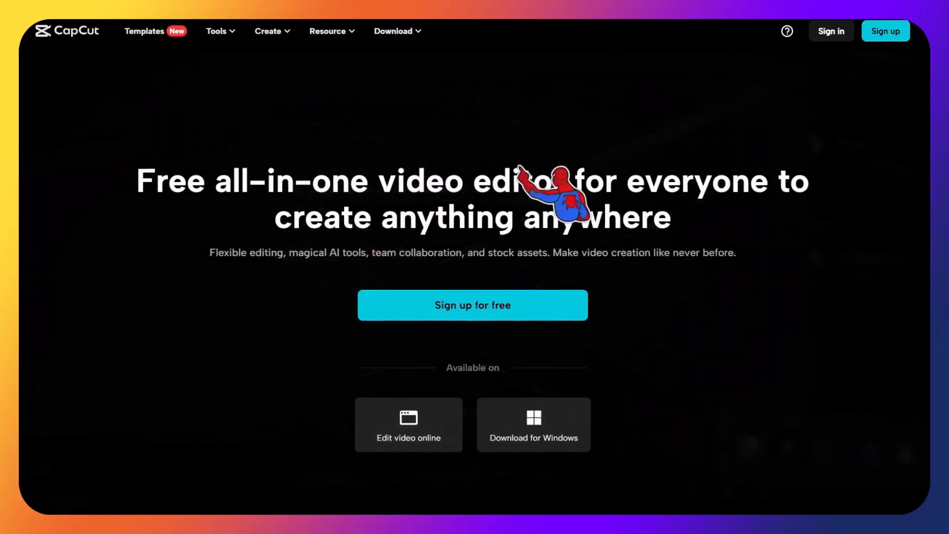
Download the Win/Mac desktop version of CapCut and save the installer to the Desktop folder.
{"action": "mouse_move", "coordinate": [395, 36]}
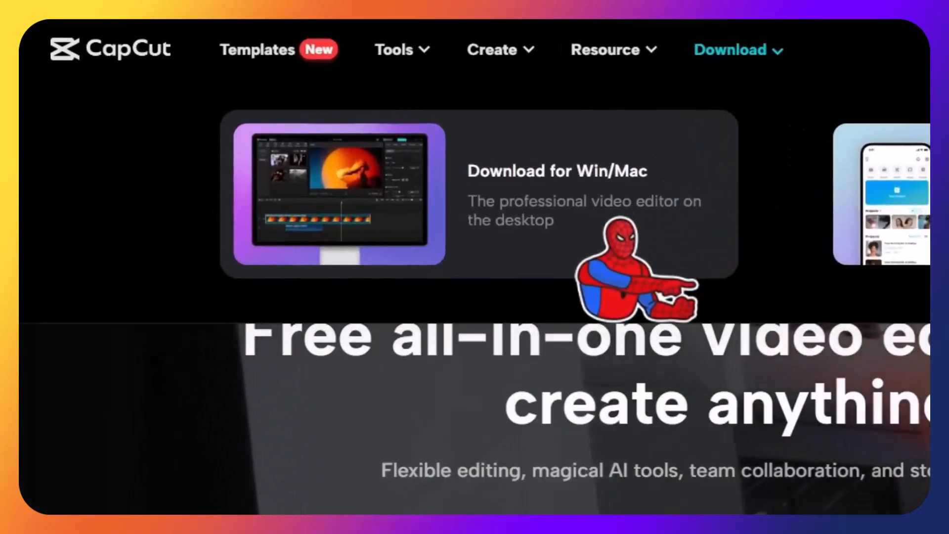
{"action": "left_click", "coordinate": [613, 218]}
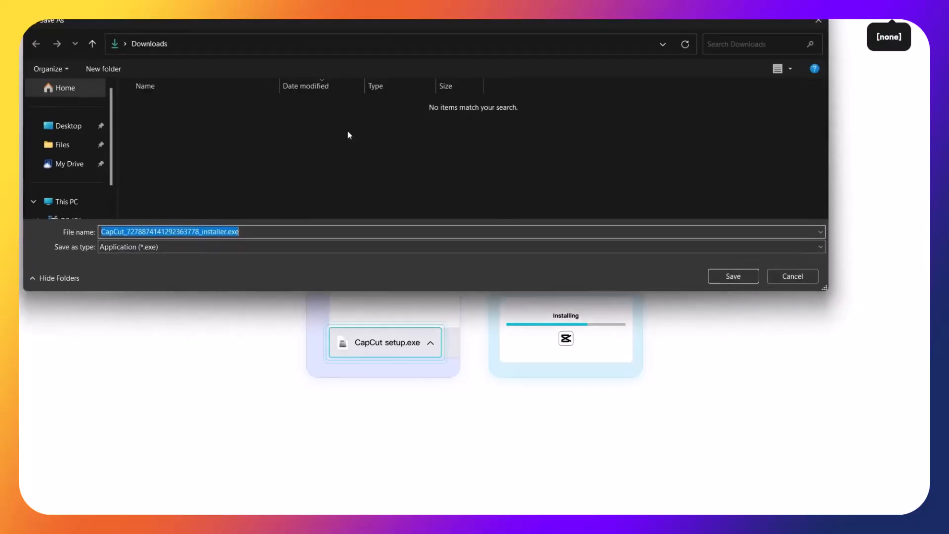
{"action": "left_click", "coordinate": [69, 126]}
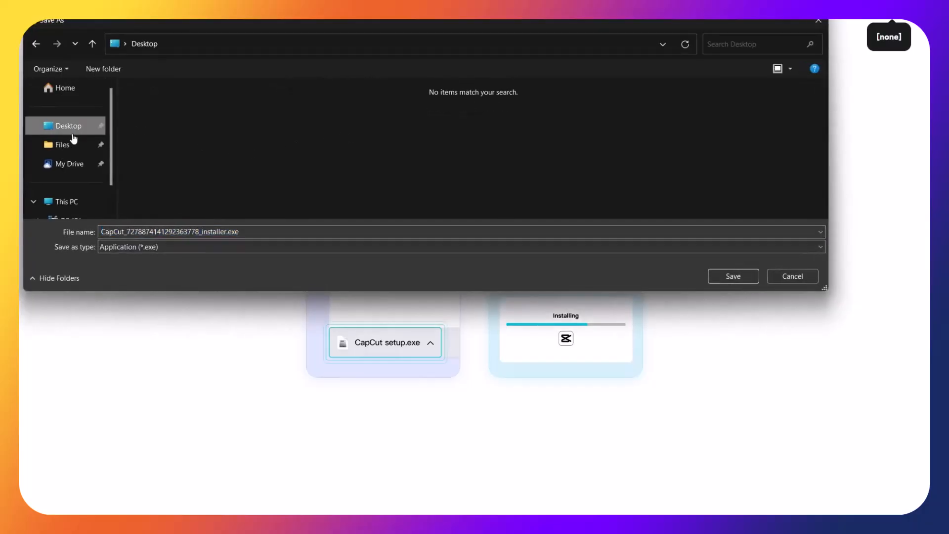
{"action": "left_click", "coordinate": [733, 276]}
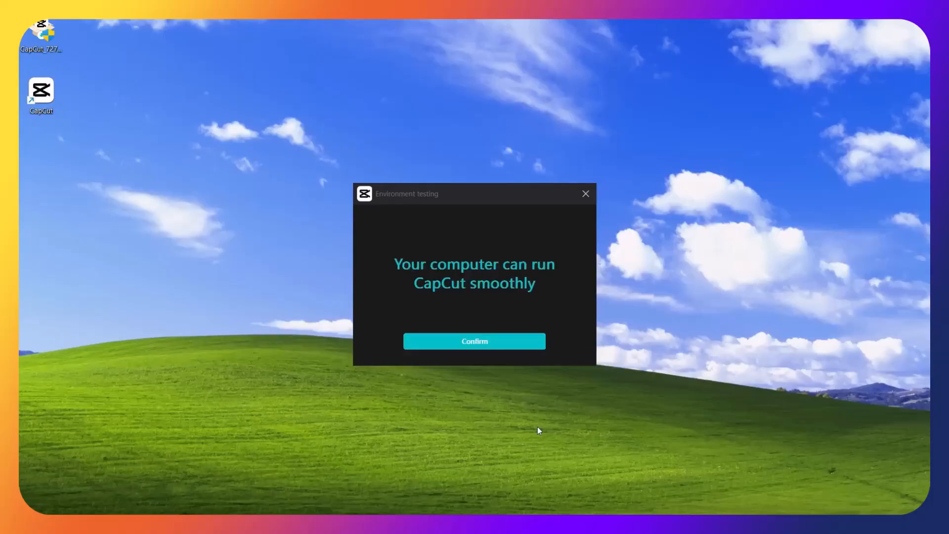
Acknowledge the environment test and the privacy policy notice in the CapCut desktop app, and start a new project.
{"action": "left_click", "coordinate": [493, 346]}
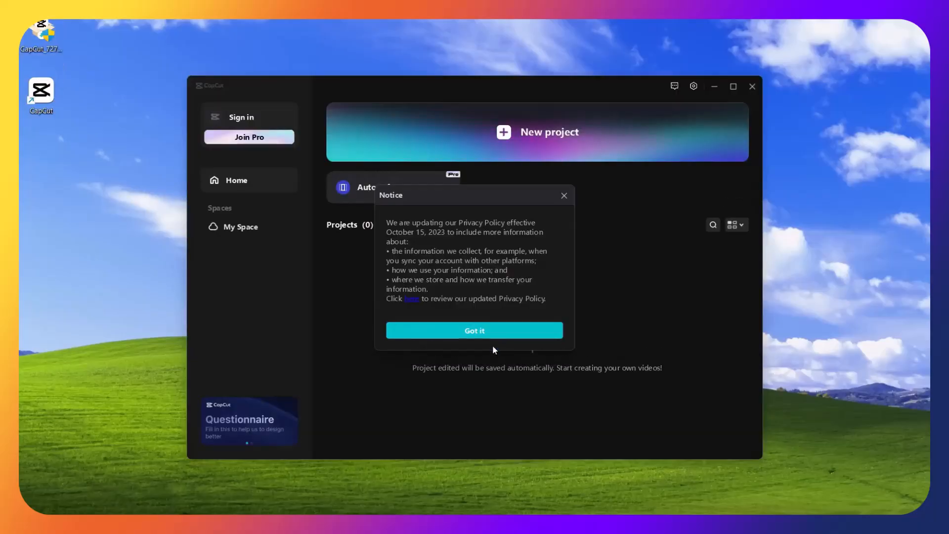
{"action": "left_click", "coordinate": [484, 331]}
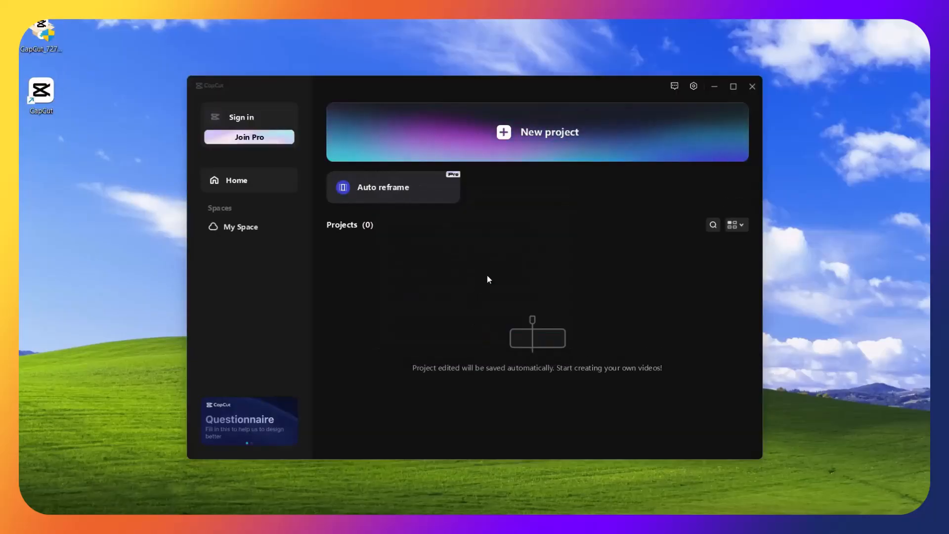
{"action": "left_click", "coordinate": [577, 137]}
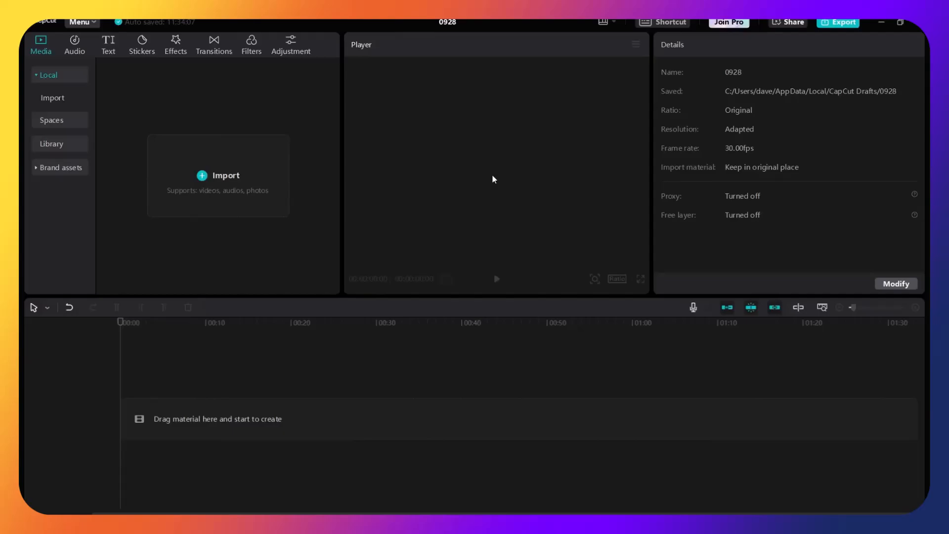
Import akihabara 2.mp4, akihabara.mp4 and osaka.mp4 from the Desktop folder into the project's media.
{"action": "left_click", "coordinate": [225, 189]}
{"action": "left_click_drag", "start_coordinate": [151, 157], "coordinate": [324, 83]}
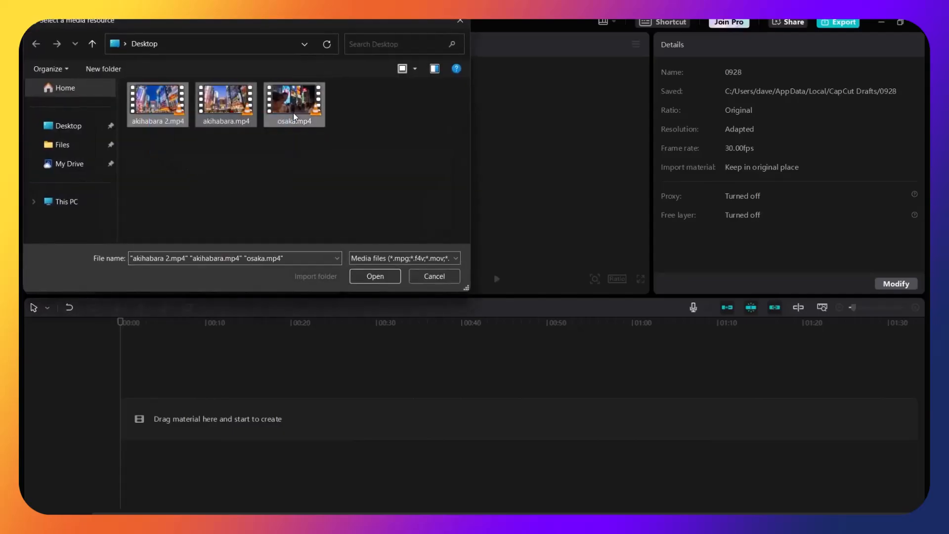
{"action": "left_click", "coordinate": [375, 276]}
Place video.mp4 on the timeline and split it at 00:00:01:25.
{"action": "left_click_drag", "start_coordinate": [127, 131], "coordinate": [165, 368]}
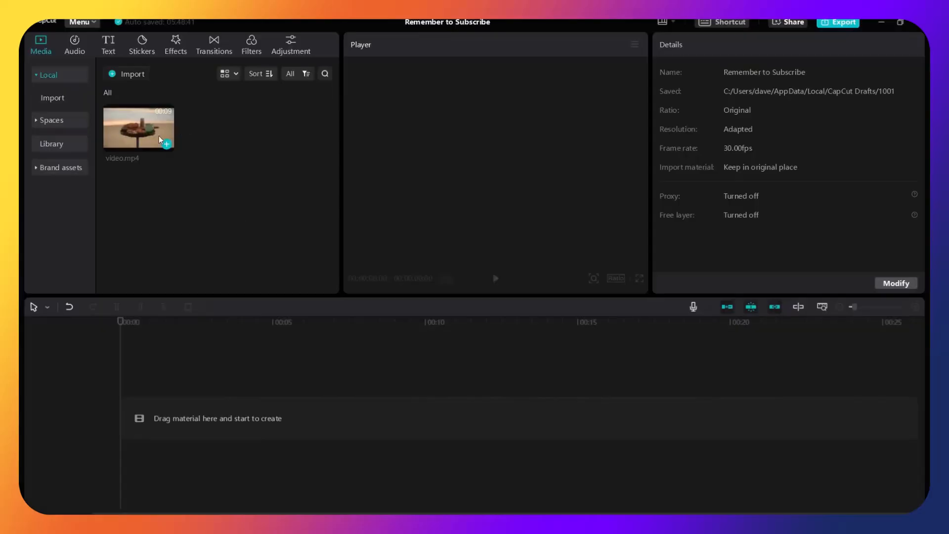
{"action": "left_click_drag", "start_coordinate": [137, 127], "coordinate": [238, 415]}
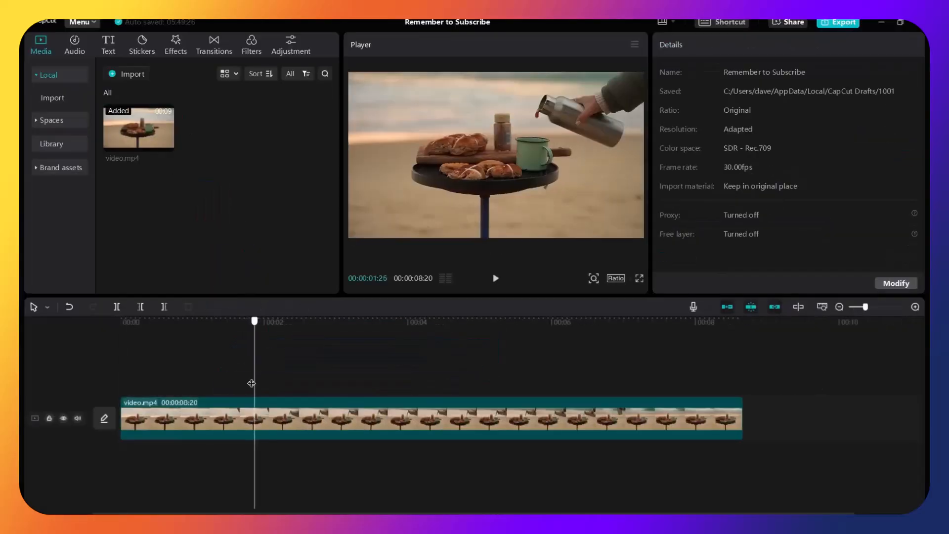
{"action": "mouse_move", "coordinate": [254, 381]}
{"action": "left_mouse_down"}
{"action": "mouse_move", "coordinate": [223, 377]}
{"action": "mouse_move", "coordinate": [253, 381]}
{"action": "left_mouse_up"}
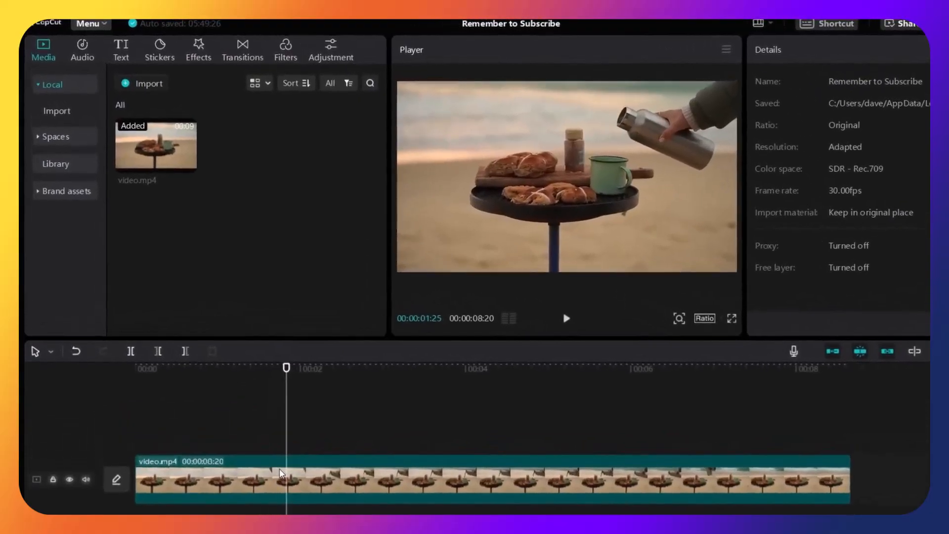
{"action": "left_click", "coordinate": [280, 473]}
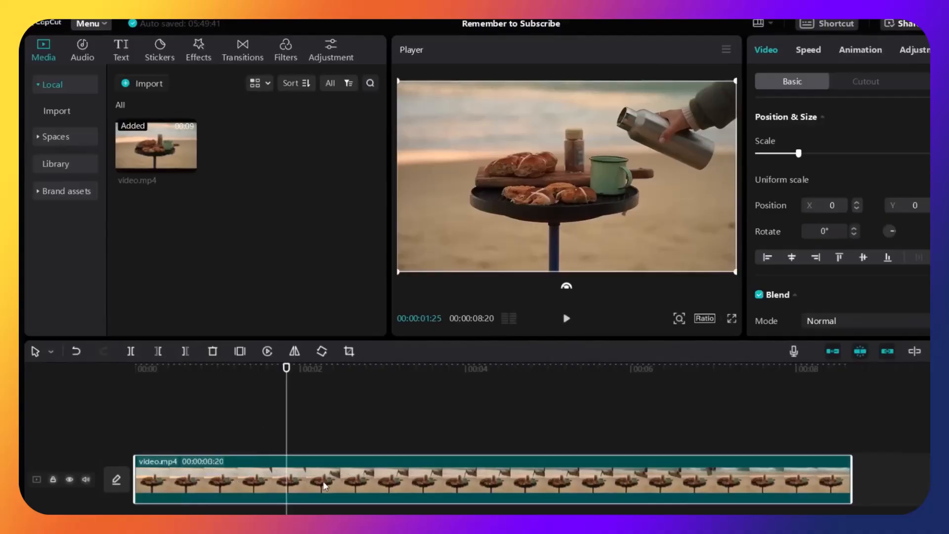
{"action": "left_click", "coordinate": [132, 354]}
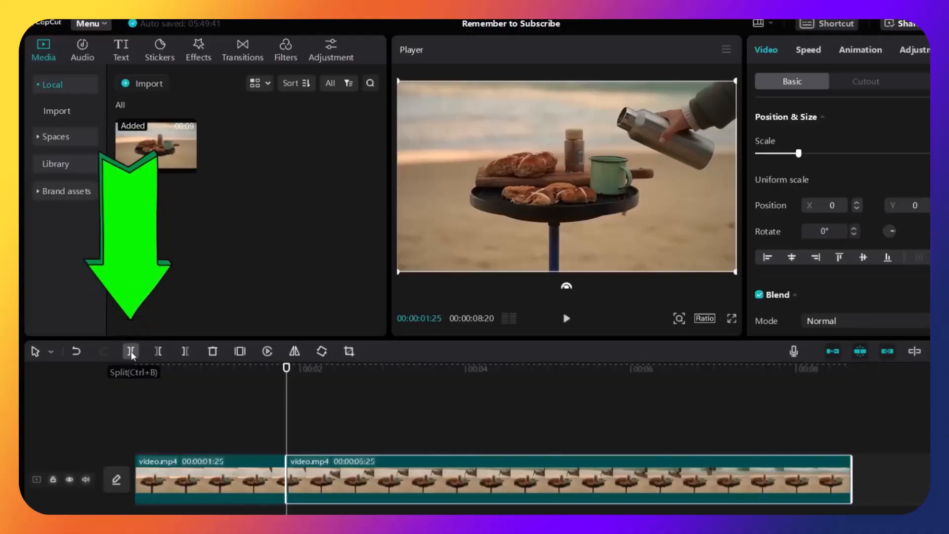
Delete the short first piece of the split video.mp4 clip from the timeline.
{"action": "left_click", "coordinate": [260, 489]}
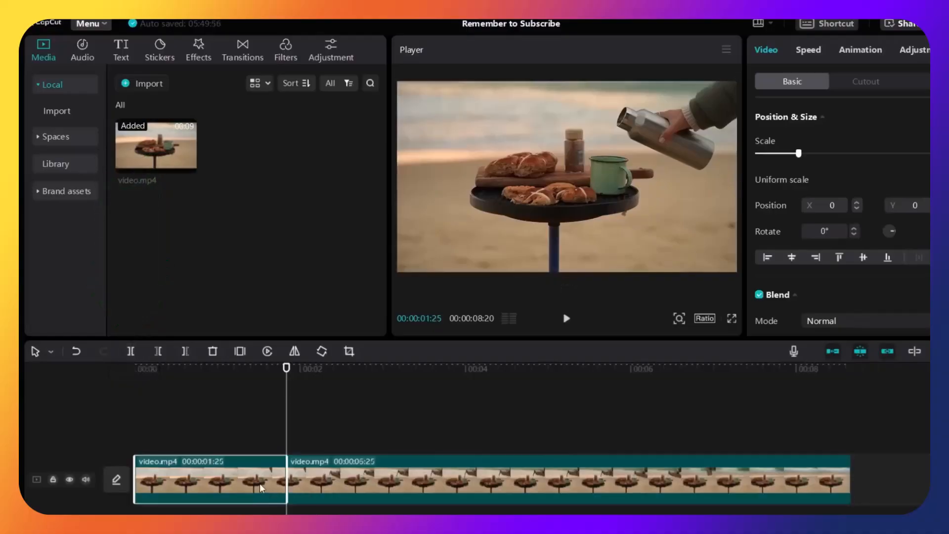
{"action": "left_click", "coordinate": [319, 488]}
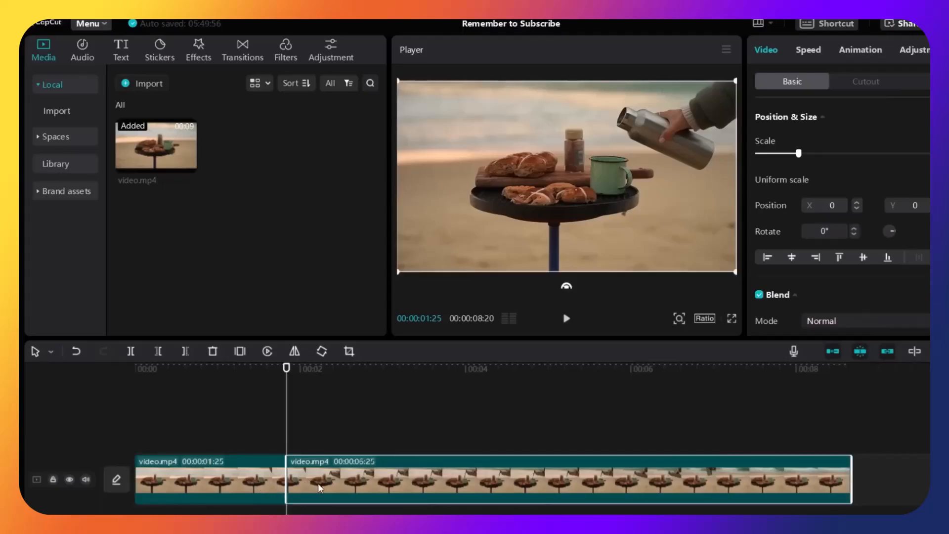
{"action": "left_click", "coordinate": [221, 484]}
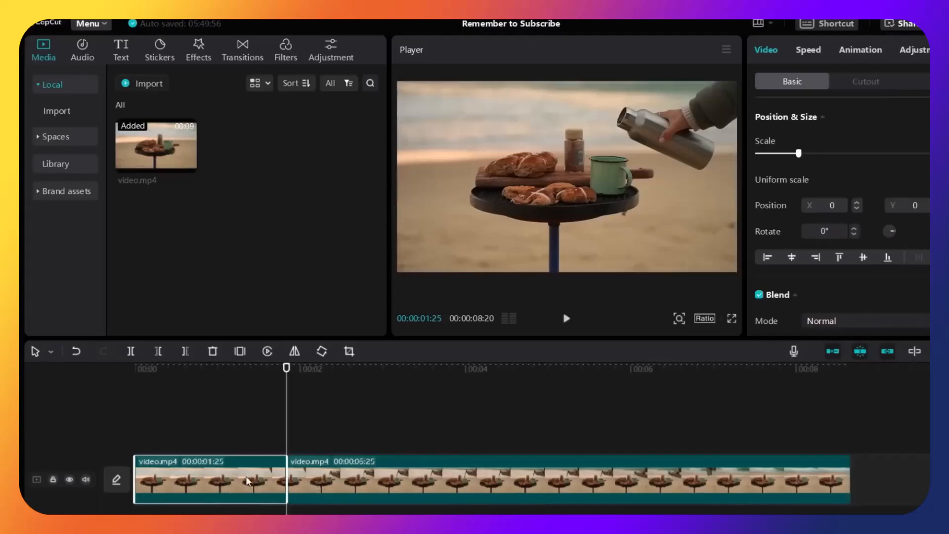
{"action": "right_click", "coordinate": [221, 480]}
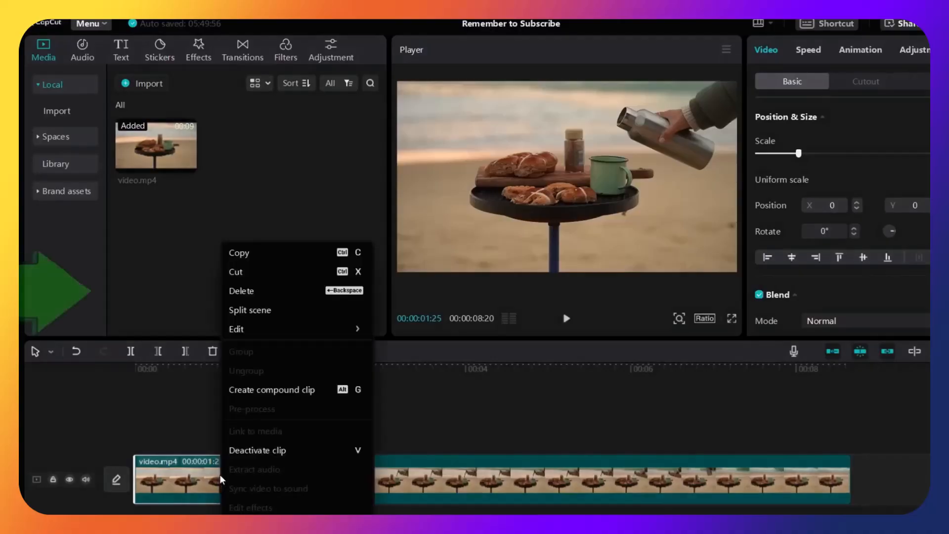
{"action": "left_click", "coordinate": [289, 292]}
{"action": "left_click", "coordinate": [314, 426]}
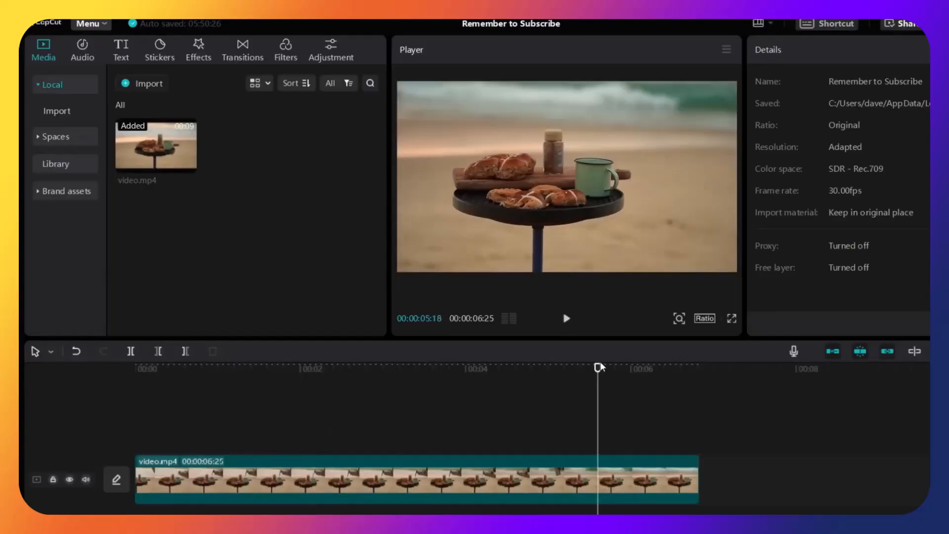
Split the remaining video.mp4 clip at 00:00:04:06, just after the coffee has been poured.
{"action": "left_click_drag", "start_coordinate": [600, 367], "coordinate": [452, 454]}
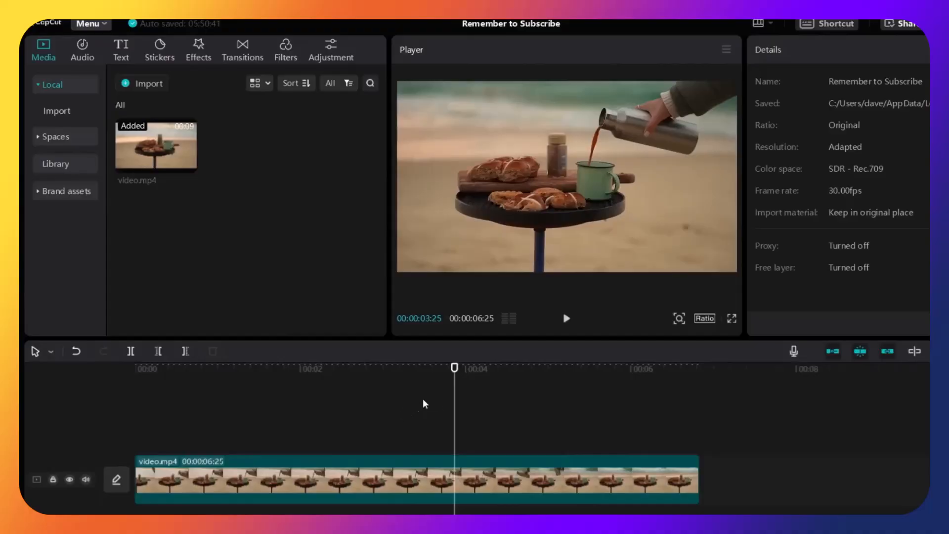
{"action": "left_click_drag", "start_coordinate": [452, 378], "coordinate": [482, 416]}
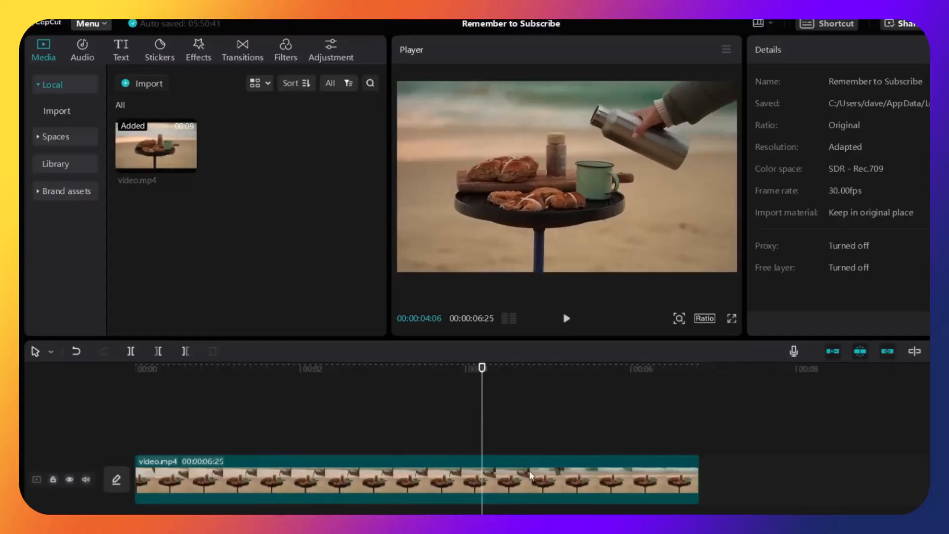
{"action": "left_click", "coordinate": [461, 487]}
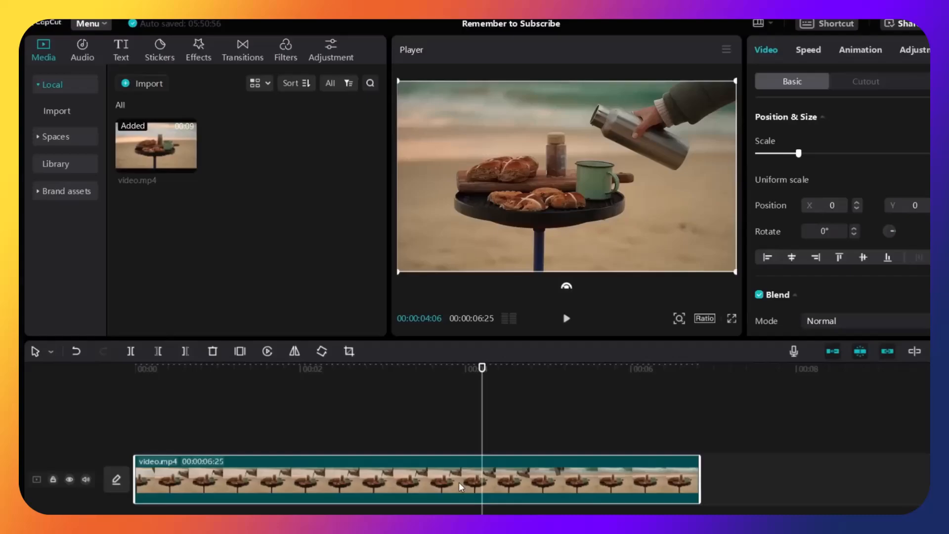
{"action": "left_click", "coordinate": [131, 351]}
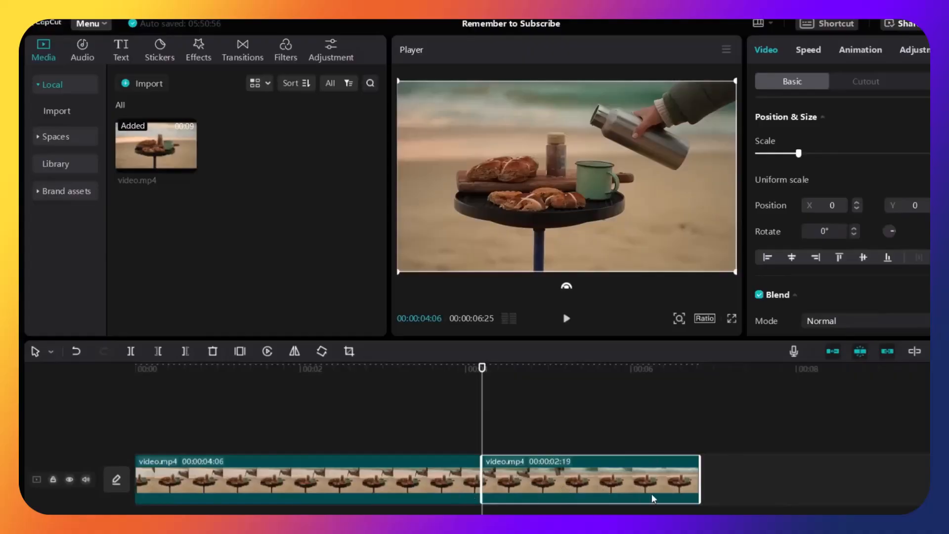
Delete the end piece of the video.mp4 clip after the 00:00:04:06 split.
{"action": "right_click", "coordinate": [542, 479]}
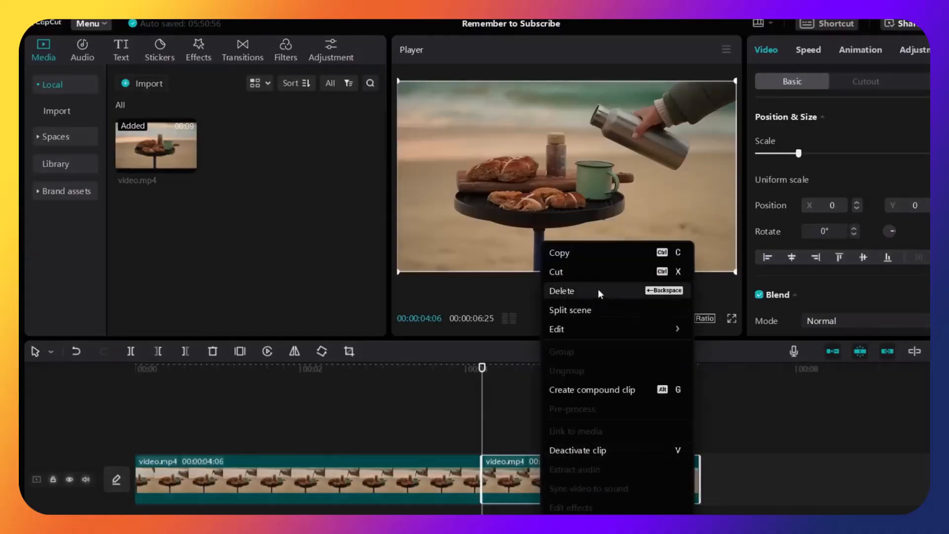
{"action": "left_click", "coordinate": [523, 467]}
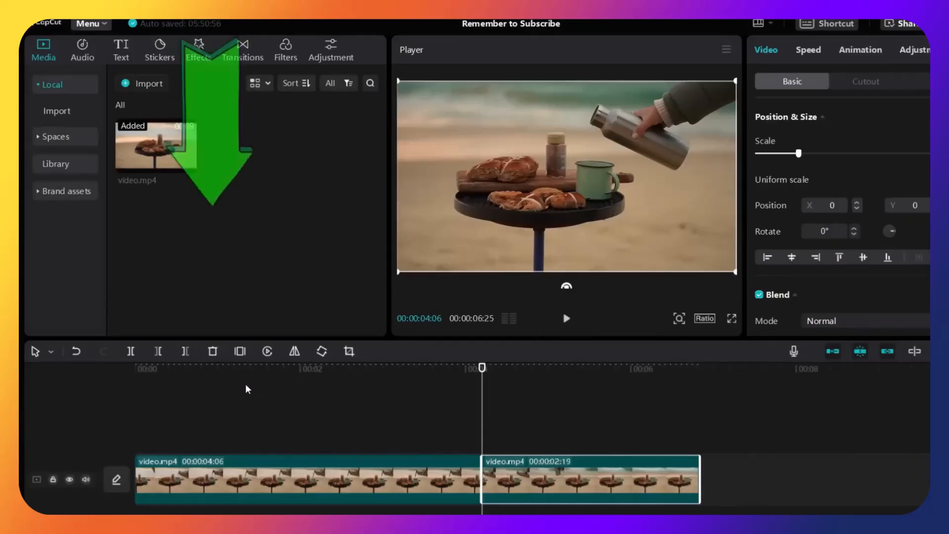
{"action": "left_click", "coordinate": [214, 354]}
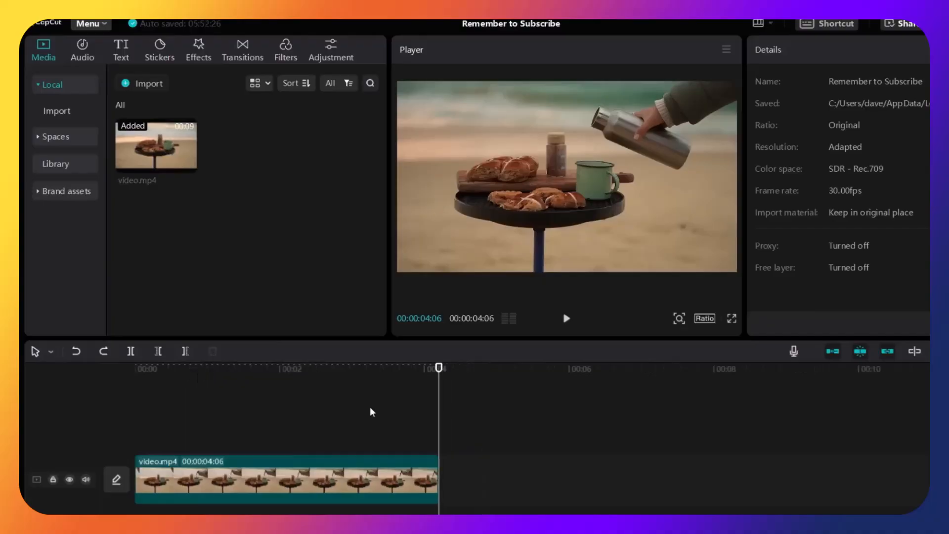
Delete the trimmed clip from the timeline and place the full video.mp4 there again.
{"action": "left_click", "coordinate": [222, 413]}
{"action": "left_click_drag", "start_coordinate": [222, 414], "coordinate": [258, 438]}
{"action": "left_click", "coordinate": [301, 464]}
{"action": "key", "text": "Delete"}
{"action": "left_click_drag", "start_coordinate": [151, 143], "coordinate": [316, 485]}
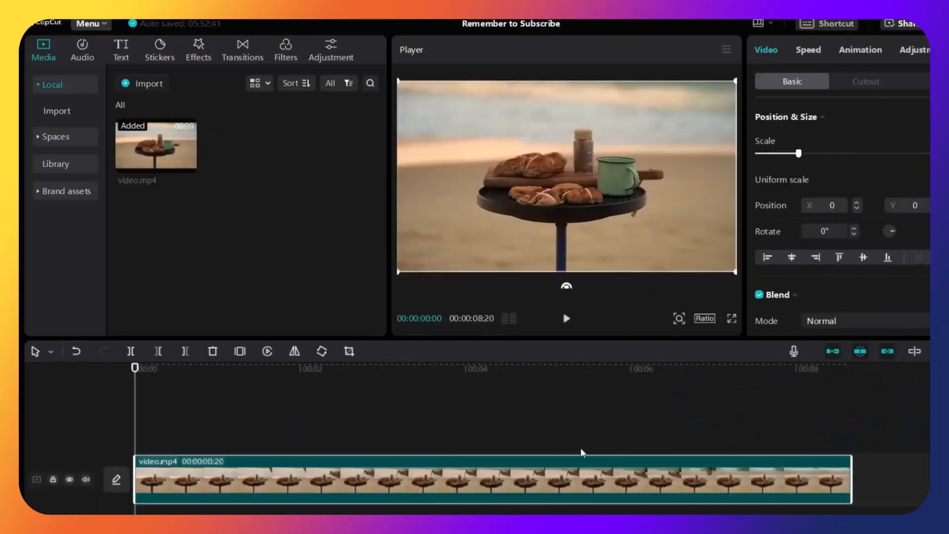
Split the video.mp4 clip at 00:00:00:17, before the hand with the flask enters the picture.
{"action": "left_click_drag", "start_coordinate": [275, 389], "coordinate": [257, 454]}
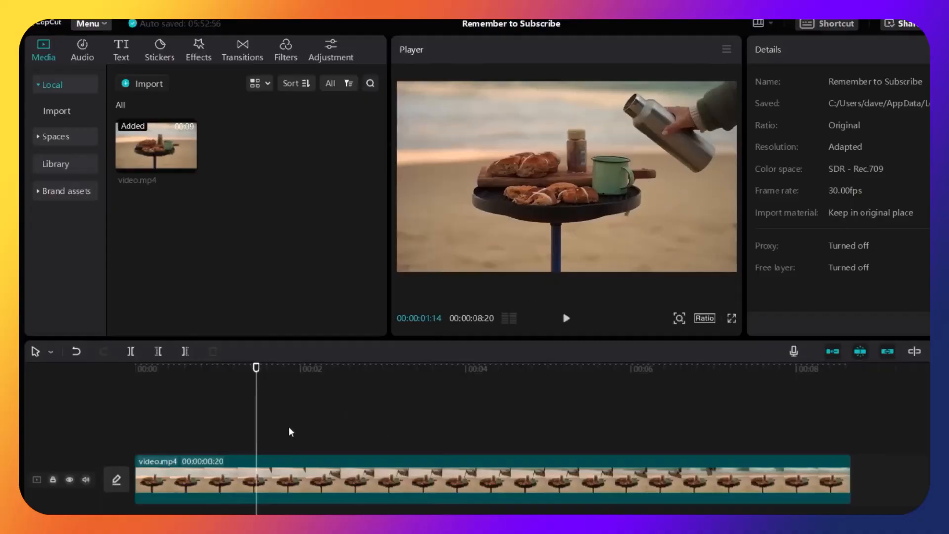
{"action": "left_click_drag", "start_coordinate": [255, 384], "coordinate": [183, 403]}
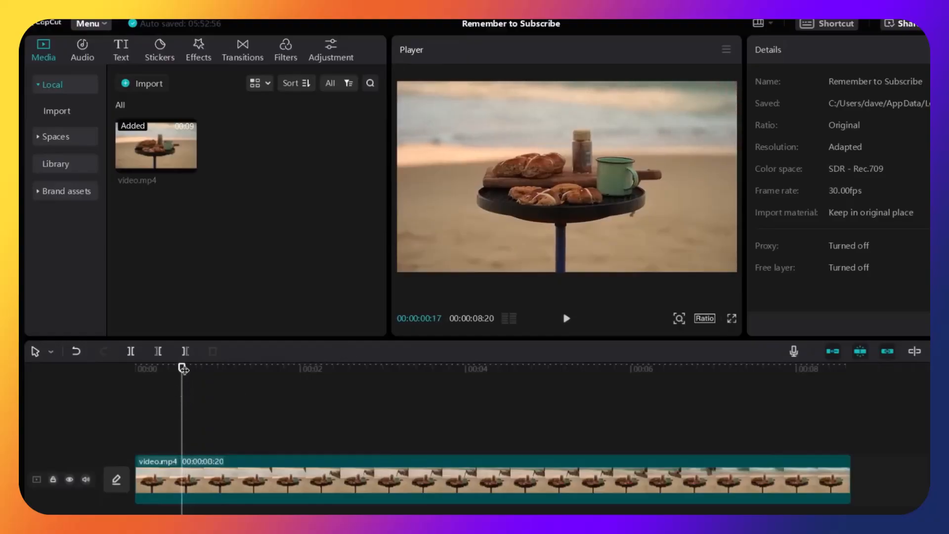
{"action": "mouse_move", "coordinate": [181, 369]}
{"action": "left_mouse_down"}
{"action": "mouse_move", "coordinate": [208, 381]}
{"action": "mouse_move", "coordinate": [185, 382]}
{"action": "left_mouse_up"}
{"action": "left_click", "coordinate": [193, 484]}
{"action": "left_click", "coordinate": [131, 351]}
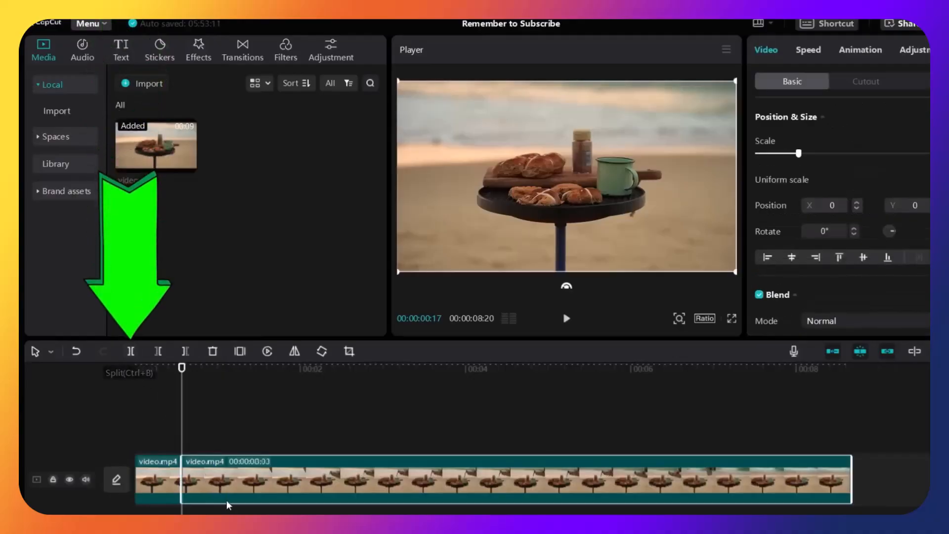
Split the longer video.mp4 piece again at 00:00:07:00.
{"action": "left_click", "coordinate": [159, 479]}
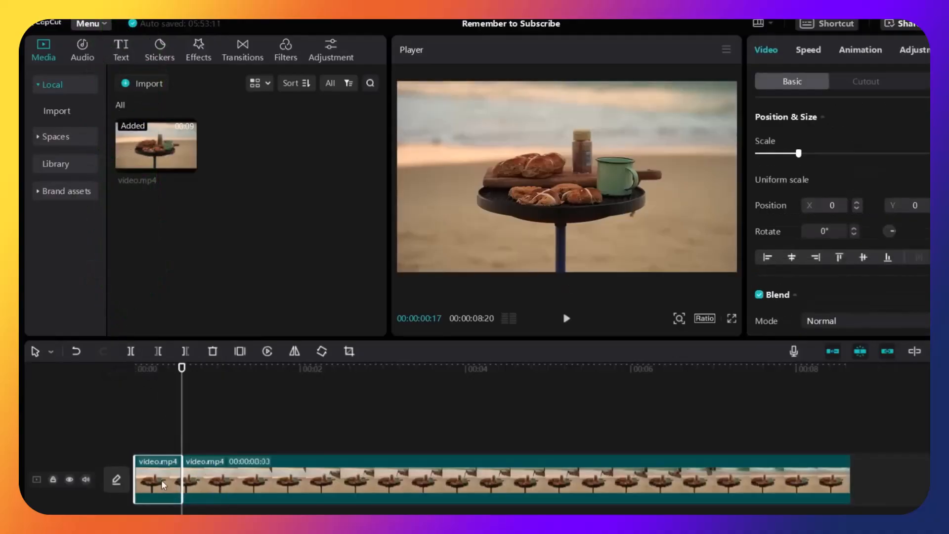
{"action": "left_click", "coordinate": [251, 484]}
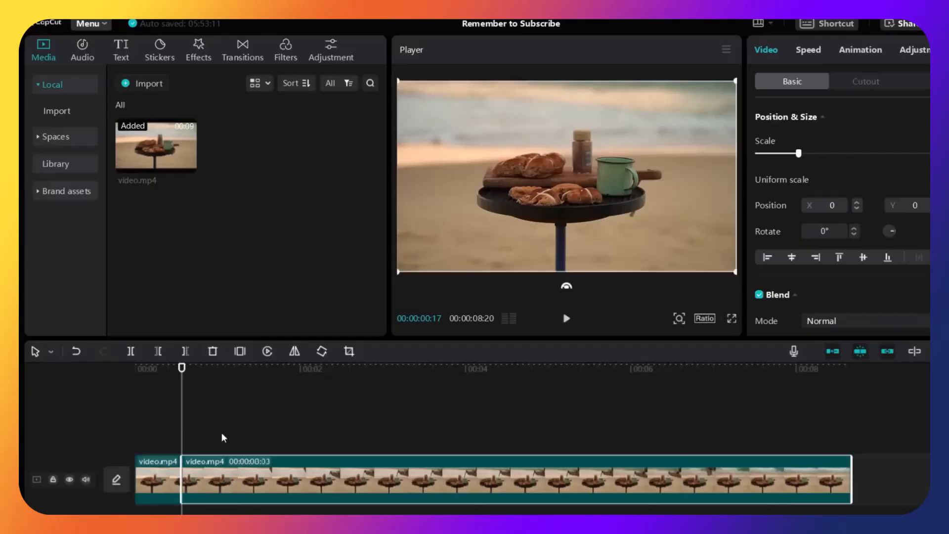
{"action": "left_click_drag", "start_coordinate": [181, 372], "coordinate": [716, 403]}
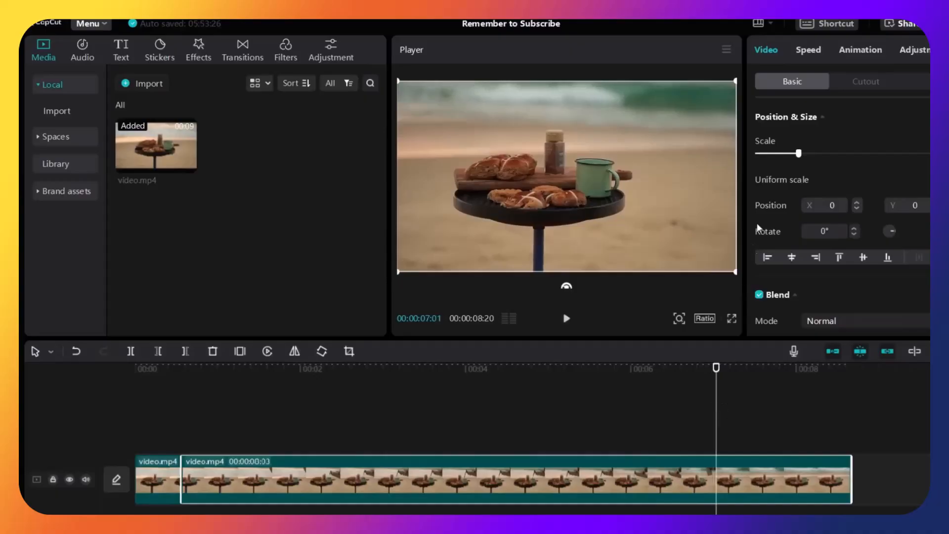
{"action": "mouse_move", "coordinate": [714, 442]}
{"action": "left_mouse_down"}
{"action": "mouse_move", "coordinate": [682, 435]}
{"action": "mouse_move", "coordinate": [714, 437]}
{"action": "left_mouse_up"}
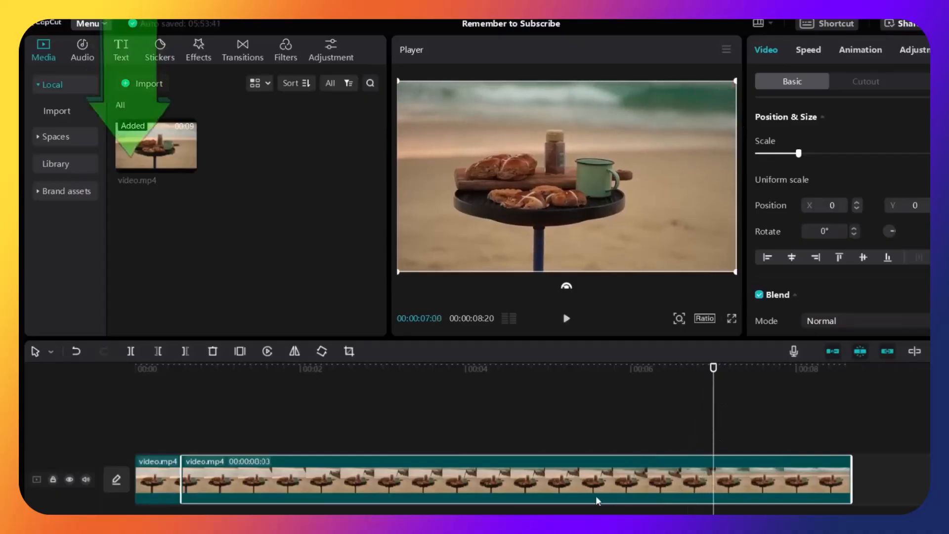
{"action": "left_click", "coordinate": [131, 351]}
Delete the middle video.mp4 piece between the two splits and play the shortened sequence from the start.
{"action": "left_click", "coordinate": [161, 480]}
{"action": "left_click", "coordinate": [428, 471]}
{"action": "left_click", "coordinate": [747, 471]}
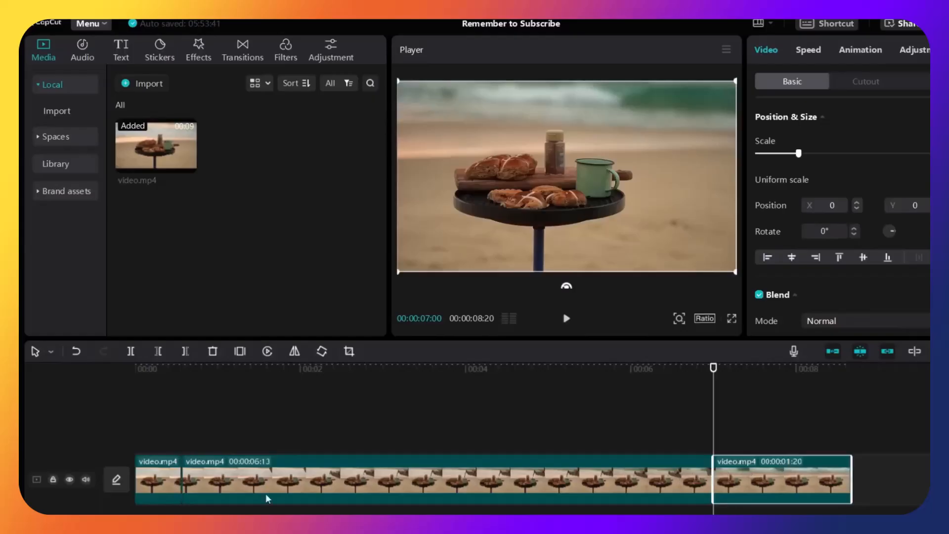
{"action": "left_click", "coordinate": [156, 489]}
{"action": "left_click", "coordinate": [295, 482]}
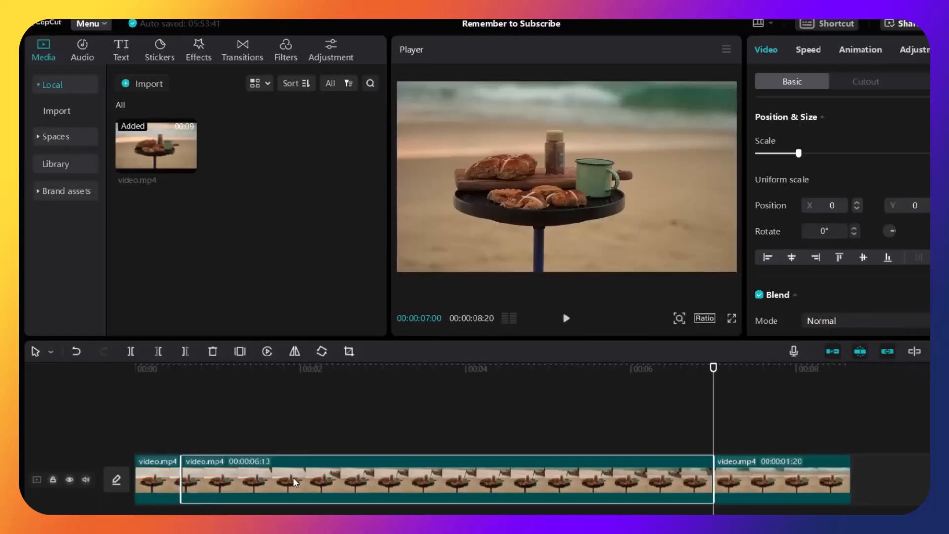
{"action": "right_click", "coordinate": [448, 483]}
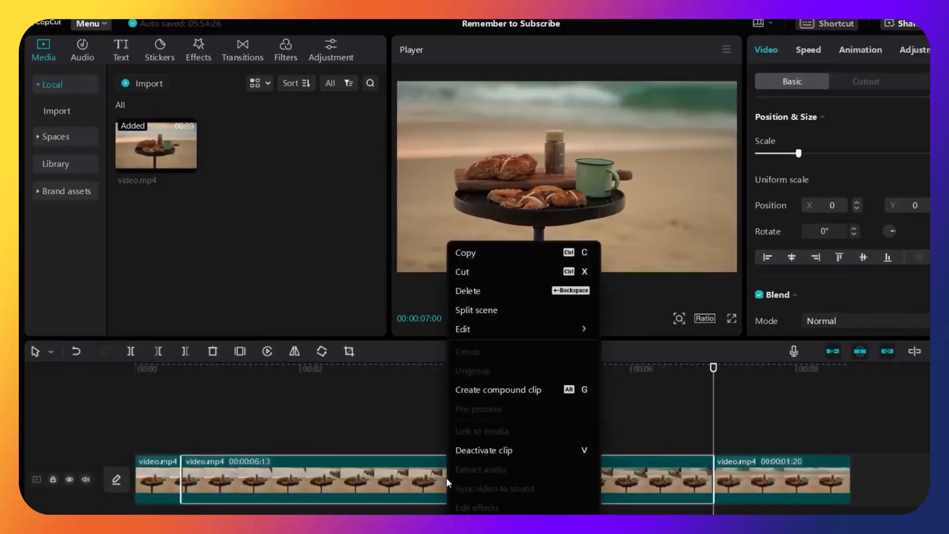
{"action": "left_click", "coordinate": [494, 289]}
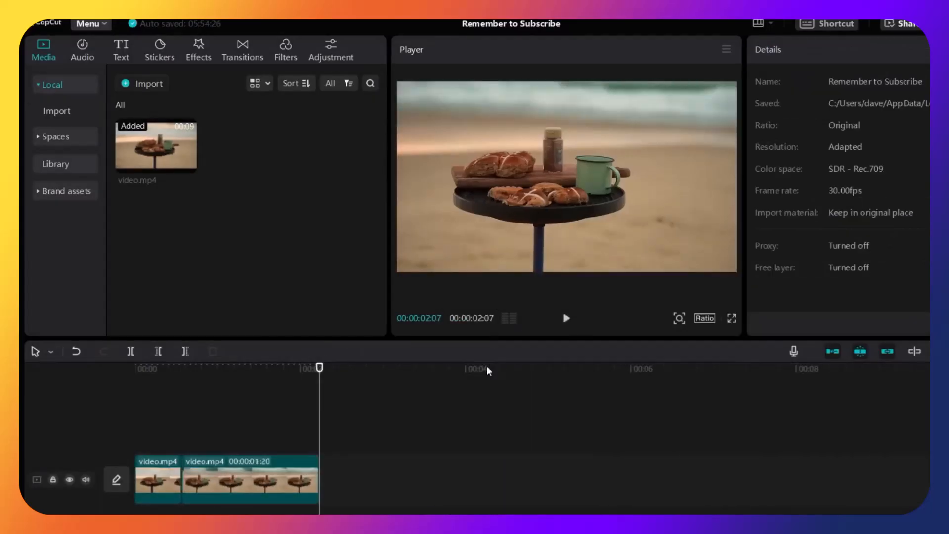
{"action": "left_click", "coordinate": [122, 387]}
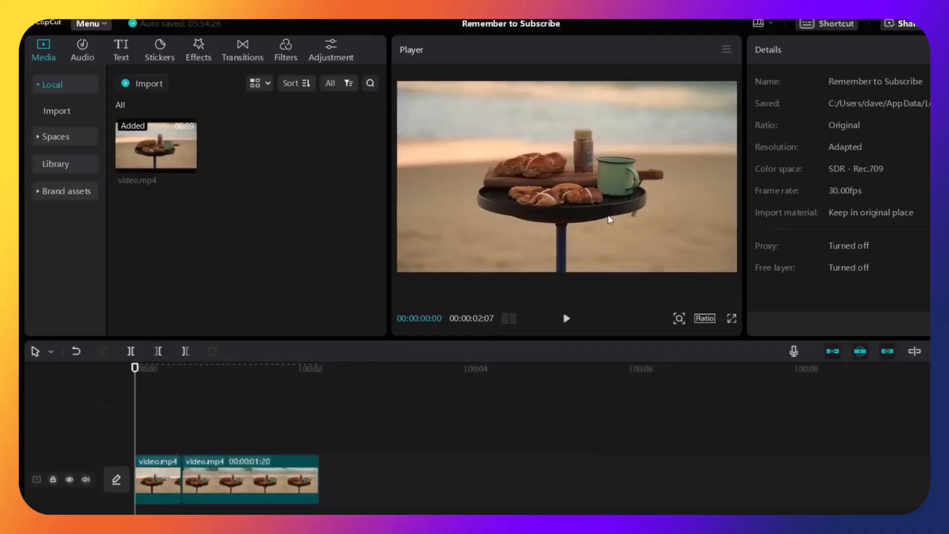
{"action": "key", "text": "space"}
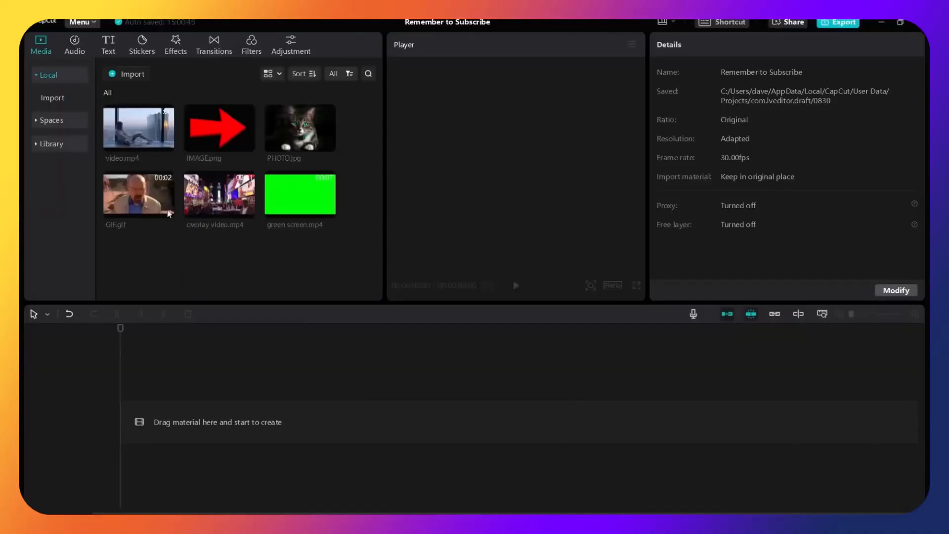
Place video.mp4 at the start of the empty timeline and set the playhead to 00:00:02:02.
{"action": "left_click", "coordinate": [147, 128]}
{"action": "left_click_drag", "start_coordinate": [155, 155], "coordinate": [136, 415]}
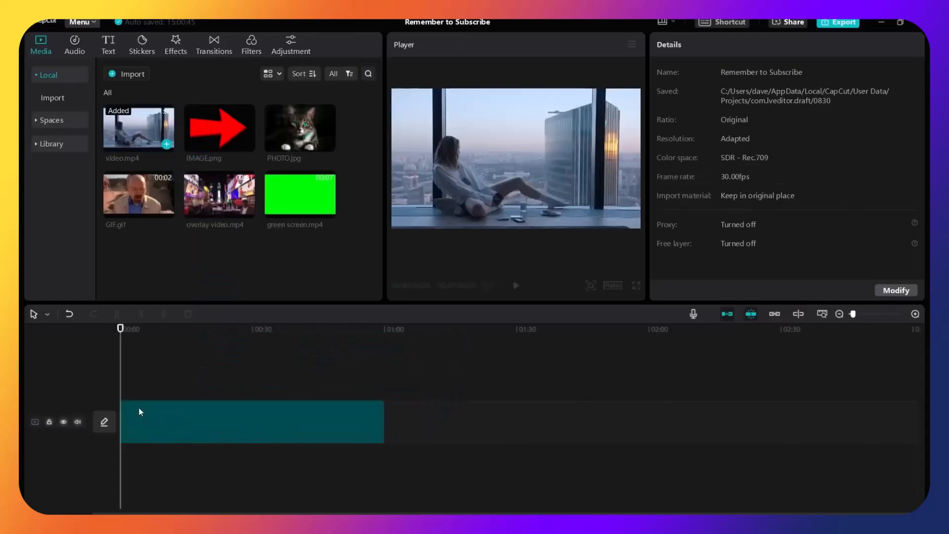
{"action": "left_click", "coordinate": [130, 329]}
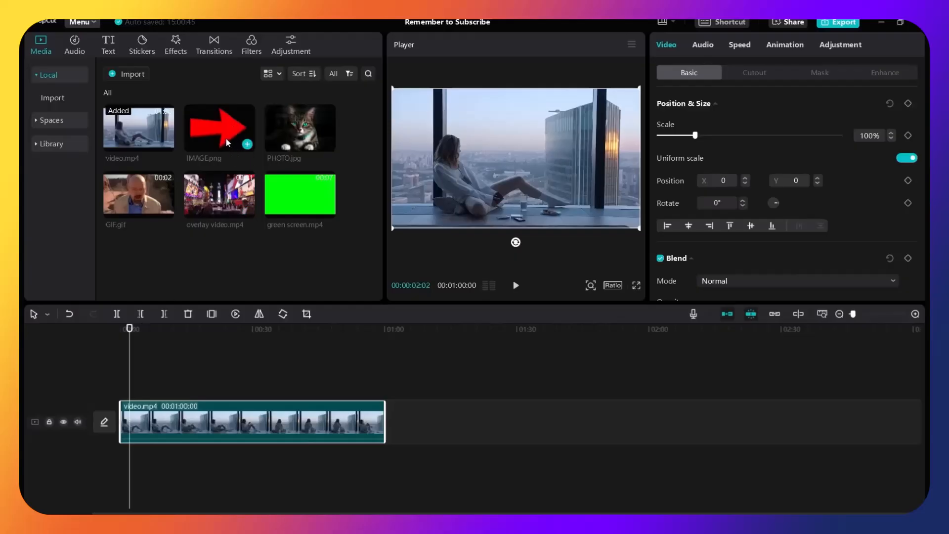
Add IMAGE.png on a track above video.mp4, starting at about 5 seconds, and play up to 00:00:07:19 to preview it.
{"action": "left_click_drag", "start_coordinate": [216, 129], "coordinate": [148, 386]}
{"action": "left_click", "coordinate": [862, 314]}
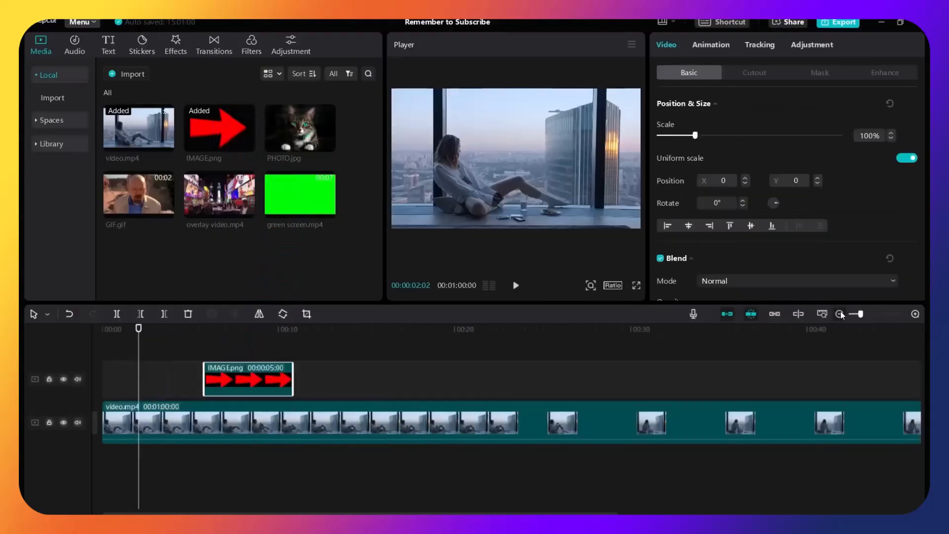
{"action": "left_click", "coordinate": [840, 314]}
{"action": "left_click", "coordinate": [160, 331]}
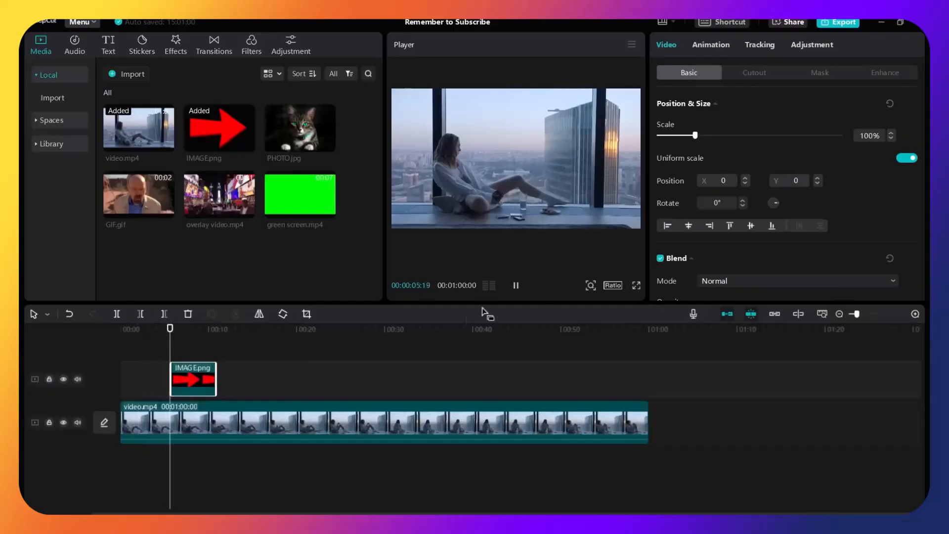
{"action": "key", "text": "space"}
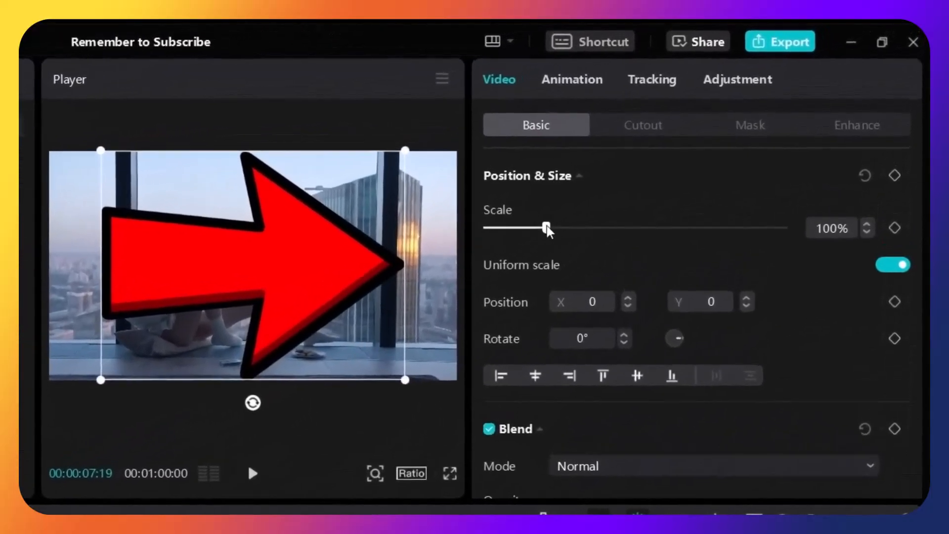
Scale the red arrow to 31%, rotate it 43° and place it at X -1454, Y 598, pointing at the woman's head.
{"action": "left_click_drag", "start_coordinate": [547, 229], "coordinate": [501, 233]}
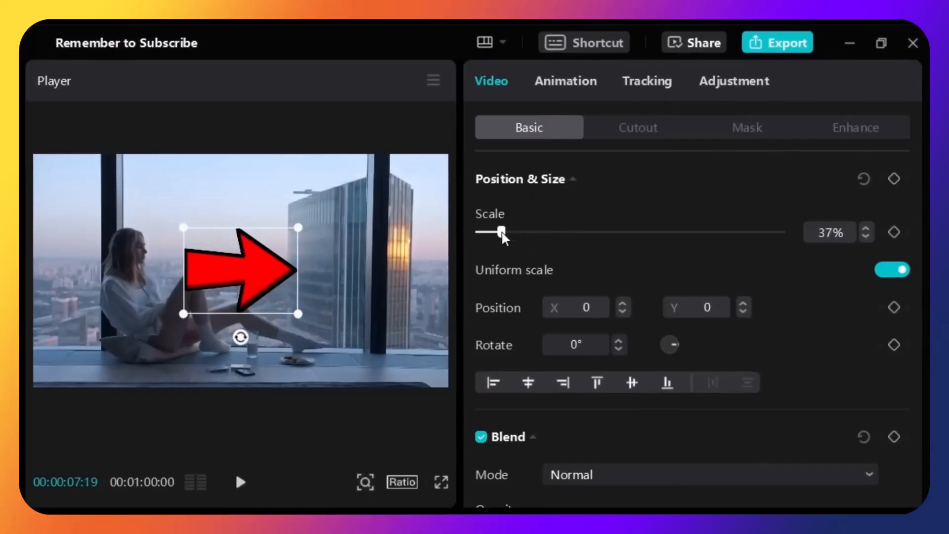
{"action": "left_click_drag", "start_coordinate": [261, 281], "coordinate": [219, 229]}
{"action": "left_click_drag", "start_coordinate": [210, 307], "coordinate": [158, 352]}
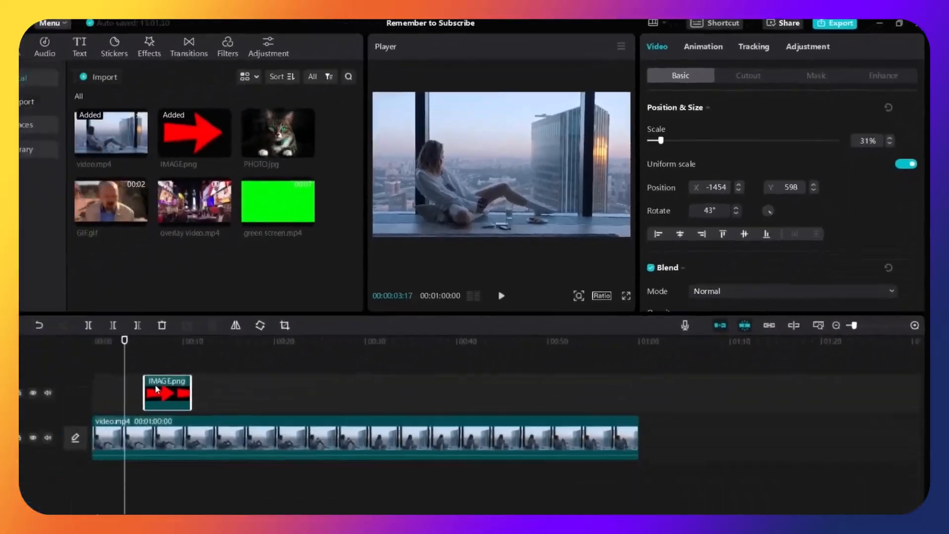
Shorten the IMAGE.png clip from its end to just over one second and preview the timing.
{"action": "key", "text": "space"}
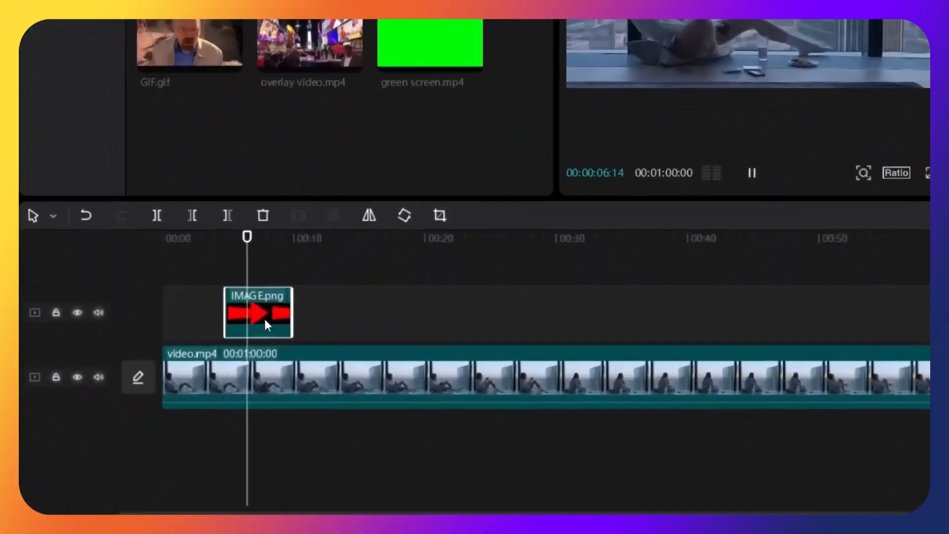
{"action": "key", "text": "space"}
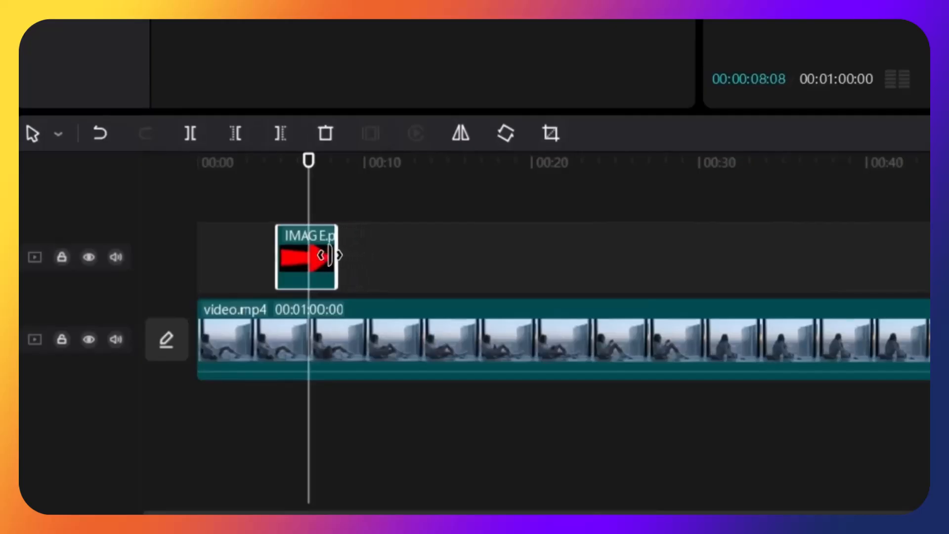
{"action": "left_click_drag", "start_coordinate": [310, 255], "coordinate": [305, 255]}
{"action": "left_click", "coordinate": [271, 203]}
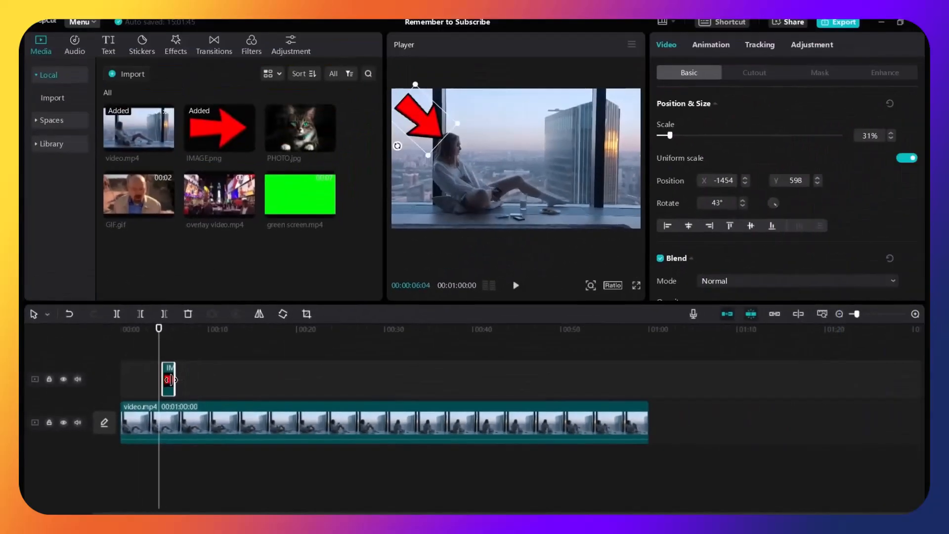
{"action": "left_click", "coordinate": [146, 360]}
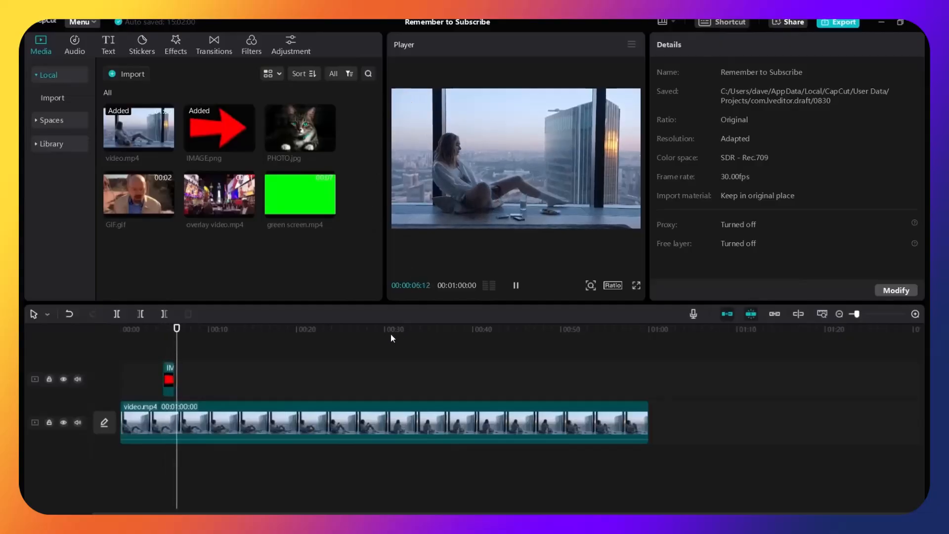
Extend the end of the IMAGE.png clip to about 2 seconds long and move the clip to start at about 4 seconds.
{"action": "left_click", "coordinate": [174, 379]}
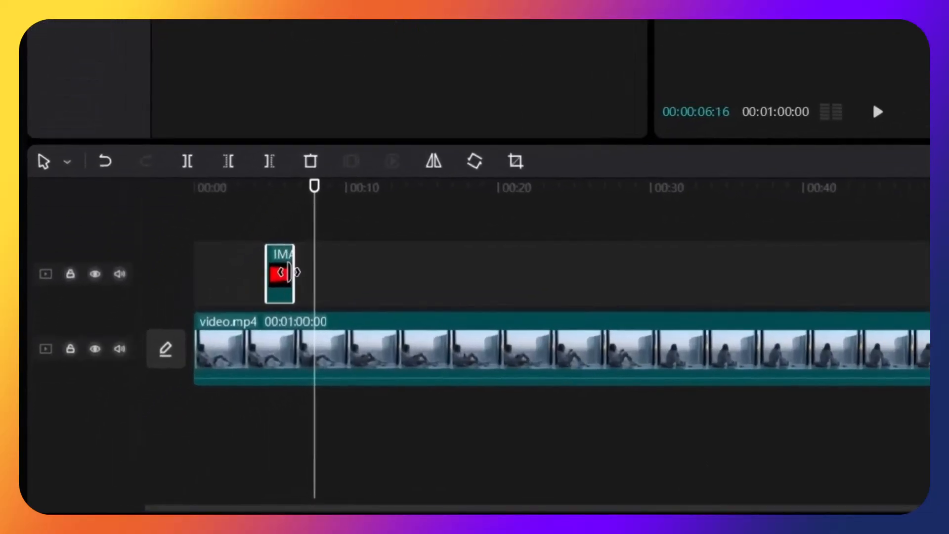
{"action": "left_click_drag", "start_coordinate": [290, 272], "coordinate": [308, 272]}
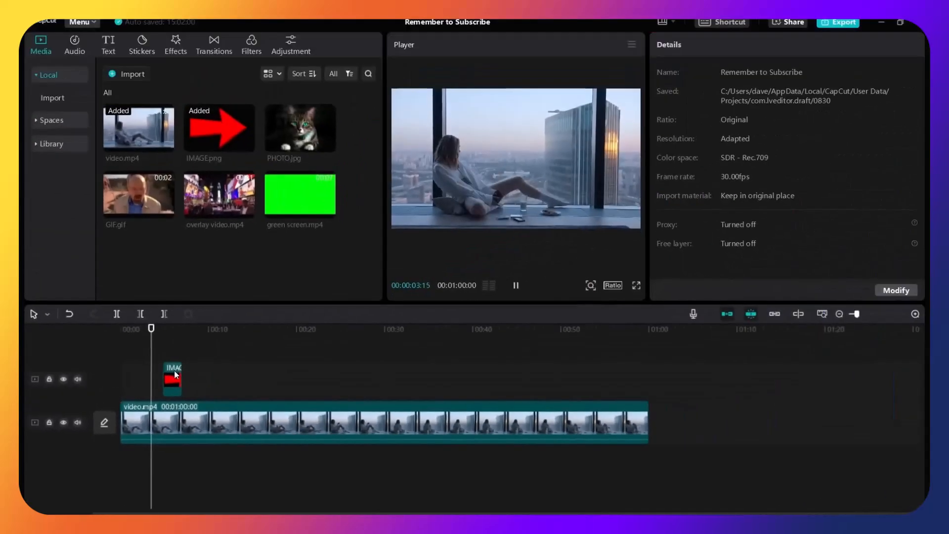
{"action": "left_click_drag", "start_coordinate": [174, 375], "coordinate": [168, 374]}
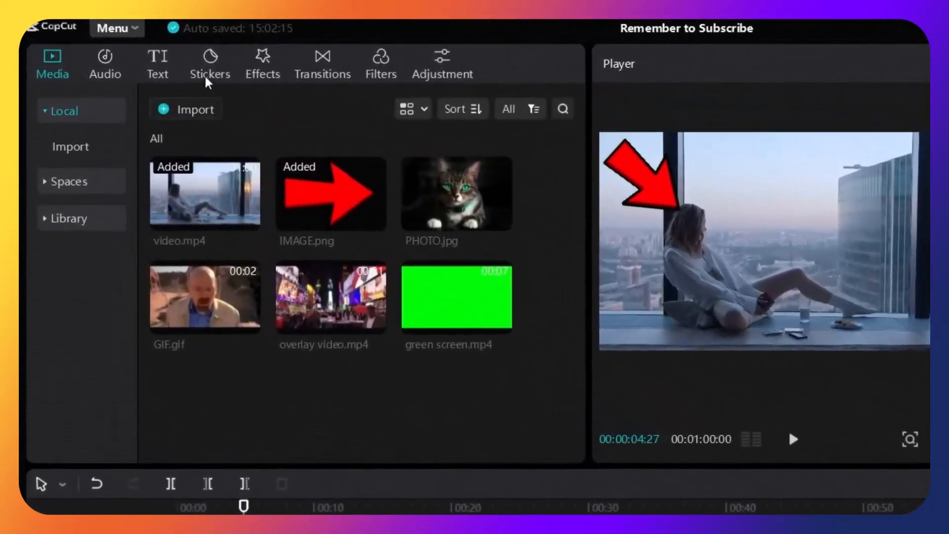
Browse the sticker library, including the Favorites, Trending and Emphasis categories, for arrows and other overlay graphics.
{"action": "left_click", "coordinate": [225, 78]}
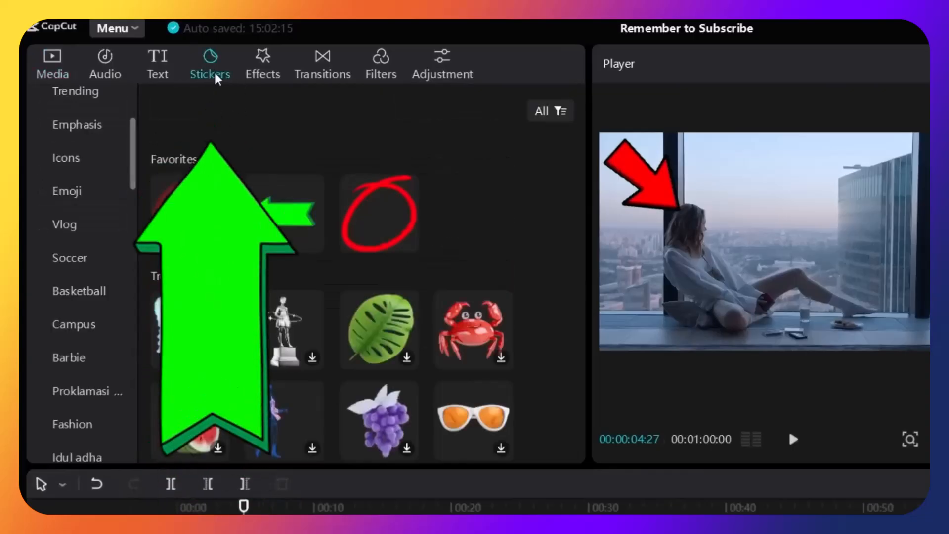
{"action": "scroll", "coordinate": [134, 159], "scroll_direction": "up", "scroll_amount": 3}
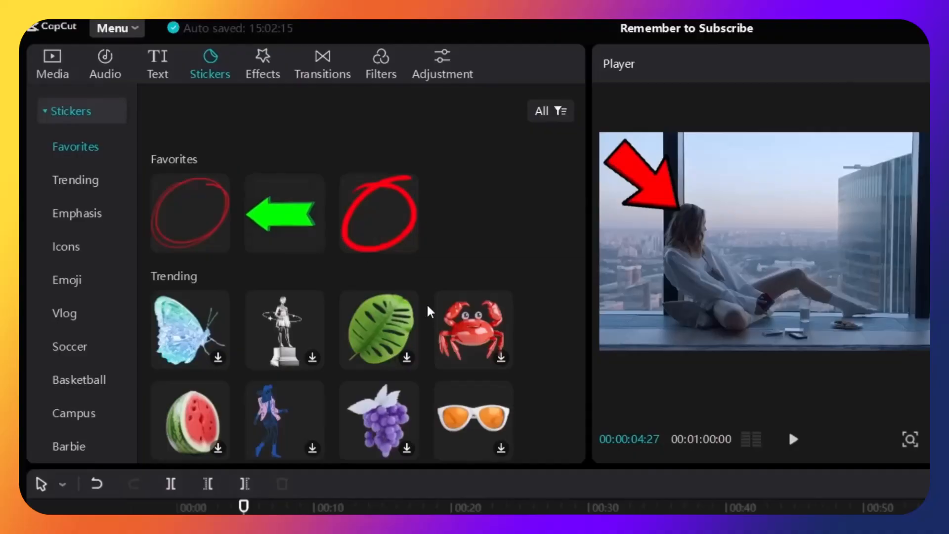
{"action": "scroll", "coordinate": [429, 307], "scroll_direction": "down", "scroll_amount": 1}
{"action": "scroll", "coordinate": [334, 408], "scroll_direction": "down", "scroll_amount": 5}
{"action": "scroll", "coordinate": [343, 402], "scroll_direction": "up", "scroll_amount": 7}
{"action": "scroll", "coordinate": [327, 346], "scroll_direction": "down", "scroll_amount": 5}
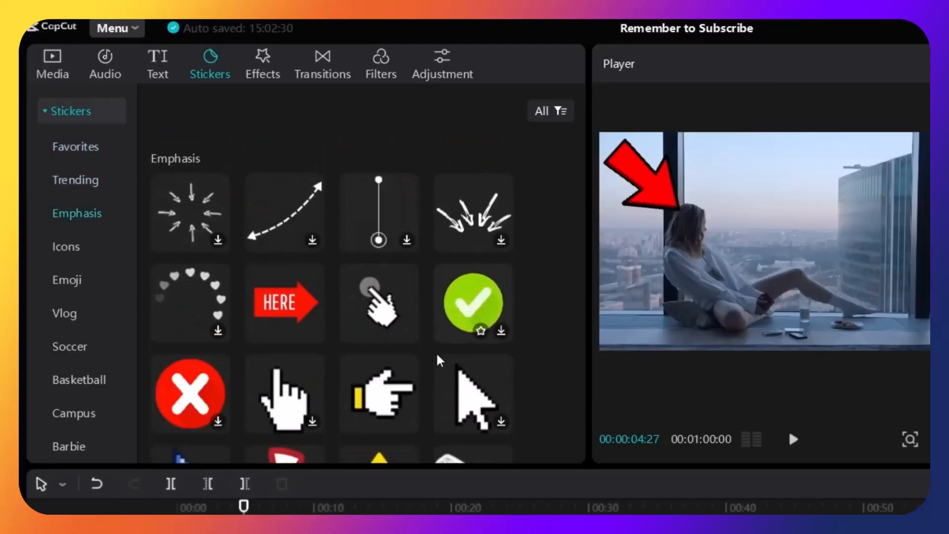
{"action": "scroll", "coordinate": [448, 366], "scroll_direction": "down", "scroll_amount": 3}
{"action": "scroll", "coordinate": [530, 366], "scroll_direction": "down", "scroll_amount": 4}
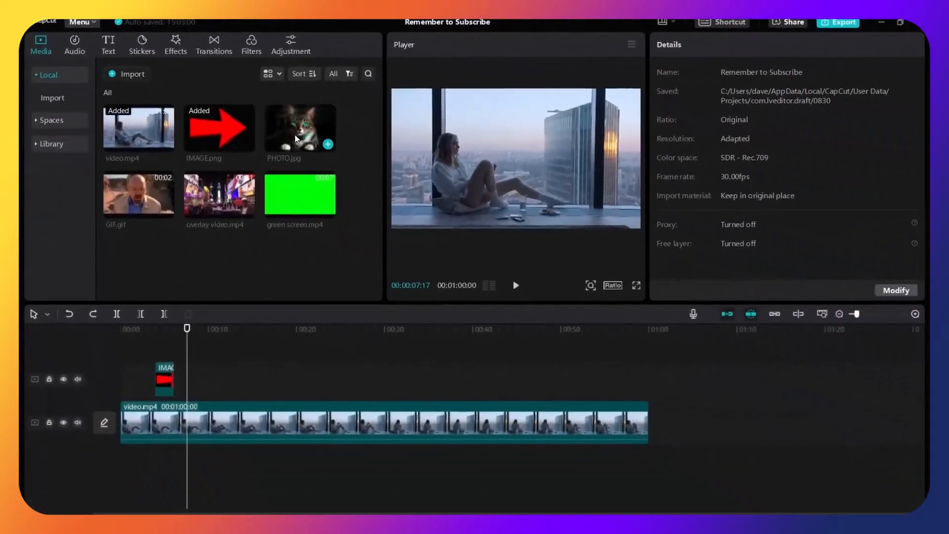
Add PHOTO.jpg on the overlay track after IMAGE.png, scale it down and move it to the picture's upper right.
{"action": "left_click_drag", "start_coordinate": [295, 138], "coordinate": [190, 356]}
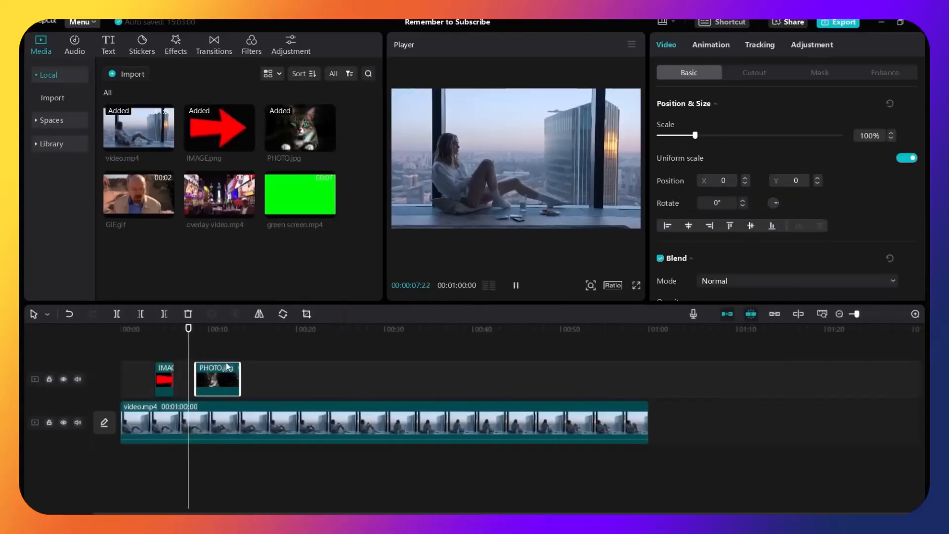
{"action": "key", "text": "space"}
{"action": "left_click_drag", "start_coordinate": [697, 138], "coordinate": [683, 139]}
{"action": "left_click_drag", "start_coordinate": [525, 154], "coordinate": [578, 133]}
Add GIF.gif on the overlay track at 00:00:16:10, scale it to 54% and position it at X 718, Y 348.
{"action": "left_click", "coordinate": [264, 344]}
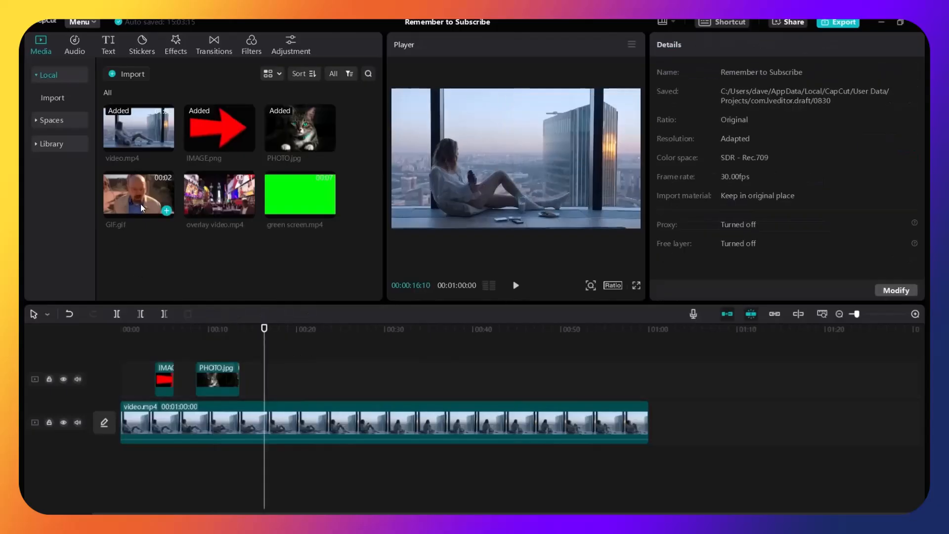
{"action": "left_click_drag", "start_coordinate": [139, 207], "coordinate": [280, 388]}
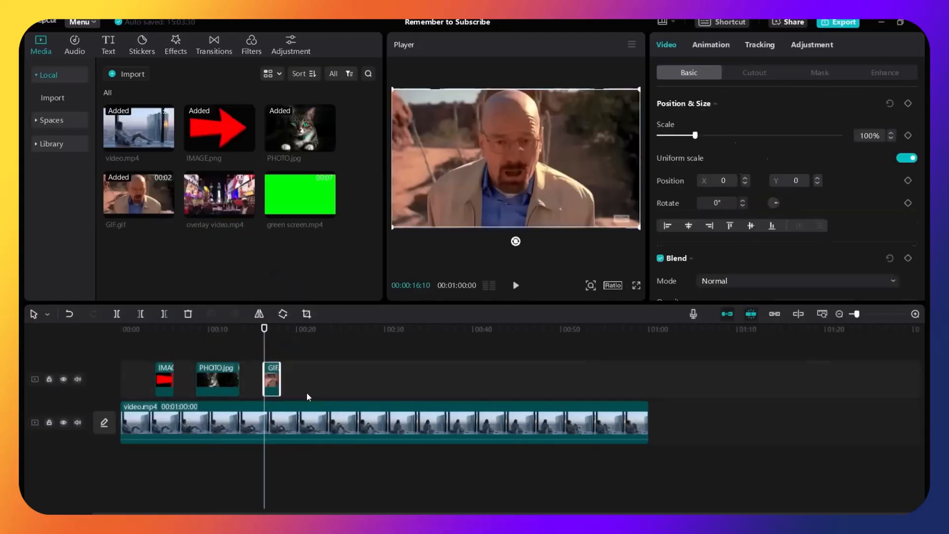
{"action": "left_click_drag", "start_coordinate": [698, 138], "coordinate": [678, 135]}
{"action": "left_click_drag", "start_coordinate": [528, 165], "coordinate": [575, 144]}
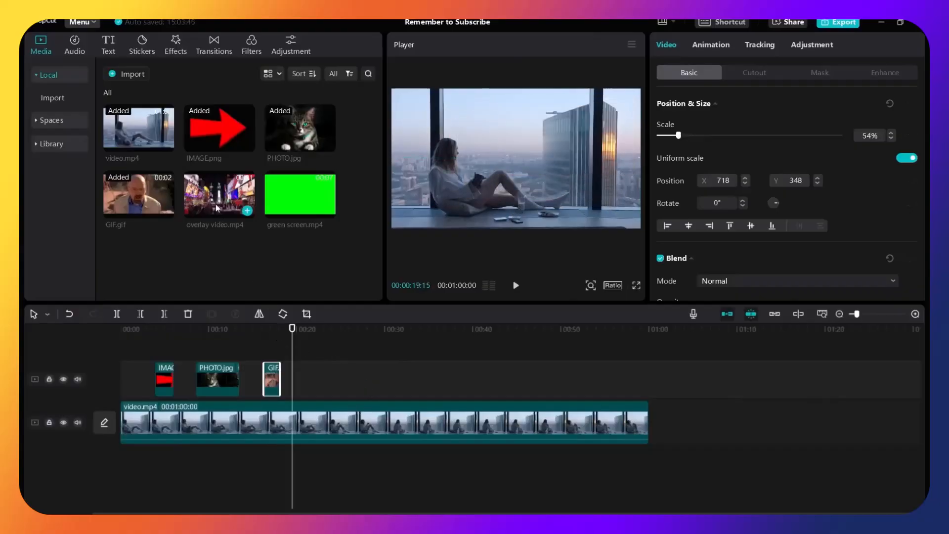
Add overlay video.mp4 on the overlay track at 00:00:19:15, after the GIF clip, and preview it.
{"action": "left_click_drag", "start_coordinate": [217, 202], "coordinate": [295, 383]}
{"action": "key", "text": "space"}
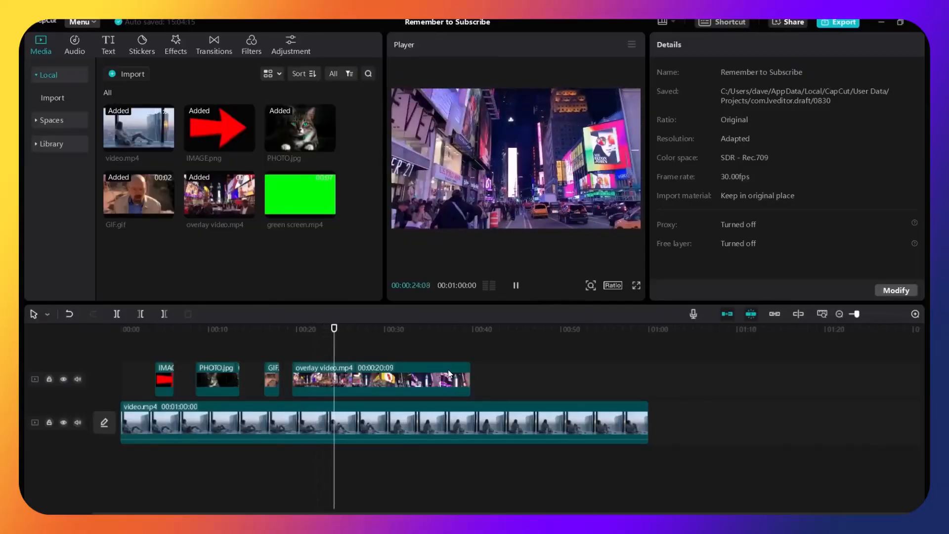
{"action": "key", "text": "space"}
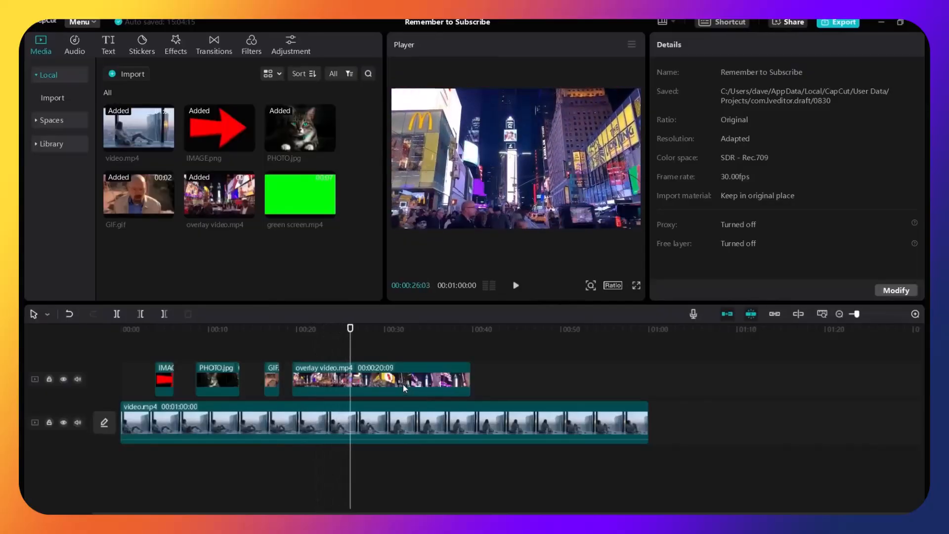
Scale the overlay video.mp4 clip to 52%, move it toward the picture's upper right and play it.
{"action": "left_click", "coordinate": [387, 387]}
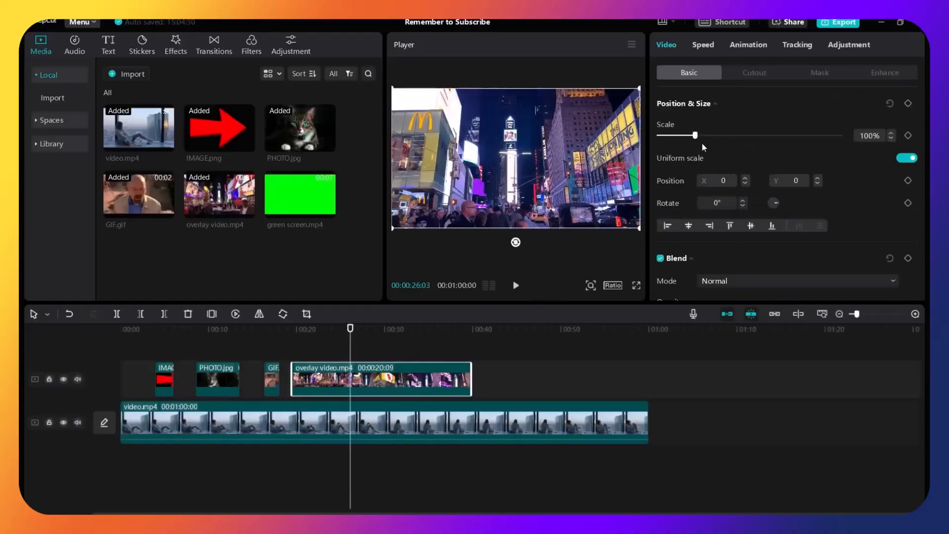
{"action": "left_click_drag", "start_coordinate": [696, 136], "coordinate": [677, 135]}
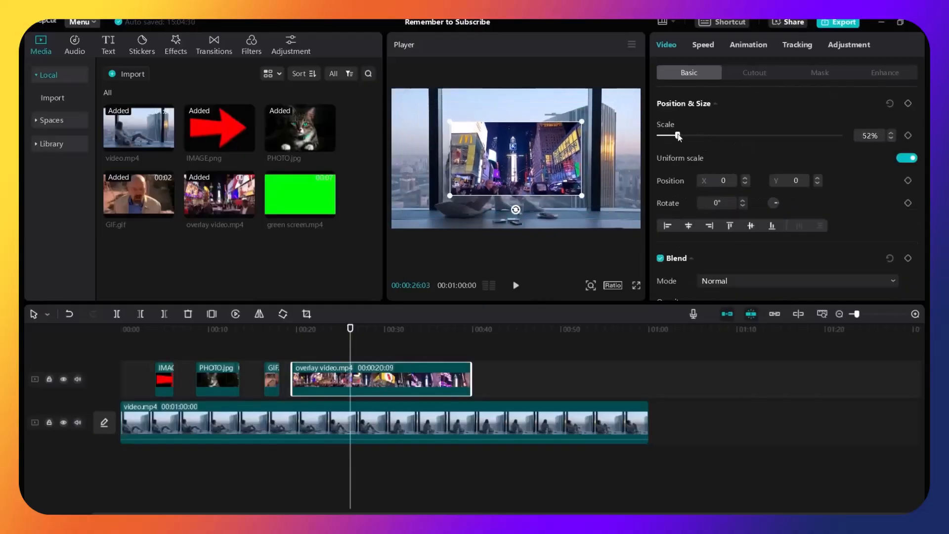
{"action": "left_click_drag", "start_coordinate": [571, 155], "coordinate": [592, 126]}
{"action": "key", "text": "space"}
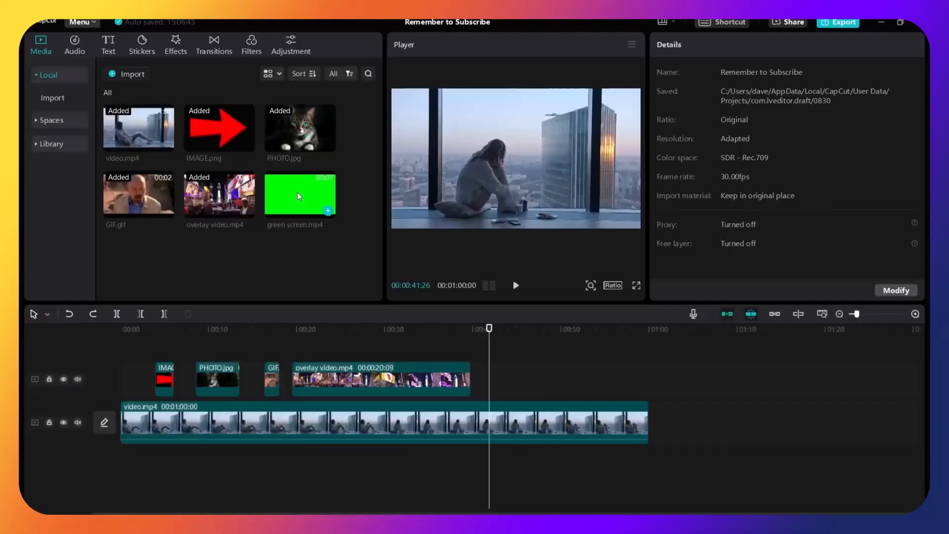
Add green screen.mp4 on the overlay track at 00:00:41:26 and preview its subscribe animation up to 00:00:43:11.
{"action": "left_click_drag", "start_coordinate": [298, 197], "coordinate": [490, 383]}
{"action": "left_click", "coordinate": [484, 365]}
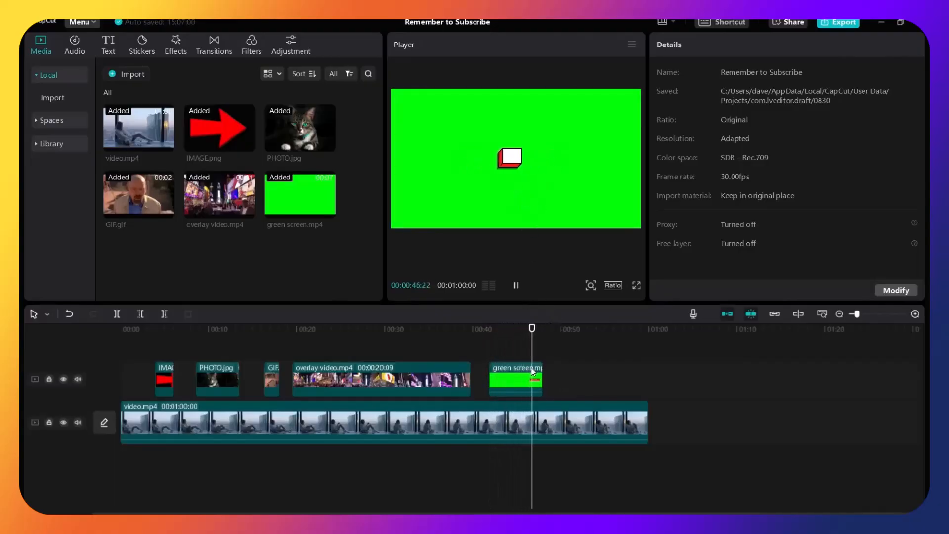
{"action": "left_click", "coordinate": [511, 353]}
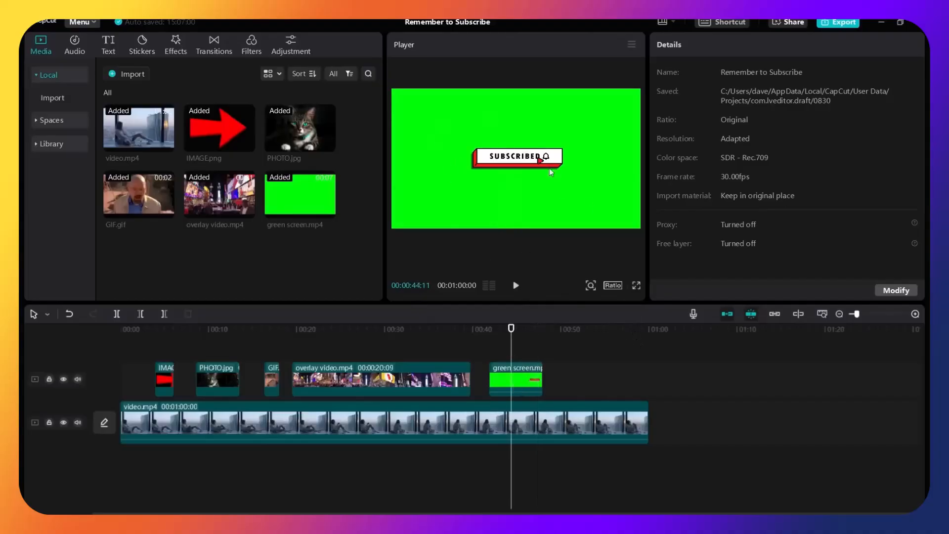
{"action": "left_click", "coordinate": [503, 351]}
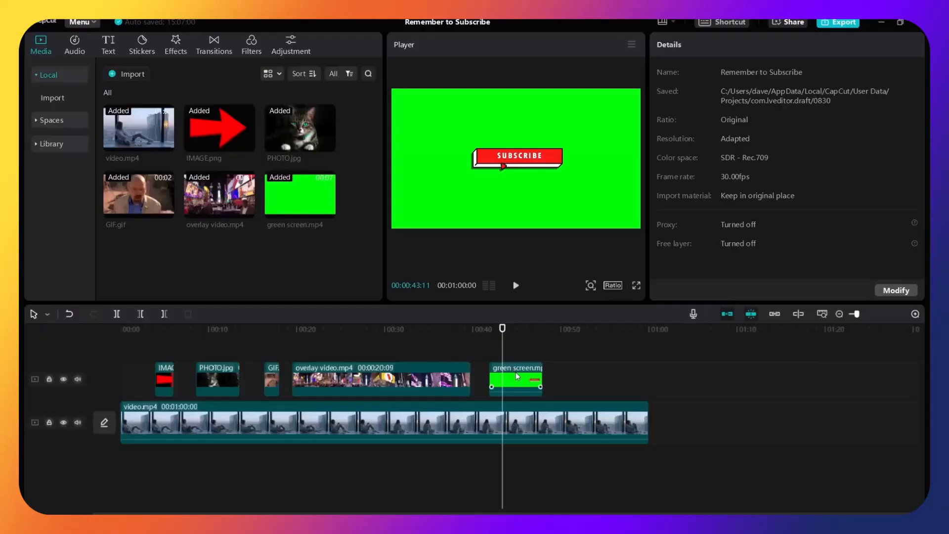
Enable Chroma key for the green screen.mp4 clip and pick its green background as the key colour.
{"action": "left_click", "coordinate": [517, 386]}
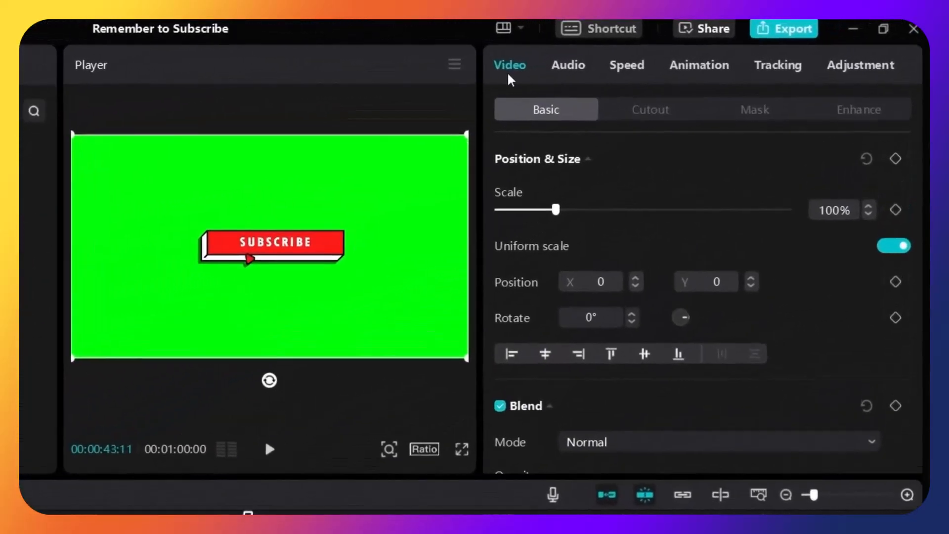
{"action": "left_click", "coordinate": [648, 121]}
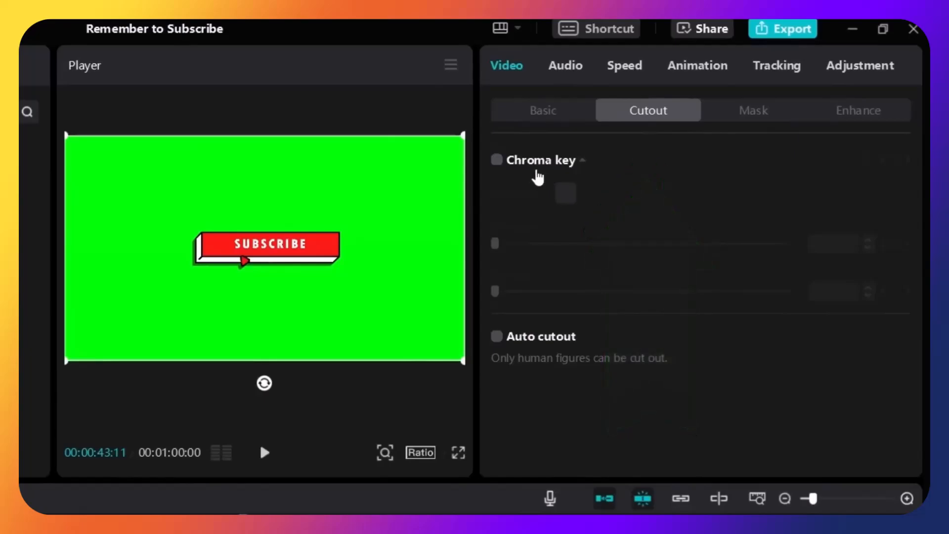
{"action": "left_click", "coordinate": [496, 160]}
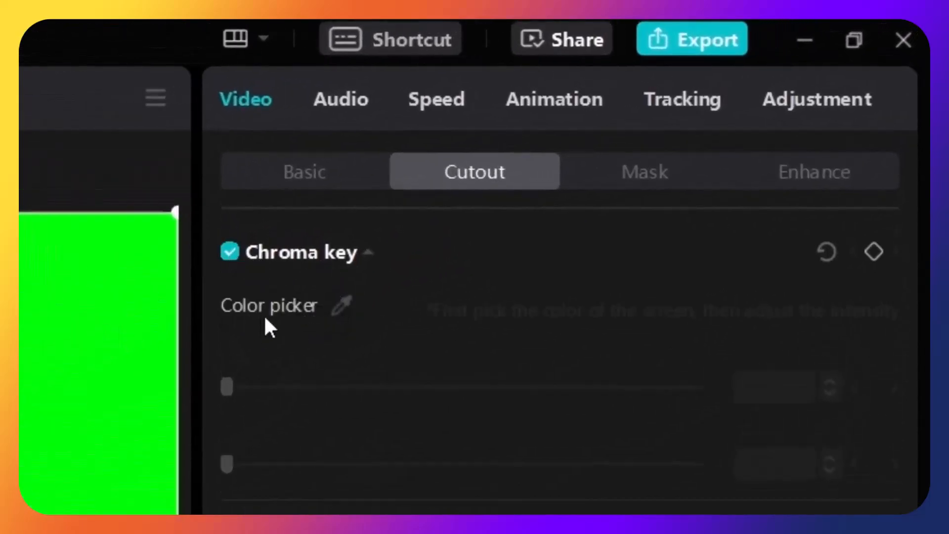
{"action": "left_click", "coordinate": [341, 306]}
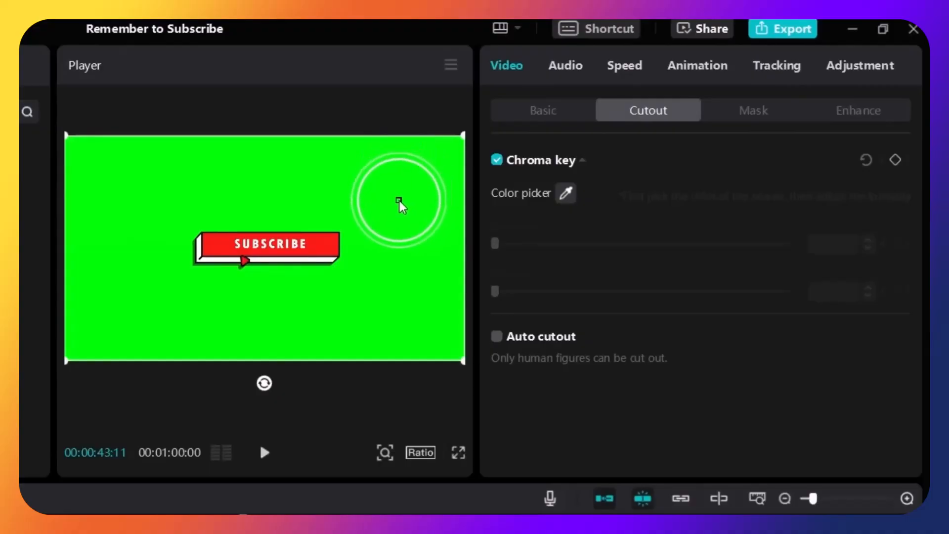
{"action": "left_click", "coordinate": [400, 202]}
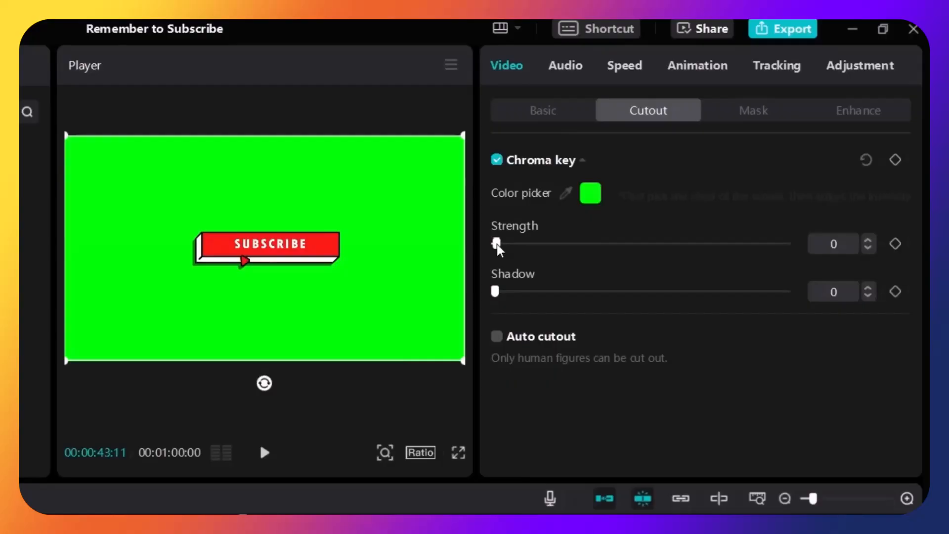
Raise the chroma key strength to 100 to remove the green background and play back the keyed clip.
{"action": "left_click_drag", "start_coordinate": [517, 249], "coordinate": [914, 307]}
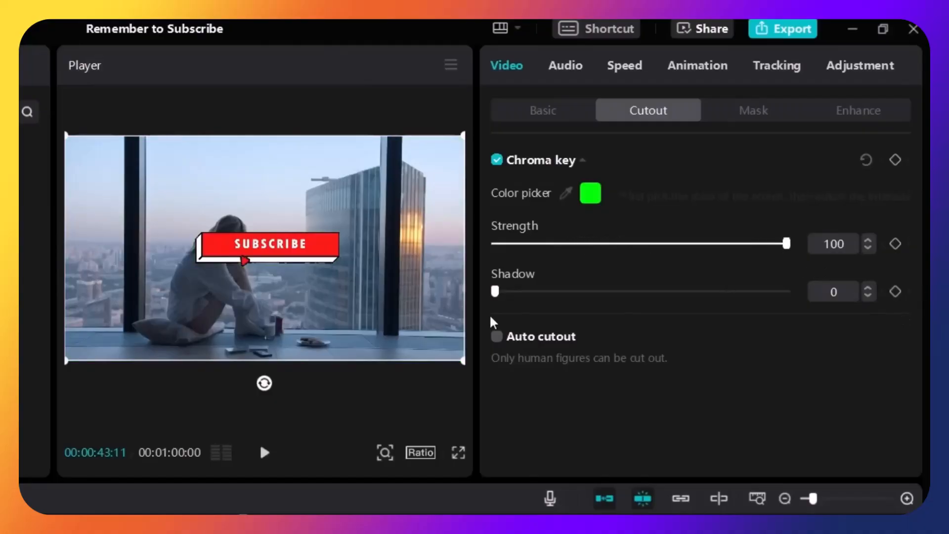
{"action": "left_click_drag", "start_coordinate": [518, 244], "coordinate": [580, 253]}
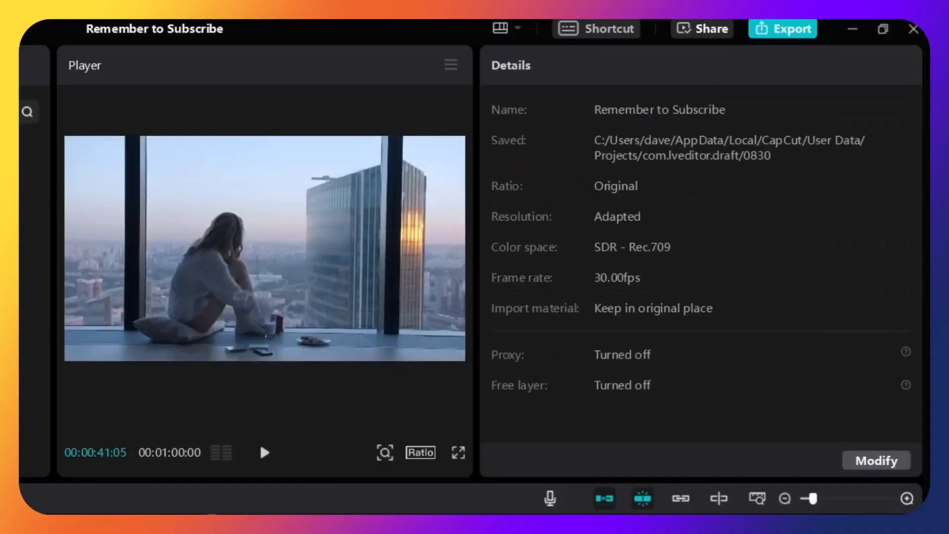
{"action": "key", "text": "space"}
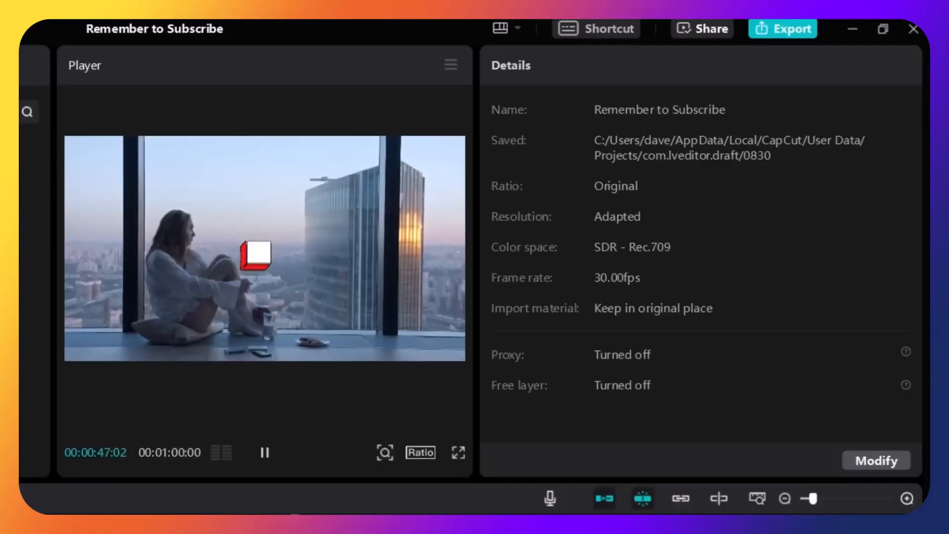
{"action": "key", "text": "space"}
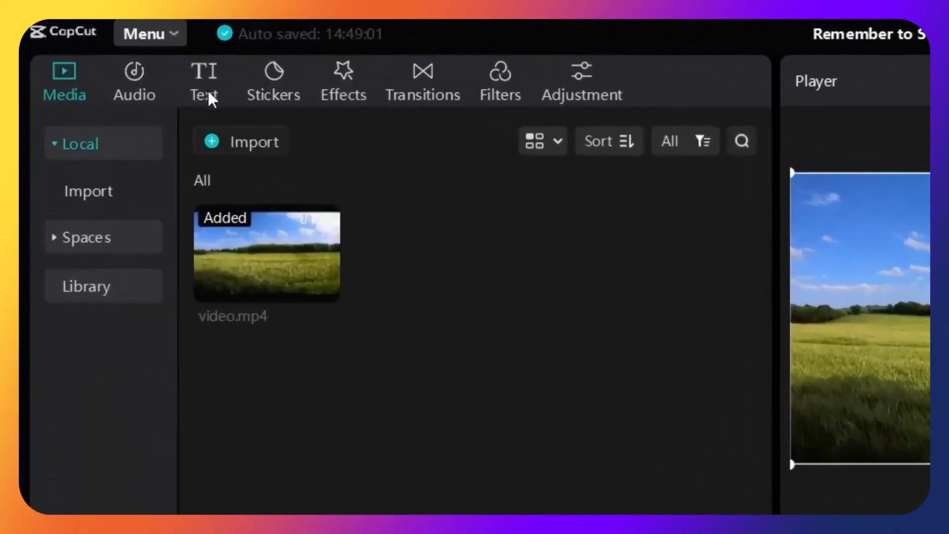
Add a default text clip on a track above video.mp4, starting at about 7 seconds.
{"action": "left_click", "coordinate": [109, 44]}
{"action": "mouse_move", "coordinate": [234, 195]}
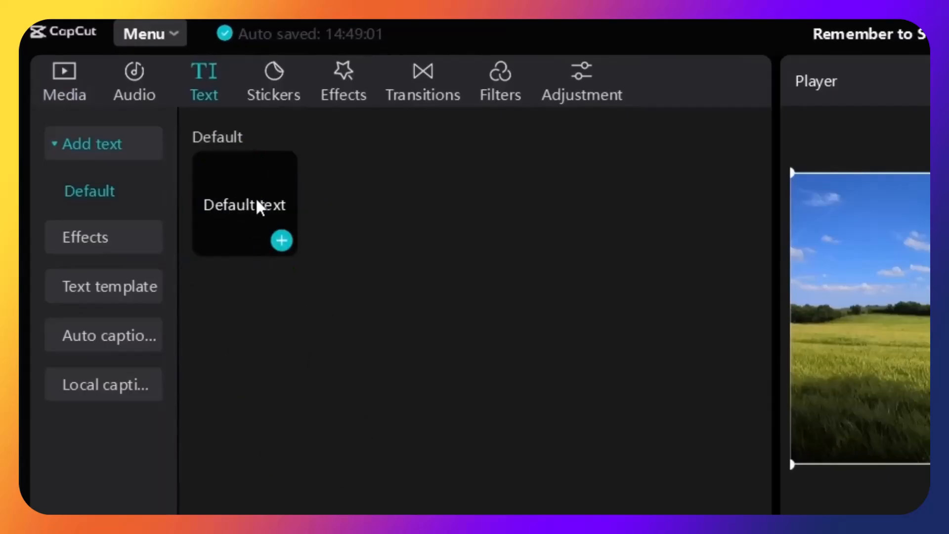
{"action": "left_click_drag", "start_coordinate": [230, 198], "coordinate": [618, 514]}
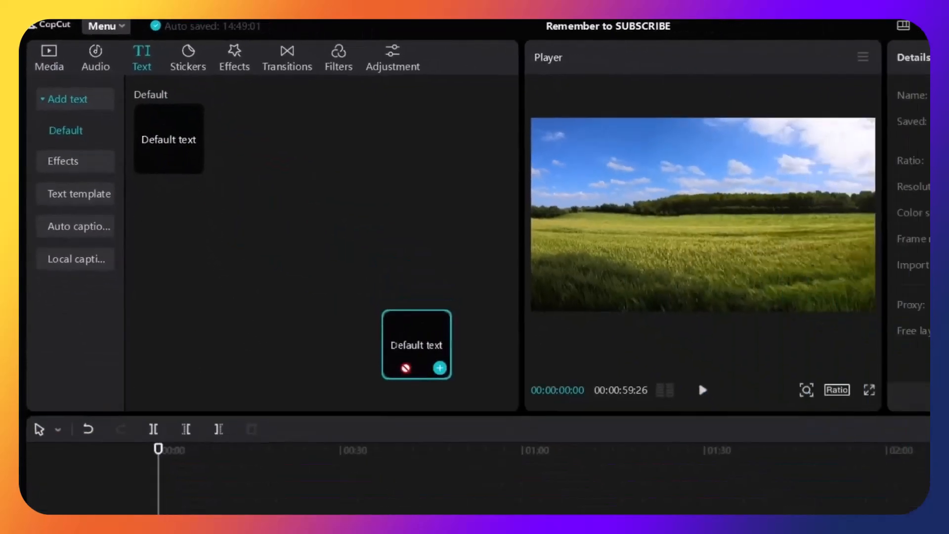
{"action": "left_click_drag", "start_coordinate": [405, 367], "coordinate": [162, 397]}
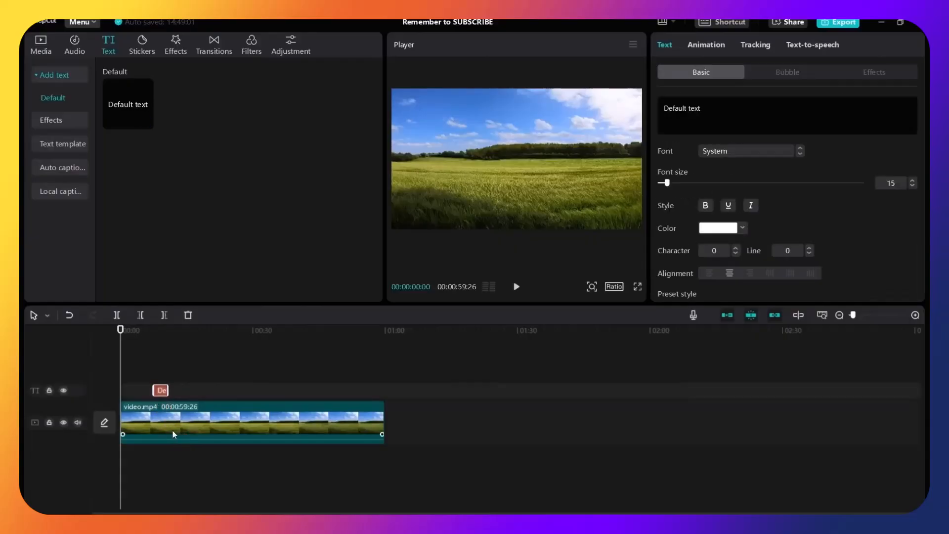
Extend the text clip to about 13 seconds and move it to the start of the timeline.
{"action": "left_click", "coordinate": [147, 331]}
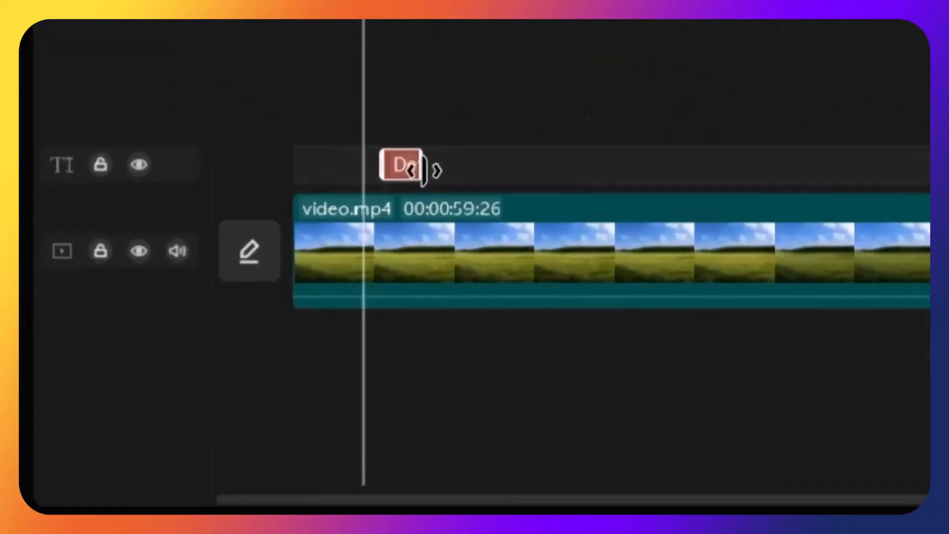
{"action": "left_click_drag", "start_coordinate": [423, 171], "coordinate": [545, 165]}
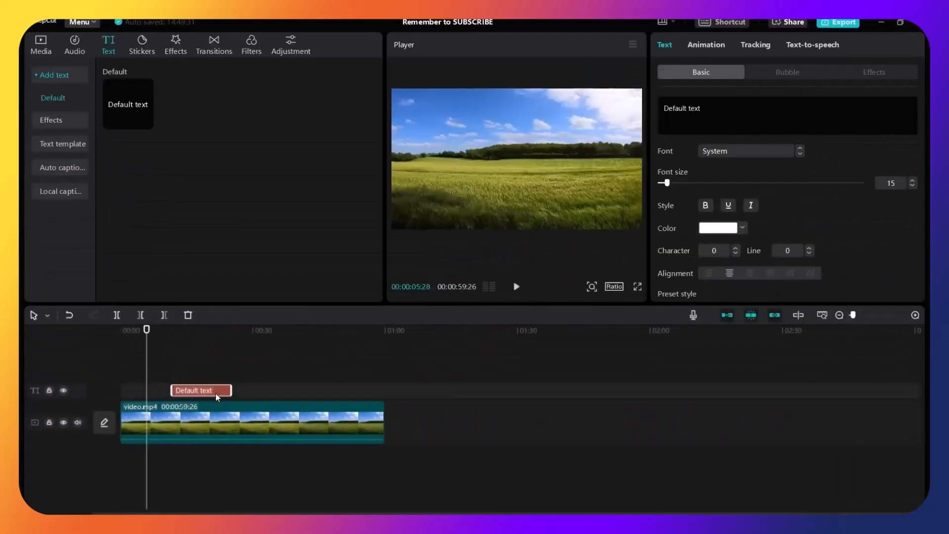
{"action": "left_click_drag", "start_coordinate": [215, 394], "coordinate": [147, 394]}
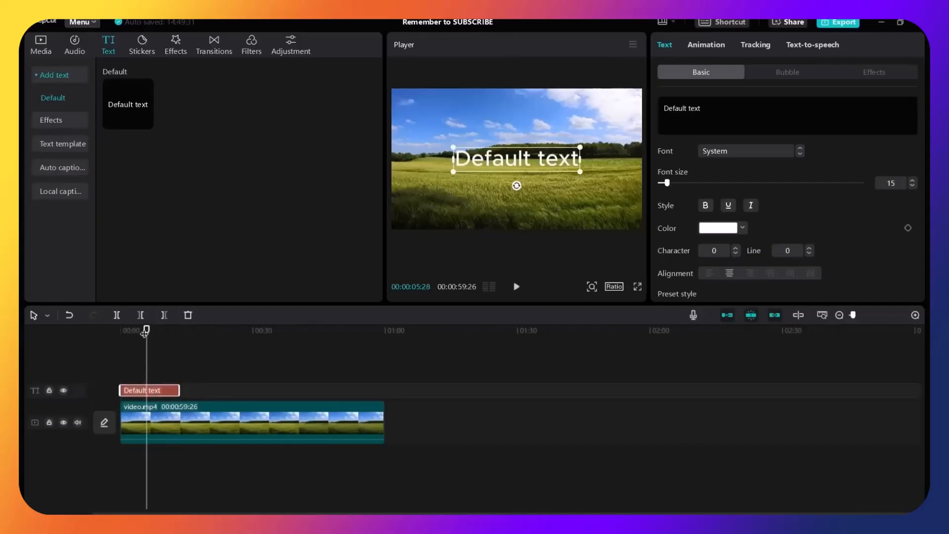
Play the video from the beginning for a few seconds to check the text overlay.
{"action": "left_click", "coordinate": [136, 392]}
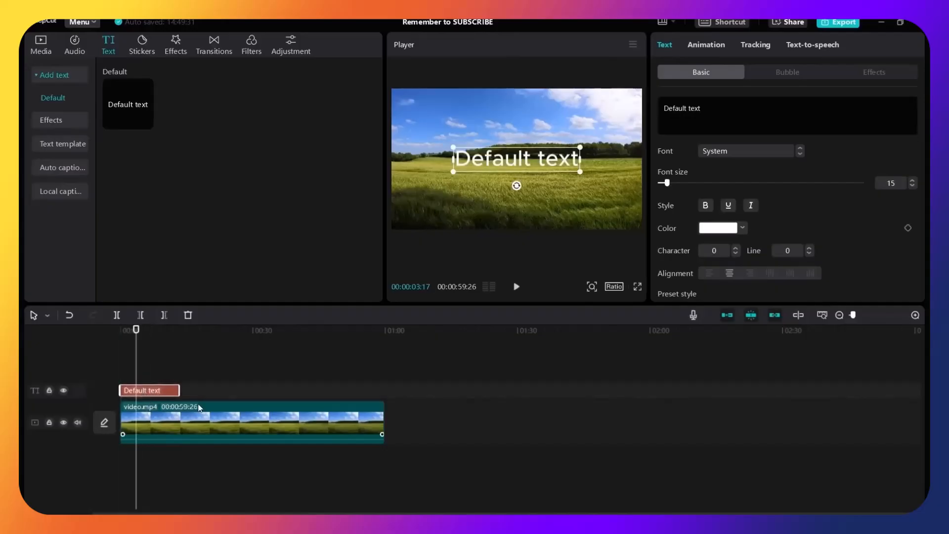
{"action": "key", "text": "Home"}
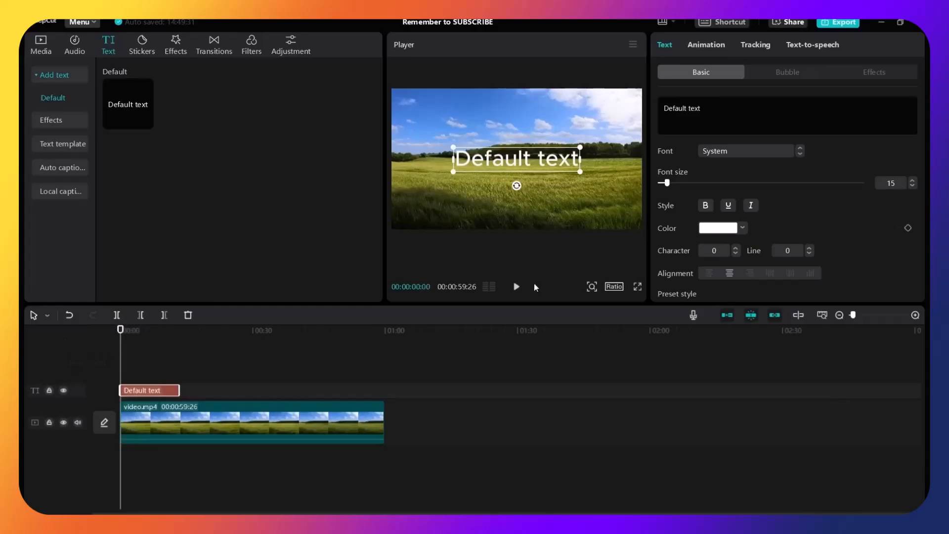
{"action": "left_click", "coordinate": [515, 289]}
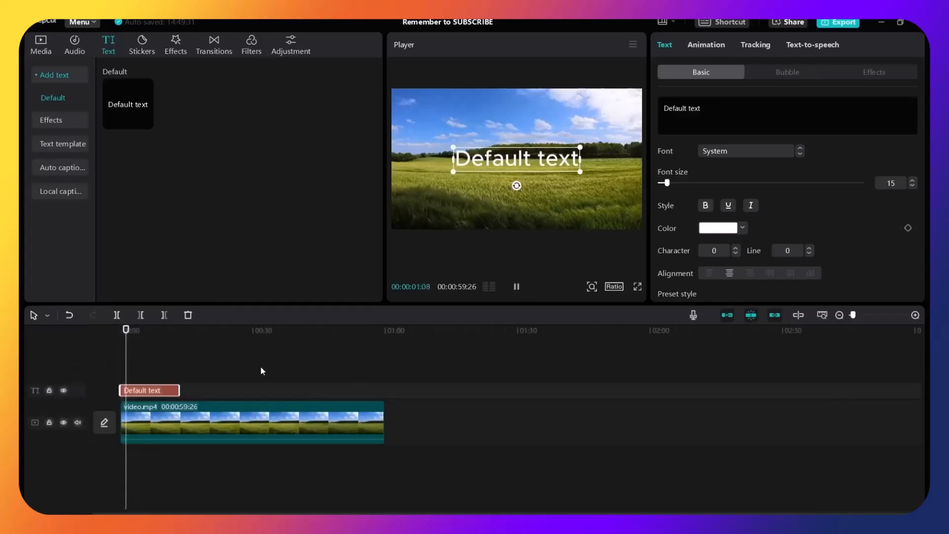
{"action": "left_click", "coordinate": [517, 287]}
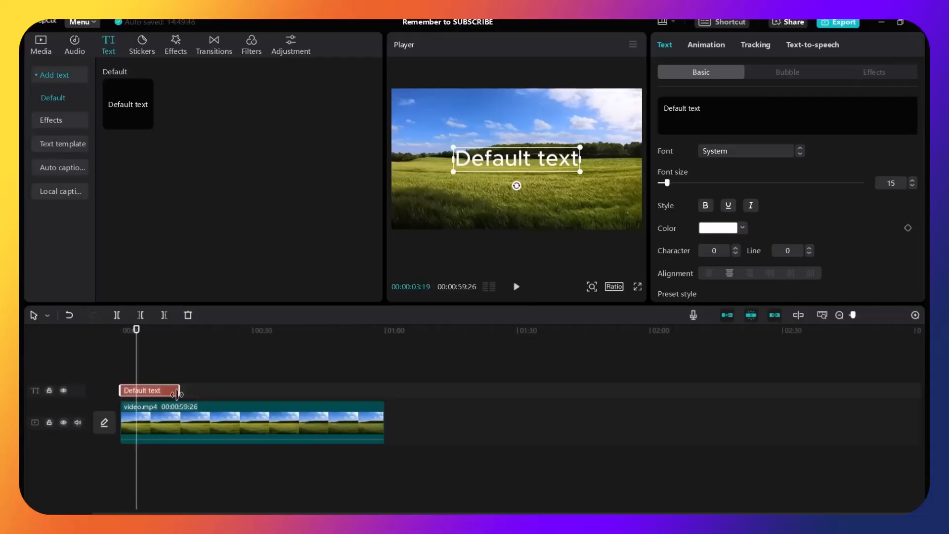
Shorten the text clip at the start of the timeline to about 2.5 seconds.
{"action": "left_click_drag", "start_coordinate": [172, 393], "coordinate": [138, 391]}
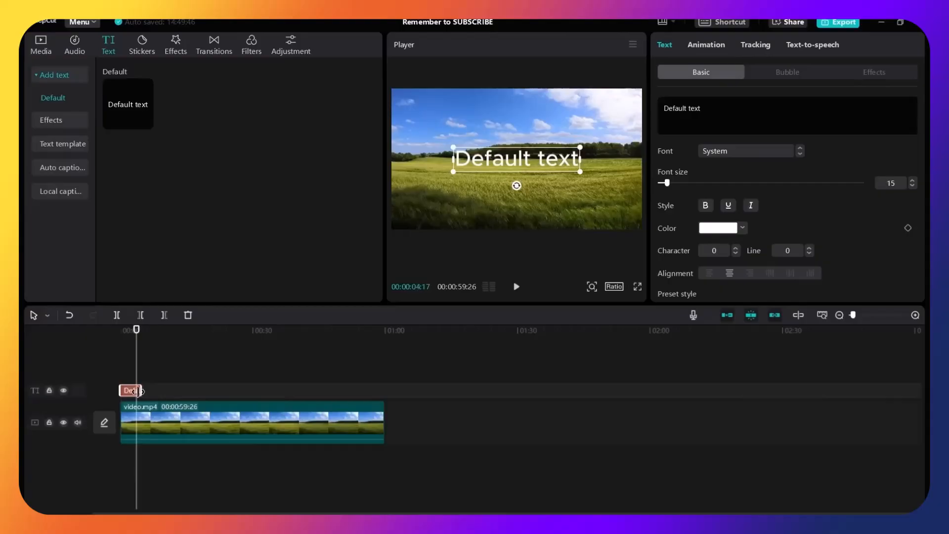
{"action": "left_click_drag", "start_coordinate": [136, 333], "coordinate": [112, 347]}
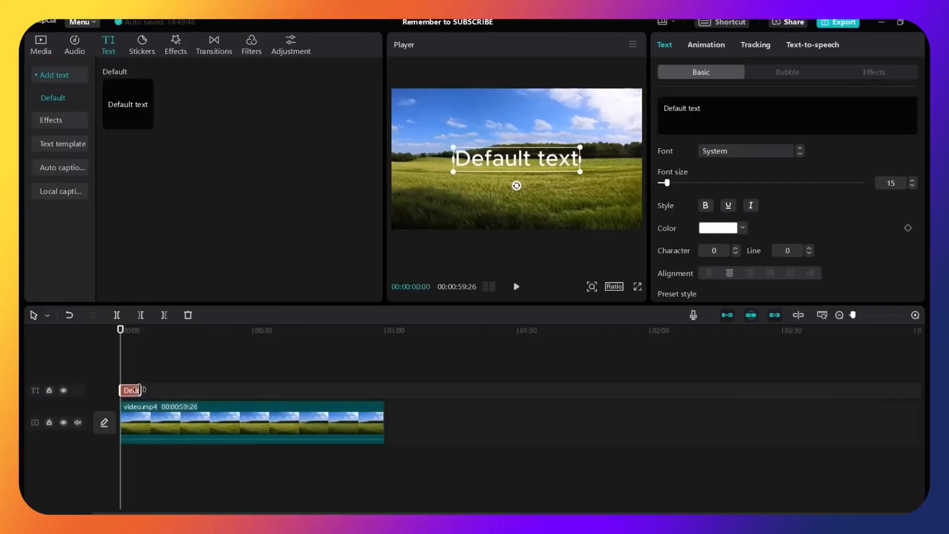
{"action": "left_click", "coordinate": [916, 315]}
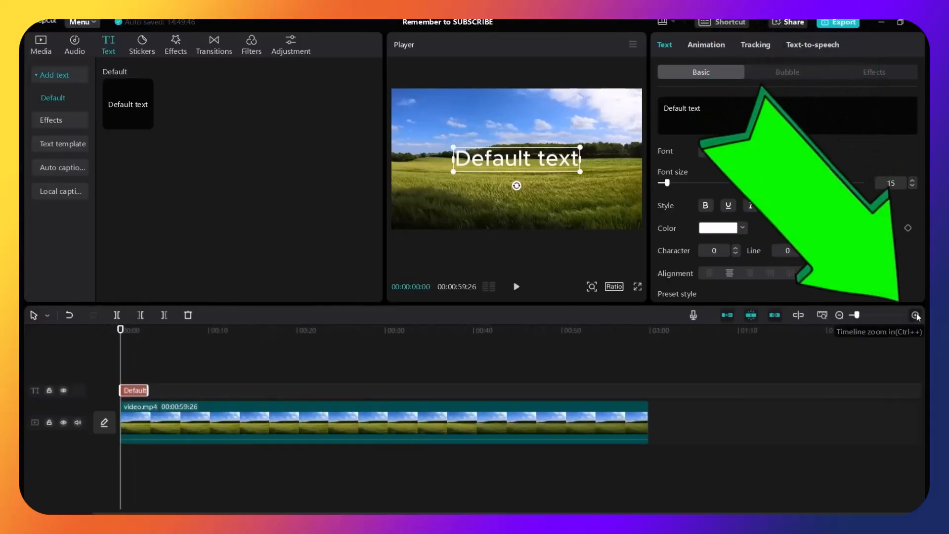
{"action": "left_click", "coordinate": [916, 315]}
{"action": "left_click_drag", "start_coordinate": [171, 394], "coordinate": [161, 393]}
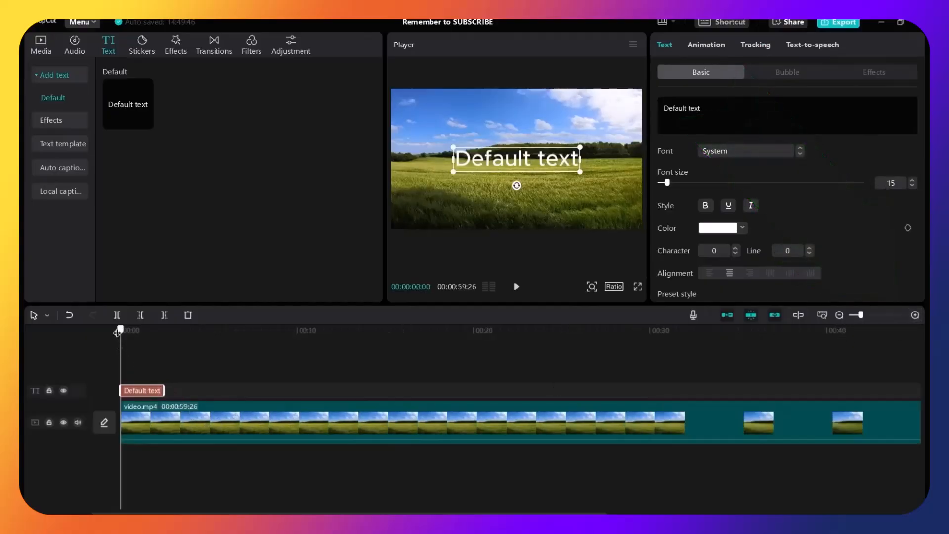
Play the video from the beginning past the text clip's end to check when the text disappears.
{"action": "left_click", "coordinate": [125, 360]}
{"action": "left_click_drag", "start_coordinate": [125, 360], "coordinate": [120, 360]}
{"action": "left_click", "coordinate": [517, 287]}
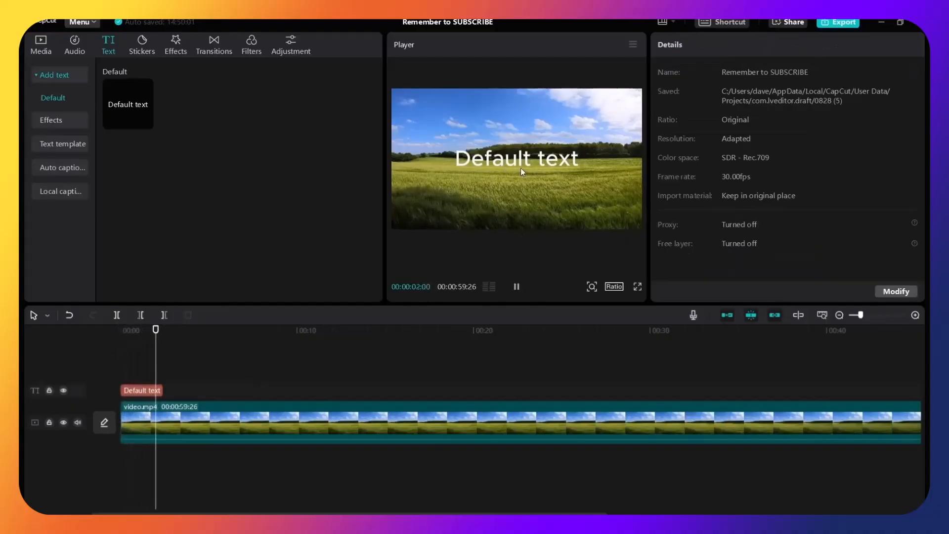
{"action": "left_click", "coordinate": [517, 287]}
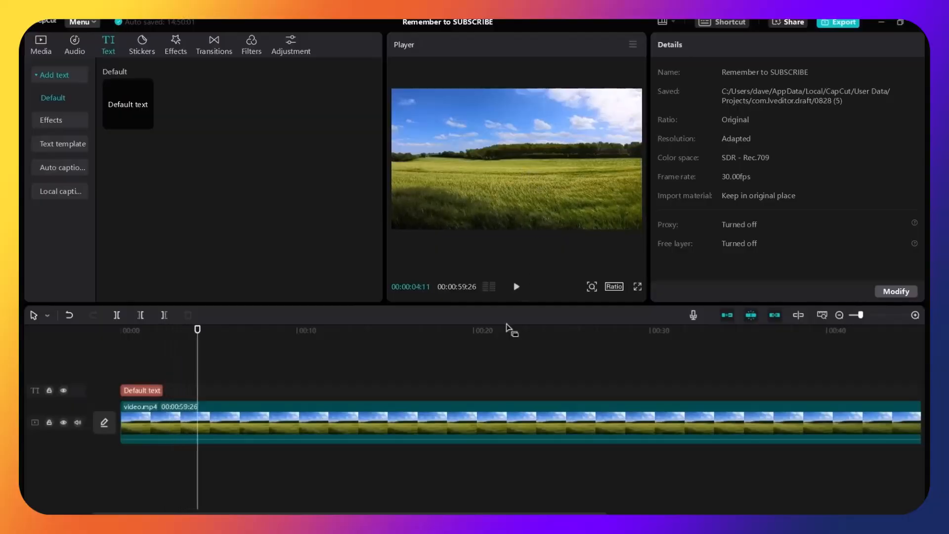
Extend the text clip to the full length of the background video and play it to check the overlay.
{"action": "left_click", "coordinate": [840, 315]}
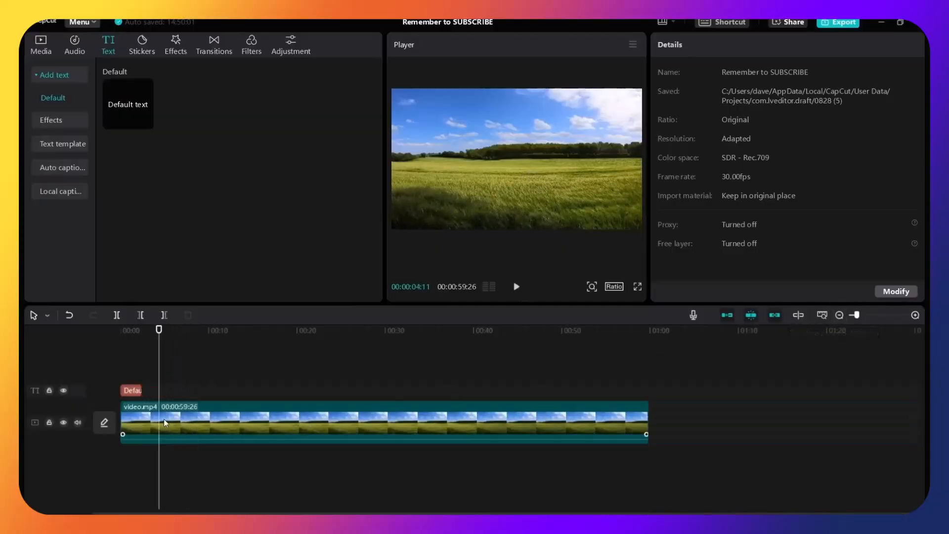
{"action": "left_click", "coordinate": [139, 392]}
{"action": "left_click_drag", "start_coordinate": [140, 391], "coordinate": [507, 389]}
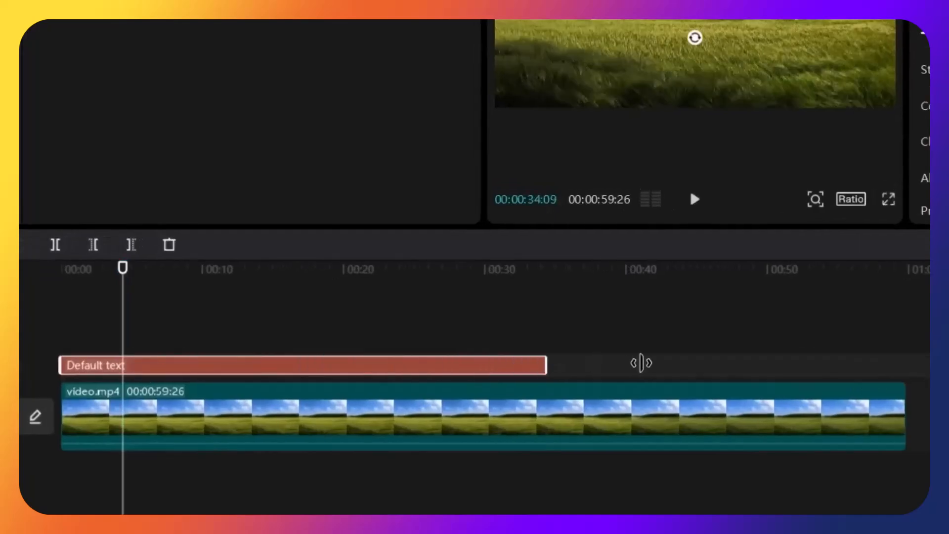
{"action": "left_click_drag", "start_coordinate": [684, 363], "coordinate": [915, 365]}
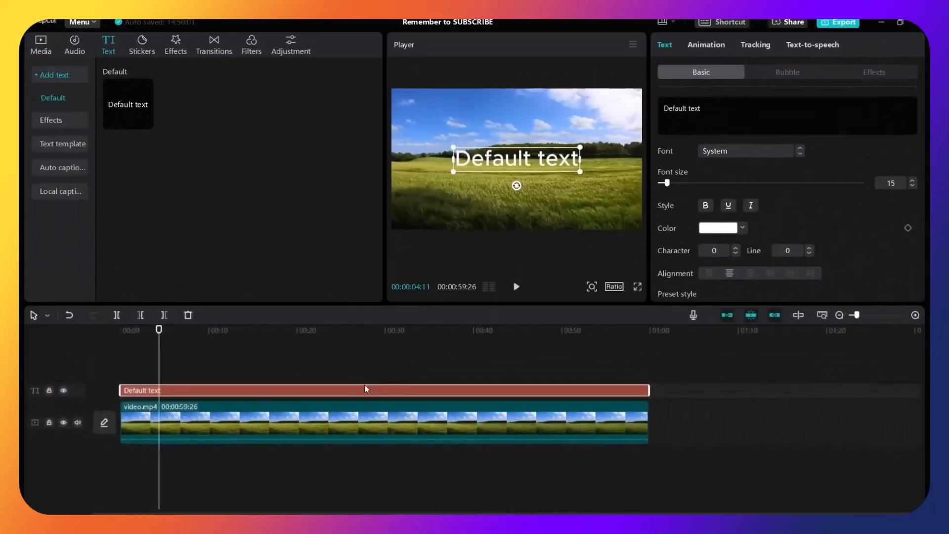
{"action": "left_click", "coordinate": [487, 299]}
{"action": "left_click", "coordinate": [516, 287]}
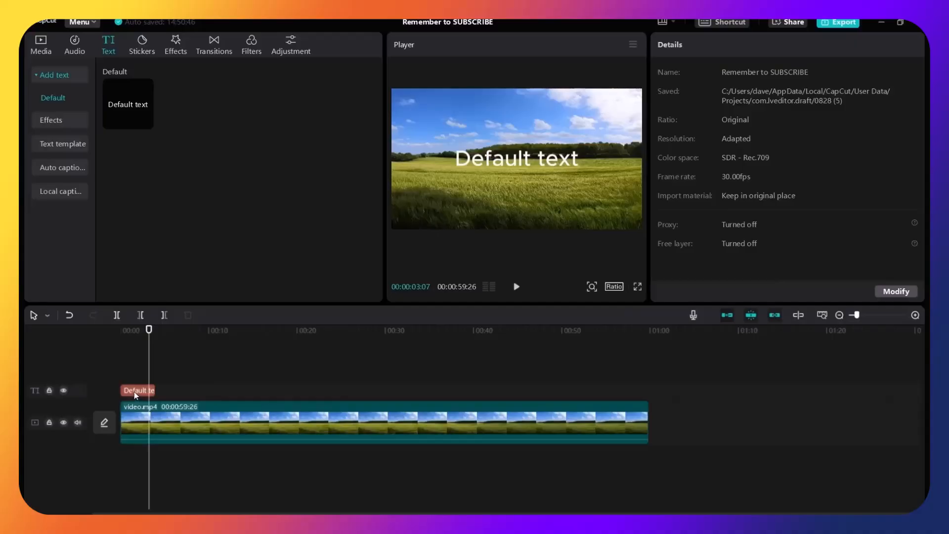
Replace the default wording of the text clip with "Your Text Here".
{"action": "left_click", "coordinate": [134, 392]}
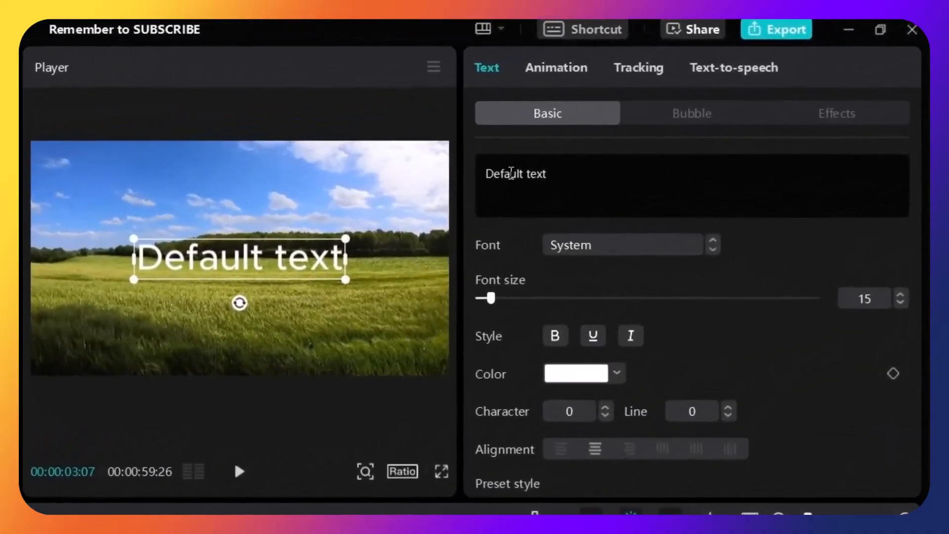
{"action": "triple_click", "coordinate": [679, 111]}
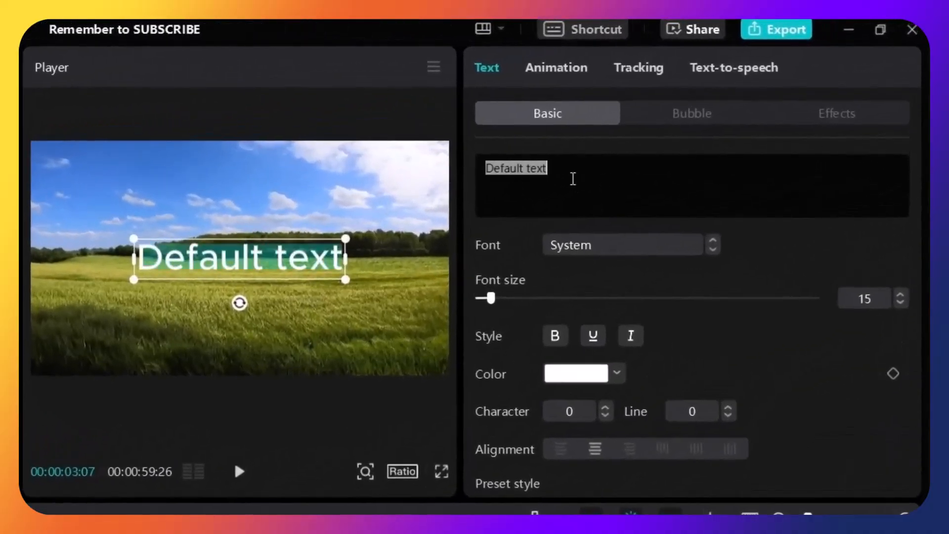
{"action": "type", "text": "Type Whate"}
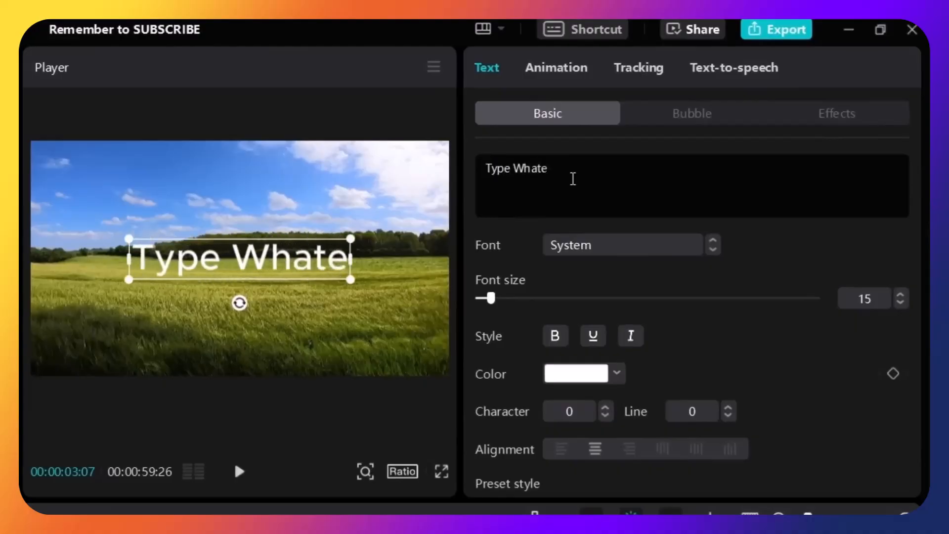
{"action": "key", "text": "ctrl+a"}
{"action": "type", "text": "Your Te"}
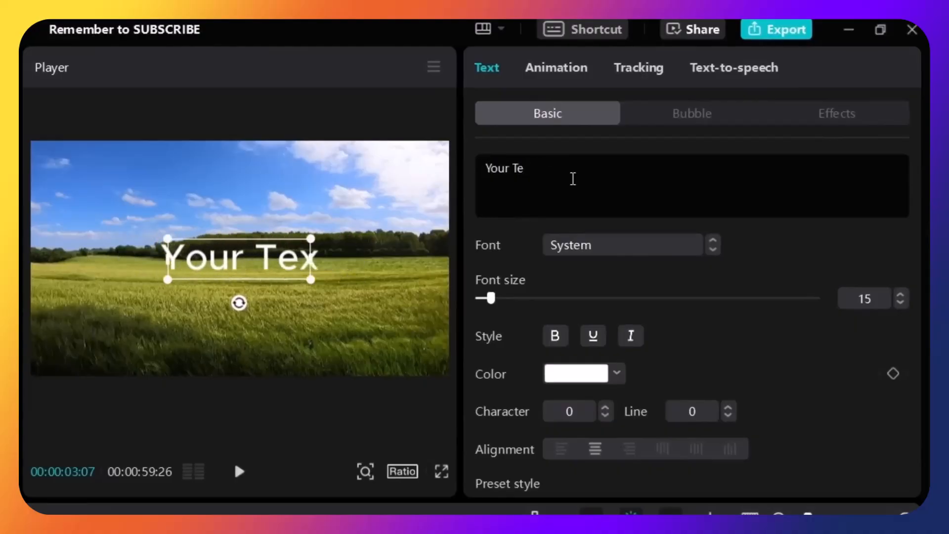
{"action": "type", "text": "xt Here"}
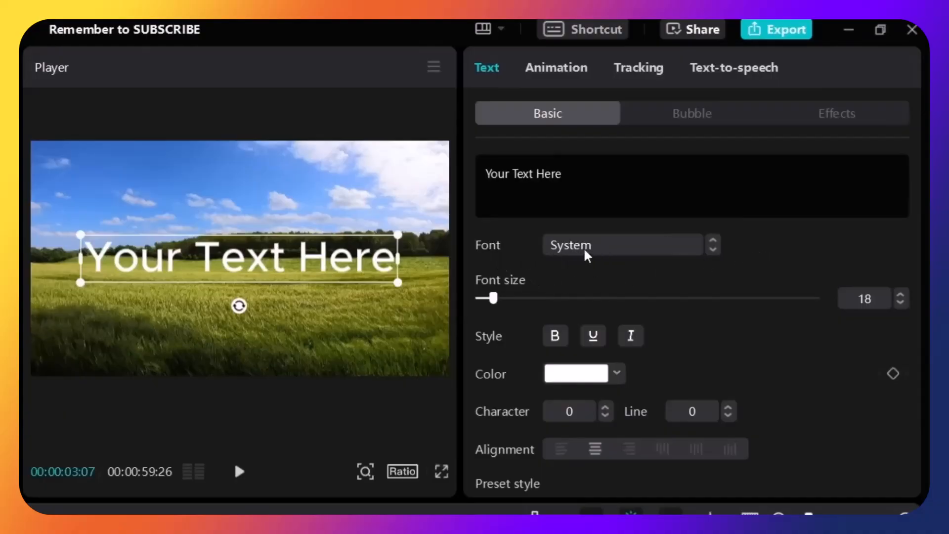
Try the HarmonyOSCn-MdIt, HarmonyOSCn-It and HarmonyOSCn-Rg fonts on the text.
{"action": "left_click", "coordinate": [599, 253]}
{"action": "scroll", "coordinate": [632, 328], "scroll_direction": "down", "scroll_amount": 8}
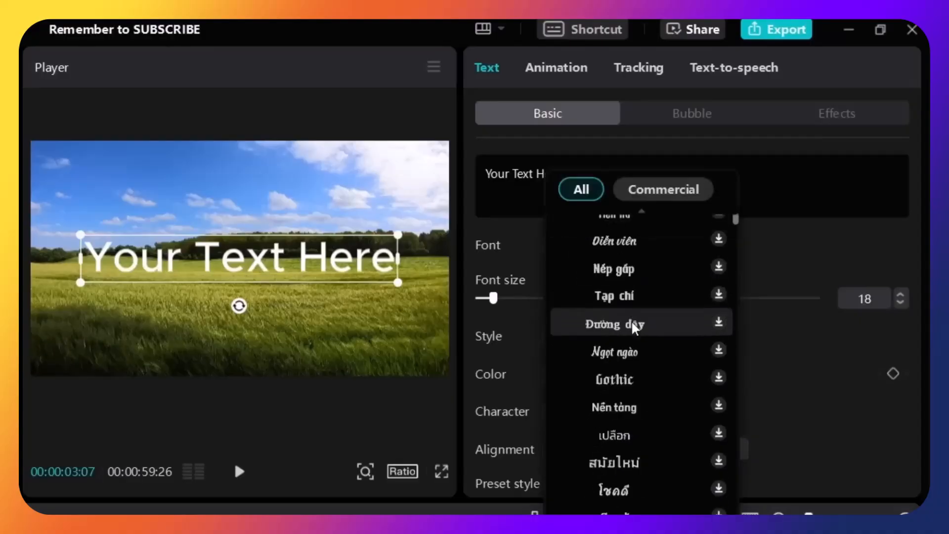
{"action": "scroll", "coordinate": [635, 330], "scroll_direction": "down", "scroll_amount": 15}
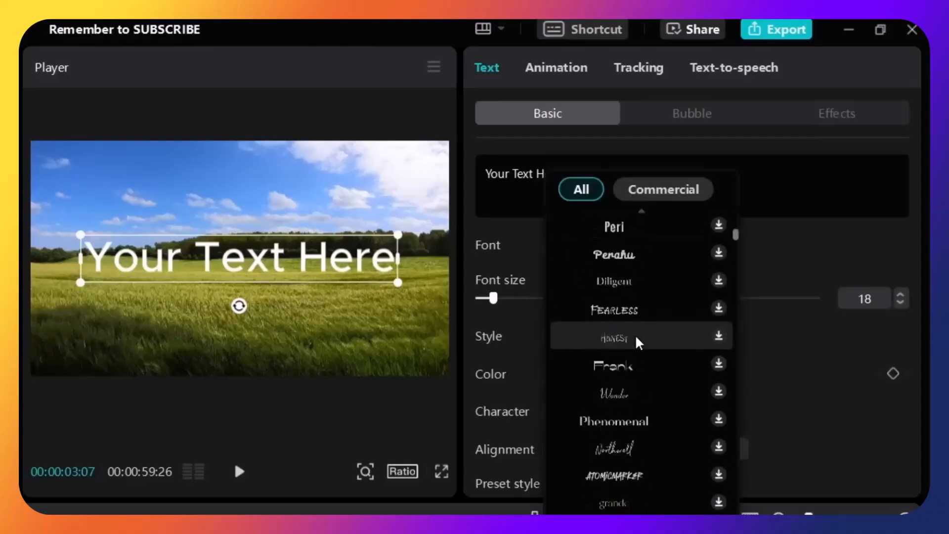
{"action": "scroll", "coordinate": [637, 341], "scroll_direction": "down", "scroll_amount": 10}
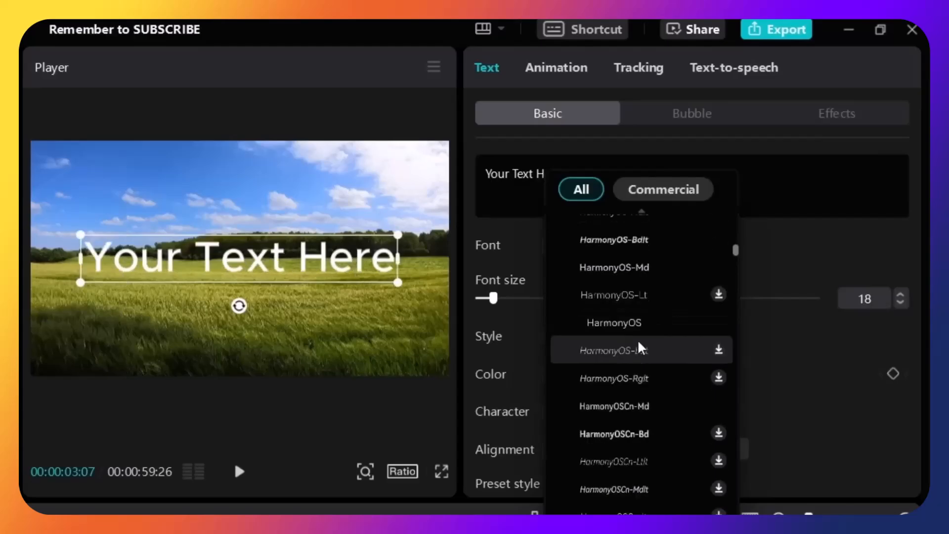
{"action": "left_click", "coordinate": [642, 411]}
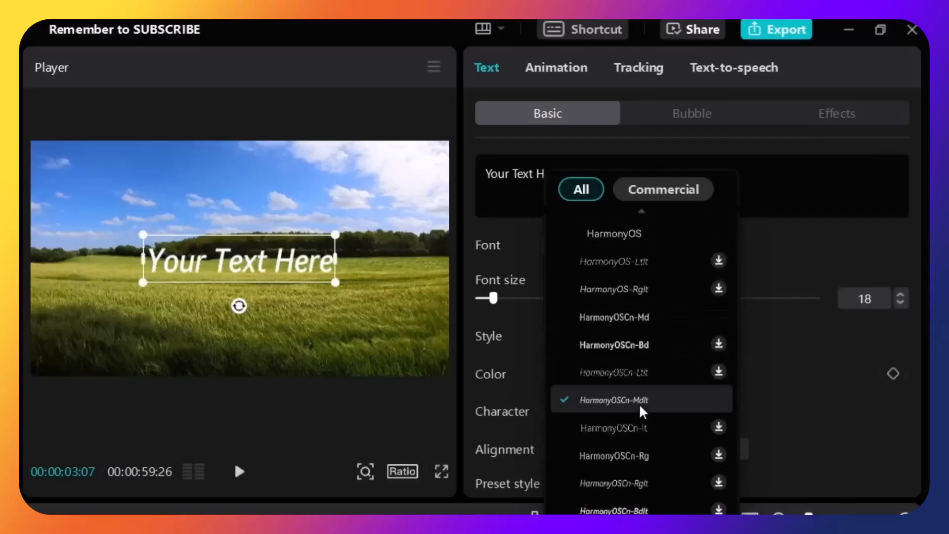
{"action": "left_click", "coordinate": [641, 429]}
{"action": "left_click", "coordinate": [642, 457]}
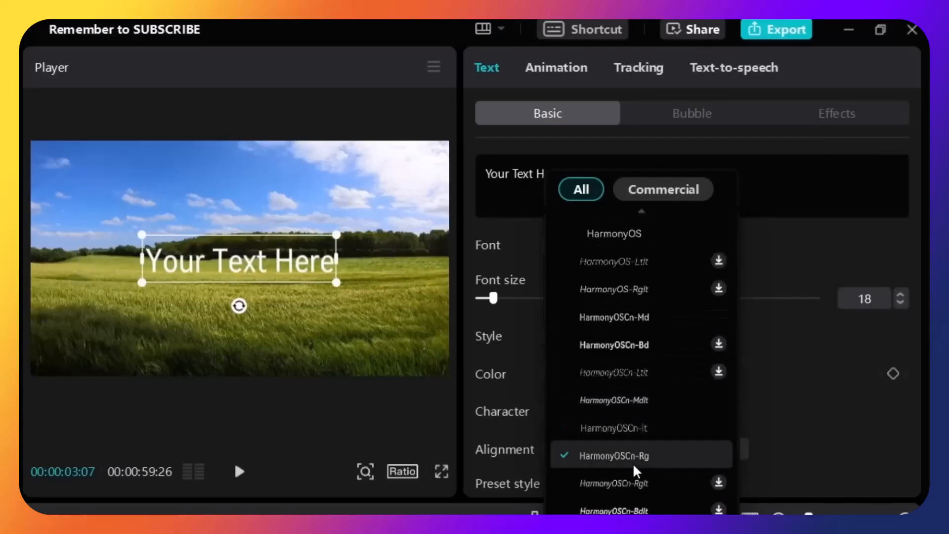
Try the Heaven, Jovial and Evangel fonts on the text.
{"action": "scroll", "coordinate": [638, 465], "scroll_direction": "down", "scroll_amount": 5}
{"action": "scroll", "coordinate": [637, 472], "scroll_direction": "down", "scroll_amount": 4}
{"action": "left_click", "coordinate": [629, 354]}
{"action": "left_click", "coordinate": [630, 383]}
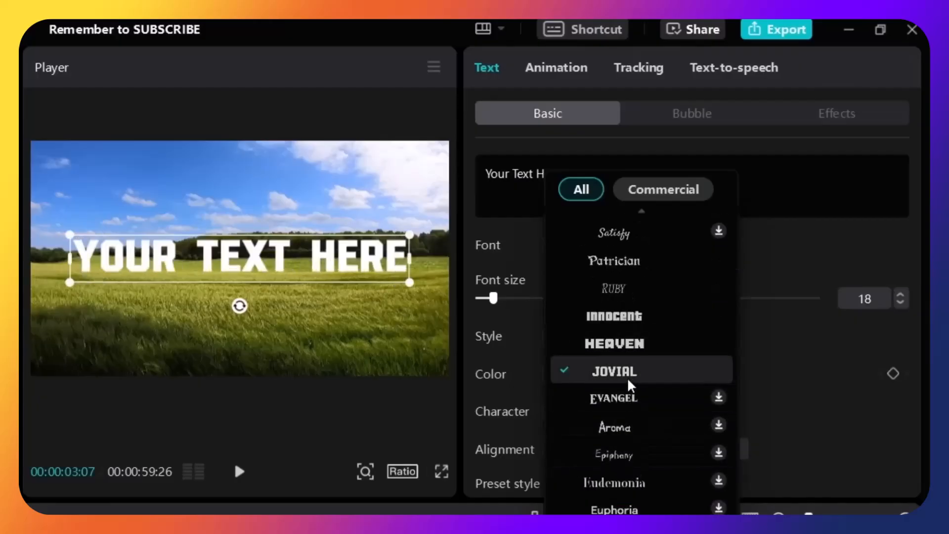
{"action": "left_click", "coordinate": [624, 401]}
{"action": "scroll", "coordinate": [622, 409], "scroll_direction": "down", "scroll_amount": 4}
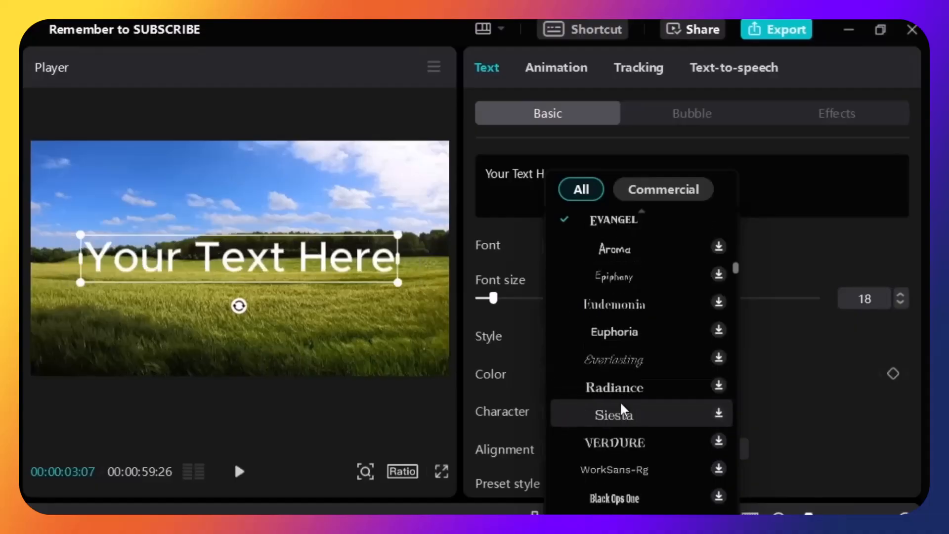
Try the Radiance, Verdure, Black Ops One and Classic2 fonts on the text.
{"action": "left_click", "coordinate": [618, 388]}
{"action": "left_click", "coordinate": [628, 444]}
{"action": "scroll", "coordinate": [632, 445], "scroll_direction": "down", "scroll_amount": 3}
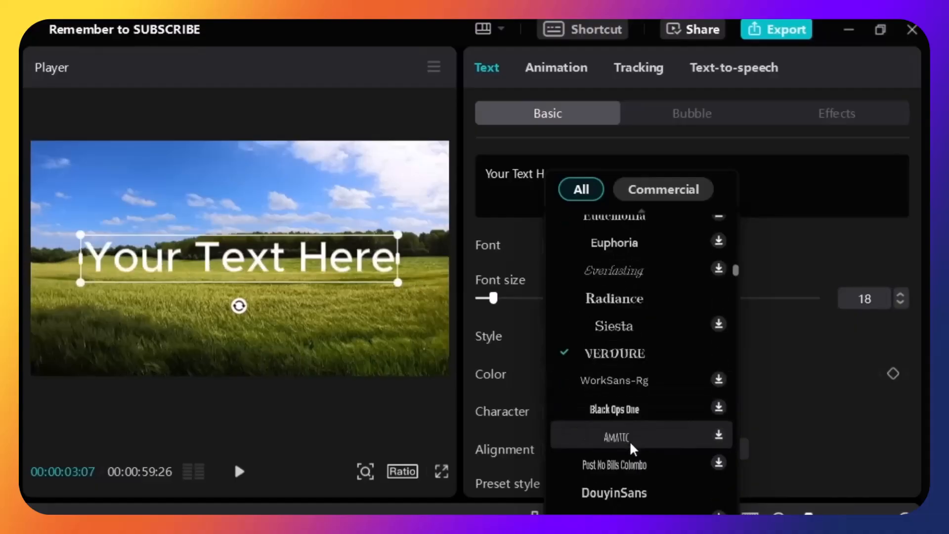
{"action": "left_click", "coordinate": [631, 417]}
{"action": "scroll", "coordinate": [631, 420], "scroll_direction": "down", "scroll_amount": 10}
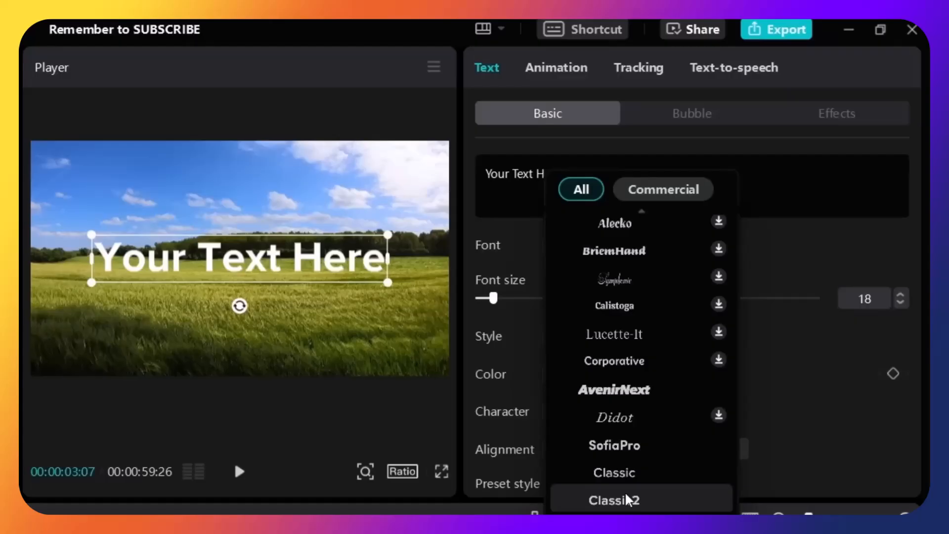
{"action": "left_click", "coordinate": [628, 500]}
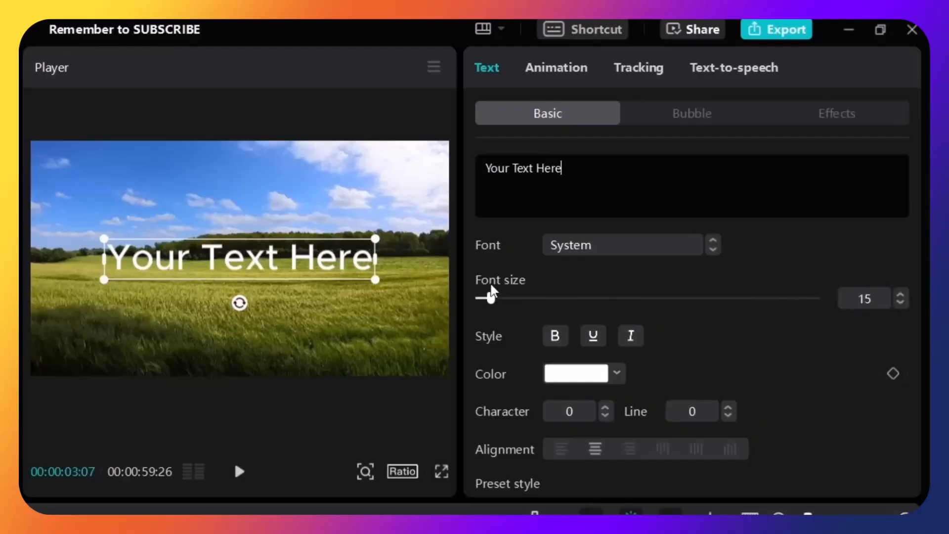
Set the text's font size to 18.
{"action": "mouse_move", "coordinate": [496, 300]}
{"action": "left_mouse_down"}
{"action": "mouse_move", "coordinate": [639, 302]}
{"action": "mouse_move", "coordinate": [494, 307]}
{"action": "left_mouse_up"}
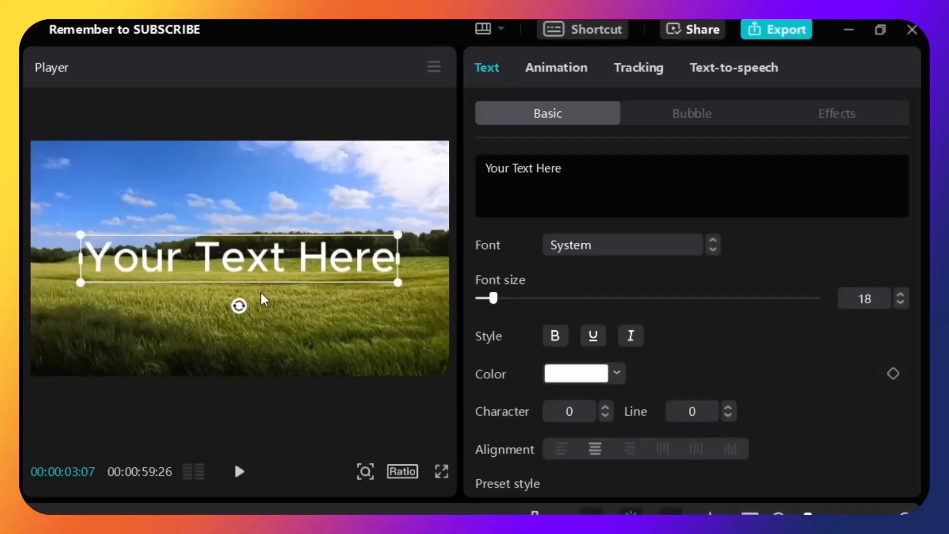
{"action": "left_click_drag", "start_coordinate": [234, 269], "coordinate": [176, 252]}
Apply bold, underline and italic styling to the text.
{"action": "left_click", "coordinate": [560, 340]}
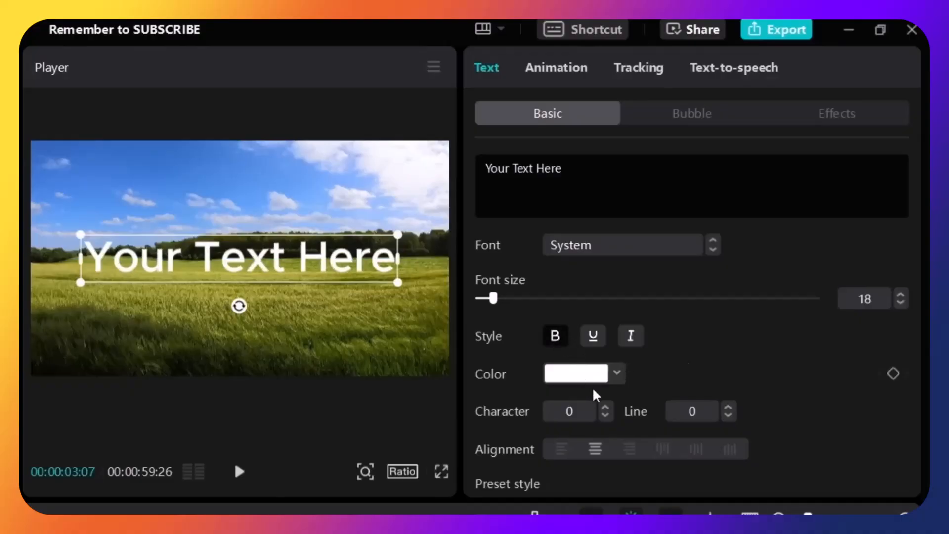
{"action": "left_click", "coordinate": [586, 338]}
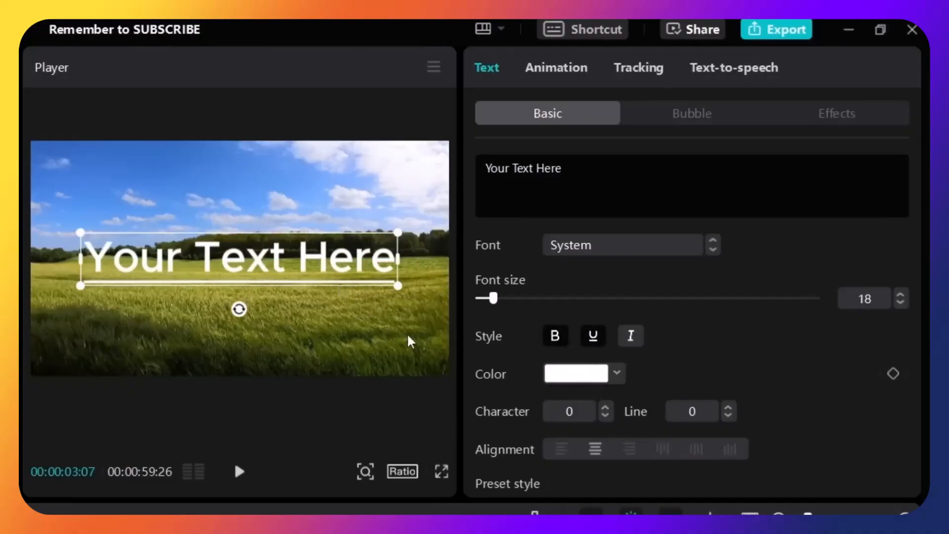
{"action": "left_click", "coordinate": [632, 338]}
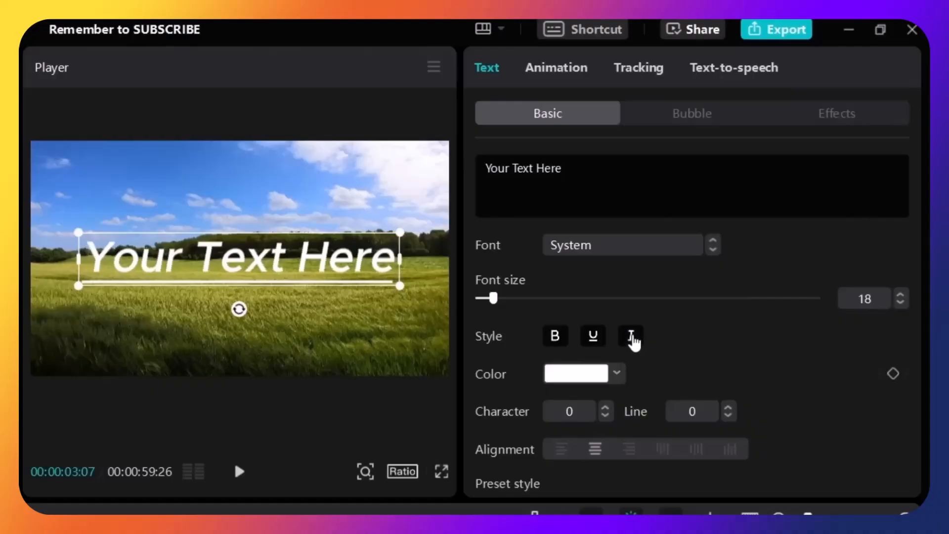
{"action": "left_click", "coordinate": [336, 413]}
{"action": "left_click", "coordinate": [265, 283]}
Remove the italic, underline and bold styling from the text.
{"action": "left_click", "coordinate": [632, 337]}
{"action": "left_click", "coordinate": [593, 337]}
{"action": "left_click", "coordinate": [559, 338]}
Try yellow, bright green (12FF00) and mint green (25FF80) as the text colour and browse the colour swatches.
{"action": "left_click", "coordinate": [616, 377]}
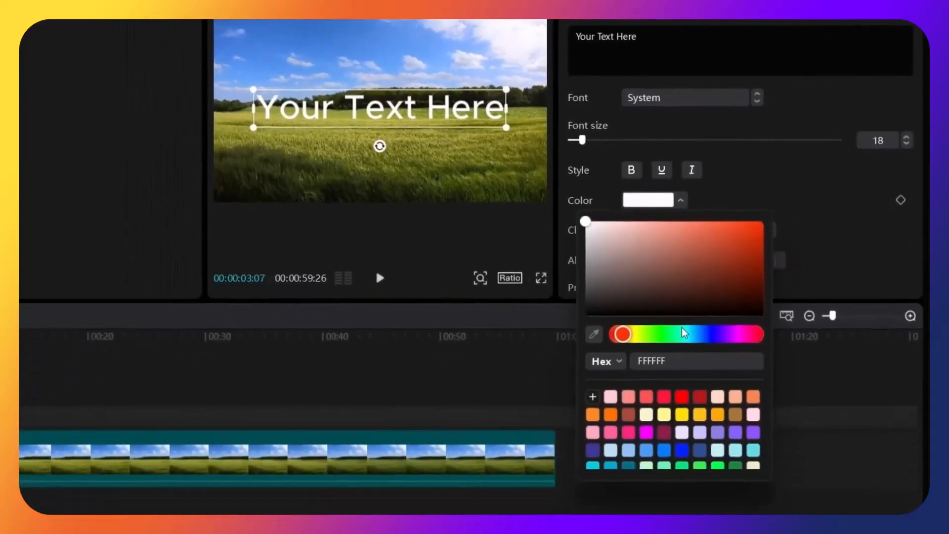
{"action": "left_click_drag", "start_coordinate": [649, 332], "coordinate": [639, 333]}
{"action": "left_click", "coordinate": [668, 334]}
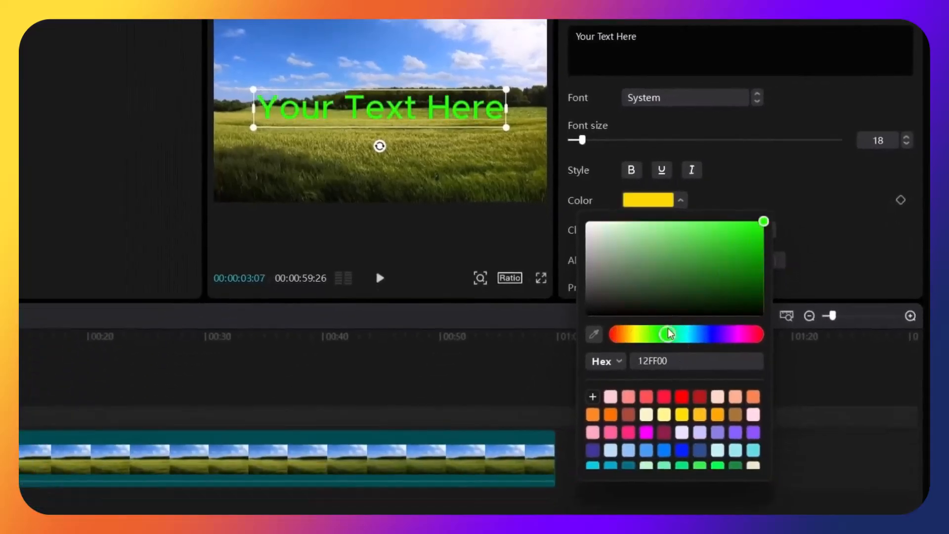
{"action": "left_click", "coordinate": [718, 333]}
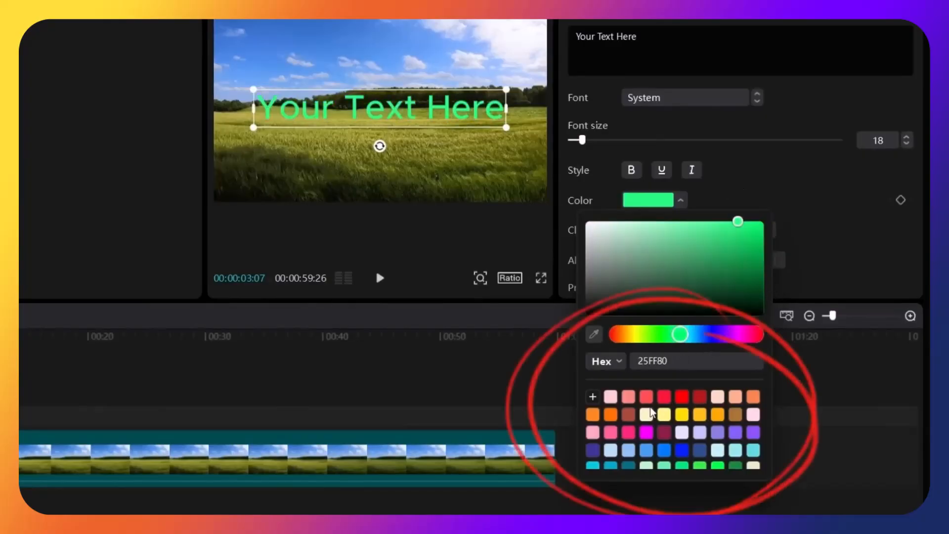
{"action": "scroll", "coordinate": [662, 418], "scroll_direction": "down", "scroll_amount": 2}
{"action": "scroll", "coordinate": [661, 418], "scroll_direction": "up", "scroll_amount": 2}
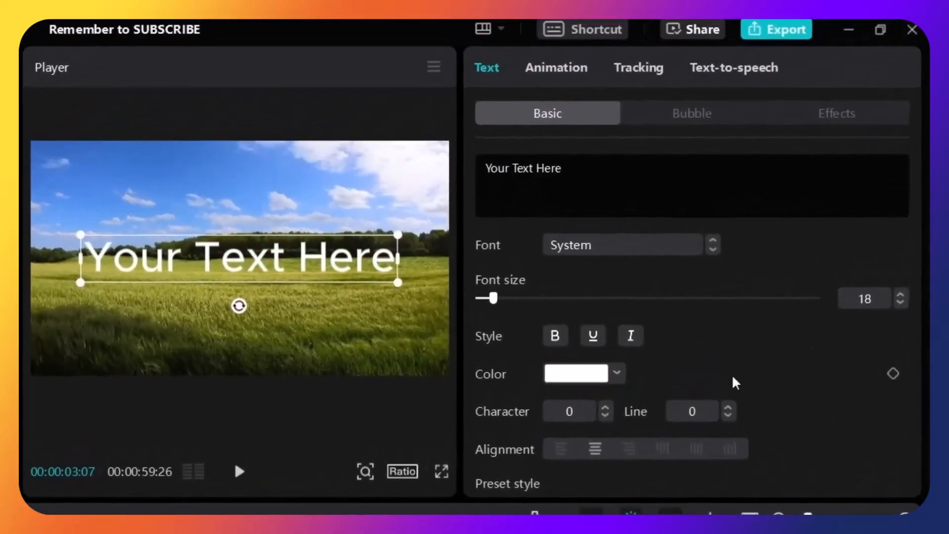
Try the first-row preset styles on the text, from white with a black outline through yellow and pink-outlined to light blue.
{"action": "scroll", "coordinate": [827, 346], "scroll_direction": "down", "scroll_amount": 3}
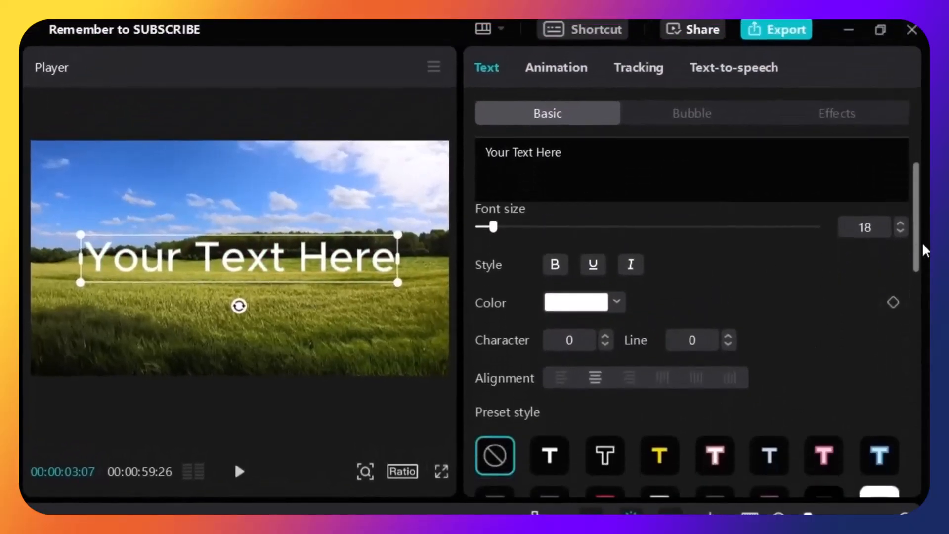
{"action": "left_click_drag", "start_coordinate": [918, 250], "coordinate": [911, 296]}
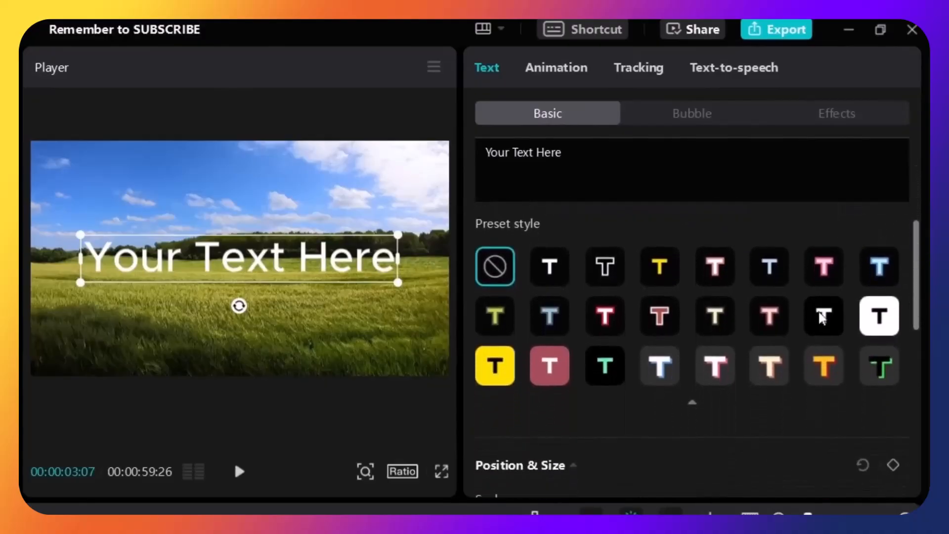
{"action": "left_click", "coordinate": [551, 267]}
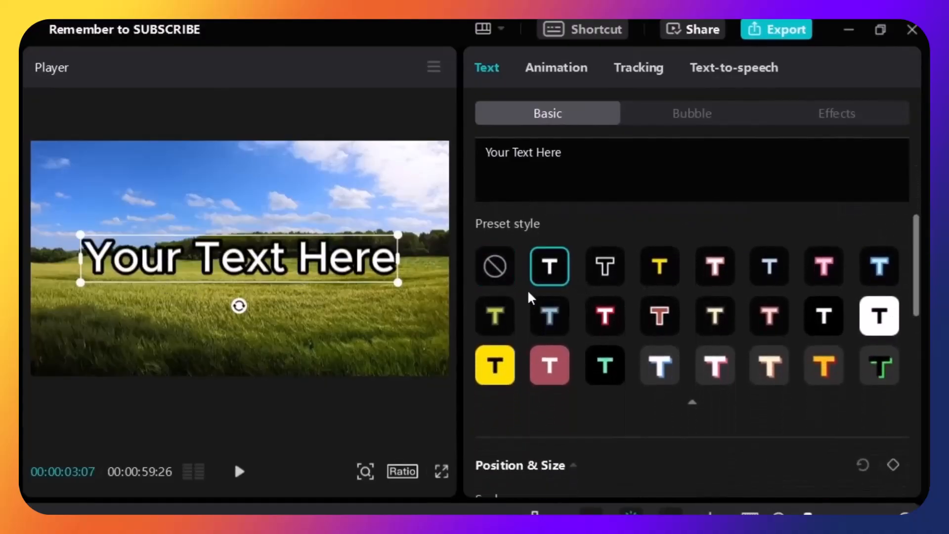
{"action": "left_click", "coordinate": [606, 269]}
{"action": "left_click", "coordinate": [655, 273]}
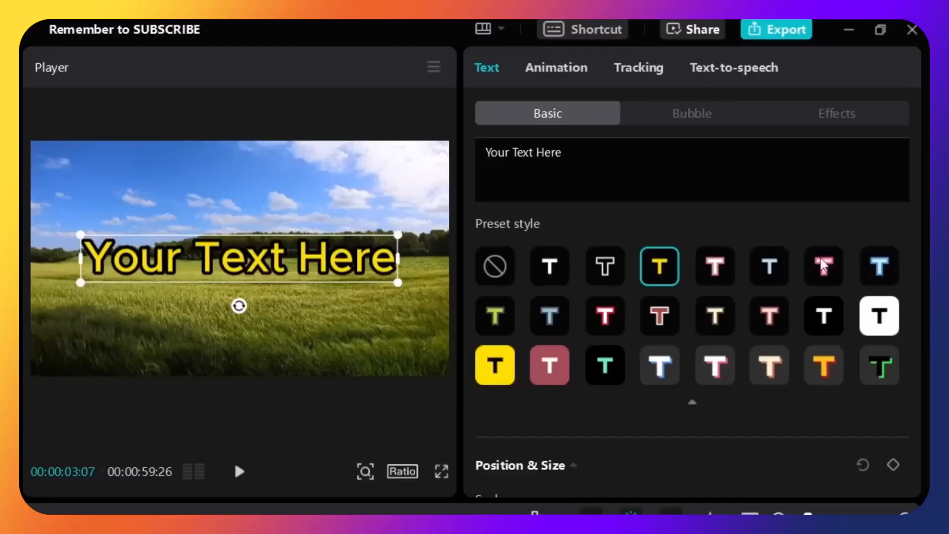
{"action": "left_click", "coordinate": [720, 265]}
{"action": "left_click", "coordinate": [772, 266]}
Try further preset styles on the text, including orange, green shadow, black on white, black on yellow and white on rose.
{"action": "left_click", "coordinate": [772, 316]}
{"action": "left_click", "coordinate": [815, 362]}
{"action": "left_click", "coordinate": [874, 379]}
{"action": "left_click", "coordinate": [865, 330]}
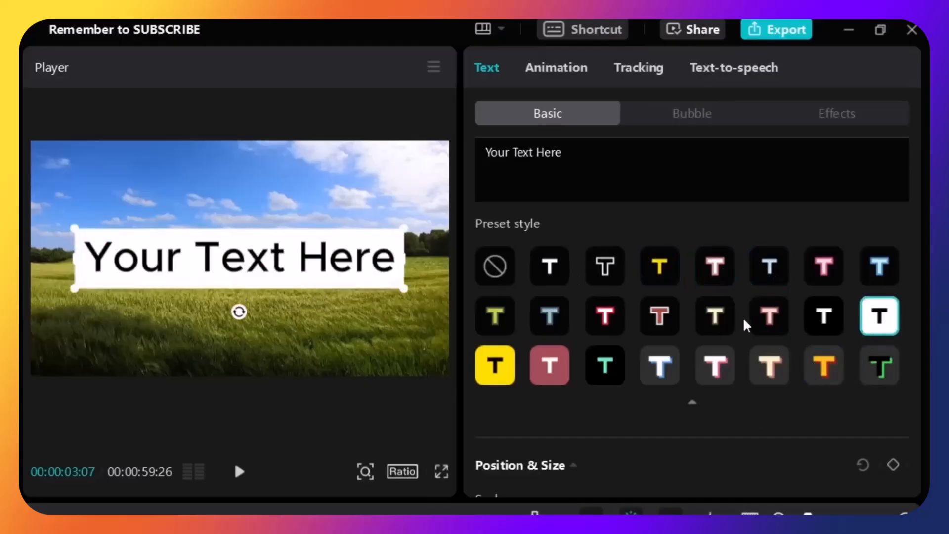
{"action": "left_click", "coordinate": [497, 366]}
{"action": "left_click", "coordinate": [558, 357]}
Apply the preset style with white letters and black outline, and set its stroke colour to red (FF001B).
{"action": "left_click", "coordinate": [560, 267]}
{"action": "left_click_drag", "start_coordinate": [918, 241], "coordinate": [913, 350]}
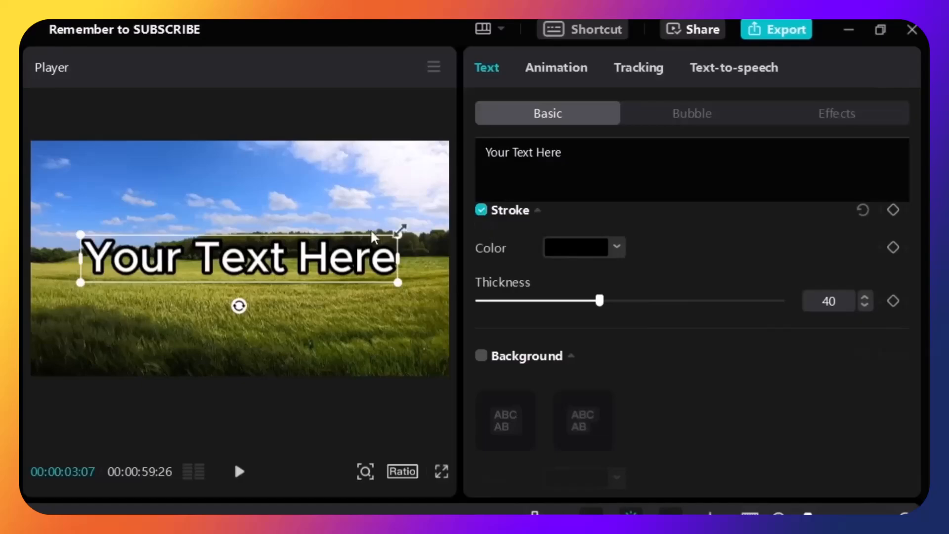
{"action": "left_click", "coordinate": [600, 251]}
{"action": "left_click_drag", "start_coordinate": [707, 285], "coordinate": [720, 274]}
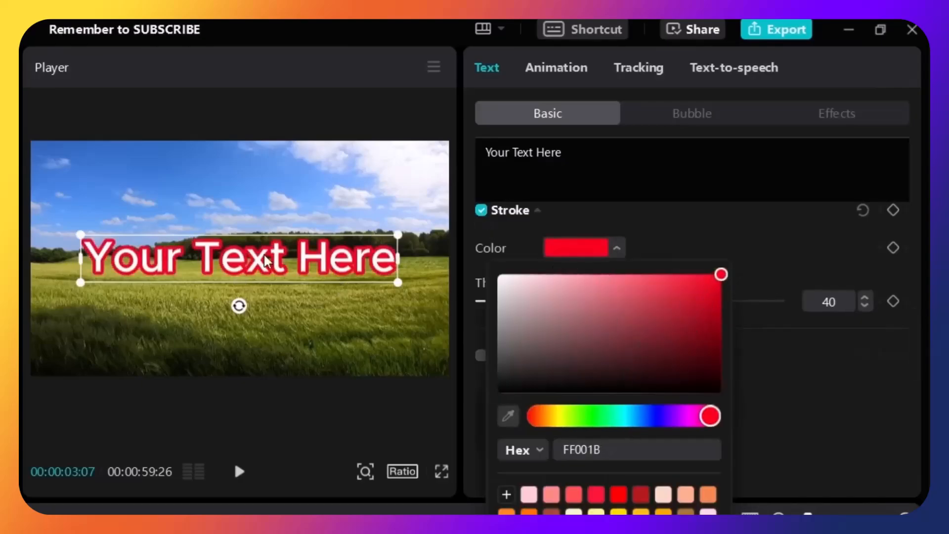
{"action": "left_click", "coordinate": [631, 238]}
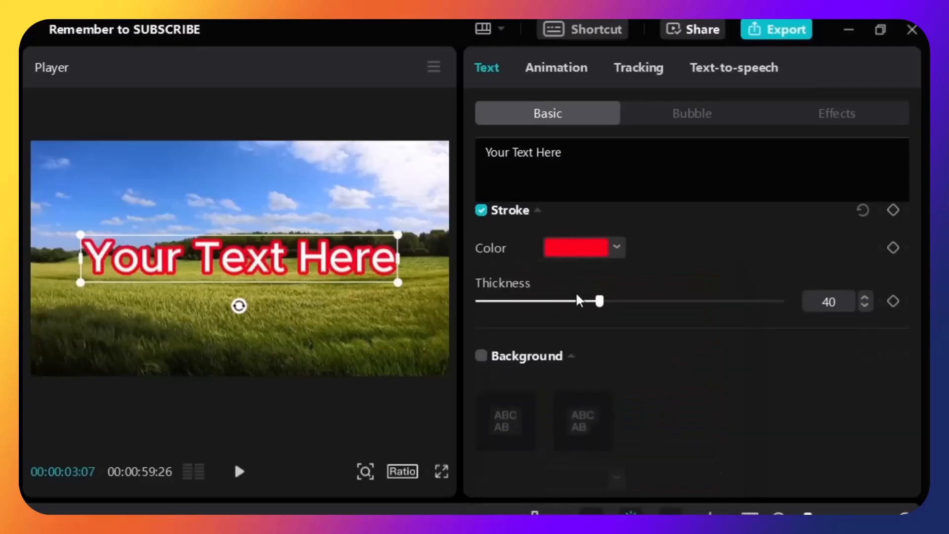
Try a thicker text stroke, and turn on the text background with a light purple colour.
{"action": "mouse_move", "coordinate": [604, 308]}
{"action": "left_mouse_down"}
{"action": "mouse_move", "coordinate": [525, 306]}
{"action": "mouse_move", "coordinate": [862, 328]}
{"action": "left_mouse_up"}
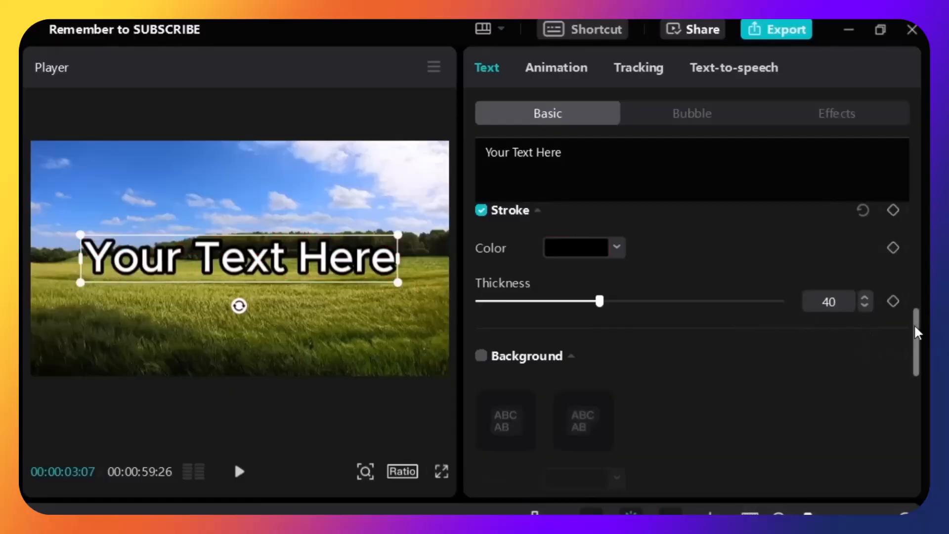
{"action": "left_click_drag", "start_coordinate": [915, 325], "coordinate": [910, 355]}
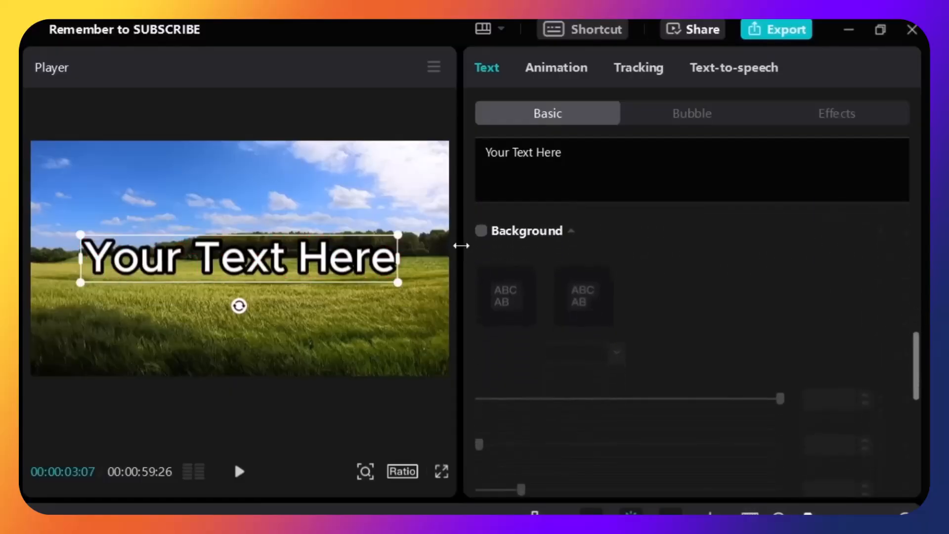
{"action": "left_click", "coordinate": [481, 230]}
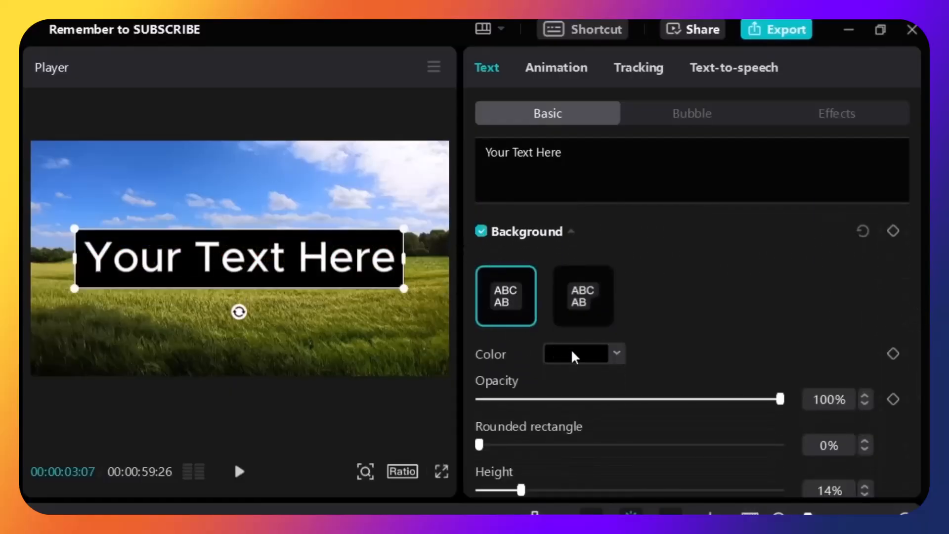
{"action": "left_click", "coordinate": [572, 355]}
{"action": "left_click_drag", "start_coordinate": [608, 407], "coordinate": [681, 369]}
{"action": "left_click_drag", "start_coordinate": [645, 511], "coordinate": [679, 511]}
{"action": "left_click_drag", "start_coordinate": [591, 401], "coordinate": [556, 358]}
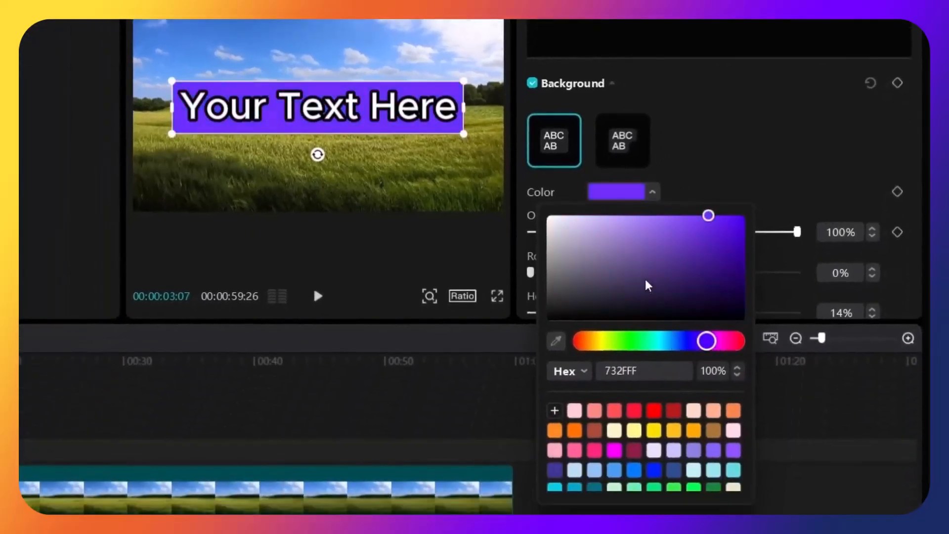
{"action": "left_click_drag", "start_coordinate": [597, 206], "coordinate": [661, 280]}
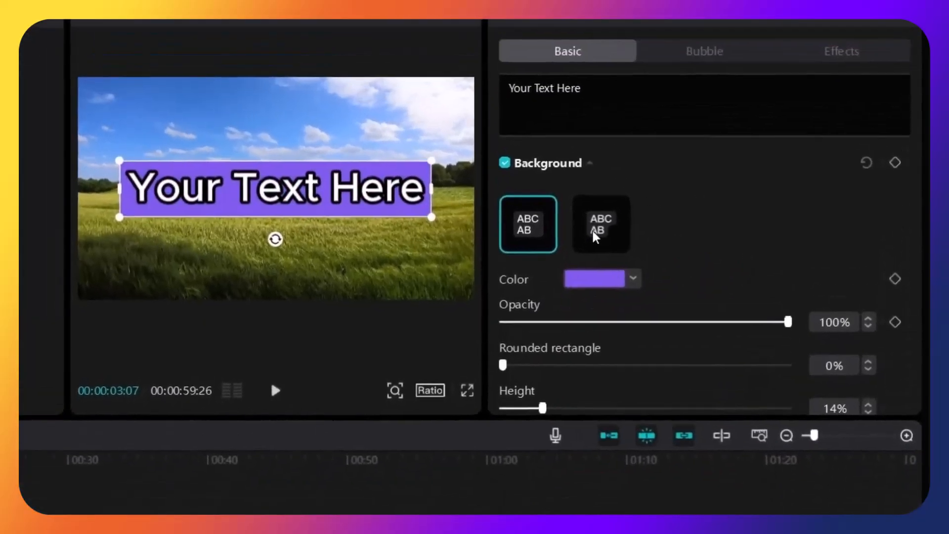
Try the second background shape style with more height and width, and turn the text background off.
{"action": "left_click", "coordinate": [616, 148]}
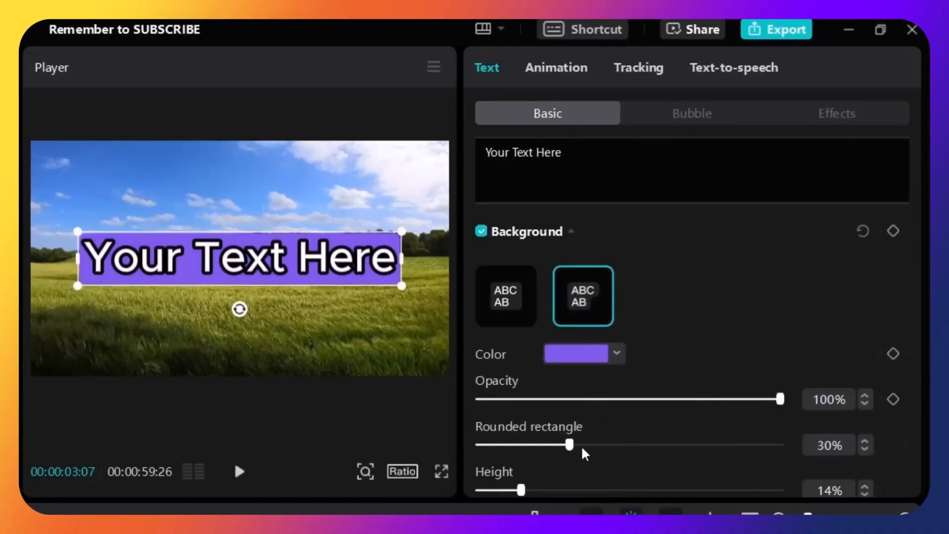
{"action": "left_click", "coordinate": [381, 424]}
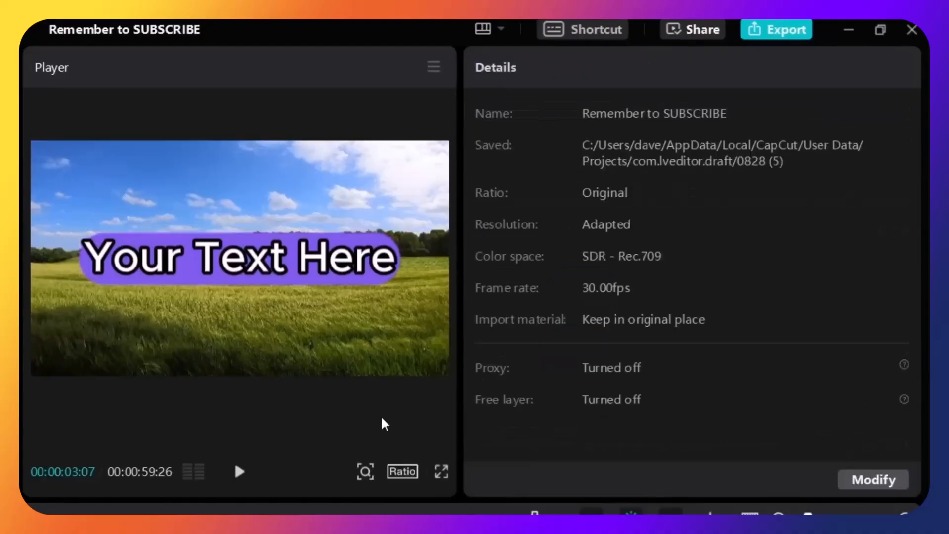
{"action": "left_click", "coordinate": [250, 271]}
{"action": "left_click_drag", "start_coordinate": [917, 350], "coordinate": [900, 398]}
{"action": "left_click_drag", "start_coordinate": [522, 386], "coordinate": [566, 393]}
{"action": "left_click_drag", "start_coordinate": [528, 427], "coordinate": [643, 435]}
{"action": "scroll", "coordinate": [885, 405], "scroll_direction": "down", "scroll_amount": 1}
{"action": "left_click_drag", "start_coordinate": [918, 410], "coordinate": [915, 360]}
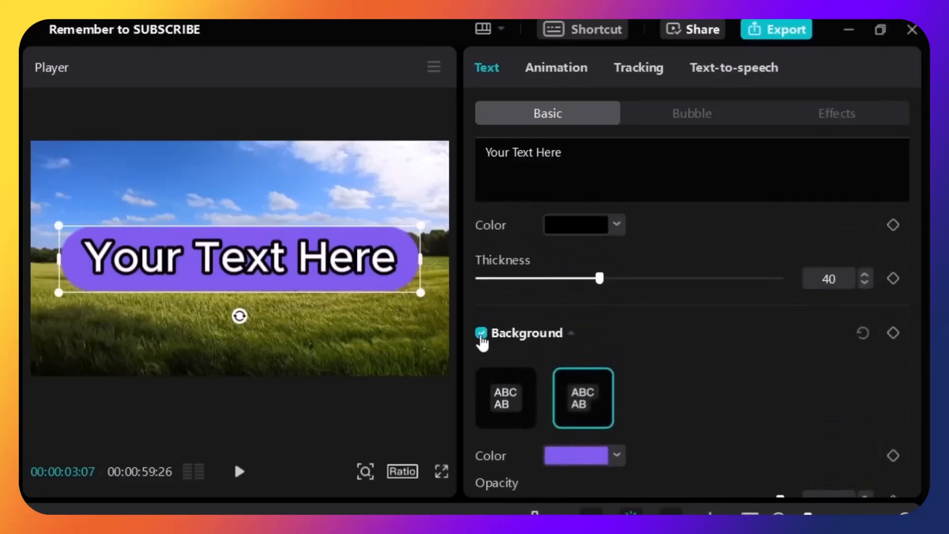
{"action": "left_click", "coordinate": [481, 335]}
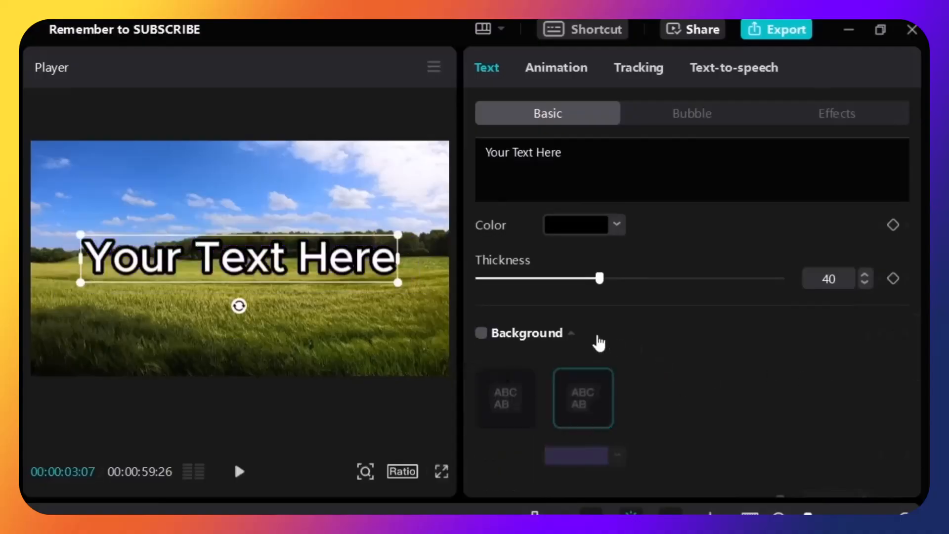
Turn on the text glow and try bright green (48FF00) and magenta as its colour.
{"action": "left_click_drag", "start_coordinate": [920, 343], "coordinate": [920, 448]}
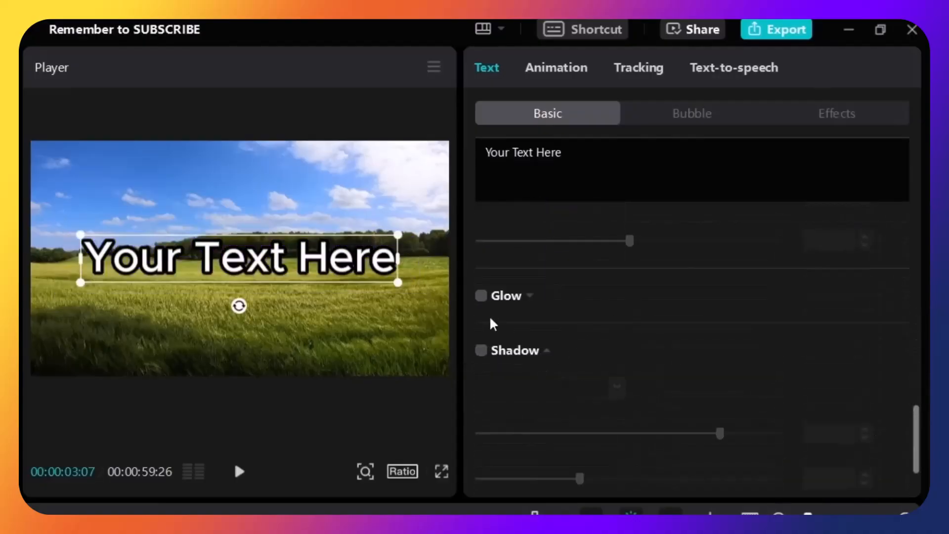
{"action": "left_click", "coordinate": [481, 296]}
{"action": "left_click", "coordinate": [568, 331]}
{"action": "left_click", "coordinate": [632, 452]}
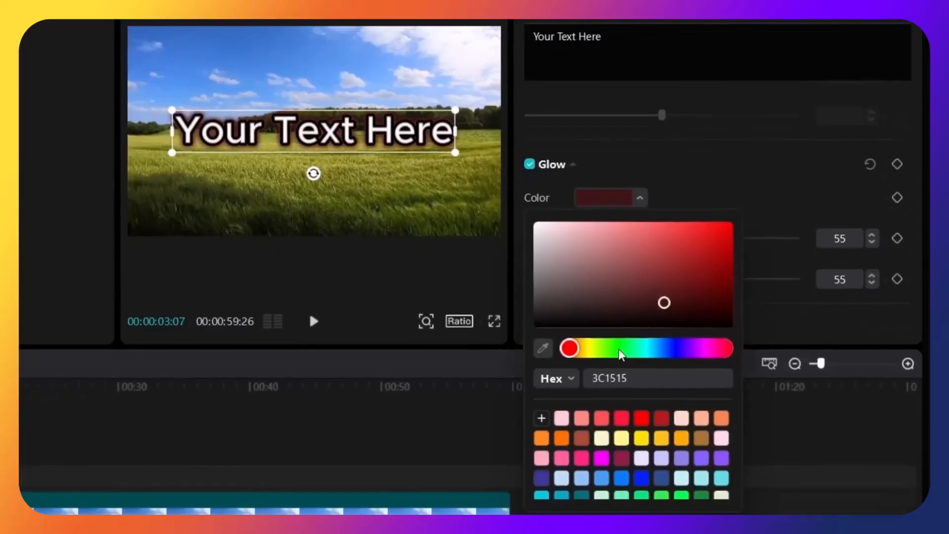
{"action": "left_click", "coordinate": [621, 350]}
{"action": "left_click_drag", "start_coordinate": [673, 267], "coordinate": [747, 178]}
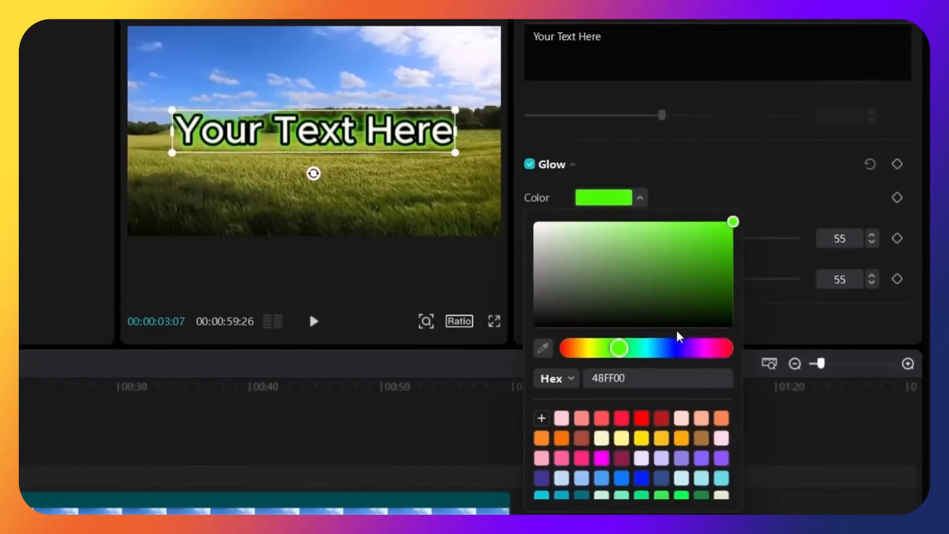
{"action": "left_click", "coordinate": [711, 348]}
{"action": "left_click", "coordinate": [702, 221]}
{"action": "left_click", "coordinate": [703, 163]}
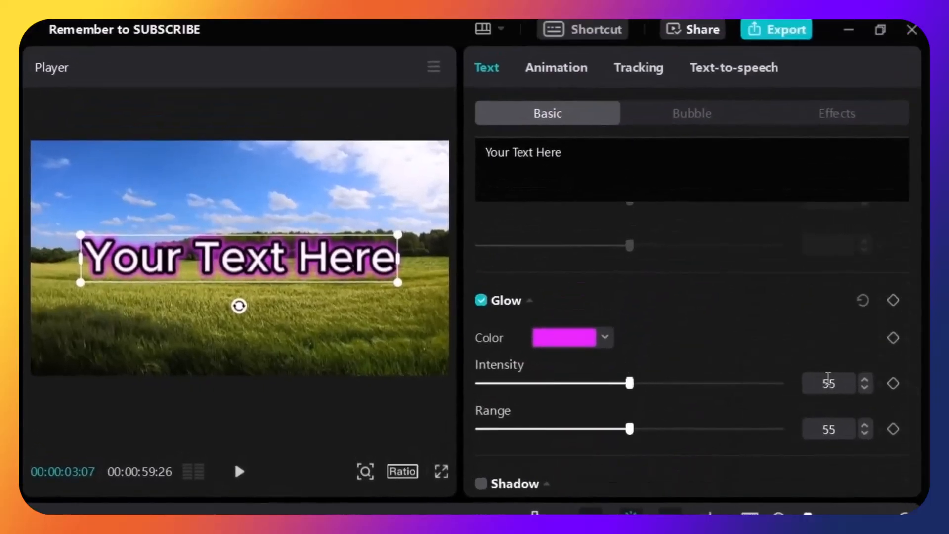
Try different intensity and range settings for the text glow.
{"action": "left_click_drag", "start_coordinate": [633, 384], "coordinate": [813, 378]}
{"action": "left_click_drag", "start_coordinate": [738, 386], "coordinate": [784, 384]}
{"action": "left_click_drag", "start_coordinate": [633, 433], "coordinate": [609, 430]}
Try a whitish glow colour on the text and turn the glow off.
{"action": "left_click", "coordinate": [577, 351]}
{"action": "left_click", "coordinate": [542, 375]}
{"action": "left_click", "coordinate": [581, 505]}
{"action": "left_click", "coordinate": [599, 407]}
{"action": "left_click", "coordinate": [540, 365]}
{"action": "left_click", "coordinate": [516, 310]}
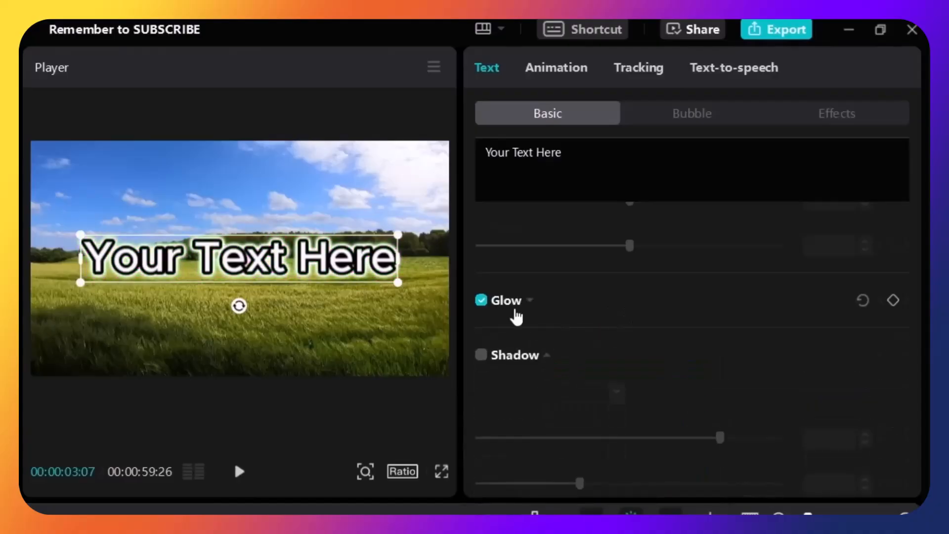
{"action": "left_click", "coordinate": [522, 308]}
{"action": "left_click", "coordinate": [481, 301]}
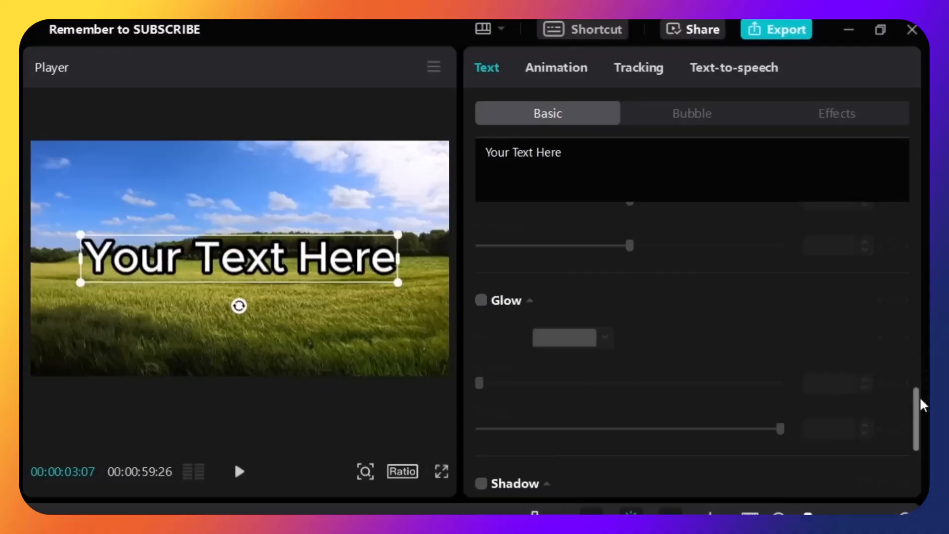
Turn on the text shadow and set its colour to red.
{"action": "scroll", "coordinate": [923, 405], "scroll_direction": "down", "scroll_amount": 5}
{"action": "left_click", "coordinate": [482, 236]}
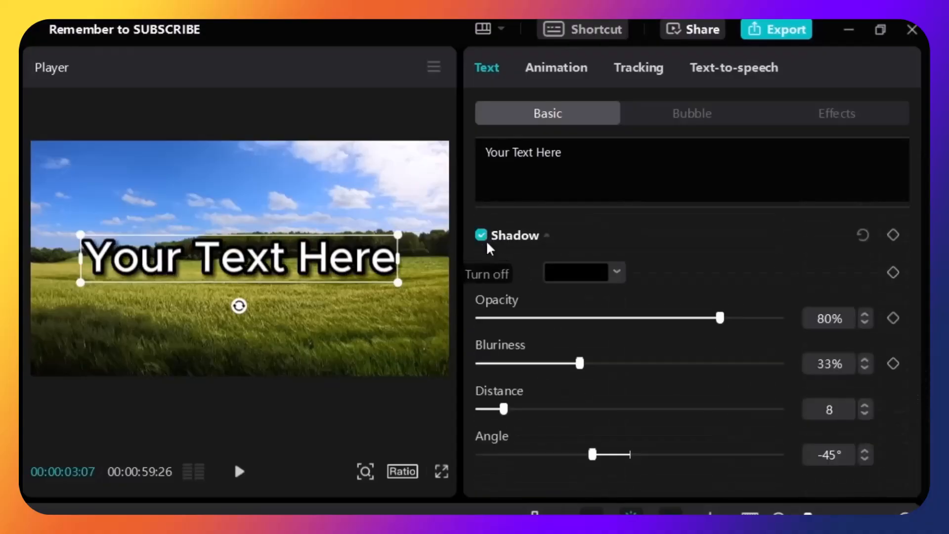
{"action": "left_click", "coordinate": [596, 272]}
{"action": "left_click", "coordinate": [542, 445]}
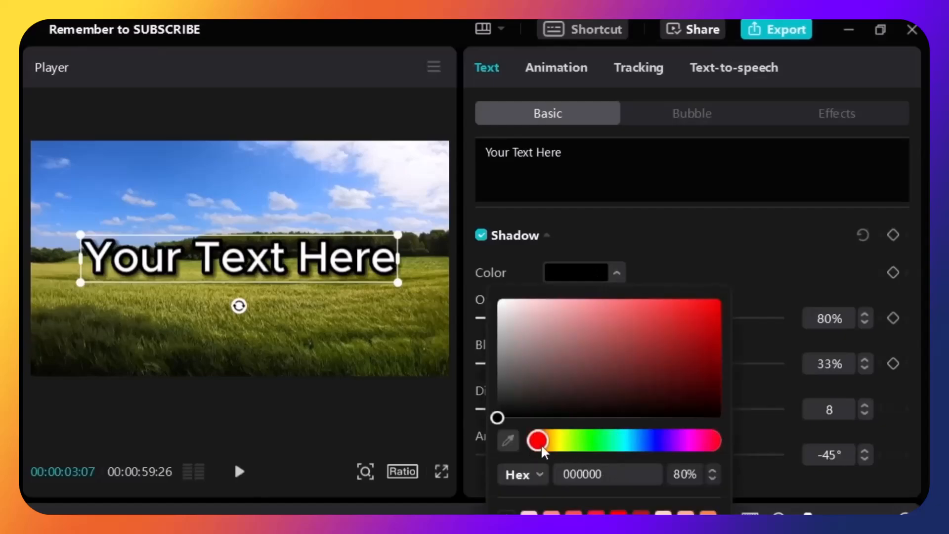
{"action": "mouse_move", "coordinate": [650, 380]}
{"action": "left_mouse_down"}
{"action": "mouse_move", "coordinate": [734, 288]}
{"action": "mouse_move", "coordinate": [587, 317]}
{"action": "left_mouse_up"}
{"action": "left_click", "coordinate": [716, 255]}
Set the shadow's opacity to 100%, its bluriness to 53% and its distance to 15.
{"action": "left_click_drag", "start_coordinate": [694, 317], "coordinate": [860, 340]}
{"action": "left_click_drag", "start_coordinate": [578, 368], "coordinate": [681, 380]}
{"action": "left_click_drag", "start_coordinate": [506, 421], "coordinate": [588, 415]}
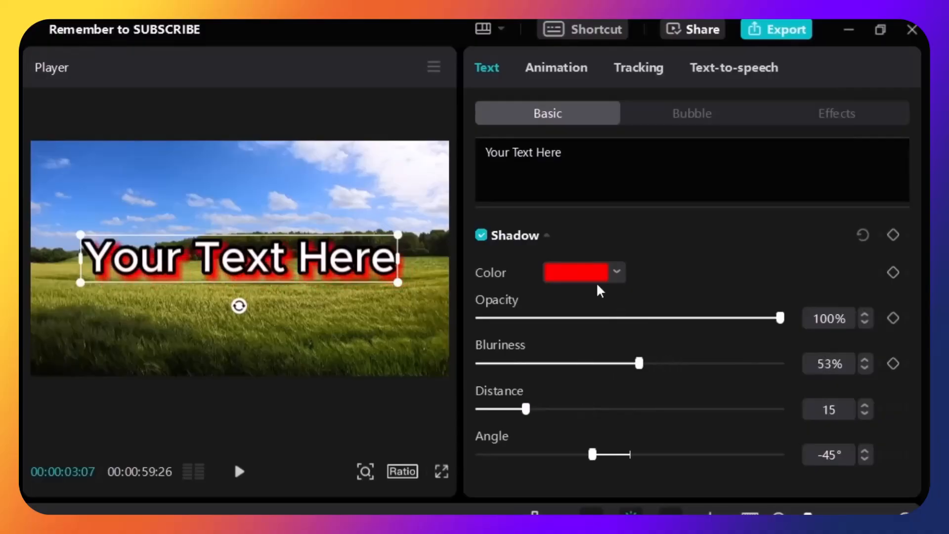
Set the shadow colour to black, its bluriness to 0% and its distance to 13.
{"action": "left_click", "coordinate": [598, 284]}
{"action": "left_click_drag", "start_coordinate": [533, 348], "coordinate": [497, 418]}
{"action": "left_click", "coordinate": [689, 266]}
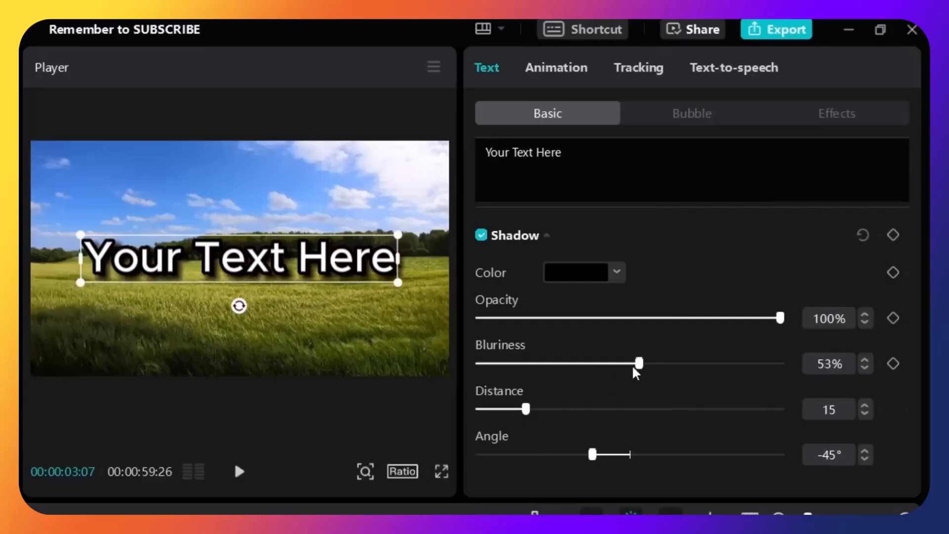
{"action": "left_click_drag", "start_coordinate": [637, 365], "coordinate": [485, 378]}
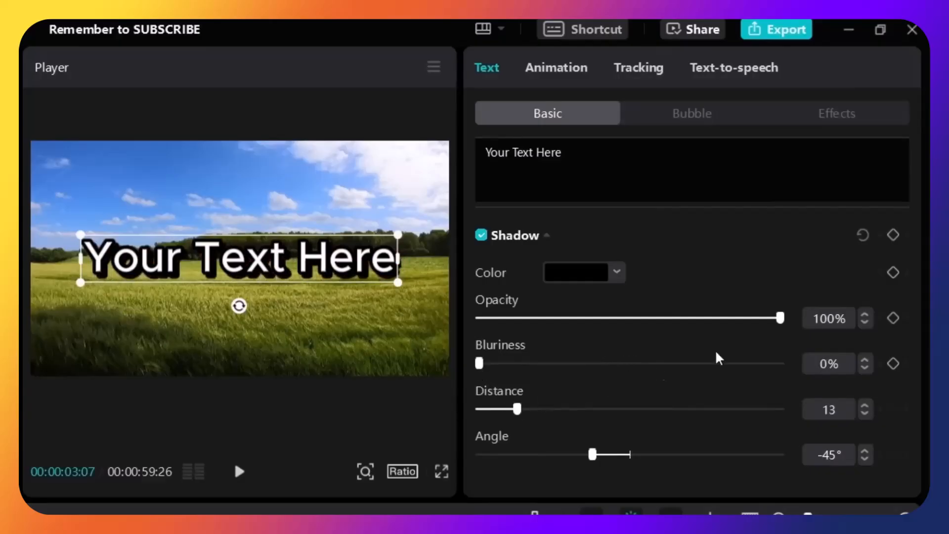
{"action": "mouse_move", "coordinate": [519, 411]}
{"action": "left_mouse_down"}
{"action": "mouse_move", "coordinate": [494, 410]}
{"action": "mouse_move", "coordinate": [519, 409]}
{"action": "left_mouse_up"}
{"action": "left_click_drag", "start_coordinate": [261, 295], "coordinate": [257, 250]}
{"action": "mouse_move", "coordinate": [521, 410]}
{"action": "left_mouse_down"}
{"action": "mouse_move", "coordinate": [551, 410]}
{"action": "mouse_move", "coordinate": [519, 414]}
{"action": "left_mouse_up"}
{"action": "left_click_drag", "start_coordinate": [242, 197], "coordinate": [265, 271]}
Try several white text effects on the title, including the one with a heavy black drop shadow.
{"action": "scroll", "coordinate": [778, 192], "scroll_direction": "up", "scroll_amount": 10}
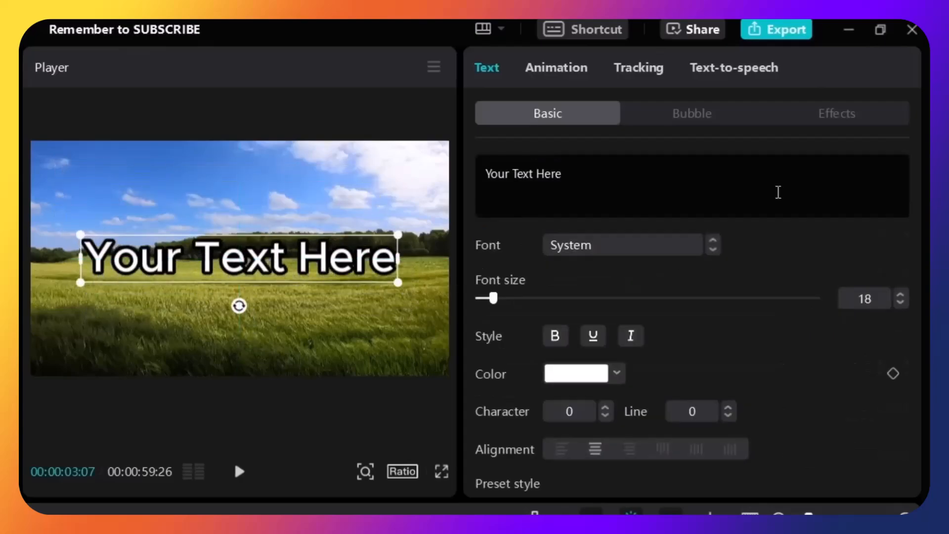
{"action": "left_click", "coordinate": [826, 118]}
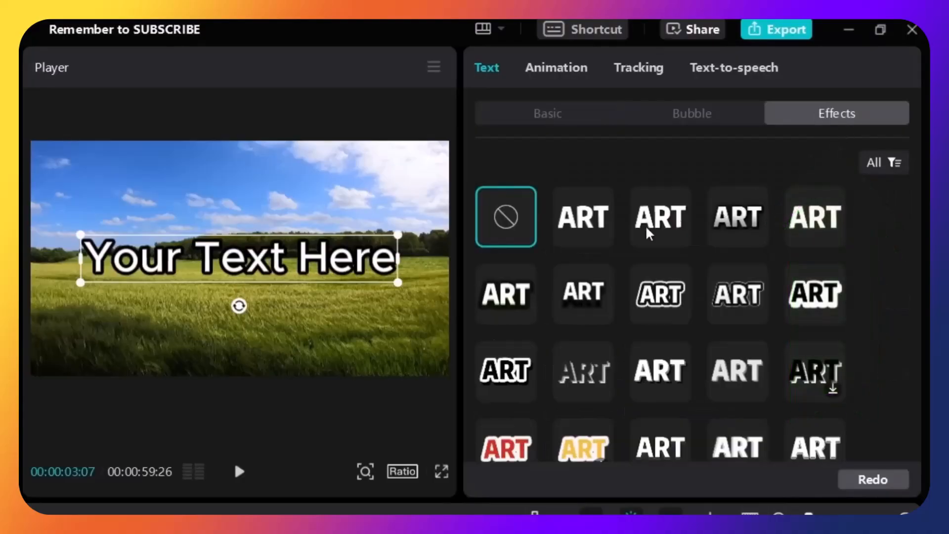
{"action": "left_click", "coordinate": [591, 219]}
{"action": "left_click", "coordinate": [656, 227]}
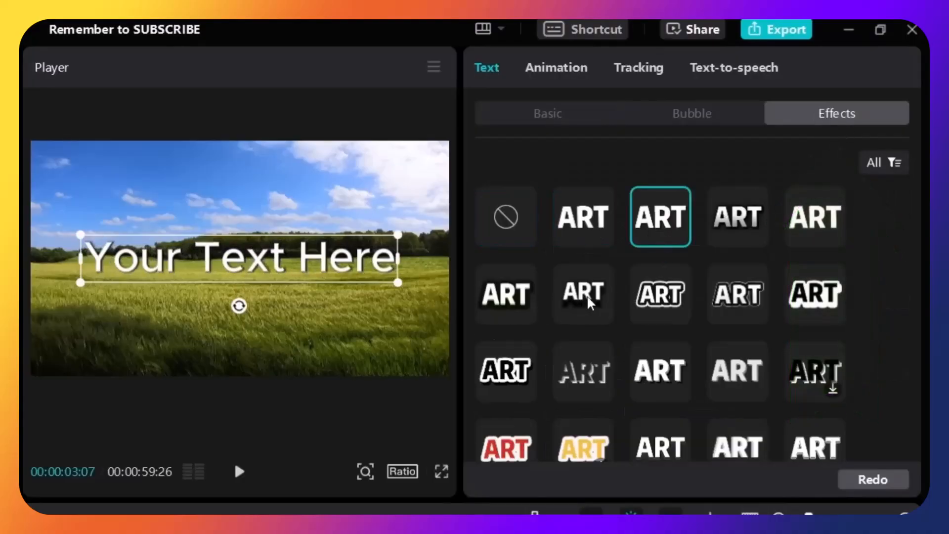
{"action": "left_click", "coordinate": [586, 295]}
Browse further text effects and try coloured ones on the title, including blue, red-blue-green and rainbow.
{"action": "scroll", "coordinate": [682, 371], "scroll_direction": "down", "scroll_amount": 2}
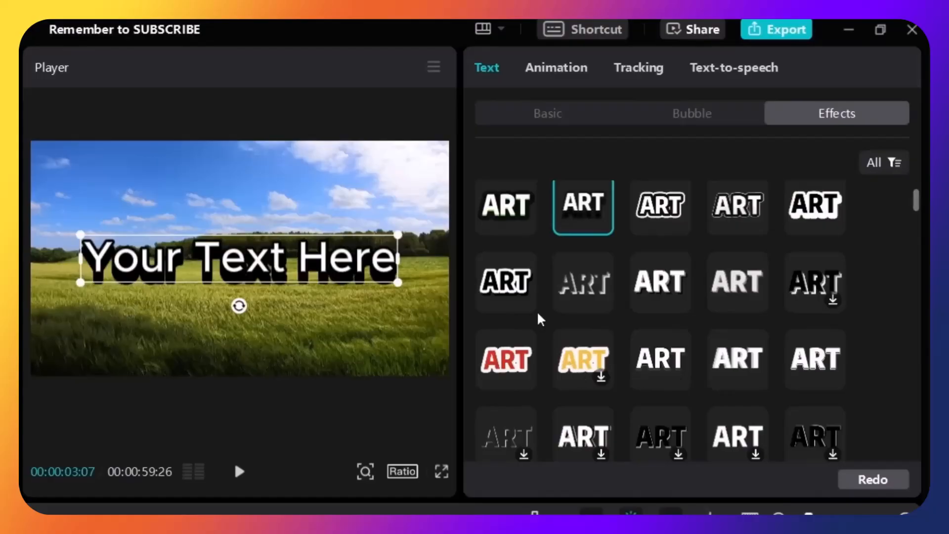
{"action": "scroll", "coordinate": [648, 345], "scroll_direction": "down", "scroll_amount": 4}
{"action": "scroll", "coordinate": [764, 369], "scroll_direction": "down", "scroll_amount": 4}
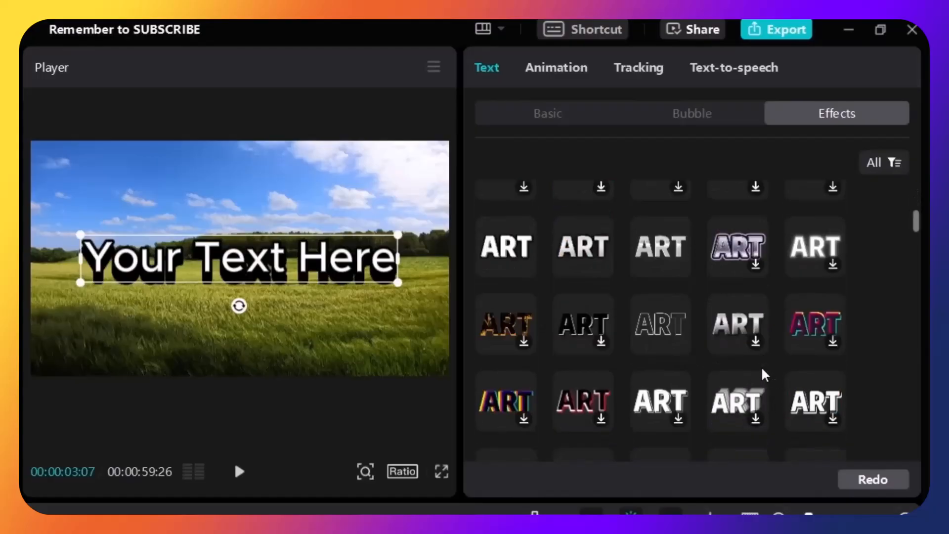
{"action": "left_click", "coordinate": [757, 374]}
{"action": "scroll", "coordinate": [741, 376], "scroll_direction": "down", "scroll_amount": 5}
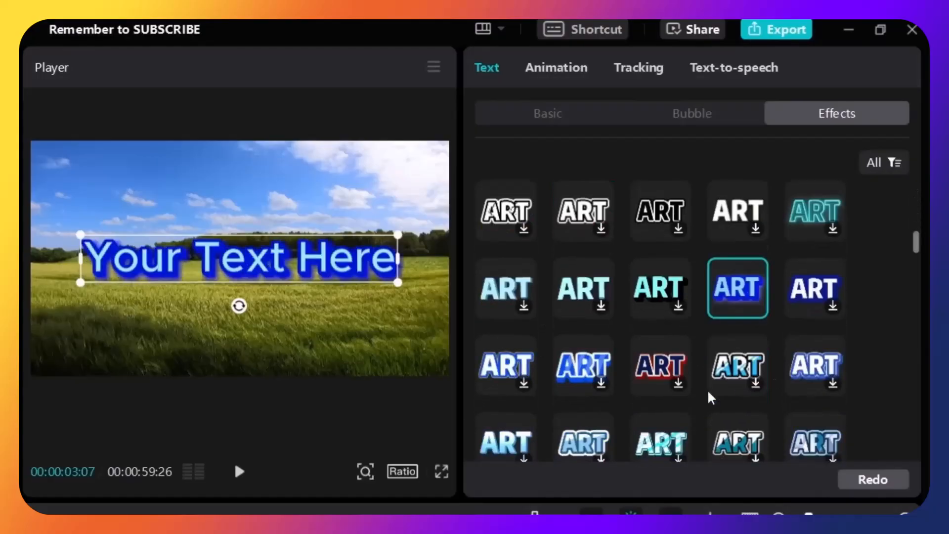
{"action": "scroll", "coordinate": [672, 369], "scroll_direction": "down", "scroll_amount": 4}
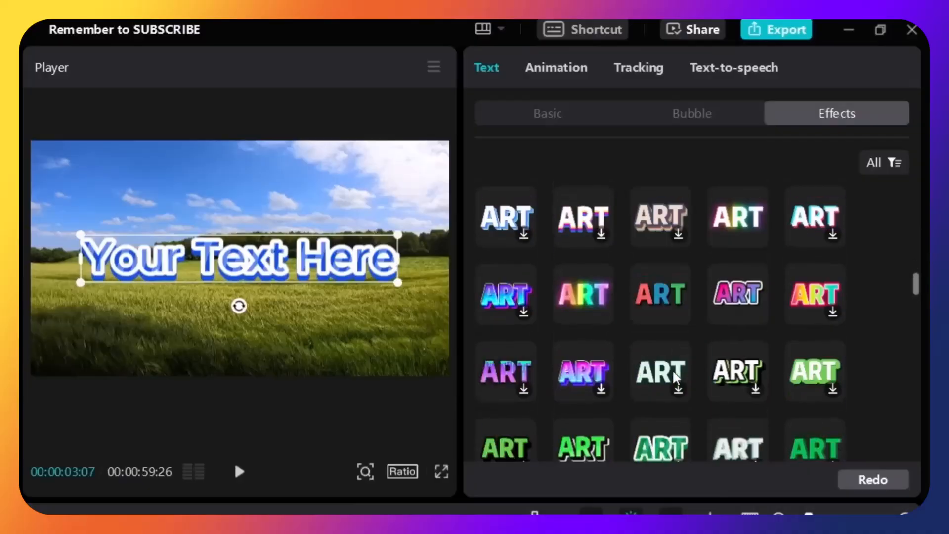
{"action": "left_click", "coordinate": [647, 312]}
{"action": "left_click", "coordinate": [583, 302]}
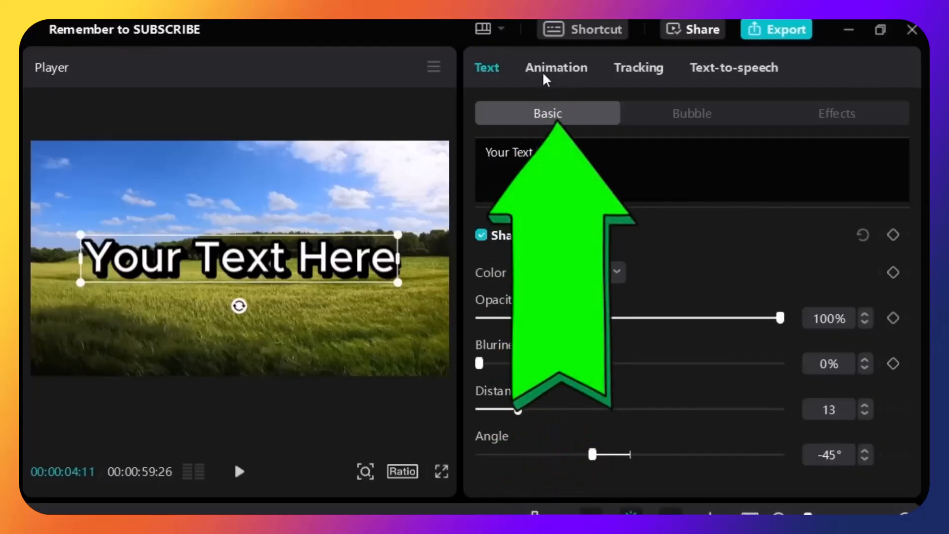
Try the Trail, Fade In and Glitch entrance animations on the text.
{"action": "left_click", "coordinate": [545, 78]}
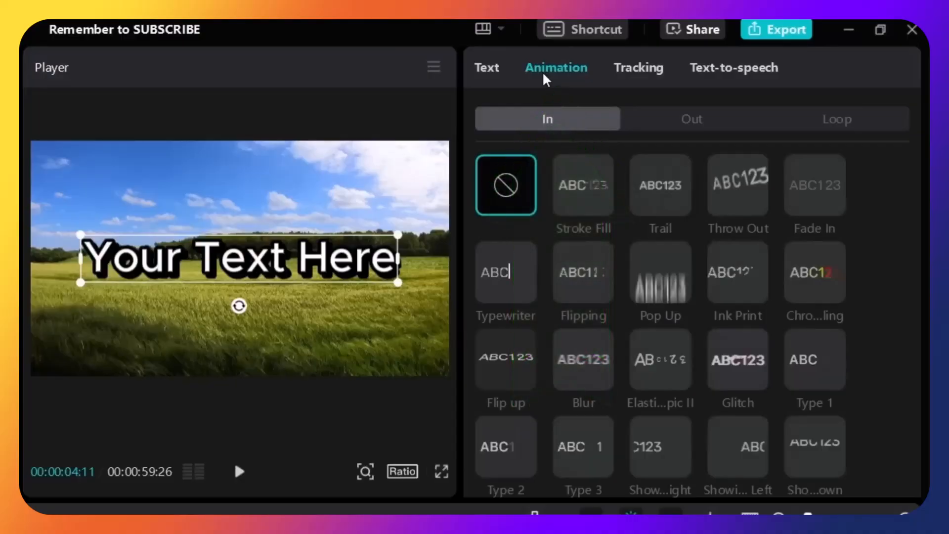
{"action": "left_click", "coordinate": [663, 211]}
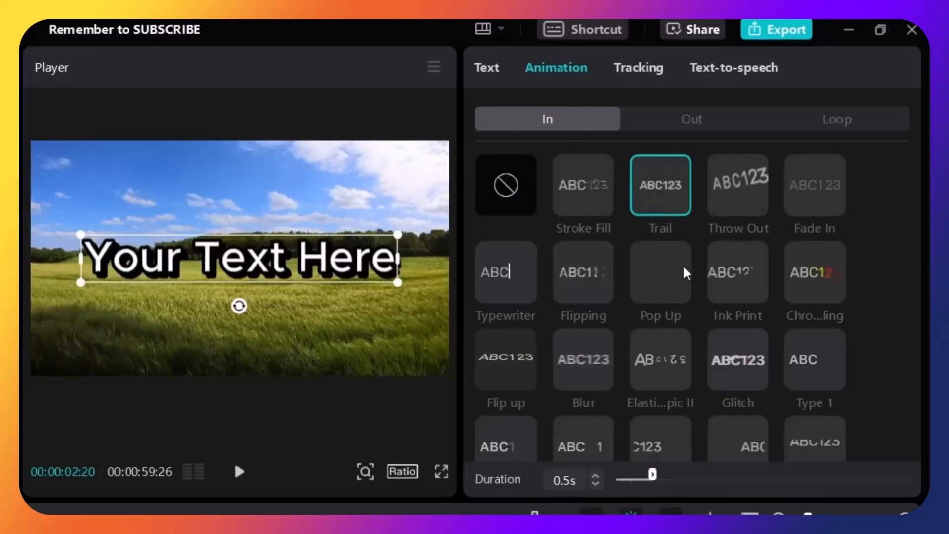
{"action": "left_click", "coordinate": [820, 197]}
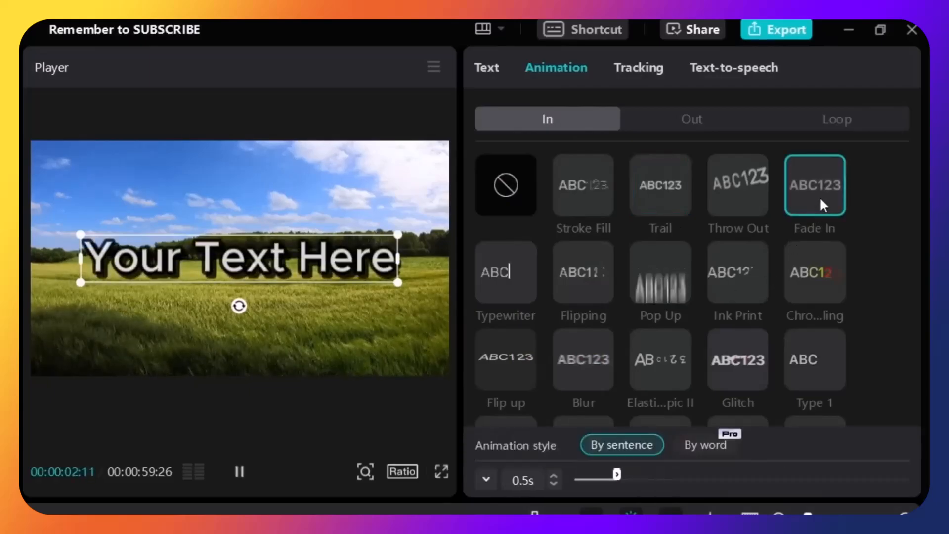
{"action": "left_click", "coordinate": [735, 366]}
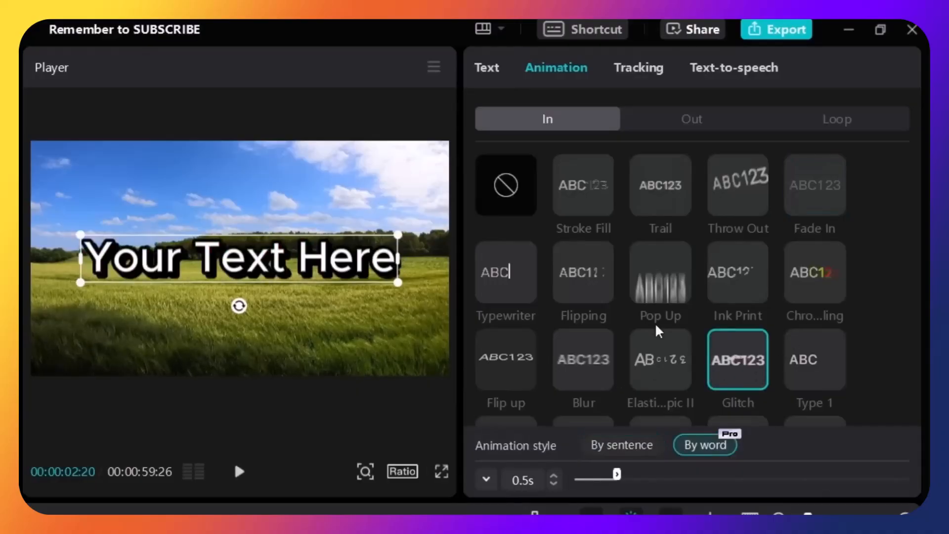
Apply the Typewriter entrance animation to the text with a duration of 1.5 s.
{"action": "left_click", "coordinate": [518, 292]}
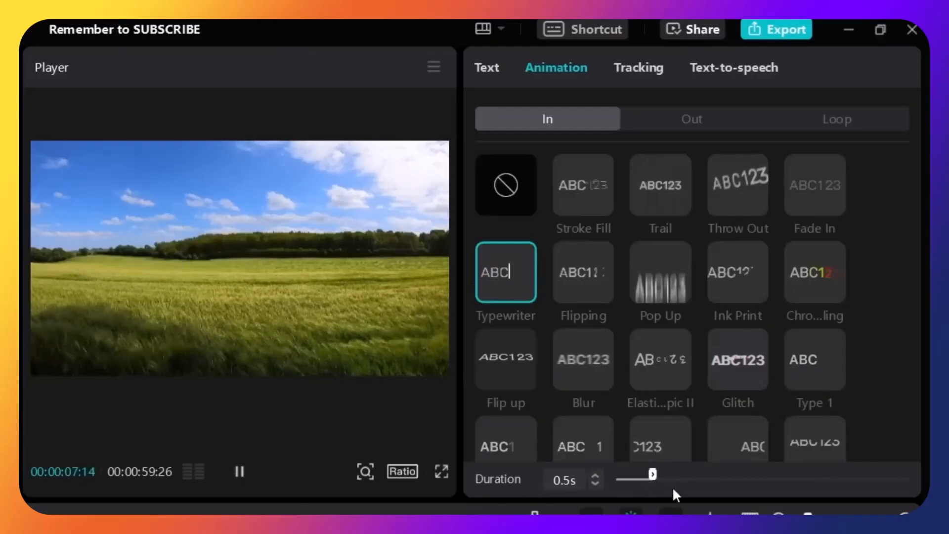
{"action": "left_click_drag", "start_coordinate": [652, 474], "coordinate": [727, 482]}
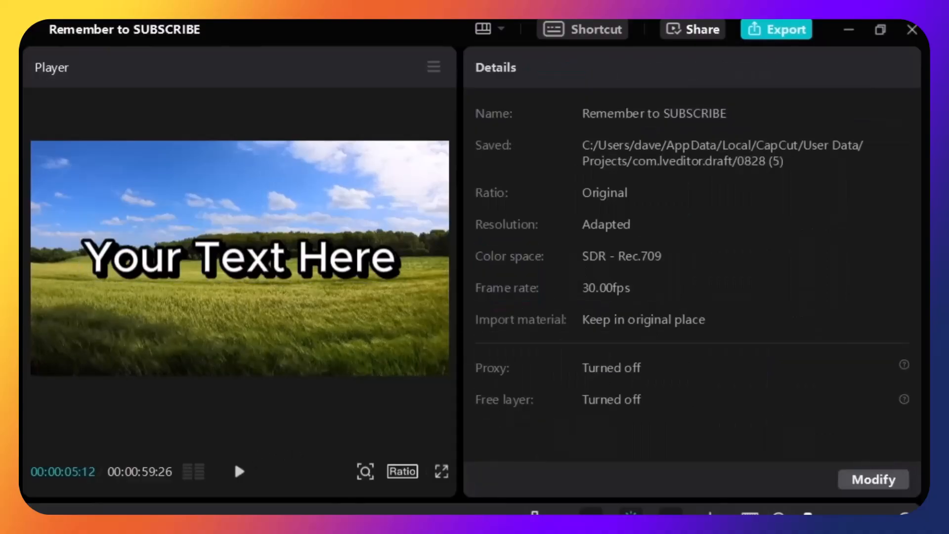
{"action": "left_click", "coordinate": [559, 74]}
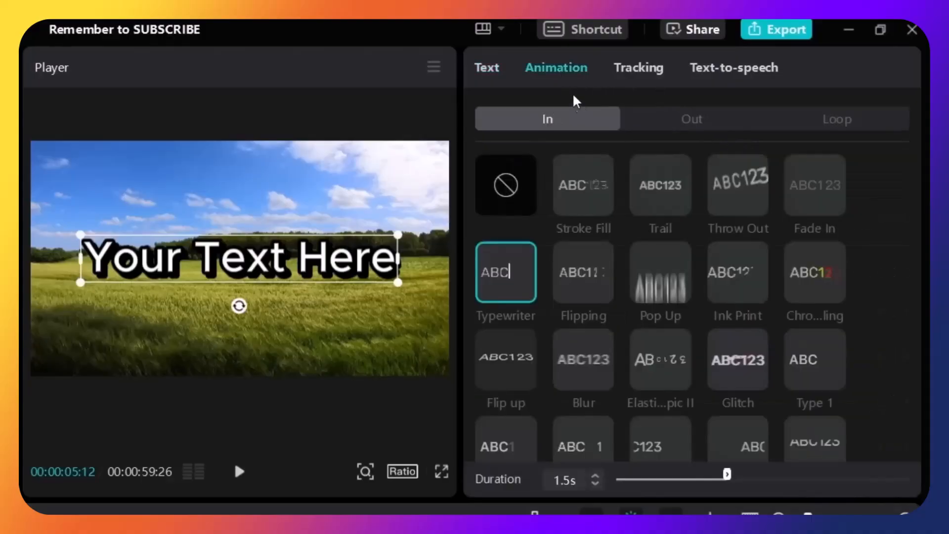
Try the Stroke Fill, Fade Out, Flicker and Glitch exit animations on the text, and browse the remaining text animations.
{"action": "left_click", "coordinate": [686, 123]}
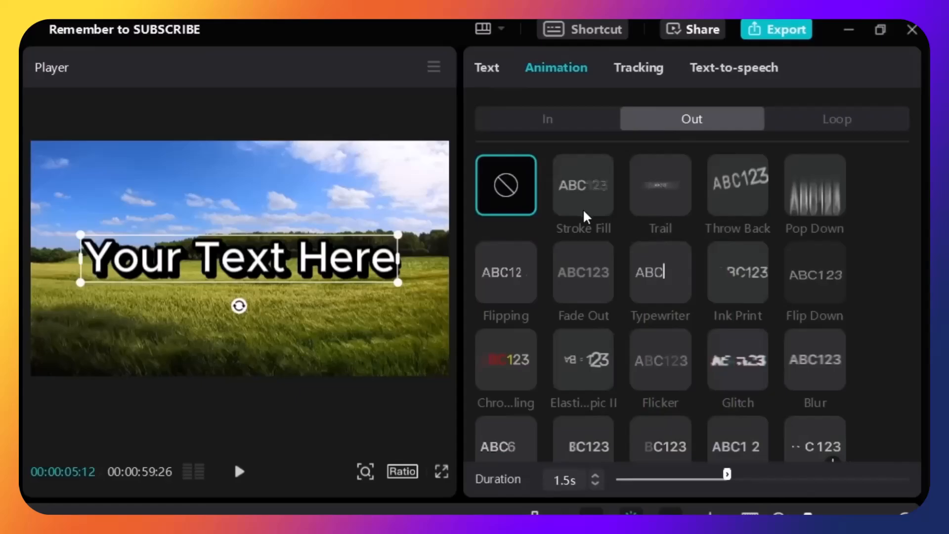
{"action": "left_click", "coordinate": [568, 187]}
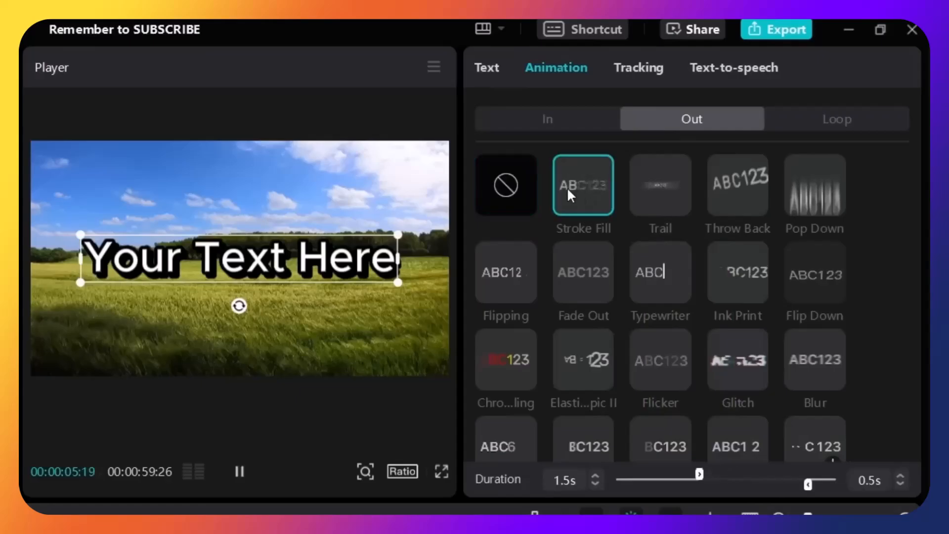
{"action": "left_click", "coordinate": [582, 244]}
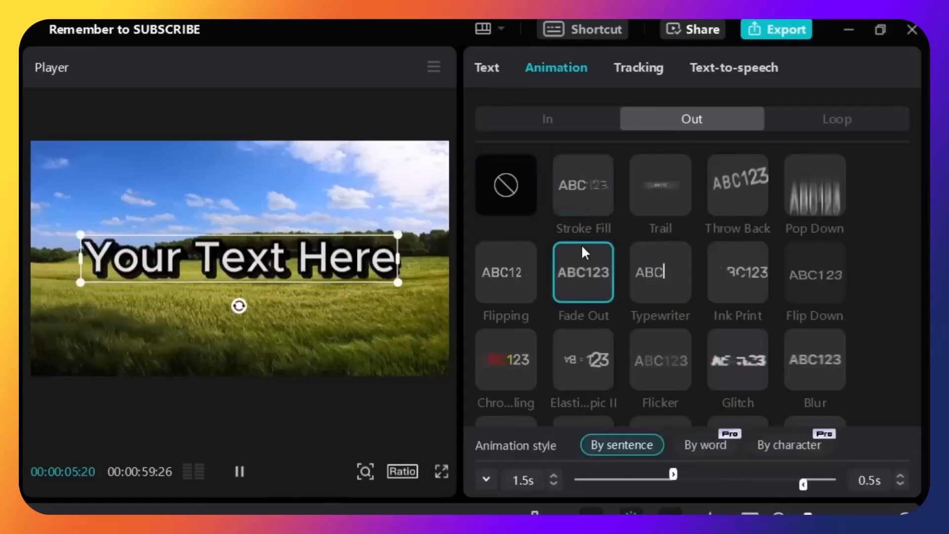
{"action": "left_click", "coordinate": [662, 348]}
{"action": "left_click", "coordinate": [729, 364]}
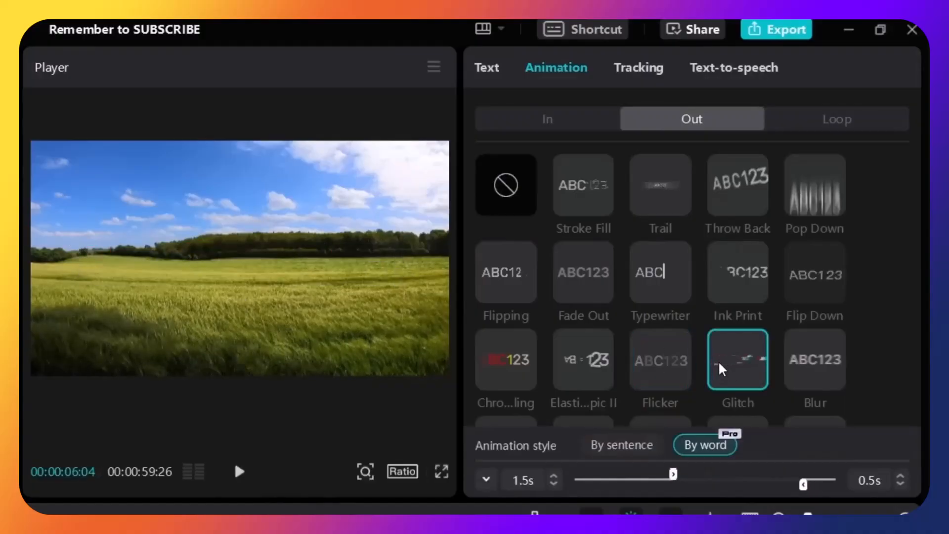
{"action": "scroll", "coordinate": [784, 307], "scroll_direction": "down", "scroll_amount": 2}
{"action": "scroll", "coordinate": [786, 311], "scroll_direction": "down", "scroll_amount": 15}
{"action": "scroll", "coordinate": [733, 316], "scroll_direction": "up", "scroll_amount": 5}
{"action": "scroll", "coordinate": [730, 329], "scroll_direction": "up", "scroll_amount": 3}
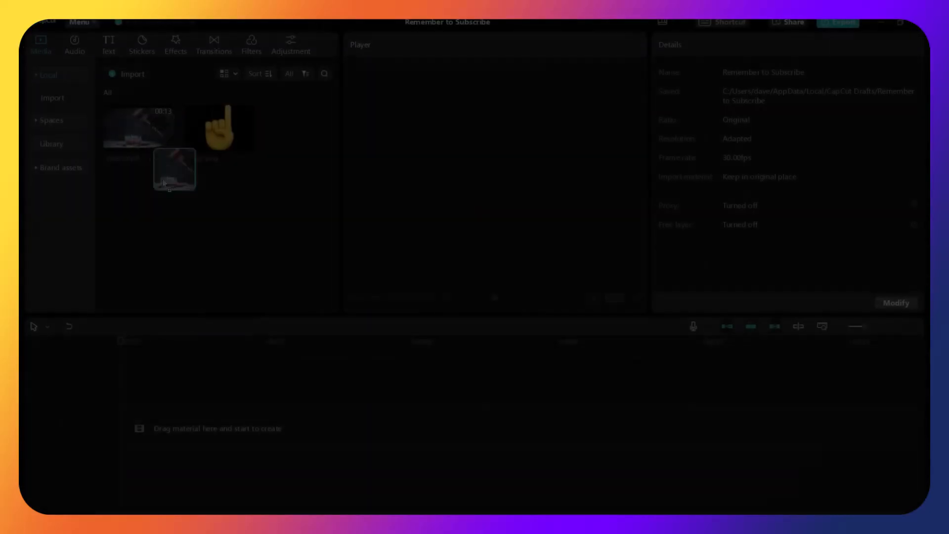
Place video.mp4 on the timeline and overlay finger.png above it, extended to the video's full length.
{"action": "left_click_drag", "start_coordinate": [151, 158], "coordinate": [186, 408]}
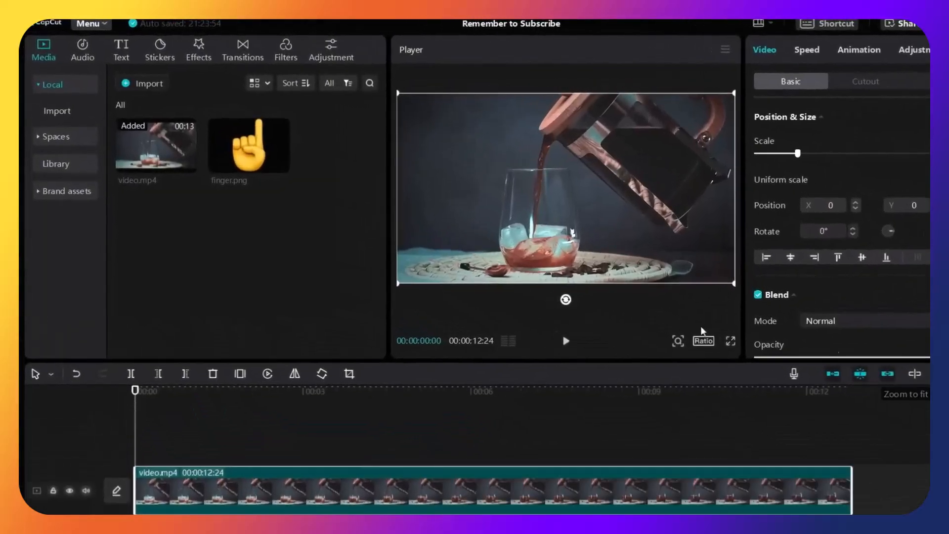
{"action": "left_click_drag", "start_coordinate": [188, 440], "coordinate": [143, 447]}
{"action": "left_click_drag", "start_coordinate": [414, 452], "coordinate": [851, 458]}
Scale the finger image to 35% and move it to the frame's upper-left corner, at about X -1472, Y 611.
{"action": "left_click_drag", "start_coordinate": [661, 92], "coordinate": [587, 166]}
{"action": "left_click_drag", "start_coordinate": [548, 214], "coordinate": [430, 148]}
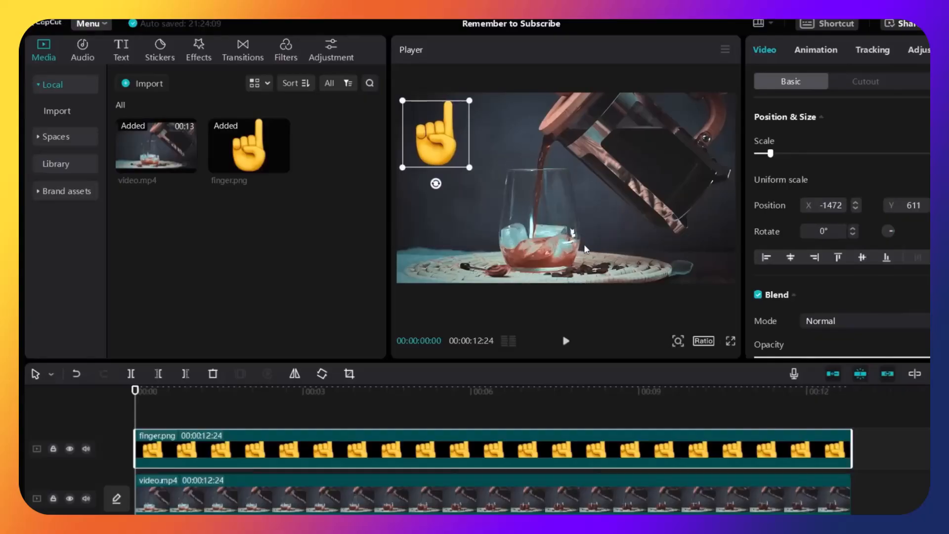
Add a keyframe for the finger's position and size at 00:00:01:20.
{"action": "left_click", "coordinate": [159, 406]}
{"action": "left_click_drag", "start_coordinate": [168, 410], "coordinate": [229, 428]}
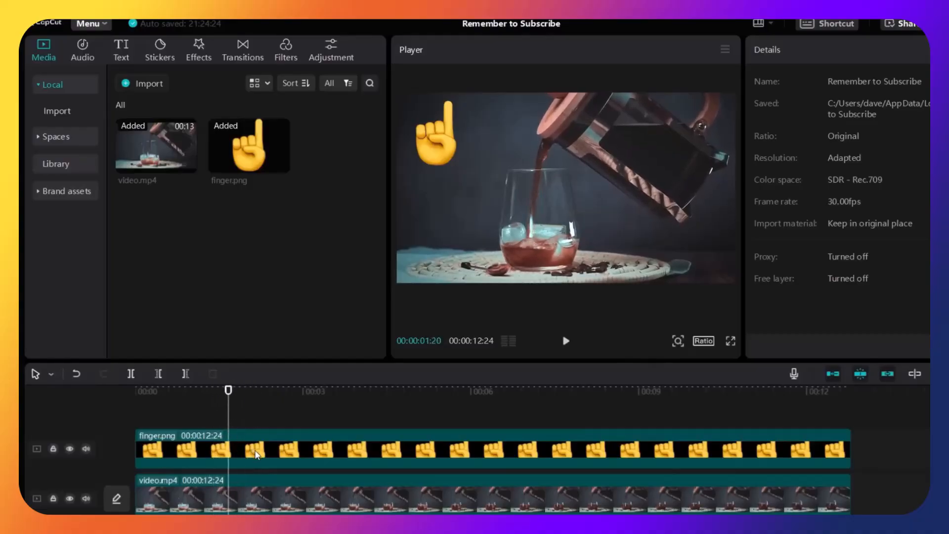
{"action": "left_click", "coordinate": [257, 455]}
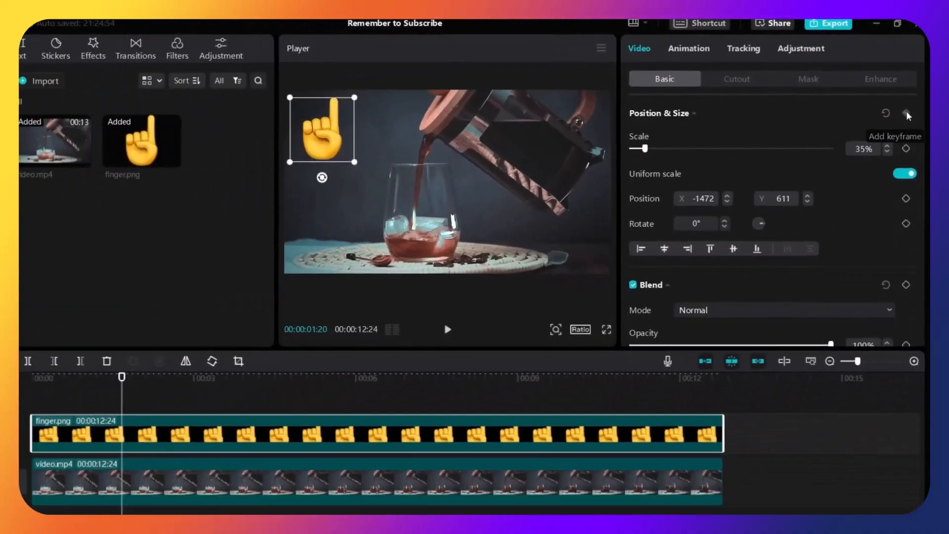
{"action": "left_click", "coordinate": [896, 152]}
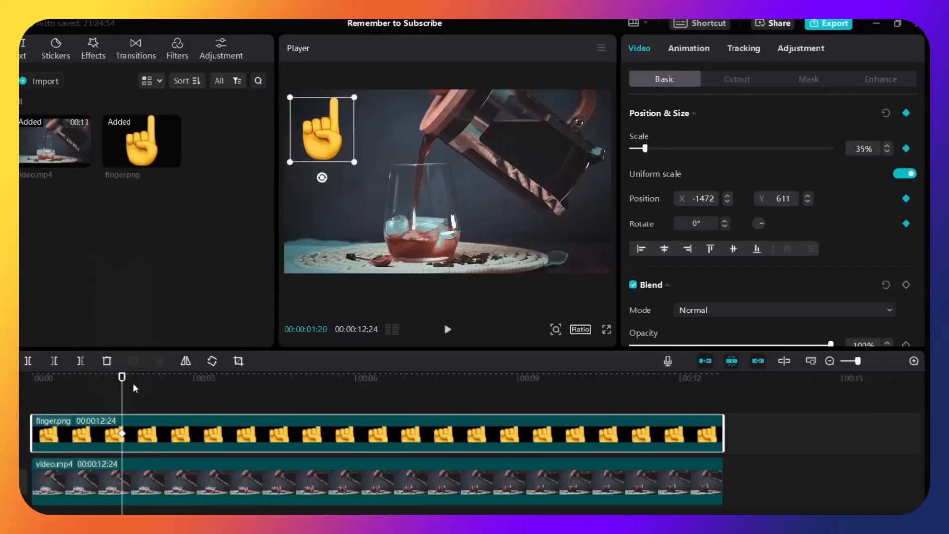
At 00:00:02:13, move the finger to the frame's lower-right area, at about X 1484, Y -410, to create a second position keyframe.
{"action": "left_click_drag", "start_coordinate": [122, 378], "coordinate": [164, 378]}
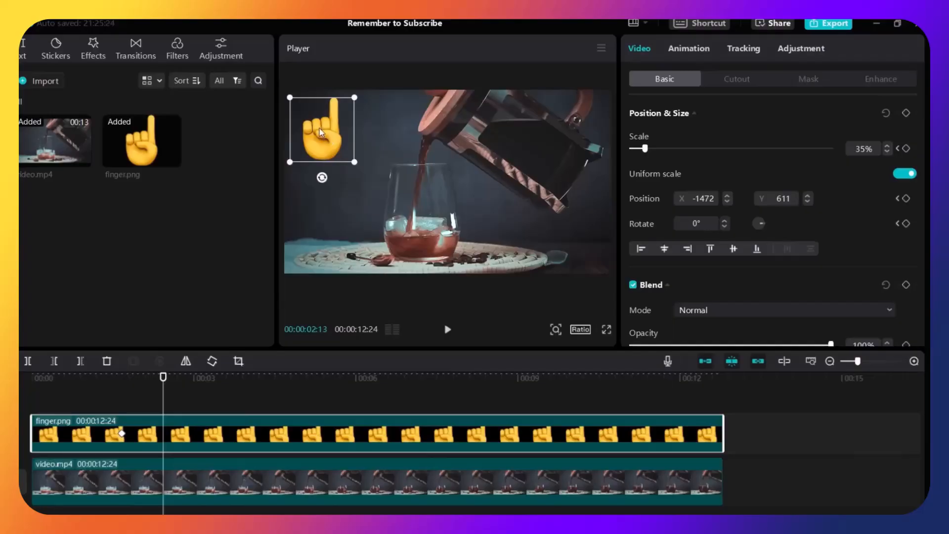
{"action": "left_click_drag", "start_coordinate": [321, 132], "coordinate": [572, 218]}
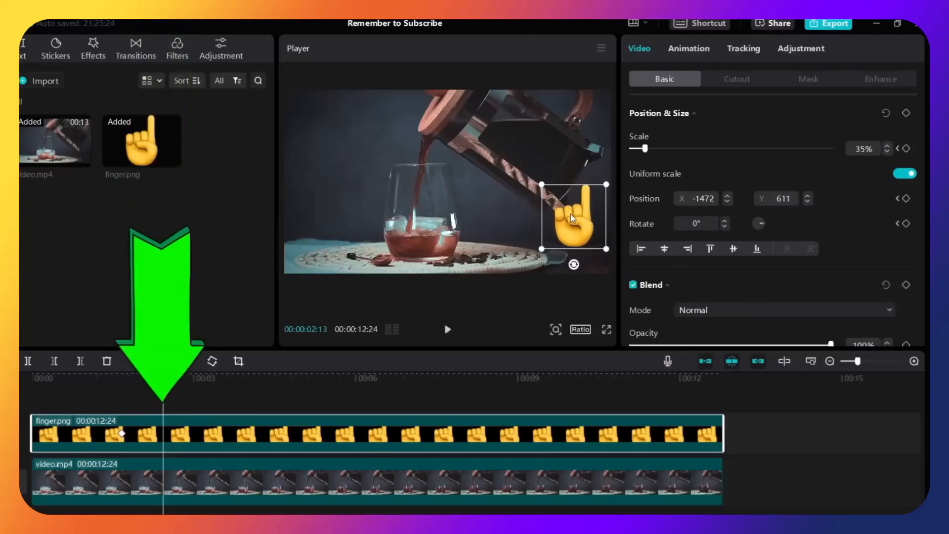
{"action": "left_click_drag", "start_coordinate": [572, 218], "coordinate": [572, 218]}
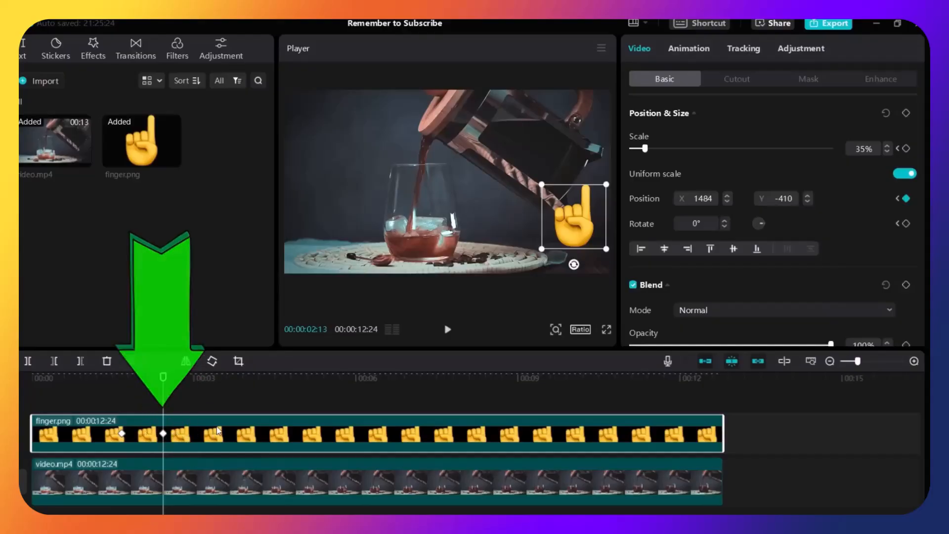
Play back the finger's movement from before its first keyframe.
{"action": "left_click", "coordinate": [108, 401]}
{"action": "left_click", "coordinate": [65, 435]}
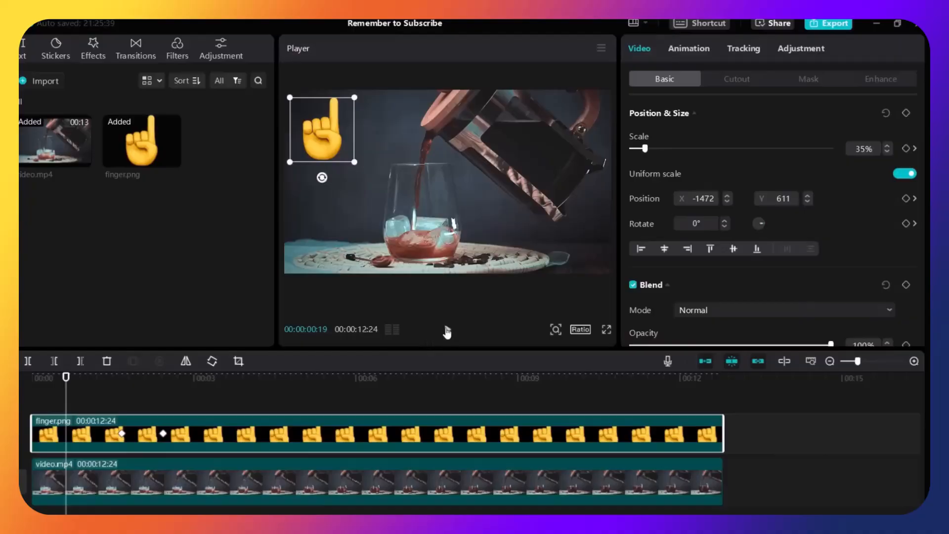
{"action": "left_click", "coordinate": [448, 330]}
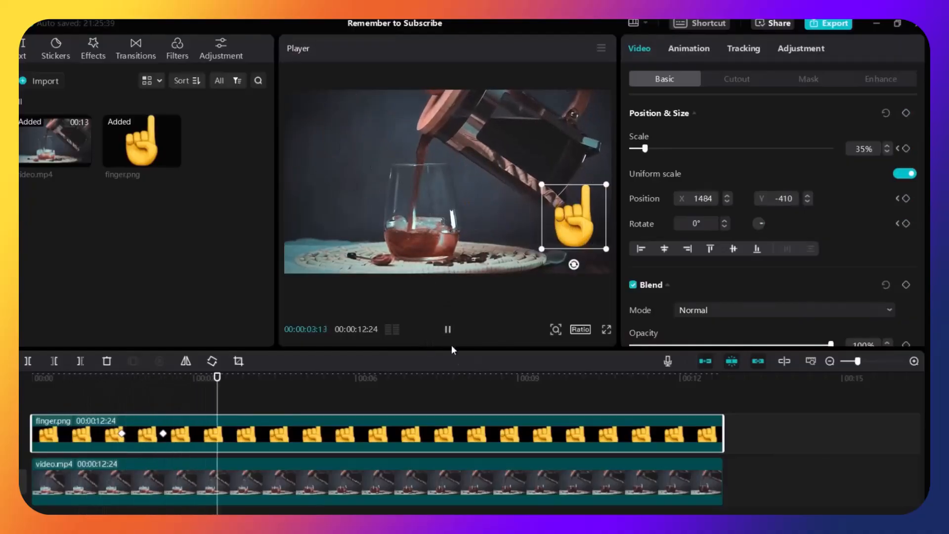
{"action": "left_click", "coordinate": [448, 329]}
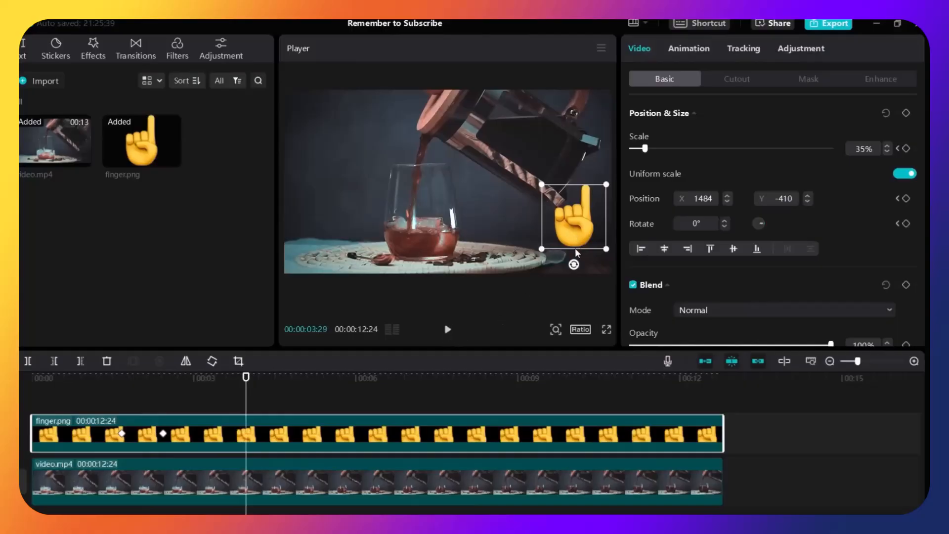
Compare the finger's position at its two keyframes, scrub between them and replay the motion from the first keyframe.
{"action": "left_click", "coordinate": [122, 436]}
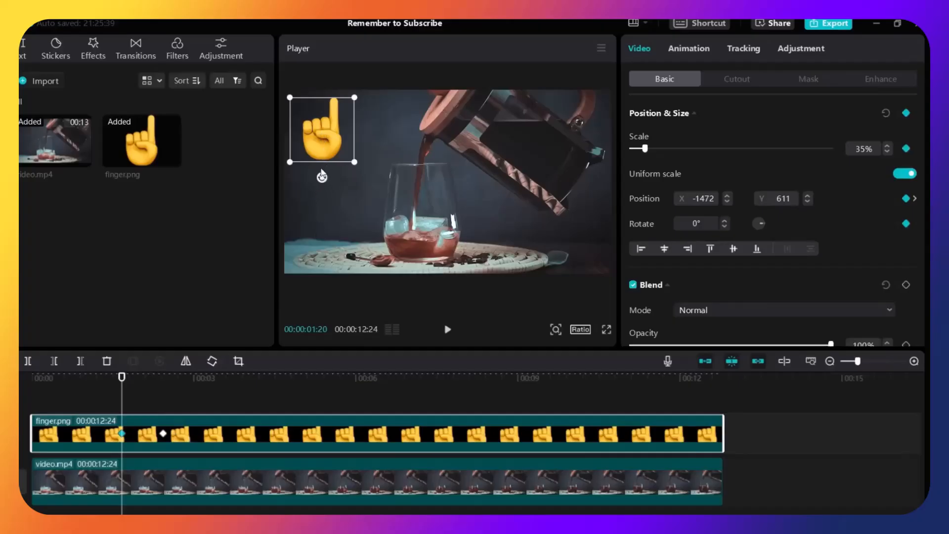
{"action": "left_click", "coordinate": [163, 434]}
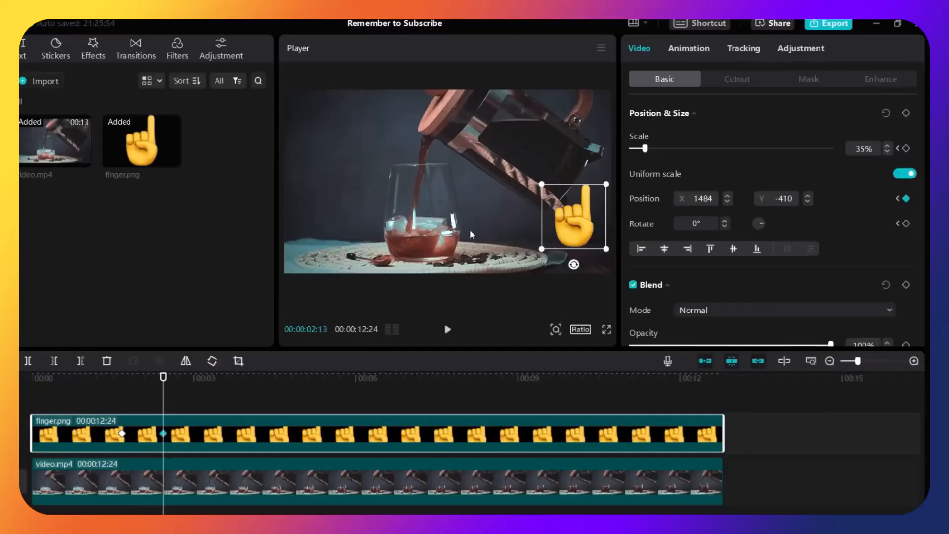
{"action": "left_click", "coordinate": [123, 435]}
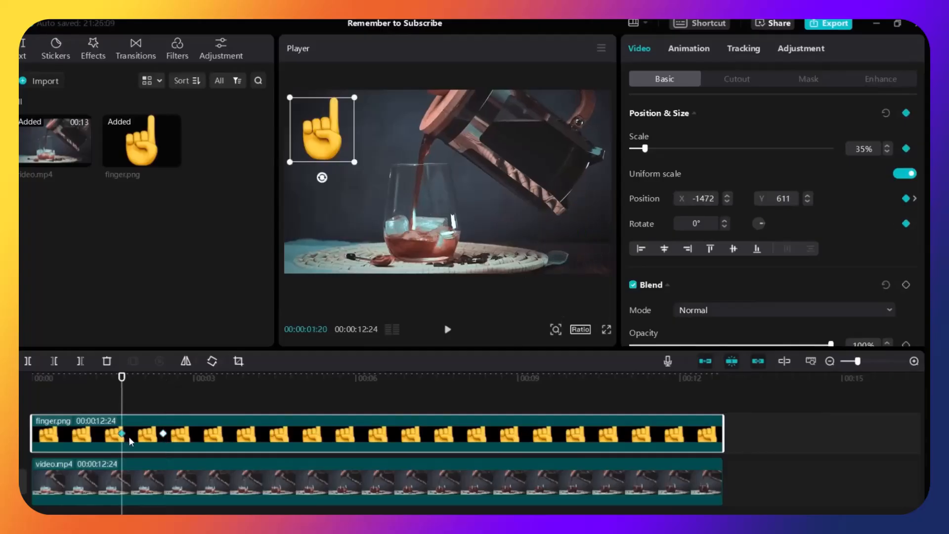
{"action": "left_click", "coordinate": [164, 434]}
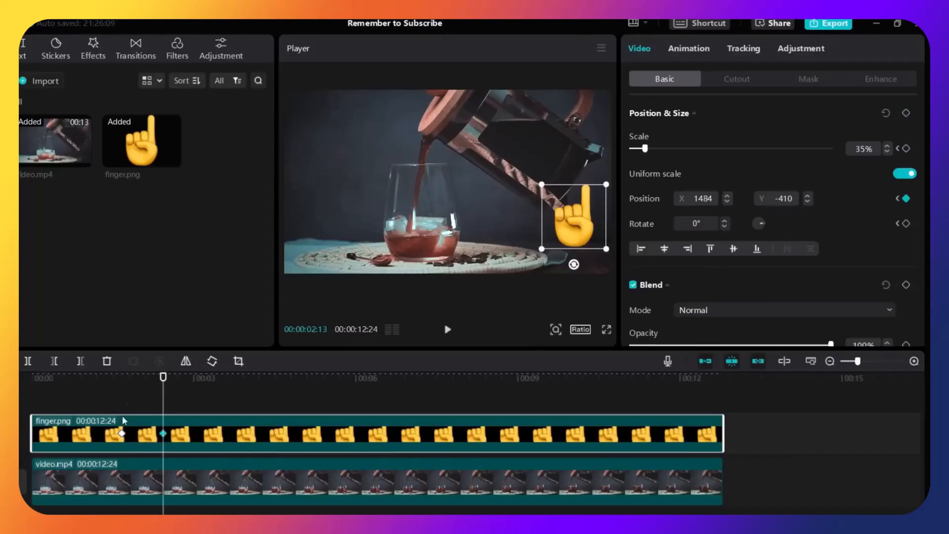
{"action": "left_click", "coordinate": [122, 435]}
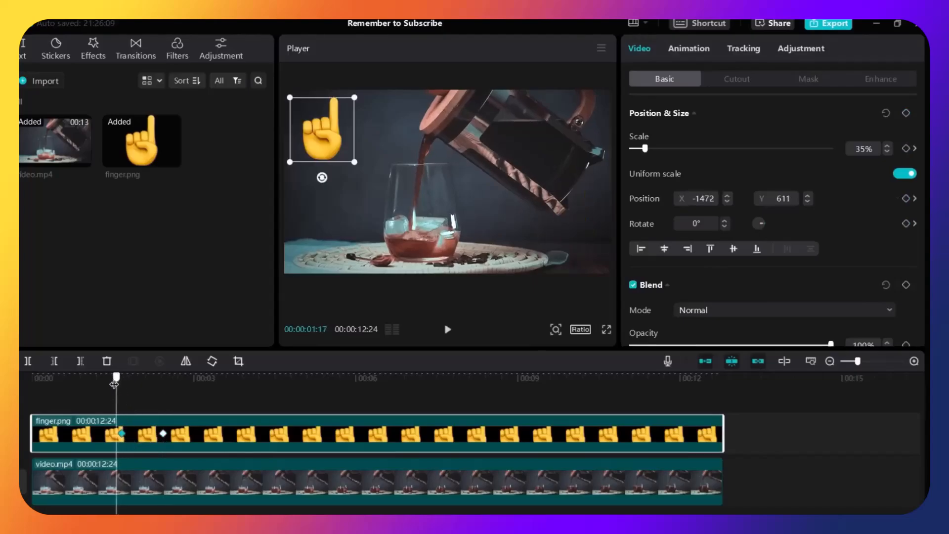
{"action": "left_click_drag", "start_coordinate": [123, 385], "coordinate": [174, 385]}
{"action": "left_click", "coordinate": [121, 434]}
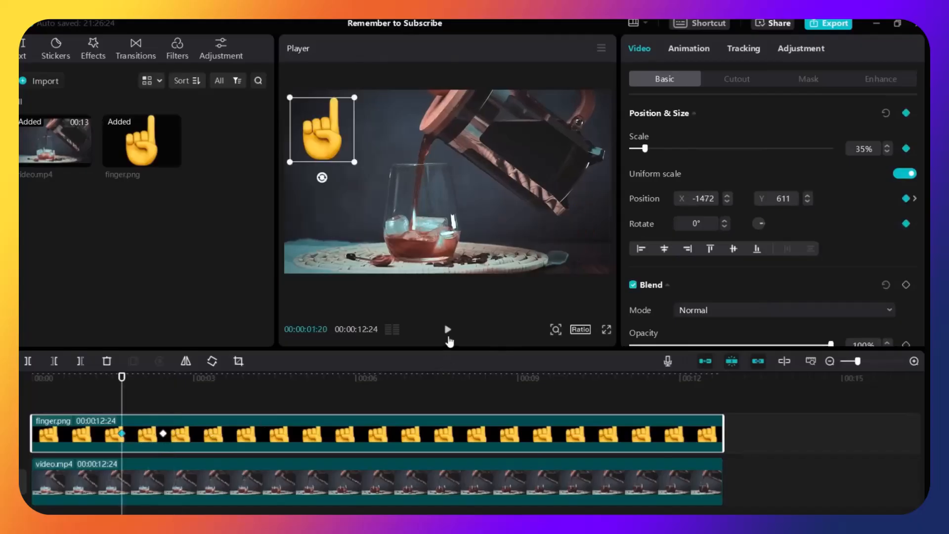
{"action": "left_click", "coordinate": [448, 337]}
{"action": "left_click", "coordinate": [447, 336]}
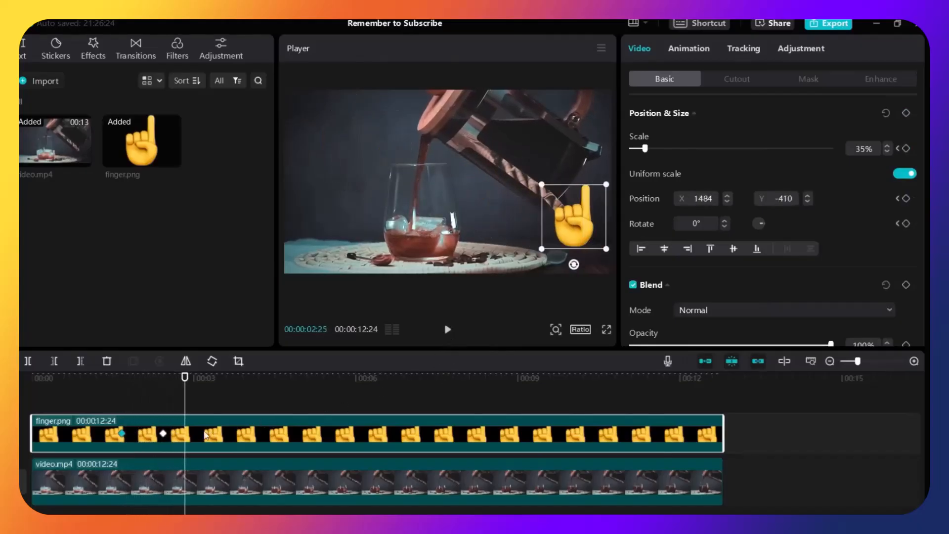
At the finger's second keyframe, centre the image in the frame at X 0, Y 0 and enlarge it to 82%.
{"action": "left_click", "coordinate": [163, 434]}
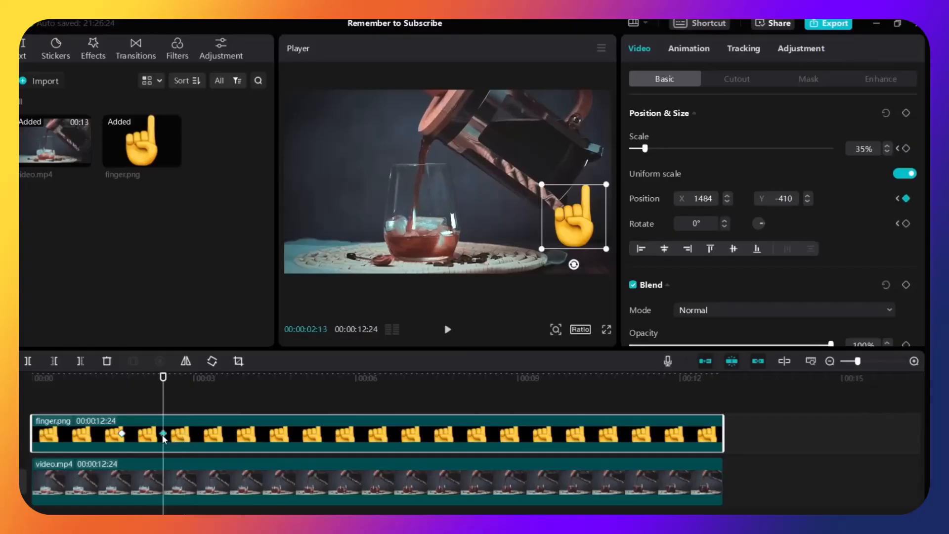
{"action": "left_click_drag", "start_coordinate": [577, 242], "coordinate": [425, 266]}
{"action": "left_click_drag", "start_coordinate": [477, 233], "coordinate": [432, 237]}
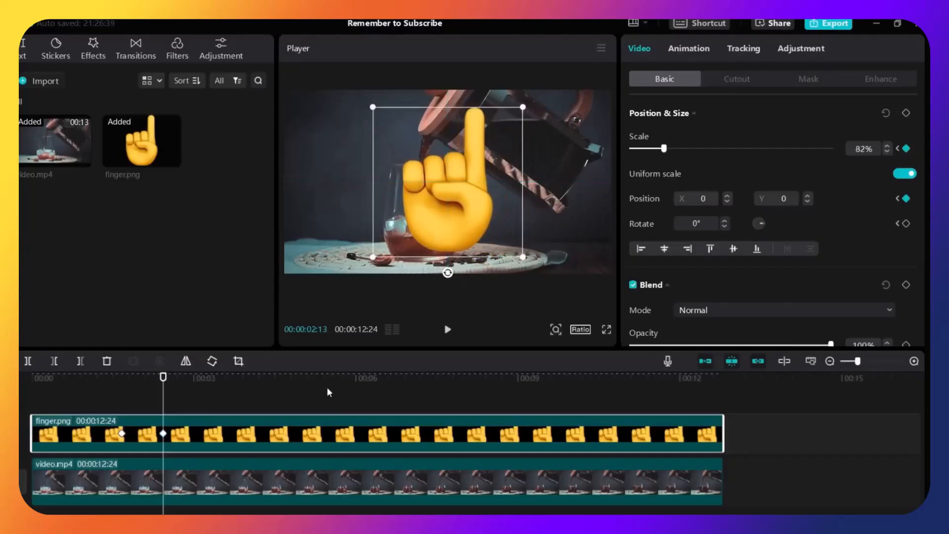
Compare the finger's size and position at both keyframes and play back the grow-and-move animation.
{"action": "left_click", "coordinate": [122, 433]}
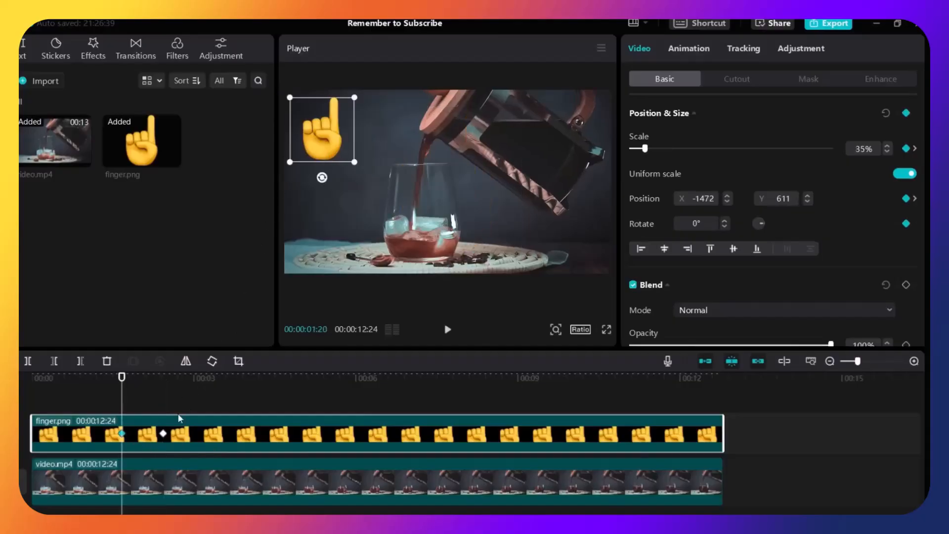
{"action": "left_click", "coordinate": [164, 435]}
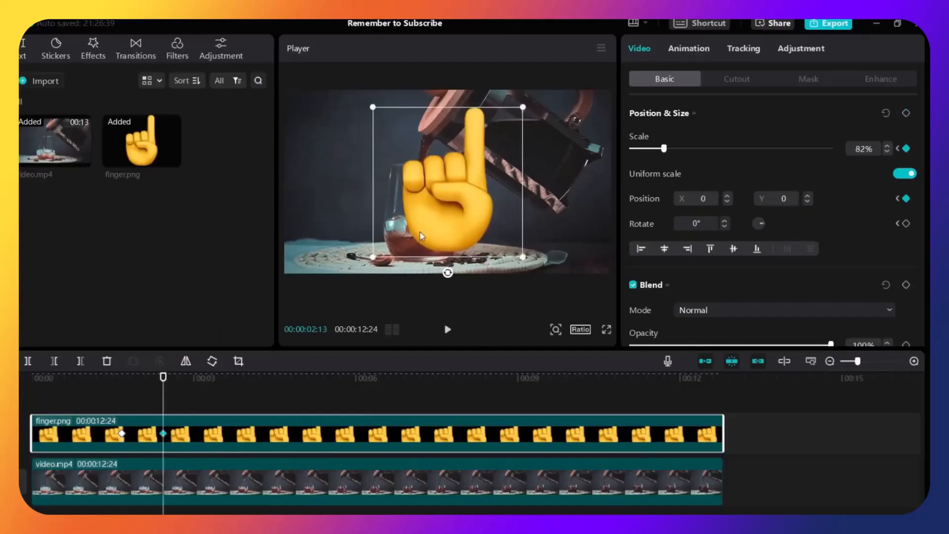
{"action": "left_click", "coordinate": [122, 434]}
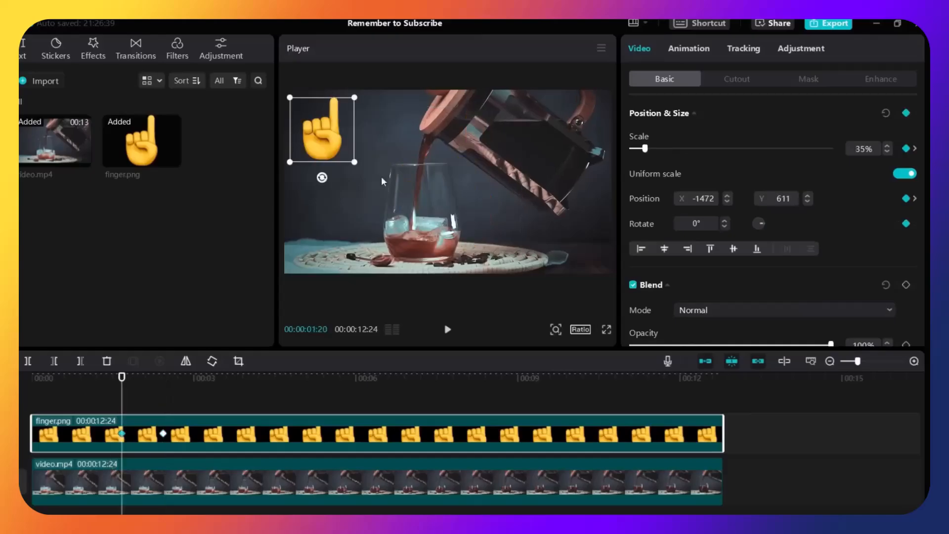
{"action": "left_click", "coordinate": [163, 434]}
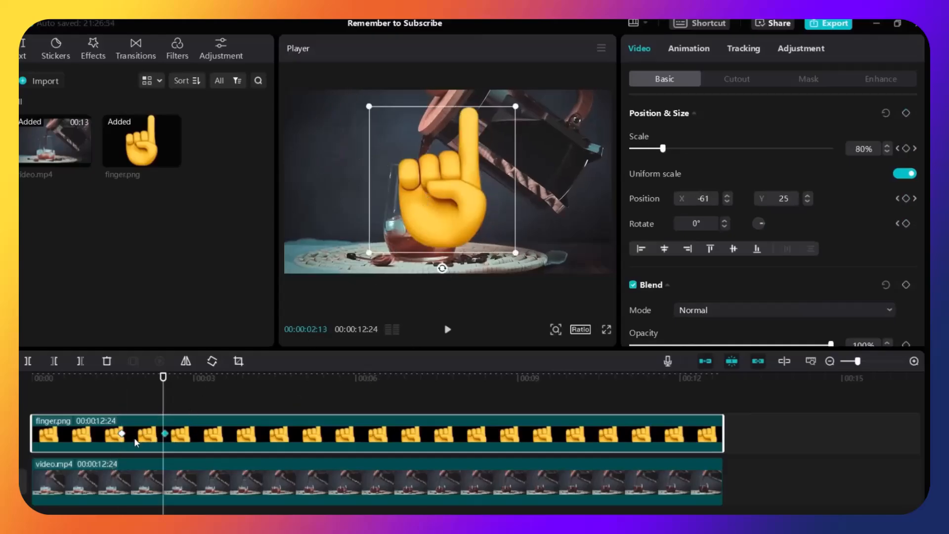
{"action": "left_click", "coordinate": [108, 396]}
{"action": "left_click", "coordinate": [278, 441]}
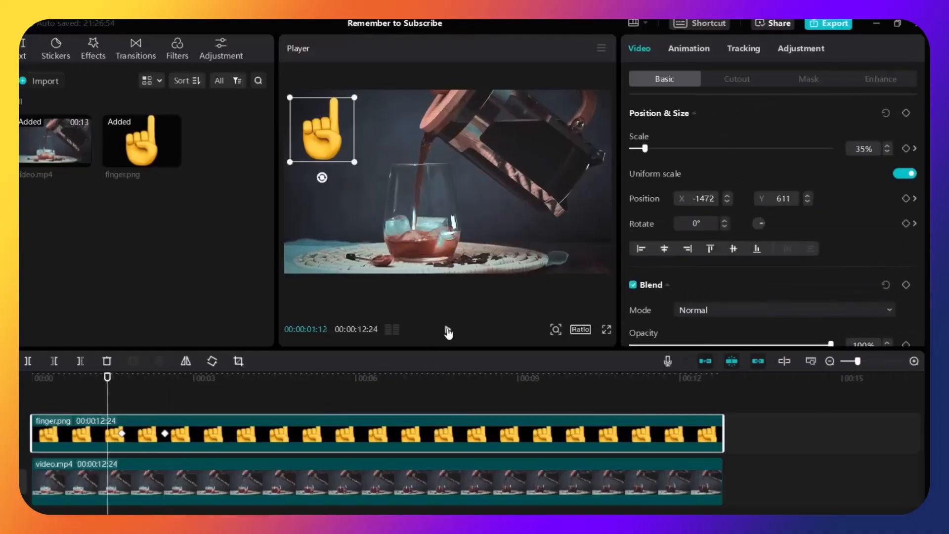
{"action": "left_click", "coordinate": [448, 330]}
{"action": "left_click", "coordinate": [448, 330]}
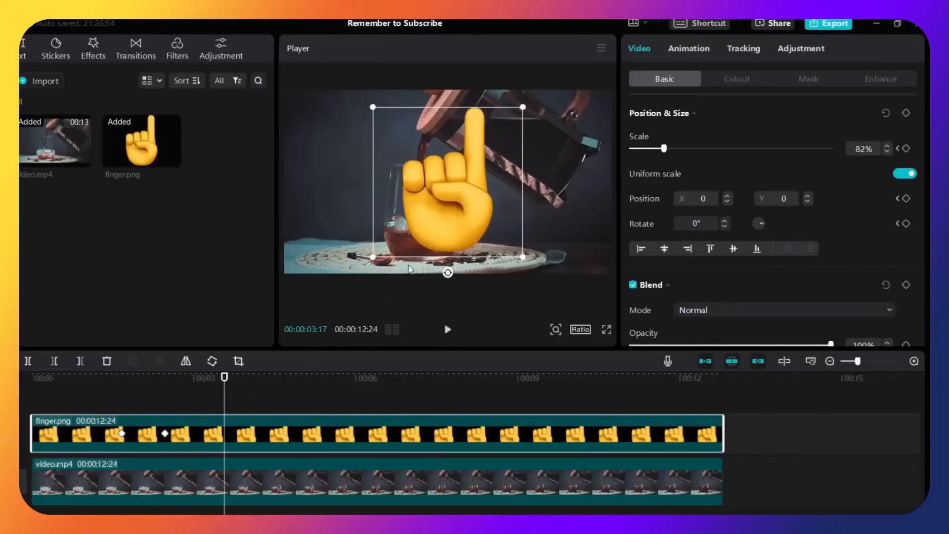
Add a position and size keyframe to the finger at 00:00:04:17 to hold its centred placement.
{"action": "left_click_drag", "start_coordinate": [223, 384], "coordinate": [279, 380]}
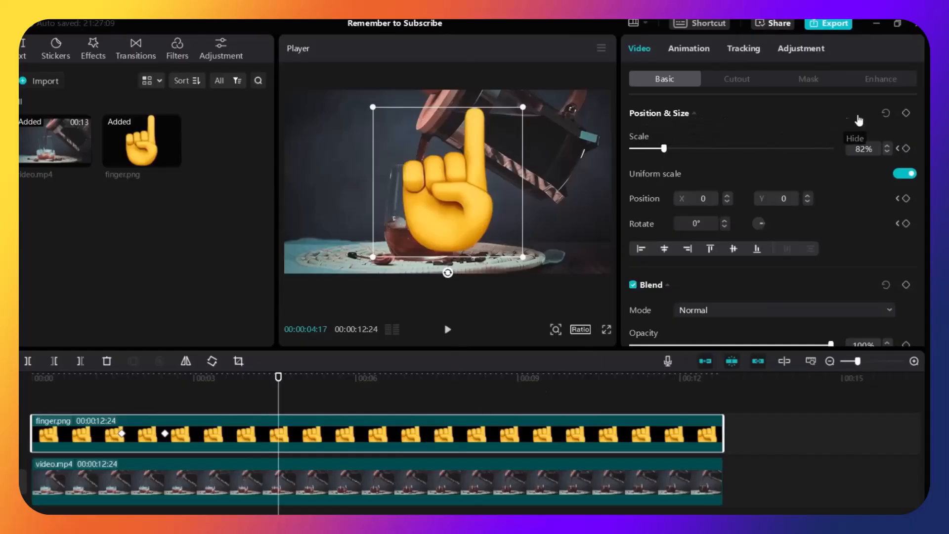
{"action": "left_click", "coordinate": [910, 117]}
At 00:00:05:05, move the finger to about X -1175, Y 0, scale it to 35% and rotate it to -90°.
{"action": "left_click_drag", "start_coordinate": [280, 379], "coordinate": [311, 378]}
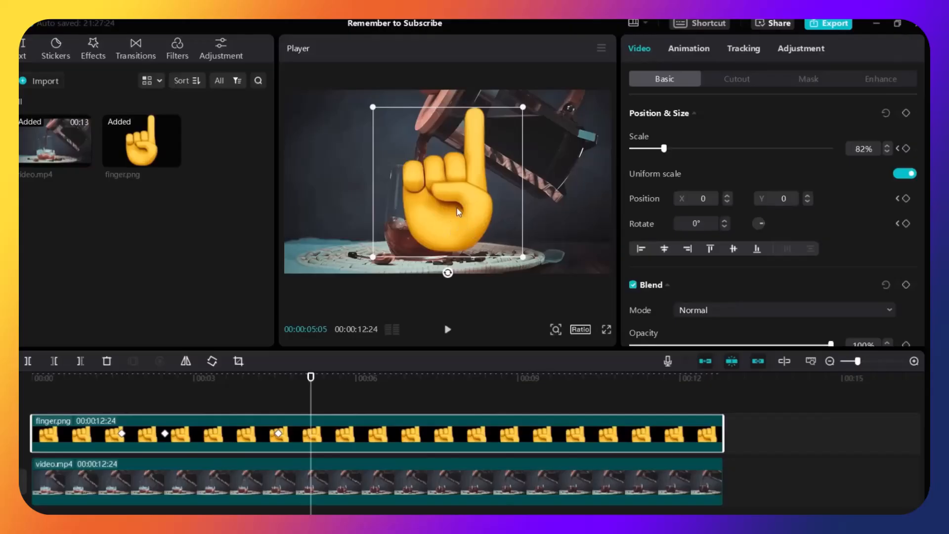
{"action": "left_click_drag", "start_coordinate": [462, 196], "coordinate": [363, 193]}
{"action": "left_click_drag", "start_coordinate": [423, 107], "coordinate": [379, 153]}
{"action": "left_click_drag", "start_coordinate": [347, 229], "coordinate": [423, 185]}
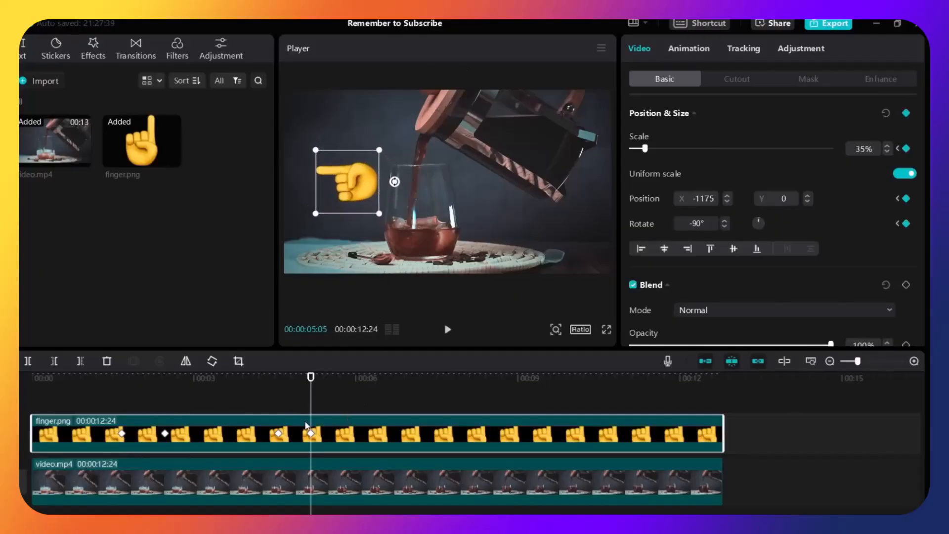
Compare the finger's keyframes at 00:00:04:17 and 00:00:05:05 and play back the move, shrink and rotate animation.
{"action": "left_click", "coordinate": [278, 433]}
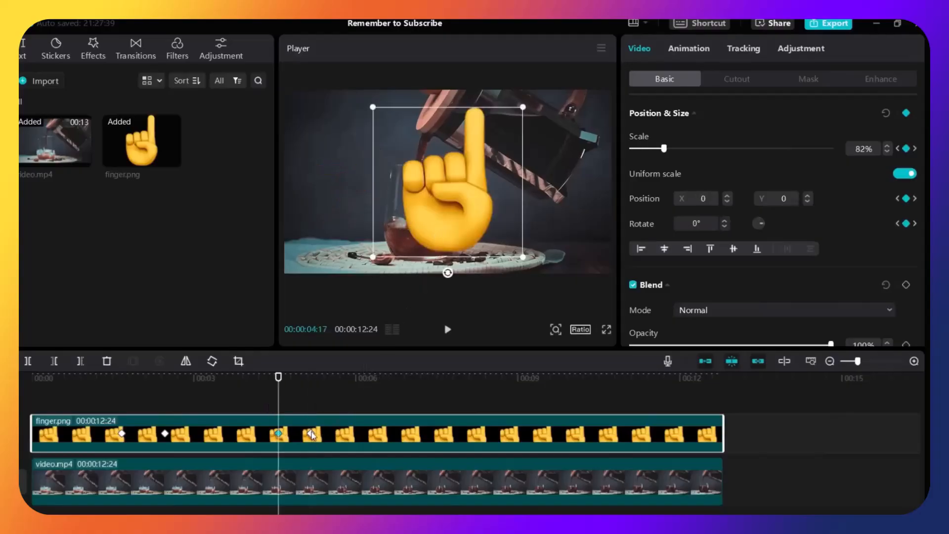
{"action": "left_click", "coordinate": [311, 433]}
{"action": "left_click", "coordinate": [276, 409]}
{"action": "left_click", "coordinate": [447, 330]}
{"action": "left_click", "coordinate": [332, 450]}
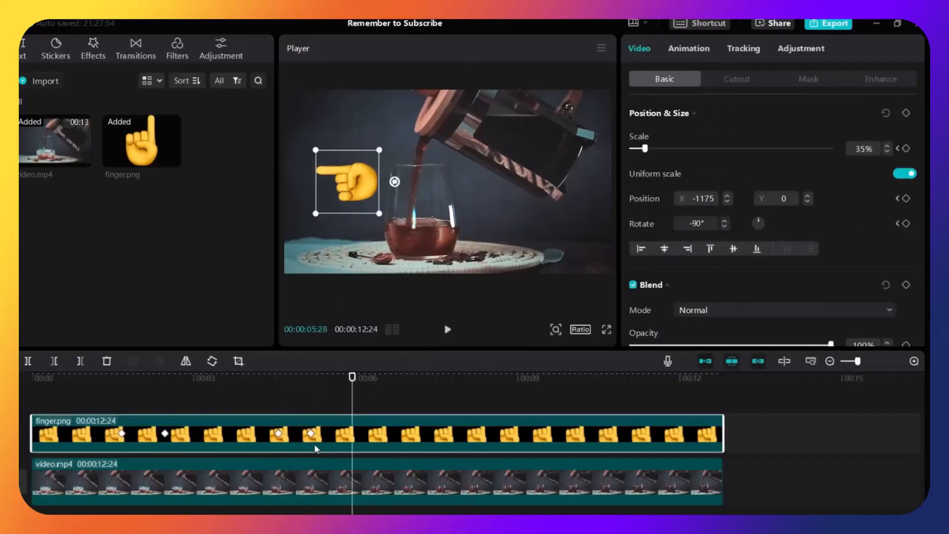
Check the finger's rotation at the centred keyframe against the rotation at its last keyframe.
{"action": "left_click", "coordinate": [279, 434]}
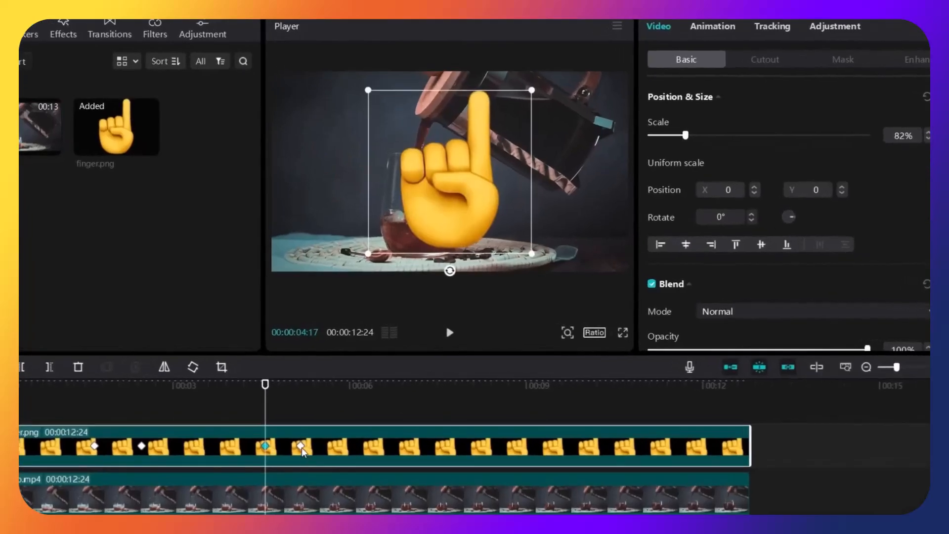
{"action": "left_click", "coordinate": [301, 448]}
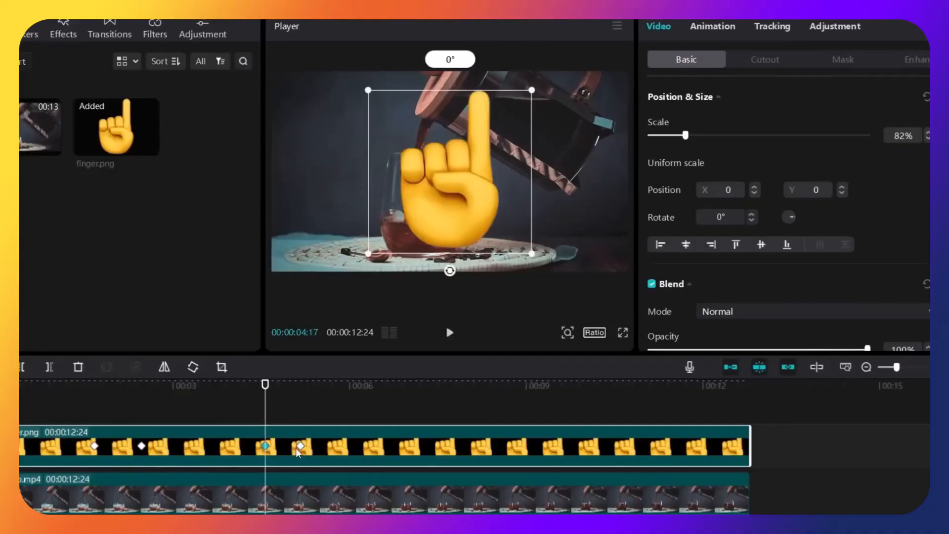
{"action": "left_click", "coordinate": [302, 448]}
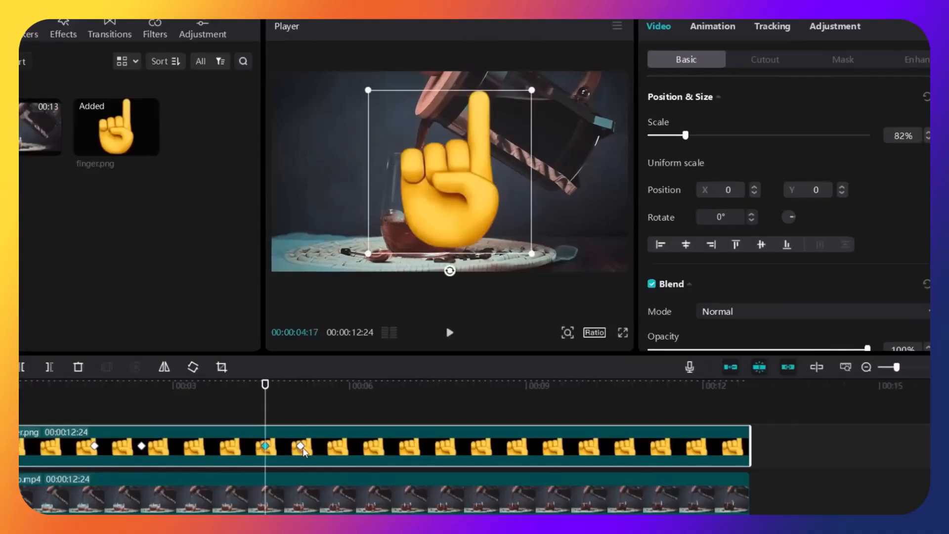
{"action": "left_click", "coordinate": [302, 448]}
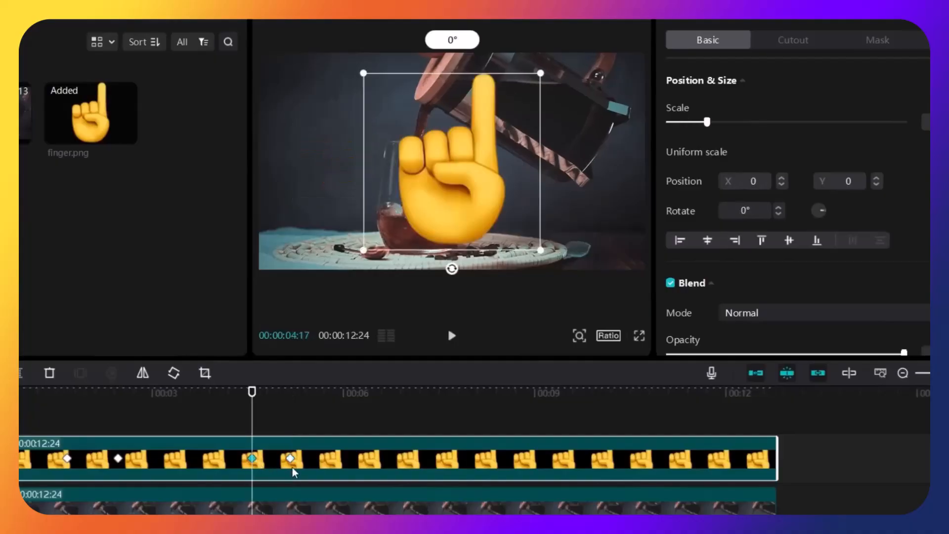
{"action": "left_click", "coordinate": [290, 459]}
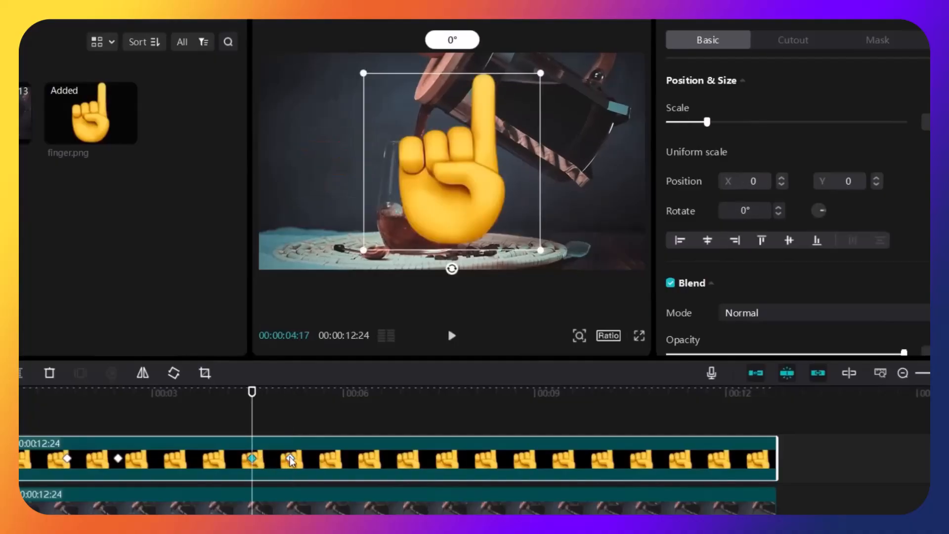
{"action": "left_click", "coordinate": [290, 459]}
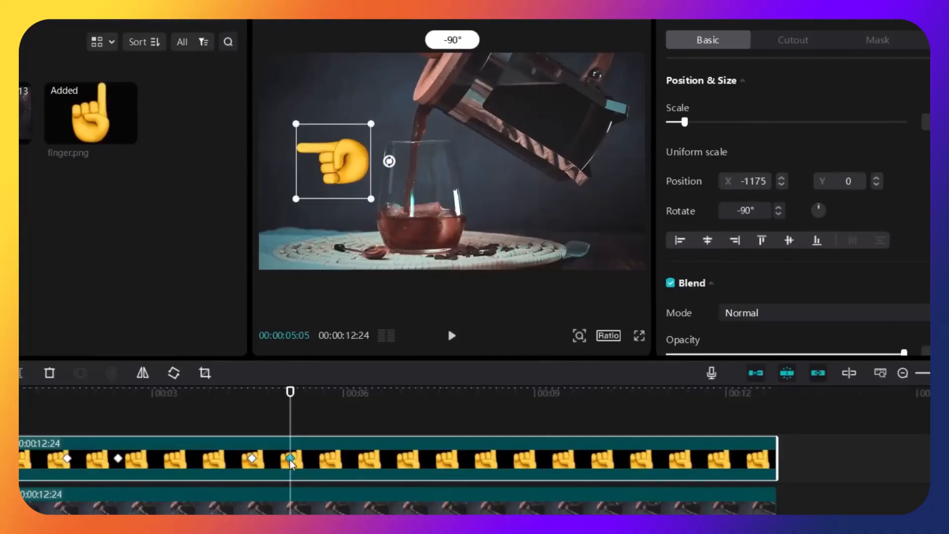
Move the finger's last keyframe out to 00:00:07:25 and play back the slower animation.
{"action": "left_click_drag", "start_coordinate": [413, 463], "coordinate": [461, 461]}
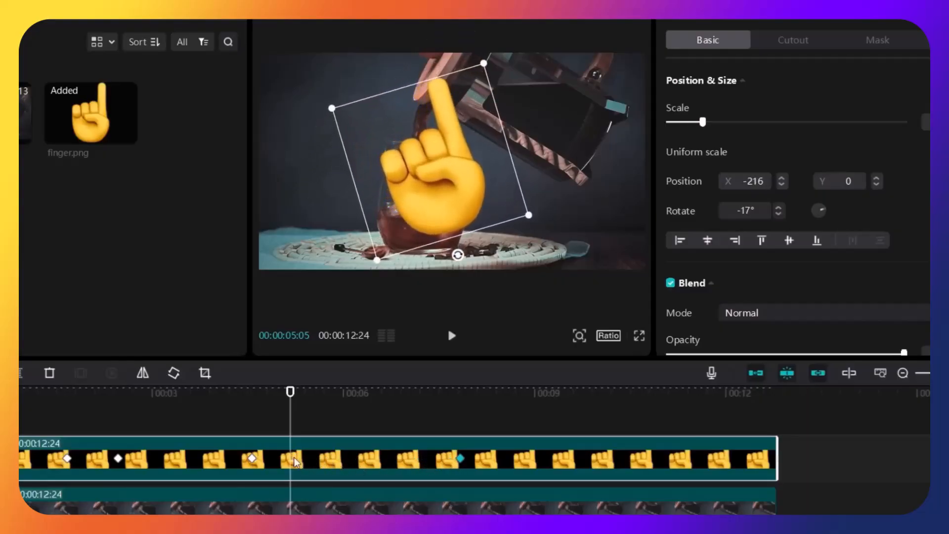
{"action": "left_click", "coordinate": [288, 472]}
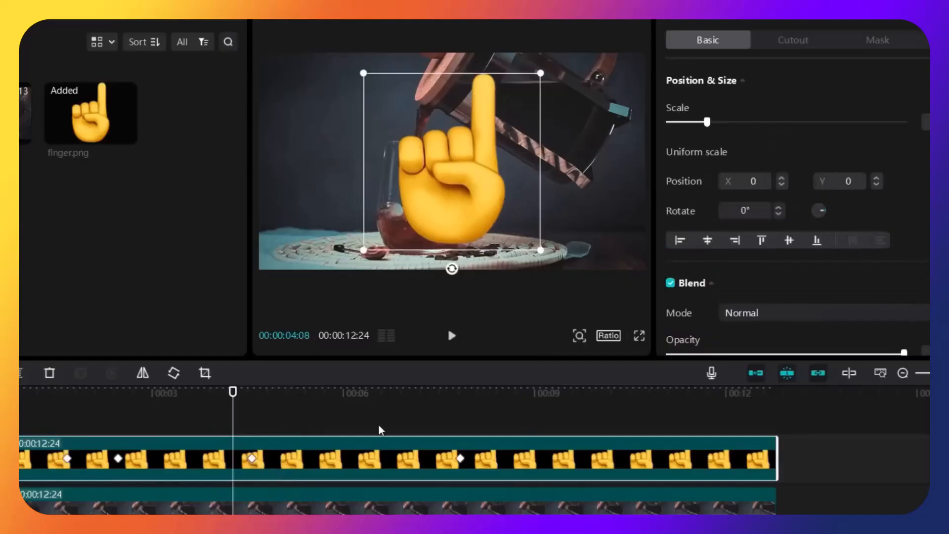
{"action": "left_click", "coordinate": [452, 337]}
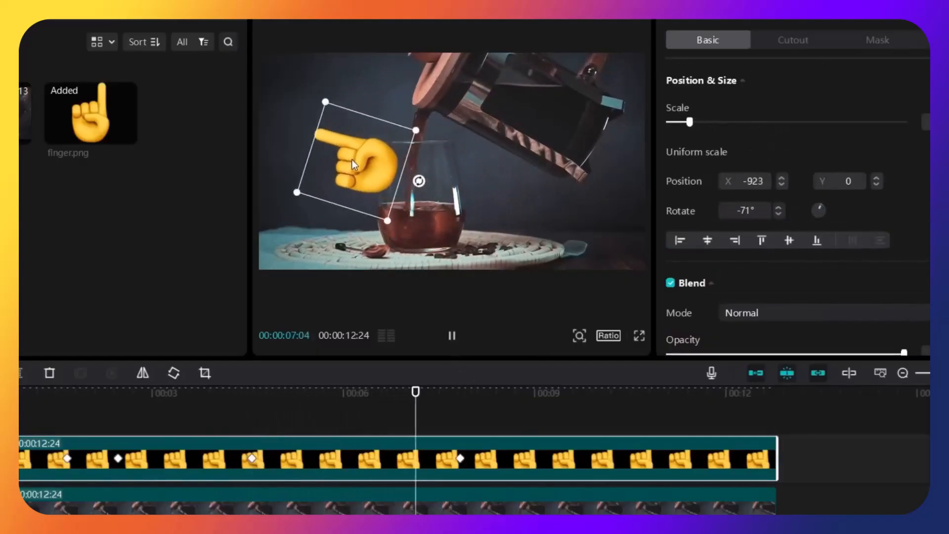
{"action": "left_click", "coordinate": [451, 338]}
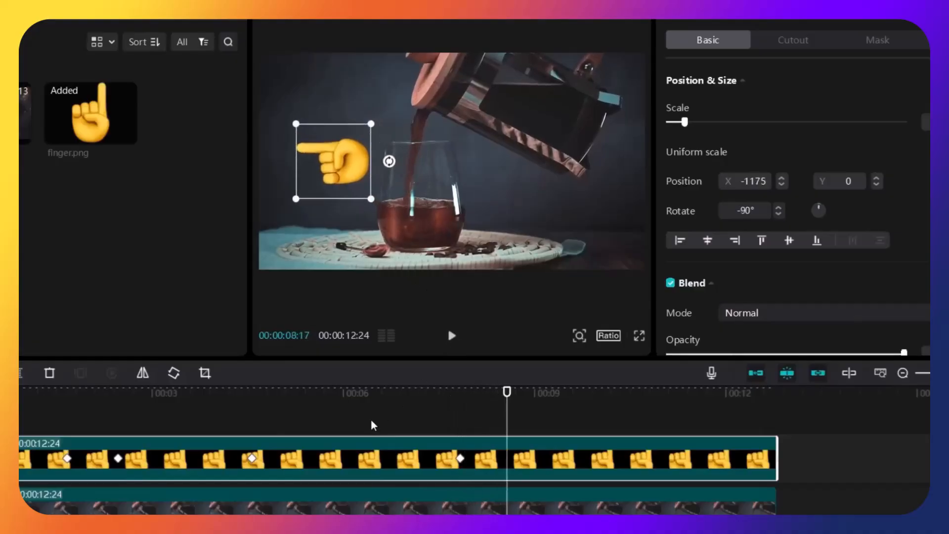
Bring the finger's last keyframe back to 00:00:05:10 and play back the faster animation.
{"action": "left_click", "coordinate": [253, 459]}
{"action": "left_click", "coordinate": [460, 459]}
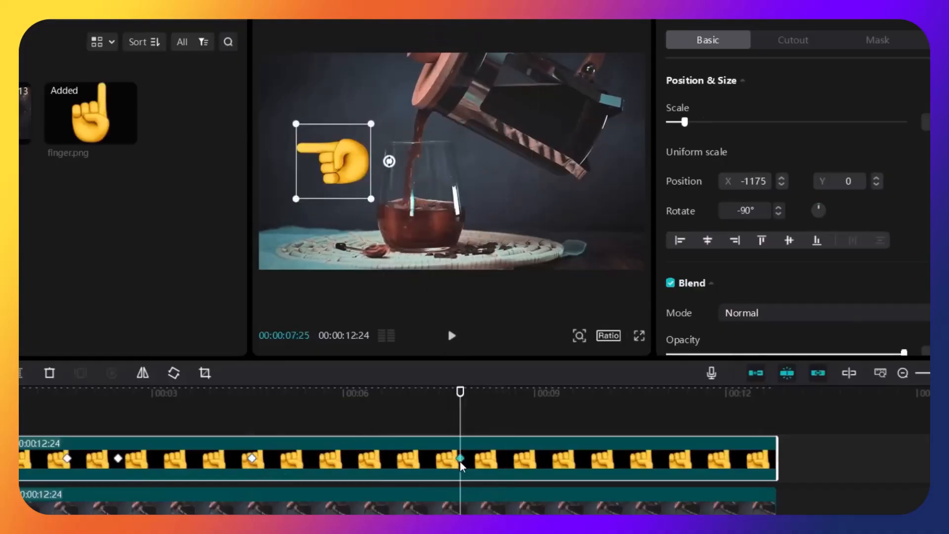
{"action": "left_click_drag", "start_coordinate": [460, 460], "coordinate": [337, 462]}
{"action": "left_click", "coordinate": [252, 460]}
{"action": "left_click", "coordinate": [301, 460]}
{"action": "left_click", "coordinate": [235, 419]}
{"action": "left_click", "coordinate": [239, 446]}
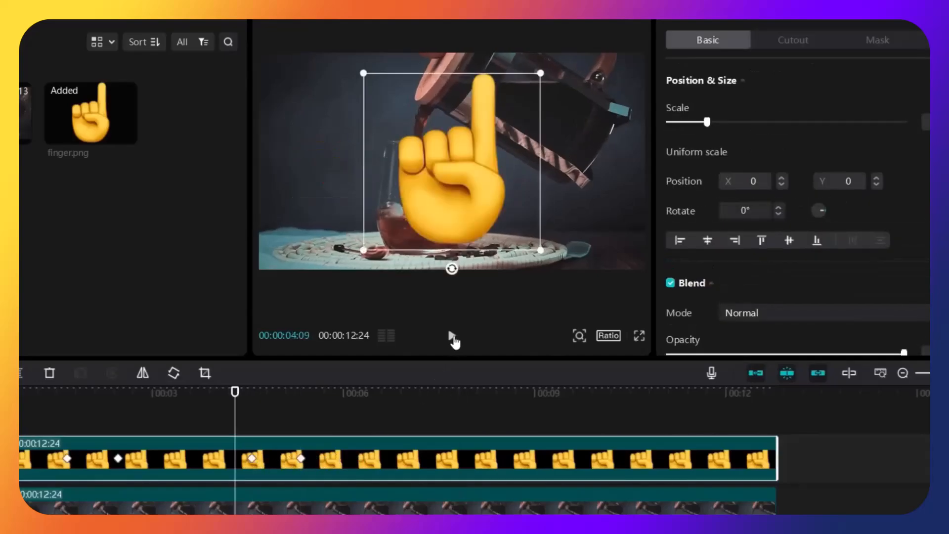
{"action": "left_click", "coordinate": [452, 336]}
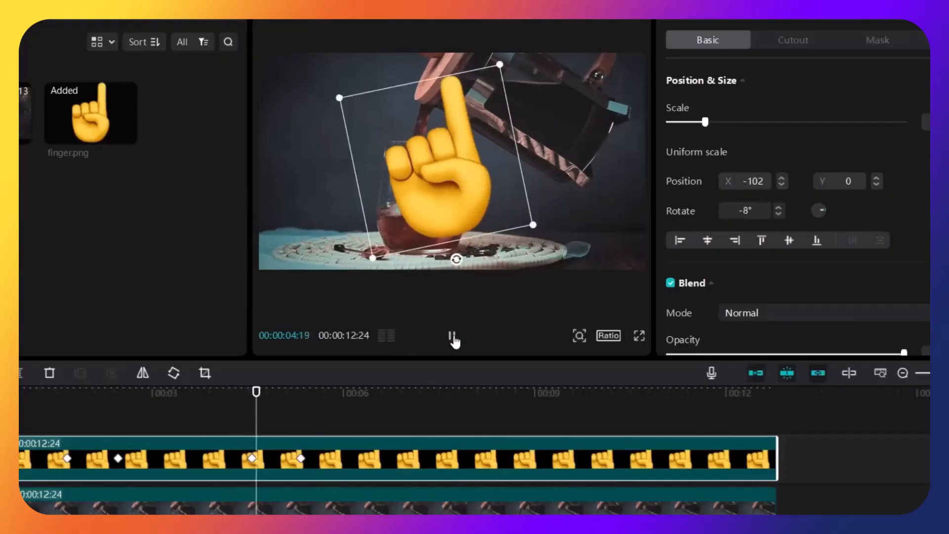
{"action": "left_click", "coordinate": [452, 337]}
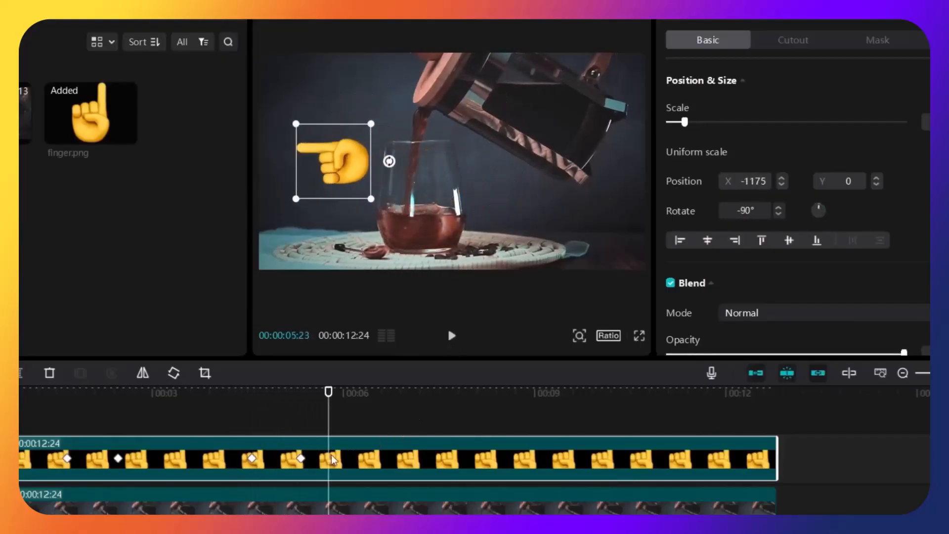
Move the finger's last keyframe to 00:00:05:00, play back the animation, and shift the keyframe to about 00:00:04:25.
{"action": "left_click", "coordinate": [301, 460]}
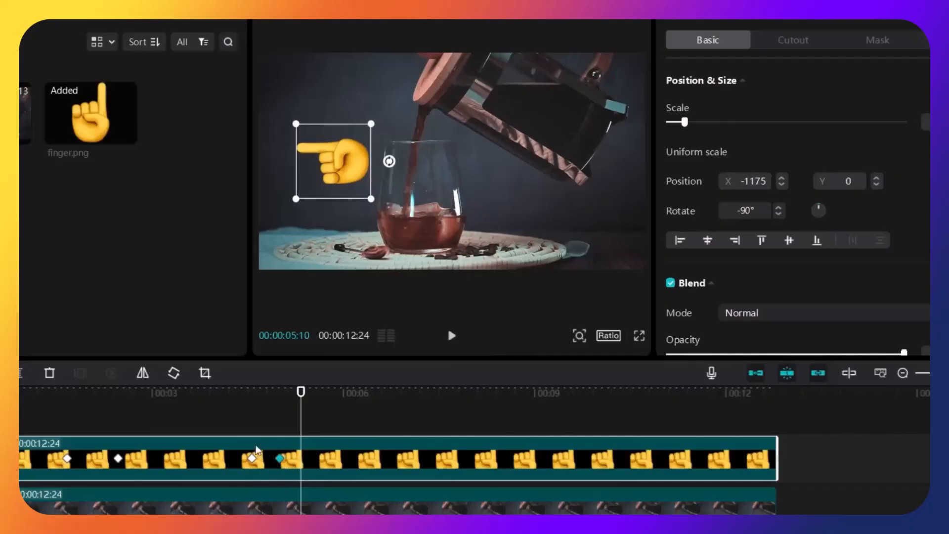
{"action": "left_click", "coordinate": [242, 418]}
{"action": "left_click", "coordinate": [451, 336]}
{"action": "left_click", "coordinate": [451, 336]}
{"action": "left_click", "coordinate": [289, 474]}
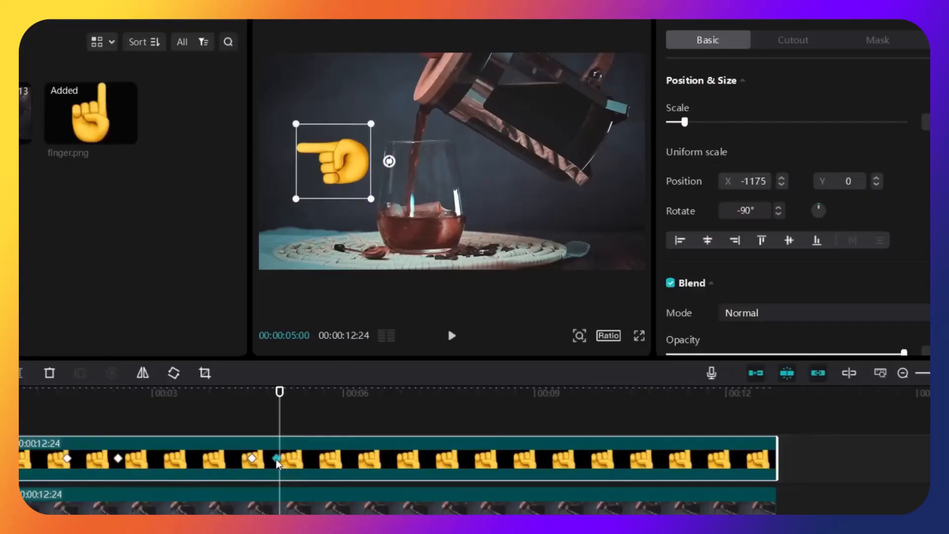
{"action": "left_click_drag", "start_coordinate": [271, 460], "coordinate": [268, 461]}
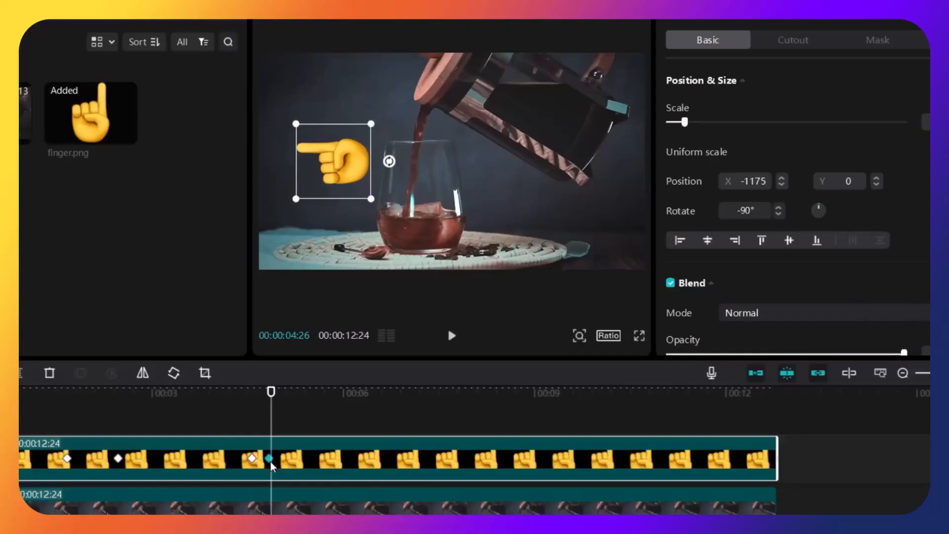
Move the finger's last keyframe out to about 00:00:08:23 and play back the slowed-down animation.
{"action": "left_click_drag", "start_coordinate": [271, 465], "coordinate": [491, 467]}
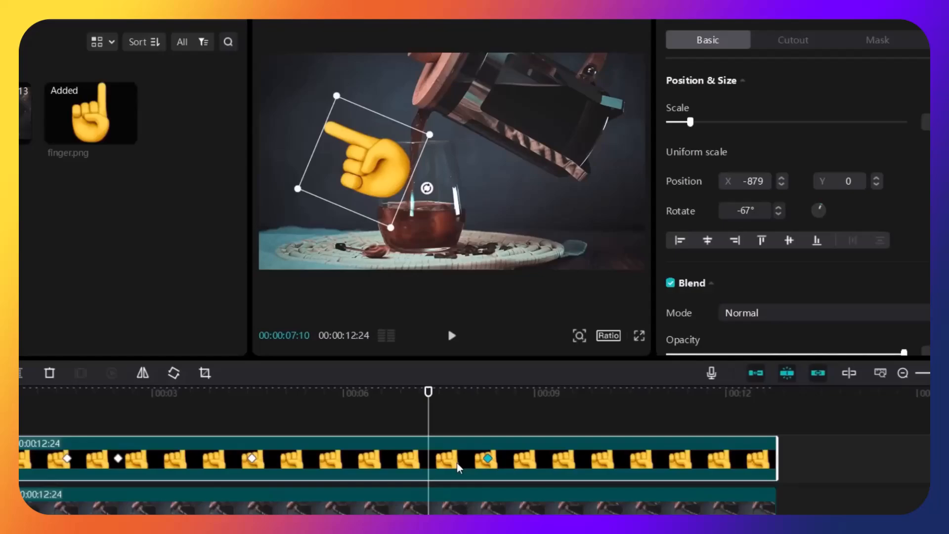
{"action": "left_click_drag", "start_coordinate": [487, 459], "coordinate": [514, 466]}
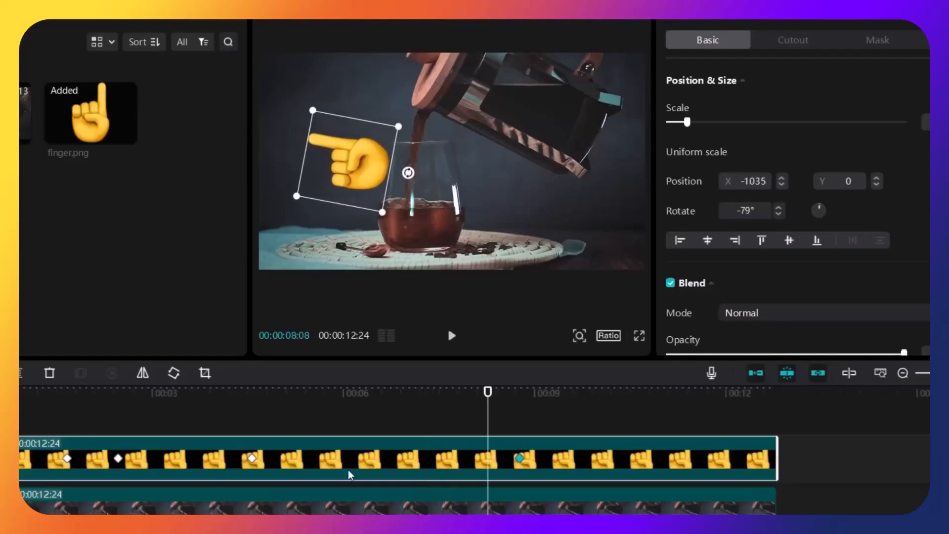
{"action": "left_click", "coordinate": [238, 434]}
{"action": "left_click", "coordinate": [451, 337]}
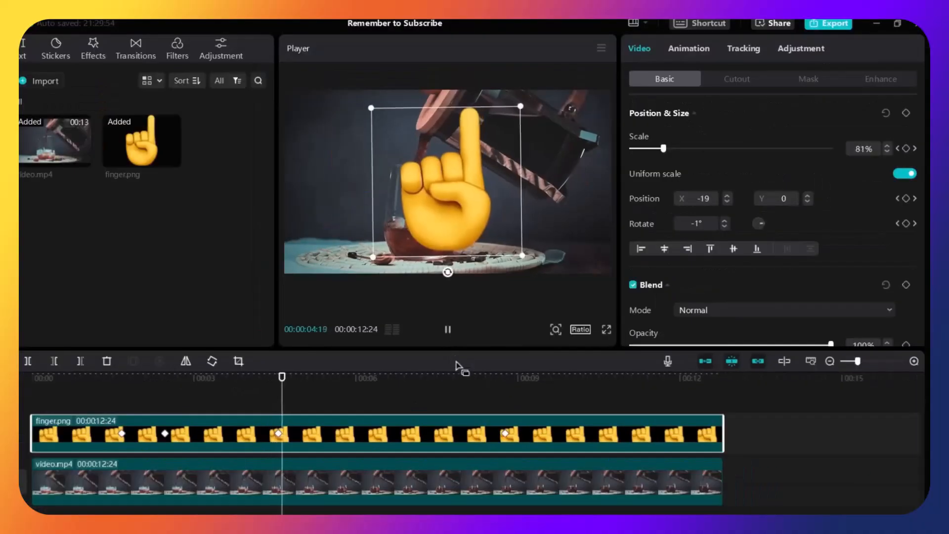
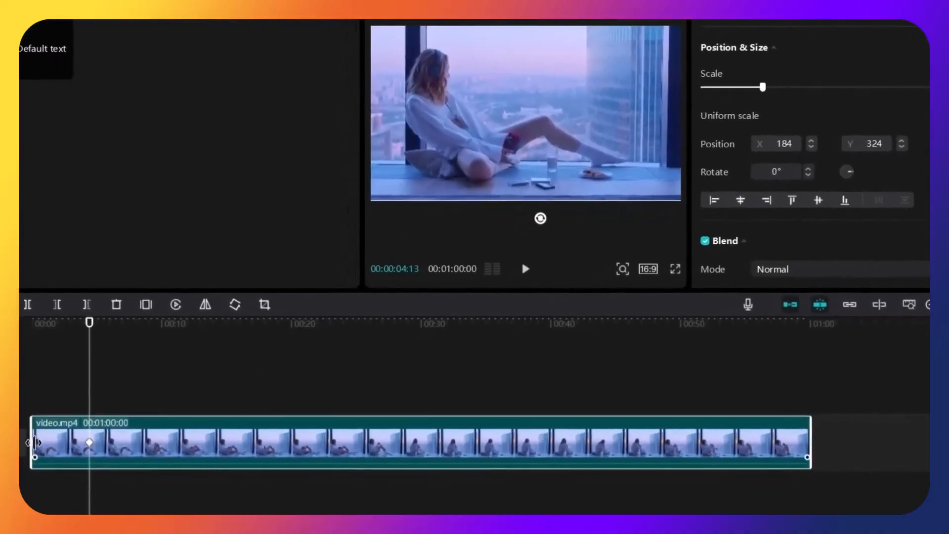
At the video clip's 00:00:04:13 keyframe, reposition the zoomed picture to about X 64, Y 191 and play back the zoom from the start.
{"action": "left_click", "coordinate": [33, 443]}
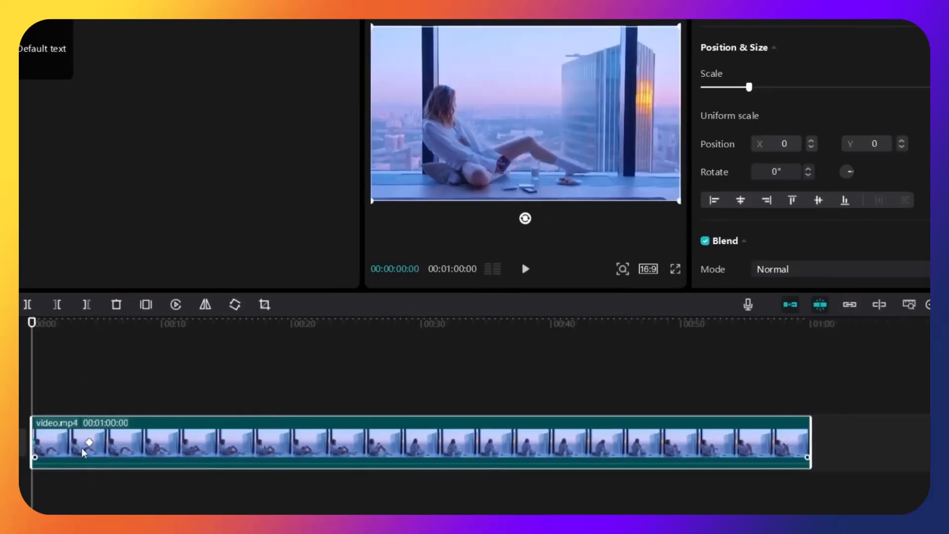
{"action": "left_click", "coordinate": [89, 443]}
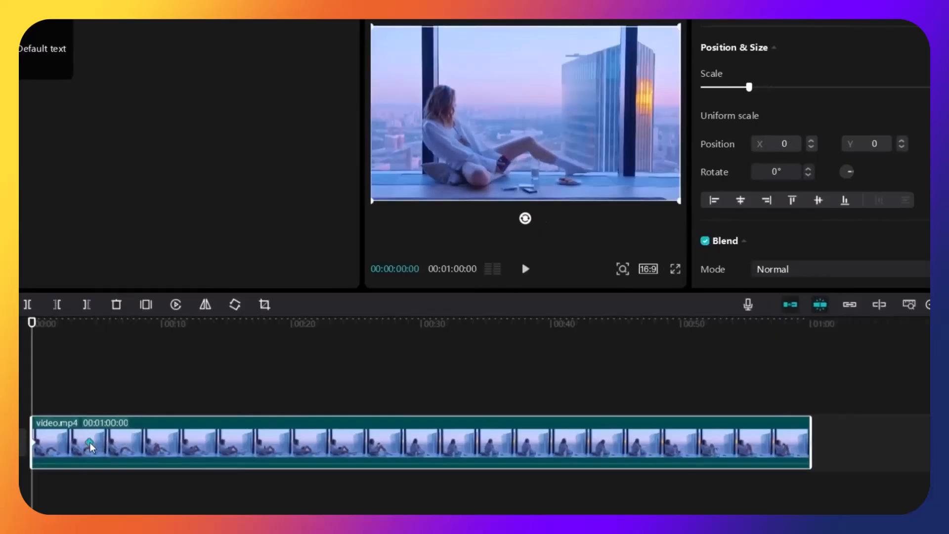
{"action": "left_click", "coordinate": [89, 442]}
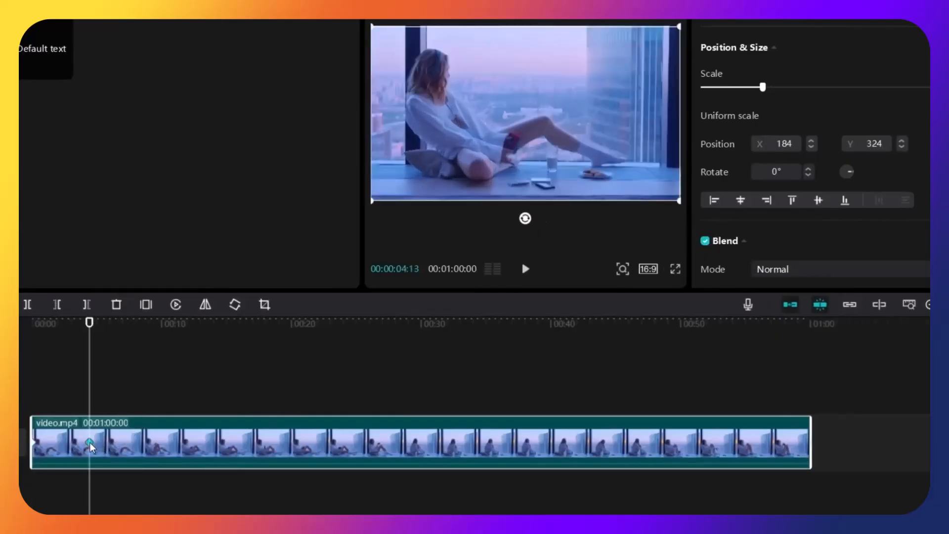
{"action": "left_click_drag", "start_coordinate": [479, 112], "coordinate": [484, 150]}
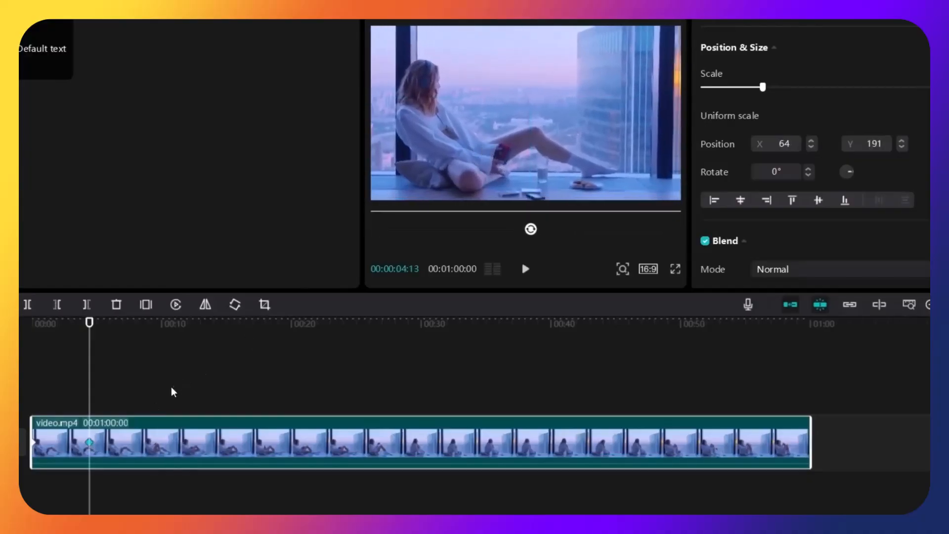
{"action": "left_click", "coordinate": [28, 390]}
{"action": "key", "text": "space"}
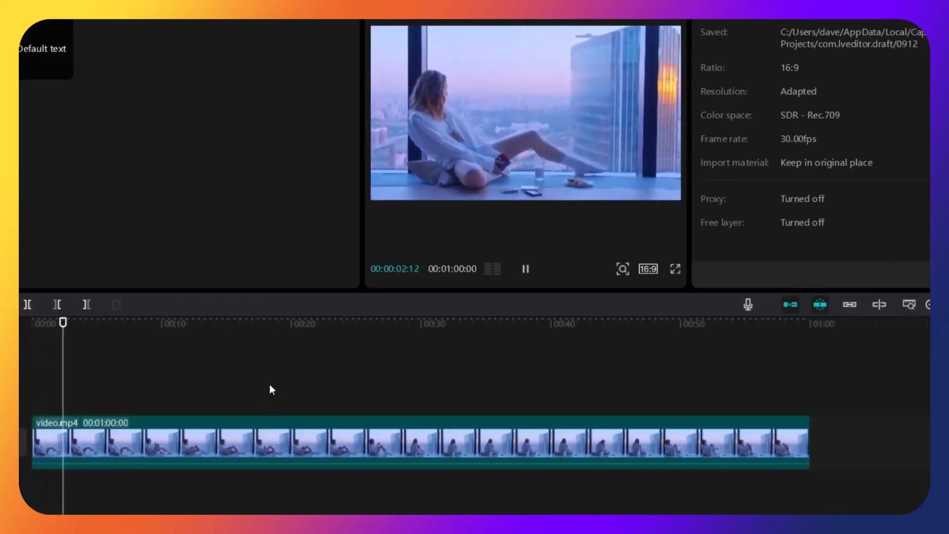
Slow the video's zoom by moving its second keyframe to 00:00:13:00 and on to 00:00:18:15.
{"action": "left_click", "coordinate": [94, 448]}
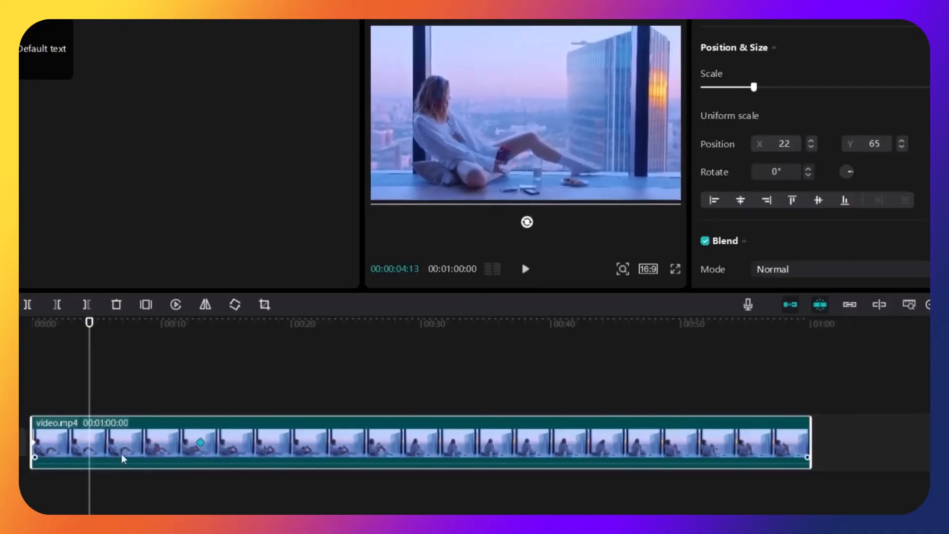
{"action": "left_click", "coordinate": [200, 443]}
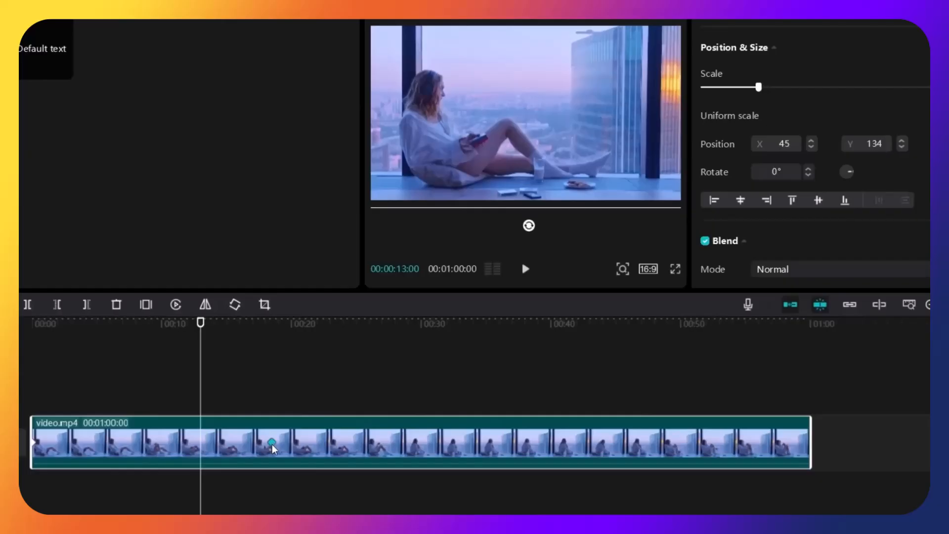
{"action": "left_click", "coordinate": [271, 445]}
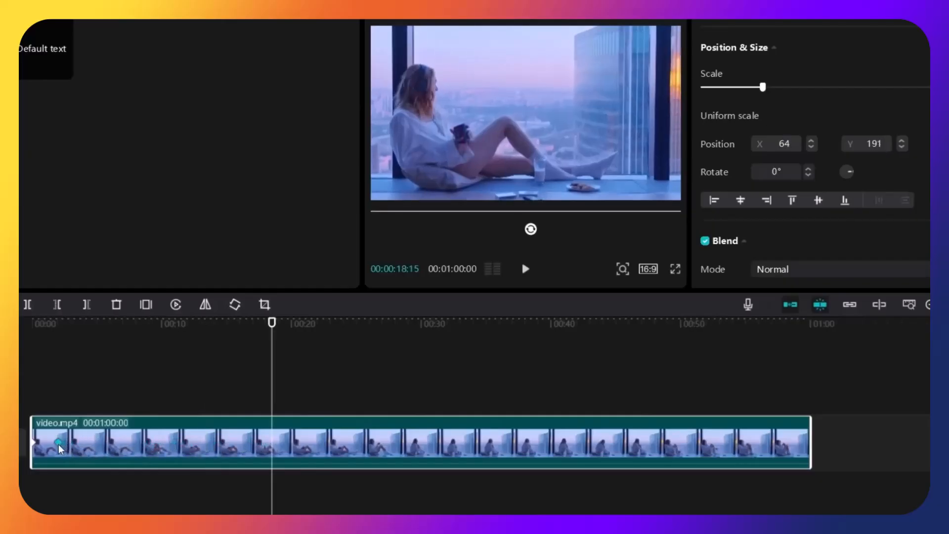
Speed up the video's zoom by moving its second keyframe to 00:00:01:21 and play it back from the start.
{"action": "left_click", "coordinate": [24, 394]}
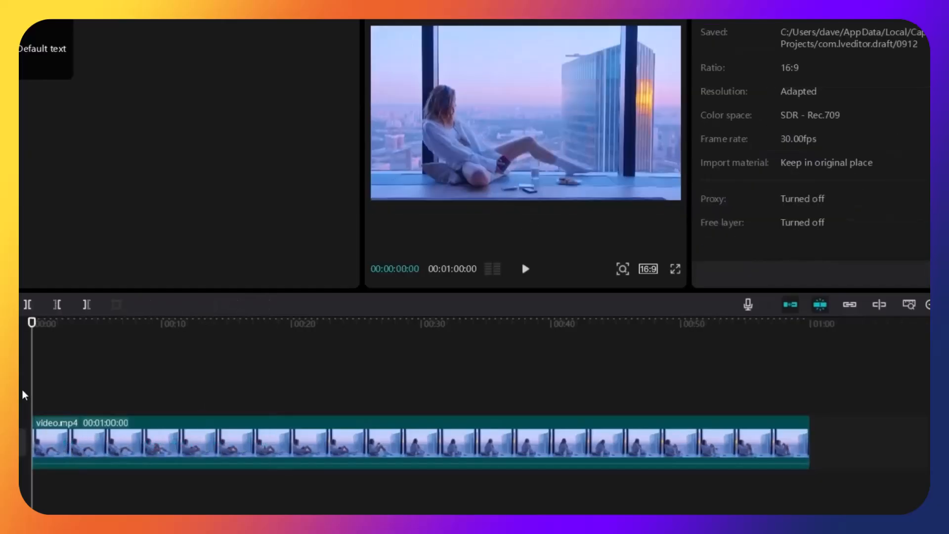
{"action": "key", "text": "space"}
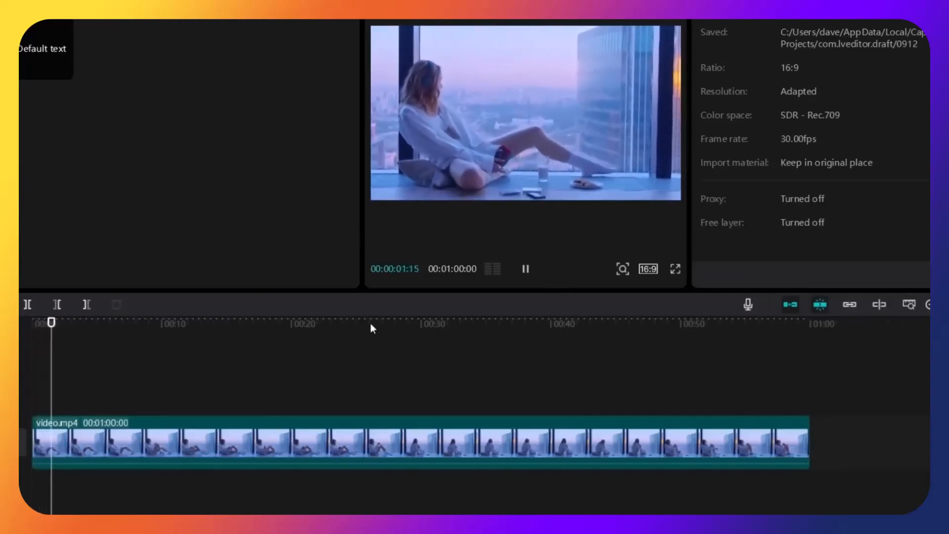
{"action": "key", "text": "space"}
Try the video's second keyframe at about 00:00:01:00 and then much further out along the clip, playing back the zoom.
{"action": "left_click", "coordinate": [54, 447]}
{"action": "left_click", "coordinate": [54, 443]}
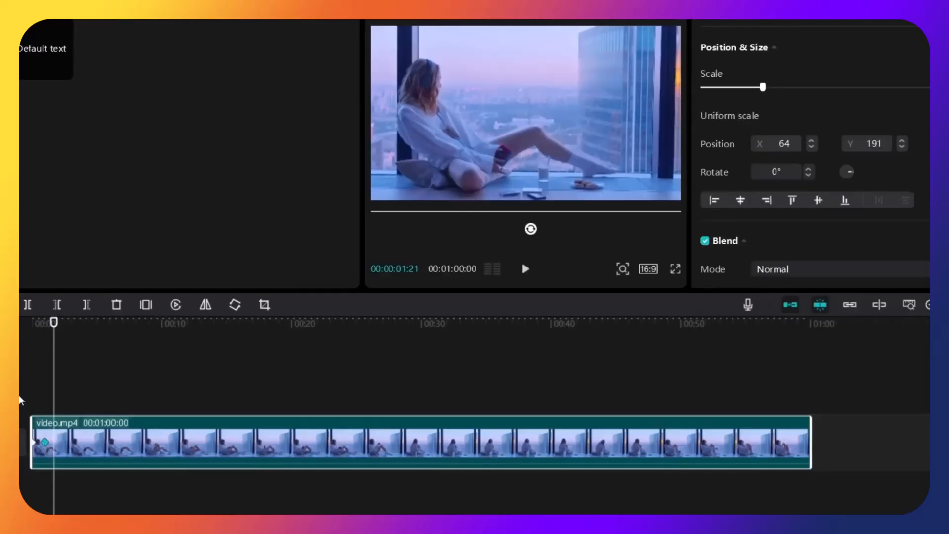
{"action": "left_click", "coordinate": [20, 399]}
{"action": "key", "text": "space"}
{"action": "key", "text": "space"}
{"action": "left_click", "coordinate": [98, 448]}
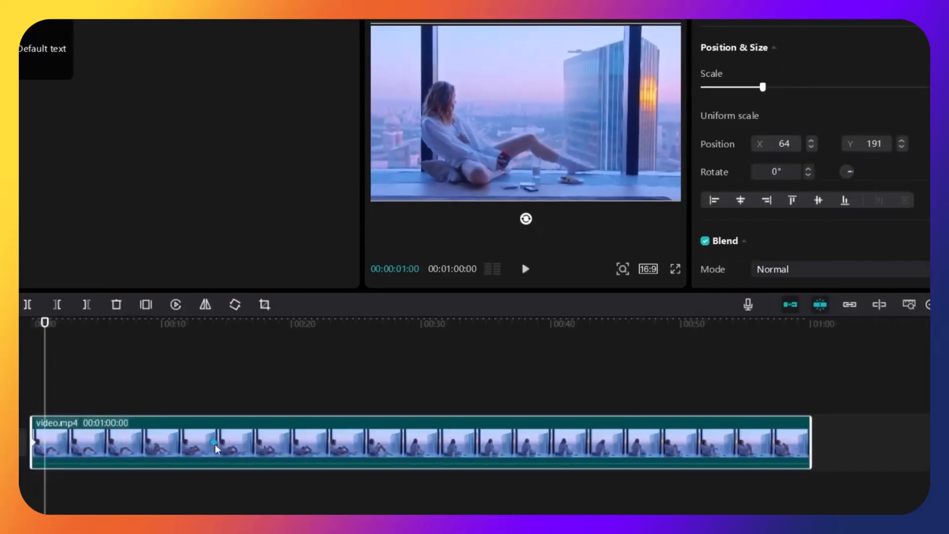
{"action": "left_click", "coordinate": [22, 411]}
{"action": "key", "text": "space"}
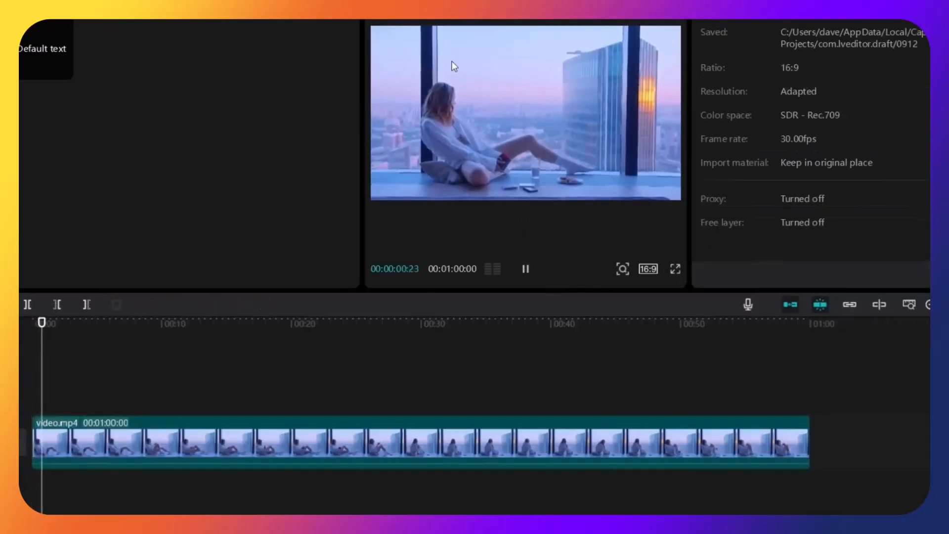
Add a Position & Size keyframe at 00:00:03:28 and pan the picture to X -574, Y -324 at 00:00:05:14.
{"action": "left_click", "coordinate": [249, 447]}
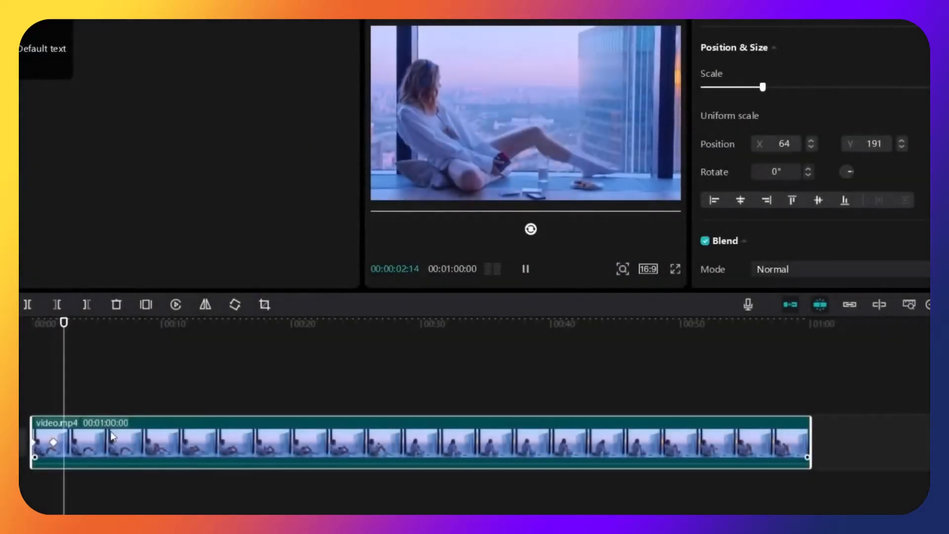
{"action": "key", "text": "space"}
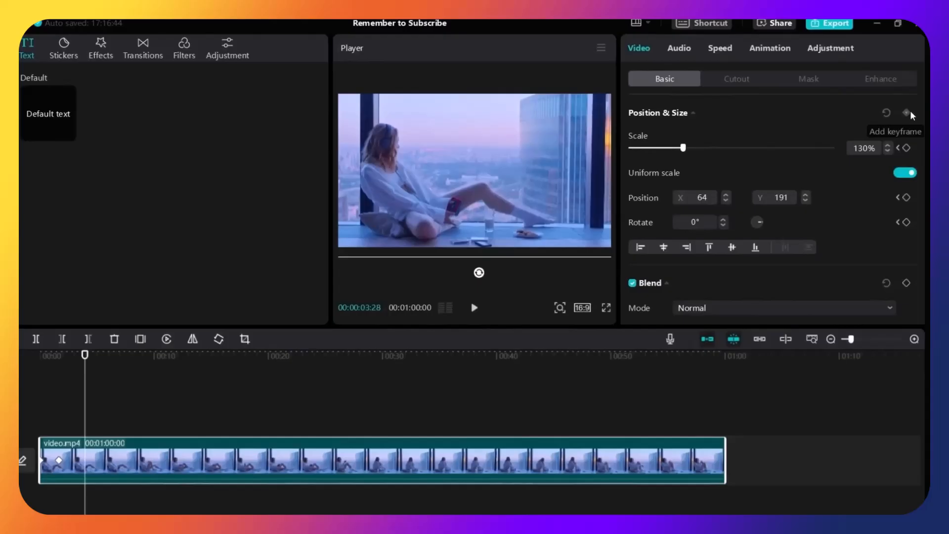
{"action": "left_click", "coordinate": [911, 113]}
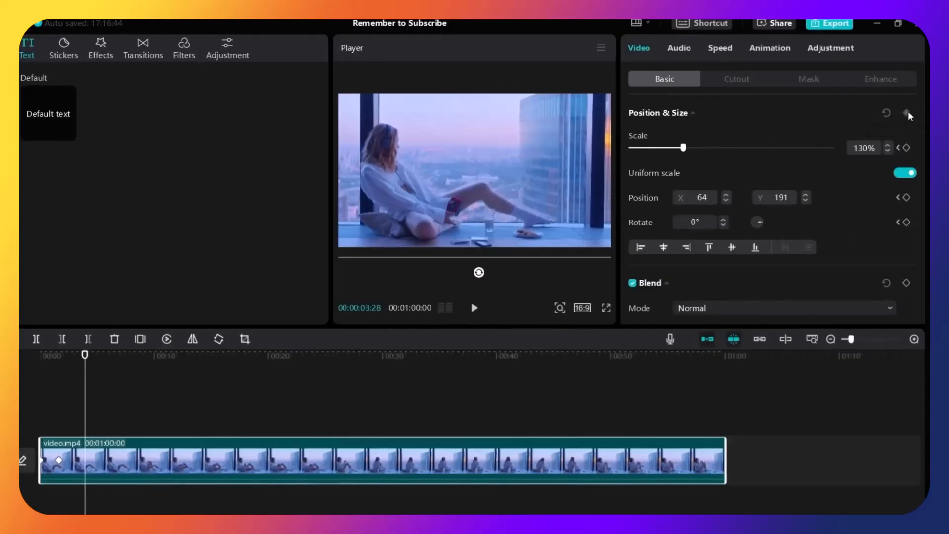
{"action": "left_click_drag", "start_coordinate": [90, 355], "coordinate": [102, 358]}
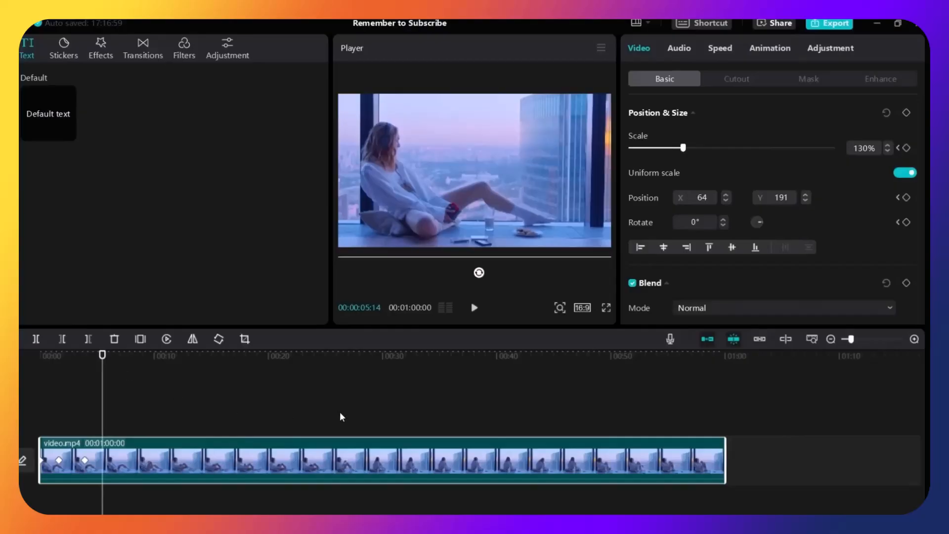
{"action": "mouse_move", "coordinate": [510, 171]}
{"action": "left_mouse_down"}
{"action": "mouse_move", "coordinate": [435, 194]}
{"action": "mouse_move", "coordinate": [463, 207]}
{"action": "left_mouse_up"}
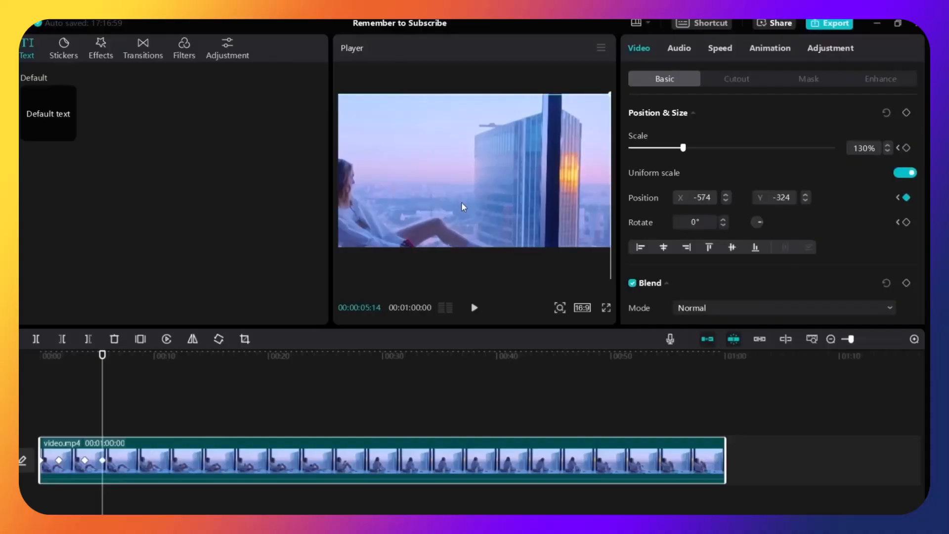
Play back the pan and add a holding Position & Size keyframe at 00:00:07:06.
{"action": "left_click", "coordinate": [80, 424]}
{"action": "left_click", "coordinate": [81, 442]}
{"action": "key", "text": "space"}
{"action": "key", "text": "space"}
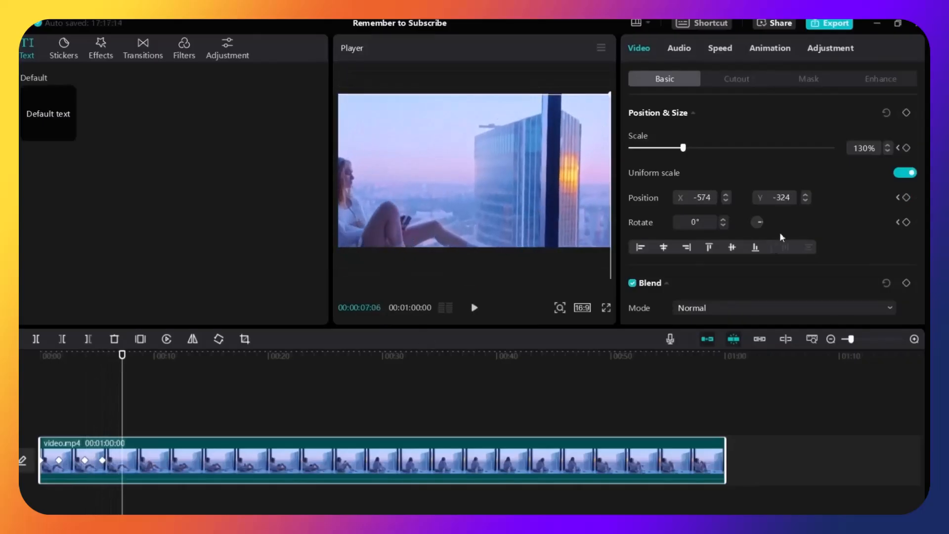
{"action": "left_click", "coordinate": [907, 114]}
At 00:00:08:07, scale the picture to 178% and position it at X 1495, Y -842, then play back the move.
{"action": "left_click_drag", "start_coordinate": [123, 354], "coordinate": [133, 360]}
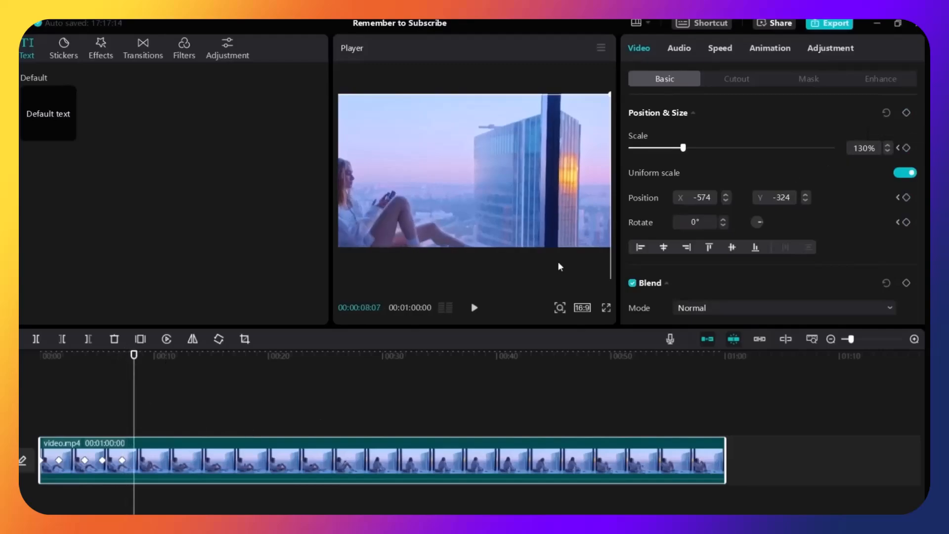
{"action": "left_click_drag", "start_coordinate": [456, 167], "coordinate": [537, 169]}
{"action": "left_click_drag", "start_coordinate": [687, 148], "coordinate": [702, 149]}
{"action": "left_click_drag", "start_coordinate": [537, 194], "coordinate": [530, 197]}
{"action": "left_click", "coordinate": [116, 429]}
{"action": "key", "text": "space"}
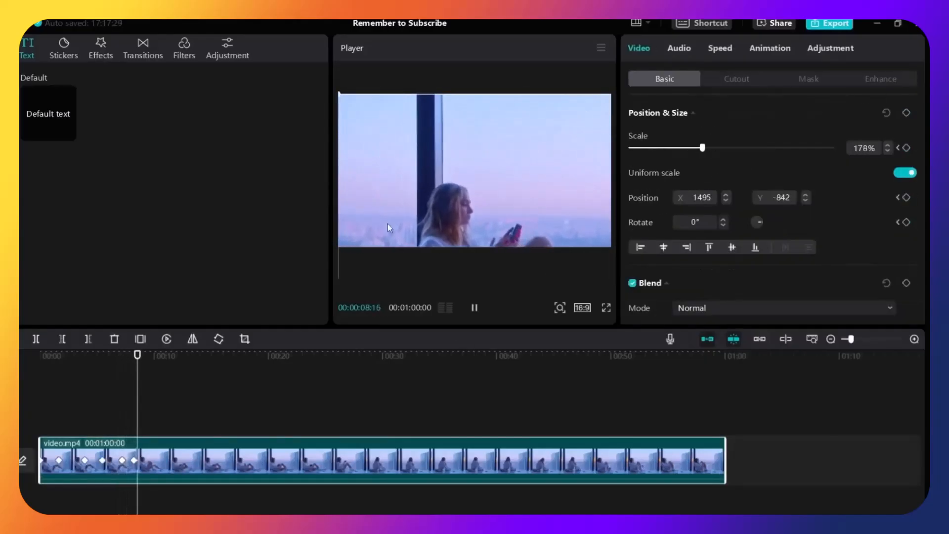
{"action": "key", "text": "space"}
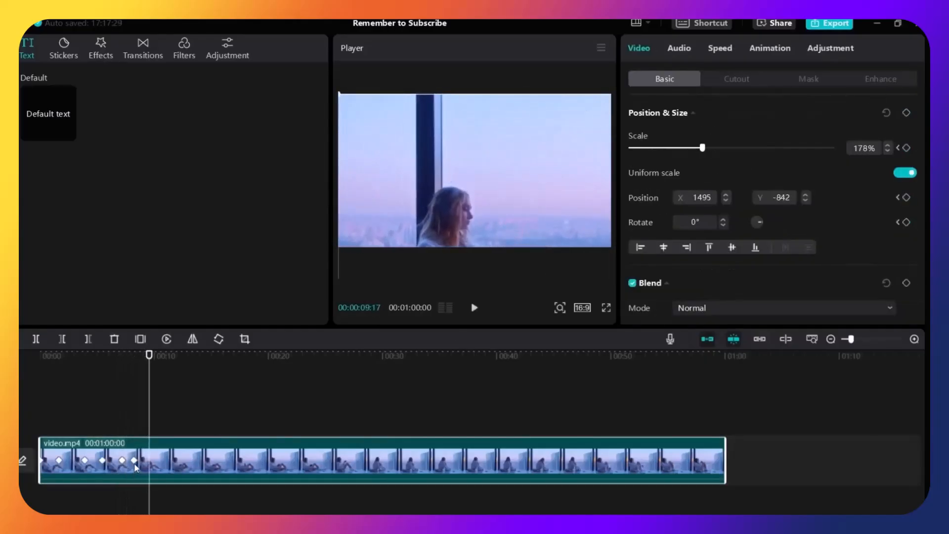
Check the video's last two keyframes and add a holding Position & Size keyframe at 00:00:18:02.
{"action": "left_click", "coordinate": [134, 460]}
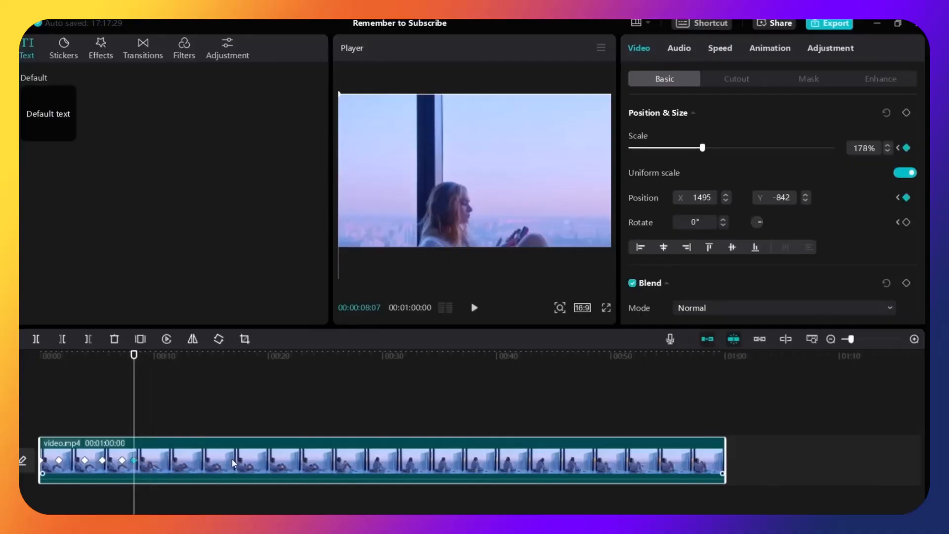
{"action": "left_click", "coordinate": [122, 460]}
{"action": "left_click", "coordinate": [135, 461]}
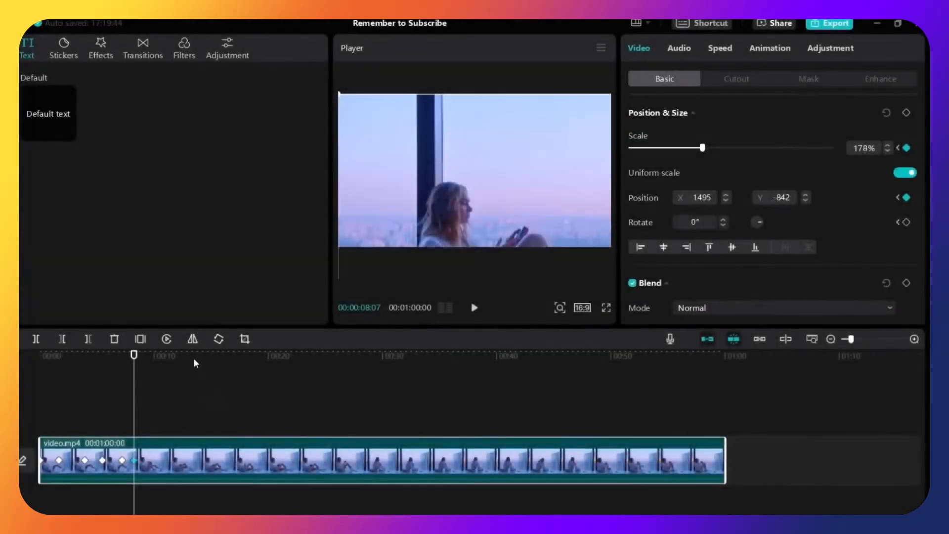
{"action": "left_click_drag", "start_coordinate": [196, 364], "coordinate": [246, 378]}
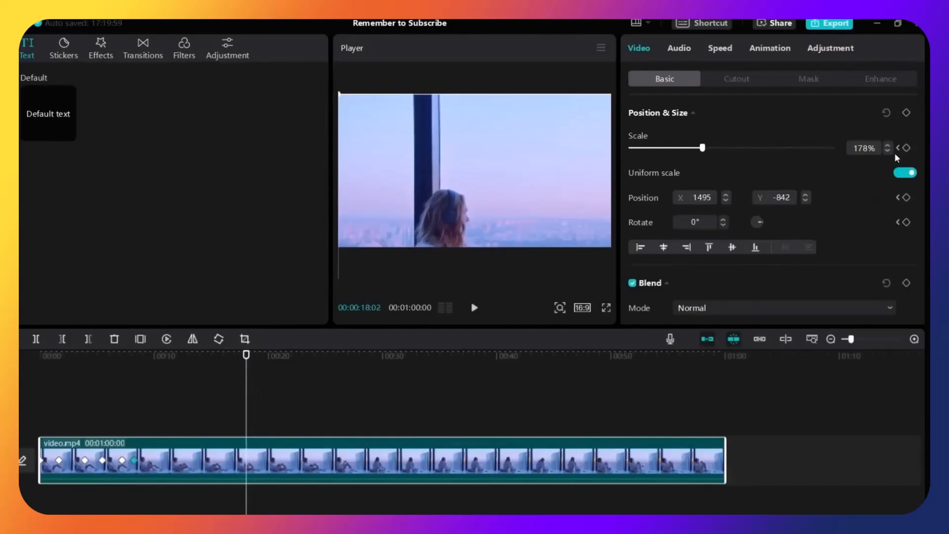
{"action": "left_click", "coordinate": [906, 112]}
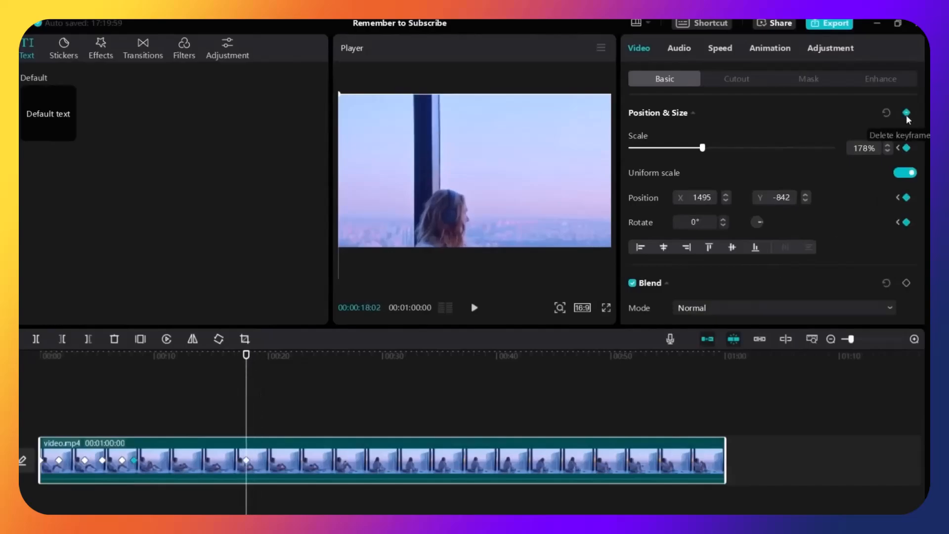
At 00:00:19:16, set the video's scale back to 100%.
{"action": "left_click", "coordinate": [263, 357]}
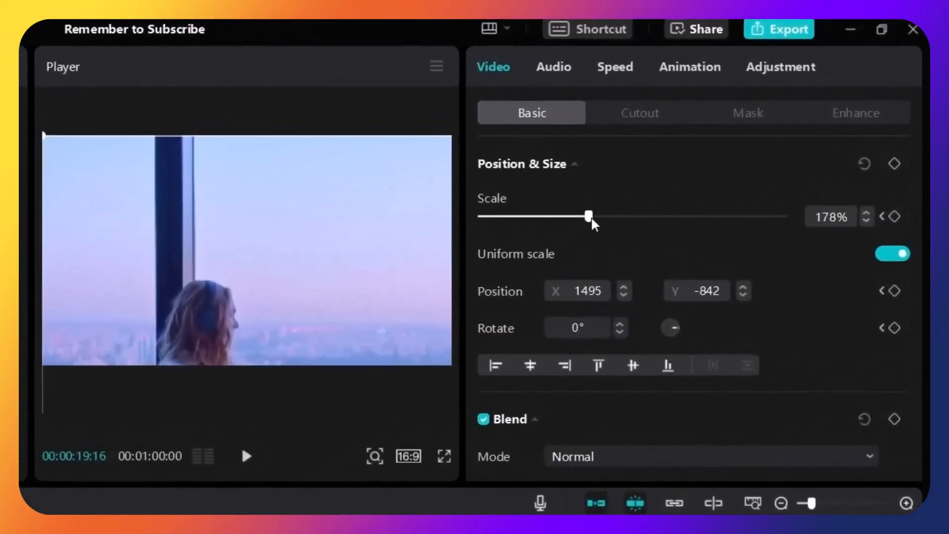
{"action": "left_click_drag", "start_coordinate": [590, 218], "coordinate": [560, 218]}
{"action": "double_click", "coordinate": [833, 218]}
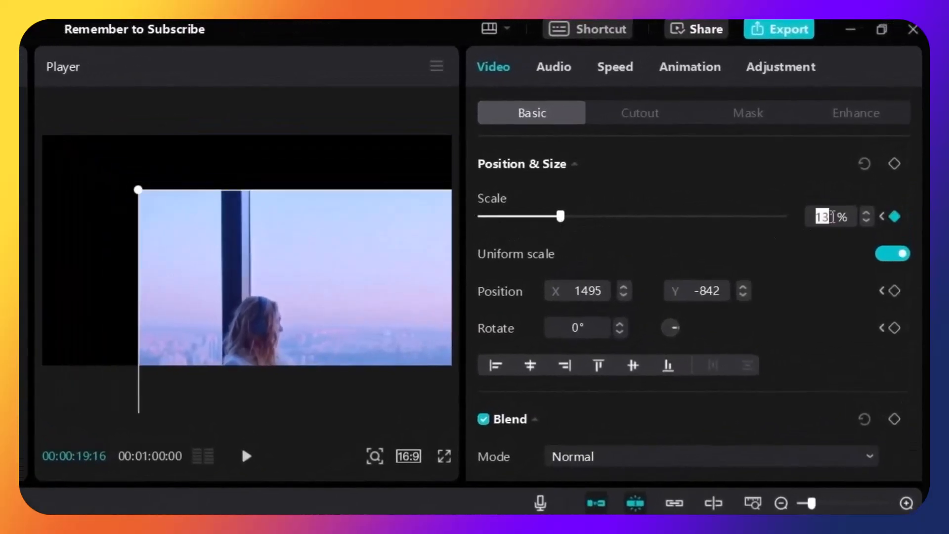
{"action": "type", "text": "100"}
{"action": "left_click", "coordinate": [817, 267]}
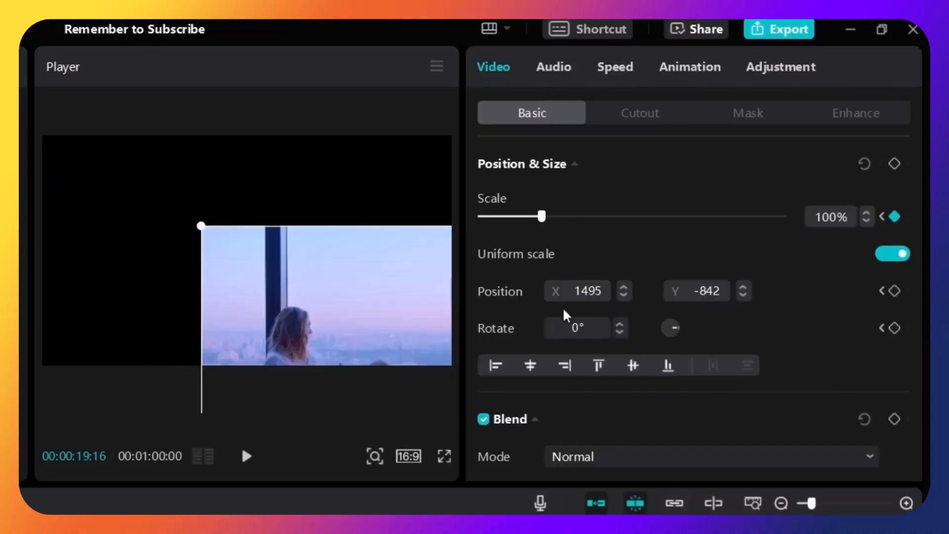
Reset the video's position to X 0, Y 0 at the same frame.
{"action": "double_click", "coordinate": [587, 292]}
{"action": "type", "text": "0"}
{"action": "key", "text": "Return"}
{"action": "double_click", "coordinate": [709, 291]}
{"action": "type", "text": "0"}
{"action": "key", "text": "Return"}
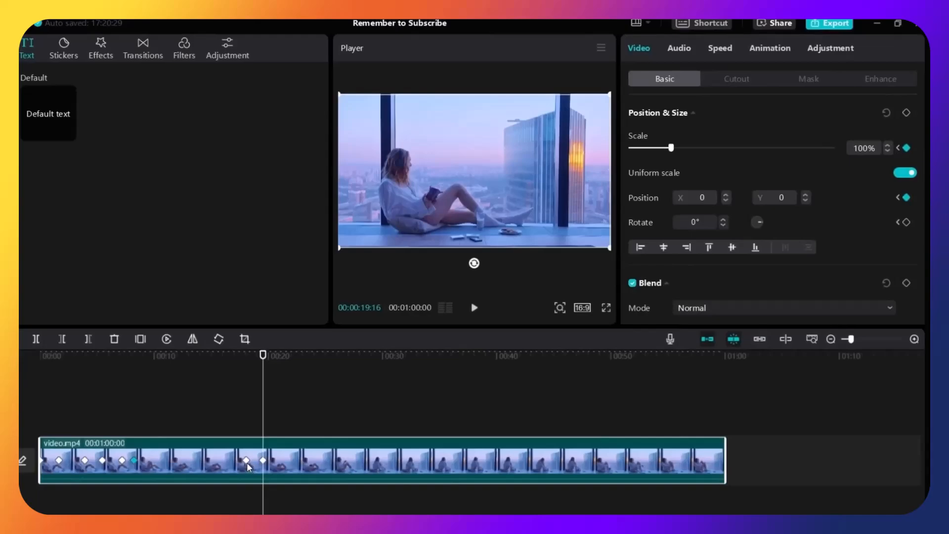
Compare the keyframes at 00:00:18:02 and 00:00:19:16 and play back the zoom-out between them.
{"action": "left_click", "coordinate": [247, 462]}
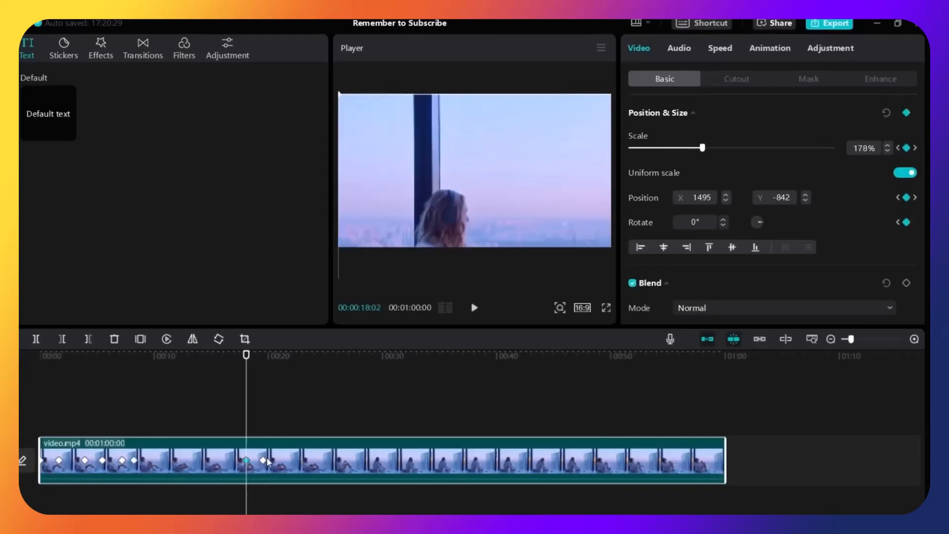
{"action": "left_click", "coordinate": [263, 461]}
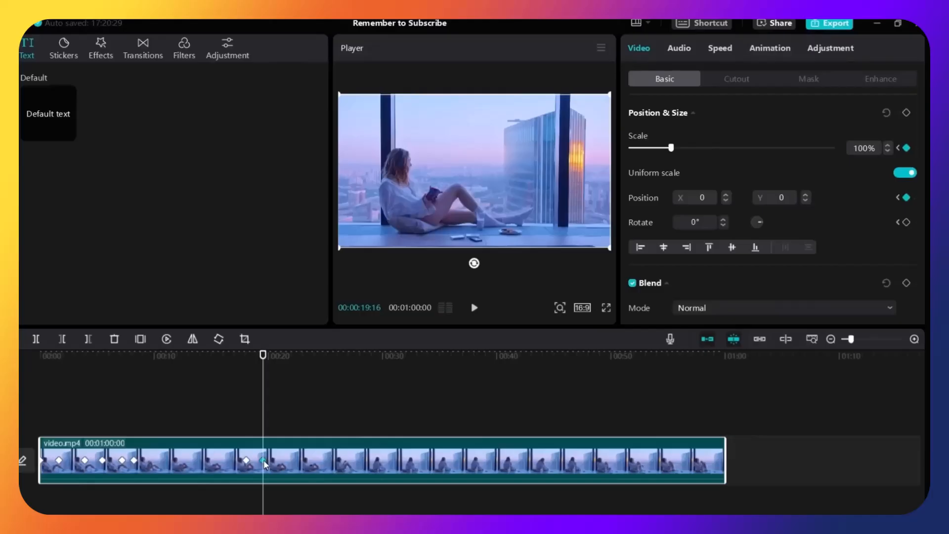
{"action": "left_click", "coordinate": [234, 420]}
{"action": "left_click", "coordinate": [307, 462]}
{"action": "key", "text": "space"}
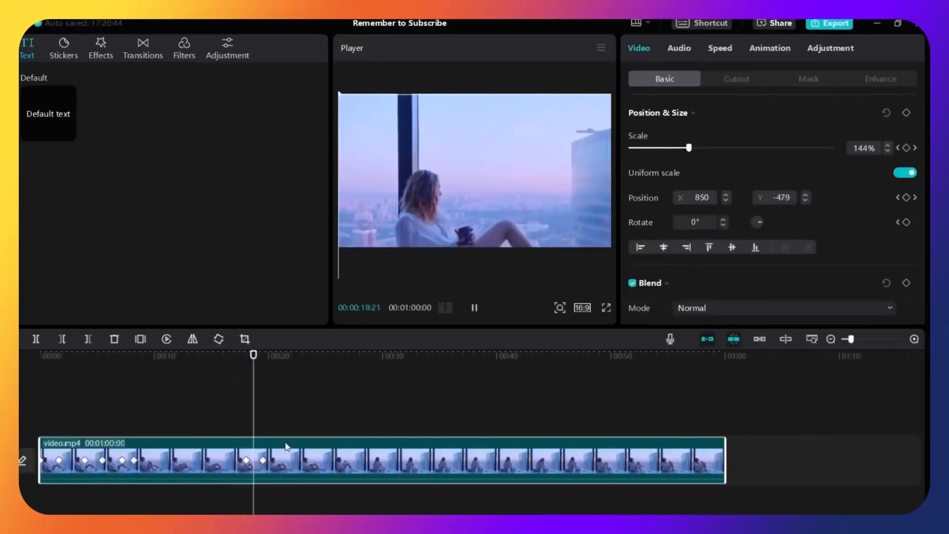
{"action": "key", "text": "space"}
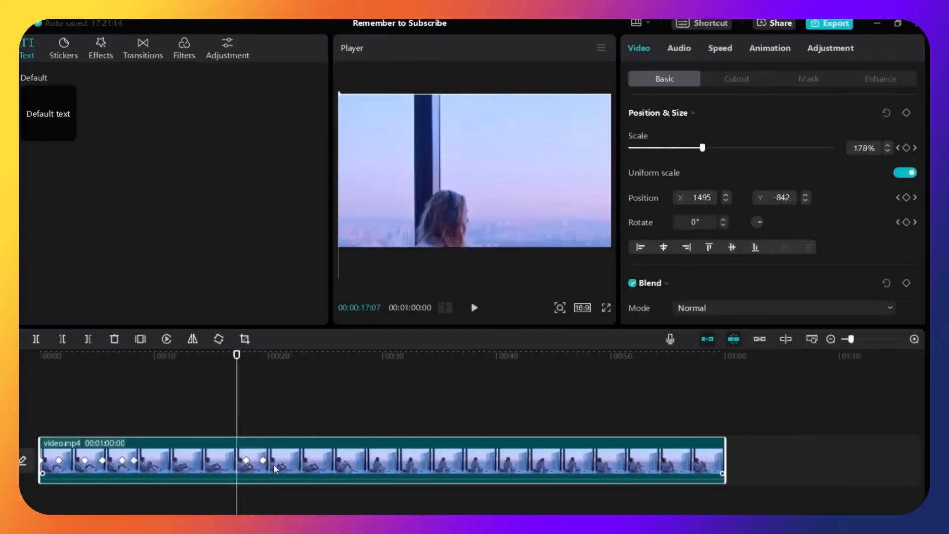
Slow the zoom-out by moving its last keyframe out to about 00:00:28 and play it back.
{"action": "left_click_drag", "start_coordinate": [264, 461], "coordinate": [361, 460]}
{"action": "left_click", "coordinate": [233, 433]}
{"action": "left_click", "coordinate": [292, 458]}
{"action": "key", "text": "space"}
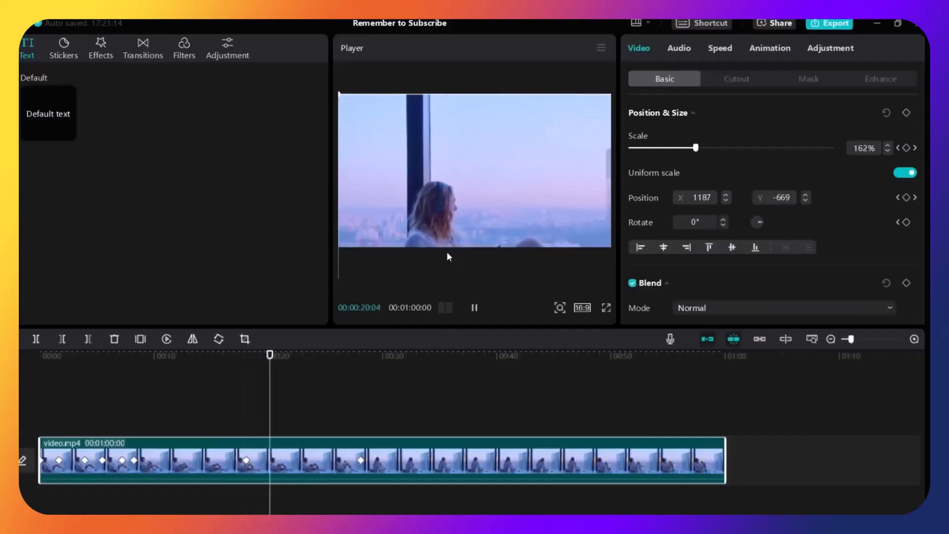
{"action": "key", "text": "space"}
Speed up the zoom-out by moving its last keyframe to about 00:00:19 and play it back.
{"action": "left_click_drag", "start_coordinate": [361, 461], "coordinate": [258, 462]}
{"action": "left_click", "coordinate": [234, 428]}
{"action": "key", "text": "space"}
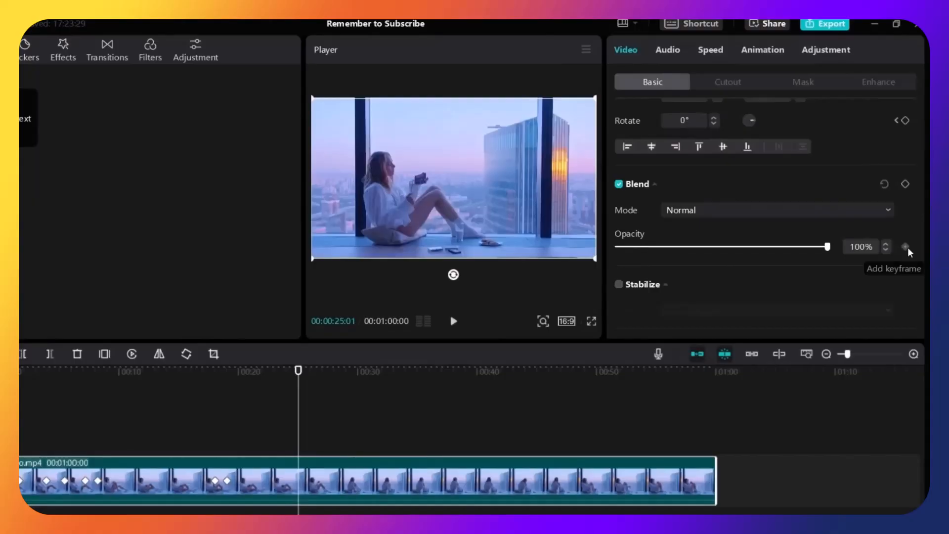
Fade the video to black with opacity keyframes of 100% at 00:00:25:01 and 0% at 00:00:27:09.
{"action": "left_click", "coordinate": [906, 247]}
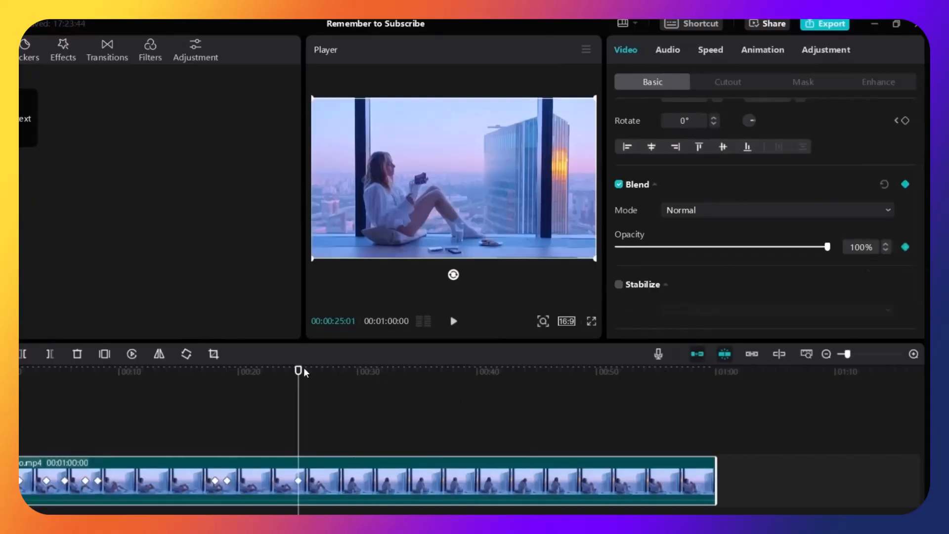
{"action": "left_click_drag", "start_coordinate": [300, 375], "coordinate": [326, 370]}
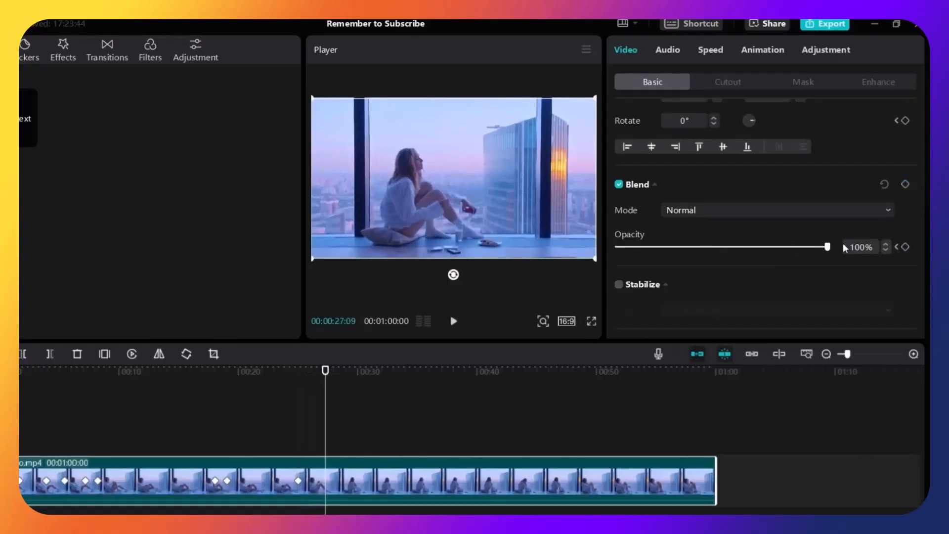
{"action": "left_click_drag", "start_coordinate": [829, 249], "coordinate": [614, 248]}
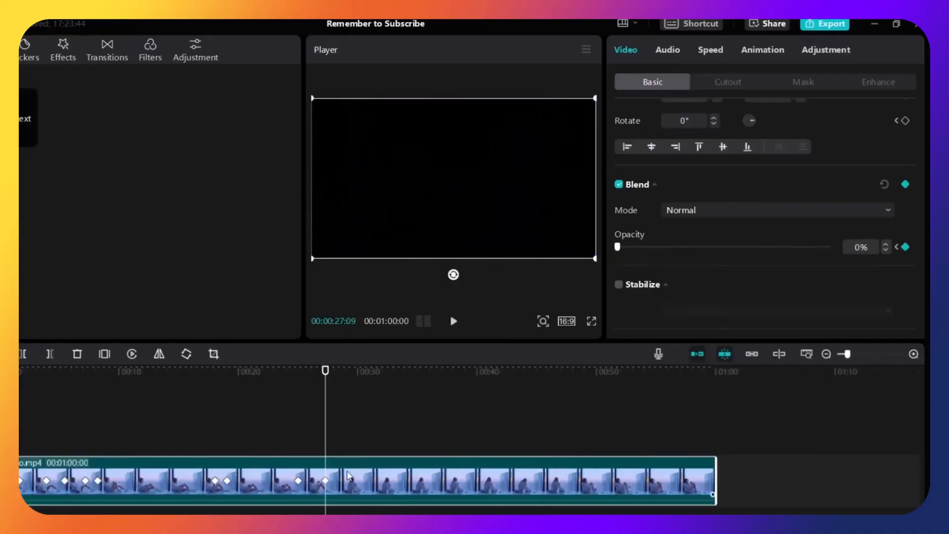
Examine the two opacity keyframes and scrub through the fade between them.
{"action": "left_click", "coordinate": [292, 451]}
{"action": "left_click", "coordinate": [309, 490]}
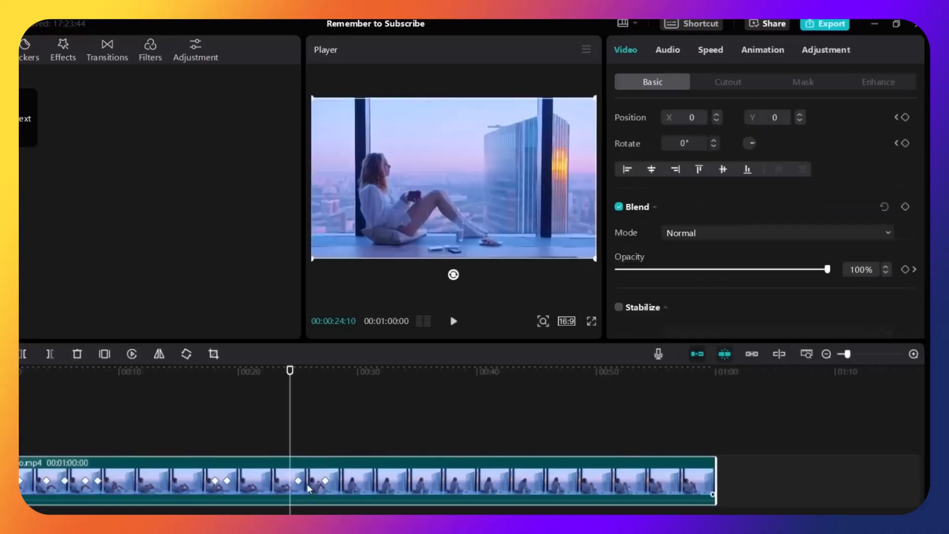
{"action": "left_click", "coordinate": [299, 483]}
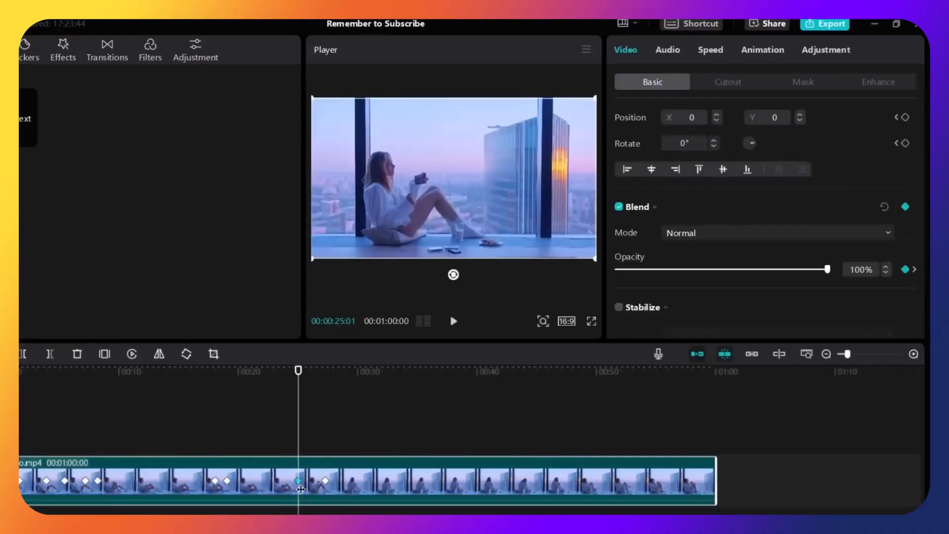
{"action": "left_click", "coordinate": [326, 481]}
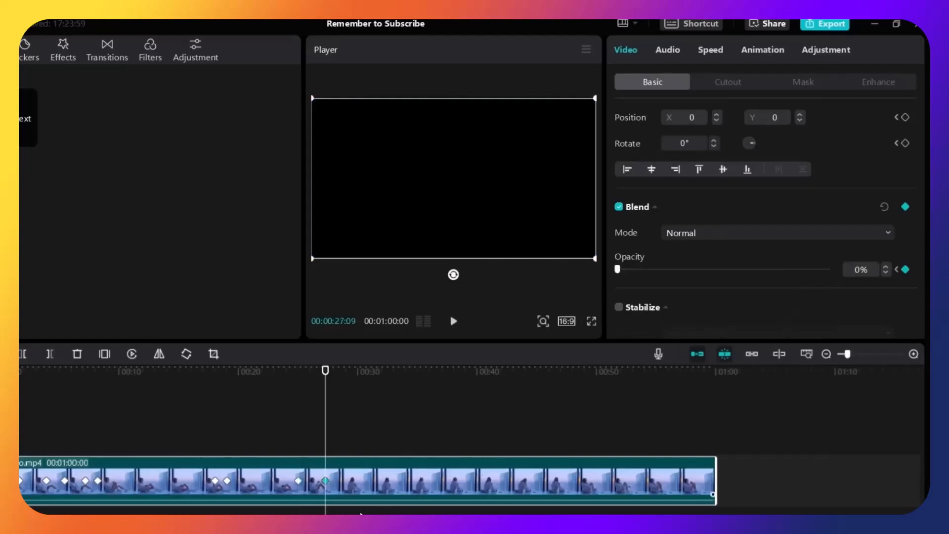
{"action": "left_click", "coordinate": [298, 480]}
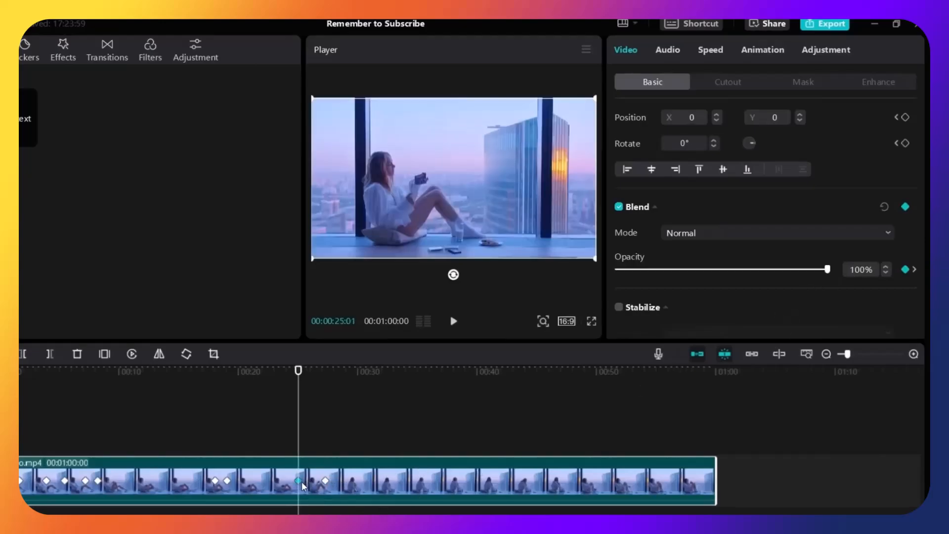
{"action": "key", "text": "Right"}
{"action": "key", "text": "Right"}
{"action": "key", "text": "Right"}
{"action": "key", "text": "Right"}
{"action": "key", "text": "Right"}
{"action": "key", "text": "Right"}
{"action": "left_click_drag", "start_coordinate": [302, 381], "coordinate": [324, 379]}
Play back the opacity fade from just before its first keyframe to past its last one.
{"action": "left_click", "coordinate": [273, 434]}
{"action": "left_click", "coordinate": [274, 472]}
{"action": "key", "text": "space"}
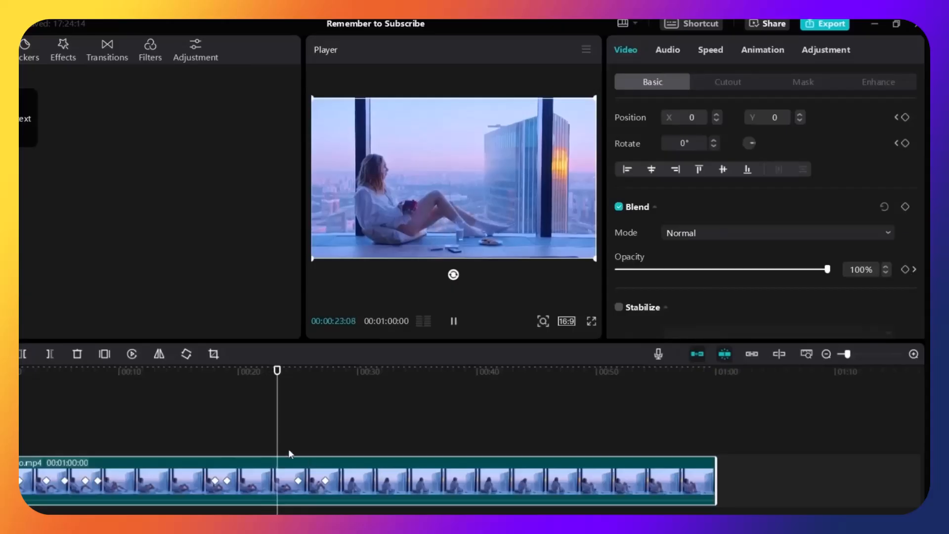
{"action": "left_click", "coordinate": [290, 451]}
{"action": "left_click", "coordinate": [345, 478]}
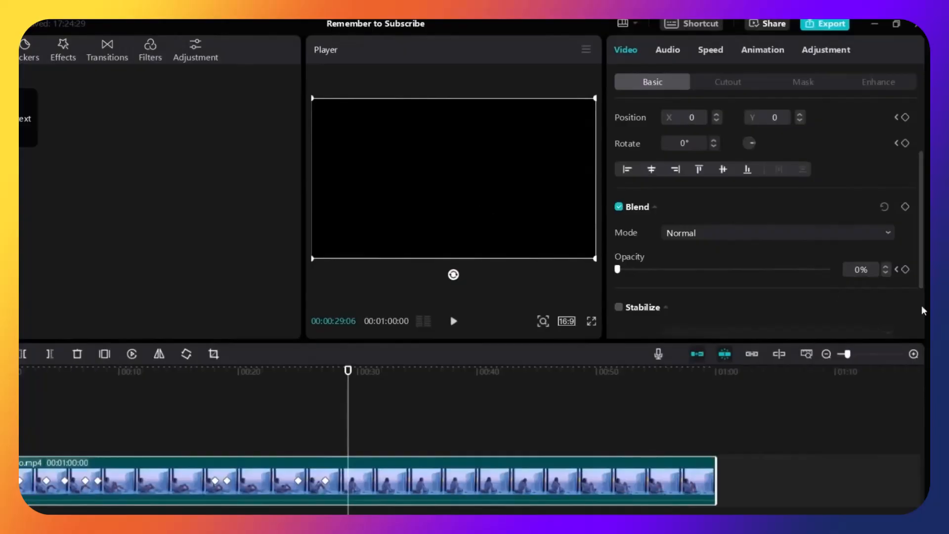
Fade the video back in with opacity keyframes of 0% at 00:00:29:06 and 100% at 00:00:30:18.
{"action": "left_click", "coordinate": [905, 269]}
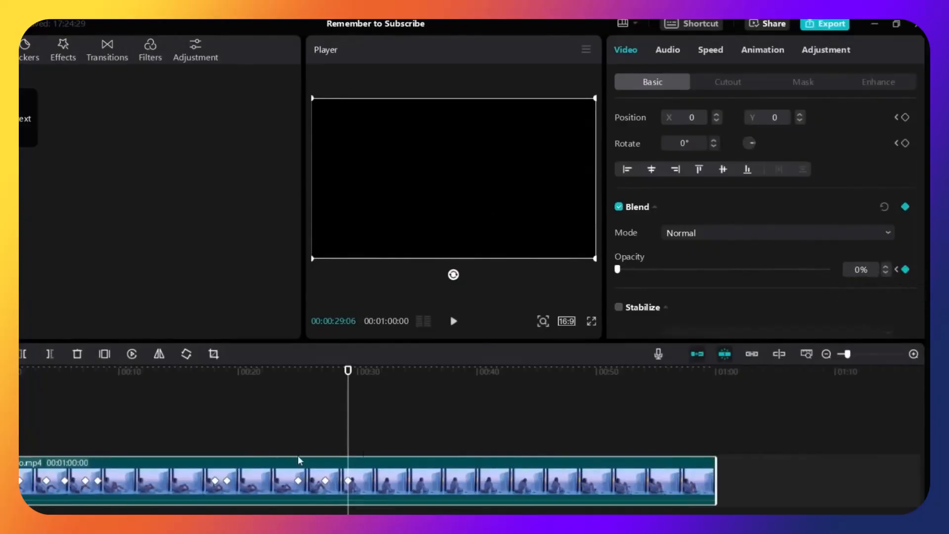
{"action": "left_click_drag", "start_coordinate": [349, 385], "coordinate": [364, 371]}
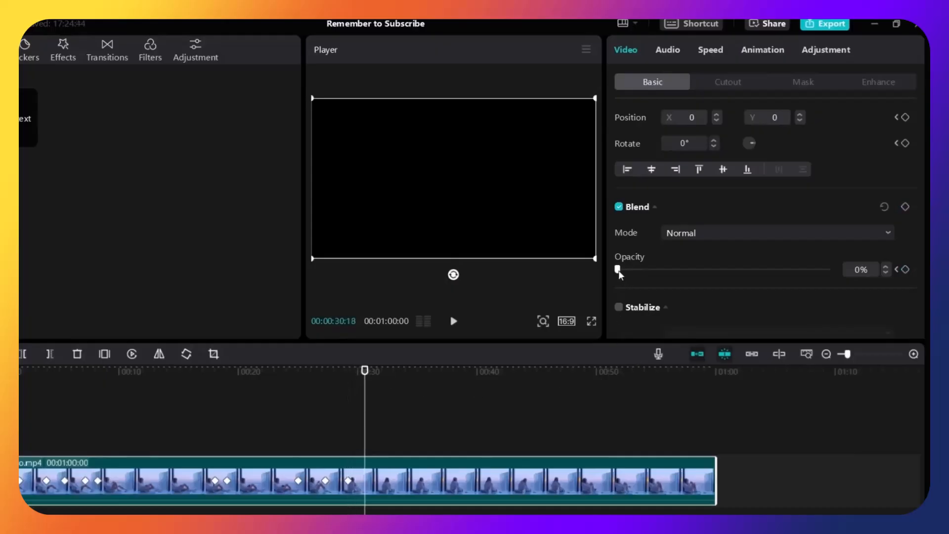
{"action": "left_click_drag", "start_coordinate": [621, 272], "coordinate": [846, 275]}
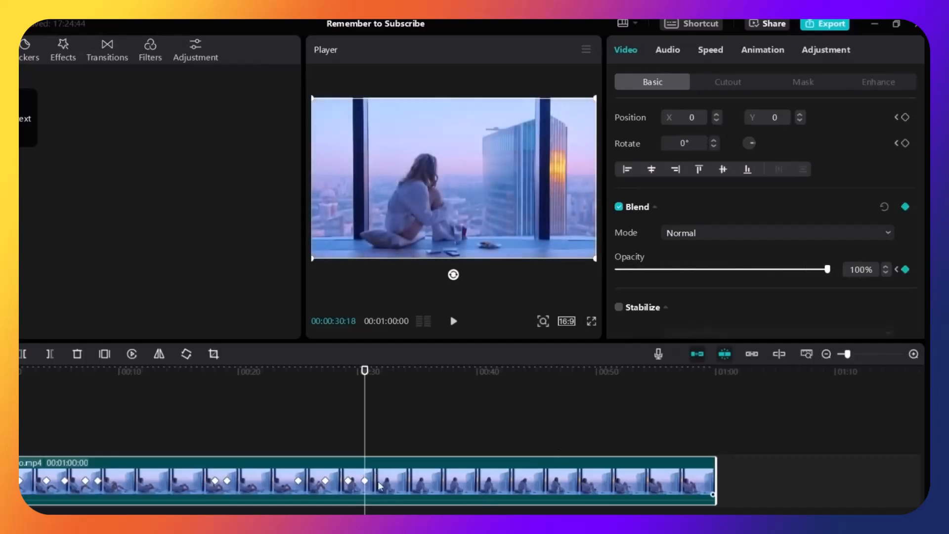
Play back the opacity fade-in from just before its first keyframe to past its last one.
{"action": "left_click", "coordinate": [339, 446]}
{"action": "left_click", "coordinate": [416, 484]}
{"action": "key", "text": "space"}
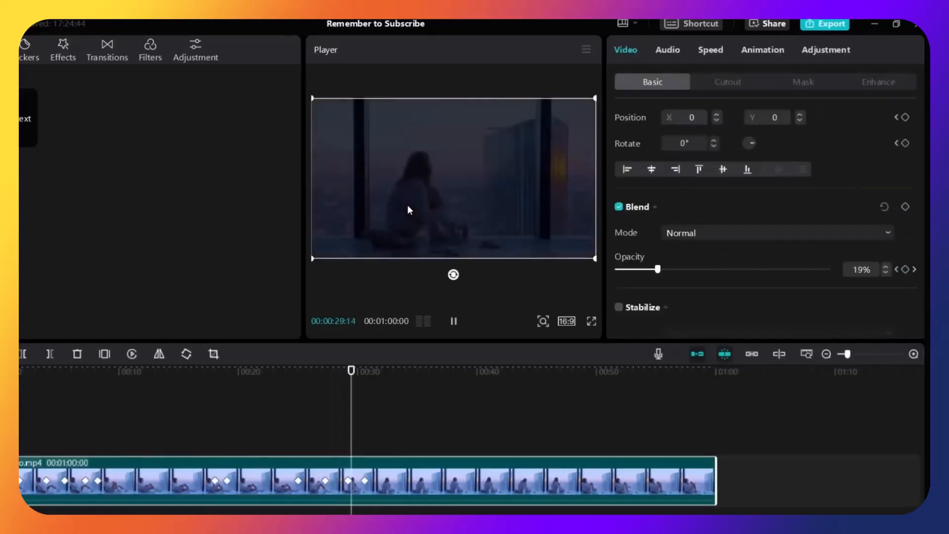
{"action": "key", "text": "space"}
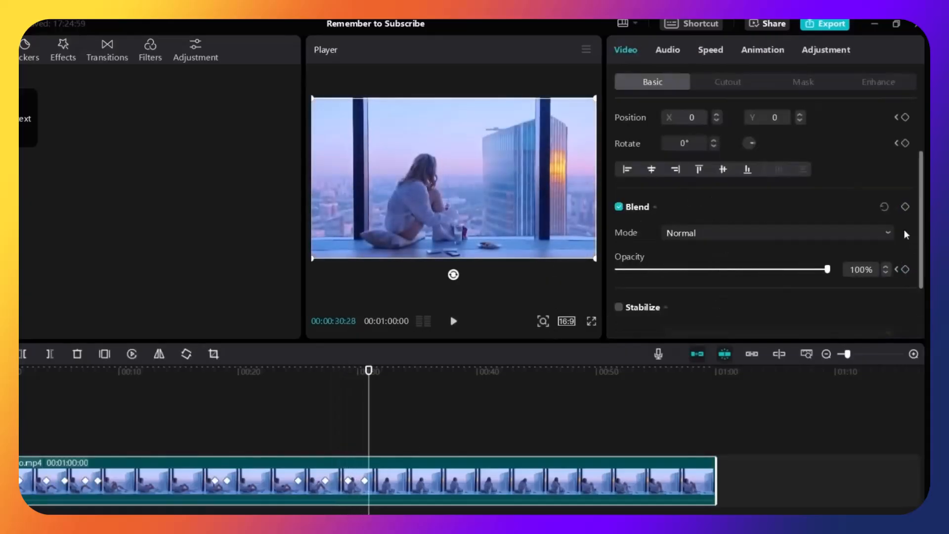
{"action": "scroll", "coordinate": [907, 234], "scroll_direction": "up", "scroll_amount": 3}
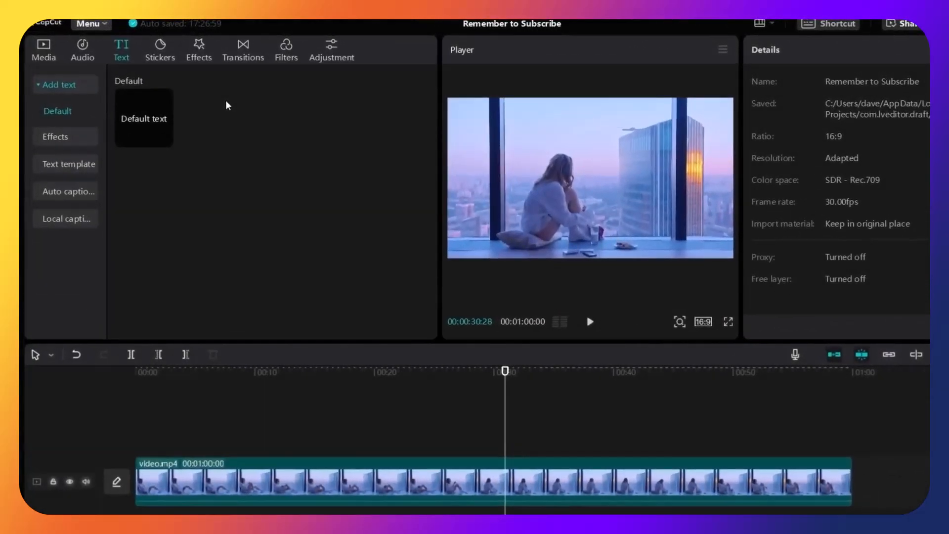
Add the Blur video effect from the Lens category above the video at about 00:00:41.
{"action": "left_click", "coordinate": [199, 51]}
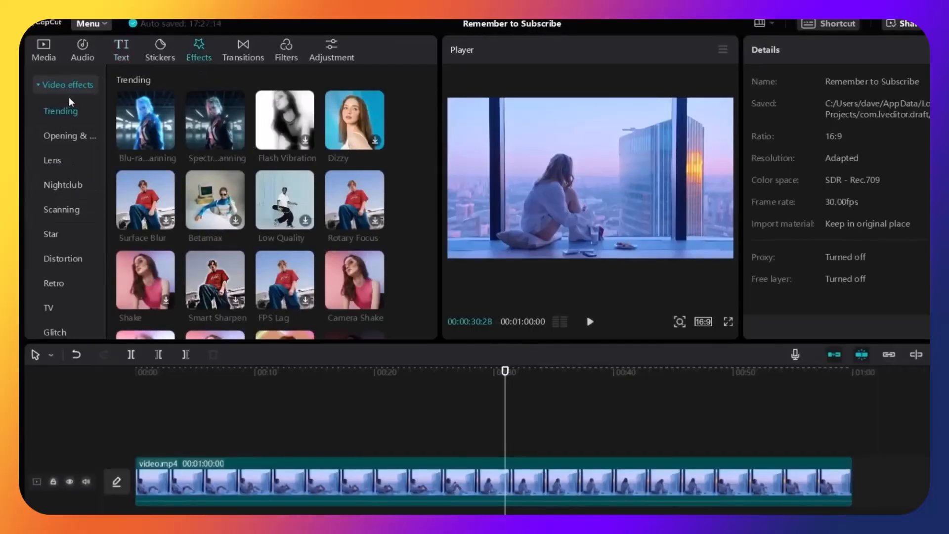
{"action": "left_click", "coordinate": [54, 162]}
{"action": "scroll", "coordinate": [365, 213], "scroll_direction": "down", "scroll_amount": 4}
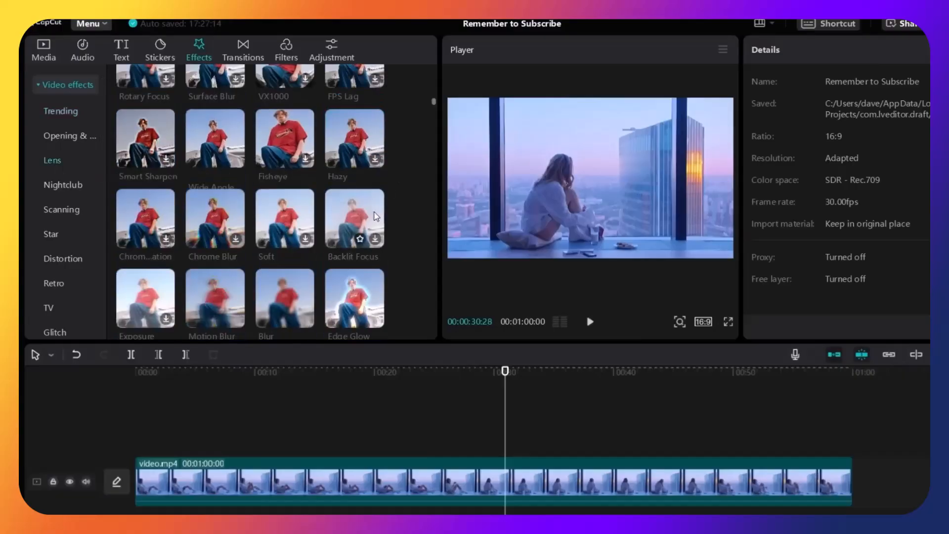
{"action": "left_click_drag", "start_coordinate": [284, 187], "coordinate": [630, 450]}
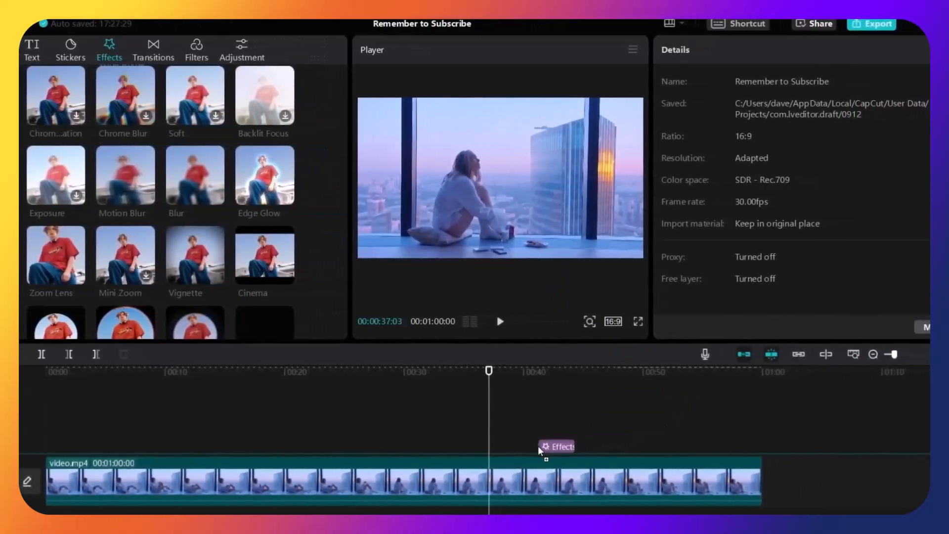
{"action": "left_click_drag", "start_coordinate": [539, 449], "coordinate": [540, 451]}
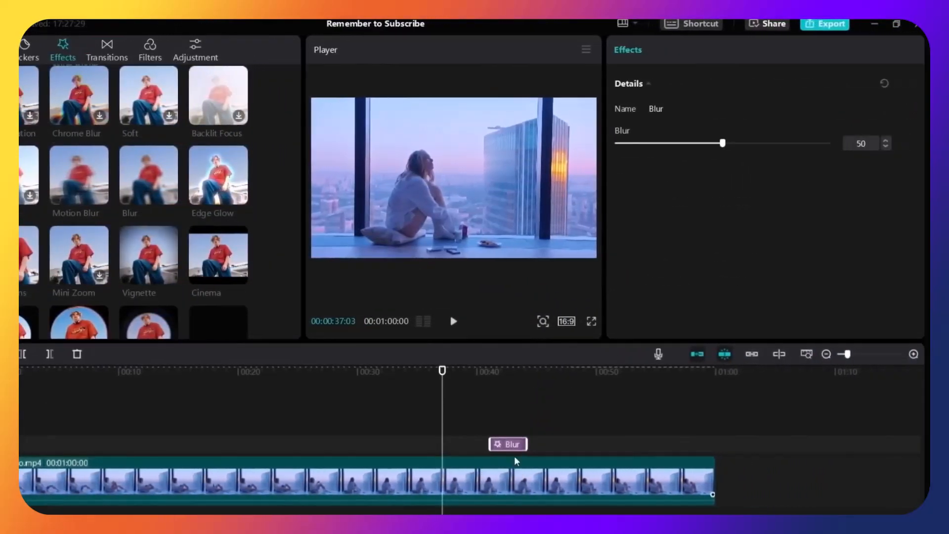
Extend the Blur effect's end to about 00:00:49, checking its look at 00:00:41:25.
{"action": "left_click", "coordinate": [482, 376]}
{"action": "left_click_drag", "start_coordinate": [481, 372], "coordinate": [498, 374]}
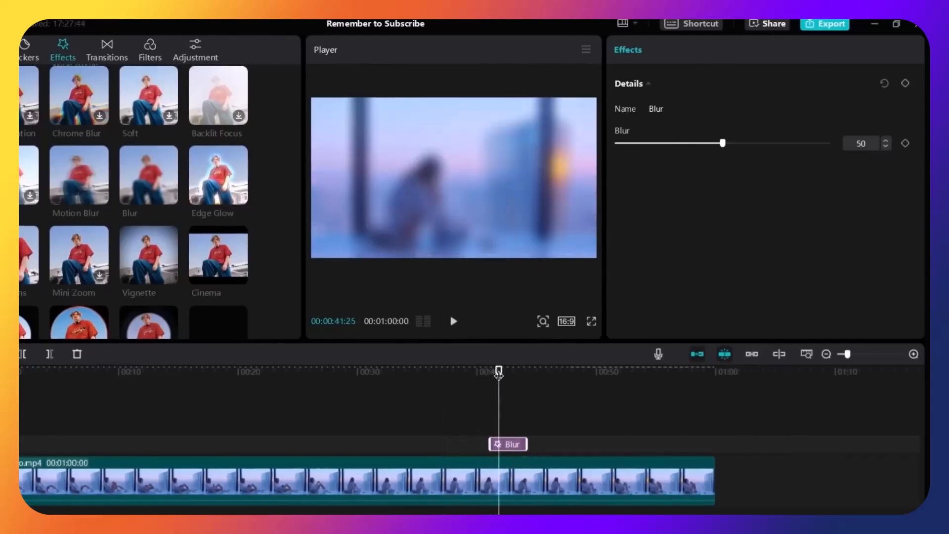
{"action": "left_click_drag", "start_coordinate": [526, 444], "coordinate": [585, 444]}
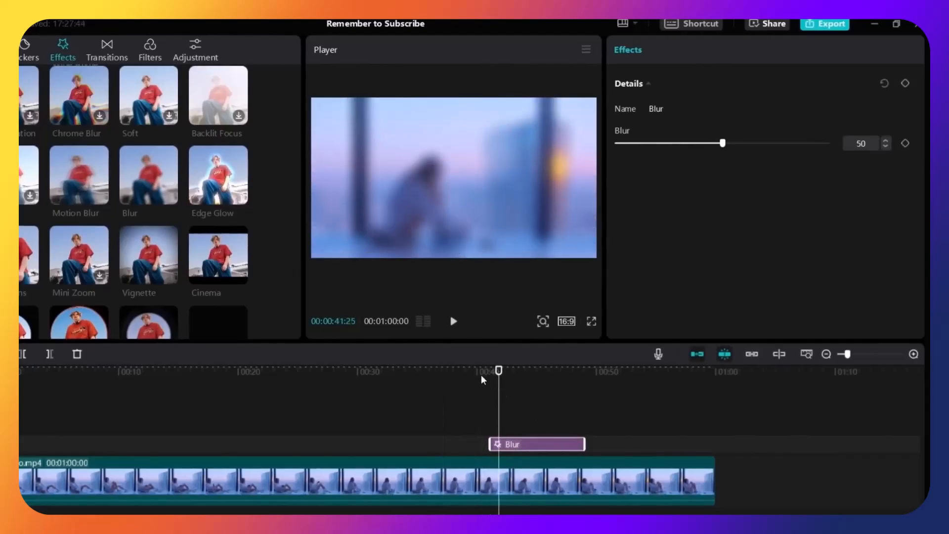
Play back the start of the Blur effect several times from just before it begins.
{"action": "left_click", "coordinate": [480, 378]}
{"action": "left_click", "coordinate": [451, 322]}
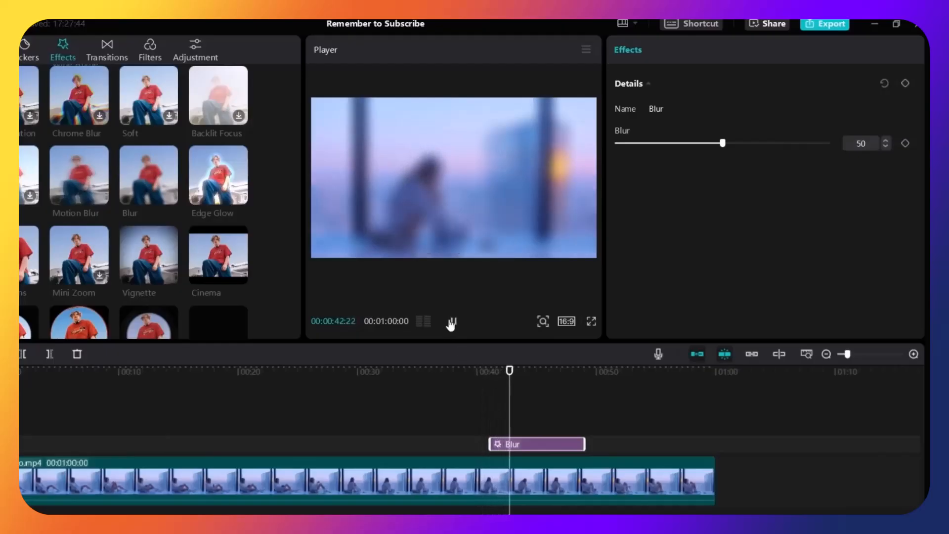
{"action": "left_click", "coordinate": [480, 379]}
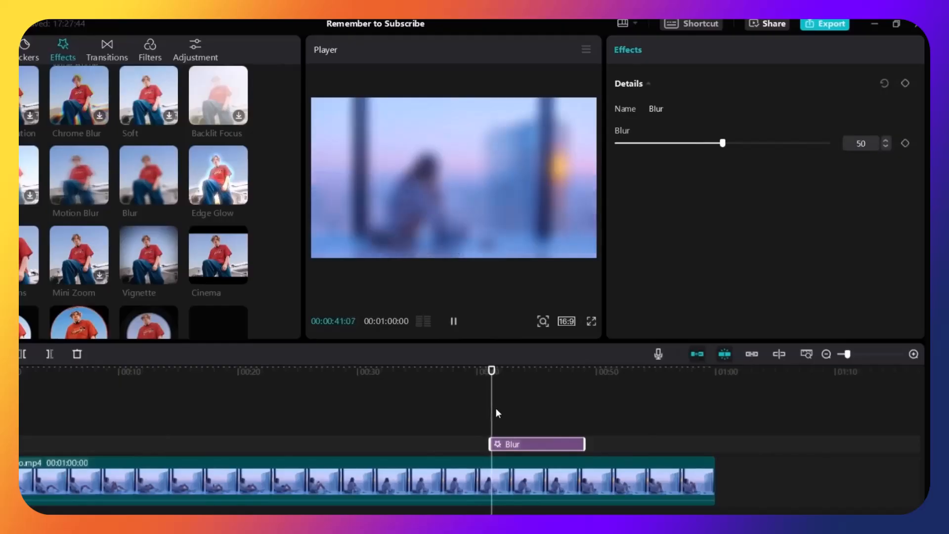
{"action": "key", "text": "space"}
{"action": "left_click", "coordinate": [486, 378]}
{"action": "key", "text": "space"}
{"action": "key", "text": "space"}
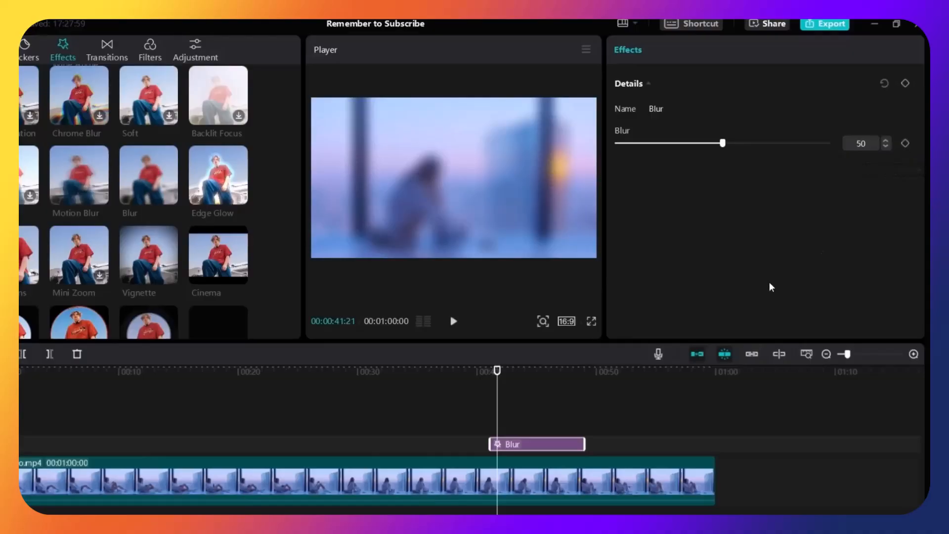
Animate the Blur effect with blur keyframes of 0 at 00:00:41:04 and 30 at 00:00:42:25.
{"action": "mouse_move", "coordinate": [493, 378]}
{"action": "left_mouse_down"}
{"action": "mouse_move", "coordinate": [485, 378]}
{"action": "mouse_move", "coordinate": [506, 377]}
{"action": "mouse_move", "coordinate": [490, 377]}
{"action": "left_mouse_up"}
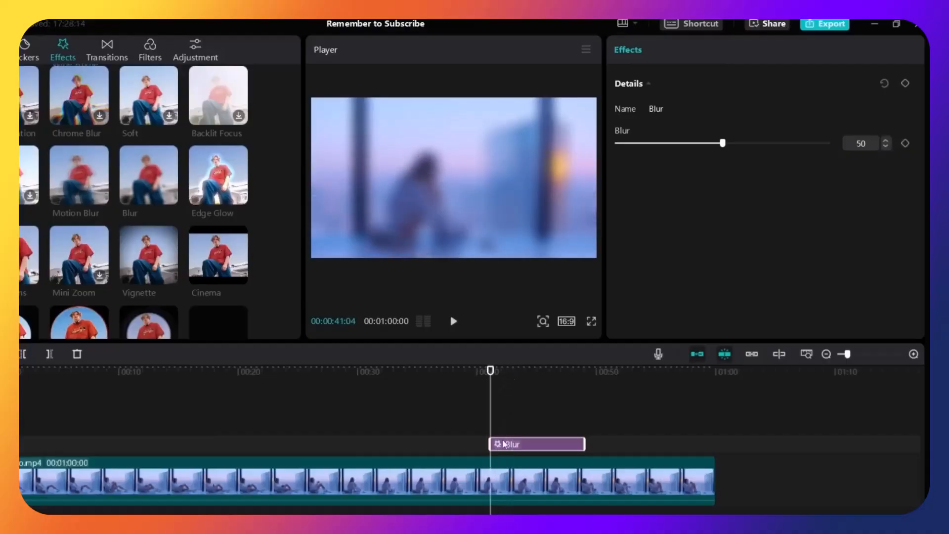
{"action": "left_click", "coordinate": [905, 144]}
{"action": "left_click_drag", "start_coordinate": [723, 145], "coordinate": [603, 151]}
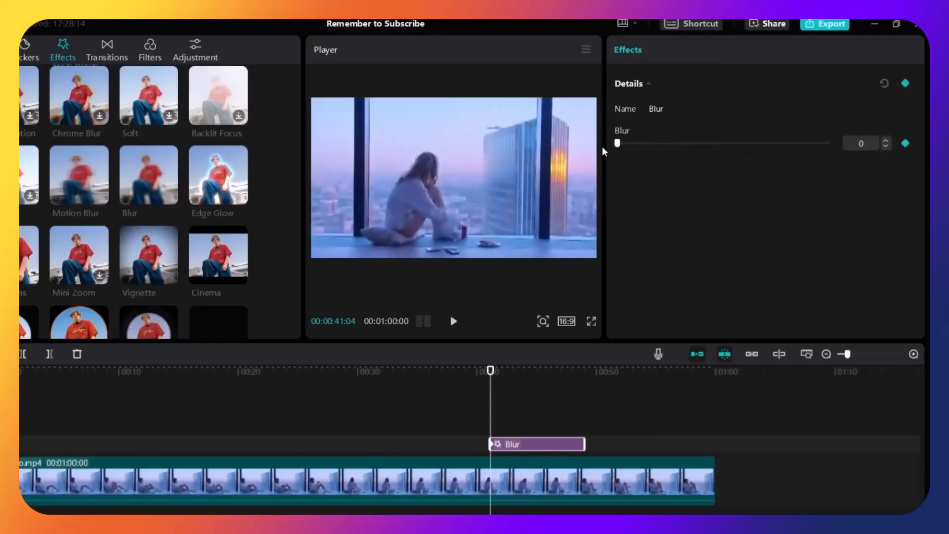
{"action": "left_click_drag", "start_coordinate": [492, 371], "coordinate": [510, 374]}
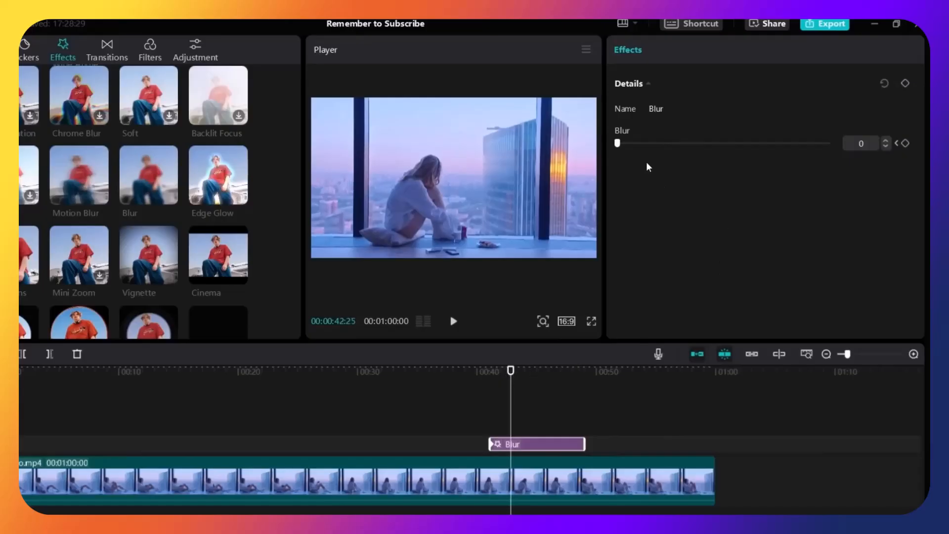
{"action": "left_click_drag", "start_coordinate": [619, 144], "coordinate": [682, 167]}
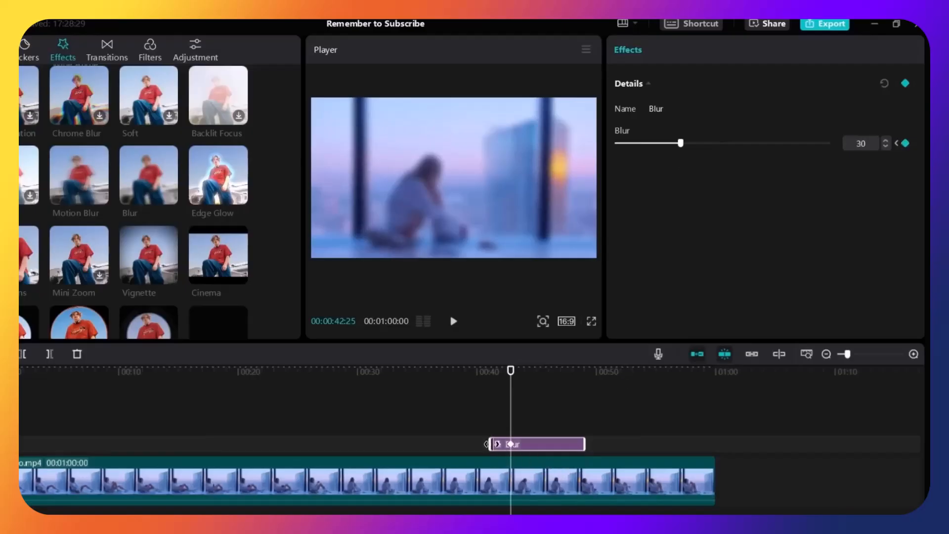
Examine the values at and between the two blur keyframes and play back the gradual blur.
{"action": "left_click", "coordinate": [495, 444]}
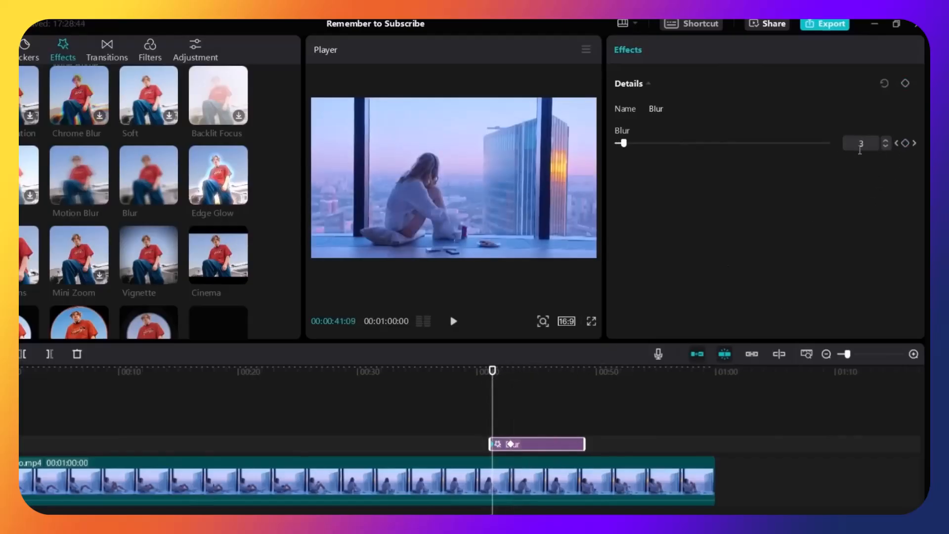
{"action": "left_click_drag", "start_coordinate": [491, 369], "coordinate": [502, 370]}
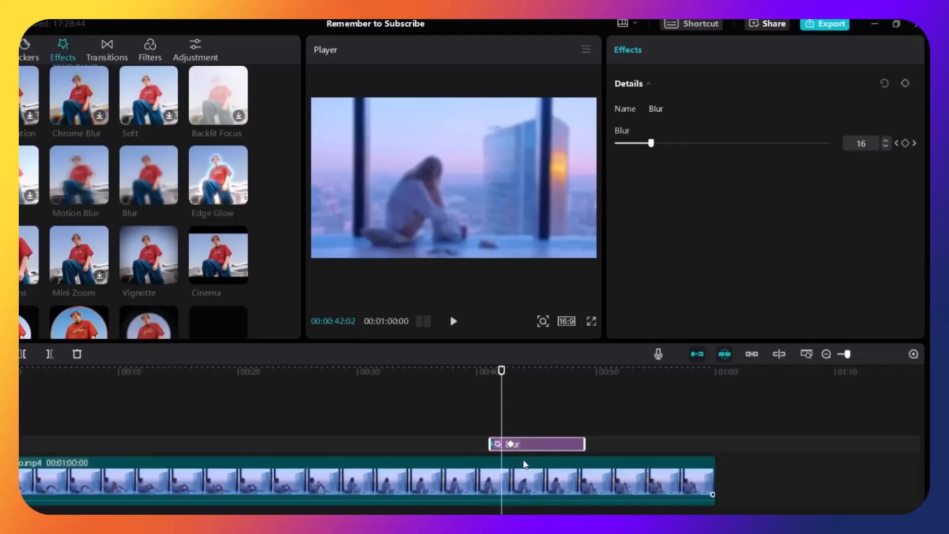
{"action": "left_click", "coordinate": [511, 443]}
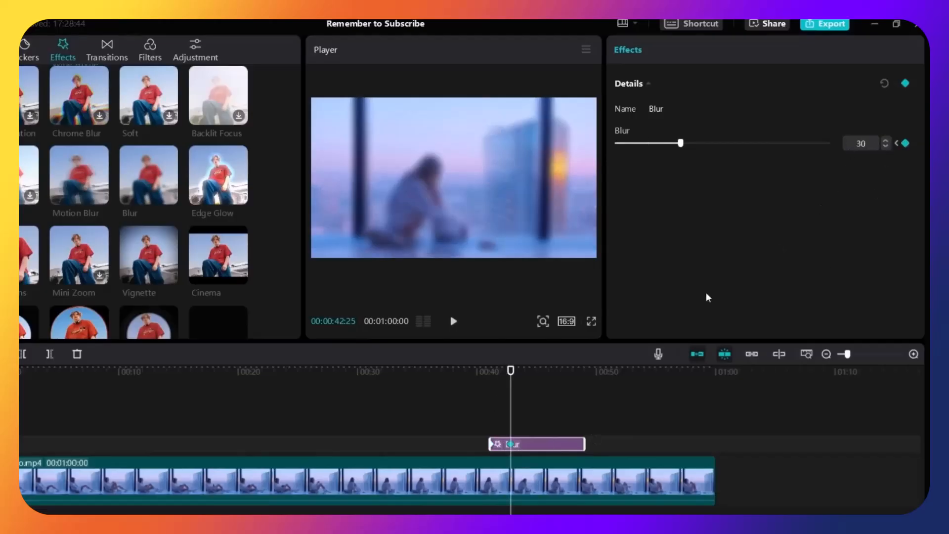
{"action": "left_click", "coordinate": [480, 407]}
{"action": "key", "text": "space"}
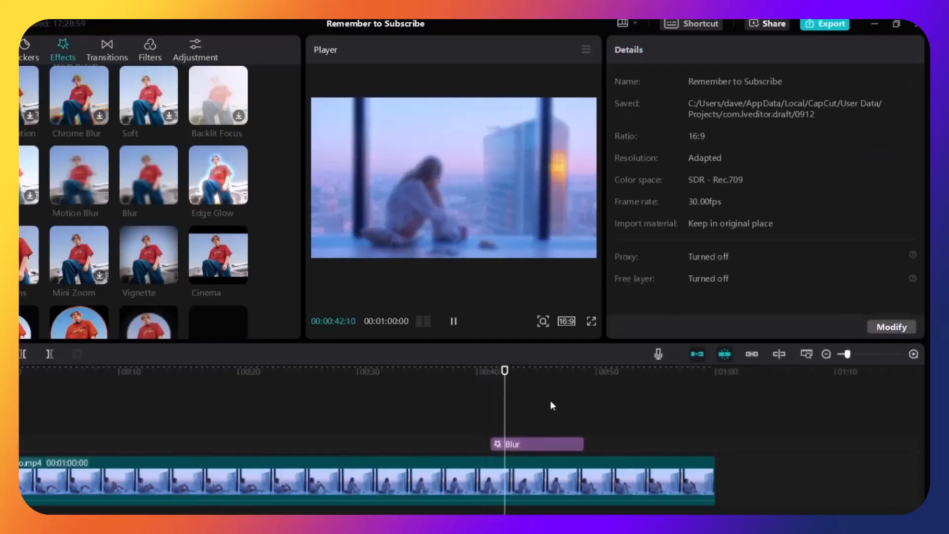
{"action": "key", "text": "space"}
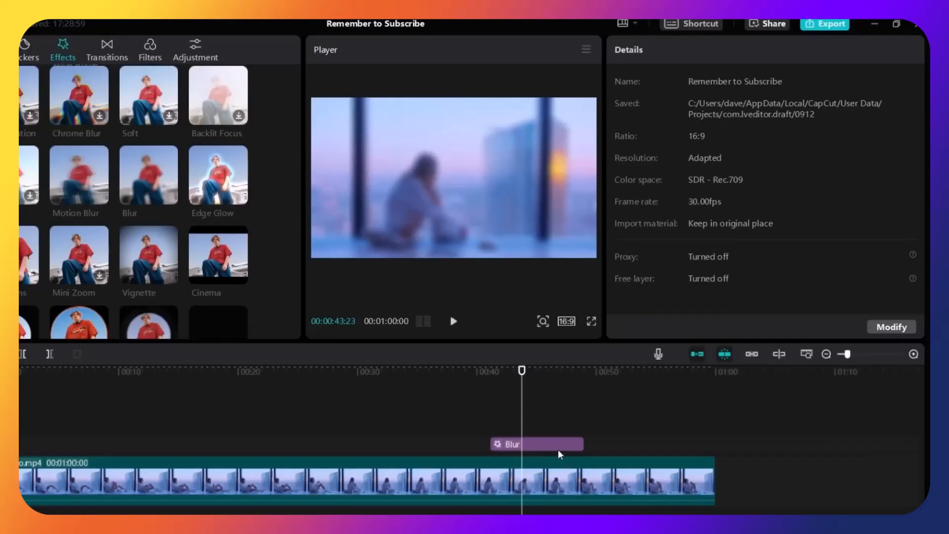
Reset the Blur effect's settings to their defaults and play back its start without keyframes.
{"action": "left_click", "coordinate": [583, 440]}
{"action": "left_click", "coordinate": [885, 84]}
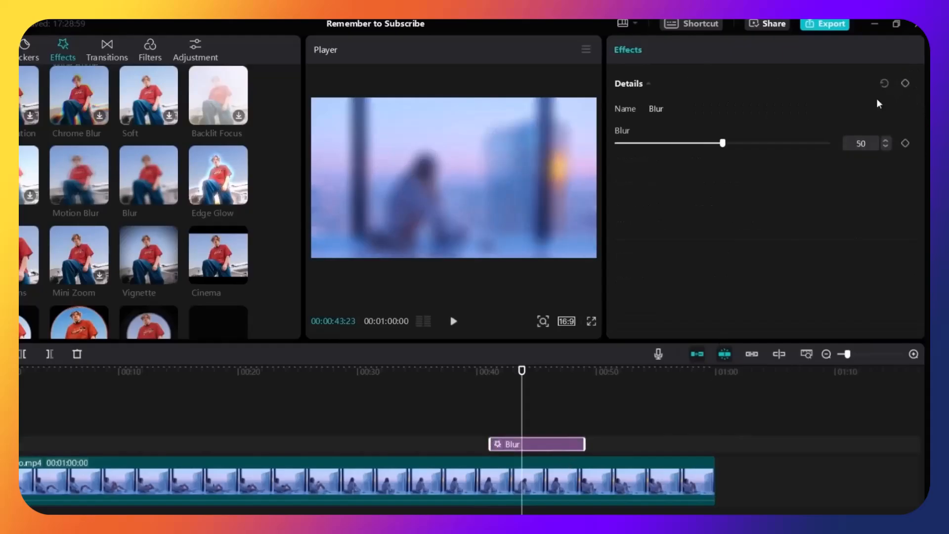
{"action": "left_click", "coordinate": [483, 426]}
{"action": "key", "text": "space"}
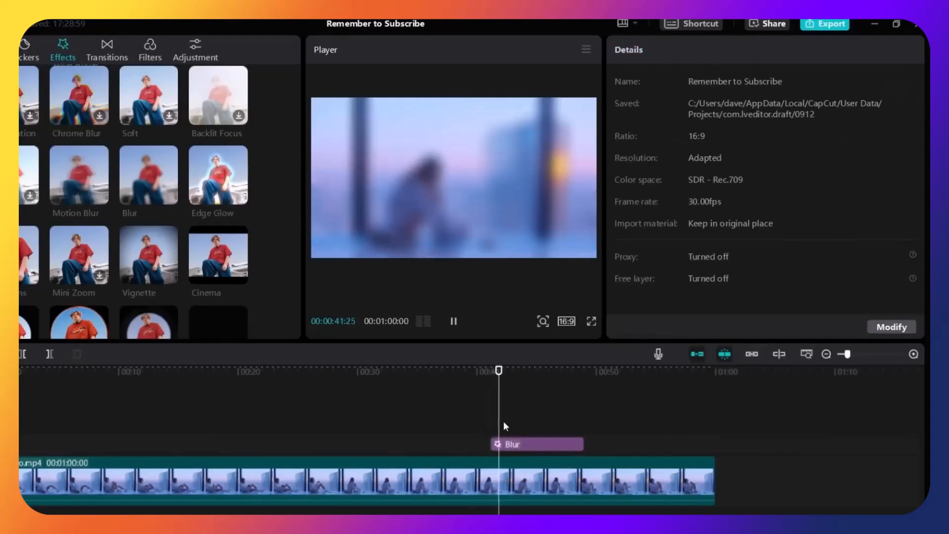
{"action": "key", "text": "space"}
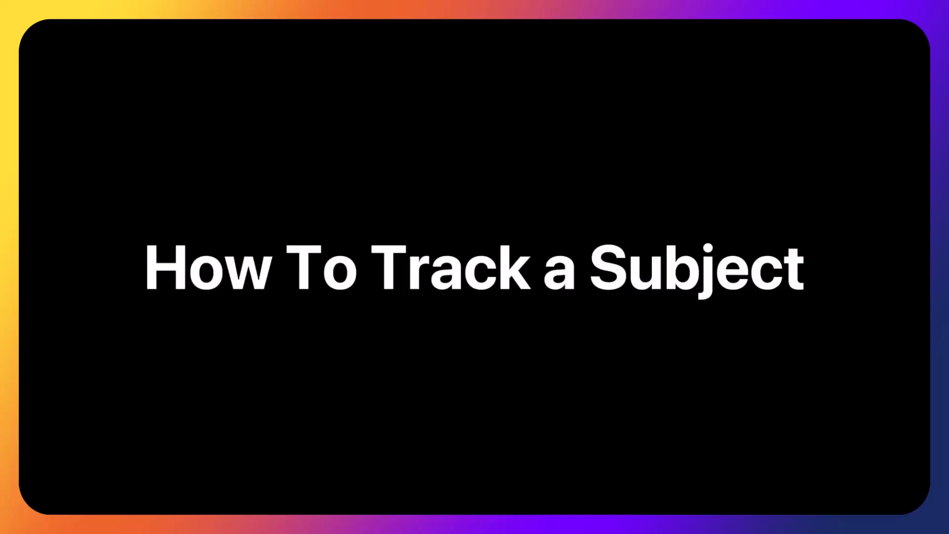
Play the opening seconds of video 2.mp4 to watch the subject move, and return to its start.
{"action": "left_click", "coordinate": [516, 281]}
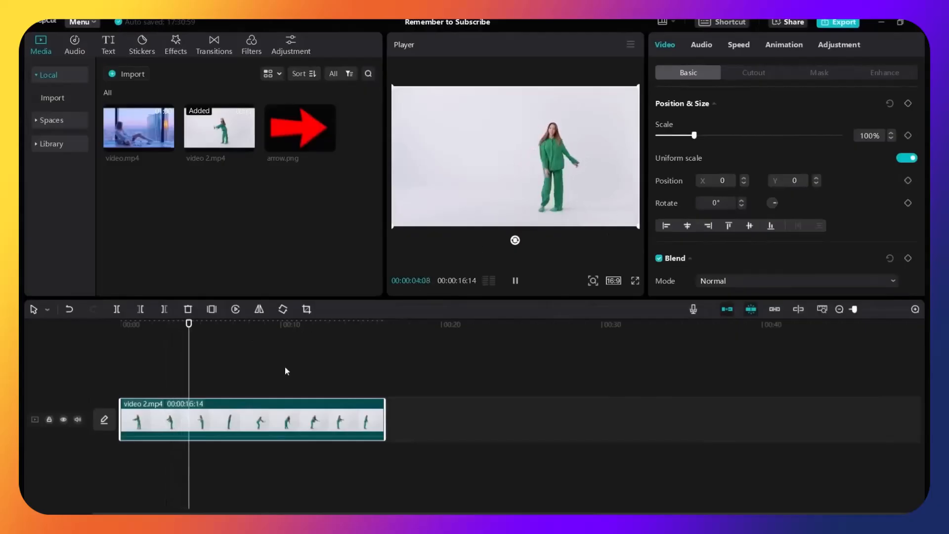
{"action": "key", "text": "space"}
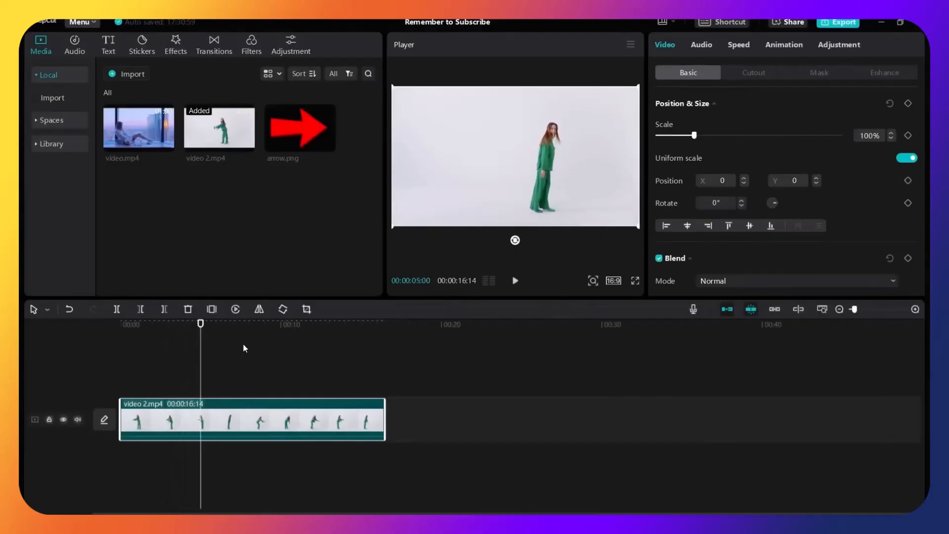
{"action": "key", "text": "Home"}
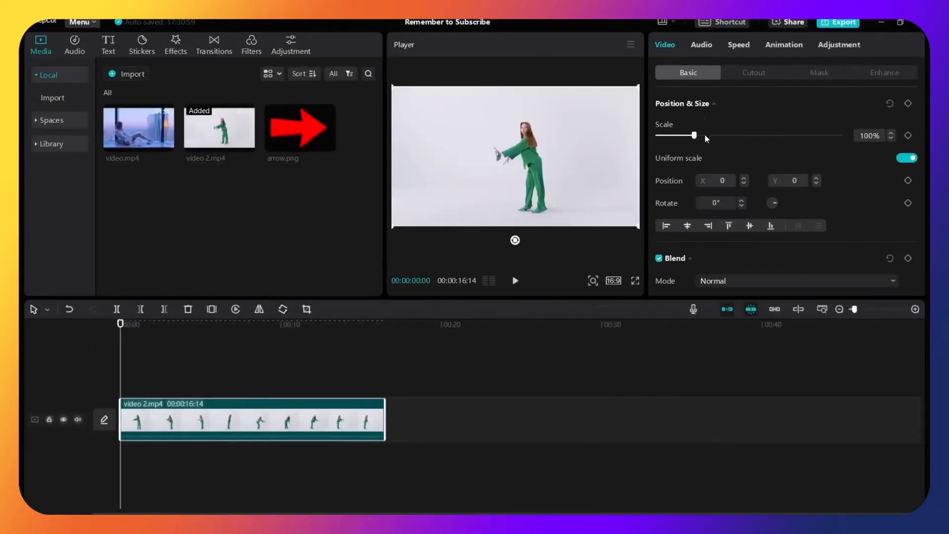
Keyframe video 2.mp4's position and size at its start, scale it to 132% at 00:00:00:13 and centre the woman in the frame.
{"action": "left_click", "coordinate": [908, 103]}
{"action": "left_click_drag", "start_coordinate": [131, 325], "coordinate": [132, 322]}
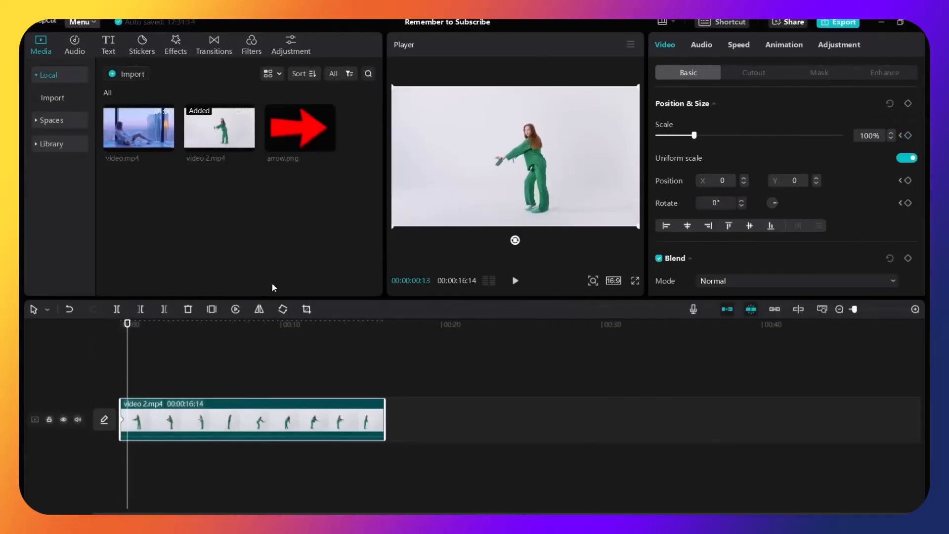
{"action": "mouse_move", "coordinate": [694, 136]}
{"action": "left_mouse_down"}
{"action": "mouse_move", "coordinate": [713, 138]}
{"action": "mouse_move", "coordinate": [705, 136]}
{"action": "left_mouse_up"}
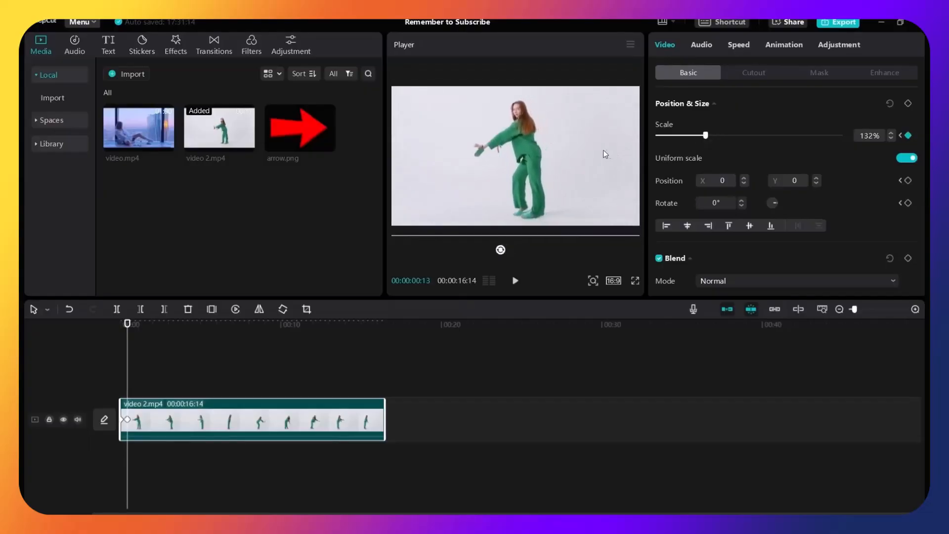
{"action": "left_click_drag", "start_coordinate": [598, 148], "coordinate": [594, 147]}
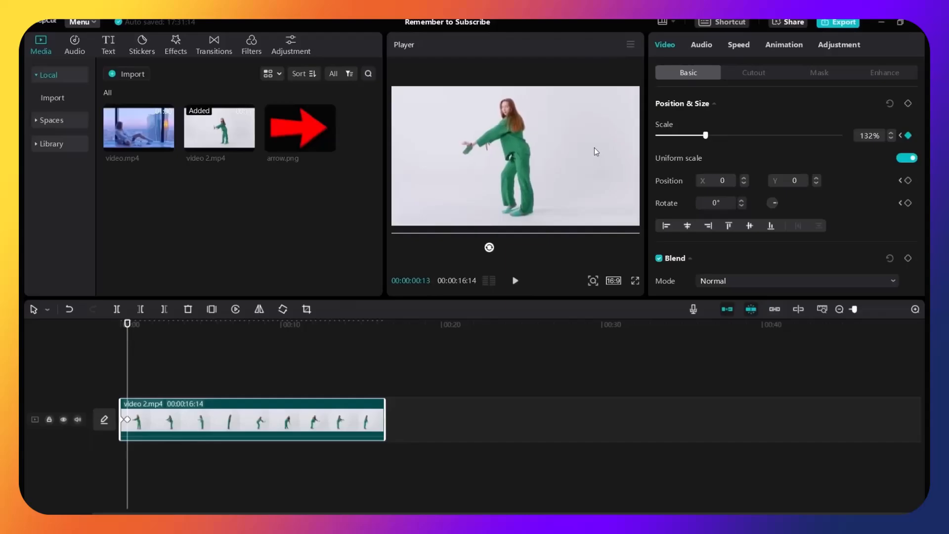
Play back video 2.mp4 in full and again from its start to check how the woman drifts off centre.
{"action": "left_click", "coordinate": [128, 382]}
{"action": "key", "text": "space"}
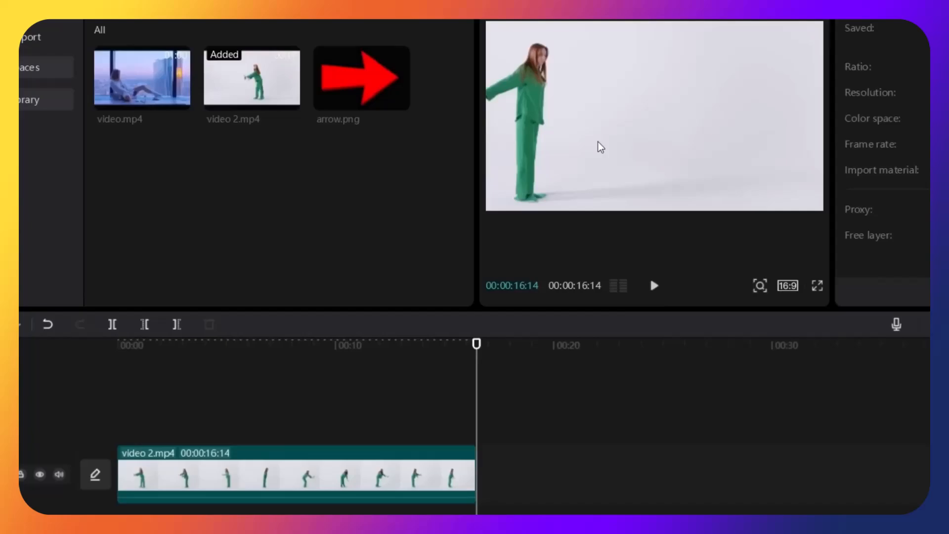
{"action": "left_click", "coordinate": [601, 147]}
{"action": "key", "text": "space"}
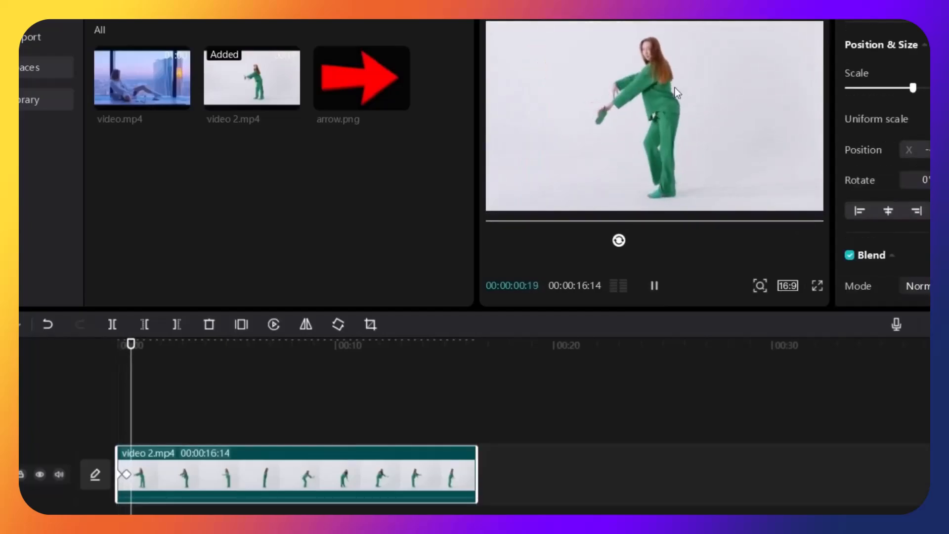
{"action": "key", "text": "space"}
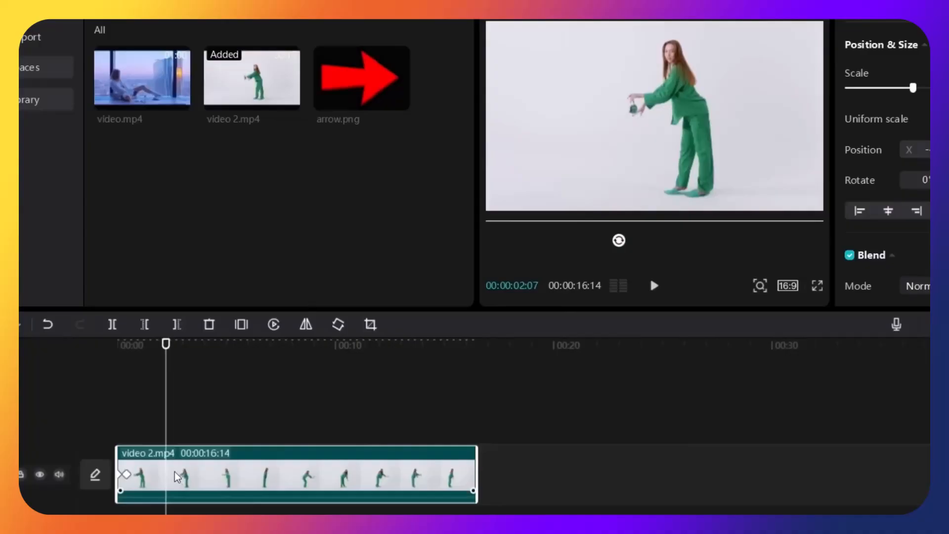
{"action": "left_click", "coordinate": [97, 426]}
{"action": "key", "text": "space"}
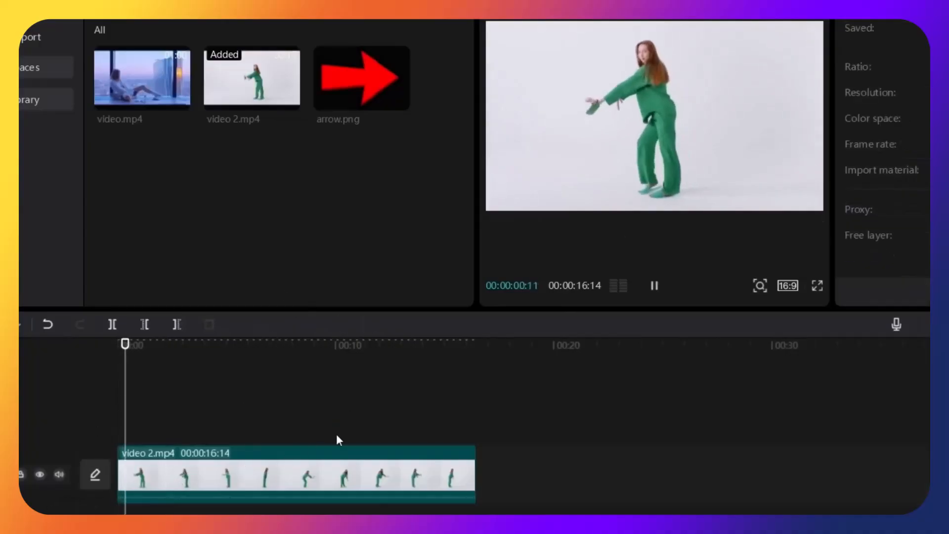
{"action": "key", "text": "space"}
{"action": "left_click", "coordinate": [364, 463]}
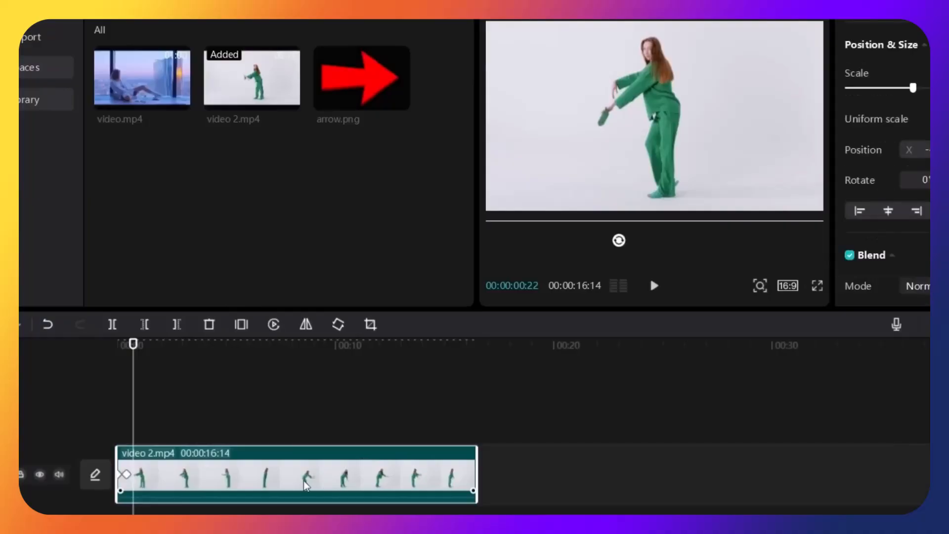
Recentre the woman in the frame by moving video 2.mp4 at 00:00:01:10 and again at 00:00:09:12.
{"action": "key", "text": "space"}
{"action": "key", "text": "space"}
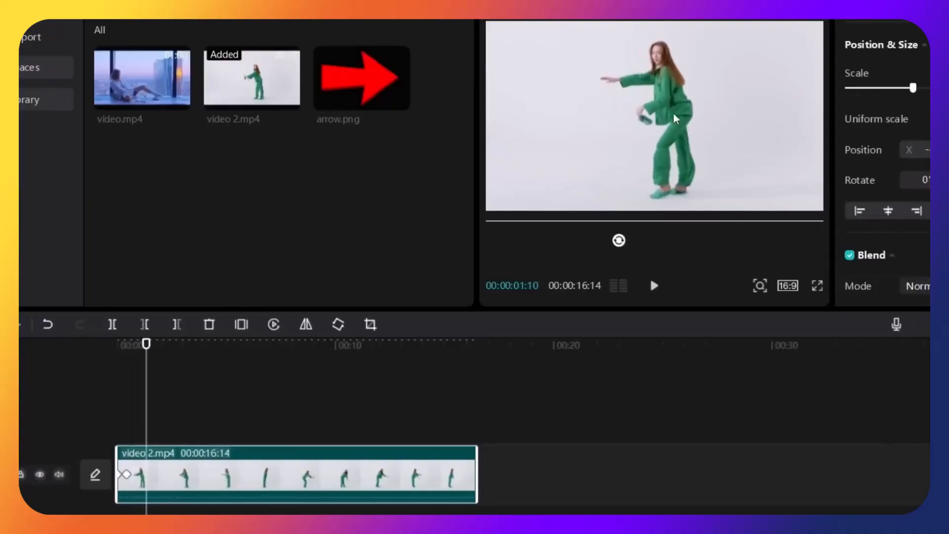
{"action": "left_click_drag", "start_coordinate": [684, 131], "coordinate": [668, 131]}
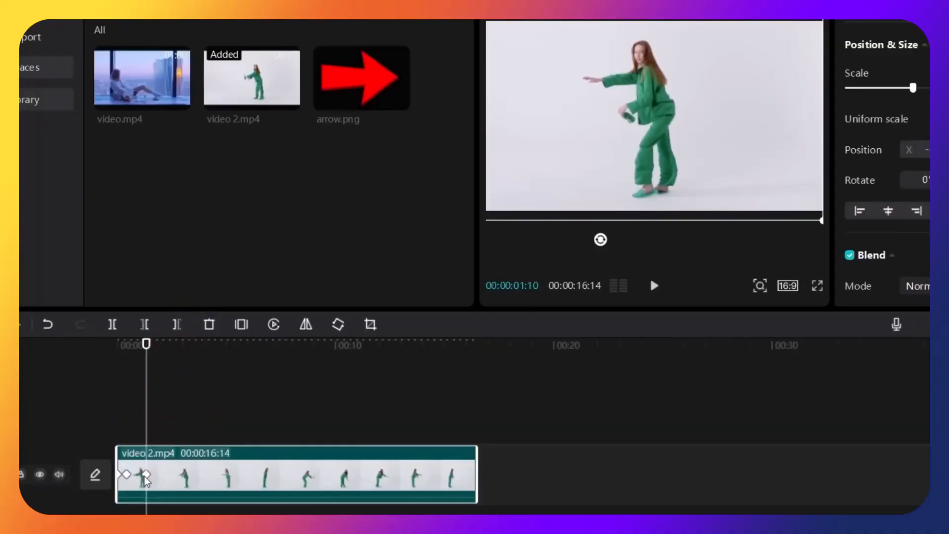
{"action": "key", "text": "space"}
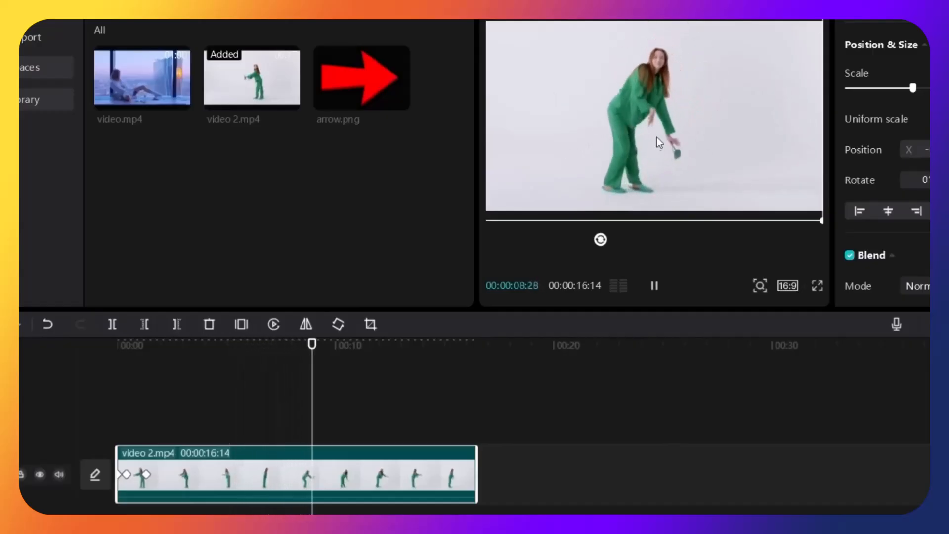
{"action": "key", "text": "space"}
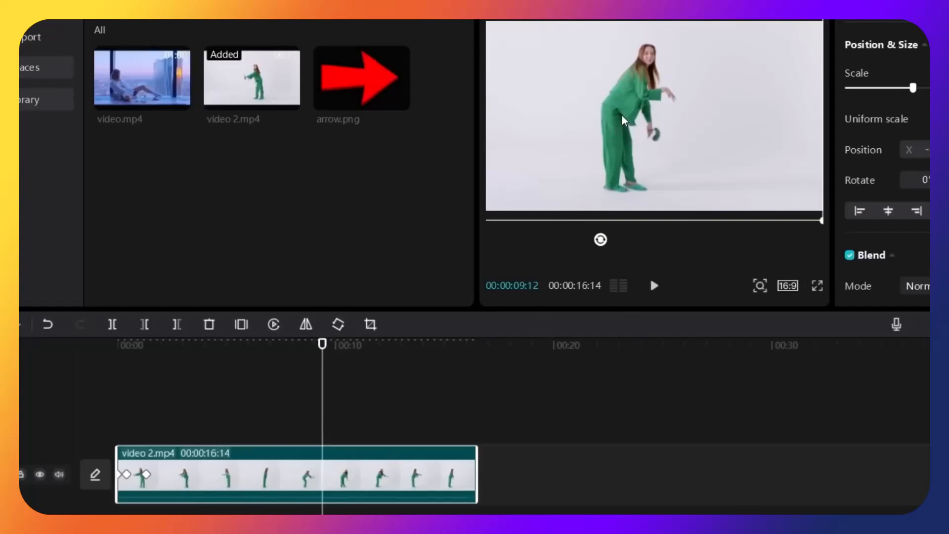
{"action": "left_click_drag", "start_coordinate": [622, 120], "coordinate": [645, 122]}
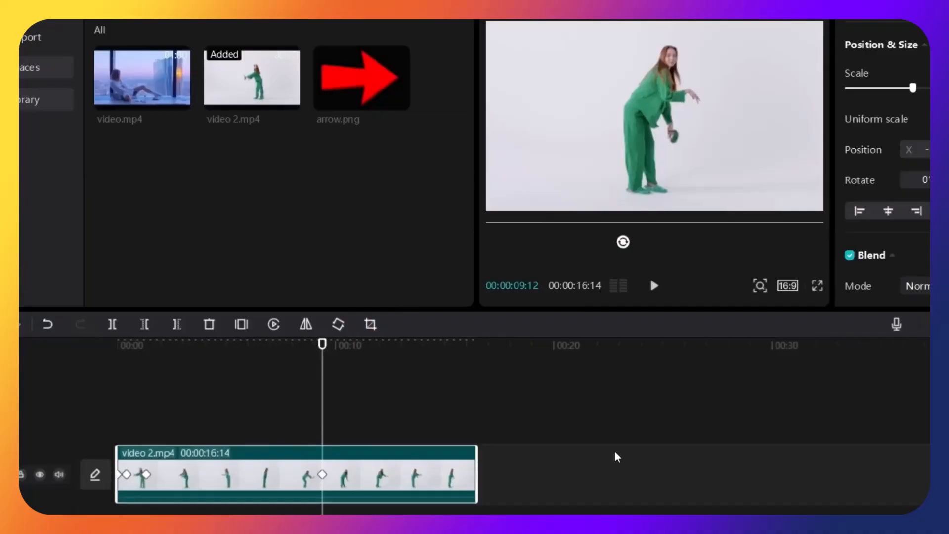
Shift video 2.mp4 at 00:00:11:09 and at 00:00:12:22 to bring the woman back to the centre.
{"action": "key", "text": "space"}
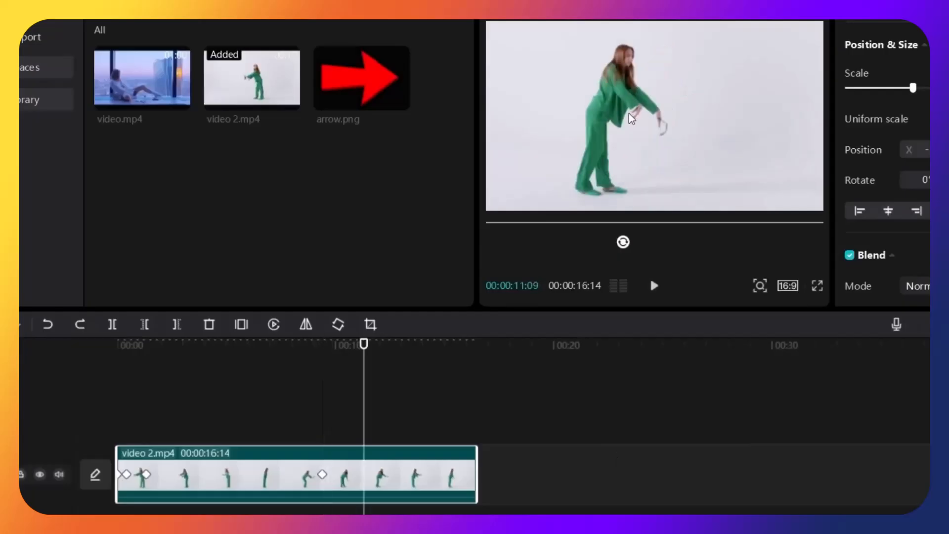
{"action": "left_click_drag", "start_coordinate": [632, 118], "coordinate": [664, 120]}
{"action": "key", "text": "ctrl+z"}
{"action": "key", "text": "space"}
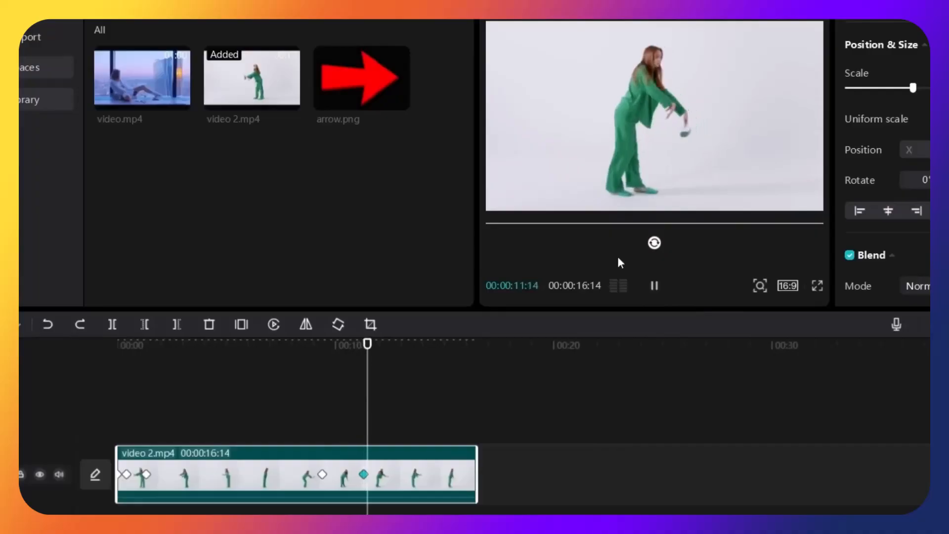
{"action": "key", "text": "space"}
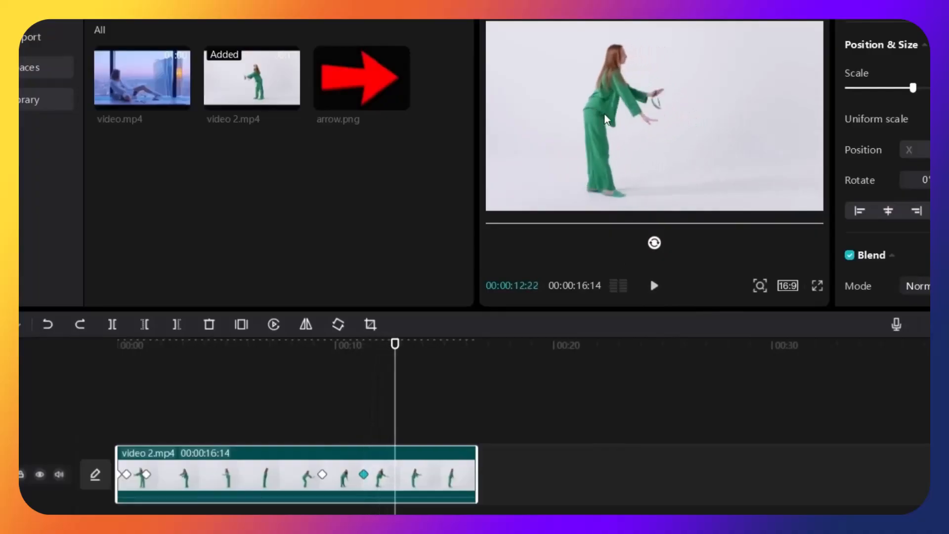
{"action": "left_click_drag", "start_coordinate": [613, 115], "coordinate": [638, 111]}
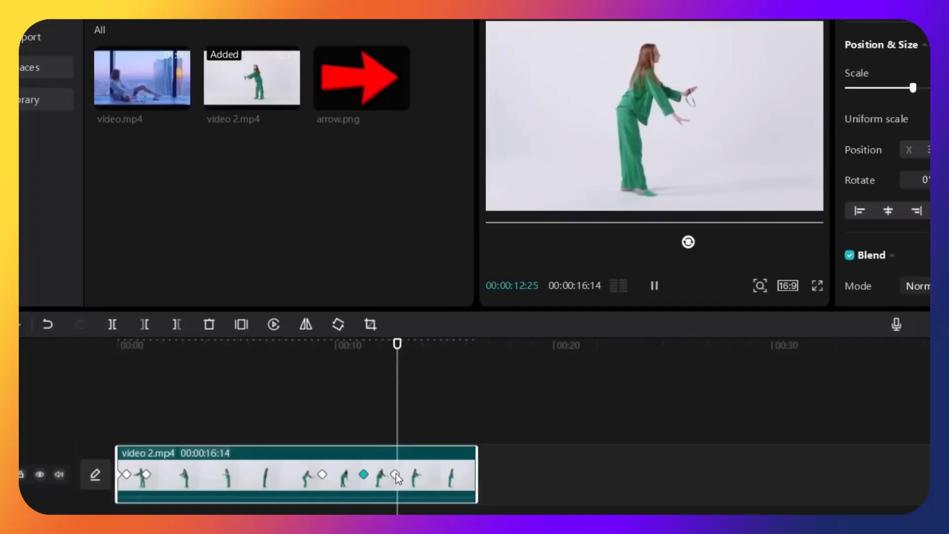
Recentre the woman once more near the end of video 2.mp4 and play back the tracked movement.
{"action": "key", "text": "space"}
{"action": "key", "text": "space"}
{"action": "left_click_drag", "start_coordinate": [614, 134], "coordinate": [647, 134]}
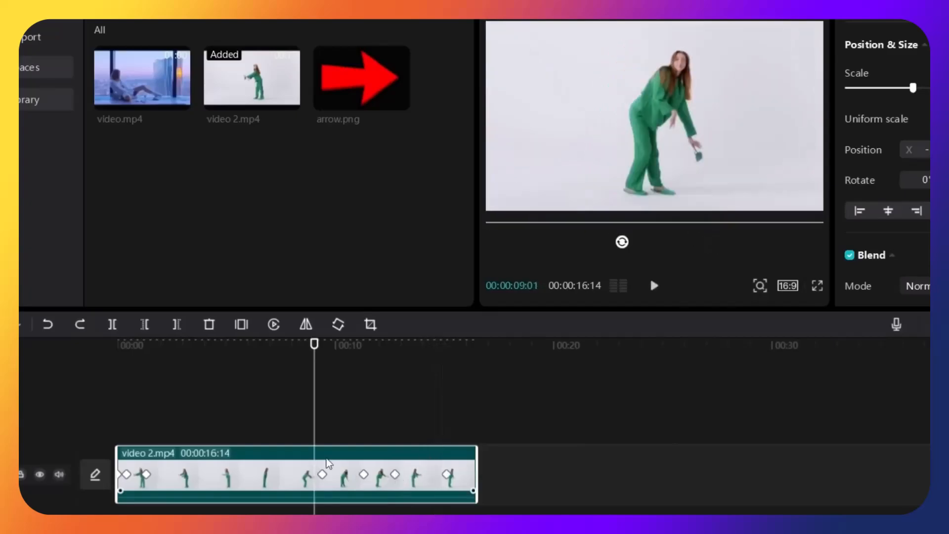
{"action": "key", "text": "space"}
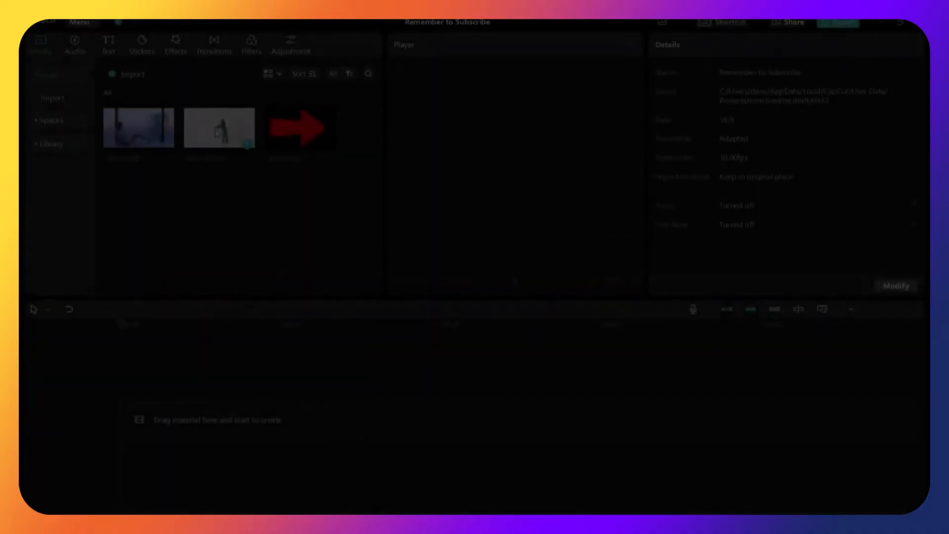
Place video 2.mp4 on the empty timeline and play its opening up to 00:00:08:08.
{"action": "left_click_drag", "start_coordinate": [215, 129], "coordinate": [174, 405]}
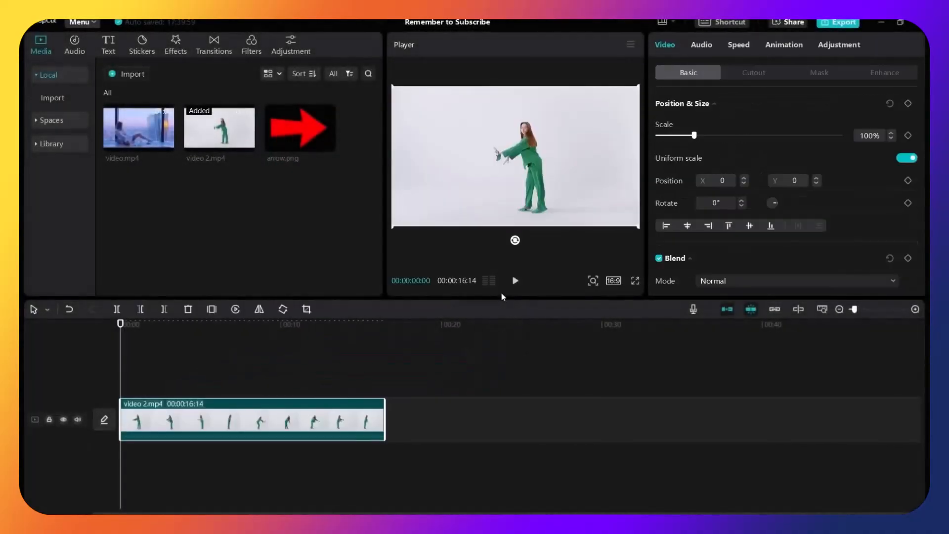
{"action": "left_click", "coordinate": [545, 285]}
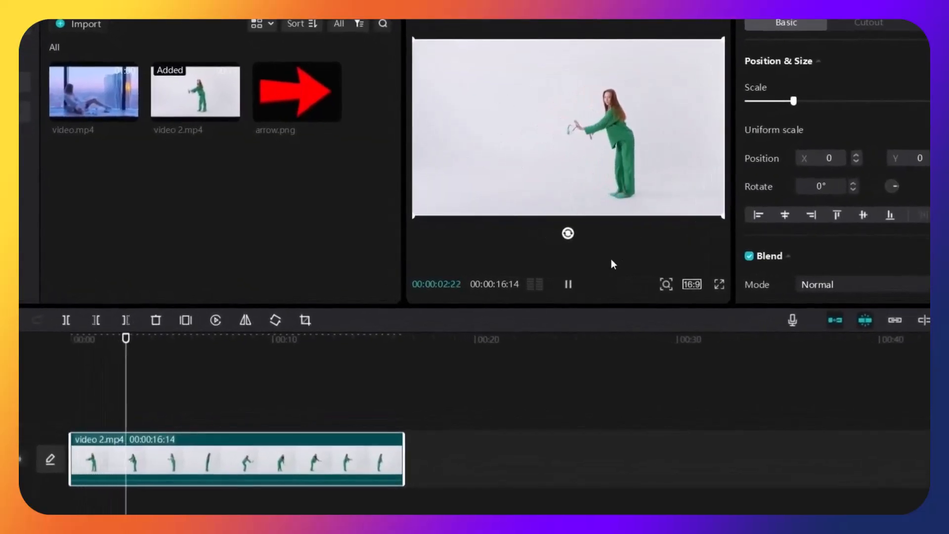
{"action": "left_click", "coordinate": [568, 285]}
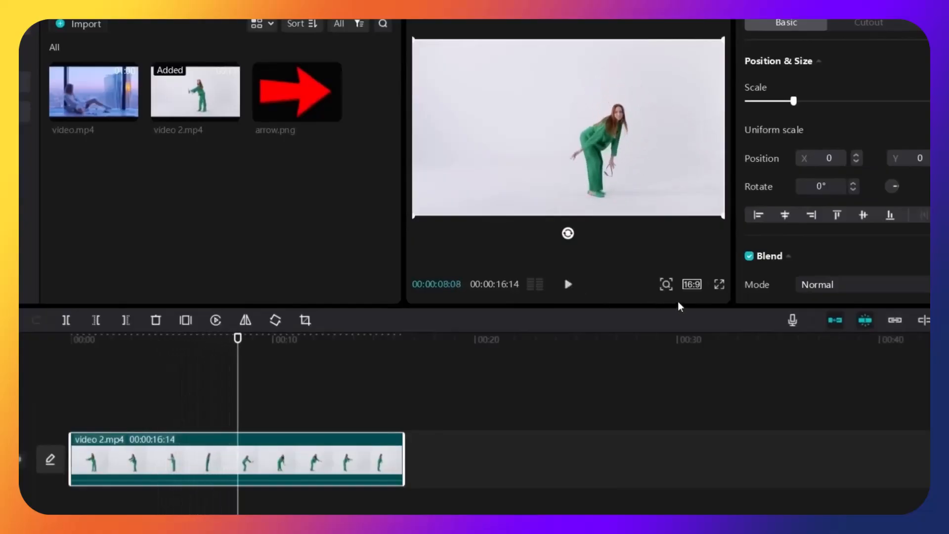
Set the aspect ratio to 9:16, and at the clip's start scale video 2.mp4 to 316% and move it to X -238.
{"action": "left_click", "coordinate": [691, 285]}
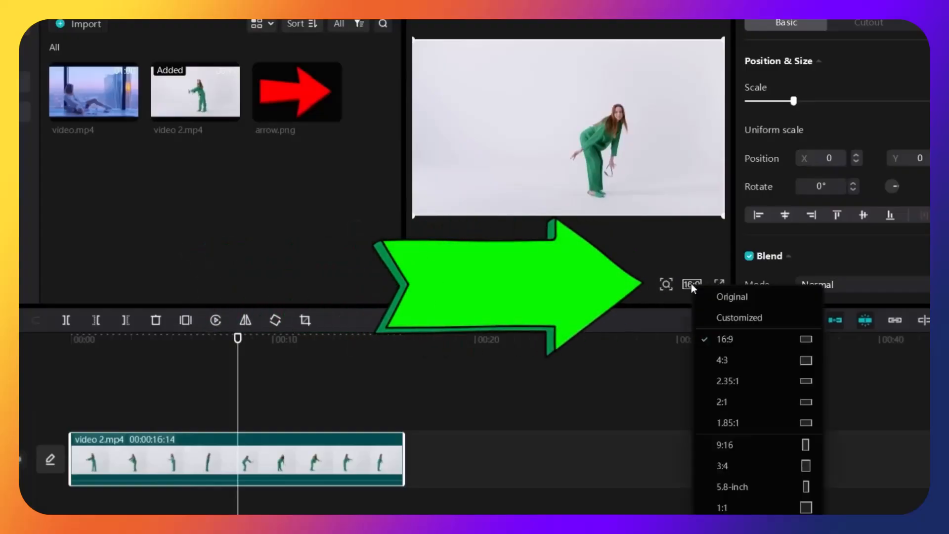
{"action": "left_click", "coordinate": [743, 455]}
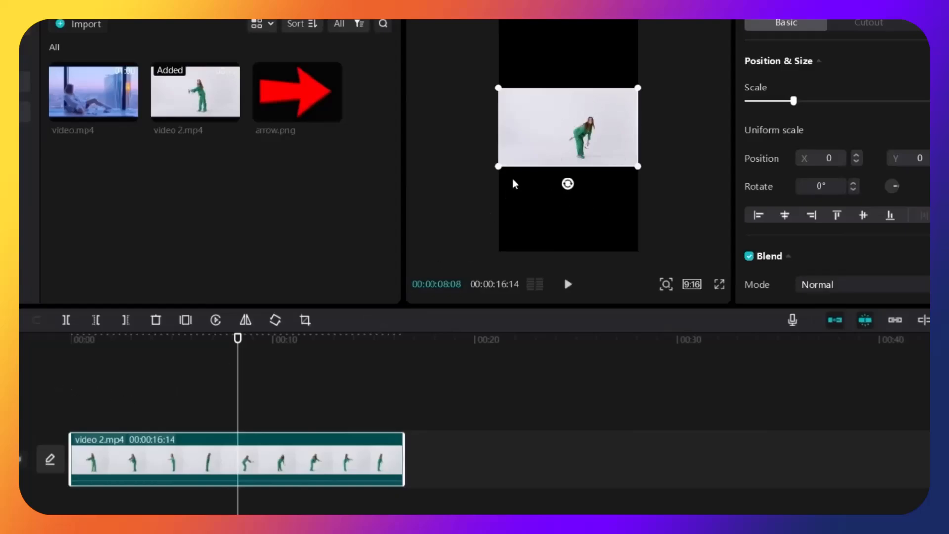
{"action": "left_click_drag", "start_coordinate": [238, 340], "coordinate": [29, 350]}
{"action": "left_click_drag", "start_coordinate": [498, 166], "coordinate": [309, 326]}
{"action": "left_click_drag", "start_coordinate": [612, 182], "coordinate": [597, 181]}
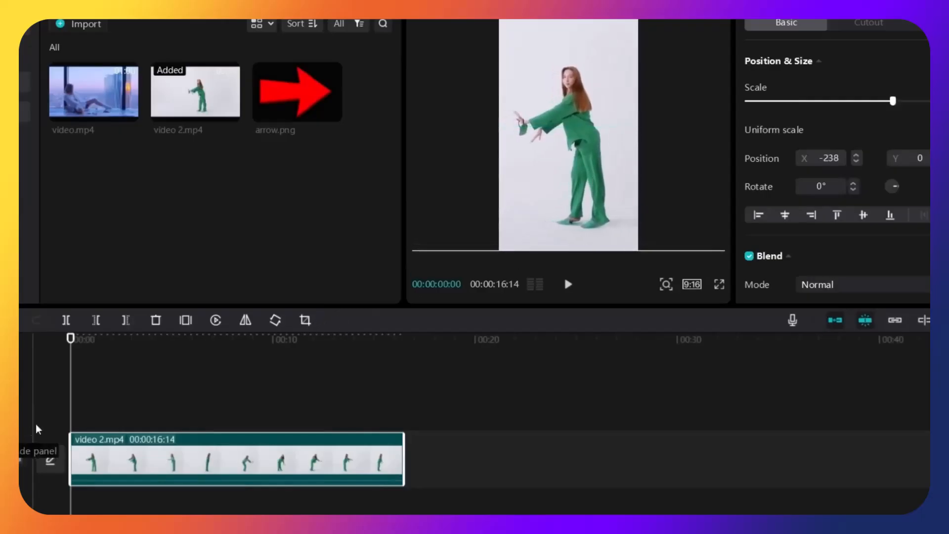
Play the vertical video through to see where the woman leaves the frame.
{"action": "left_click", "coordinate": [262, 404]}
{"action": "left_click", "coordinate": [568, 286]}
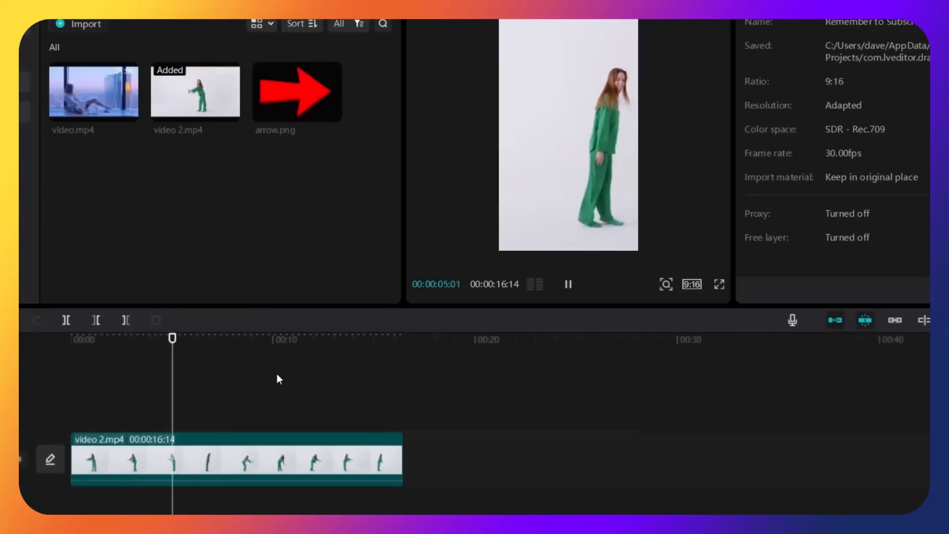
{"action": "left_click", "coordinate": [270, 350]}
{"action": "left_click_drag", "start_coordinate": [270, 351], "coordinate": [300, 354]}
{"action": "left_click", "coordinate": [564, 290]}
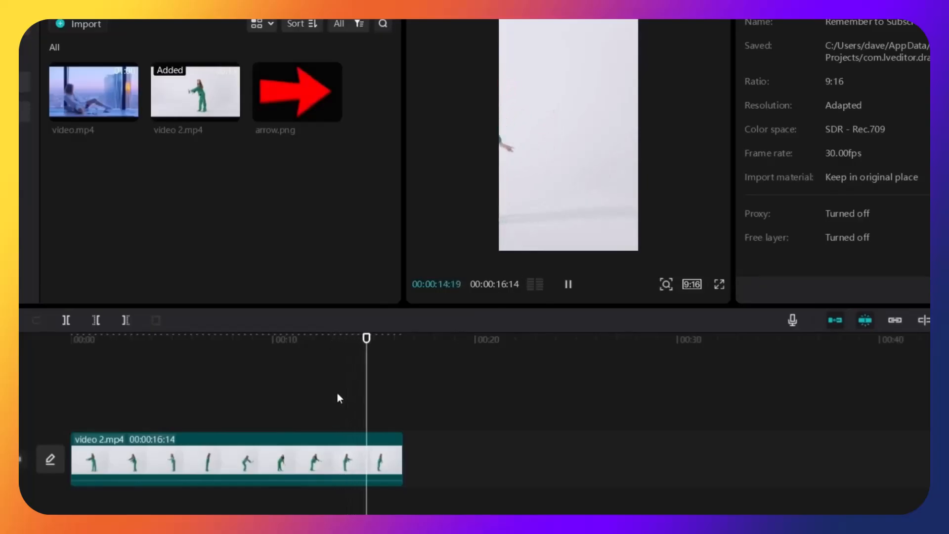
Keyframe video 2.mp4's position and size at its start, and move the clip to X -672 at 00:00:01:24.
{"action": "left_click", "coordinate": [55, 411]}
{"action": "left_click", "coordinate": [138, 460]}
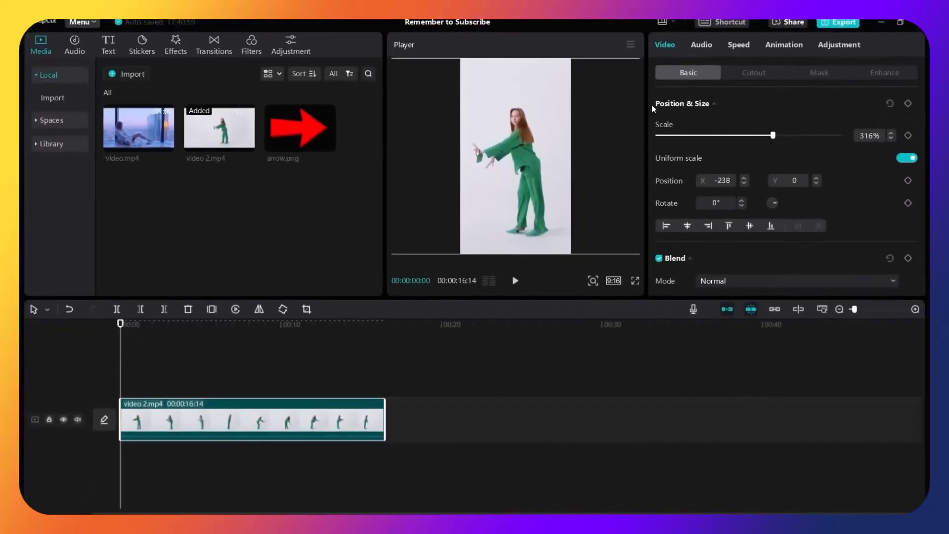
{"action": "left_click", "coordinate": [907, 103]}
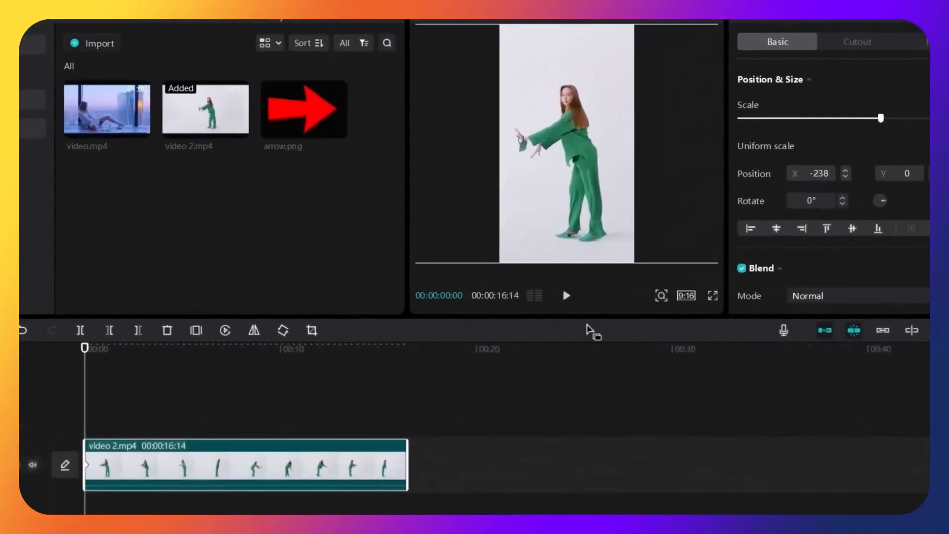
{"action": "left_click", "coordinate": [566, 296]}
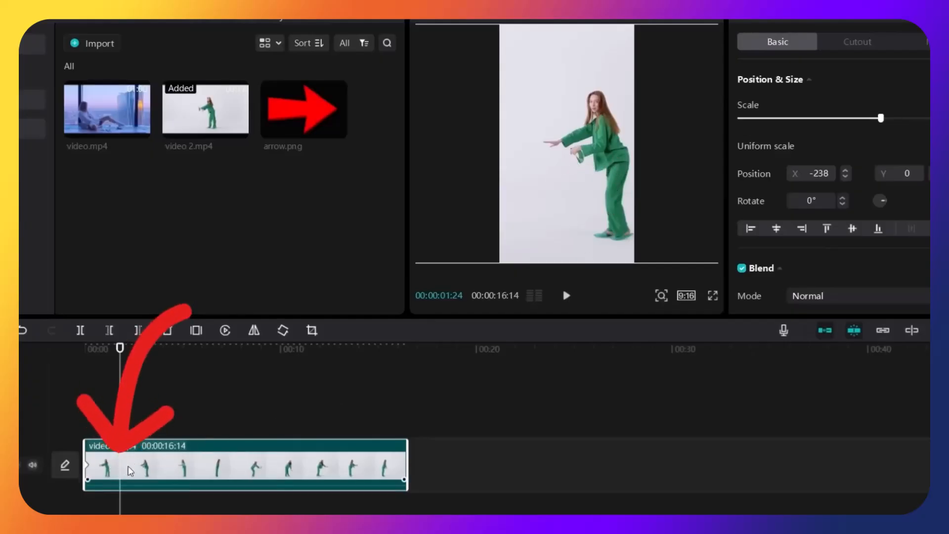
{"action": "left_click_drag", "start_coordinate": [596, 151], "coordinate": [568, 147]}
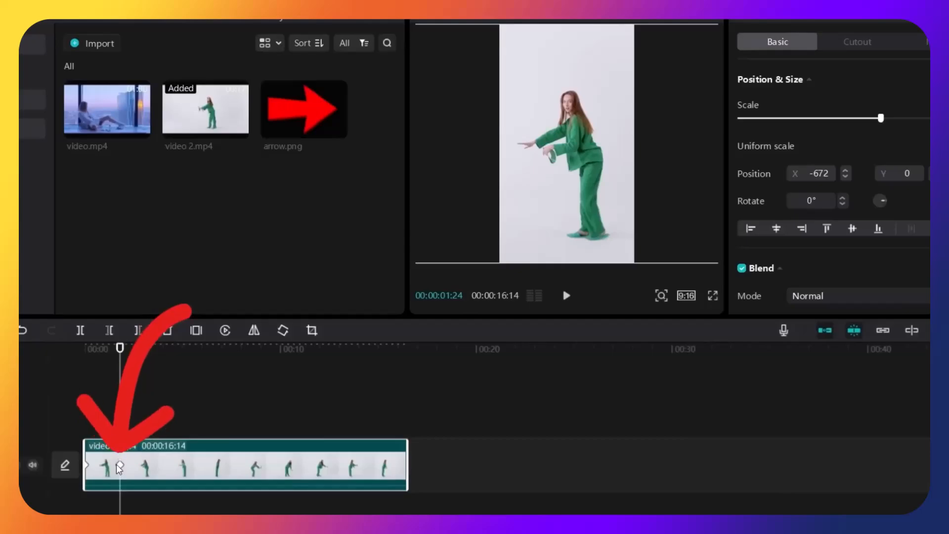
Move video 2.mp4 to X -933 at 00:00:04:14 to centre the woman.
{"action": "left_click", "coordinate": [567, 296]}
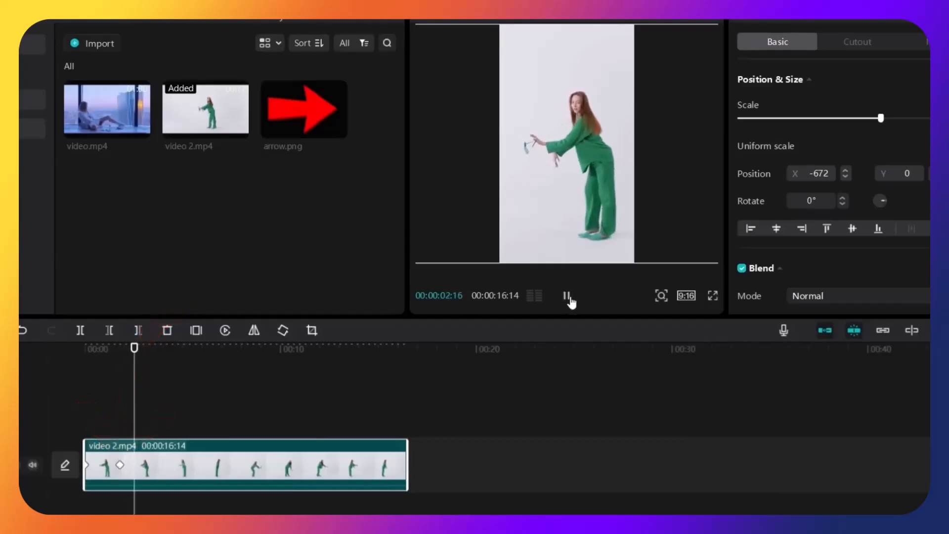
{"action": "left_click", "coordinate": [568, 297]}
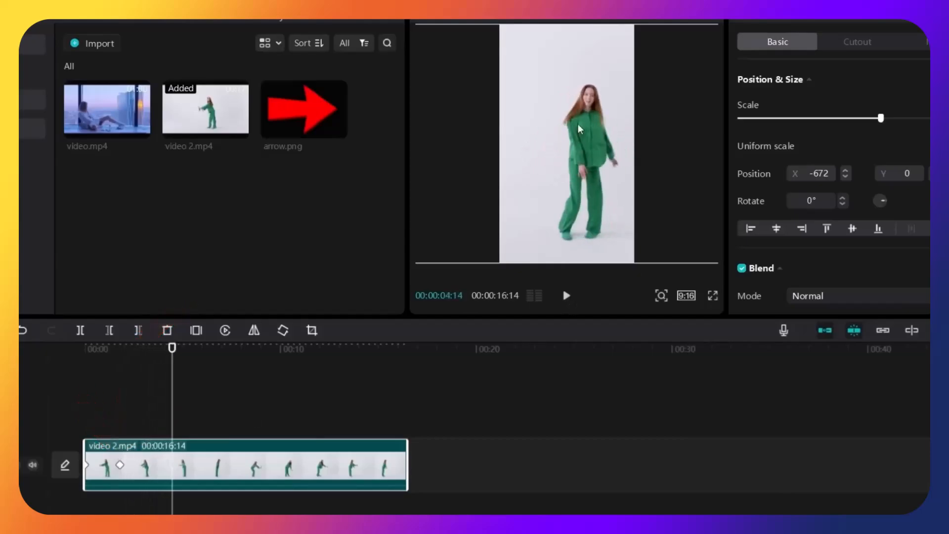
{"action": "left_click_drag", "start_coordinate": [595, 166], "coordinate": [574, 163]}
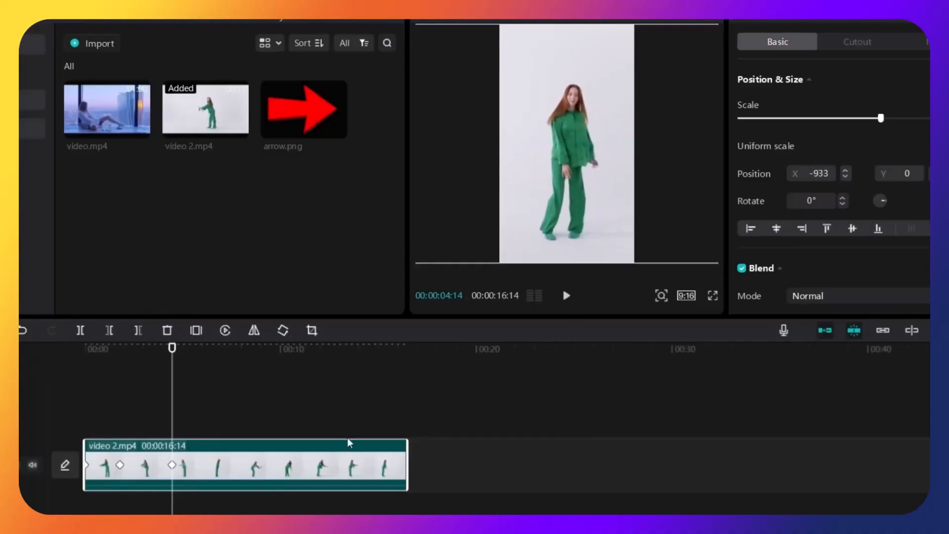
Play back the tracking so far and move video 2.mp4 to X -800 at 00:00:07:21.
{"action": "left_click", "coordinate": [85, 421]}
{"action": "key", "text": "space"}
{"action": "left_click", "coordinate": [203, 471]}
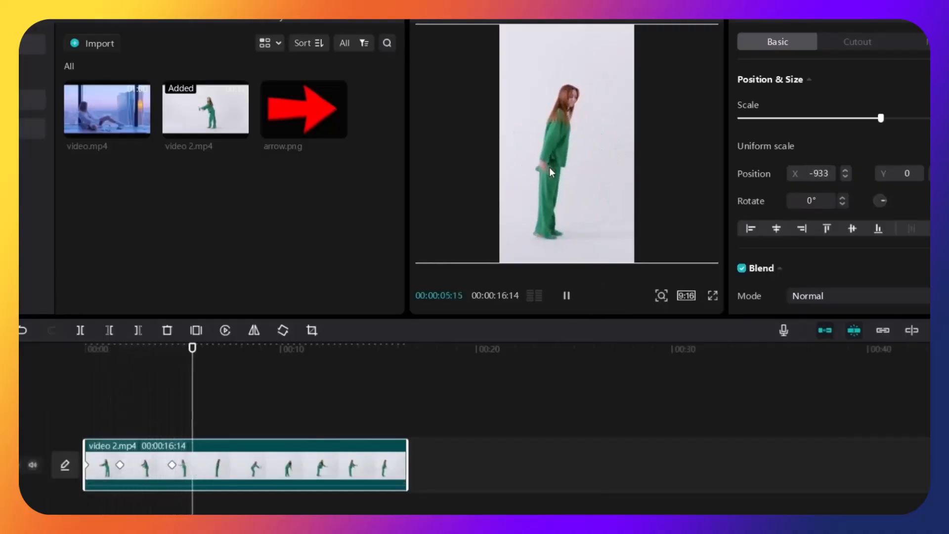
{"action": "left_click", "coordinate": [567, 296]}
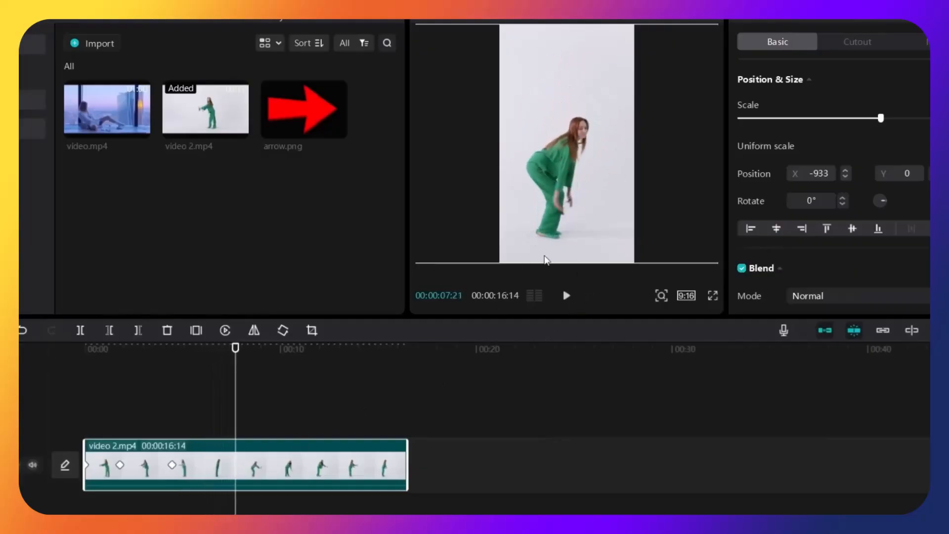
{"action": "left_click_drag", "start_coordinate": [569, 171], "coordinate": [577, 171]}
Recentre the woman by moving video 2.mp4 at 00:00:09:05, and to X -151 at 00:00:10:19.
{"action": "left_click", "coordinate": [567, 296]}
{"action": "left_click", "coordinate": [568, 296]}
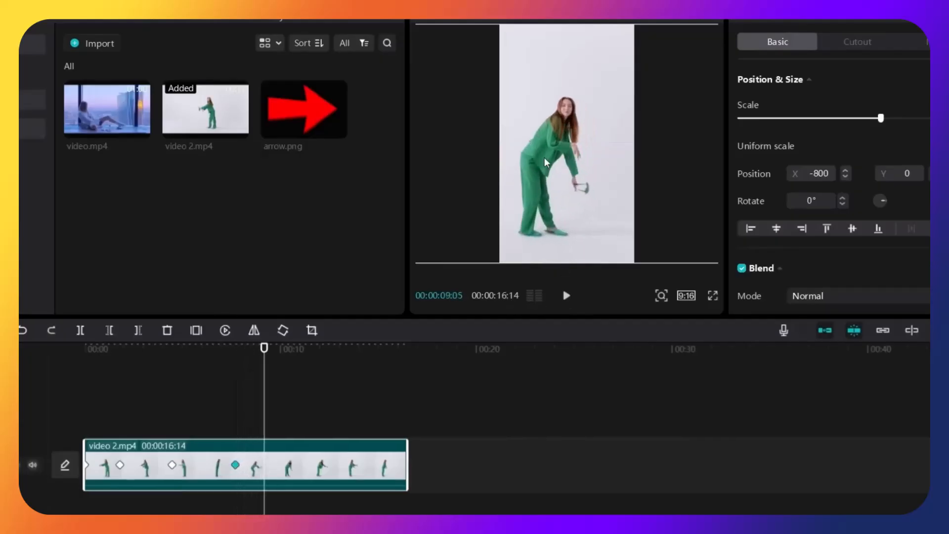
{"action": "left_click_drag", "start_coordinate": [534, 174], "coordinate": [553, 174]}
{"action": "left_click", "coordinate": [567, 295]}
{"action": "left_click", "coordinate": [567, 295]}
{"action": "left_click_drag", "start_coordinate": [527, 167], "coordinate": [551, 168]}
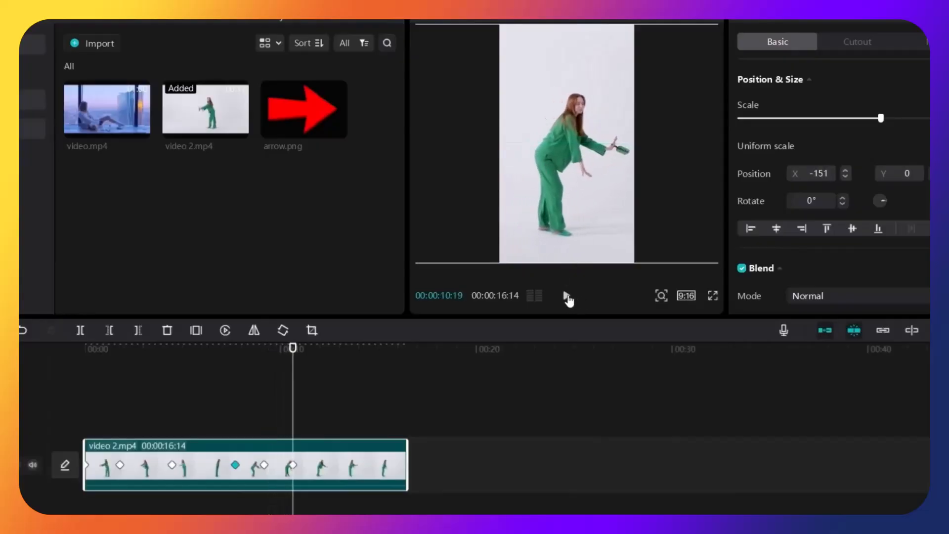
Move video 2.mp4 to X 156 at 00:00:11:16, and shift it again shortly after to keep the woman centred.
{"action": "left_click", "coordinate": [567, 295]}
{"action": "left_click", "coordinate": [567, 295]}
{"action": "left_click_drag", "start_coordinate": [548, 181], "coordinate": [548, 181]}
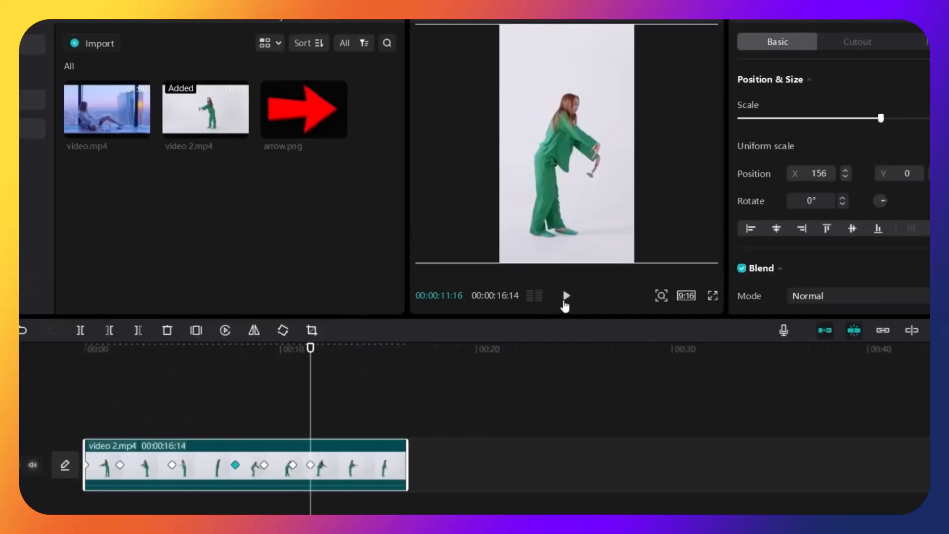
{"action": "left_click", "coordinate": [566, 306]}
{"action": "left_click_drag", "start_coordinate": [572, 230], "coordinate": [611, 230]}
Keep the woman centred by moving video 2.mp4 to X 852 at 00:00:13:14, and reposition it once more after 00:00:13:28.
{"action": "left_click", "coordinate": [567, 296]}
{"action": "left_click", "coordinate": [566, 295]}
{"action": "left_click_drag", "start_coordinate": [556, 192], "coordinate": [557, 192]}
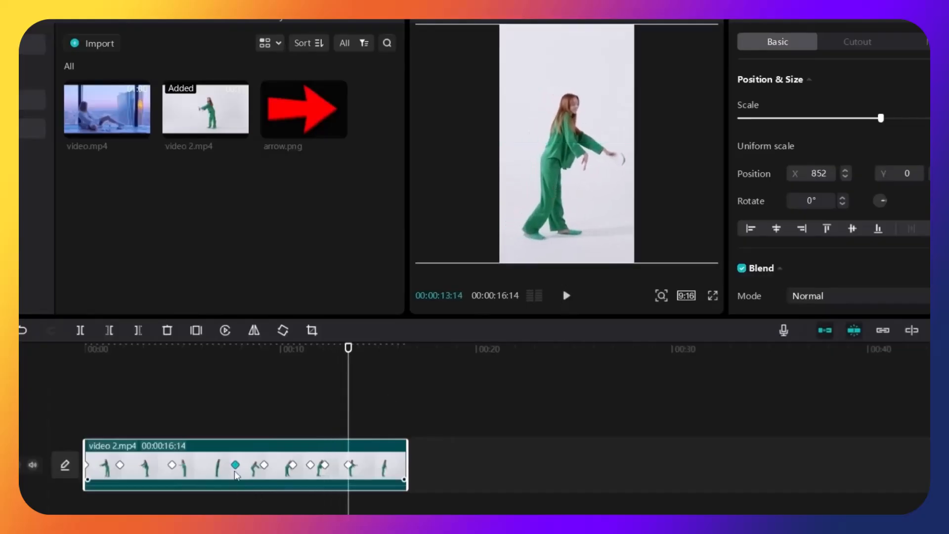
{"action": "left_click", "coordinate": [567, 296]}
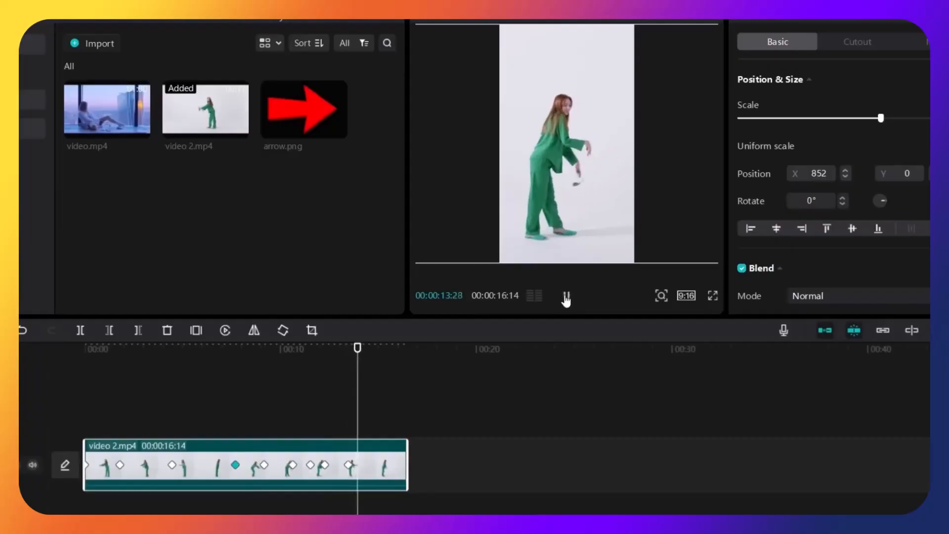
{"action": "left_click_drag", "start_coordinate": [544, 202], "coordinate": [569, 204]}
Play back the tracked vertical clip from the start to check that the woman stays in frame.
{"action": "left_click", "coordinate": [565, 299]}
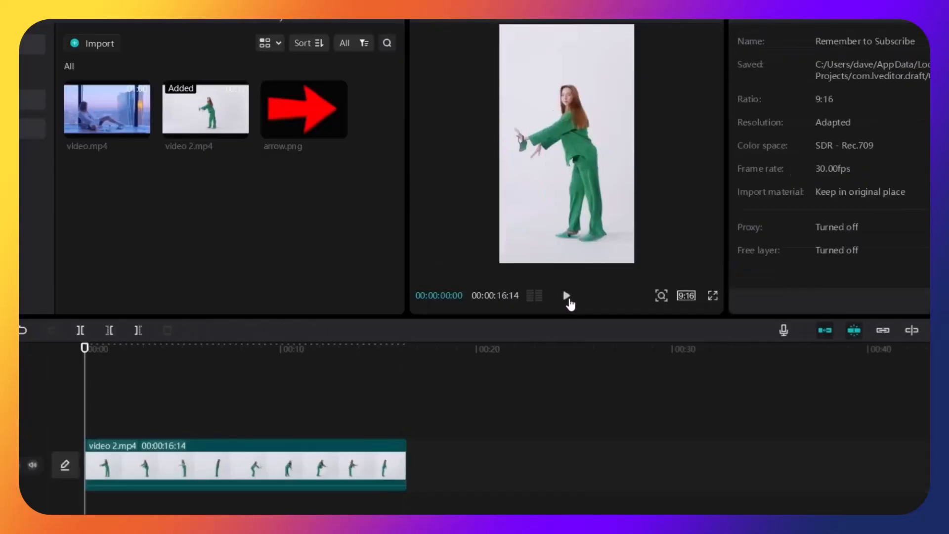
{"action": "left_click", "coordinate": [567, 299]}
{"action": "left_click", "coordinate": [246, 478]}
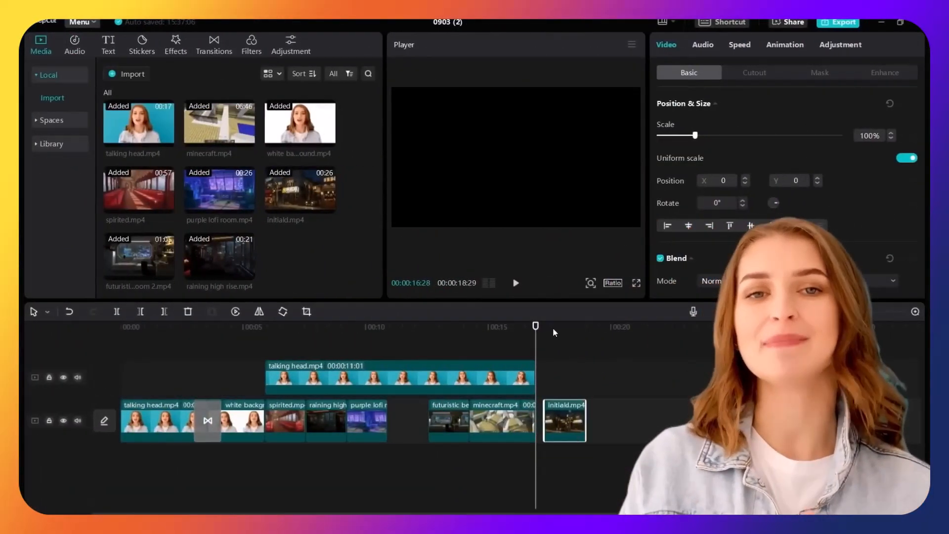
Preview the initiald.mp4 section in project 0903 (2) and move the futuristic room clip after initiald.mp4 on the main track.
{"action": "left_click", "coordinate": [553, 331]}
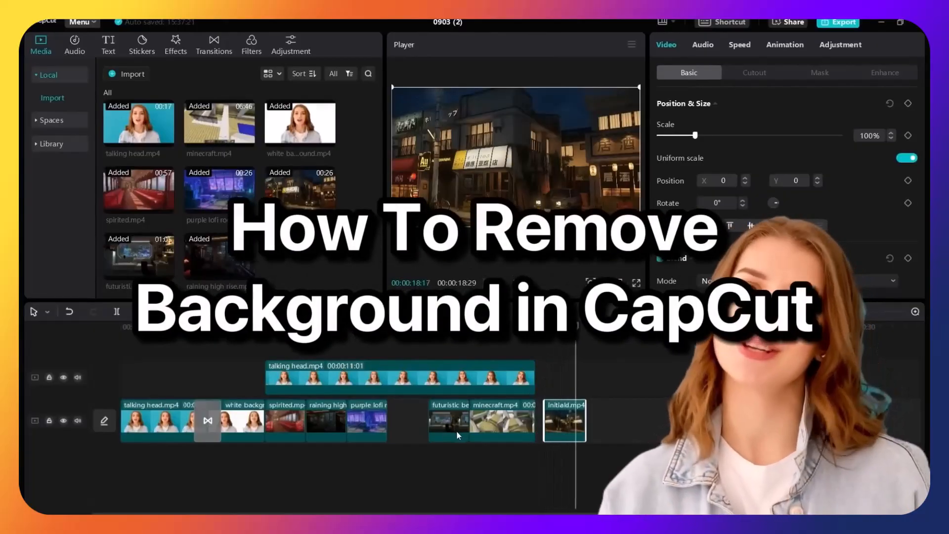
{"action": "key", "text": "space"}
{"action": "left_click_drag", "start_coordinate": [446, 423], "coordinate": [603, 425]}
{"action": "left_click", "coordinate": [562, 356]}
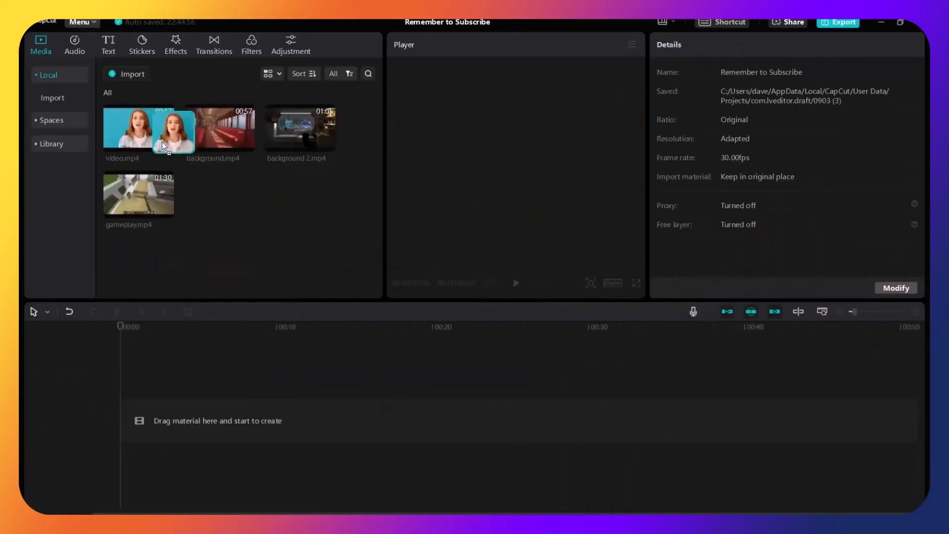
Add video.mp4 to the empty timeline and remove its background with Auto cutout.
{"action": "left_click_drag", "start_coordinate": [162, 142], "coordinate": [164, 418]}
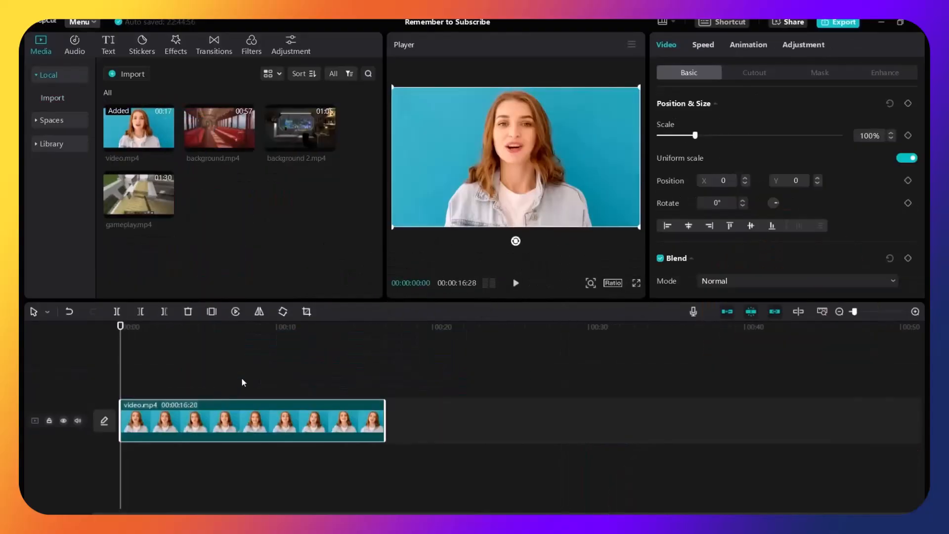
{"action": "left_click", "coordinate": [262, 366]}
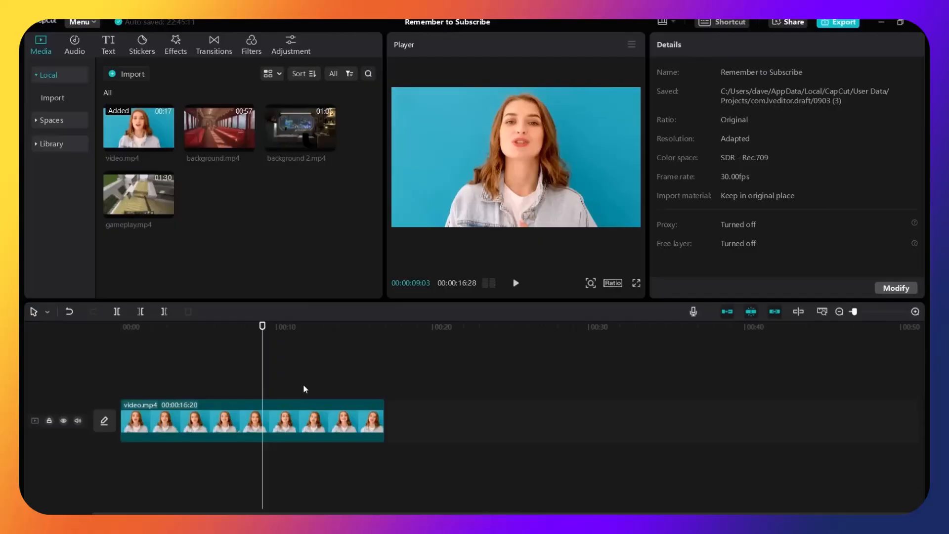
{"action": "left_click", "coordinate": [305, 418]}
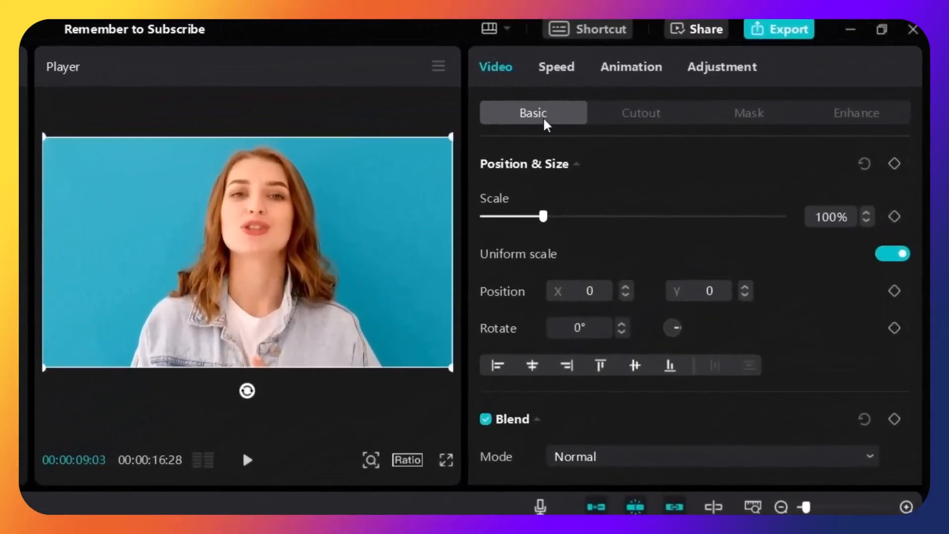
{"action": "left_click", "coordinate": [645, 126]}
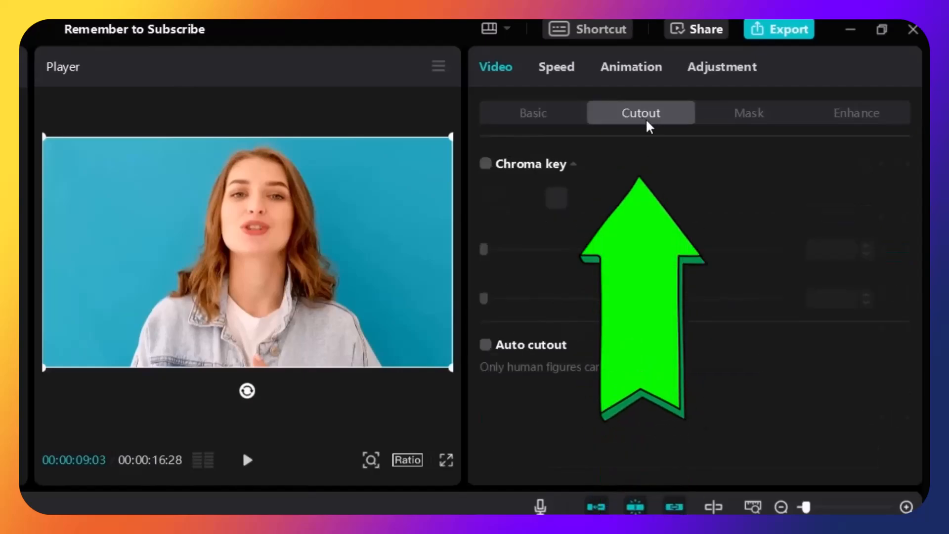
{"action": "left_click", "coordinate": [485, 345]}
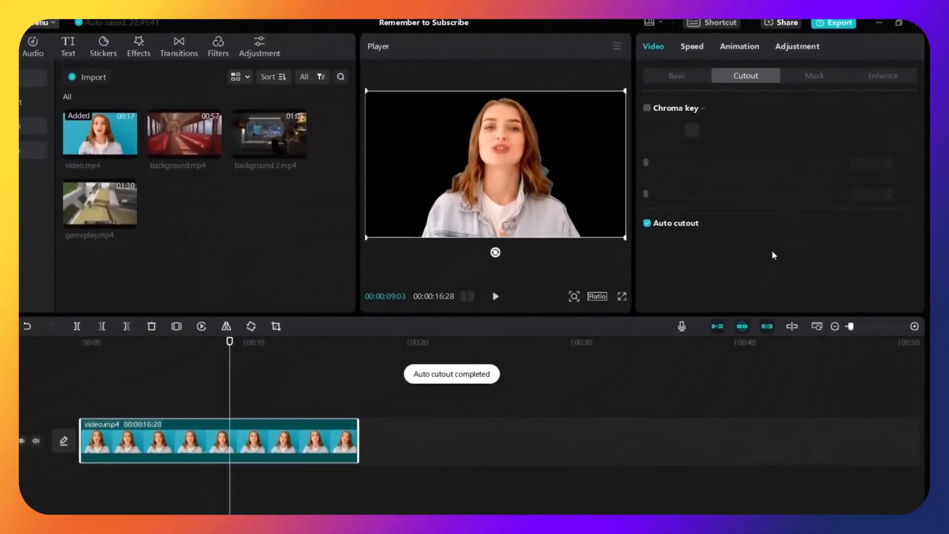
Play back video.mp4 from its start to check the edges of the cutout around the woman.
{"action": "left_click", "coordinate": [116, 377]}
{"action": "left_click_drag", "start_coordinate": [116, 378], "coordinate": [79, 379]}
{"action": "key", "text": "space"}
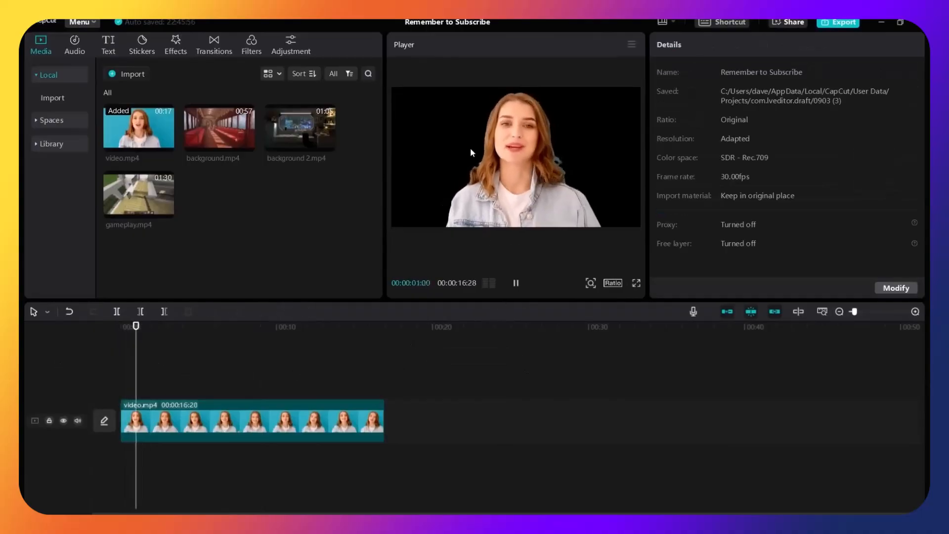
{"action": "key", "text": "space"}
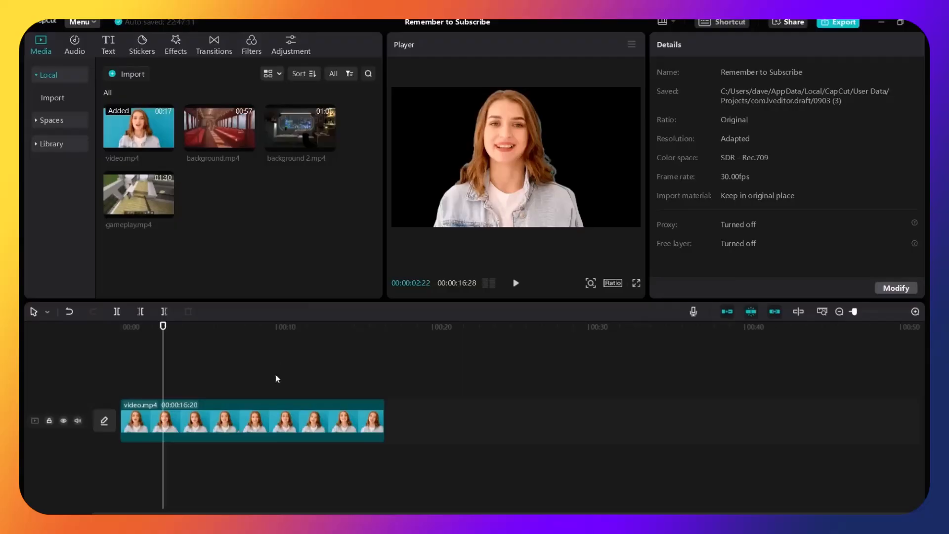
Add background.mp4 on a track above video.mp4, and preview background 2.mp4 and the timeline.
{"action": "left_click", "coordinate": [223, 142]}
{"action": "left_click_drag", "start_coordinate": [215, 135], "coordinate": [113, 381]}
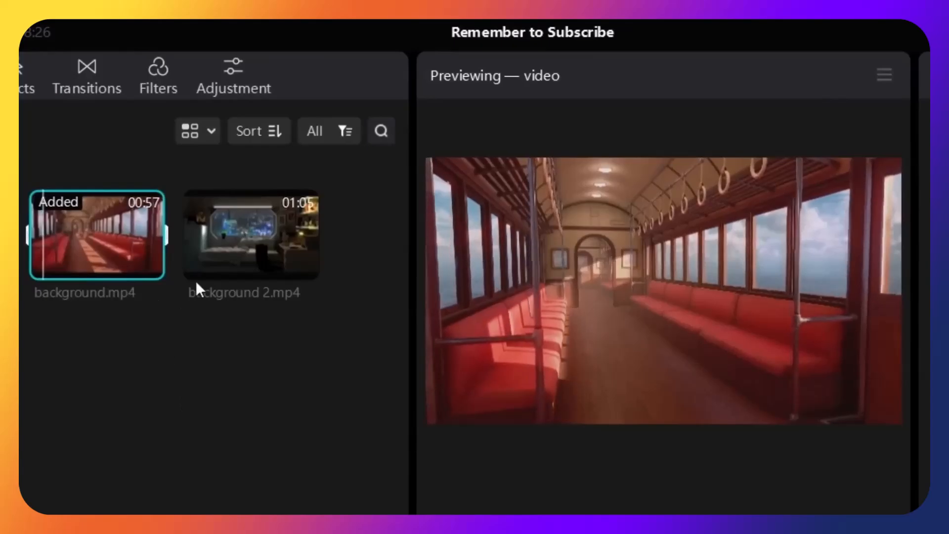
{"action": "left_click", "coordinate": [233, 309]}
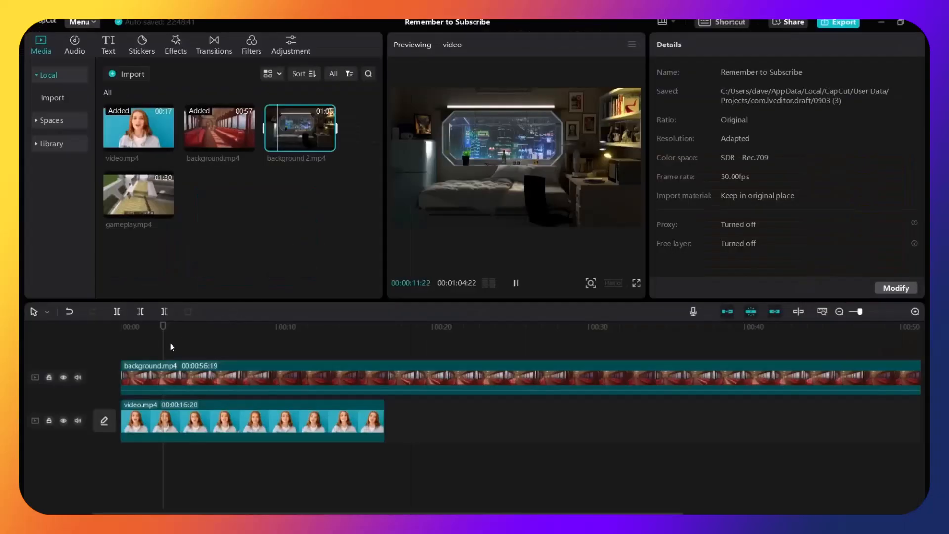
{"action": "left_click", "coordinate": [170, 343]}
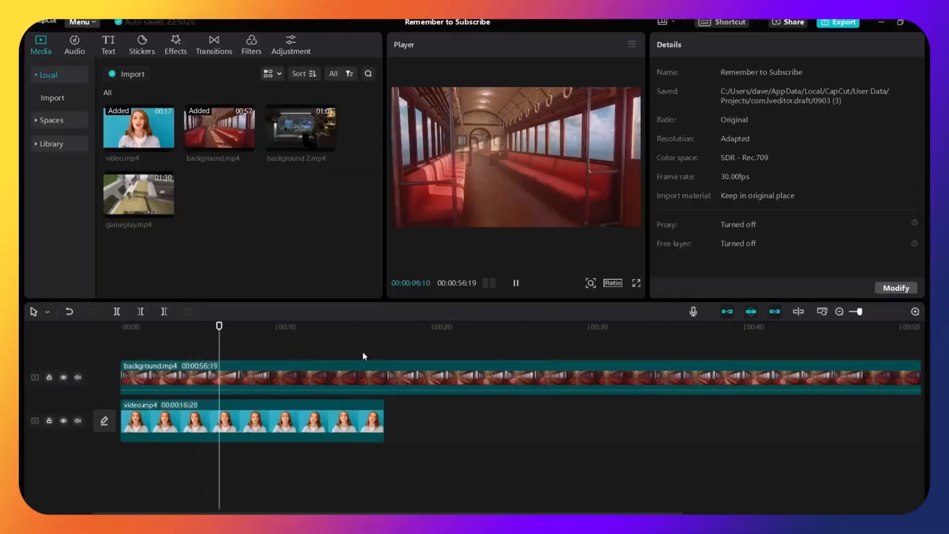
{"action": "key", "text": "space"}
Move video.mp4 to a track above background.mp4 and play back the combined result.
{"action": "left_click", "coordinate": [225, 420]}
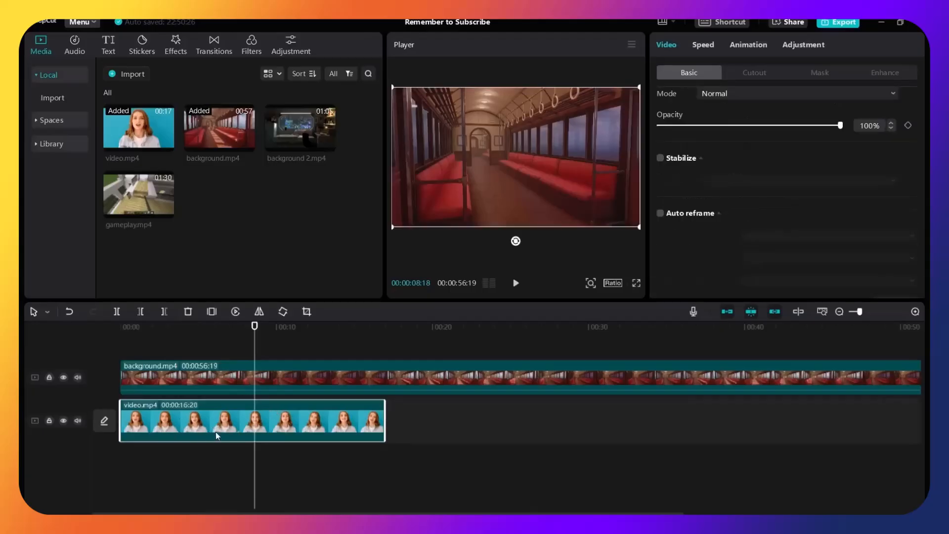
{"action": "left_click_drag", "start_coordinate": [172, 424], "coordinate": [168, 361]}
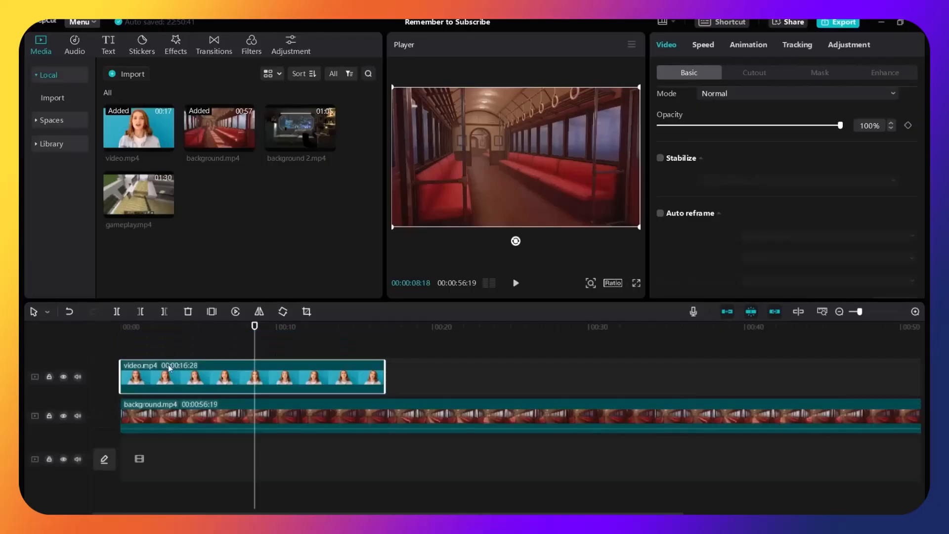
{"action": "left_click", "coordinate": [214, 346]}
{"action": "left_click", "coordinate": [516, 283]}
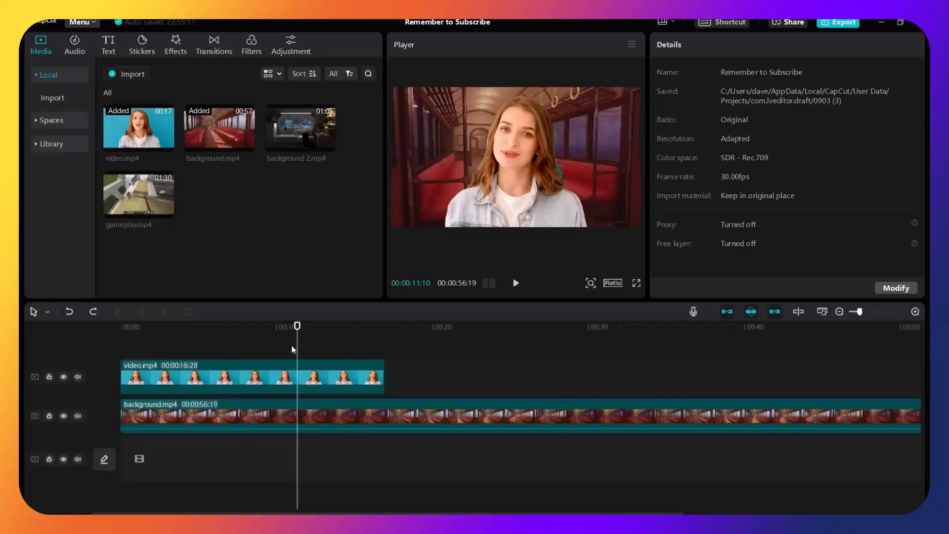
Scale the woman's video clip to 73% and place her in the lower-right corner of the frame, at X 1111, Y -292.
{"action": "left_click", "coordinate": [255, 379]}
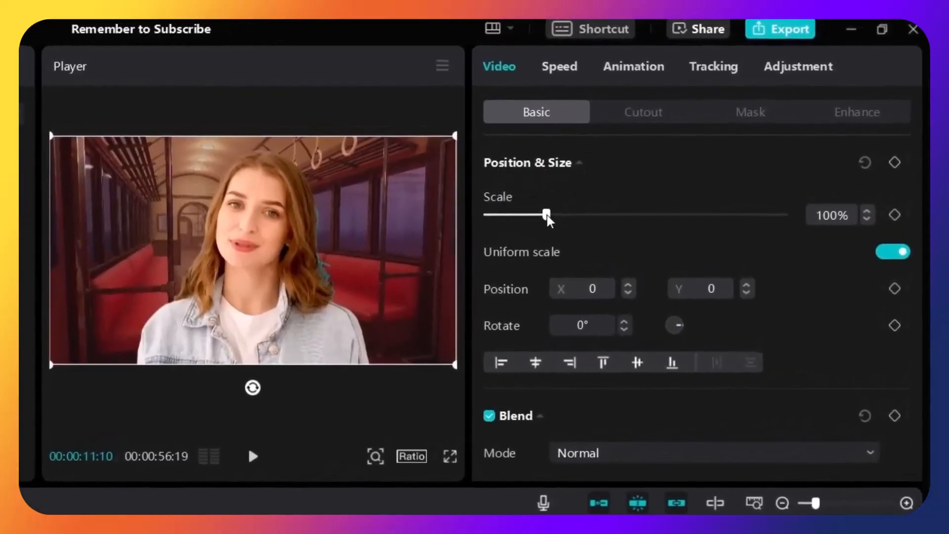
{"action": "mouse_move", "coordinate": [547, 217]}
{"action": "left_mouse_down"}
{"action": "mouse_move", "coordinate": [515, 218]}
{"action": "mouse_move", "coordinate": [535, 215]}
{"action": "left_mouse_up"}
{"action": "left_click_drag", "start_coordinate": [313, 251], "coordinate": [409, 259]}
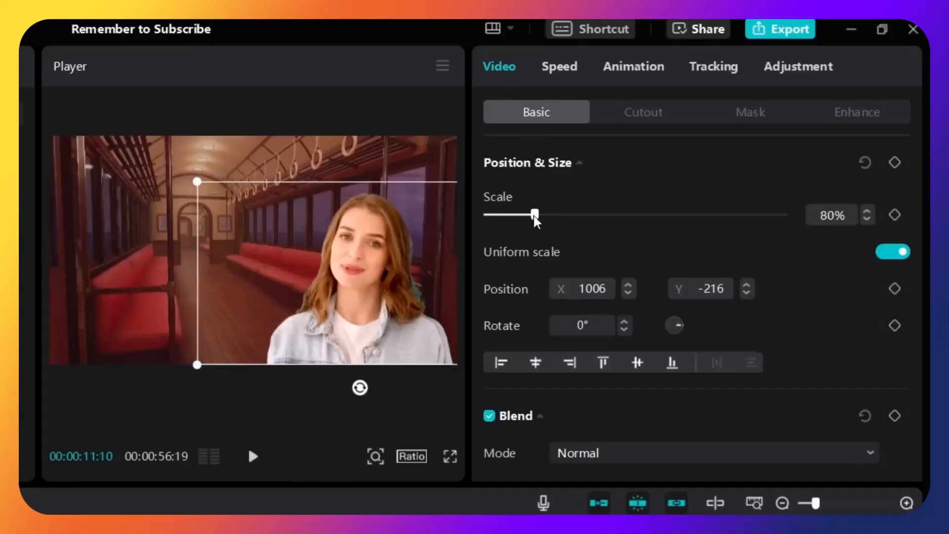
{"action": "left_click_drag", "start_coordinate": [535, 215], "coordinate": [528, 219]}
{"action": "left_click_drag", "start_coordinate": [420, 263], "coordinate": [430, 269]}
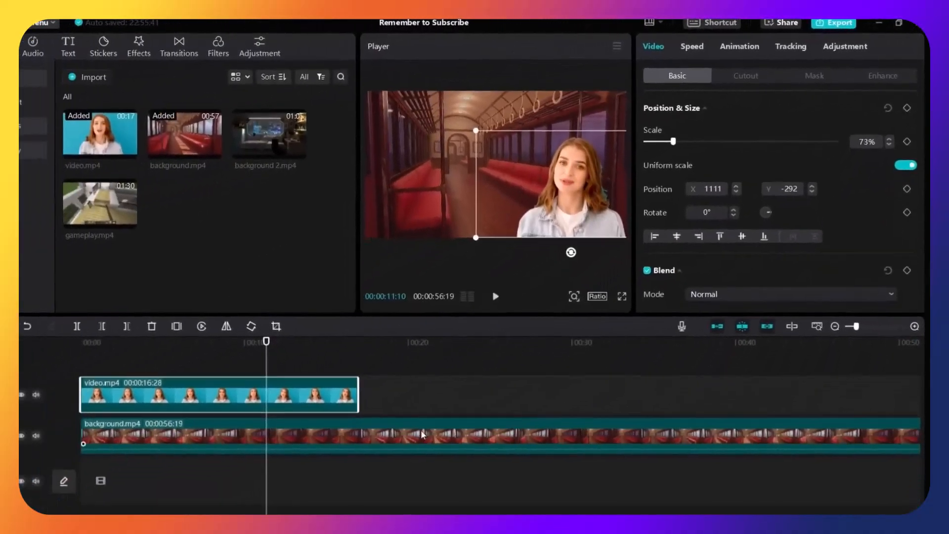
Delete the background.mp4 clip and put gameplay.mp4 beneath the woman's clip on the timeline instead.
{"action": "left_click", "coordinate": [332, 509]}
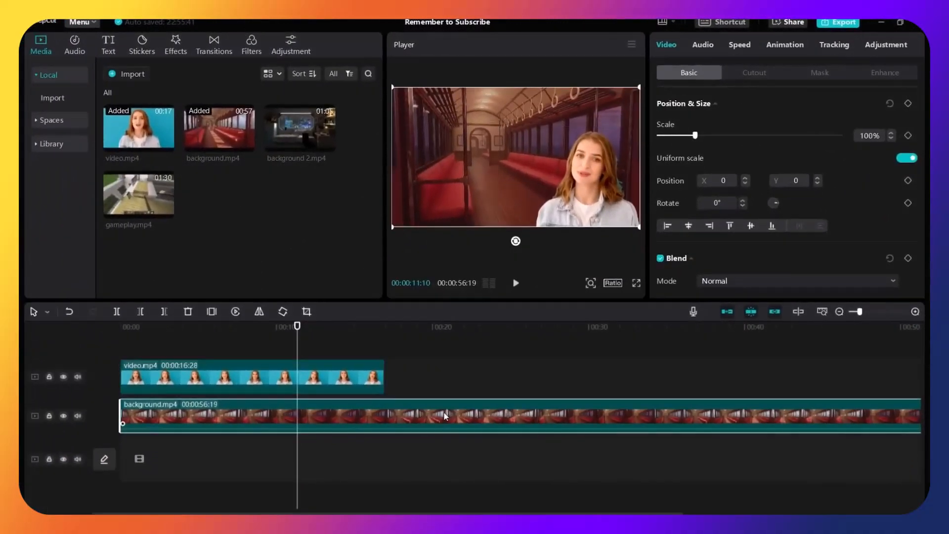
{"action": "right_click", "coordinate": [409, 415]}
{"action": "left_click", "coordinate": [418, 270]}
{"action": "left_click_drag", "start_coordinate": [195, 251], "coordinate": [242, 420]}
Play the woman's clip over the gameplay footage, and preview the media files background.mp4 and background 2.mp4.
{"action": "left_click", "coordinate": [245, 335]}
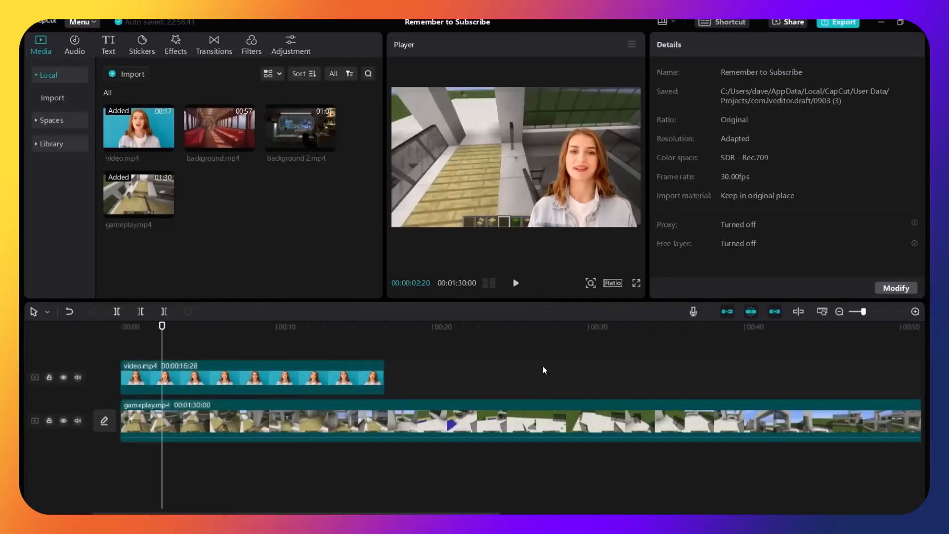
{"action": "key", "text": "space"}
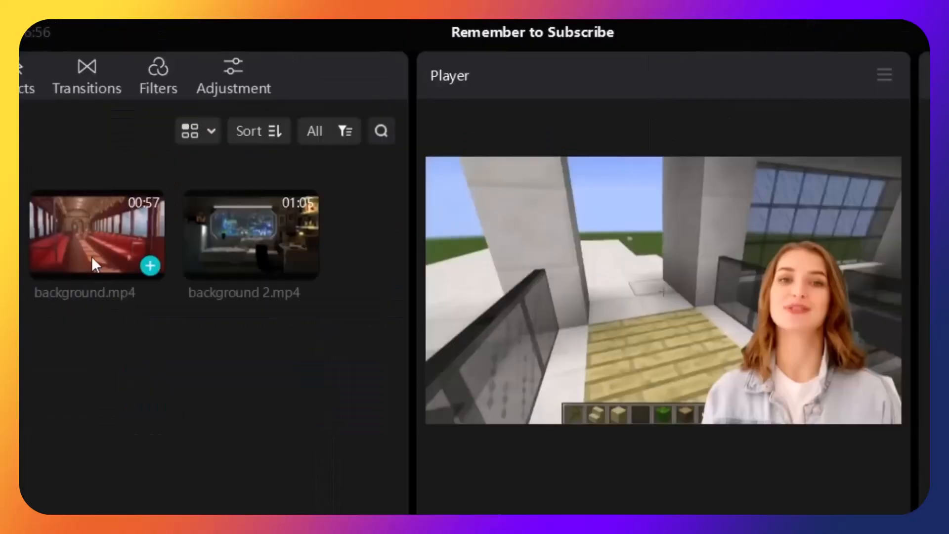
{"action": "left_click", "coordinate": [91, 256]}
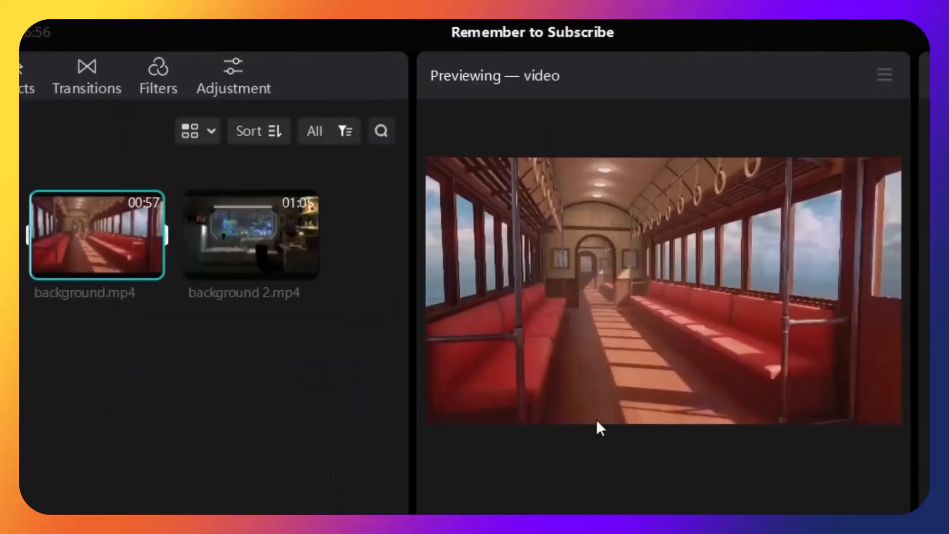
{"action": "left_click", "coordinate": [259, 274]}
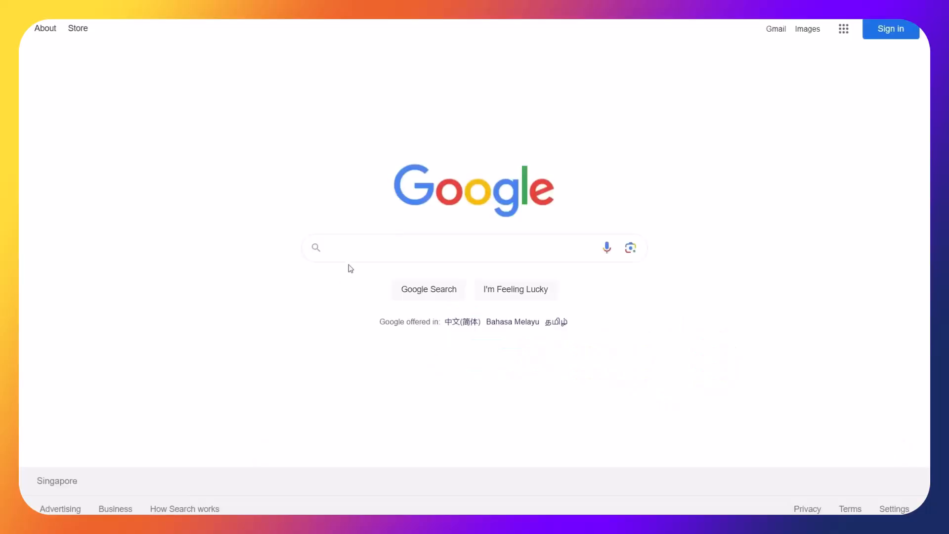
Search the web for "live wallpaper computer".
{"action": "left_click", "coordinate": [353, 250]}
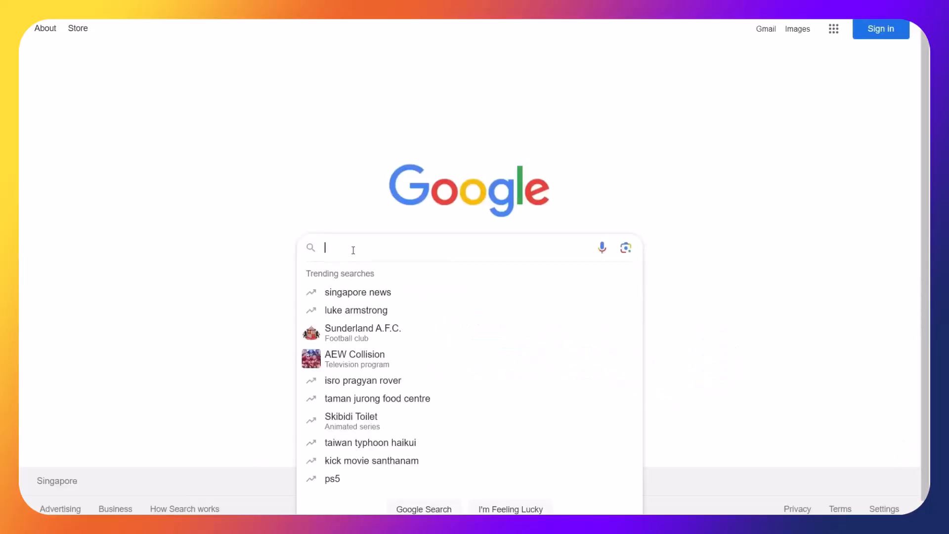
{"action": "type", "text": "live wallpap"}
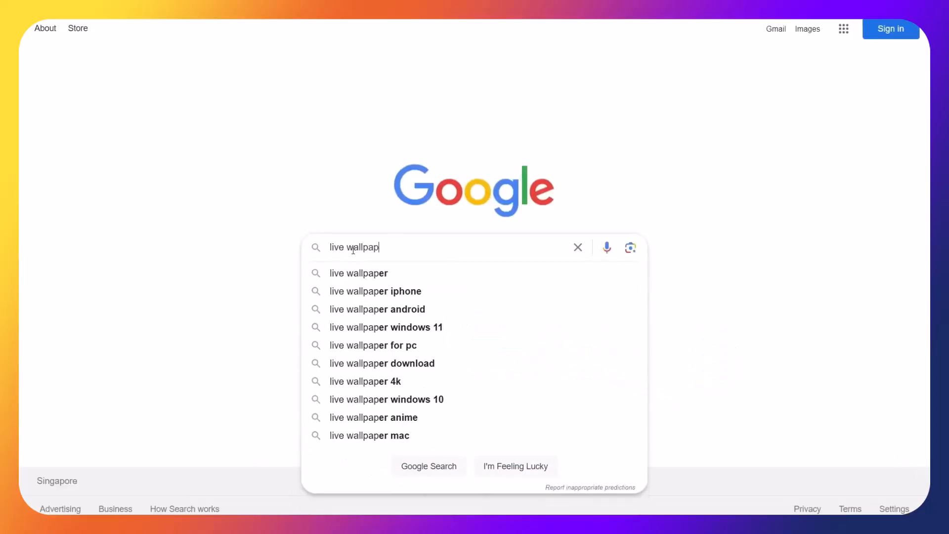
{"action": "type", "text": "er computer"}
{"action": "key", "text": "Return"}
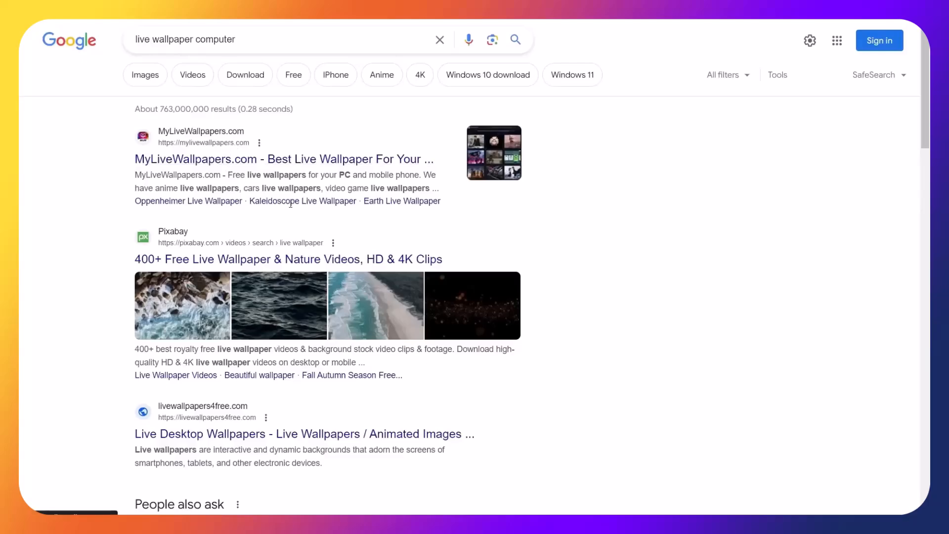
Open the MoeWalls Anime Live Wallpapers result and show the site's Lifestyle category.
{"action": "scroll", "coordinate": [745, 324], "scroll_direction": "down", "scroll_amount": 20}
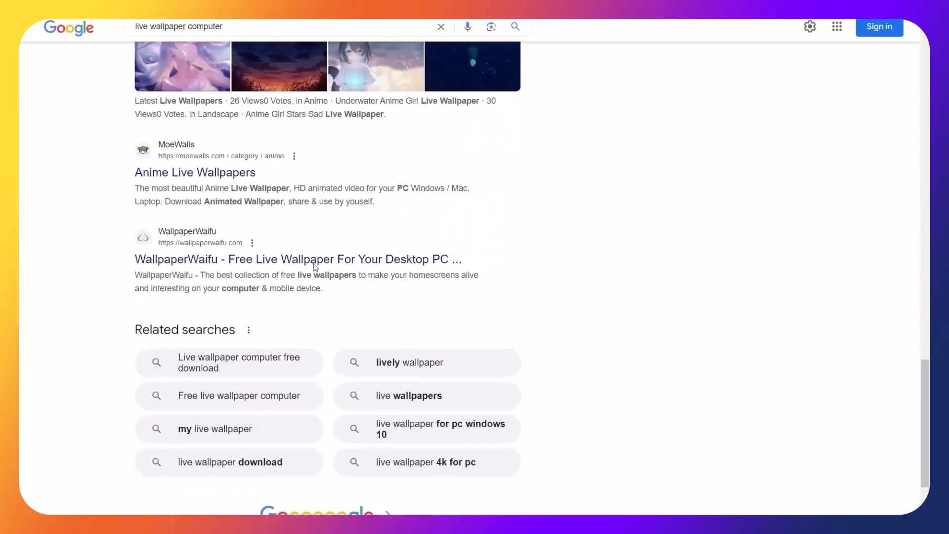
{"action": "left_click", "coordinate": [162, 178]}
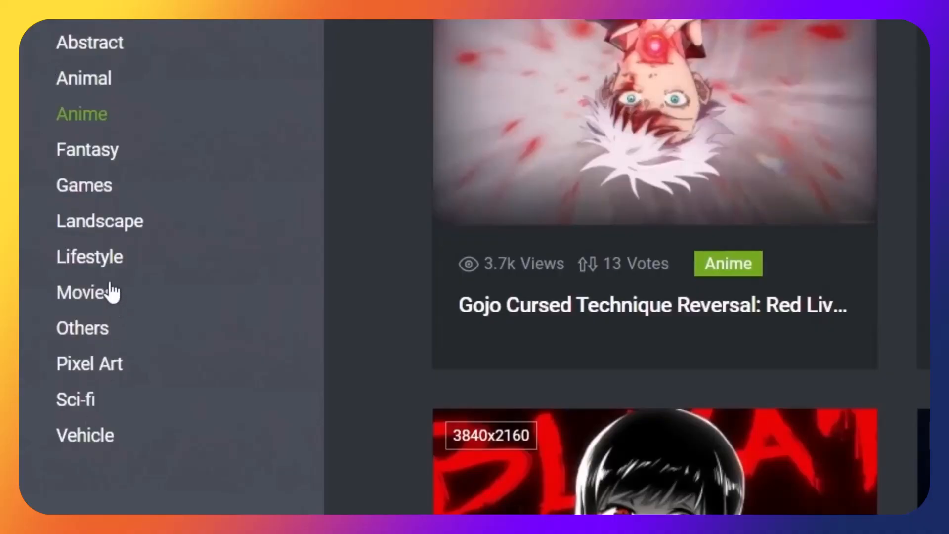
{"action": "left_click", "coordinate": [79, 264]}
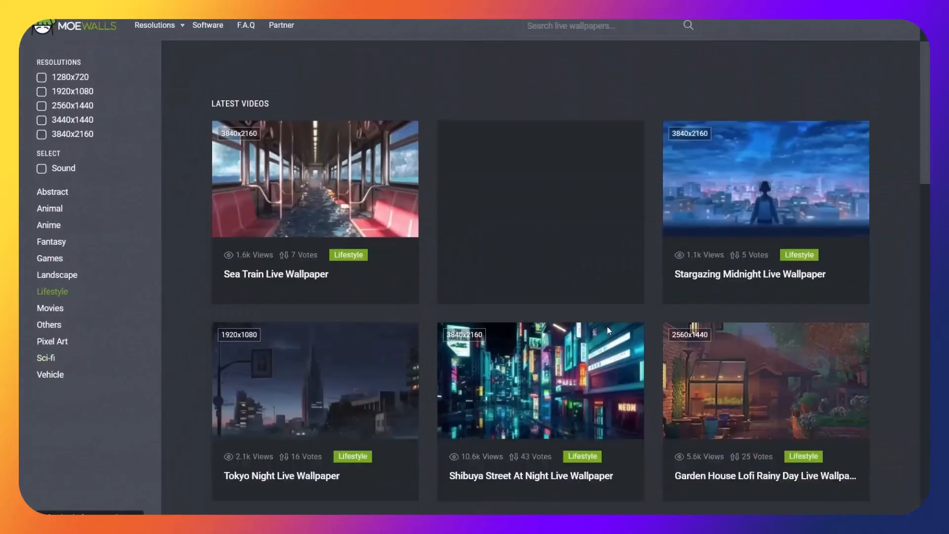
Browse the Lifestyle live wallpapers and open Tokyo City Streets Live Wallpaper.
{"action": "scroll", "coordinate": [607, 326], "scroll_direction": "down", "scroll_amount": 8}
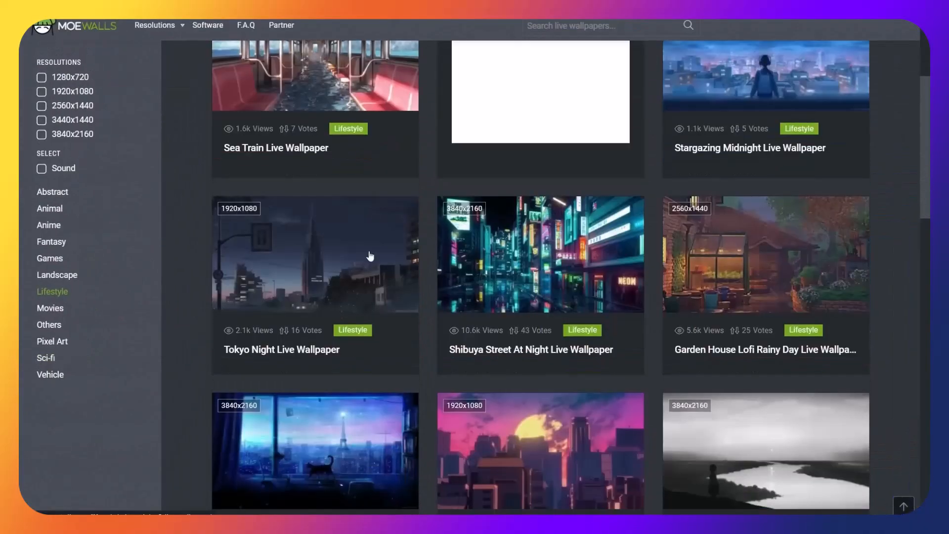
{"action": "scroll", "coordinate": [586, 382], "scroll_direction": "down", "scroll_amount": 4}
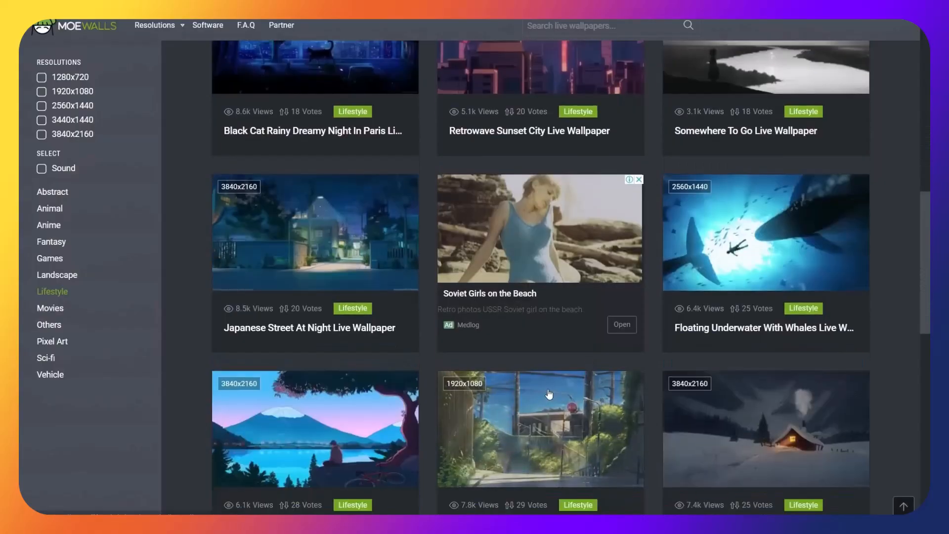
{"action": "scroll", "coordinate": [555, 371], "scroll_direction": "down", "scroll_amount": 3}
{"action": "scroll", "coordinate": [556, 371], "scroll_direction": "down", "scroll_amount": 3}
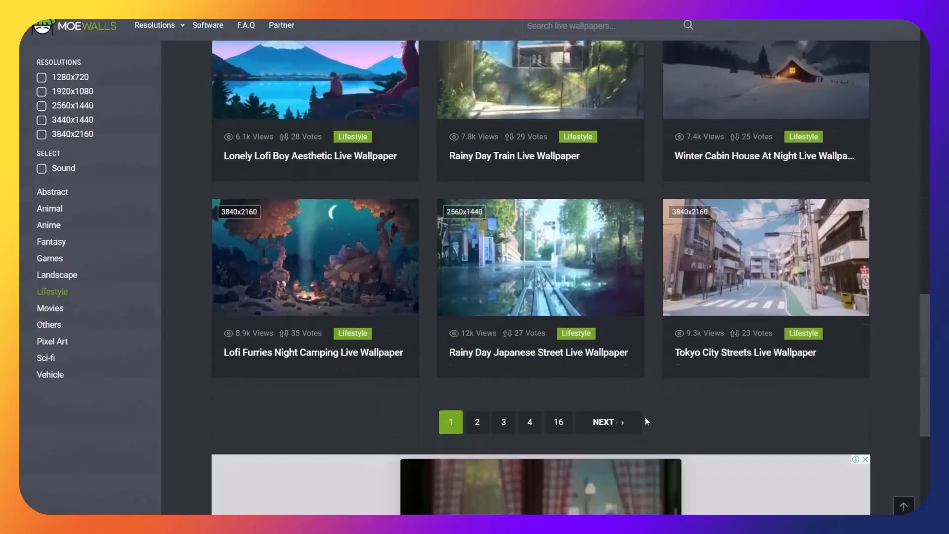
{"action": "left_click", "coordinate": [737, 360]}
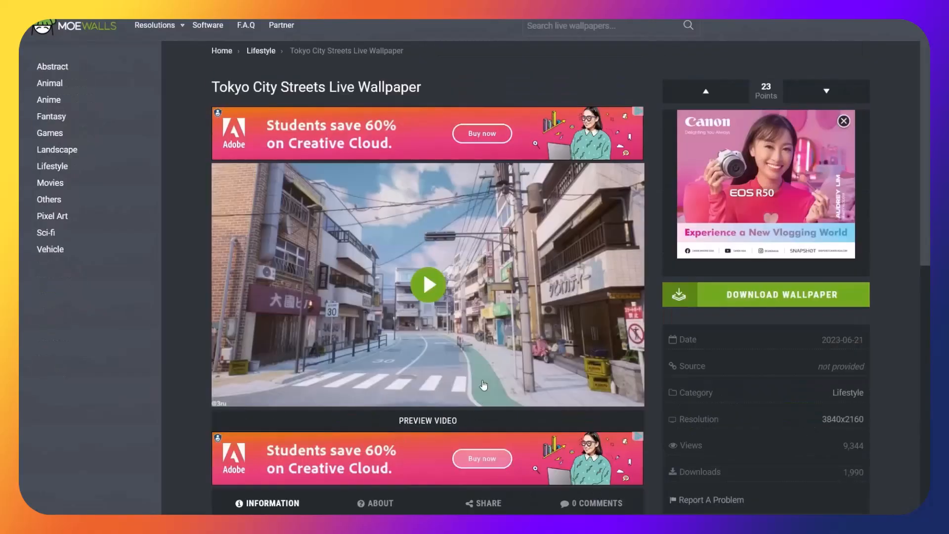
Play the Tokyo City Streets wallpaper's preview video and look over its download and information sections.
{"action": "left_click", "coordinate": [432, 294]}
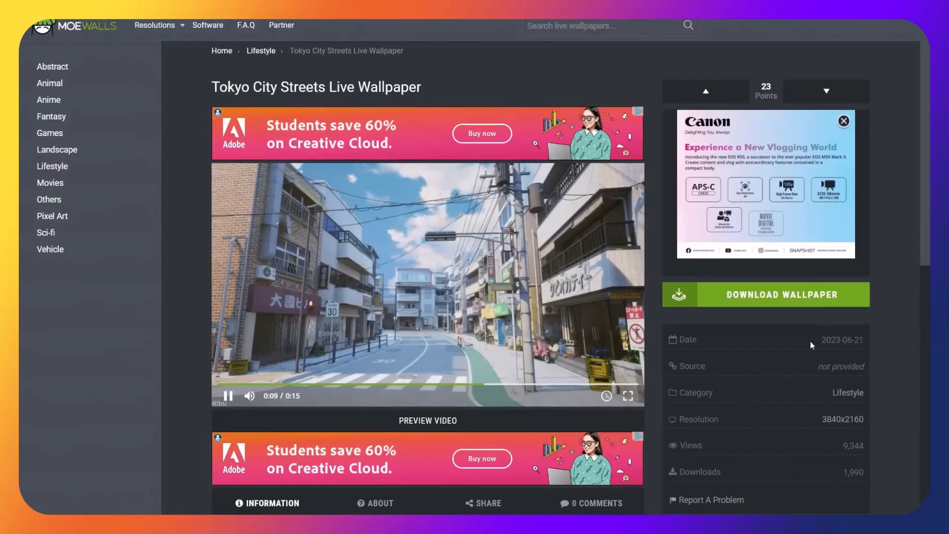
{"action": "scroll", "coordinate": [822, 320], "scroll_direction": "down", "scroll_amount": 1}
{"action": "scroll", "coordinate": [840, 323], "scroll_direction": "down", "scroll_amount": 3}
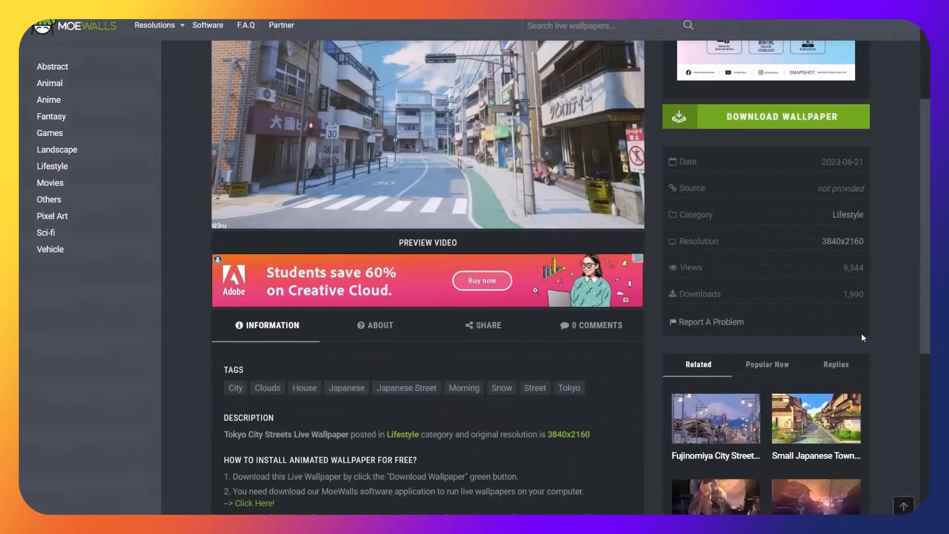
{"action": "scroll", "coordinate": [860, 332], "scroll_direction": "up", "scroll_amount": 4}
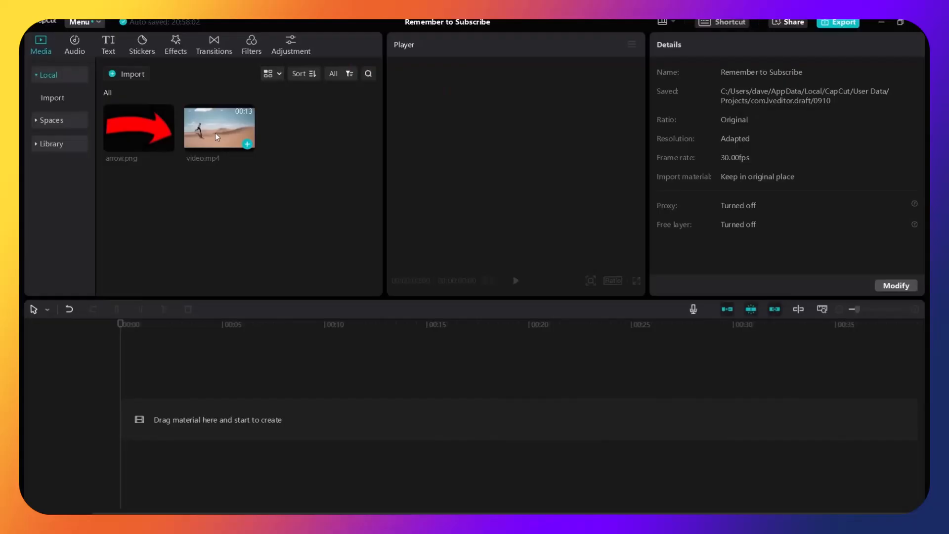
Place video.mp4 on the timeline and arrow.png on a track above it, extended to the video's full length.
{"action": "left_click_drag", "start_coordinate": [215, 133], "coordinate": [188, 366]}
{"action": "key", "text": "space"}
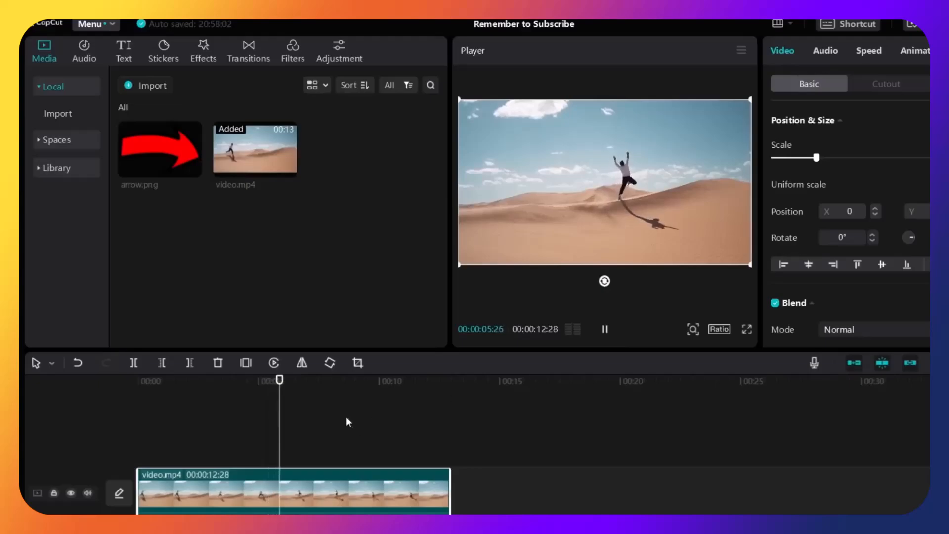
{"action": "left_click", "coordinate": [139, 415]}
{"action": "left_click_drag", "start_coordinate": [163, 148], "coordinate": [163, 447]}
{"action": "left_click_drag", "start_coordinate": [260, 442], "coordinate": [448, 445]}
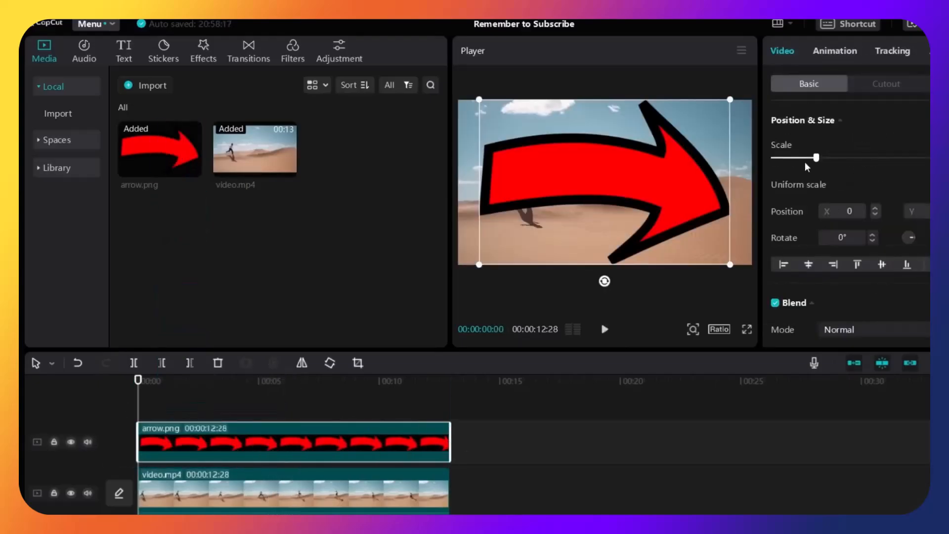
Scale the arrow image down and move it over the running person.
{"action": "left_click_drag", "start_coordinate": [815, 159], "coordinate": [790, 159]}
{"action": "left_click_drag", "start_coordinate": [555, 186], "coordinate": [502, 152]}
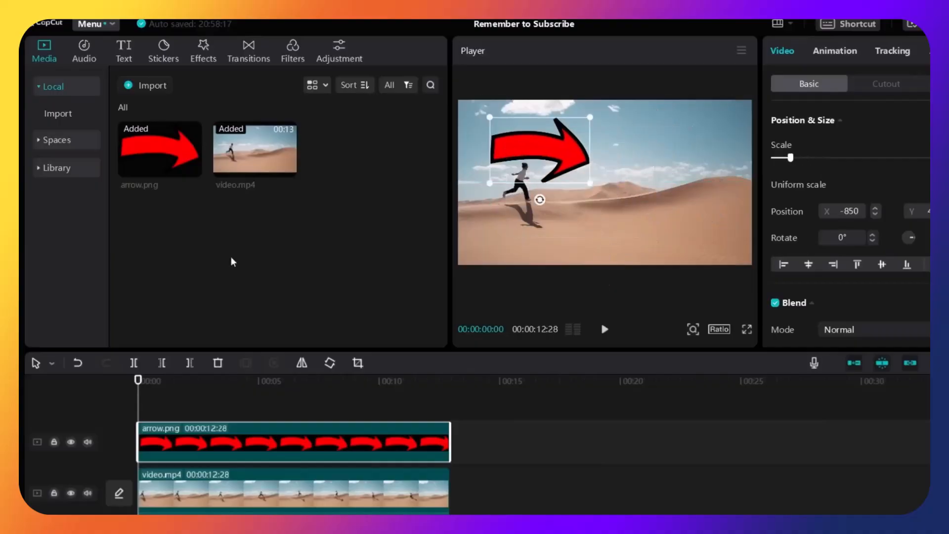
Add a default text layer above the arrow track and extend it to the video's full length.
{"action": "left_click", "coordinate": [124, 55]}
{"action": "left_click_drag", "start_coordinate": [153, 99], "coordinate": [148, 424]}
{"action": "left_click_drag", "start_coordinate": [210, 426], "coordinate": [448, 425]}
Arrange the overlays with the default text in the frame's upper-left area and the arrow at lower right, at X 910, Y -531.
{"action": "left_click_drag", "start_coordinate": [529, 155], "coordinate": [734, 254]}
{"action": "left_click", "coordinate": [605, 188]}
{"action": "left_click", "coordinate": [604, 192]}
{"action": "left_click_drag", "start_coordinate": [603, 189], "coordinate": [553, 142]}
{"action": "left_click_drag", "start_coordinate": [718, 240], "coordinate": [658, 219]}
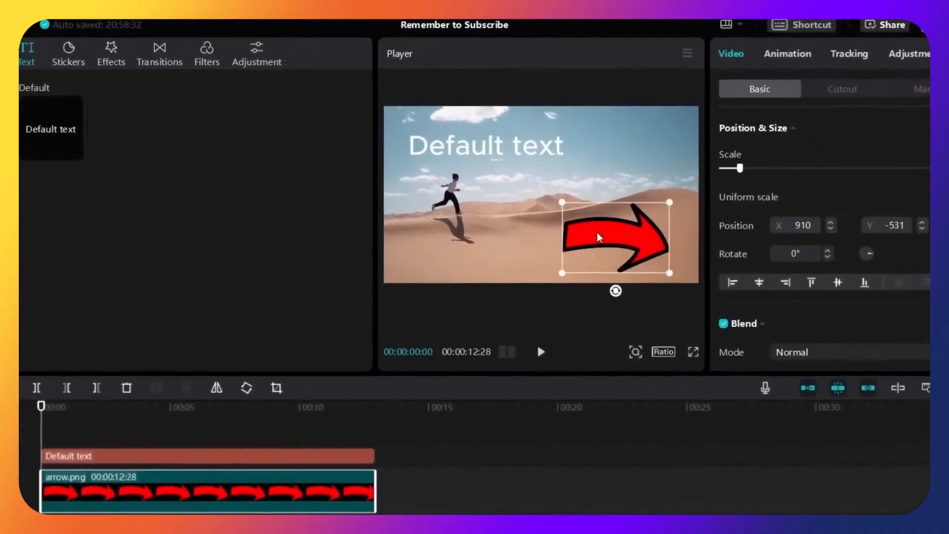
Change the default text to "subscribe" in the SF-Pro-Display-Heavy font.
{"action": "left_click", "coordinate": [514, 151]}
{"action": "left_click", "coordinate": [846, 157]}
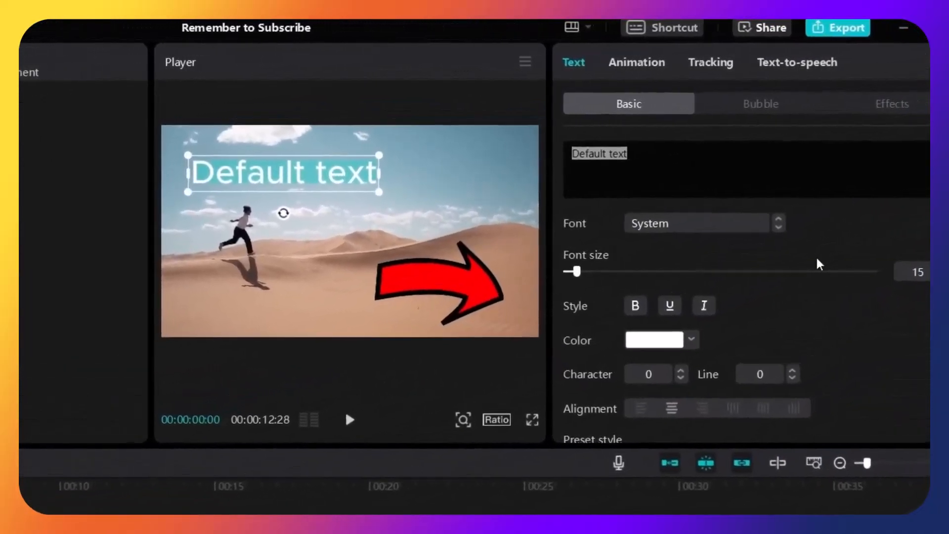
{"action": "type", "text": "subscribe"}
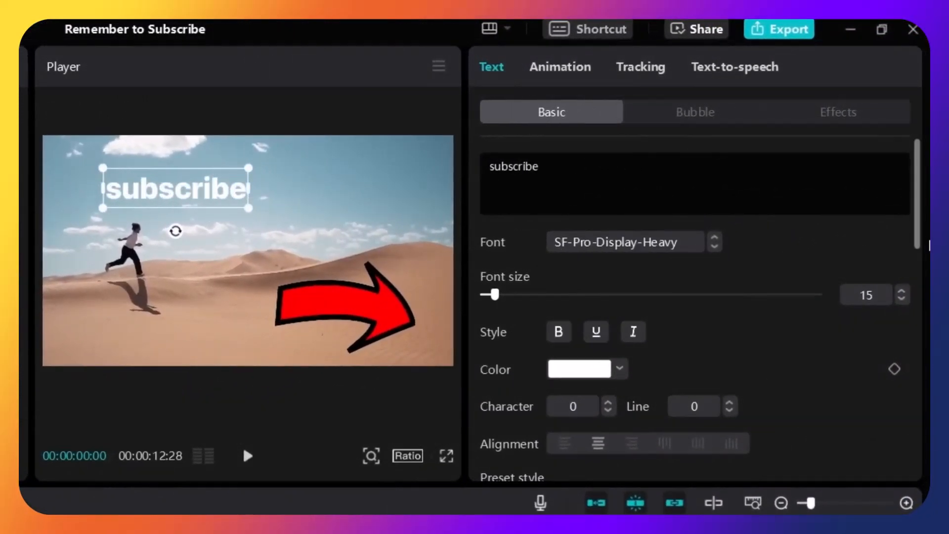
Give the subscribe text the white preset style with a black outline and place it just above the runner.
{"action": "scroll", "coordinate": [517, 383], "scroll_direction": "down", "scroll_amount": 4}
{"action": "left_click", "coordinate": [547, 356]}
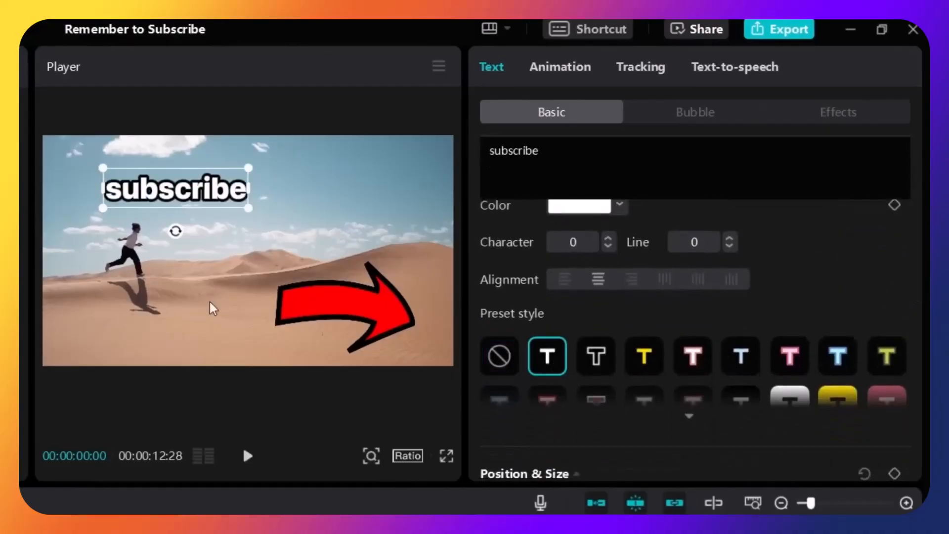
{"action": "left_click_drag", "start_coordinate": [179, 198], "coordinate": [150, 198]}
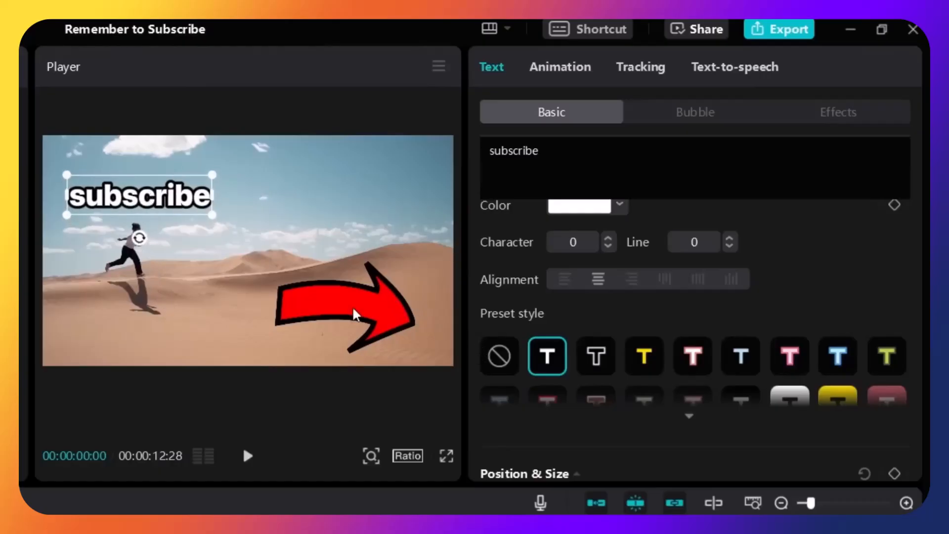
Enable motion tracking for the subscribe text and place the tracking box over the runner.
{"action": "left_click", "coordinate": [625, 64]}
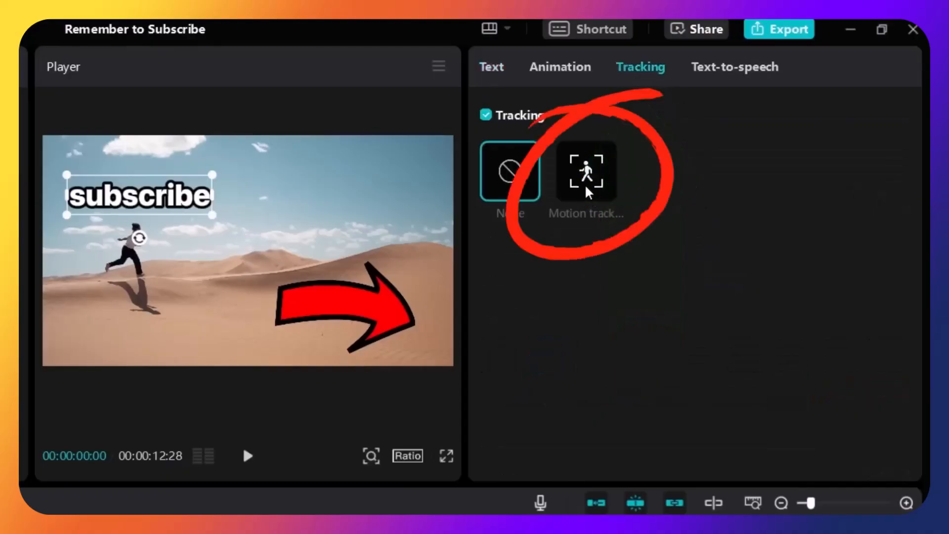
{"action": "left_click", "coordinate": [587, 188]}
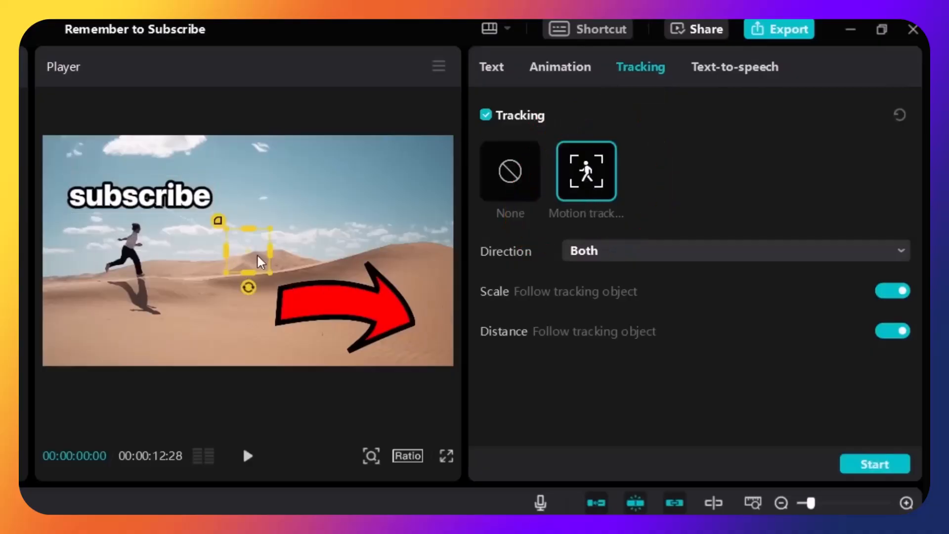
{"action": "mouse_move", "coordinate": [250, 250]}
{"action": "left_mouse_down"}
{"action": "mouse_move", "coordinate": [233, 309]}
{"action": "mouse_move", "coordinate": [261, 245]}
{"action": "mouse_move", "coordinate": [244, 265]}
{"action": "left_mouse_up"}
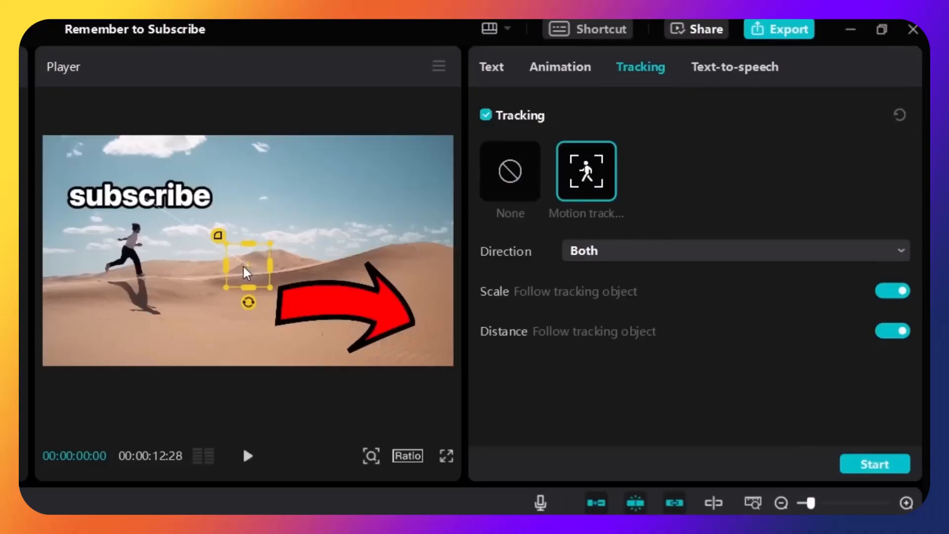
{"action": "left_click_drag", "start_coordinate": [242, 265], "coordinate": [129, 243]}
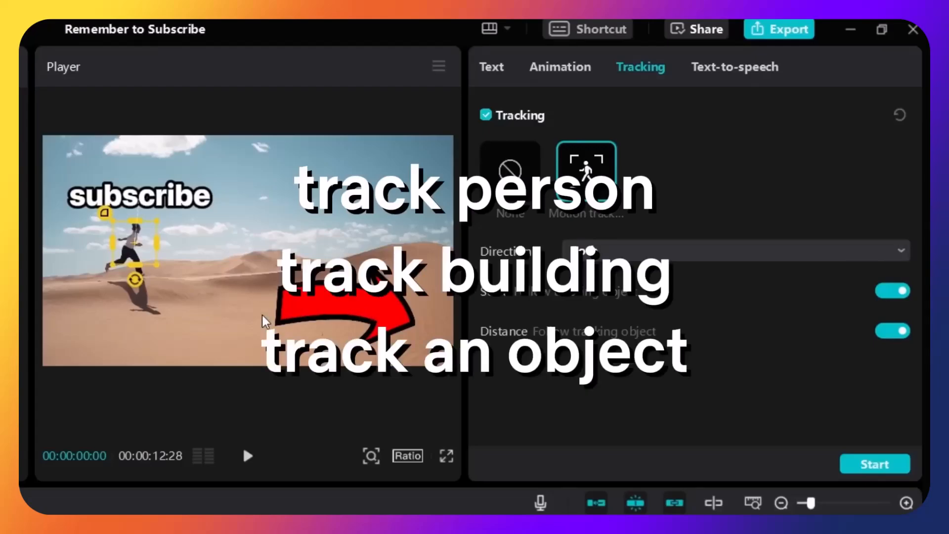
Try moving the tracking box around the frame and stretching its width and height.
{"action": "left_click_drag", "start_coordinate": [138, 237], "coordinate": [192, 251]}
{"action": "mouse_move", "coordinate": [135, 263]}
{"action": "left_mouse_down"}
{"action": "mouse_move", "coordinate": [138, 330]}
{"action": "mouse_move", "coordinate": [259, 279]}
{"action": "mouse_move", "coordinate": [151, 268]}
{"action": "left_mouse_up"}
{"action": "left_click_drag", "start_coordinate": [192, 251], "coordinate": [362, 263]}
{"action": "left_click_drag", "start_coordinate": [236, 275], "coordinate": [348, 276]}
{"action": "mouse_move", "coordinate": [249, 340]}
{"action": "left_mouse_down"}
{"action": "mouse_move", "coordinate": [248, 288]}
{"action": "mouse_move", "coordinate": [248, 331]}
{"action": "left_mouse_up"}
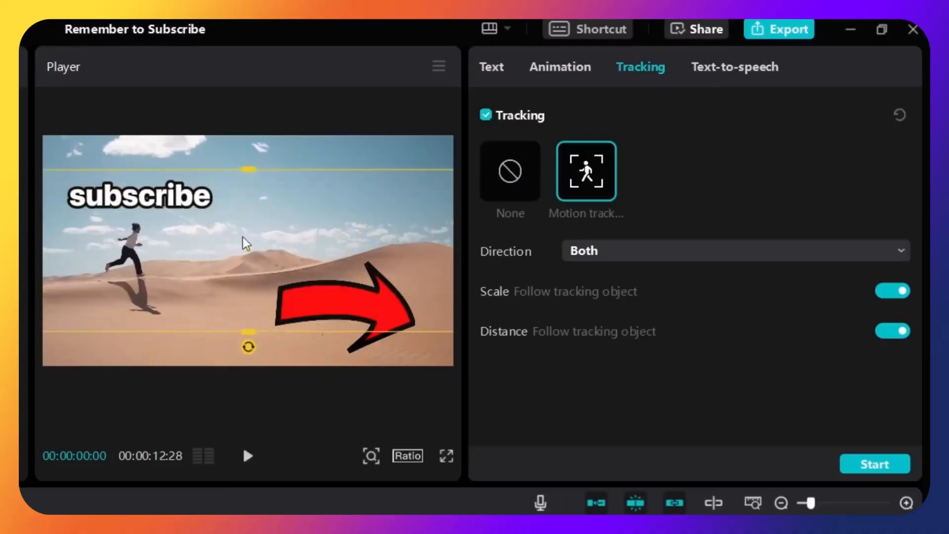
Make the tracking box small again beside the runner and round off its corners.
{"action": "left_click_drag", "start_coordinate": [242, 263], "coordinate": [359, 296]}
{"action": "left_click_drag", "start_coordinate": [139, 284], "coordinate": [377, 305]}
{"action": "left_click_drag", "start_coordinate": [368, 228], "coordinate": [168, 230]}
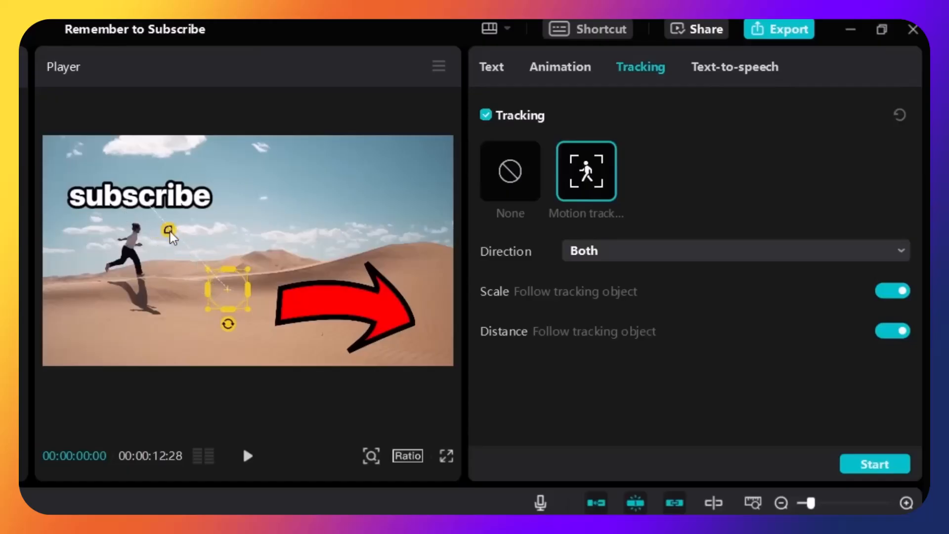
Fit the tracking box over the runner, turn off scale and distance following, then run the motion tracking and play the result.
{"action": "left_click_drag", "start_coordinate": [228, 324], "coordinate": [221, 342]}
{"action": "left_click_drag", "start_coordinate": [201, 270], "coordinate": [114, 255]}
{"action": "left_click_drag", "start_coordinate": [129, 190], "coordinate": [133, 243]}
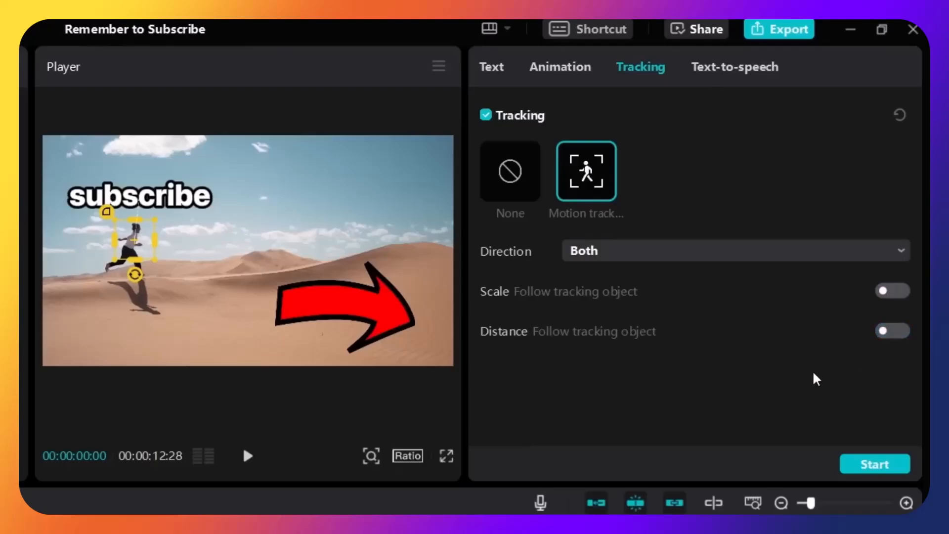
{"action": "left_click", "coordinate": [874, 465]}
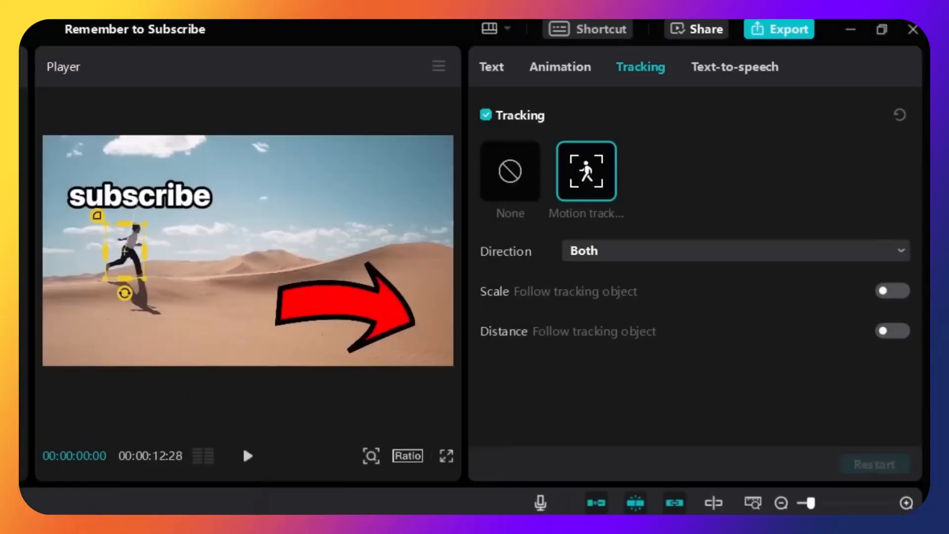
{"action": "key", "text": "Escape"}
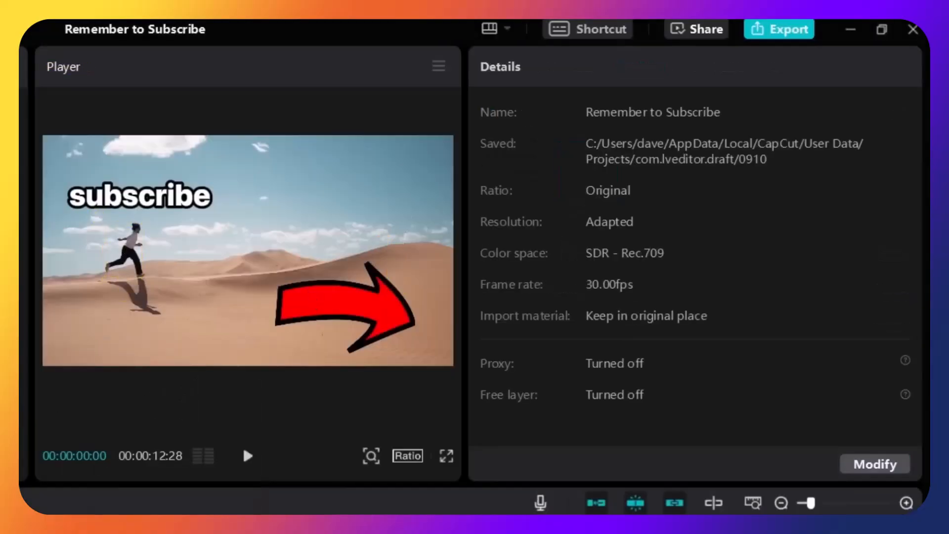
{"action": "left_click", "coordinate": [249, 457]}
Shrink the red arrow to 23%, rotate it to -8° and place it just behind the runner, pointing at him.
{"action": "left_click", "coordinate": [340, 305]}
{"action": "left_click_drag", "start_coordinate": [340, 305], "coordinate": [208, 248]}
{"action": "left_click_drag", "start_coordinate": [159, 297], "coordinate": [202, 277]}
{"action": "left_click_drag", "start_coordinate": [222, 247], "coordinate": [117, 235]}
{"action": "mouse_move", "coordinate": [122, 289]}
{"action": "left_mouse_down"}
{"action": "mouse_move", "coordinate": [132, 282]}
{"action": "mouse_move", "coordinate": [104, 290]}
{"action": "left_mouse_up"}
{"action": "left_click_drag", "start_coordinate": [97, 233], "coordinate": [83, 237]}
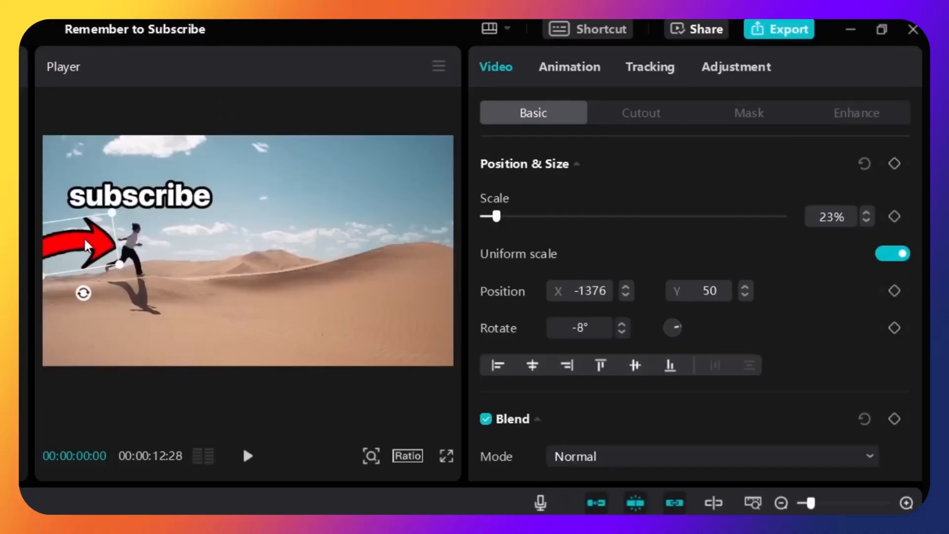
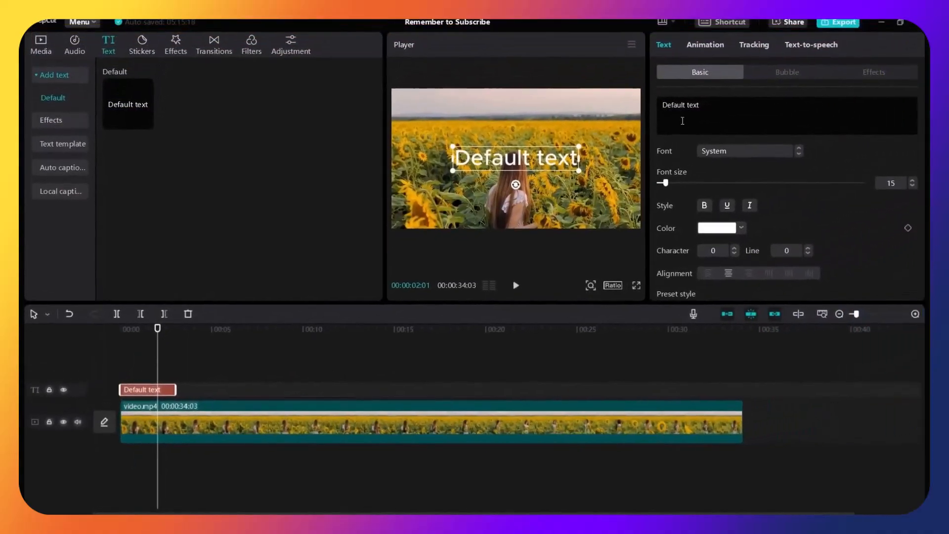
Replace the default text over the sunflower clip with "If You Want To Learn".
{"action": "key", "text": "ctrl+a"}
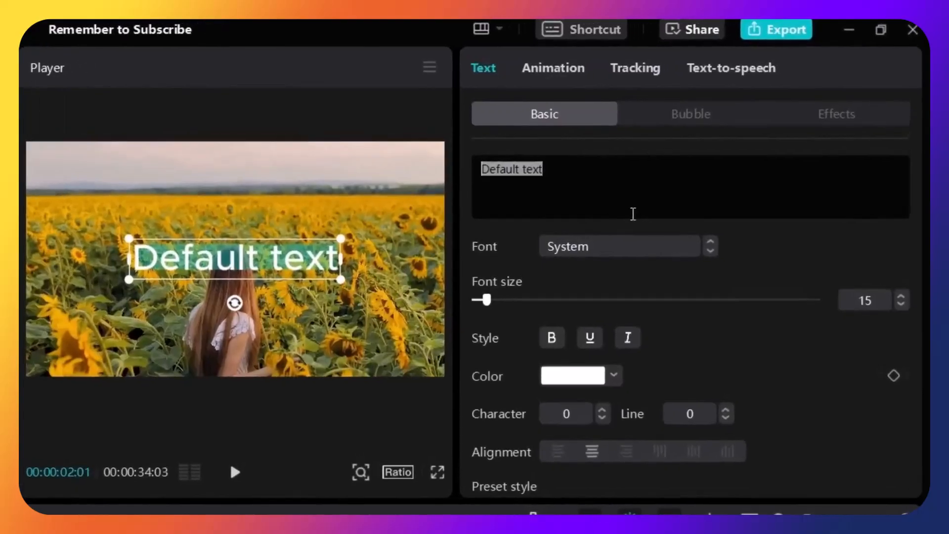
{"action": "key", "text": "BackSpace"}
{"action": "type", "text": "If You Want TO"}
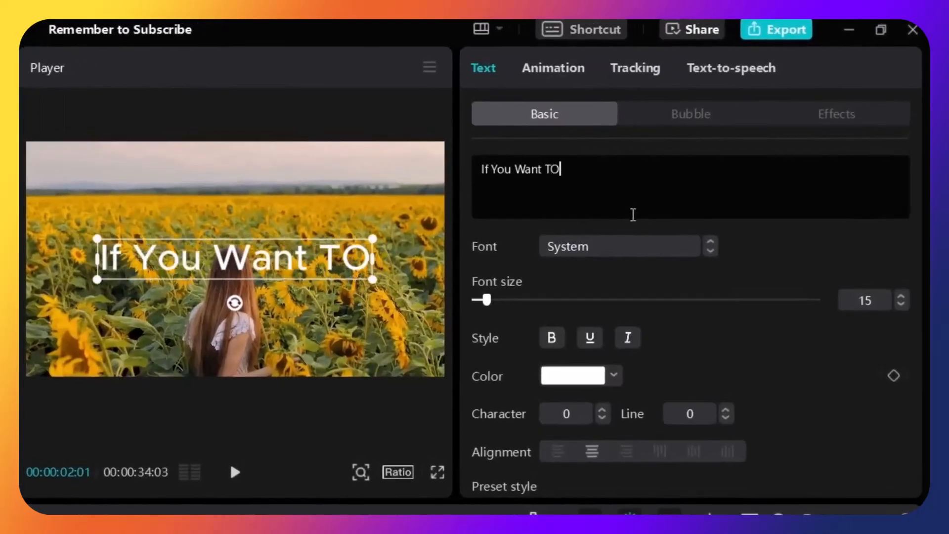
{"action": "key", "text": "BackSpace"}
{"action": "type", "text": "o Learn"}
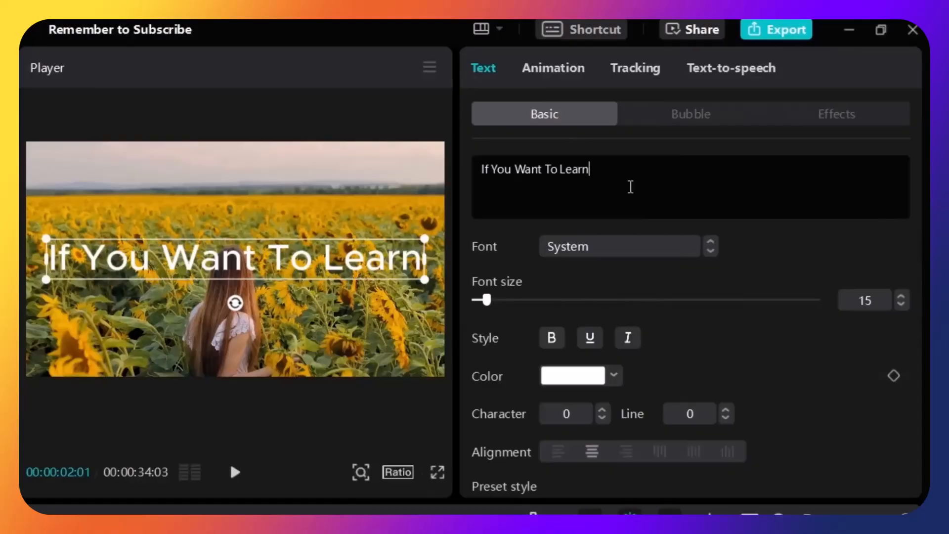
Audition the text-to-speech voices Jessie, Serious Male, Bestie, Chill Girl and Empathetic Female for the text.
{"action": "left_click", "coordinate": [717, 71]}
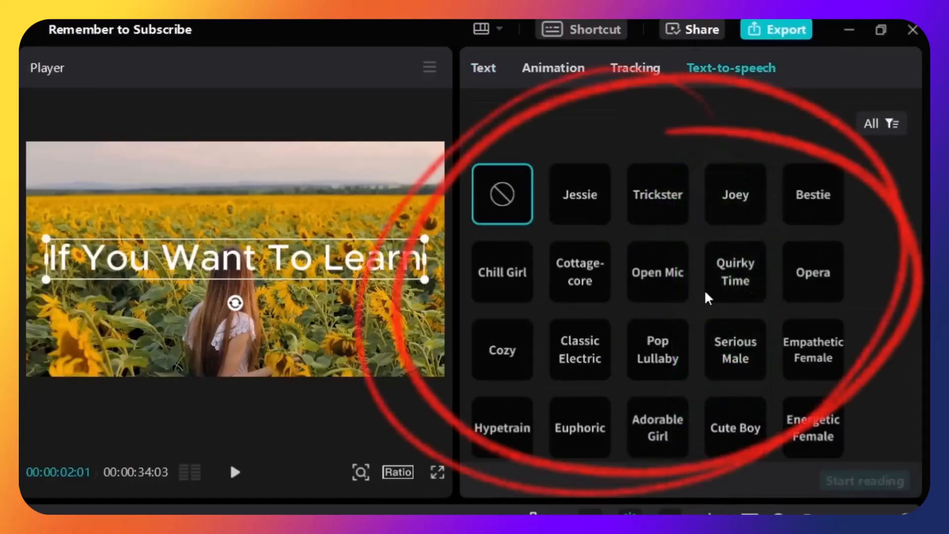
{"action": "left_click", "coordinate": [590, 212]}
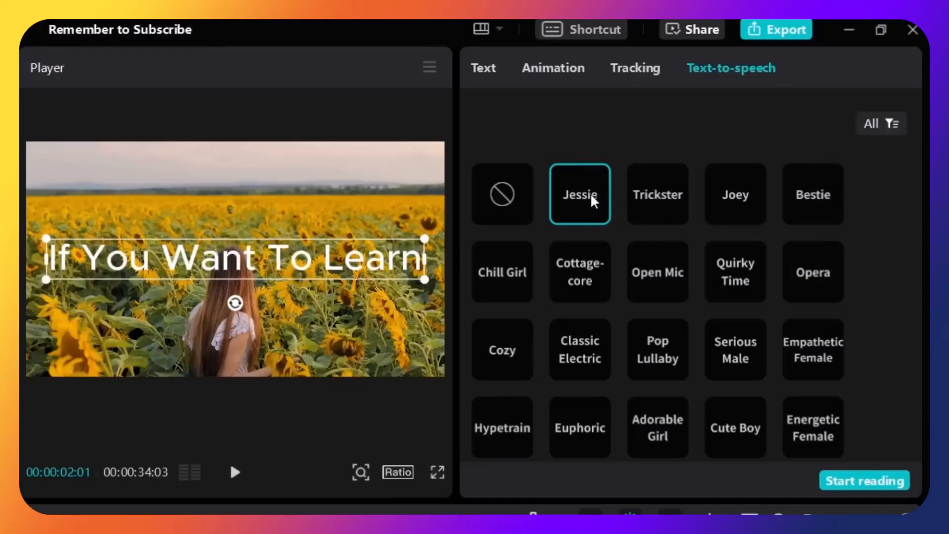
{"action": "left_click", "coordinate": [747, 334]}
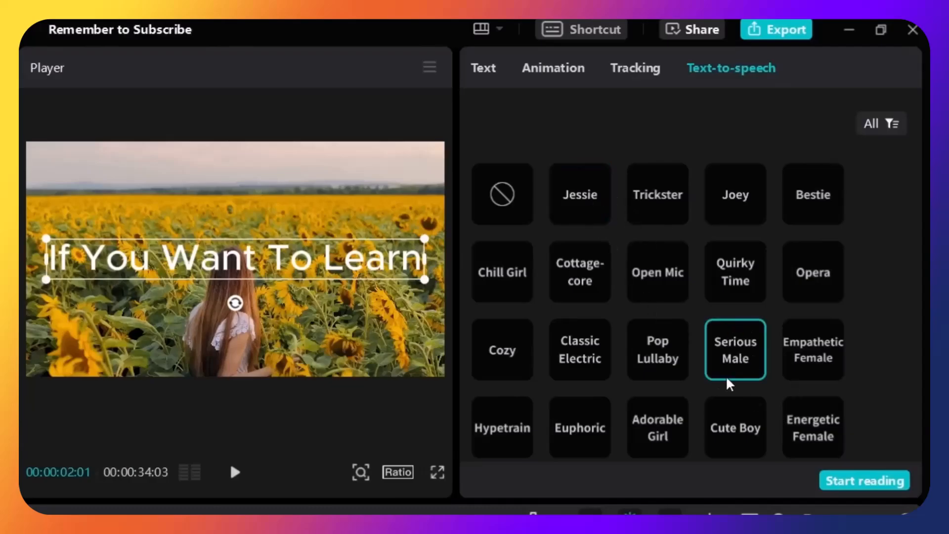
{"action": "left_click", "coordinate": [798, 203]}
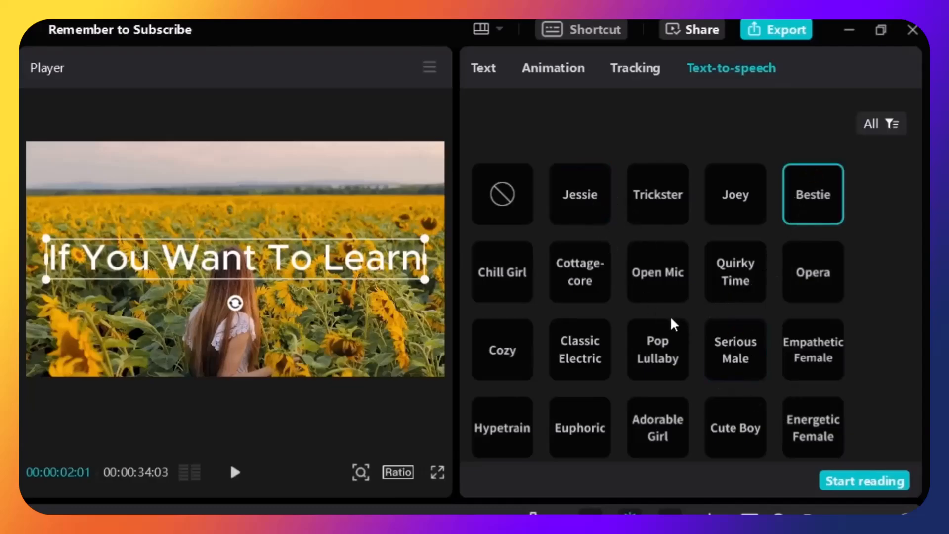
{"action": "left_click", "coordinate": [502, 281]}
{"action": "left_click", "coordinate": [790, 373]}
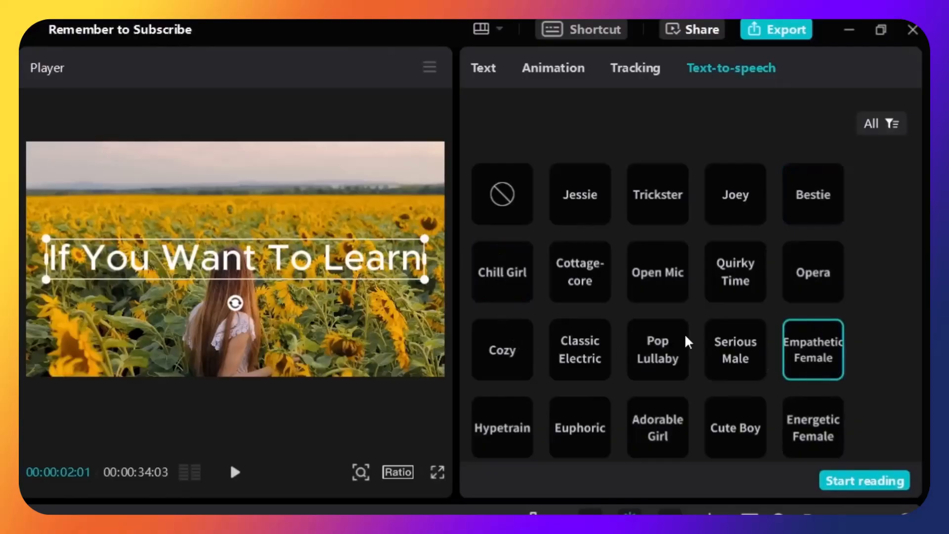
Look through the remaining voices and generate speech for "If You Want To Learn" with the Bestie voice.
{"action": "scroll", "coordinate": [687, 340], "scroll_direction": "down", "scroll_amount": 2}
{"action": "scroll", "coordinate": [618, 289], "scroll_direction": "down", "scroll_amount": 2}
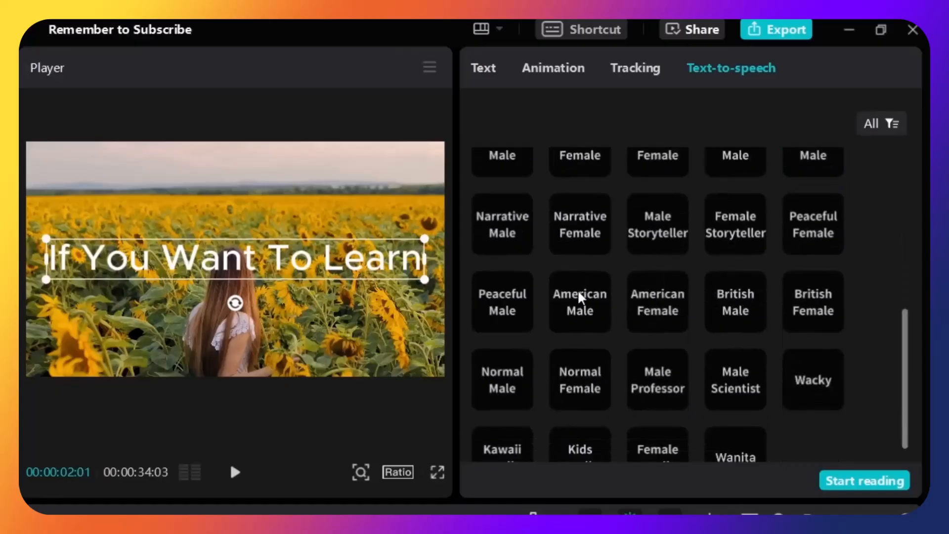
{"action": "scroll", "coordinate": [582, 289], "scroll_direction": "down", "scroll_amount": 1}
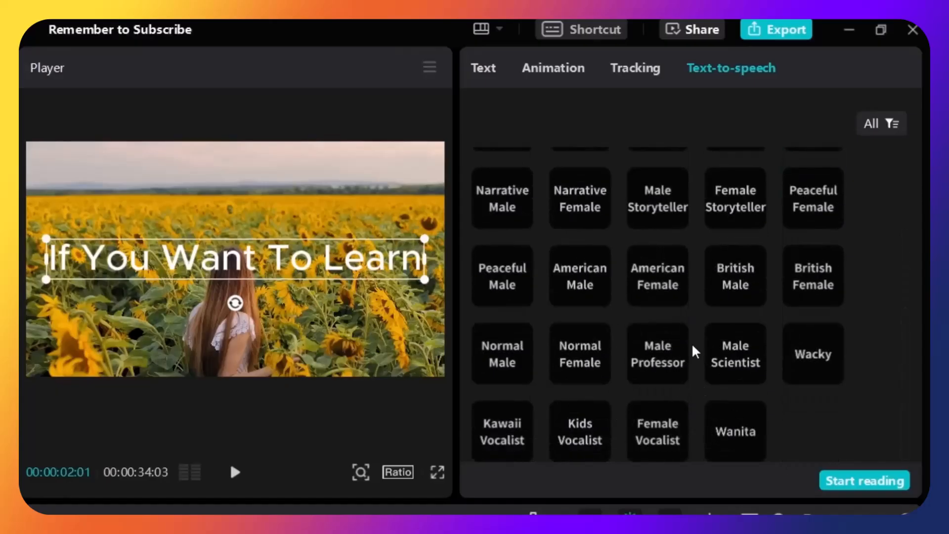
{"action": "scroll", "coordinate": [692, 356], "scroll_direction": "up", "scroll_amount": 5}
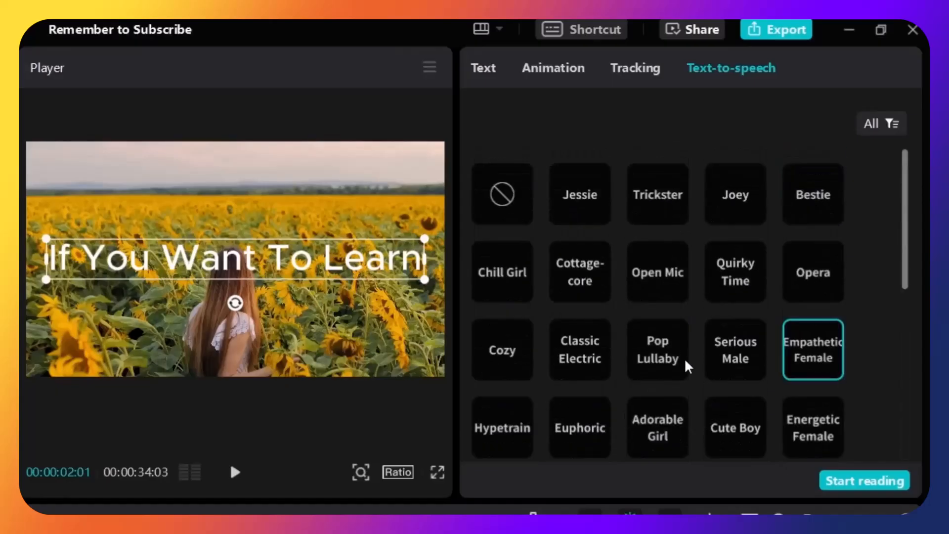
{"action": "left_click", "coordinate": [813, 211]}
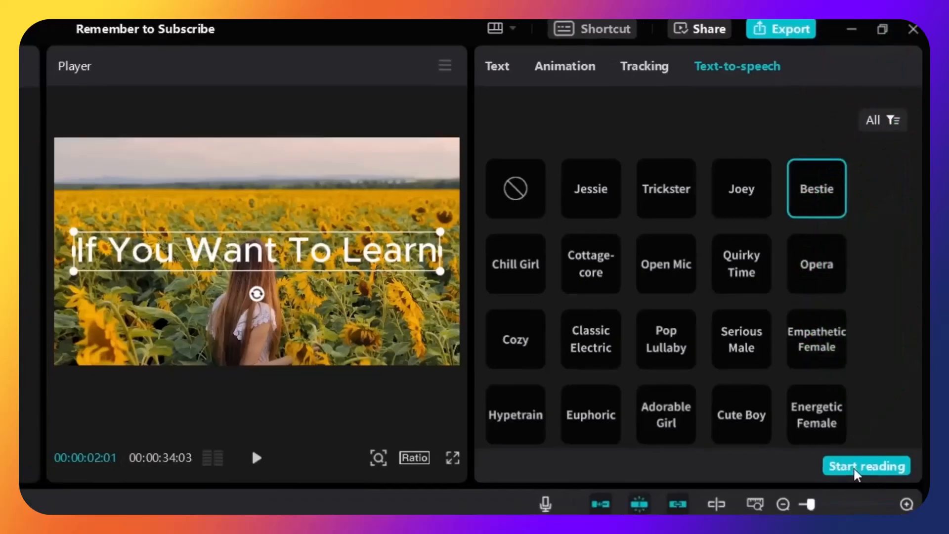
{"action": "left_click", "coordinate": [859, 482]}
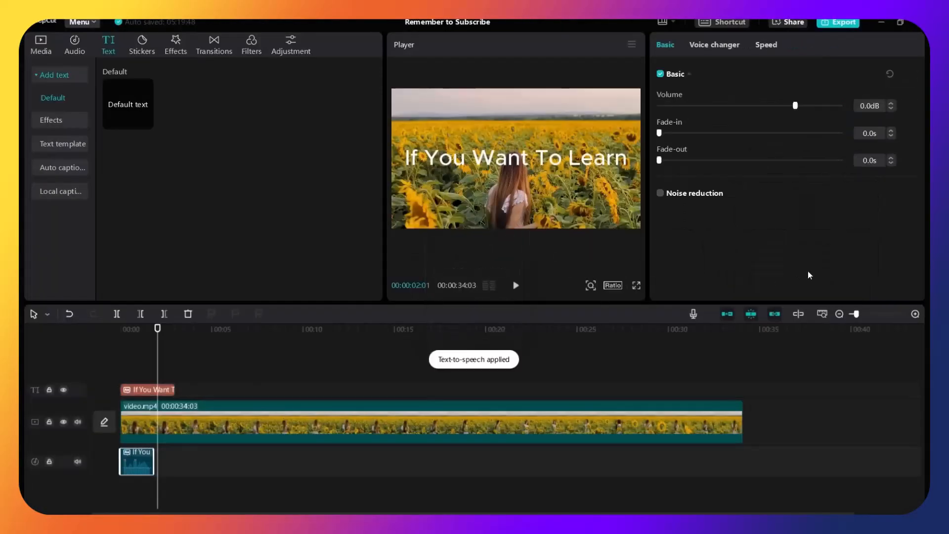
Play the project from the start to check the generated speech against the text.
{"action": "left_click_drag", "start_coordinate": [158, 341], "coordinate": [53, 339]}
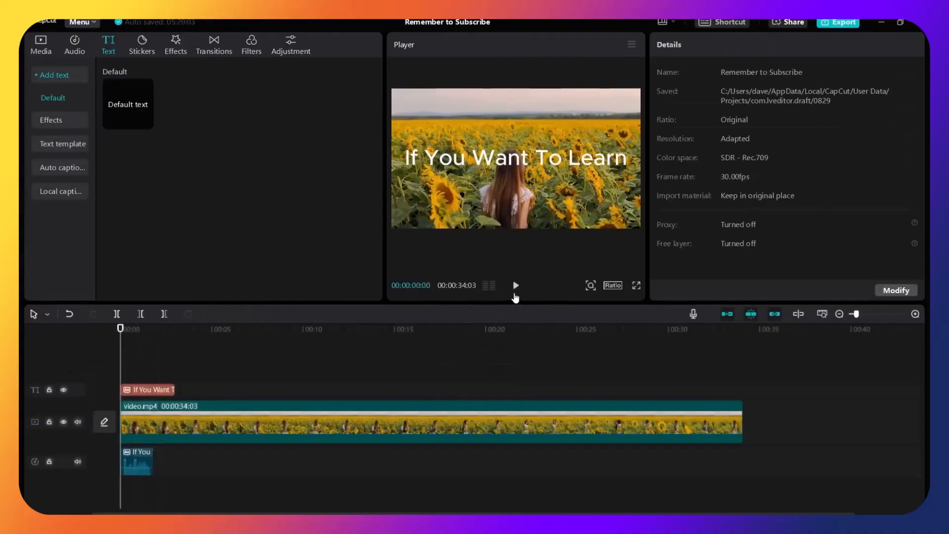
{"action": "left_click", "coordinate": [516, 294]}
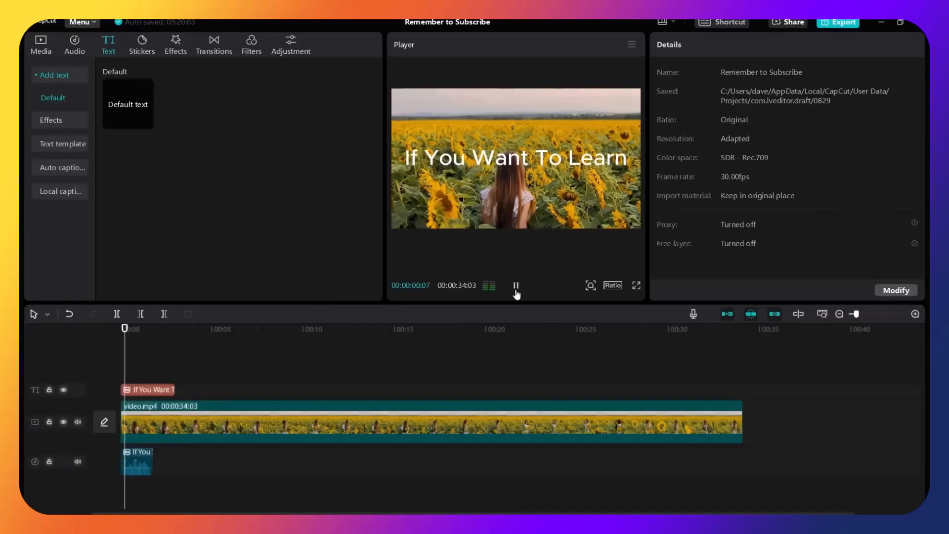
{"action": "left_click", "coordinate": [516, 294]}
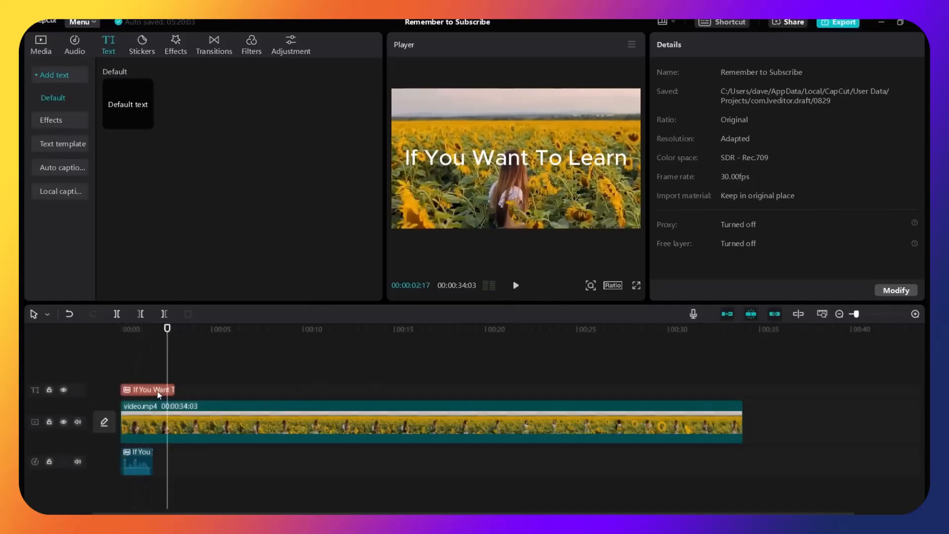
{"action": "left_click", "coordinate": [139, 336]}
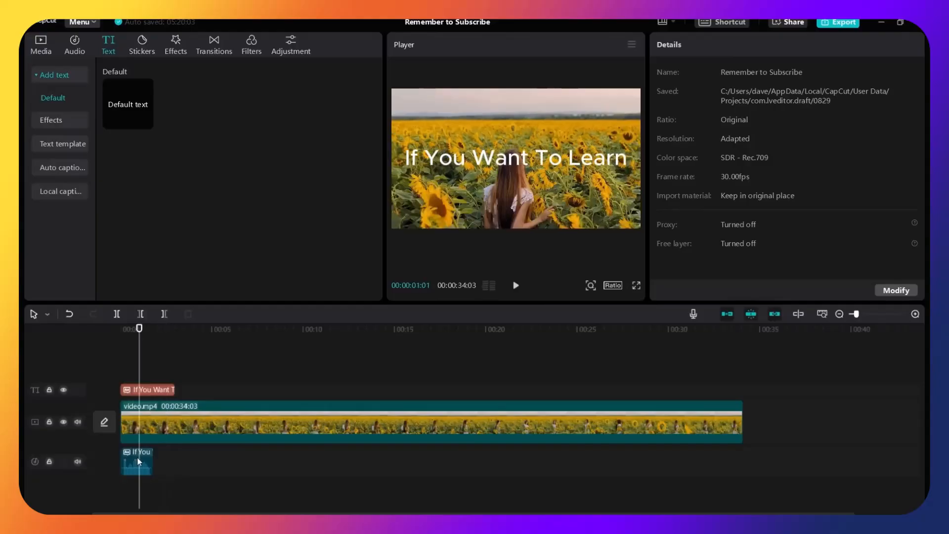
Trim the end of the "If You Want To Learn" text clip to match its speech clip and play it from the start.
{"action": "left_click", "coordinate": [164, 390]}
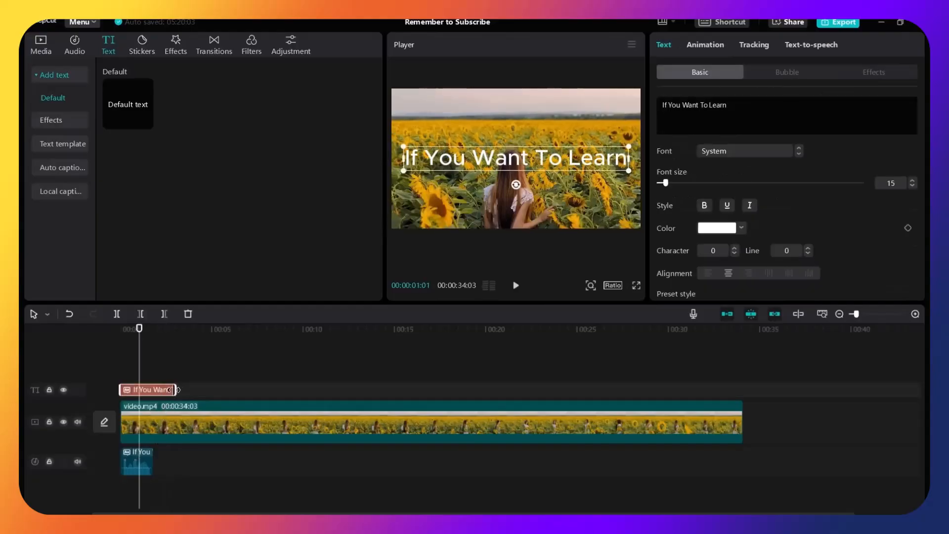
{"action": "left_click", "coordinate": [915, 314]}
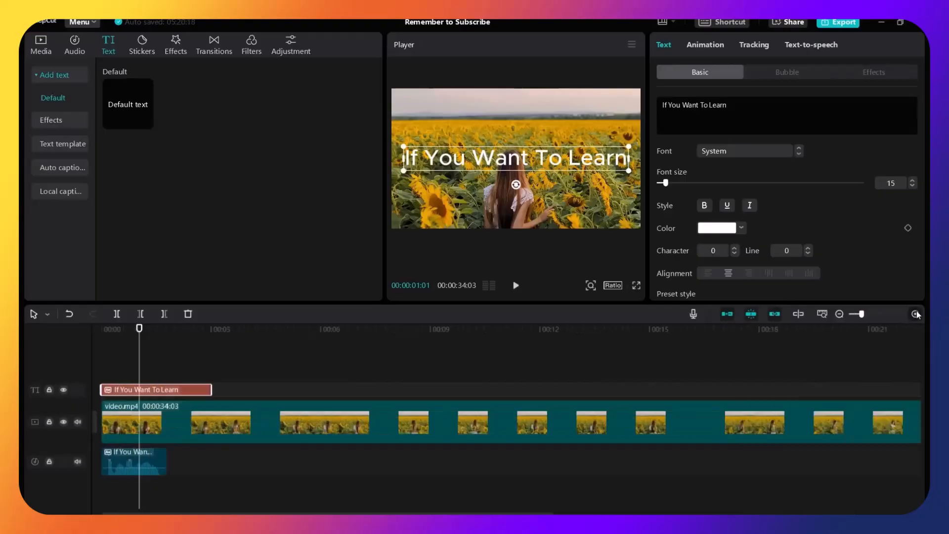
{"action": "left_click", "coordinate": [915, 314]}
{"action": "left_click_drag", "start_coordinate": [231, 514], "coordinate": [213, 514]}
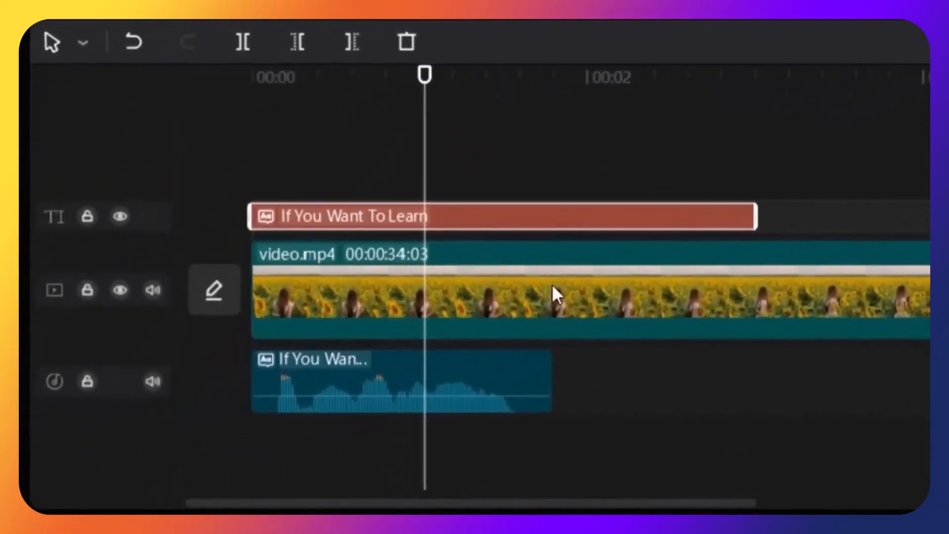
{"action": "mouse_move", "coordinate": [429, 372]}
{"action": "left_click_drag", "start_coordinate": [757, 213], "coordinate": [547, 223]}
{"action": "left_click_drag", "start_coordinate": [424, 75], "coordinate": [178, 73]}
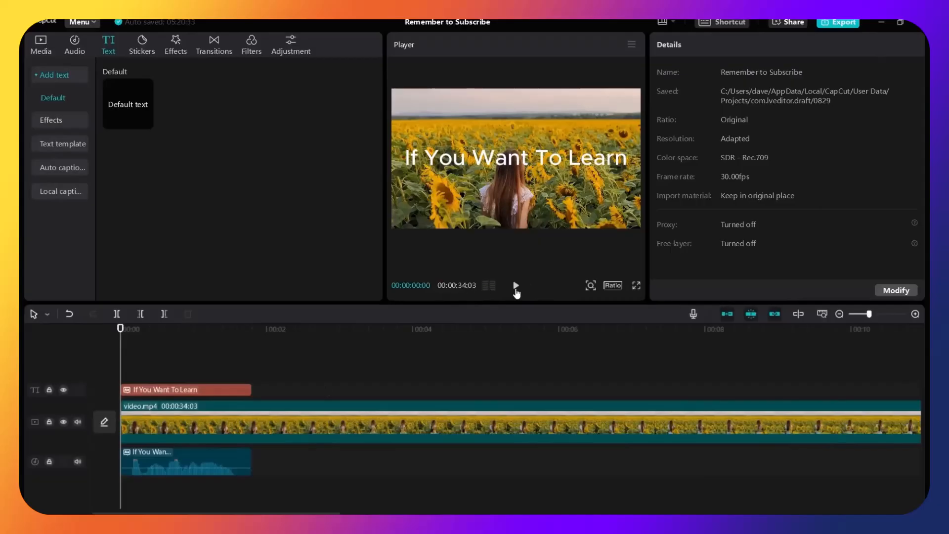
{"action": "left_click", "coordinate": [516, 286]}
Add a second default text directly after the first, reading "How To Add Text to Speech" at font size 10.
{"action": "scroll", "coordinate": [338, 386], "scroll_direction": "down", "scroll_amount": 2}
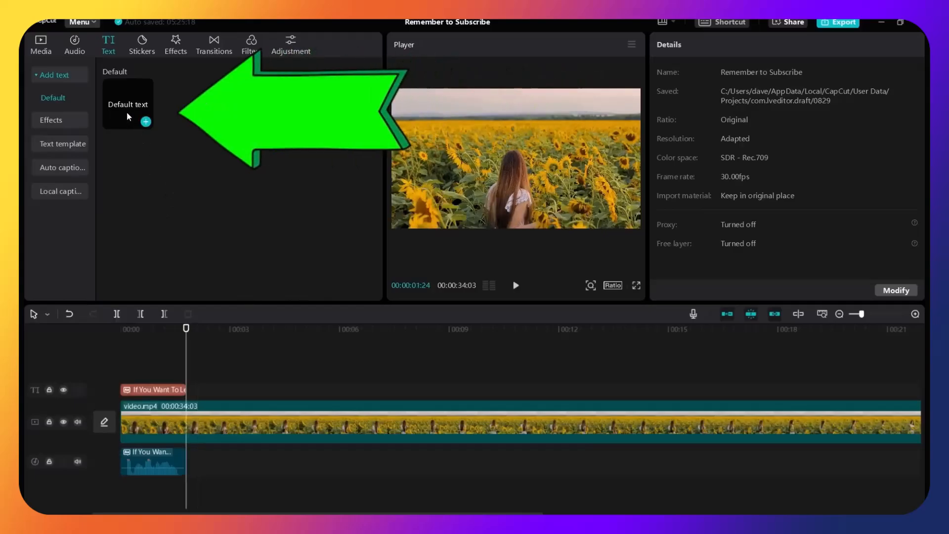
{"action": "left_click_drag", "start_coordinate": [127, 113], "coordinate": [208, 389]}
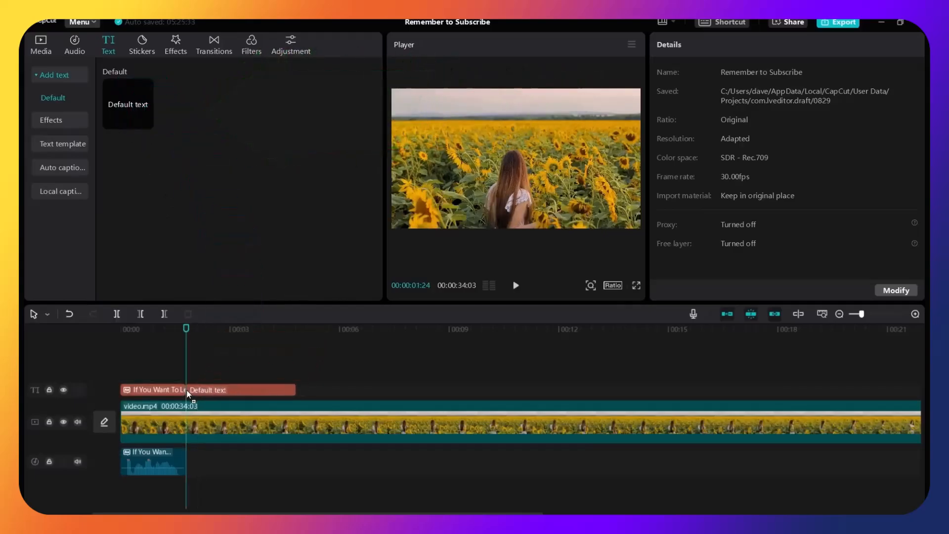
{"action": "triple_click", "coordinate": [714, 113]}
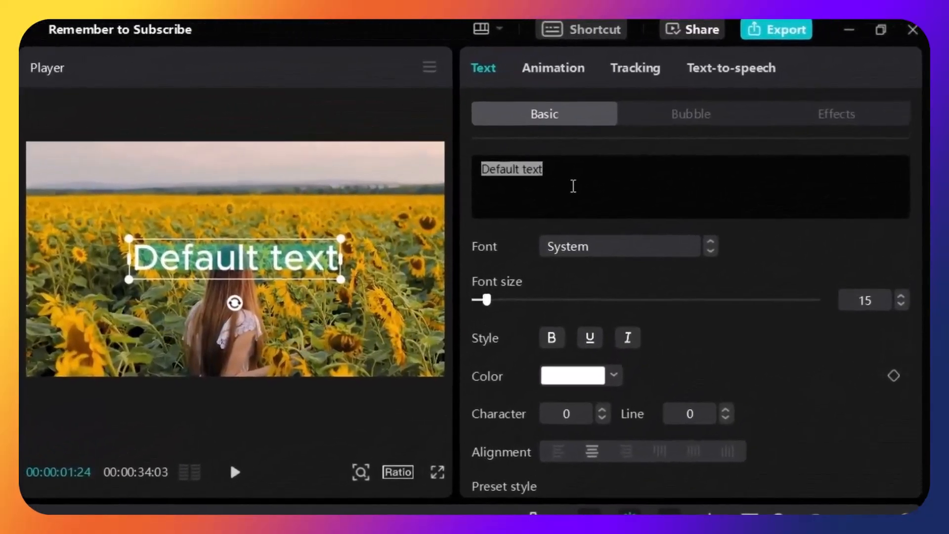
{"action": "type", "text": "How To "}
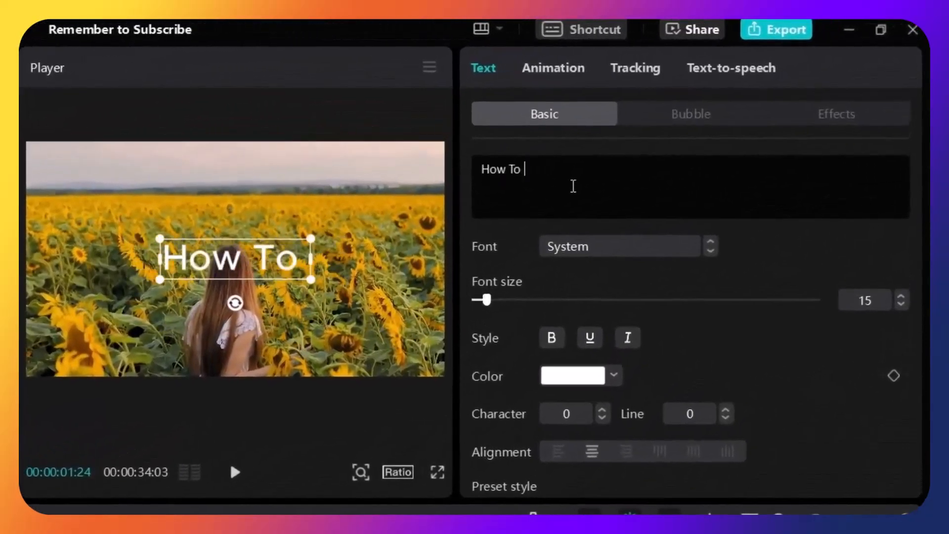
{"action": "type", "text": "Add Text to Speech"}
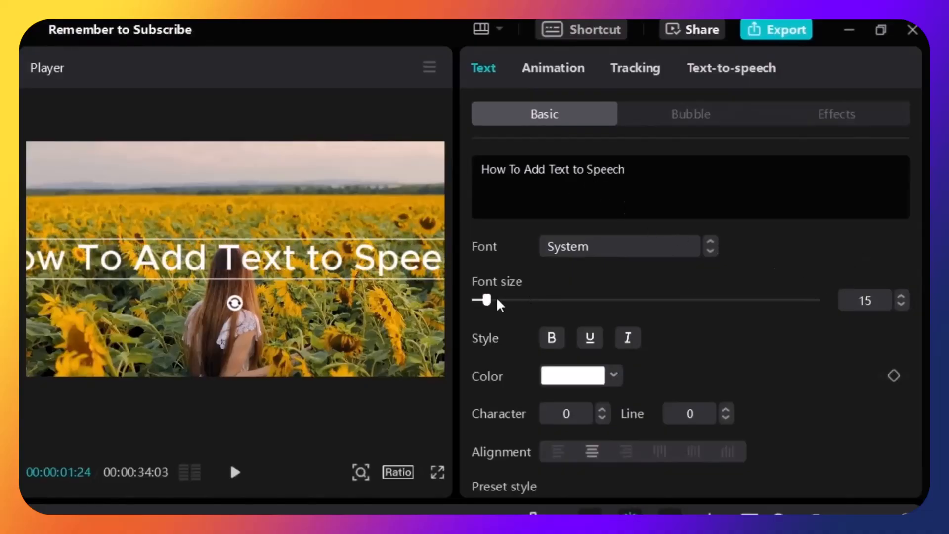
{"action": "left_click_drag", "start_coordinate": [497, 300], "coordinate": [484, 300]}
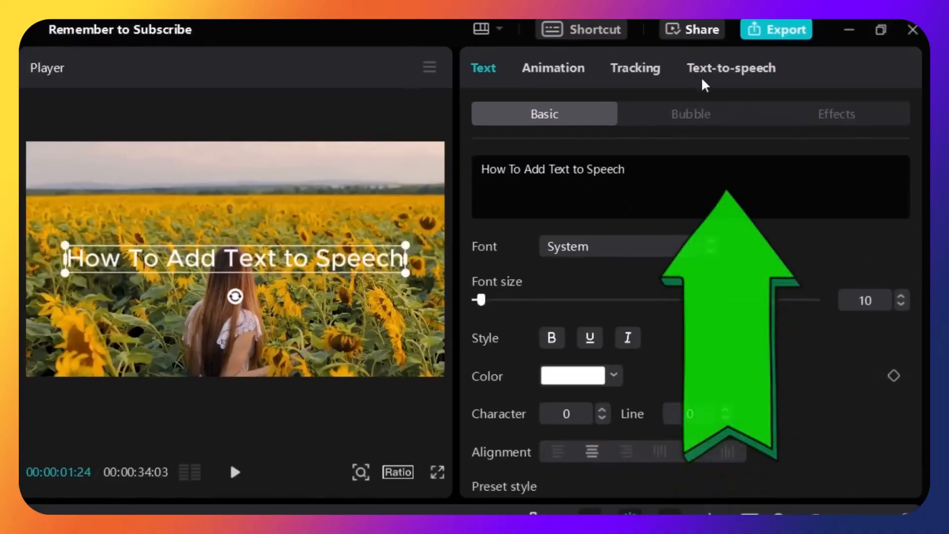
Generate speech for the "How To Add Text to Speech" text with the Bestie voice.
{"action": "left_click", "coordinate": [724, 75]}
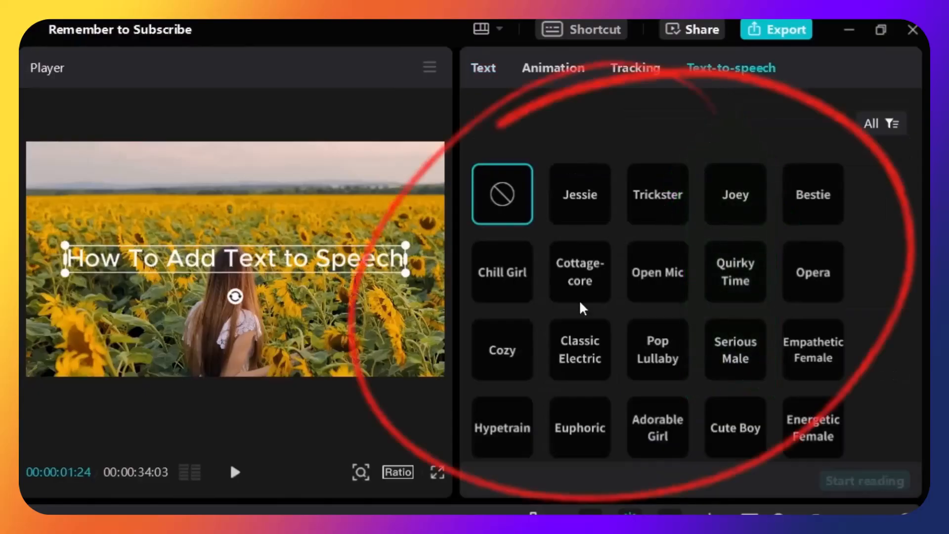
{"action": "left_click", "coordinate": [840, 216]}
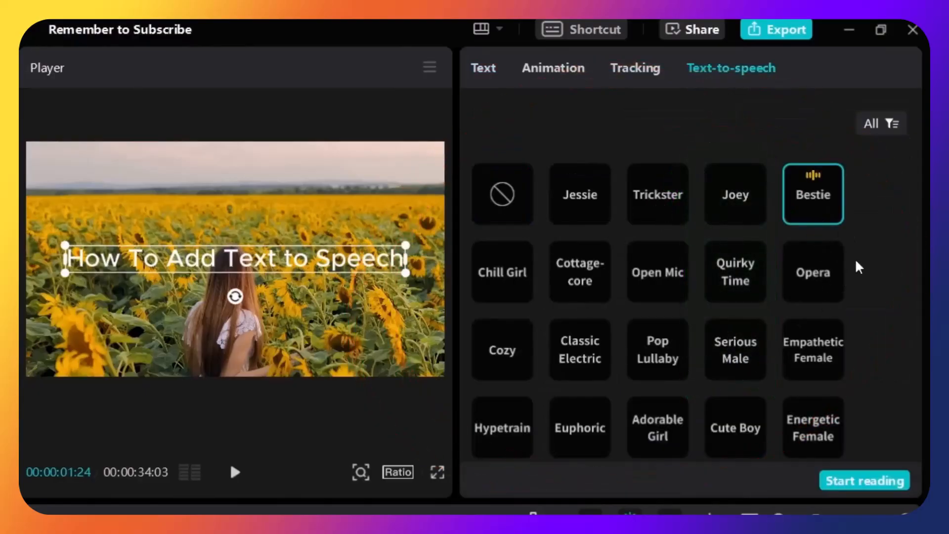
{"action": "left_click", "coordinate": [861, 482]}
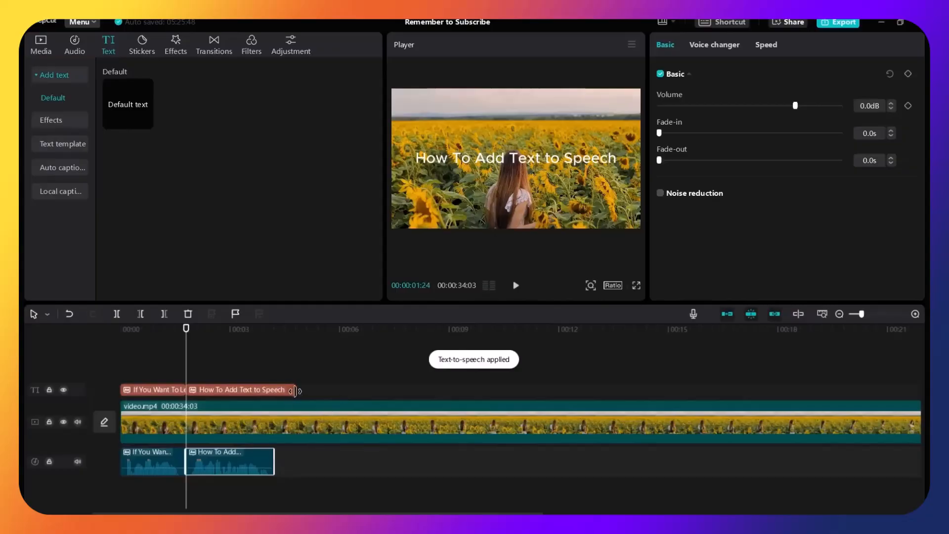
Trim the end of the "How To Add Text to Speech" text clip to match its speech clip and play the project from the start.
{"action": "left_click_drag", "start_coordinate": [293, 390], "coordinate": [275, 391]}
{"action": "left_click", "coordinate": [515, 286]}
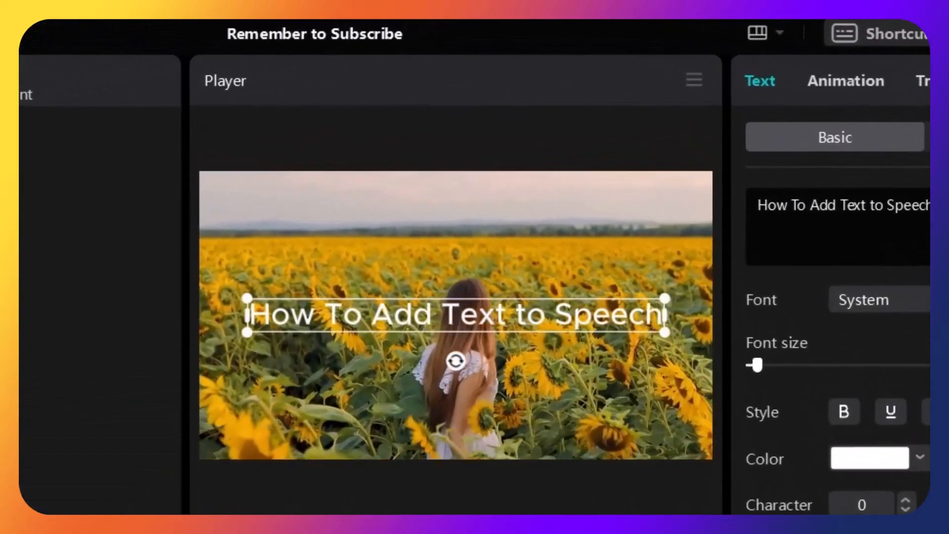
{"action": "left_click", "coordinate": [125, 363]}
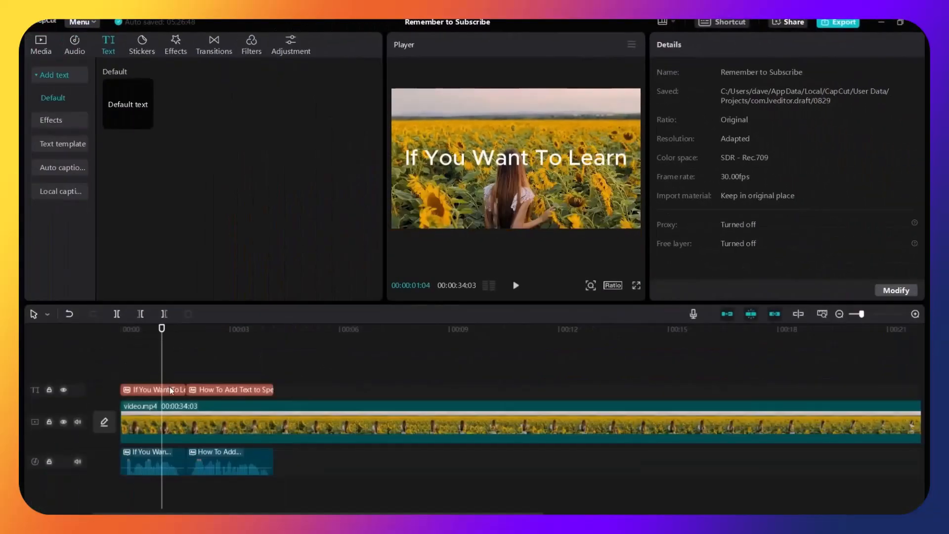
Delete both text clips while keeping their speech clips, and play the project from the start.
{"action": "left_click", "coordinate": [171, 391]}
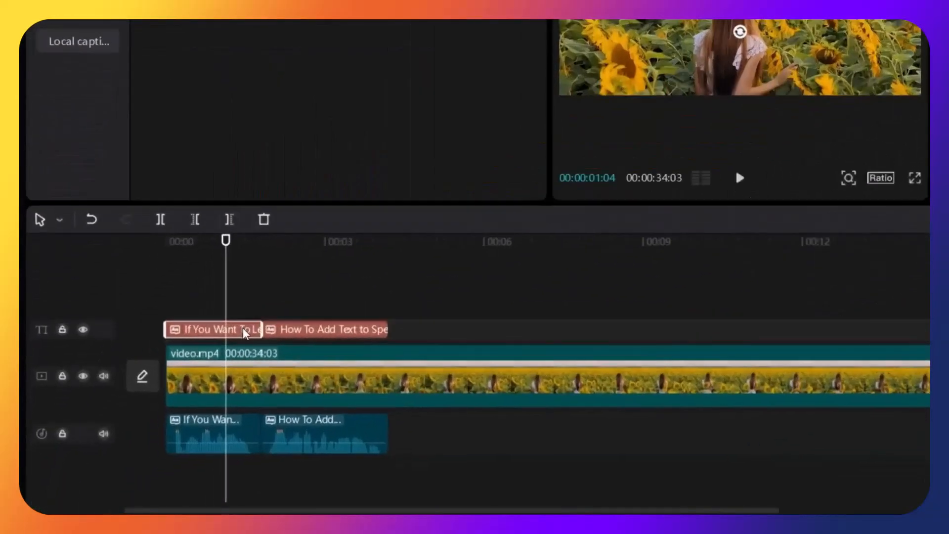
{"action": "right_click", "coordinate": [174, 391]}
{"action": "left_click", "coordinate": [347, 254]}
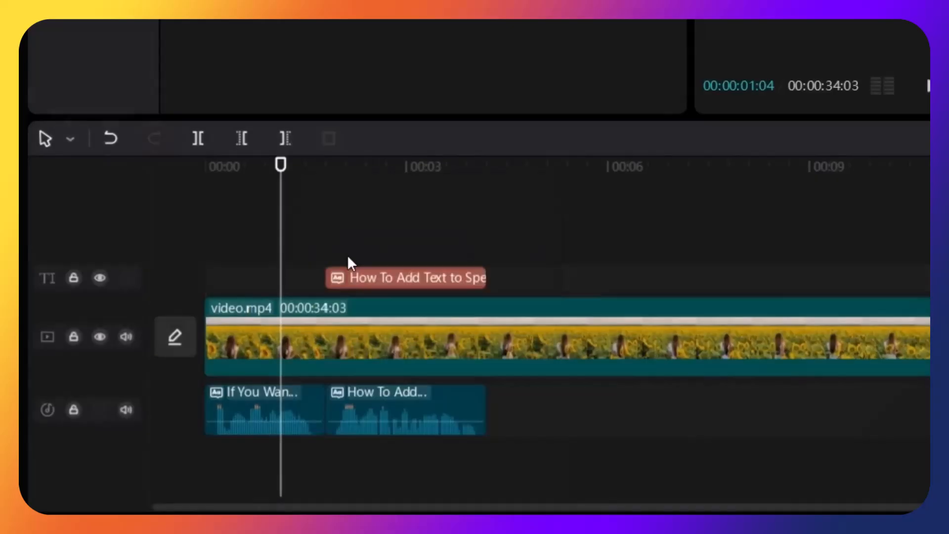
{"action": "right_click", "coordinate": [388, 282]}
{"action": "left_click", "coordinate": [432, 252]}
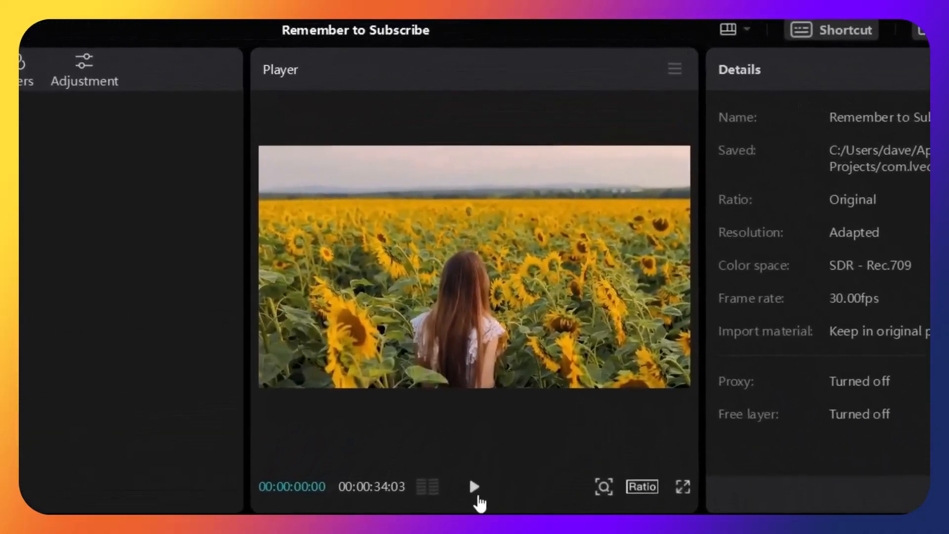
{"action": "left_click", "coordinate": [476, 492]}
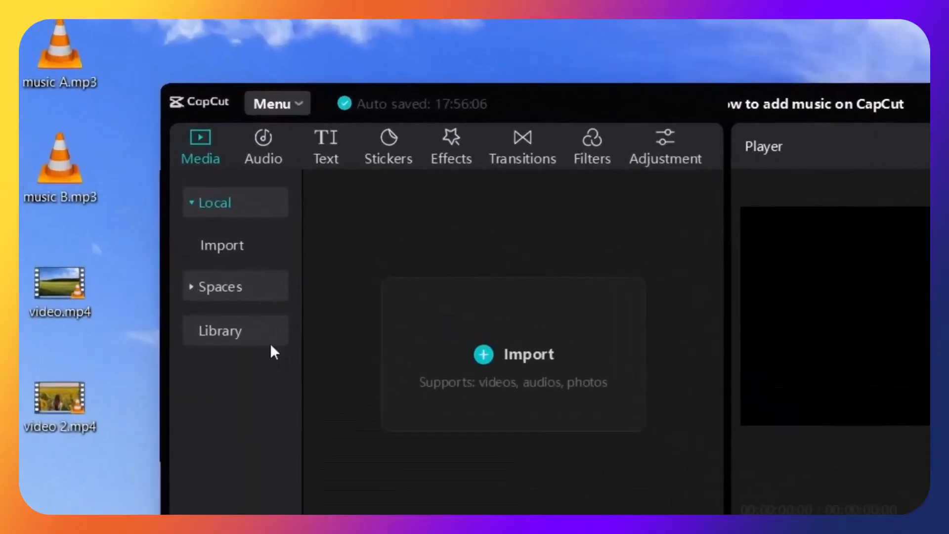
Import music A.mp3, music B.mp3, video.mp4 and video 2.mp4 from the desktop into the project and maximize the editor window.
{"action": "left_click", "coordinate": [66, 307]}
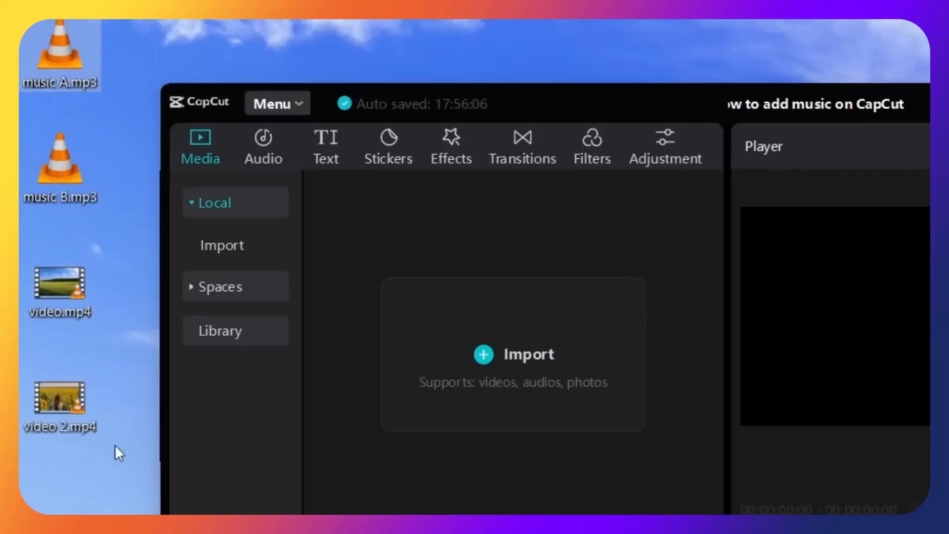
{"action": "left_click_drag", "start_coordinate": [84, 501], "coordinate": [37, 36]}
{"action": "left_click_drag", "start_coordinate": [103, 499], "coordinate": [20, 19]}
{"action": "left_click_drag", "start_coordinate": [66, 402], "coordinate": [484, 367]}
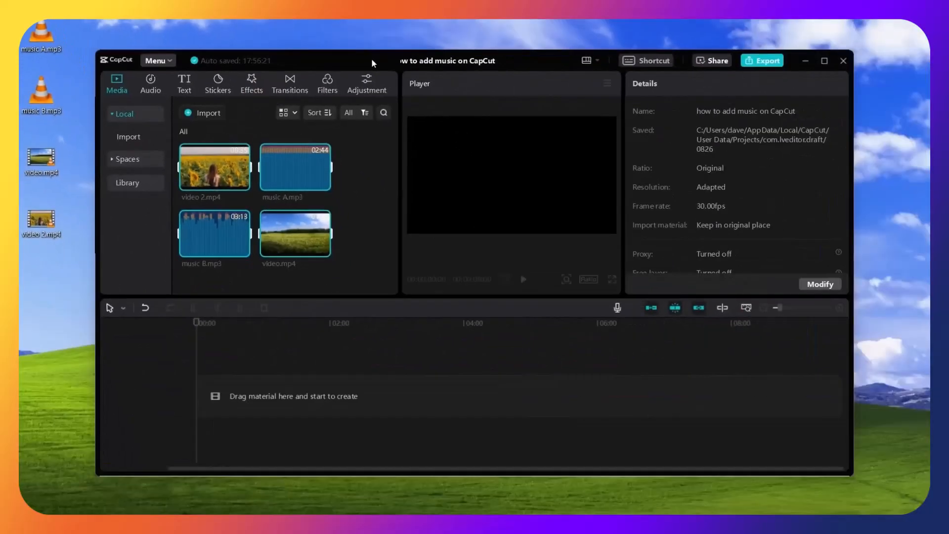
{"action": "double_click", "coordinate": [705, 98]}
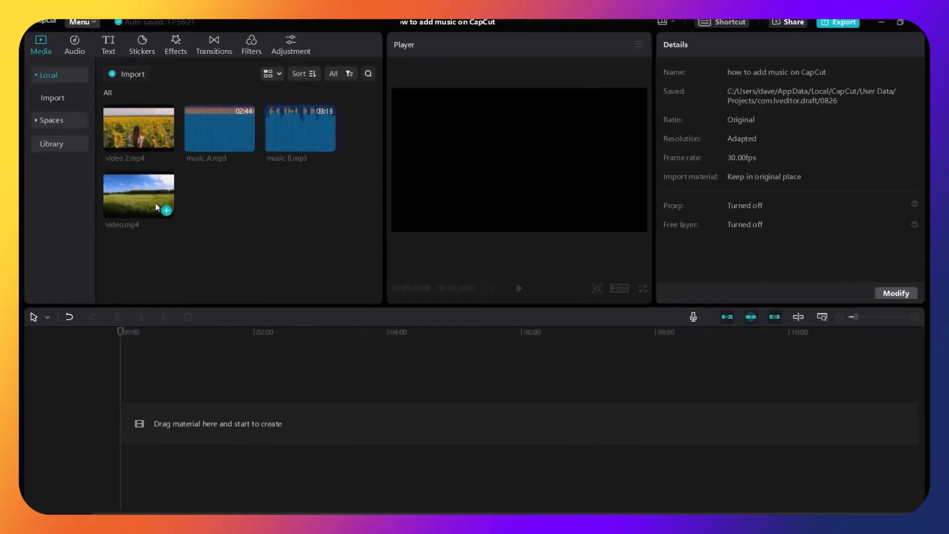
Place video.mp4 at the start of the timeline and play it.
{"action": "left_click_drag", "start_coordinate": [128, 194], "coordinate": [131, 423]}
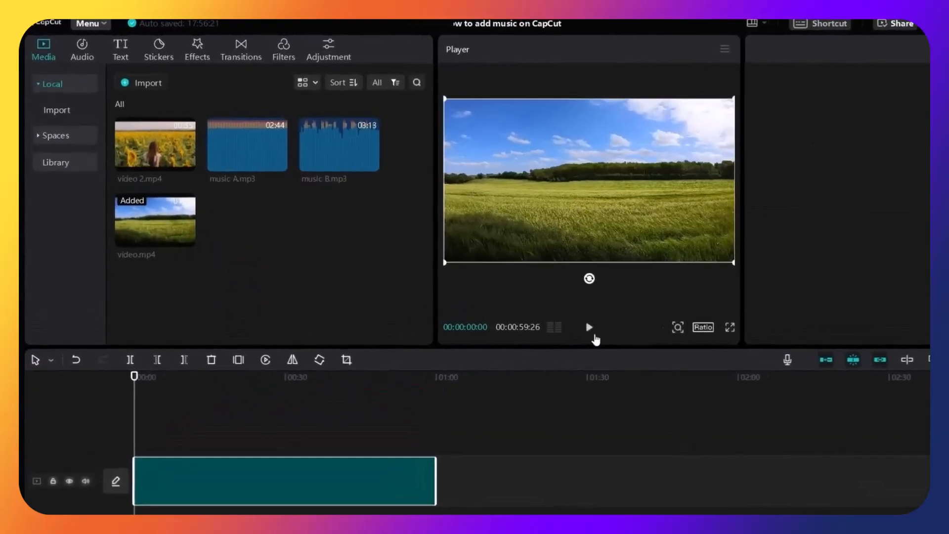
{"action": "left_click", "coordinate": [593, 334]}
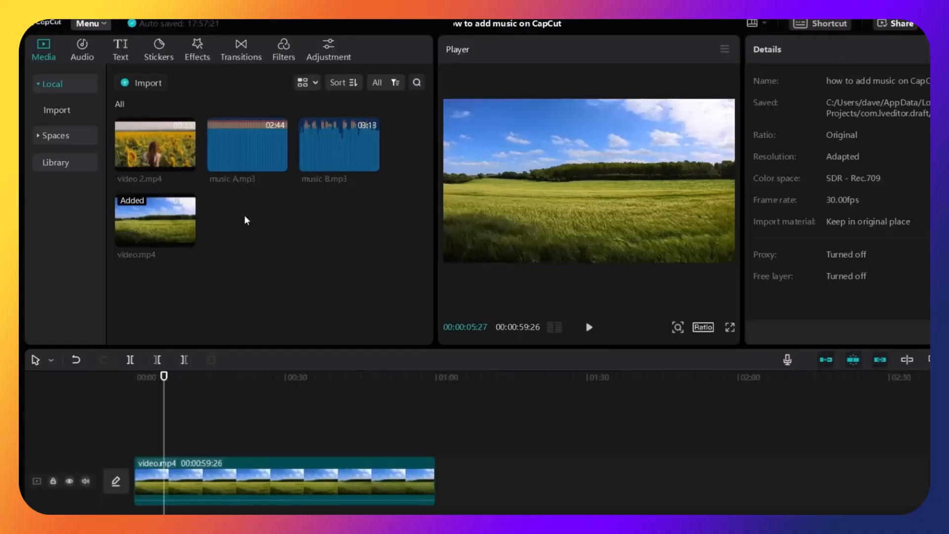
Preview the imported music A.mp3 and music B.mp3 files without adding them to the timeline.
{"action": "mouse_move", "coordinate": [243, 158]}
{"action": "left_click", "coordinate": [253, 155]}
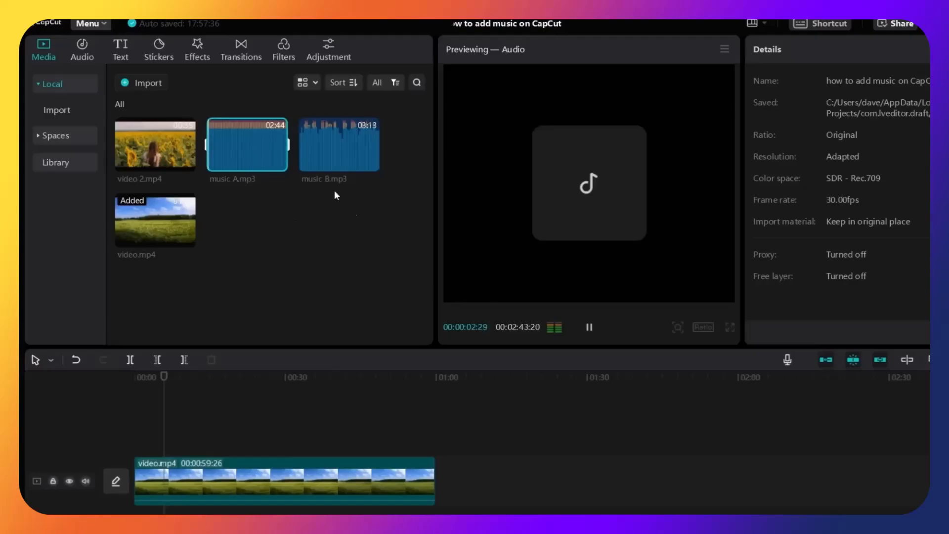
{"action": "mouse_move", "coordinate": [318, 164]}
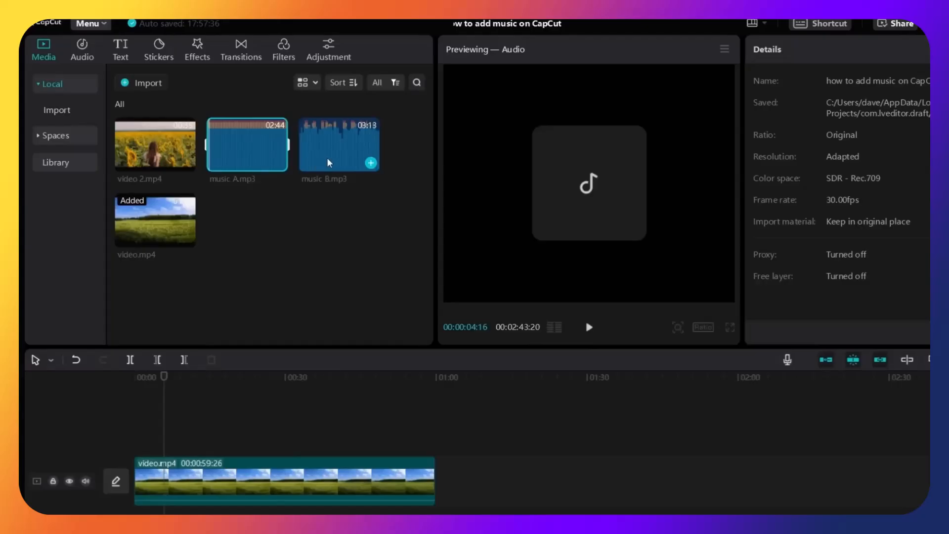
{"action": "left_click", "coordinate": [328, 162]}
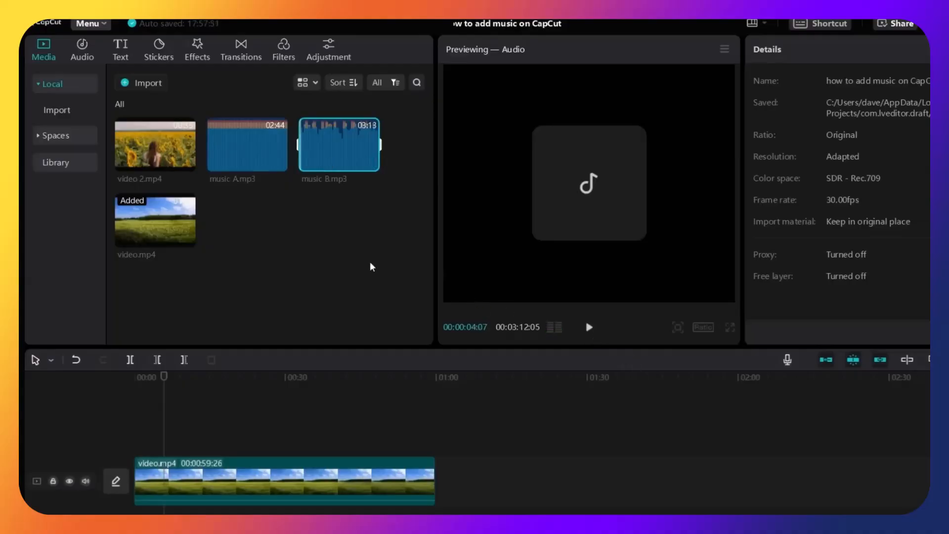
{"action": "left_click", "coordinate": [305, 253]}
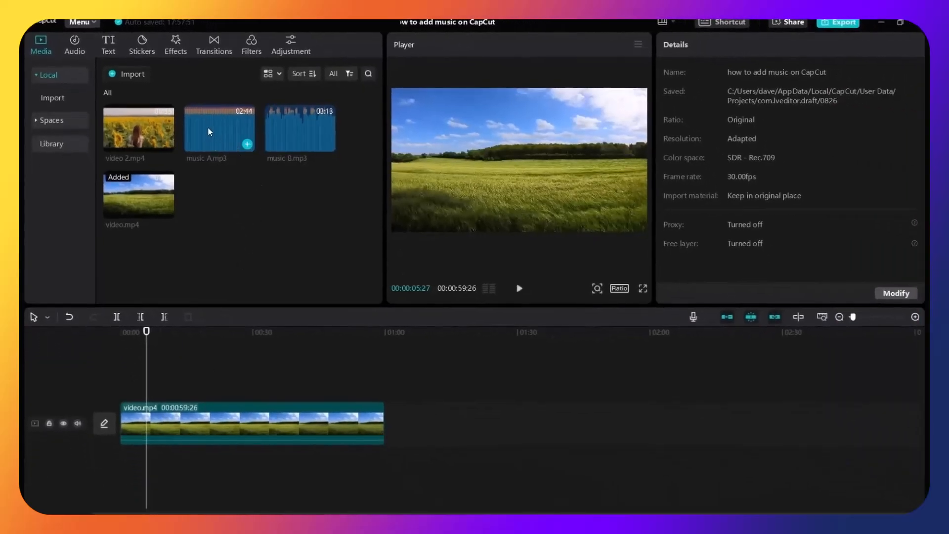
Add music A.mp3 on an audio track below video.mp4 and align its start with the start of the video.
{"action": "left_click_drag", "start_coordinate": [209, 128], "coordinate": [187, 482]}
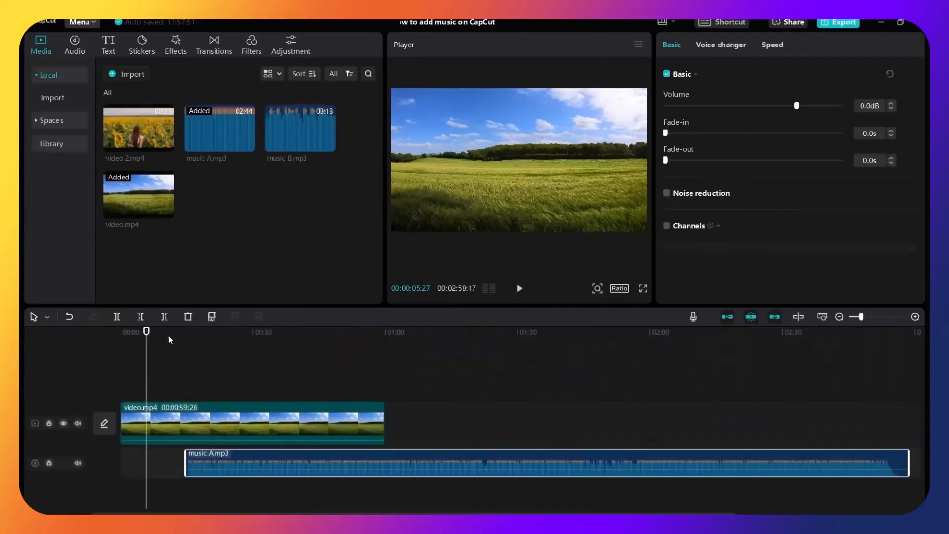
{"action": "left_click_drag", "start_coordinate": [147, 333], "coordinate": [172, 332]}
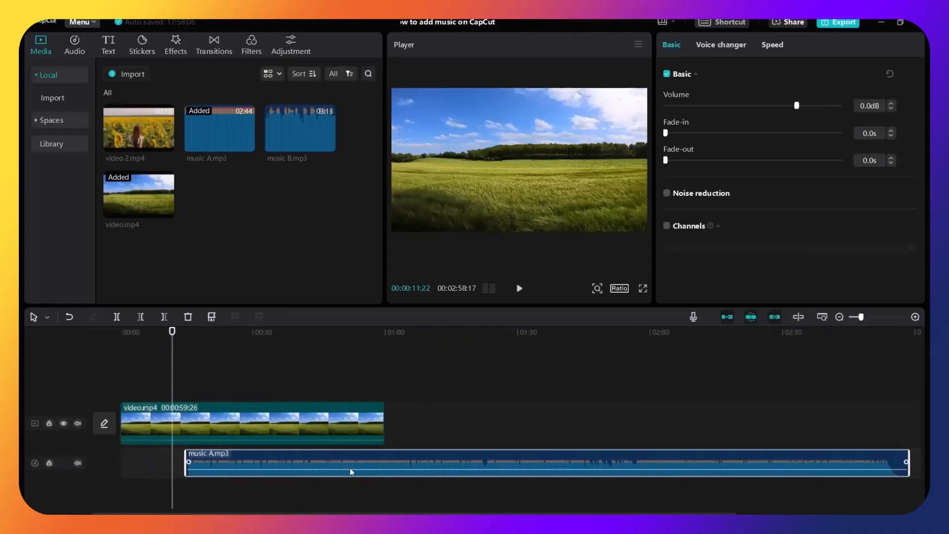
{"action": "left_click_drag", "start_coordinate": [349, 461], "coordinate": [269, 456]}
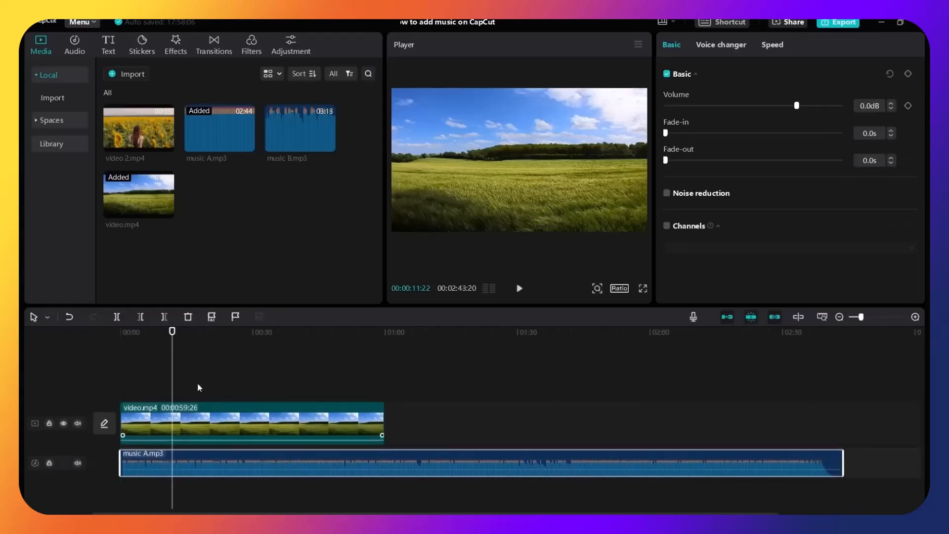
Play the project from the start to hear the music under the video.
{"action": "left_click", "coordinate": [148, 336]}
{"action": "left_click_drag", "start_coordinate": [148, 336], "coordinate": [63, 334]}
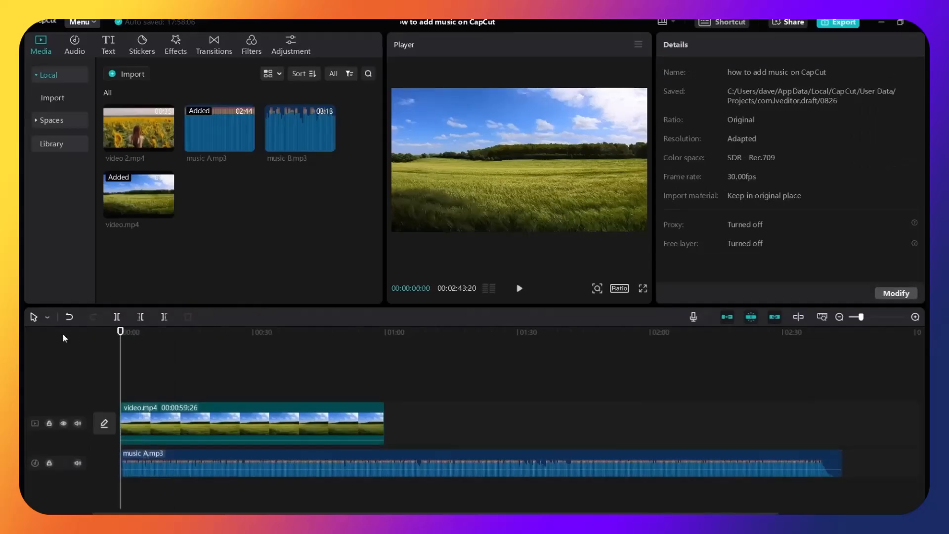
{"action": "left_click", "coordinate": [519, 288]}
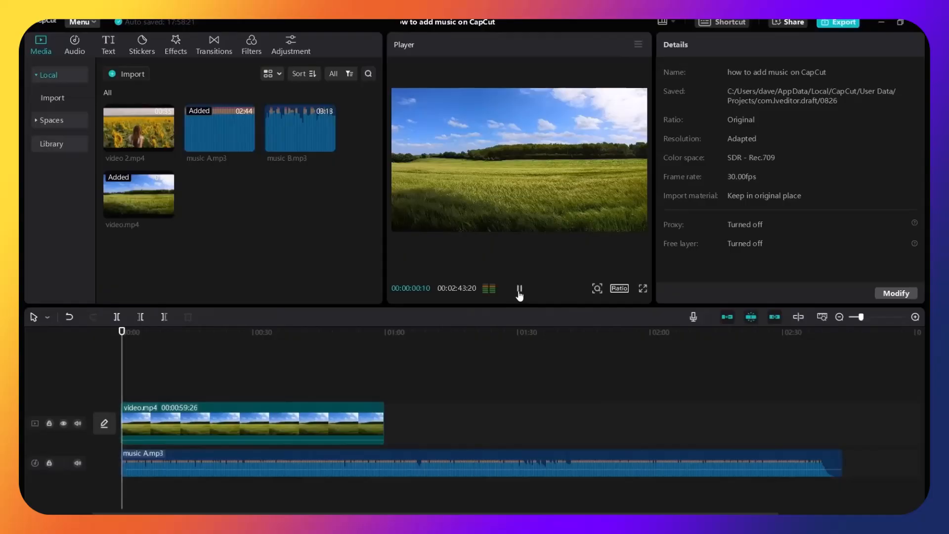
{"action": "left_click", "coordinate": [519, 292]}
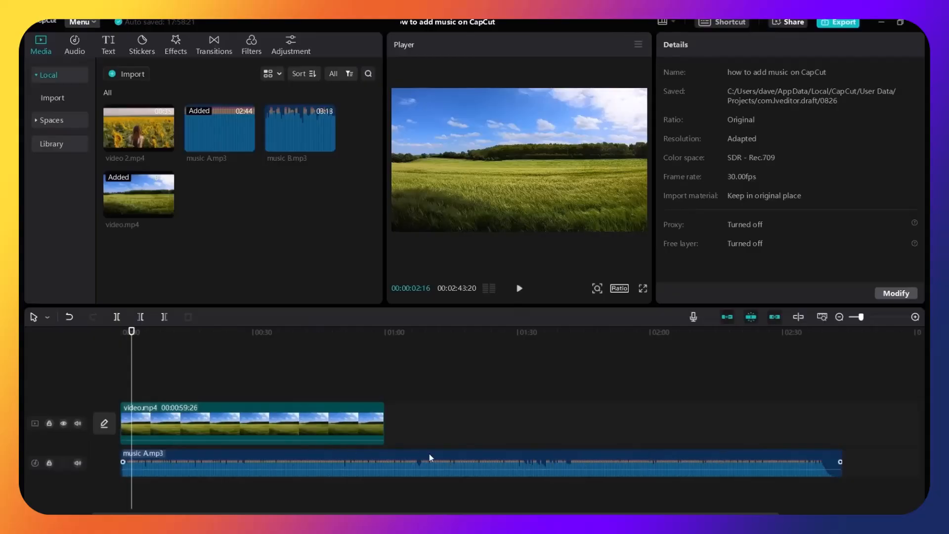
Play the music from the end of video.mp4 and compare the preview just before and after that point.
{"action": "left_click", "coordinate": [384, 335]}
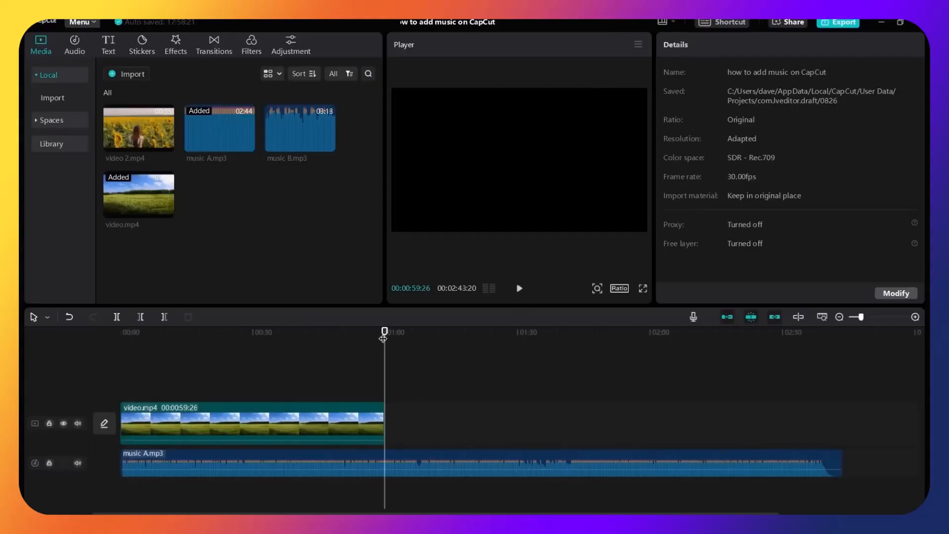
{"action": "left_click", "coordinate": [520, 289]}
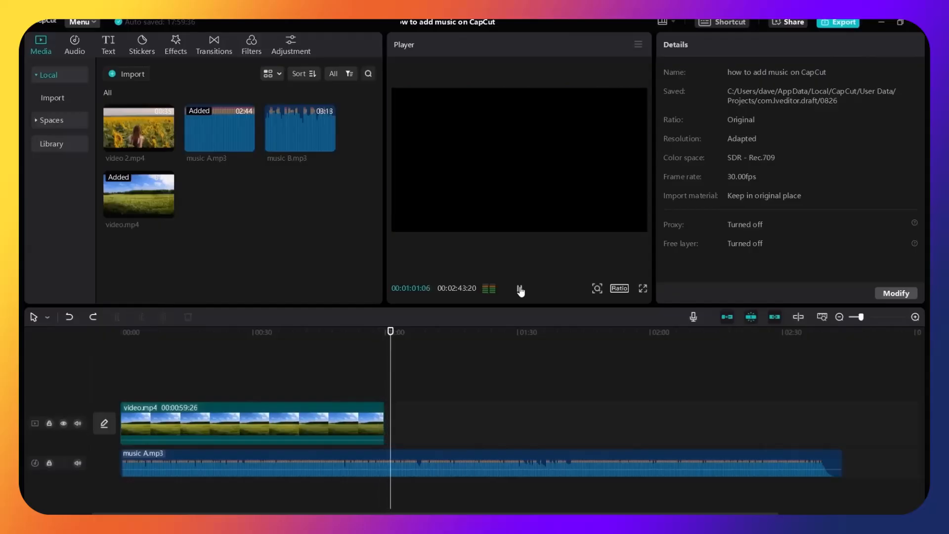
{"action": "left_click", "coordinate": [520, 290]}
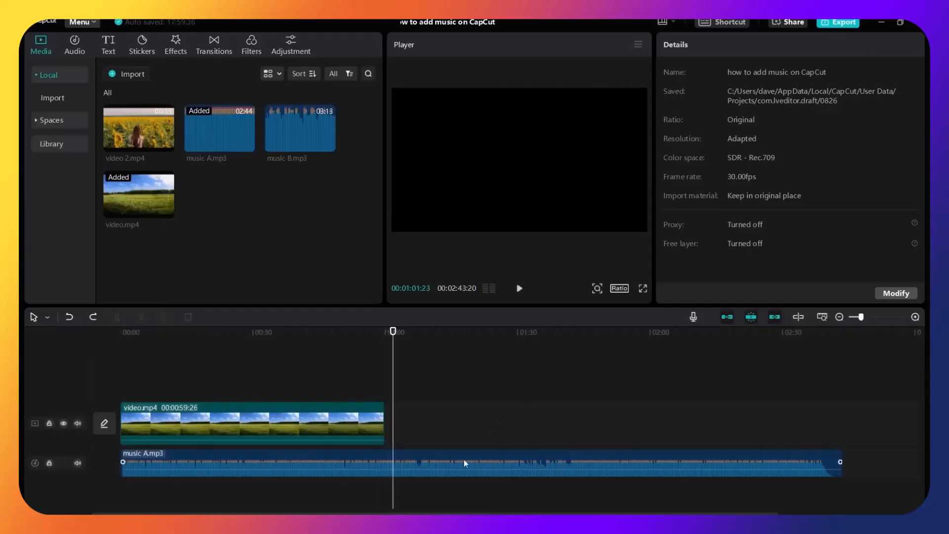
{"action": "left_click", "coordinate": [379, 333]}
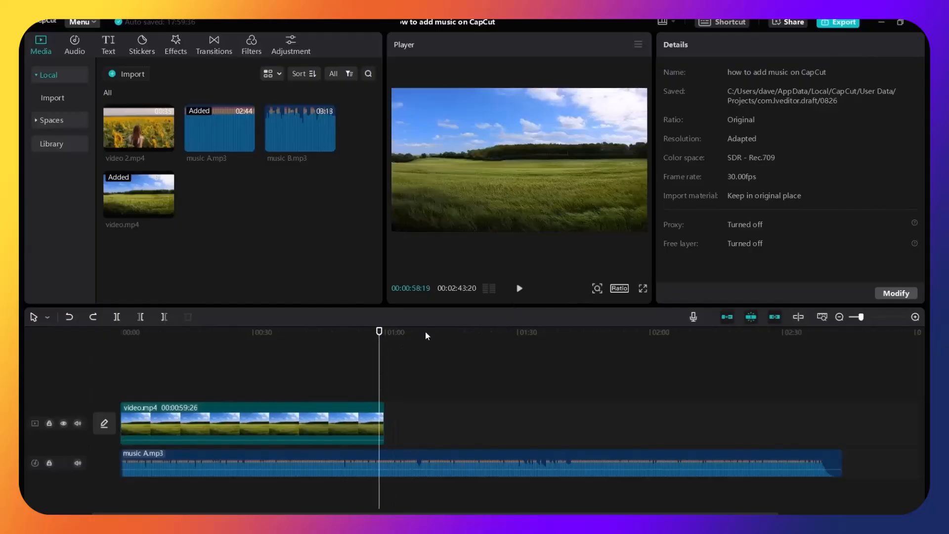
{"action": "left_click", "coordinate": [418, 332]}
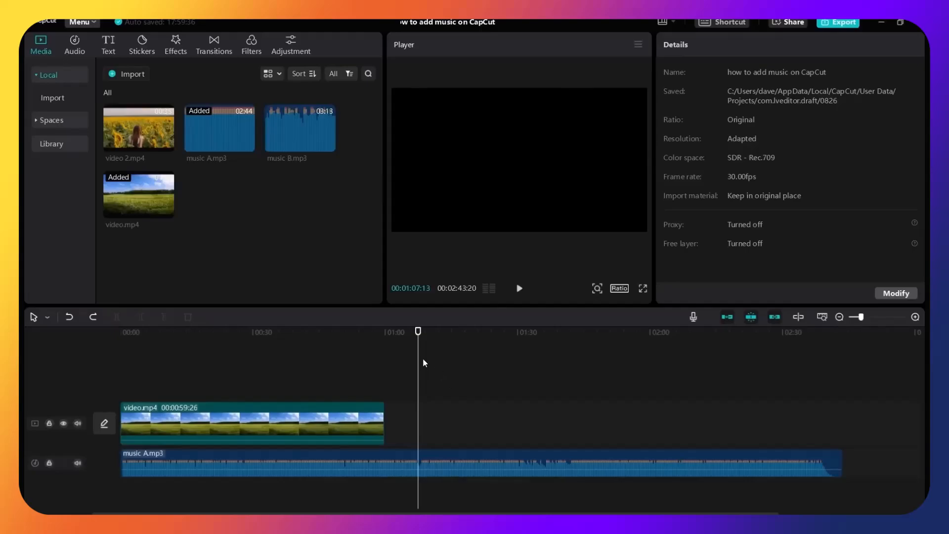
Trim the end of the music A.mp3 clip to the end of video.mp4 and play the ending.
{"action": "left_click", "coordinate": [467, 461]}
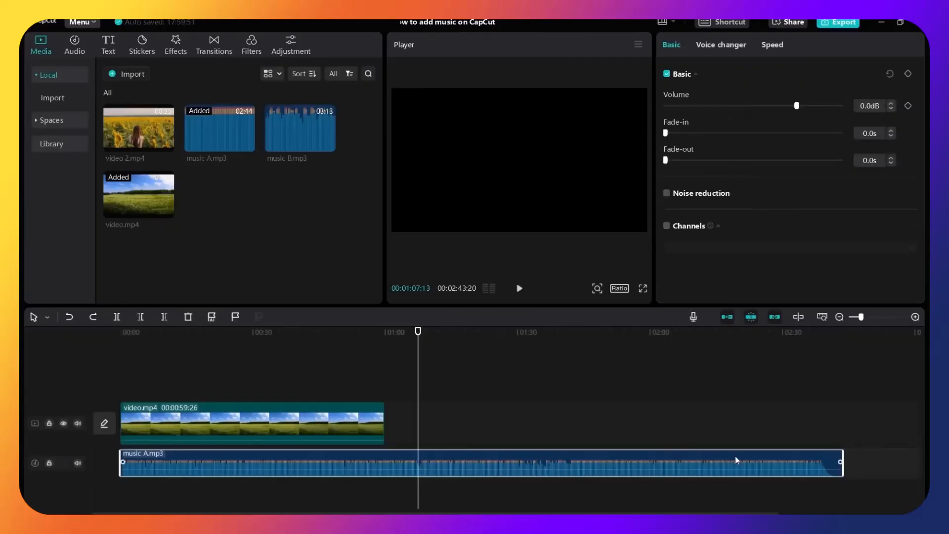
{"action": "left_click", "coordinate": [720, 434]}
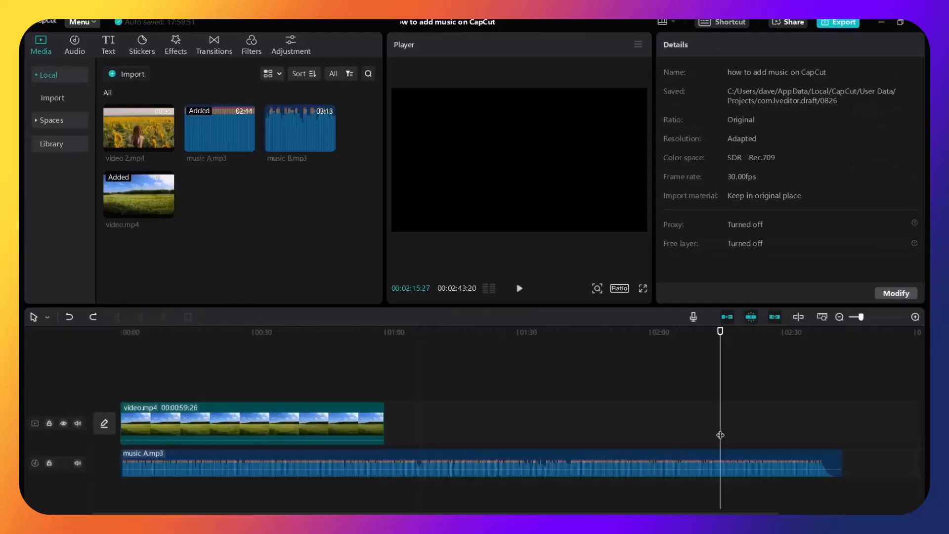
{"action": "left_click", "coordinate": [787, 463]}
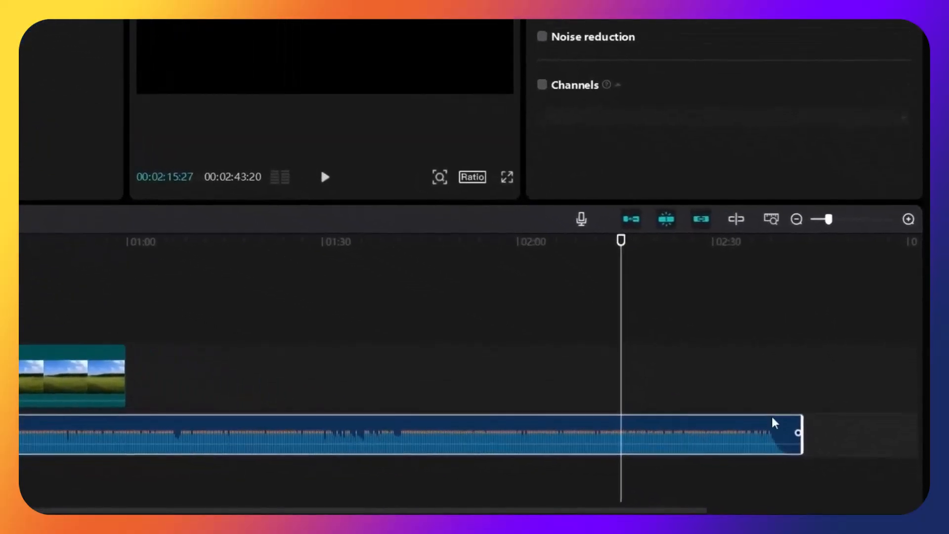
{"action": "left_click", "coordinate": [817, 419]}
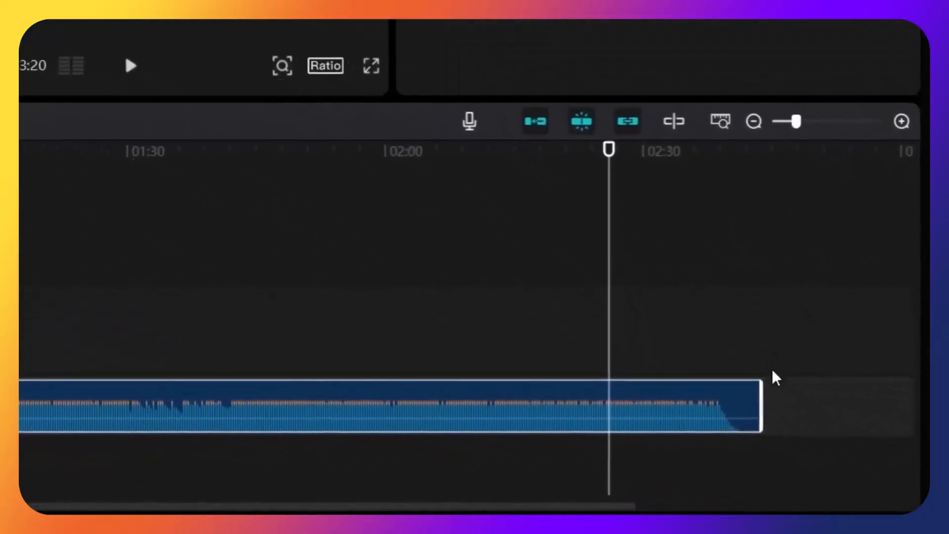
{"action": "left_click_drag", "start_coordinate": [717, 362], "coordinate": [166, 438]}
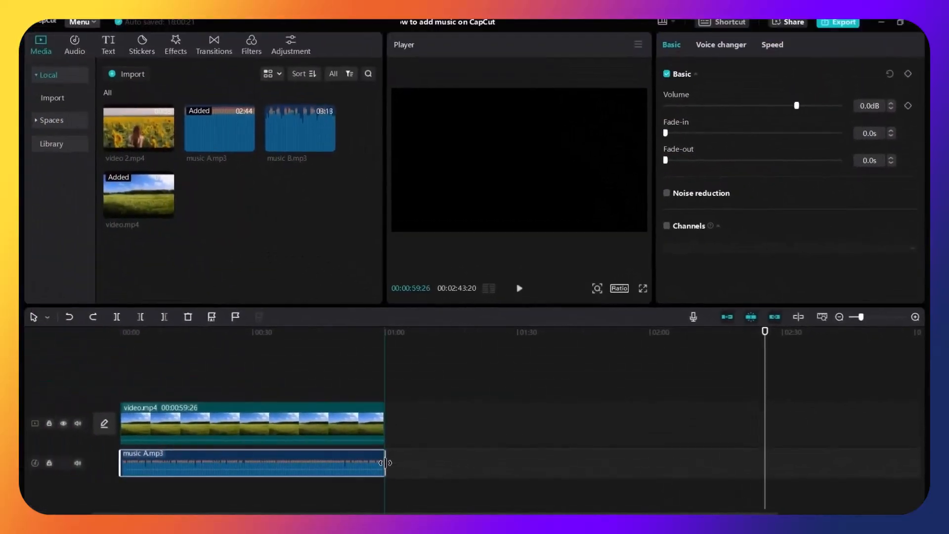
{"action": "left_click_drag", "start_coordinate": [385, 463], "coordinate": [385, 462]}
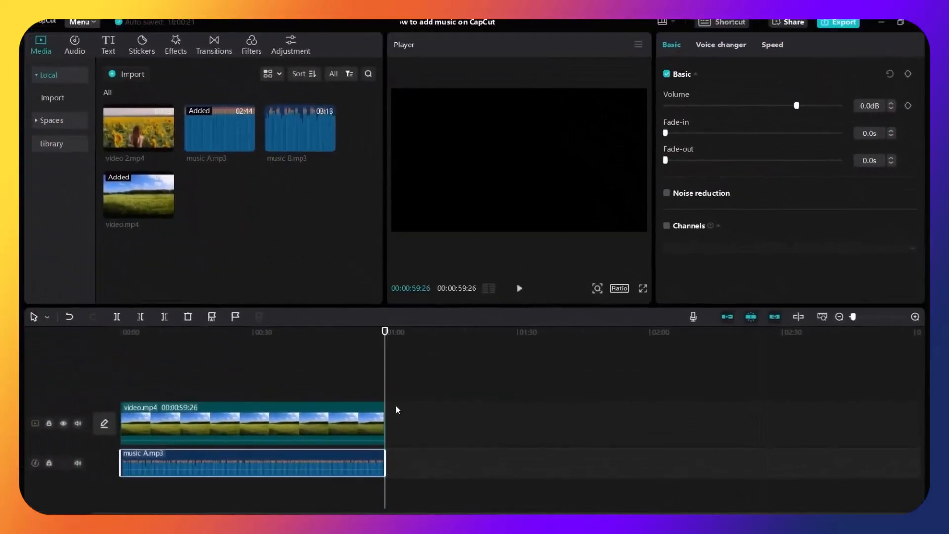
{"action": "left_click", "coordinate": [374, 337]}
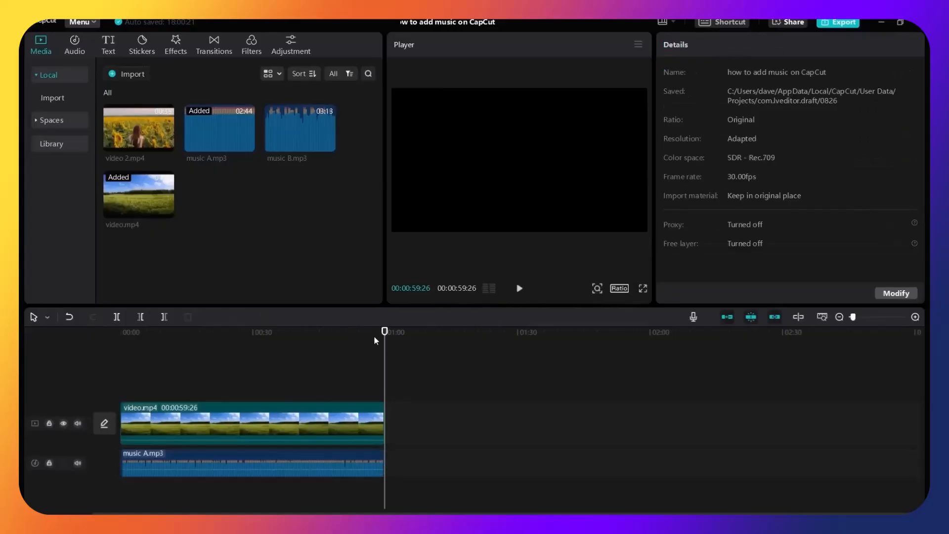
{"action": "left_click", "coordinate": [520, 290]}
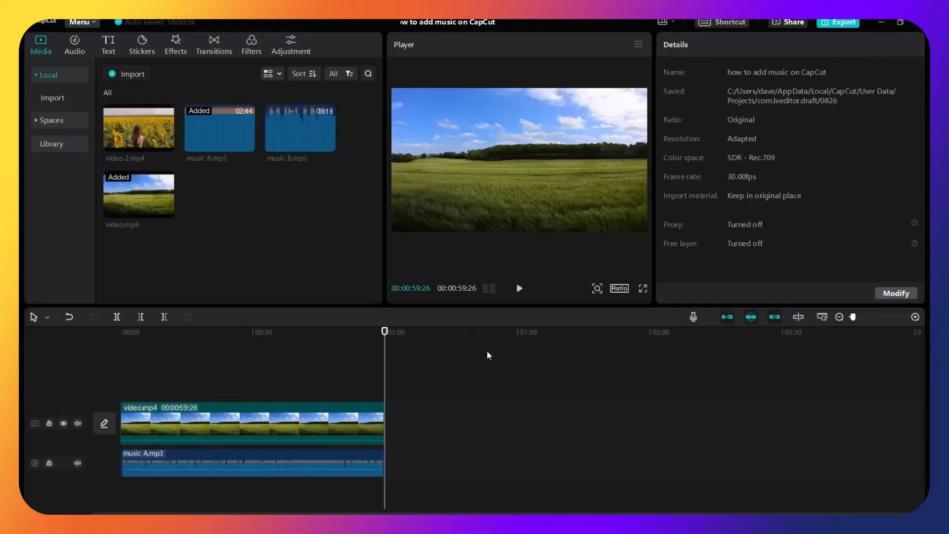
Place video 2.mp4 on the main track directly after video.mp4.
{"action": "mouse_move", "coordinate": [128, 137]}
{"action": "left_click_drag", "start_coordinate": [146, 131], "coordinate": [413, 428]}
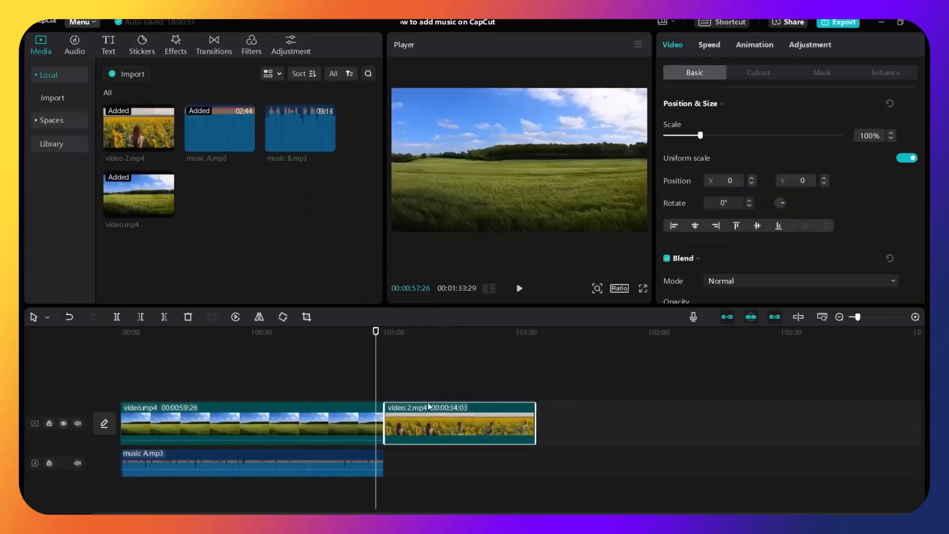
Extend the music A.mp3 clip to the end of video 2.mp4 and play across the cut between the two videos.
{"action": "left_click", "coordinate": [336, 464]}
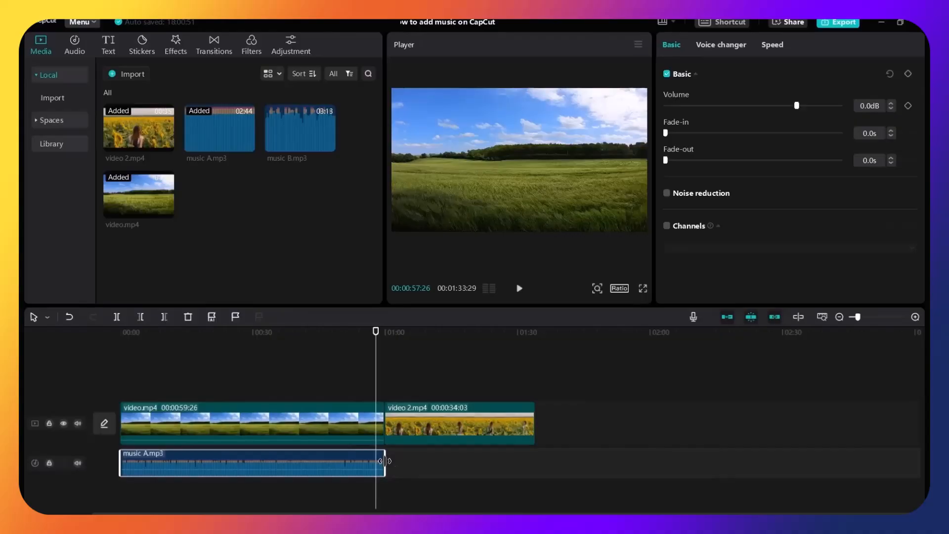
{"action": "left_click", "coordinate": [384, 461]}
{"action": "left_click_drag", "start_coordinate": [385, 461], "coordinate": [536, 461]}
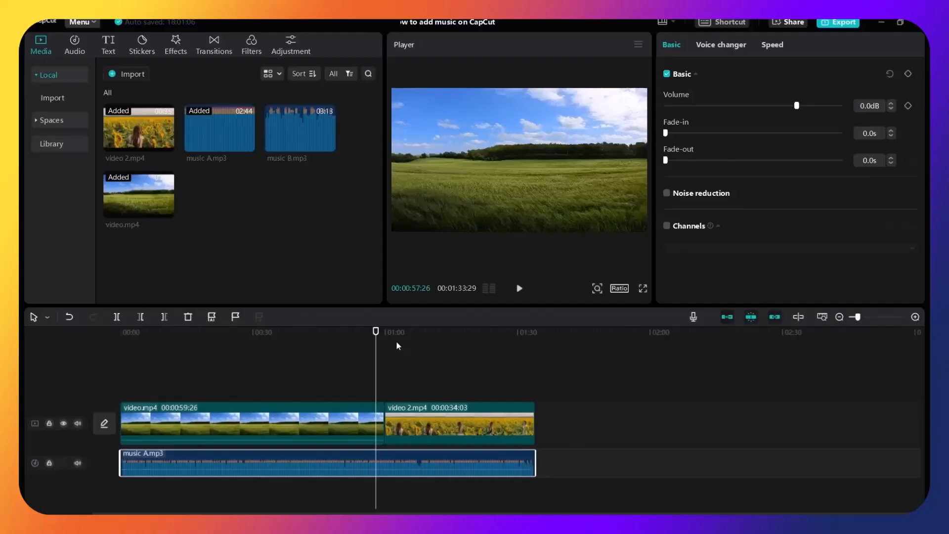
{"action": "left_click_drag", "start_coordinate": [376, 331], "coordinate": [379, 333]}
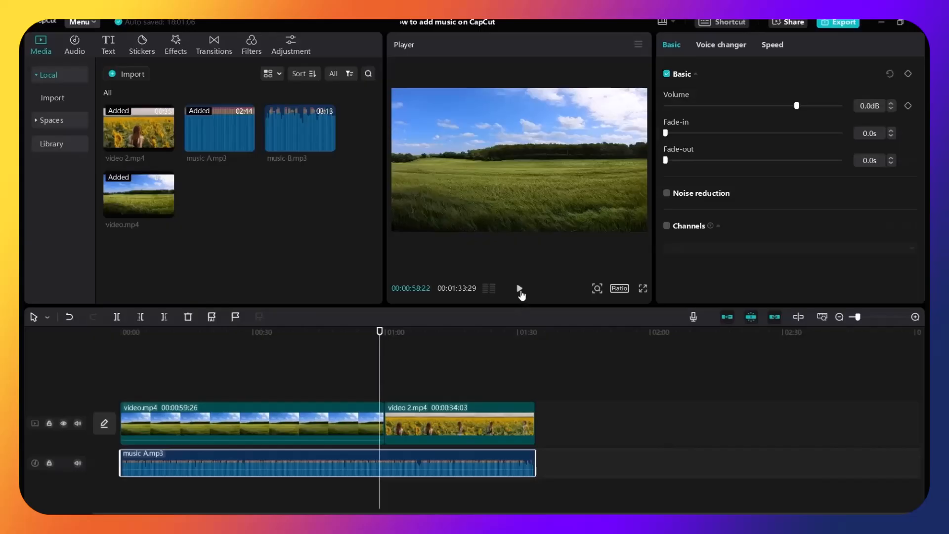
{"action": "left_click", "coordinate": [520, 291]}
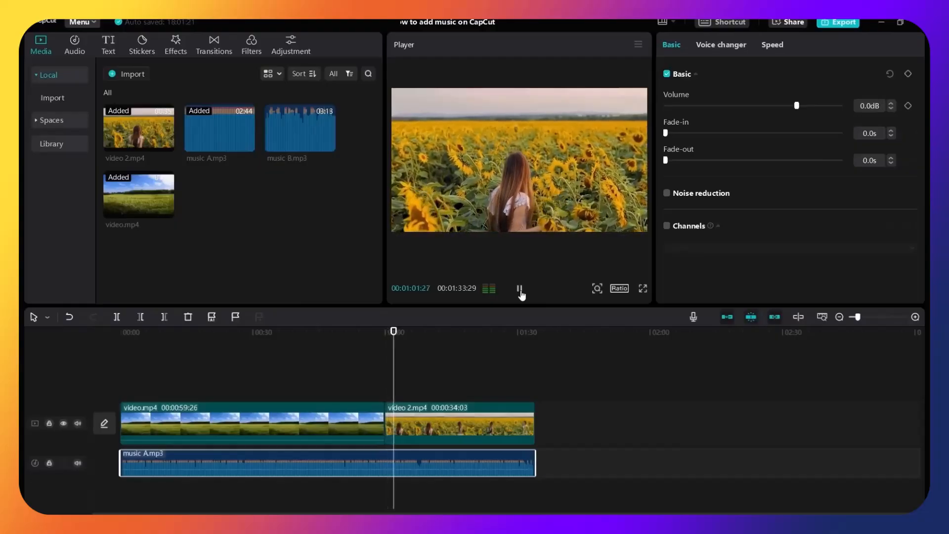
{"action": "left_click", "coordinate": [521, 292]}
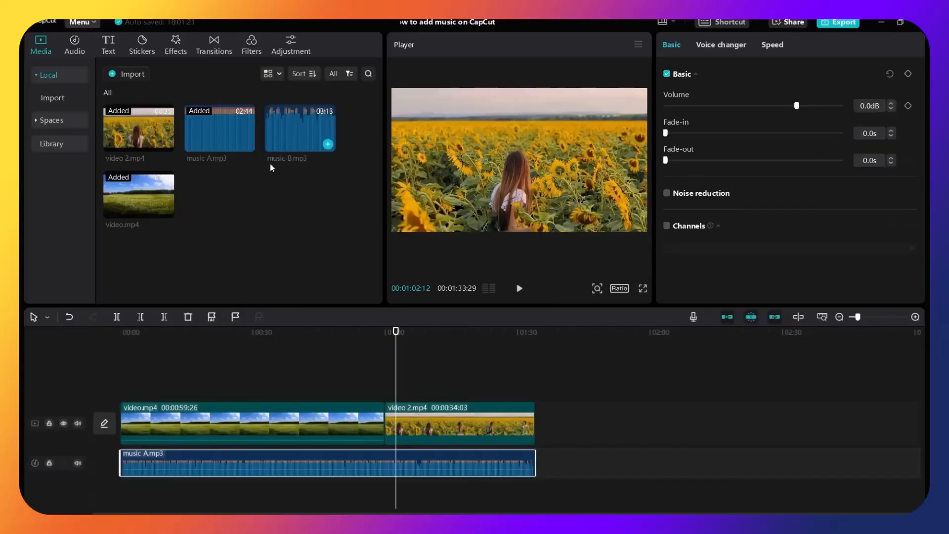
Trim music A.mp3 back to the end of video.mp4 and place music B.mp3 directly after it on the audio track.
{"action": "left_click_drag", "start_coordinate": [534, 462], "coordinate": [383, 464]}
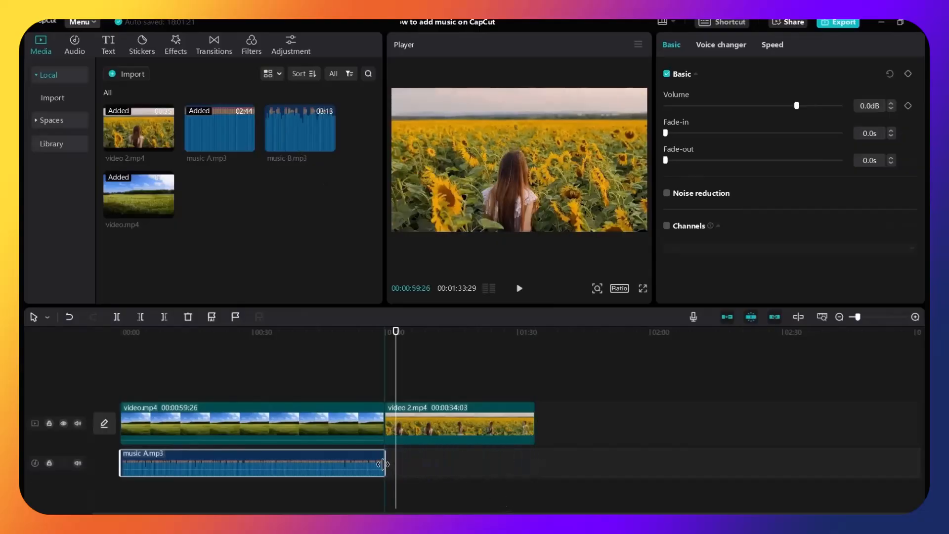
{"action": "left_click", "coordinate": [462, 332]}
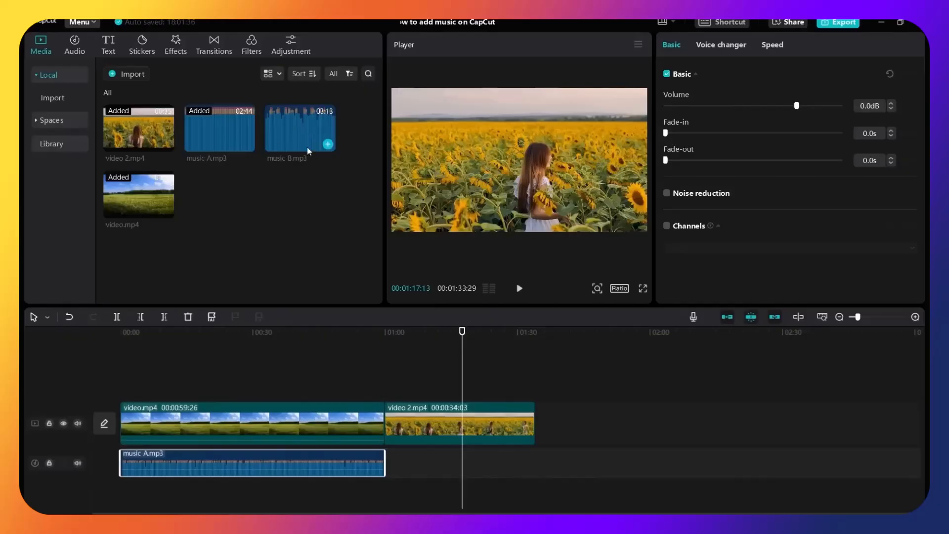
{"action": "left_click", "coordinate": [304, 129]}
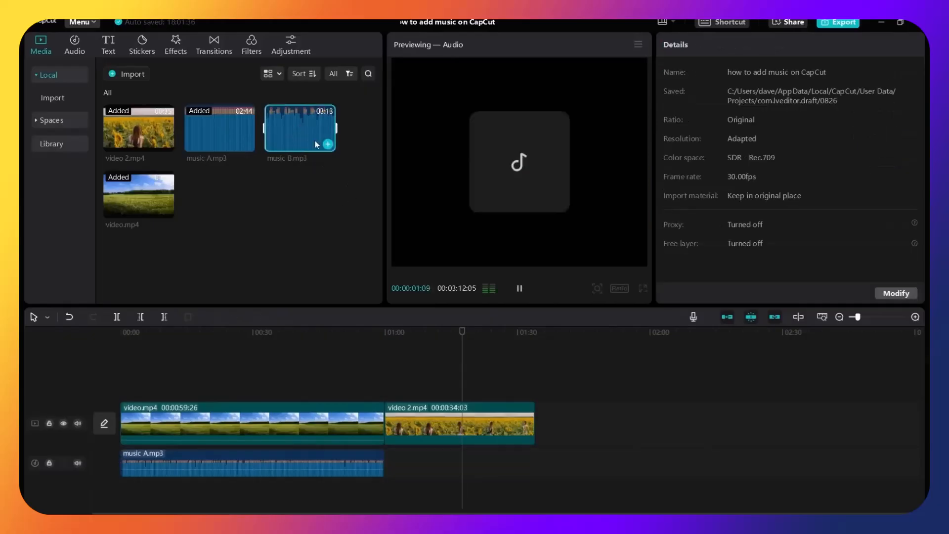
{"action": "left_click", "coordinate": [519, 296]}
{"action": "left_click_drag", "start_coordinate": [285, 132], "coordinate": [387, 463]}
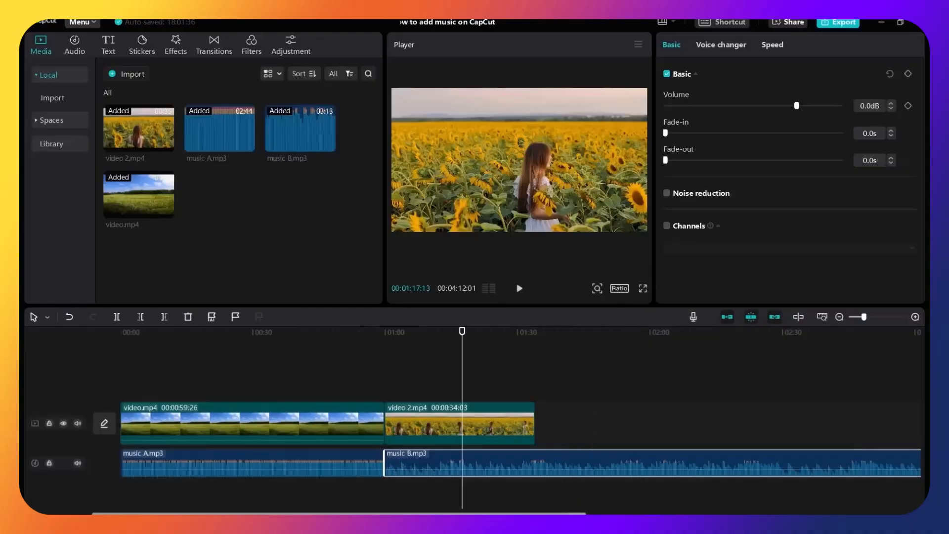
Trim the end of music B.mp3 to the end of video 2.mp4 and play the change between the two songs.
{"action": "scroll", "coordinate": [470, 460], "scroll_direction": "right", "scroll_amount": 5}
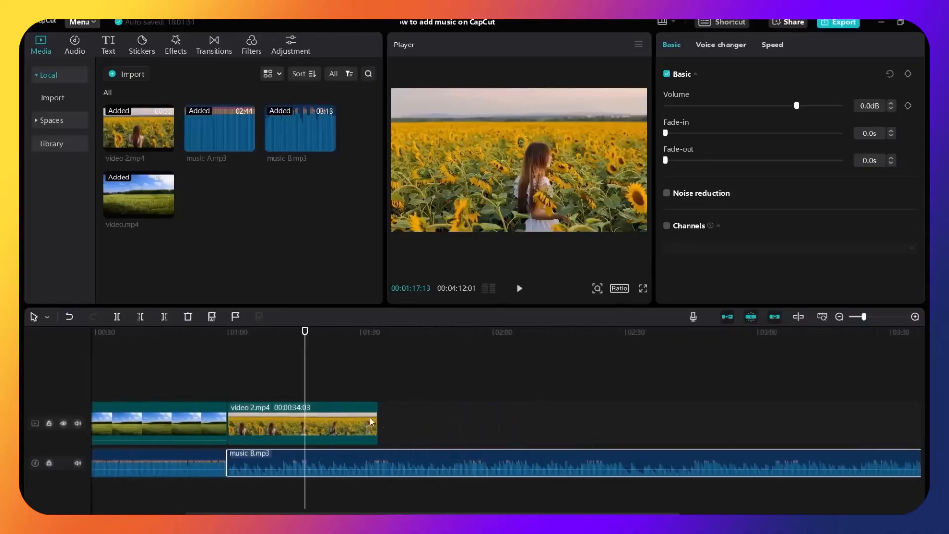
{"action": "left_click", "coordinate": [375, 338]}
{"action": "left_click", "coordinate": [520, 288]}
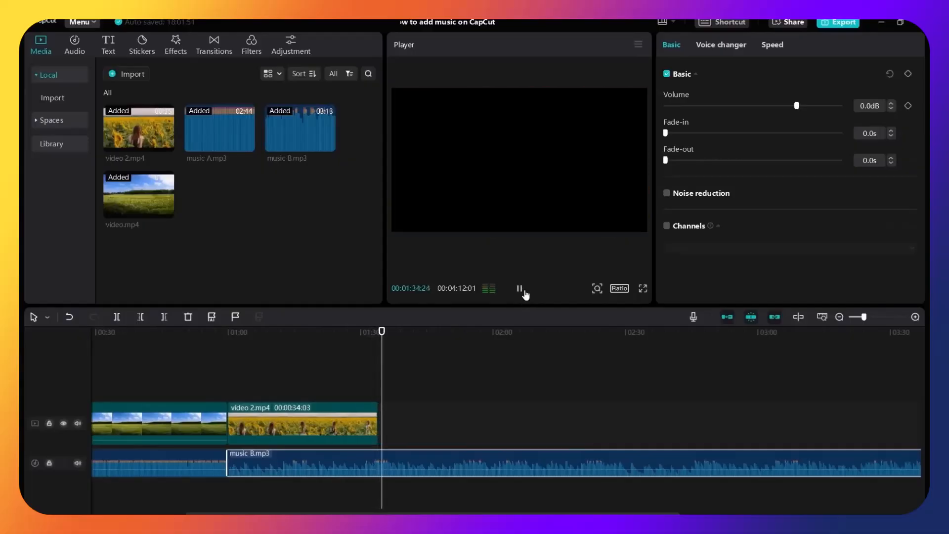
{"action": "left_click", "coordinate": [524, 291]}
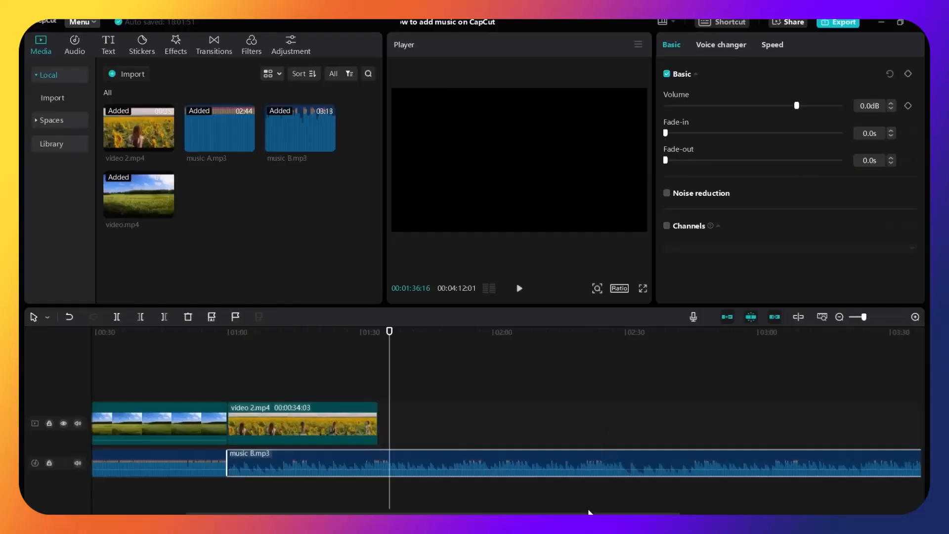
{"action": "left_click_drag", "start_coordinate": [587, 514], "coordinate": [709, 514]}
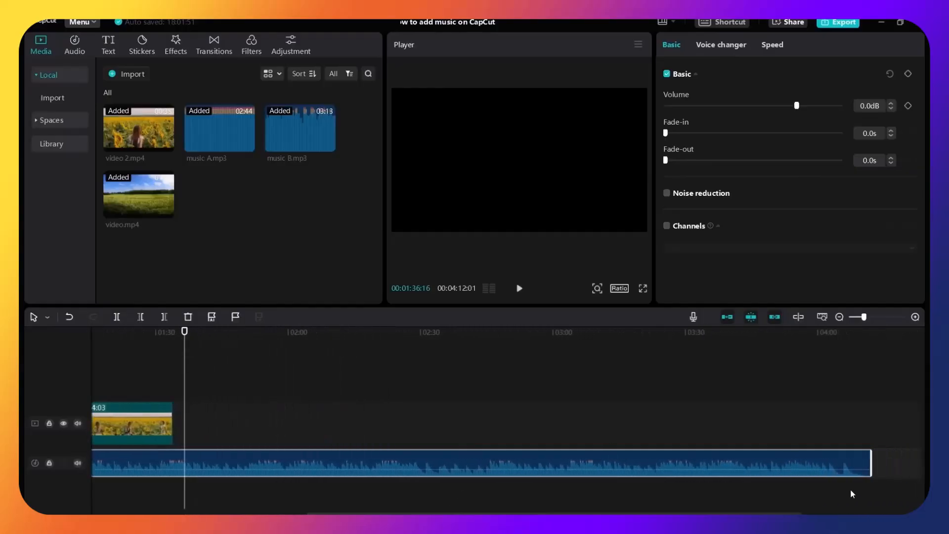
{"action": "left_click_drag", "start_coordinate": [871, 459], "coordinate": [172, 463]}
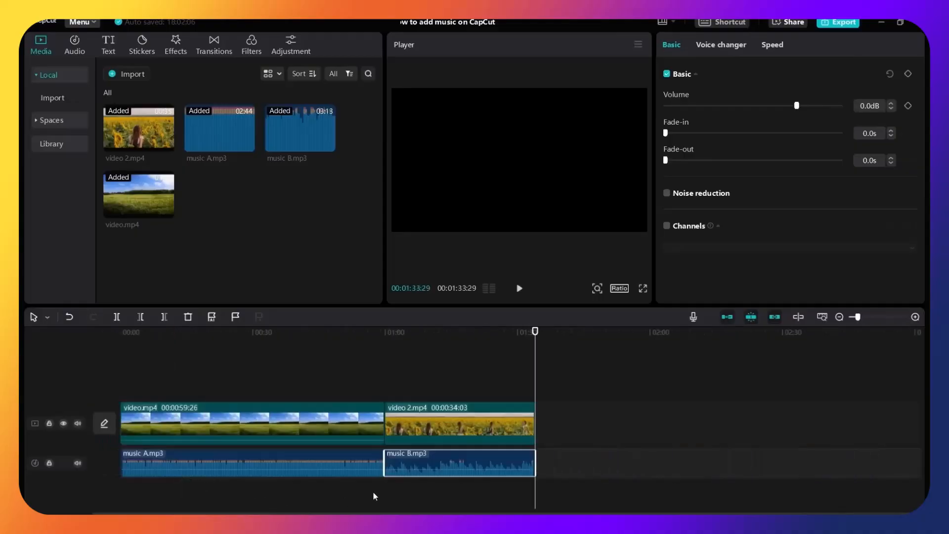
{"action": "left_click", "coordinate": [376, 352]}
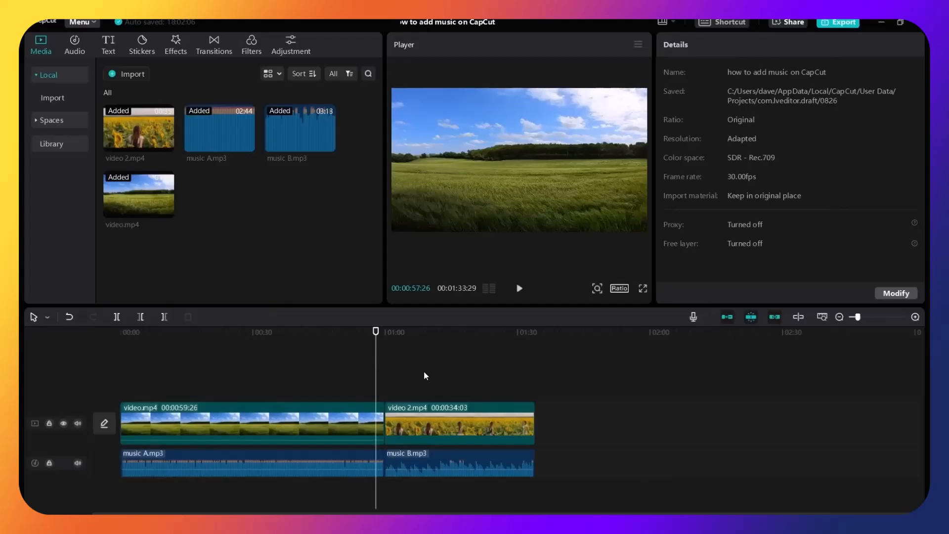
{"action": "left_click", "coordinate": [521, 289]}
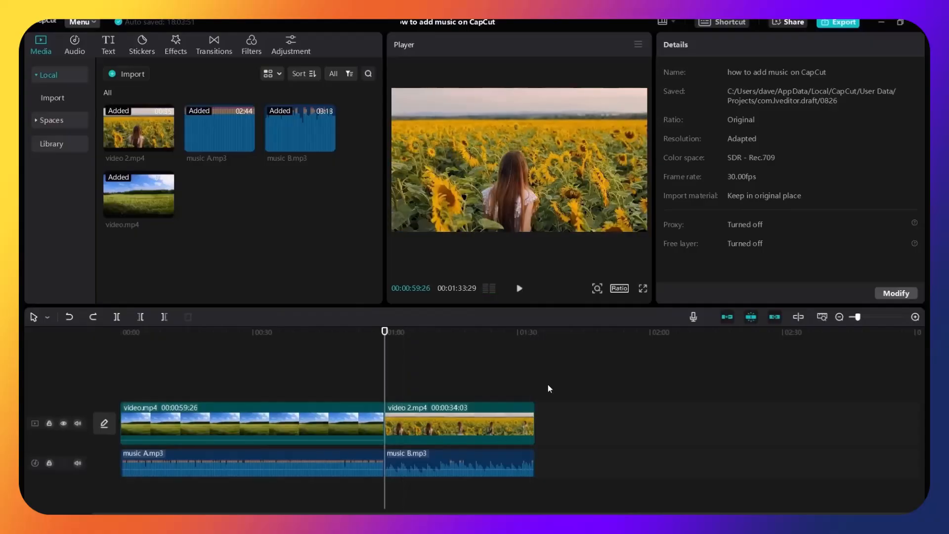
Try raising the volume of the music B.mp3 clip to 18.6 dB and return it to 0.0 dB.
{"action": "left_click", "coordinate": [459, 464]}
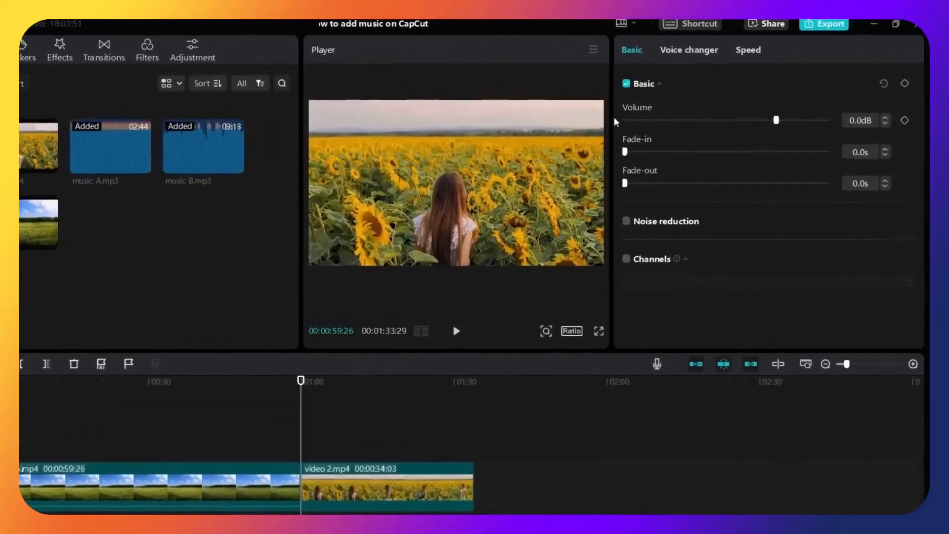
{"action": "left_click_drag", "start_coordinate": [782, 122], "coordinate": [793, 125]}
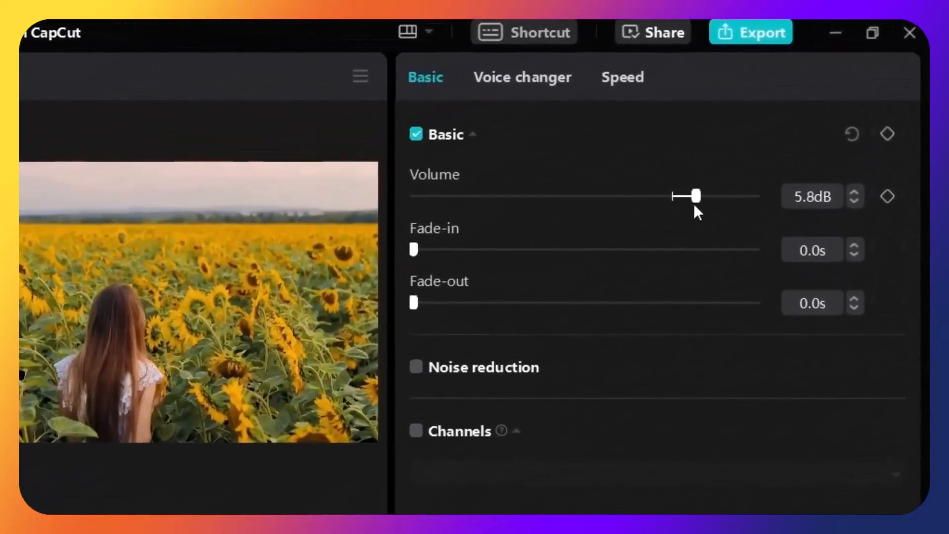
{"action": "left_click_drag", "start_coordinate": [694, 206], "coordinate": [697, 207]}
{"action": "left_click_drag", "start_coordinate": [700, 205], "coordinate": [746, 198]}
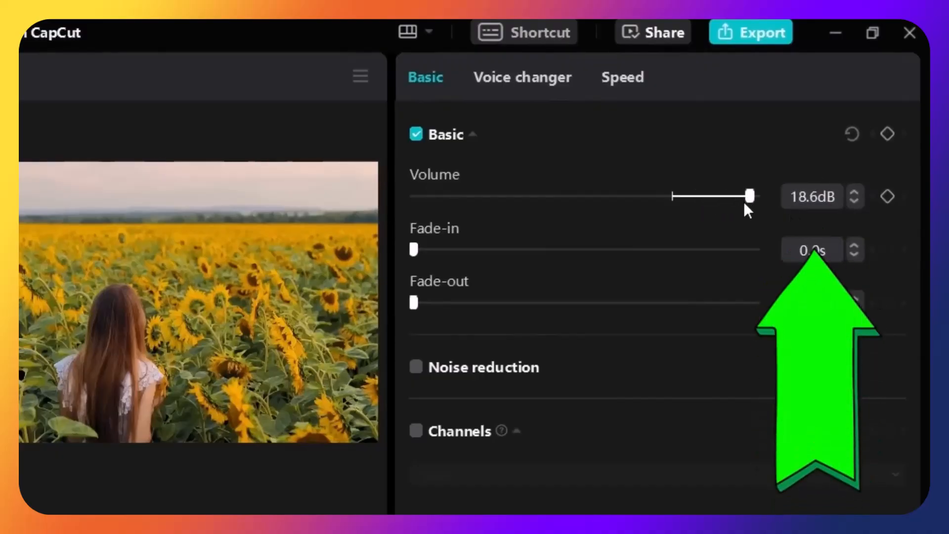
{"action": "left_click_drag", "start_coordinate": [742, 208], "coordinate": [669, 234]}
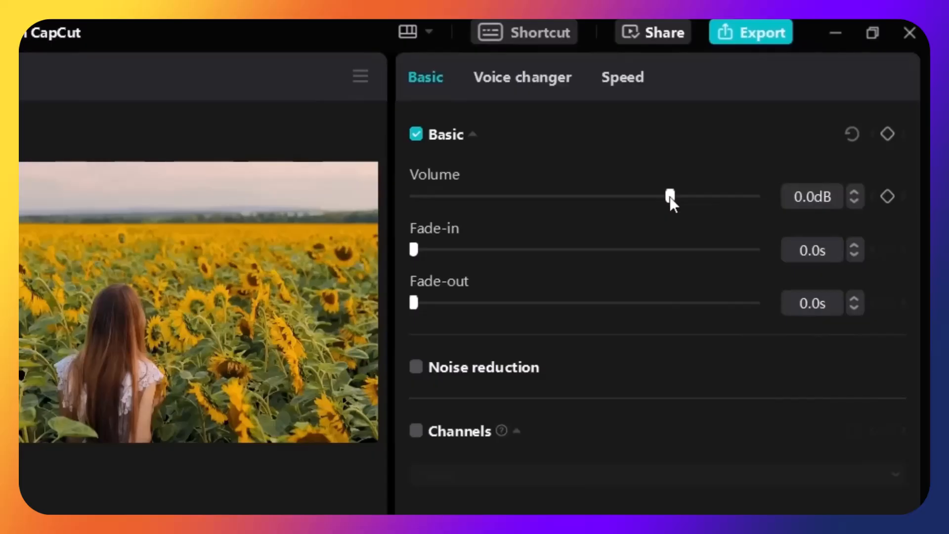
Lower the music B.mp3 clip's volume to -38.8 dB and give the clip a fade-in and a fade-out.
{"action": "left_click_drag", "start_coordinate": [657, 202], "coordinate": [500, 225]}
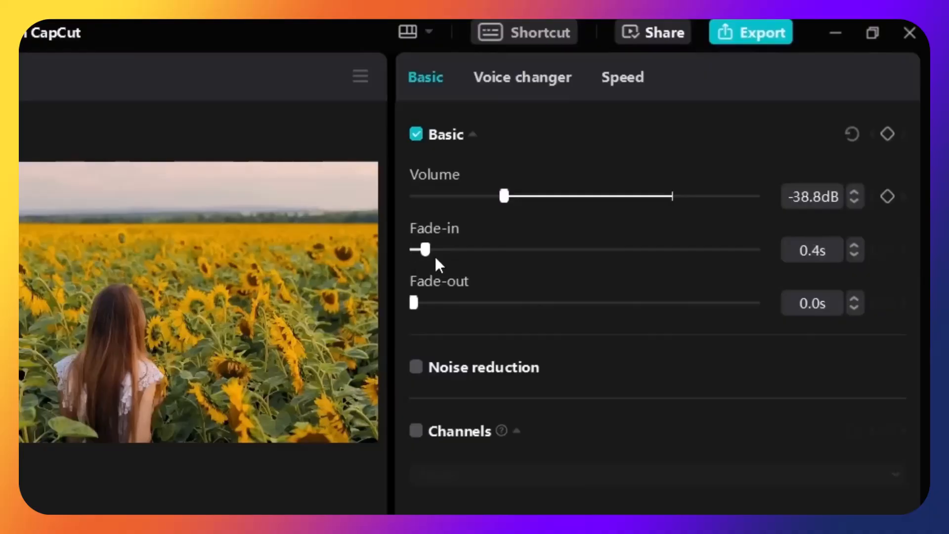
{"action": "left_click_drag", "start_coordinate": [430, 305], "coordinate": [455, 312]}
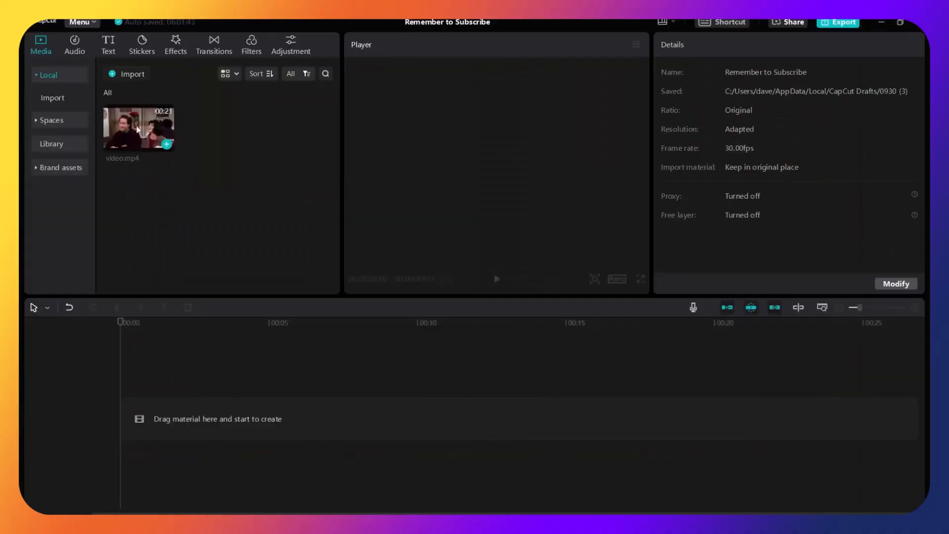
Place video.mp4 at the start of the empty main track and open the auto captions settings.
{"action": "left_click_drag", "start_coordinate": [137, 130], "coordinate": [173, 415]}
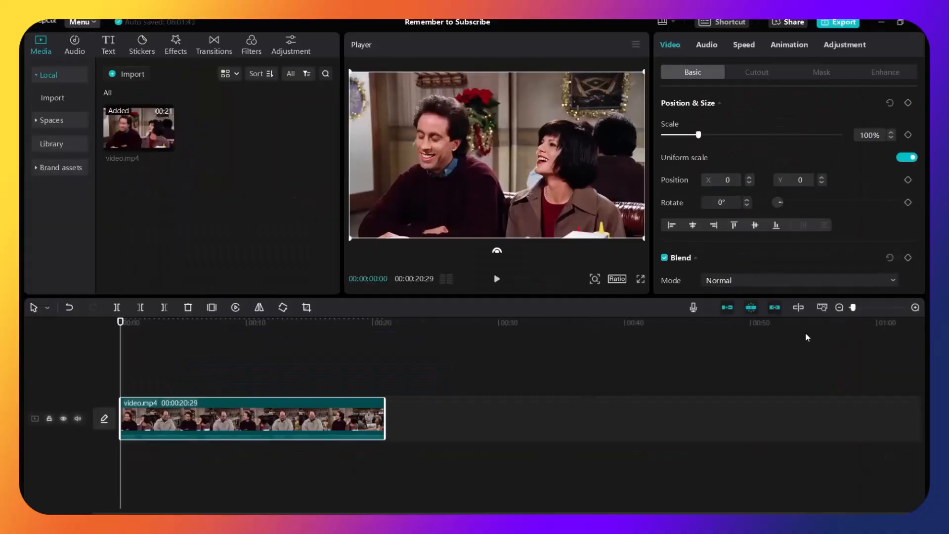
{"action": "left_click", "coordinate": [823, 307]}
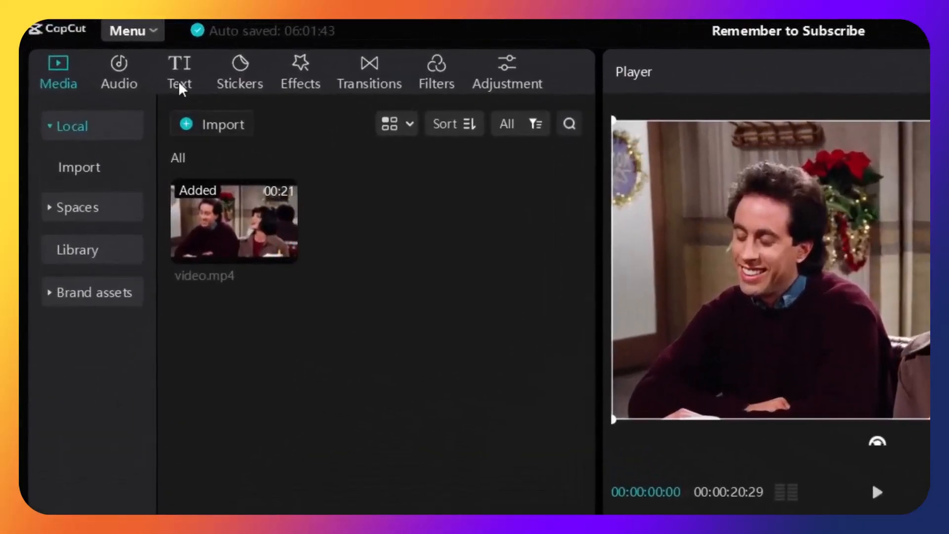
{"action": "left_click", "coordinate": [180, 88]}
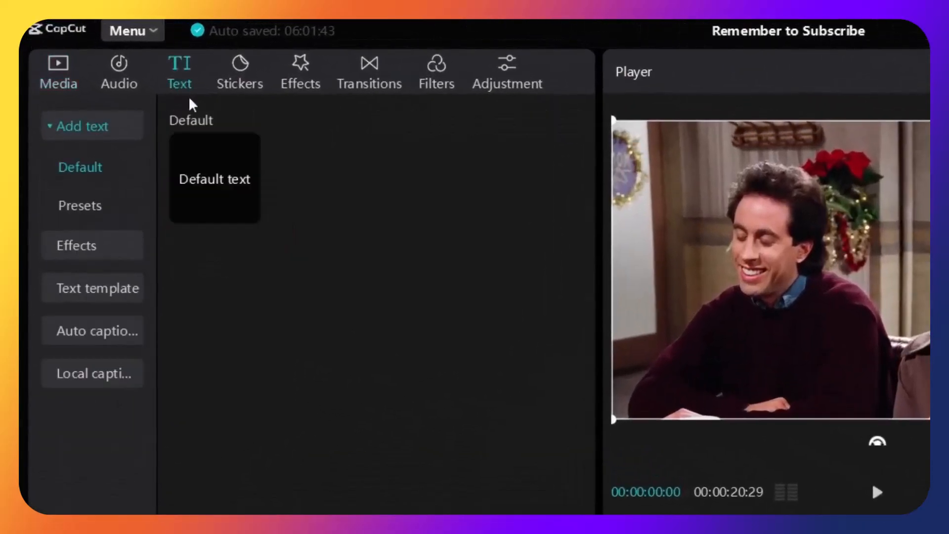
{"action": "left_click", "coordinate": [64, 341]}
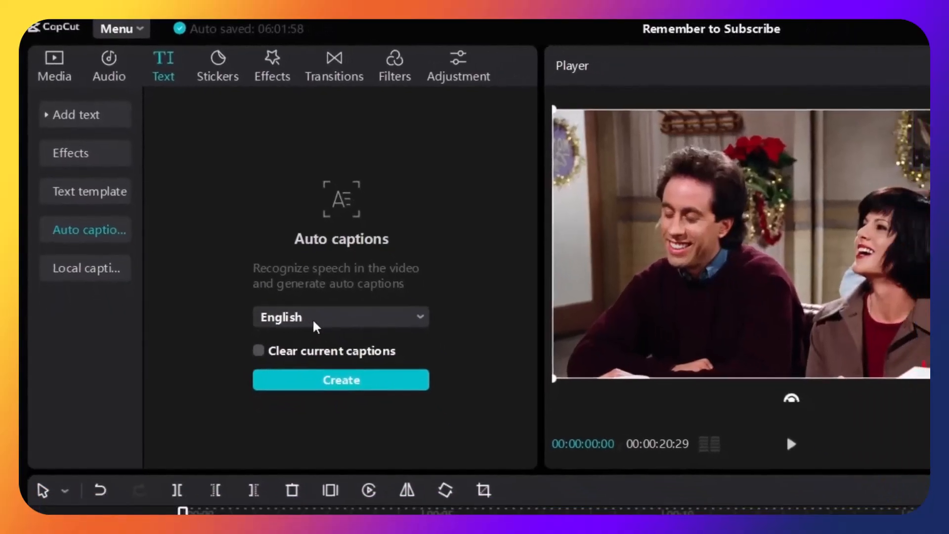
Review the available caption languages, generate auto captions in English, and play the captioned video from the start.
{"action": "left_click", "coordinate": [321, 355]}
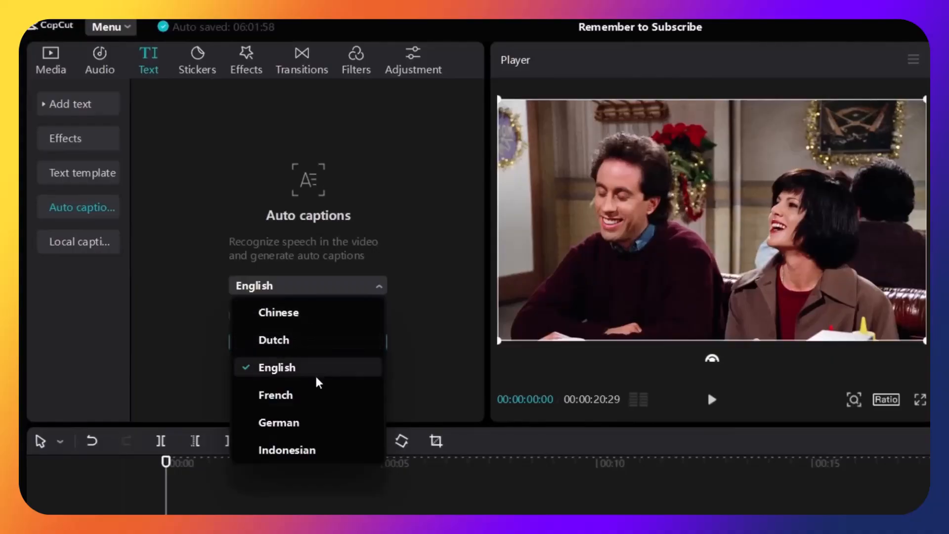
{"action": "scroll", "coordinate": [339, 388], "scroll_direction": "down", "scroll_amount": 2}
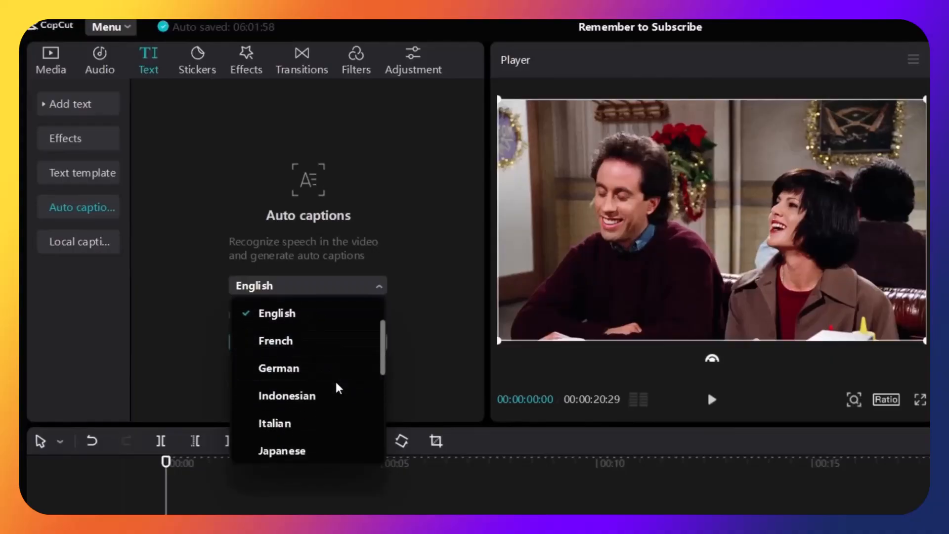
{"action": "scroll", "coordinate": [318, 375], "scroll_direction": "down", "scroll_amount": 2}
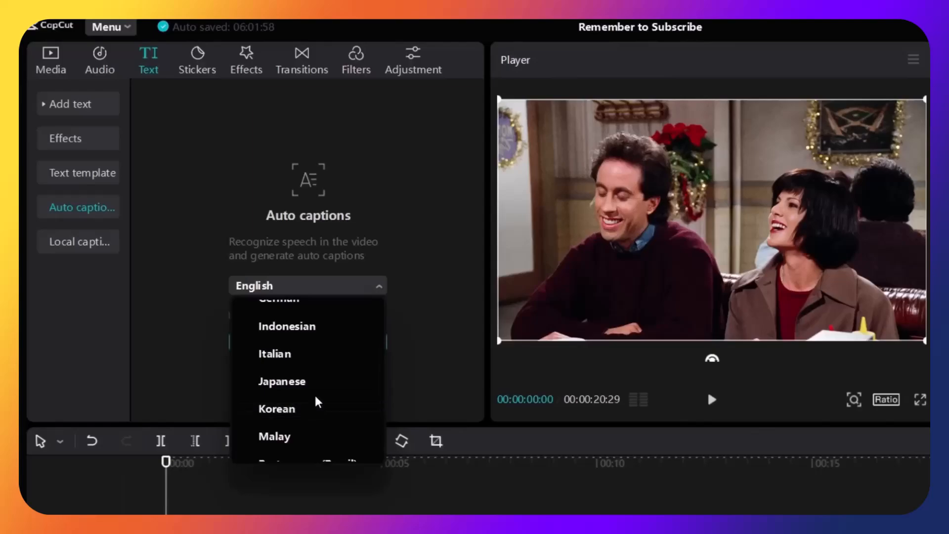
{"action": "scroll", "coordinate": [318, 388], "scroll_direction": "down", "scroll_amount": 1}
{"action": "scroll", "coordinate": [328, 405], "scroll_direction": "down", "scroll_amount": 3}
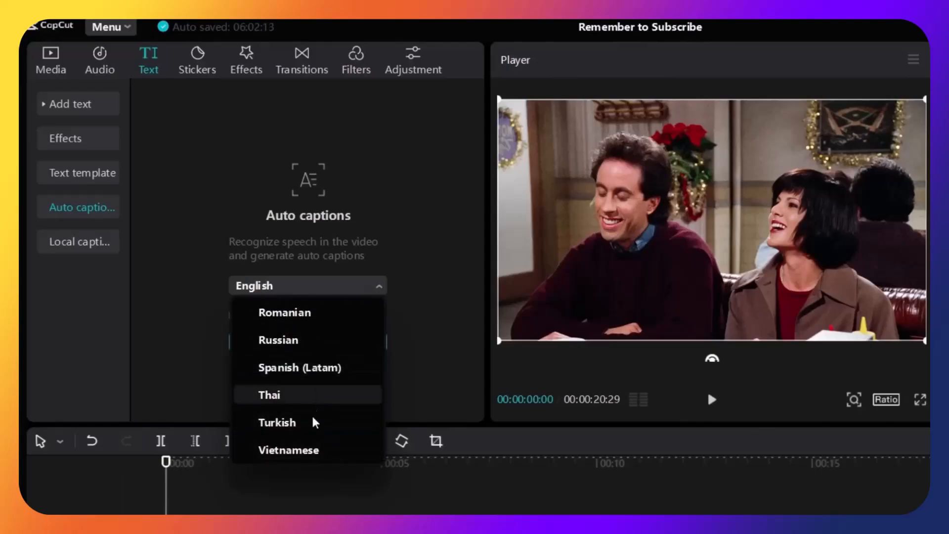
{"action": "scroll", "coordinate": [314, 415], "scroll_direction": "up", "scroll_amount": 5}
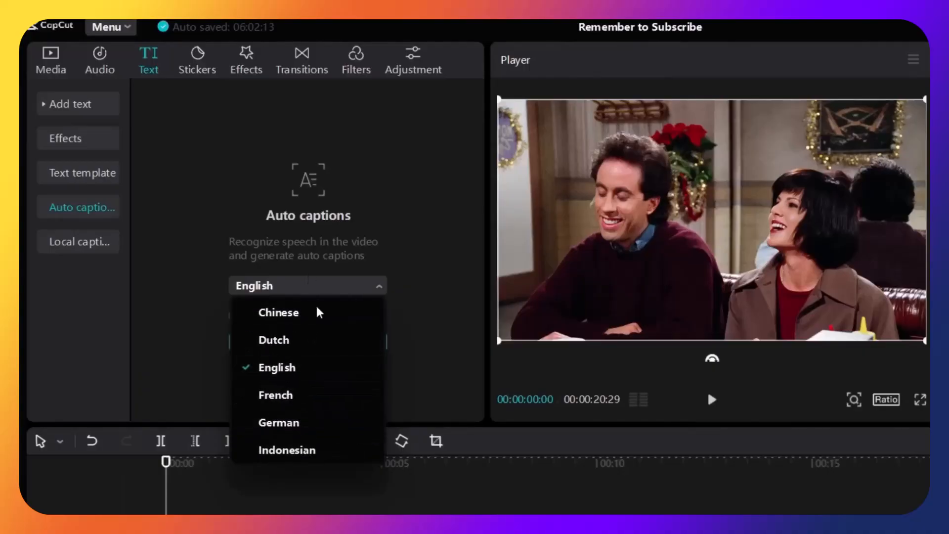
{"action": "left_click", "coordinate": [278, 368]}
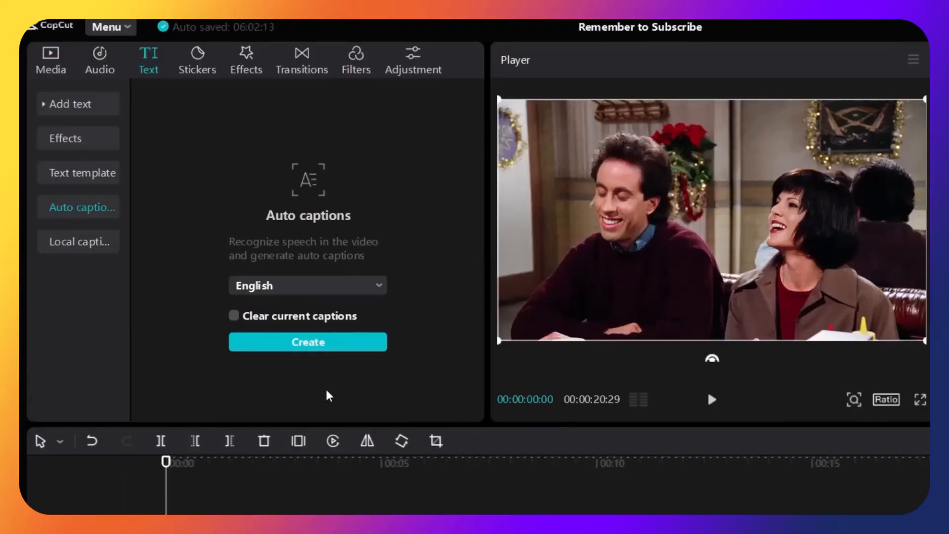
{"action": "left_click", "coordinate": [309, 345]}
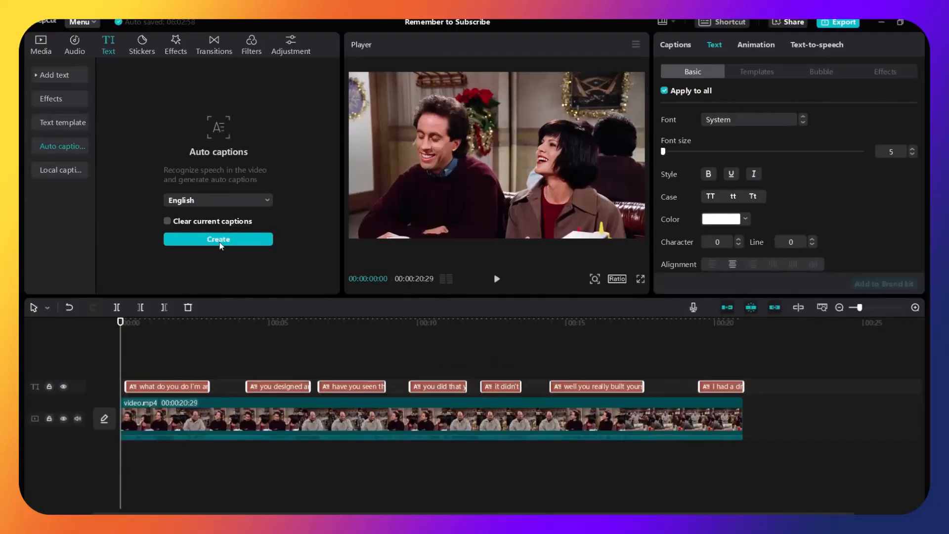
{"action": "left_click", "coordinate": [110, 359]}
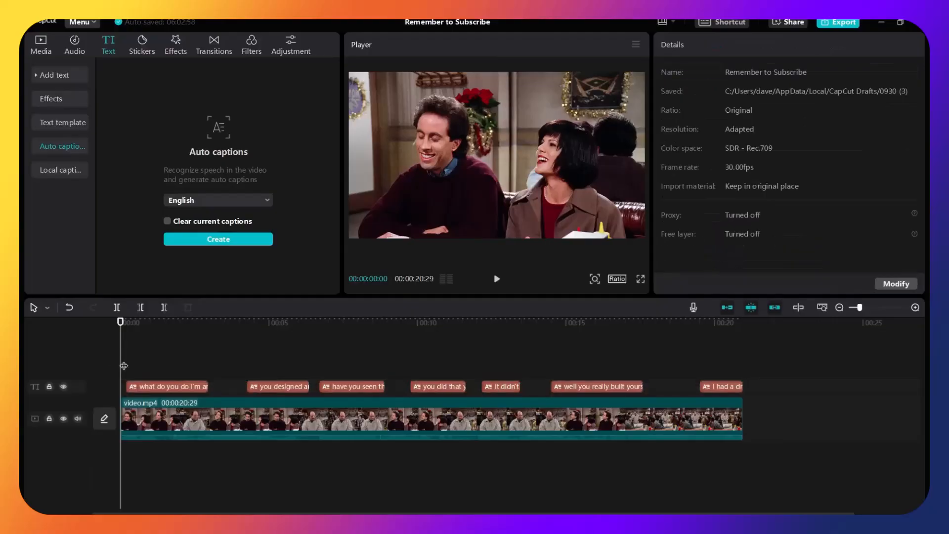
{"action": "left_click", "coordinate": [497, 278]}
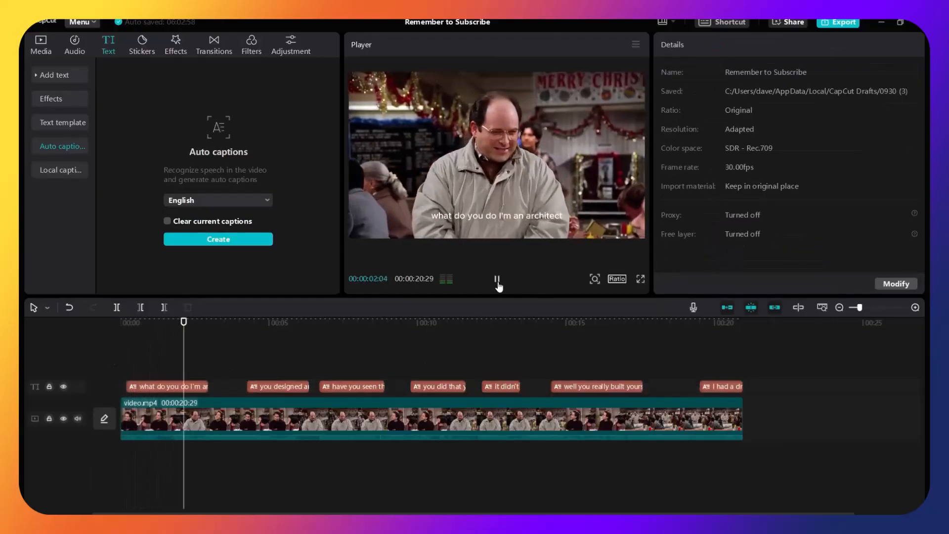
Pause the playback, select the first caption and set the text color of all captions to yellow (FFFF00).
{"action": "left_click", "coordinate": [498, 280]}
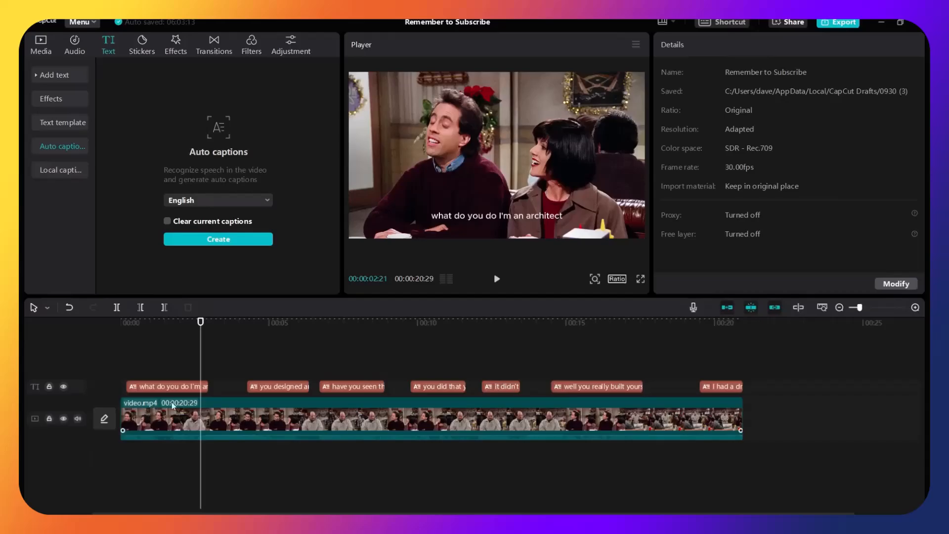
{"action": "left_click", "coordinate": [174, 387]}
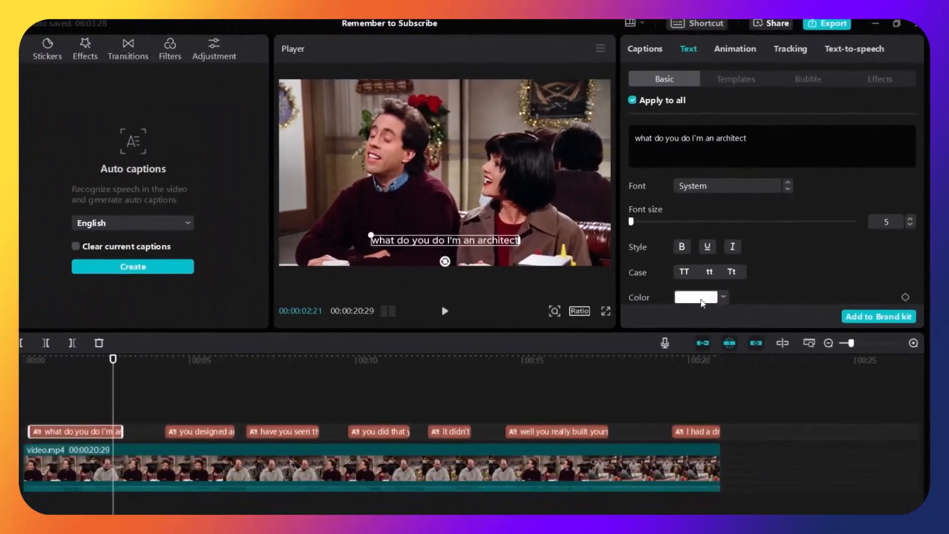
{"action": "left_click", "coordinate": [619, 400]}
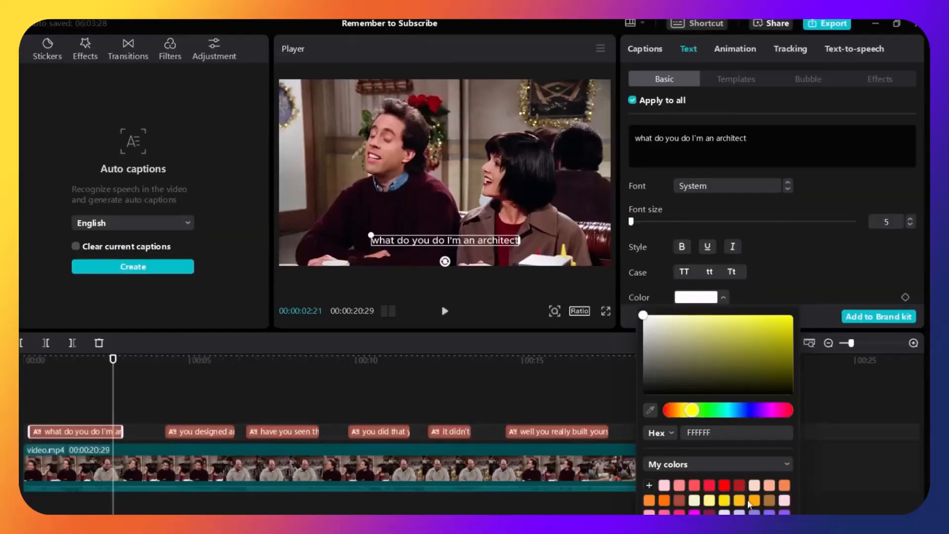
{"action": "left_click_drag", "start_coordinate": [729, 372], "coordinate": [813, 278]}
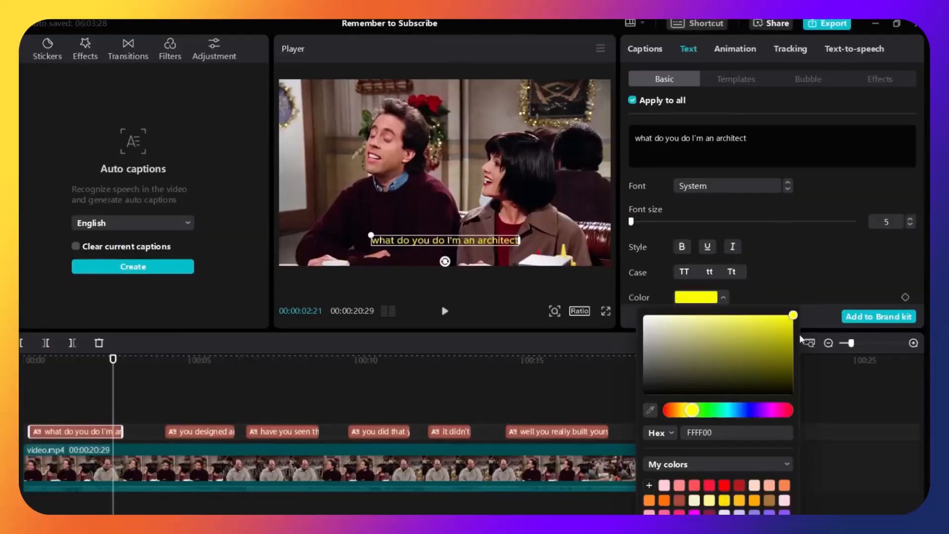
{"action": "left_click", "coordinate": [804, 257]}
{"action": "left_click", "coordinate": [84, 435]}
{"action": "left_click", "coordinate": [93, 436]}
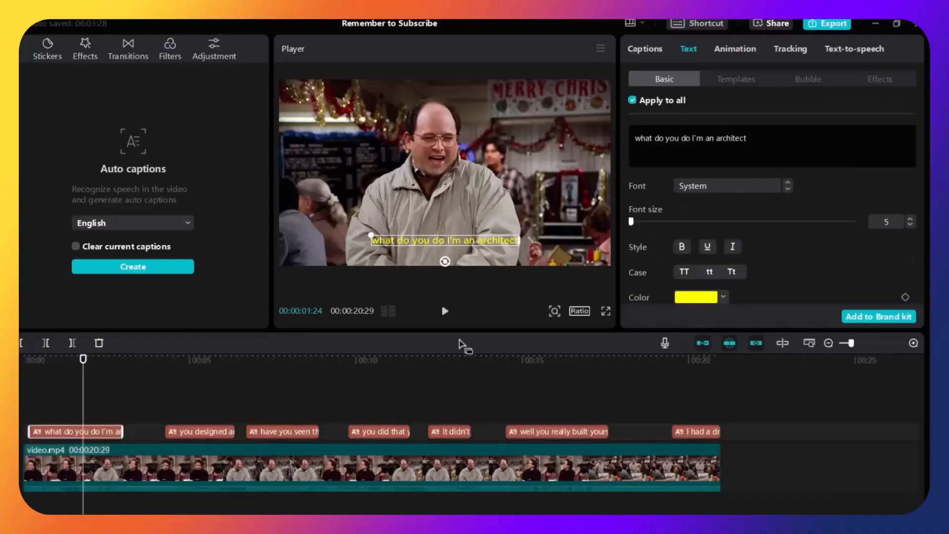
Step through the remaining captions along the timeline to check their text color, and return to the first caption.
{"action": "left_click", "coordinate": [200, 366]}
{"action": "left_click", "coordinate": [274, 370]}
{"action": "left_click", "coordinate": [373, 371]}
{"action": "left_click", "coordinate": [445, 369]}
{"action": "left_click", "coordinate": [541, 361]}
{"action": "left_click", "coordinate": [690, 364]}
{"action": "left_click", "coordinate": [85, 366]}
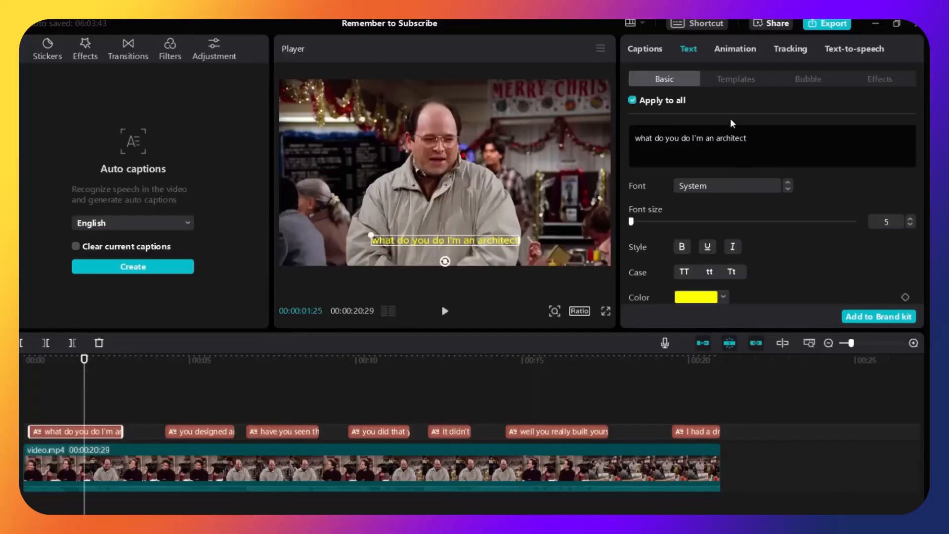
Set the text color of all captions back to white (FFFFFF).
{"action": "left_click", "coordinate": [715, 296]}
{"action": "left_click_drag", "start_coordinate": [708, 367], "coordinate": [629, 313]}
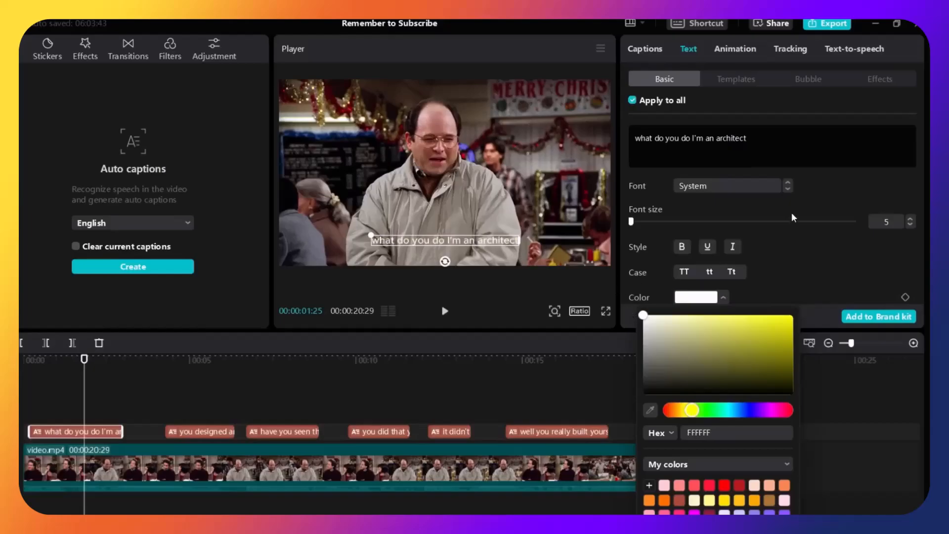
{"action": "left_click", "coordinate": [812, 182]}
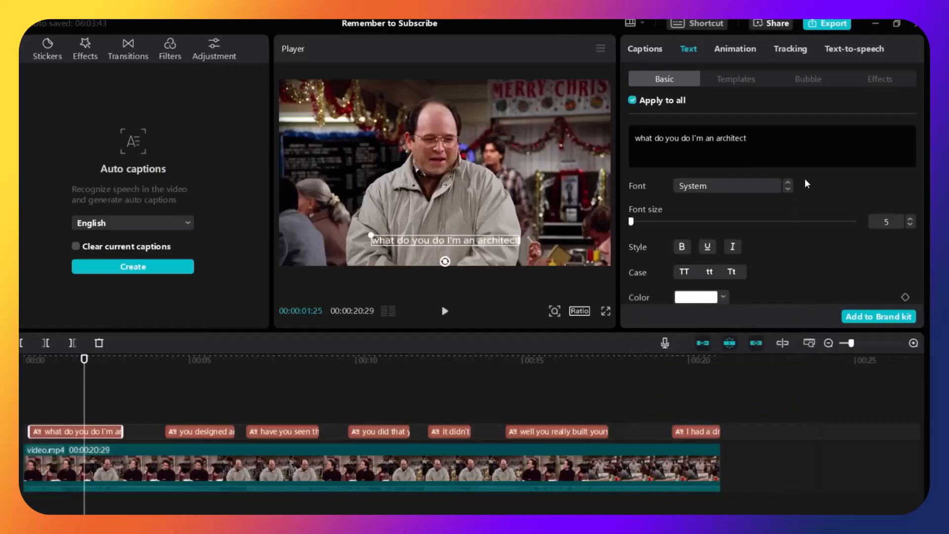
Browse the available fonts and set the captions' font to NetflixSans-Medium.otf.
{"action": "left_click", "coordinate": [767, 184]}
{"action": "scroll", "coordinate": [753, 276], "scroll_direction": "down", "scroll_amount": 5}
{"action": "scroll", "coordinate": [735, 296], "scroll_direction": "down", "scroll_amount": 10}
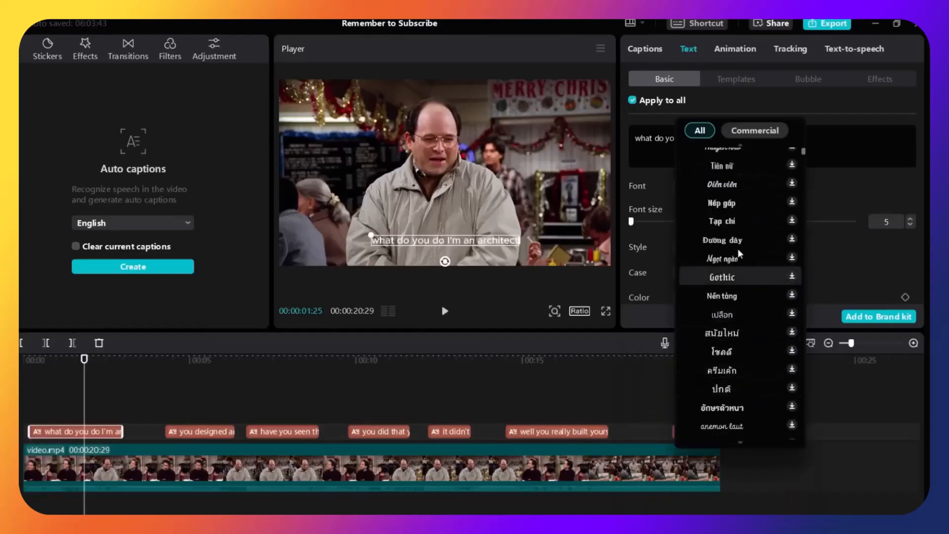
{"action": "scroll", "coordinate": [736, 286], "scroll_direction": "up", "scroll_amount": 15}
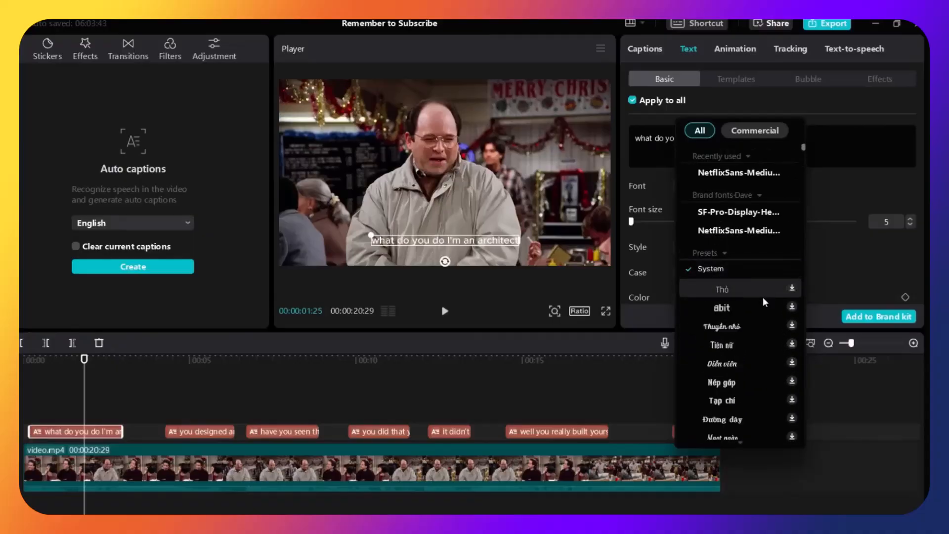
{"action": "left_click", "coordinate": [733, 174]}
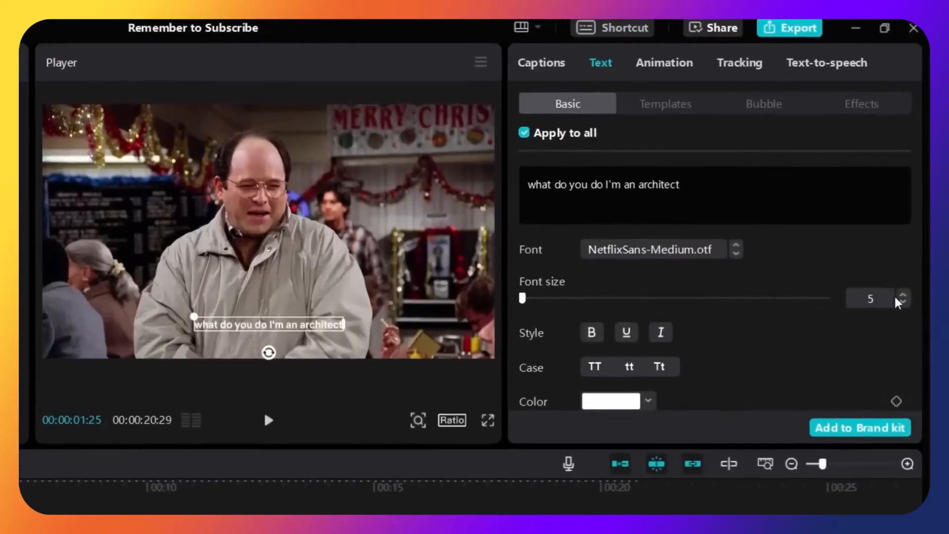
Adjust the captions' font size to 7.
{"action": "left_click", "coordinate": [905, 296]}
{"action": "left_click", "coordinate": [904, 295]}
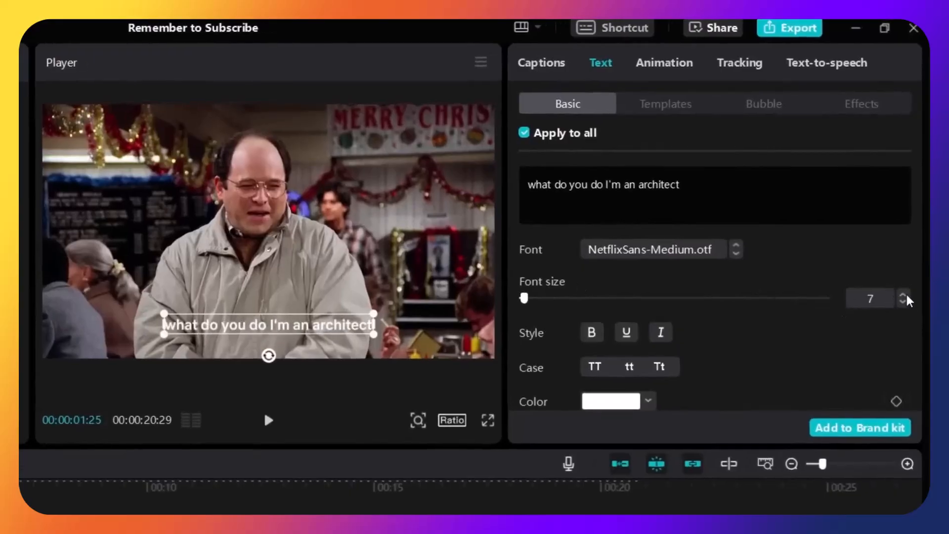
{"action": "left_click", "coordinate": [905, 296]}
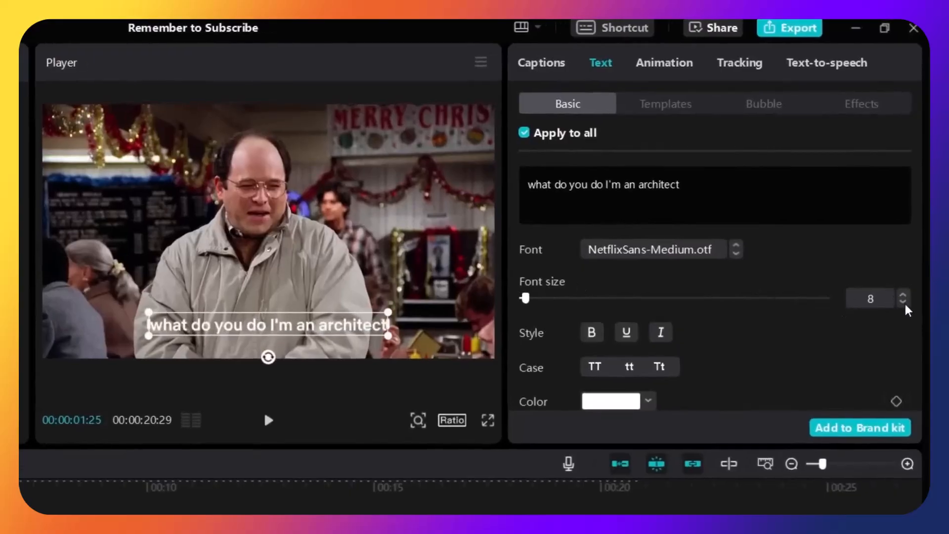
{"action": "left_click", "coordinate": [904, 303]}
Try the yellow-background and white-background preset styles on the captions, and apply the white text with black outline preset.
{"action": "left_click_drag", "start_coordinate": [925, 207], "coordinate": [926, 269]}
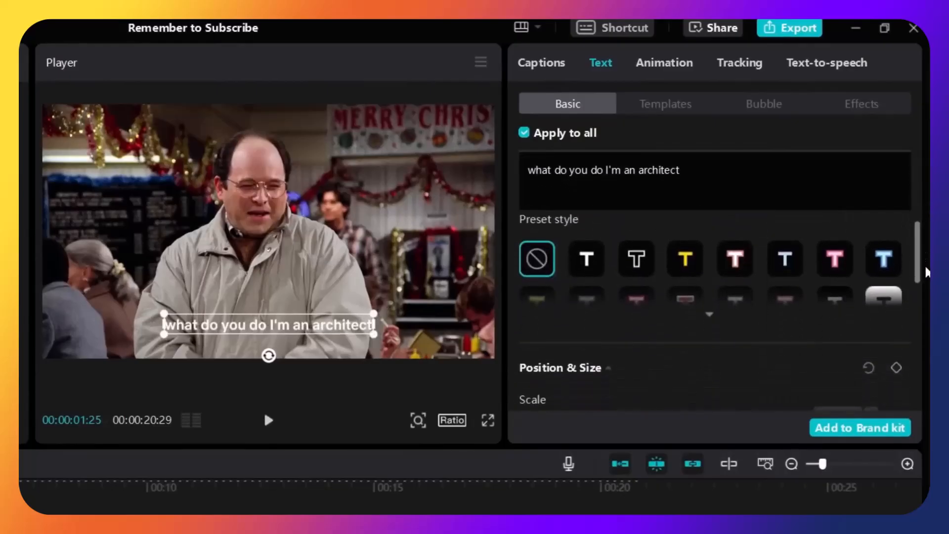
{"action": "left_click", "coordinate": [721, 325]}
{"action": "left_click", "coordinate": [544, 352]}
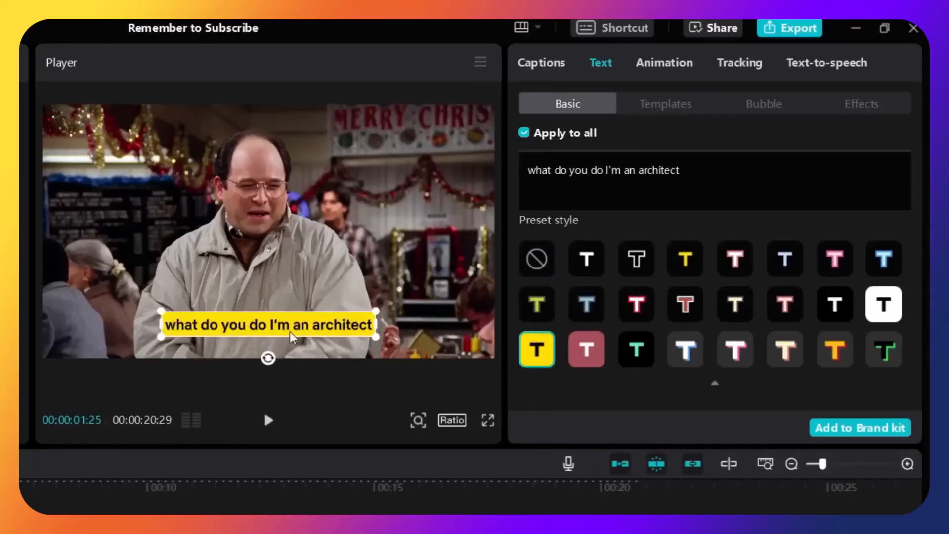
{"action": "left_click", "coordinate": [884, 304]}
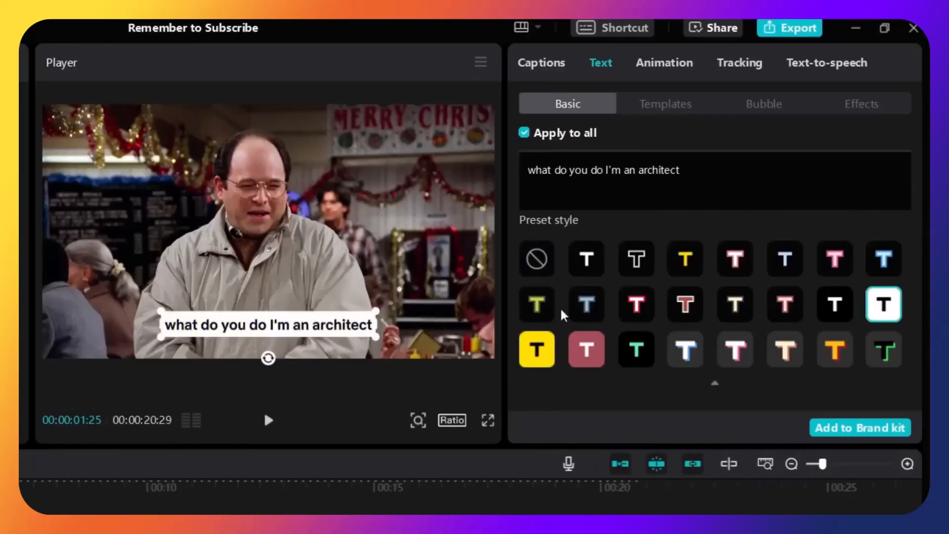
{"action": "left_click", "coordinate": [591, 261]}
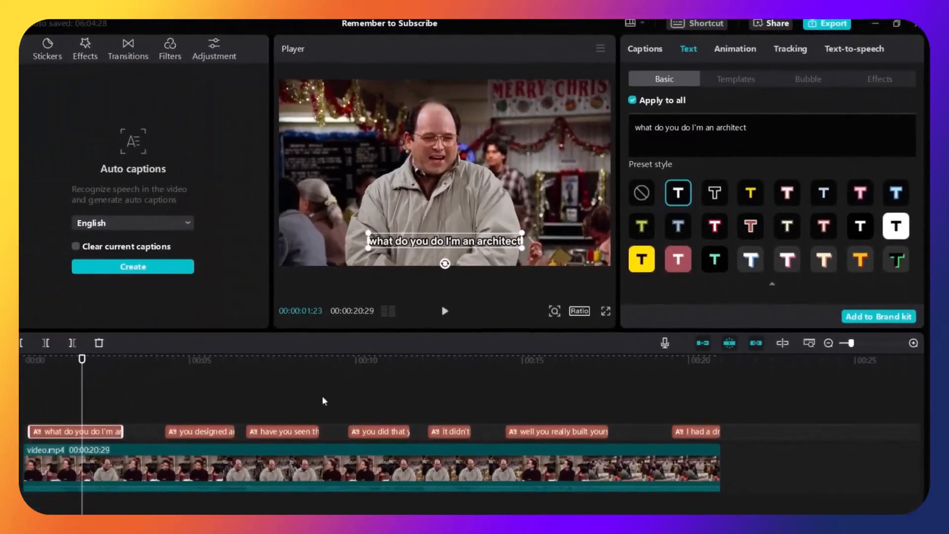
Check the new style on captions across the timeline, and play the opening of the video from the start.
{"action": "left_click", "coordinate": [195, 360]}
{"action": "left_click", "coordinate": [274, 364]}
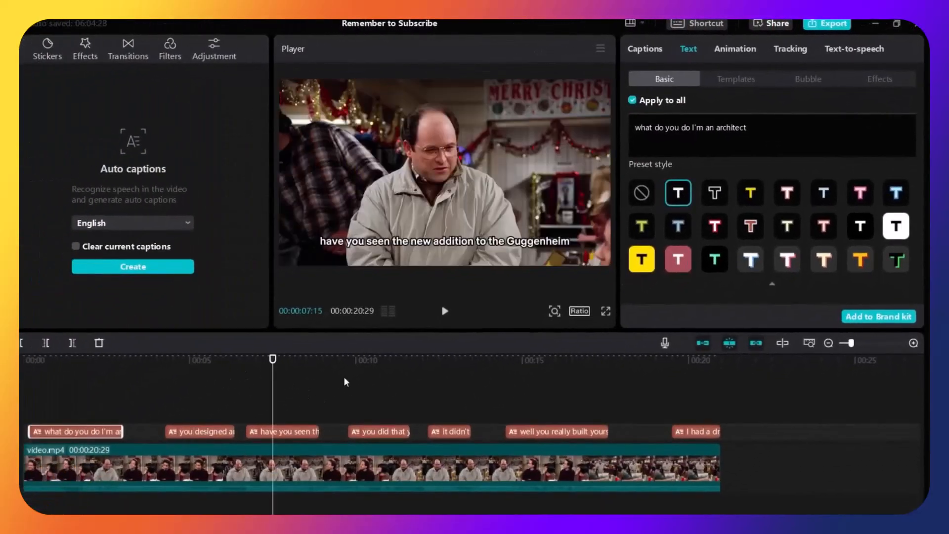
{"action": "left_click_drag", "start_coordinate": [372, 365], "coordinate": [552, 364]}
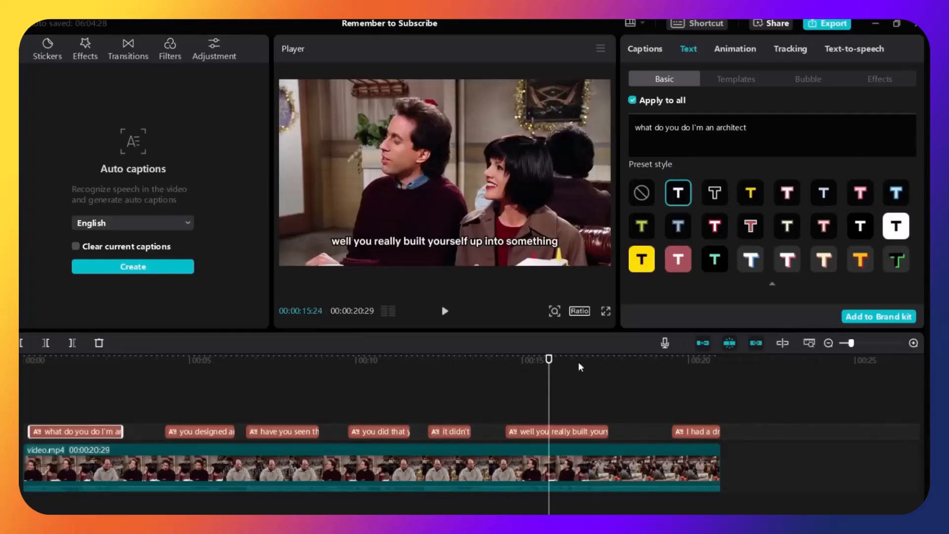
{"action": "left_click", "coordinate": [701, 364]}
{"action": "left_click", "coordinate": [87, 413]}
{"action": "key", "text": "Home"}
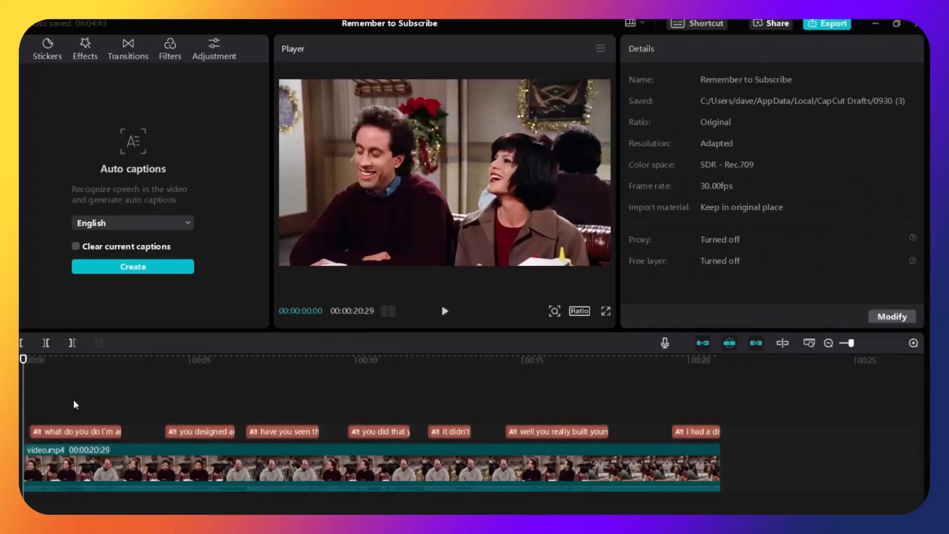
{"action": "key", "text": "space"}
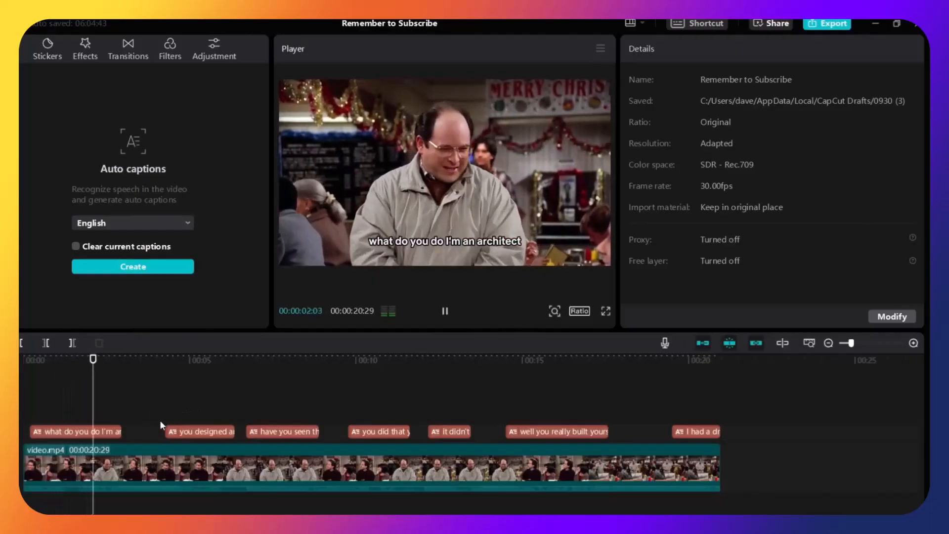
{"action": "key", "text": "space"}
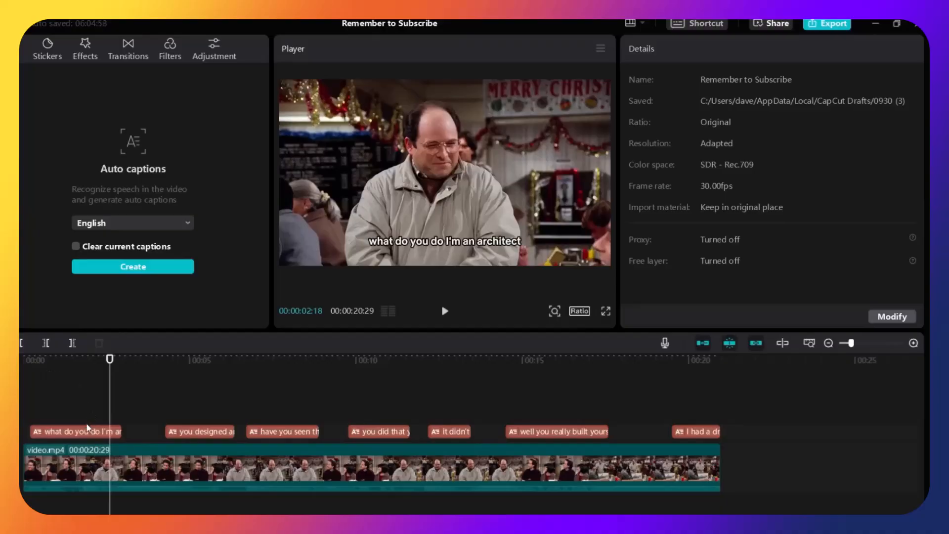
Split the first caption in the captions list into "what do you do" and "I'm an architect".
{"action": "left_click", "coordinate": [77, 434]}
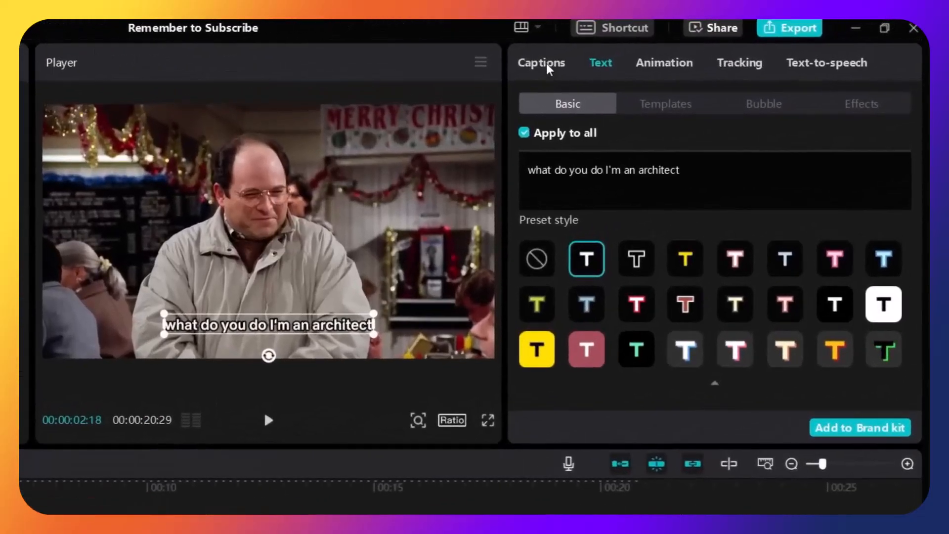
{"action": "left_click", "coordinate": [652, 50]}
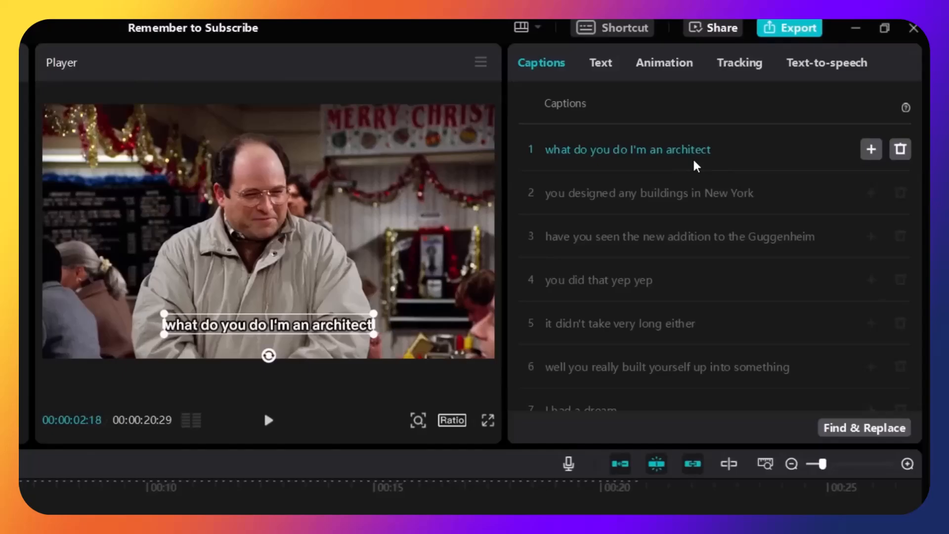
{"action": "left_click", "coordinate": [631, 156]}
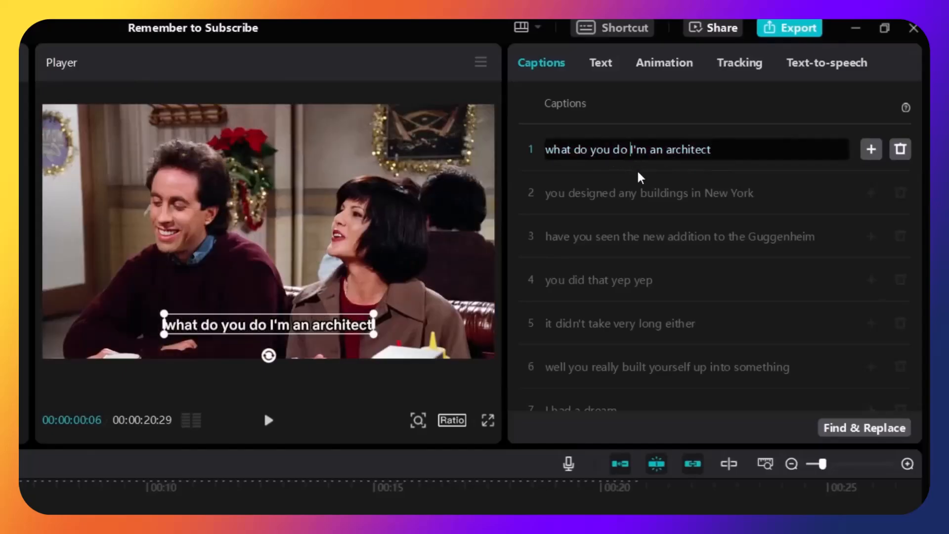
{"action": "key", "text": "BackSpace"}
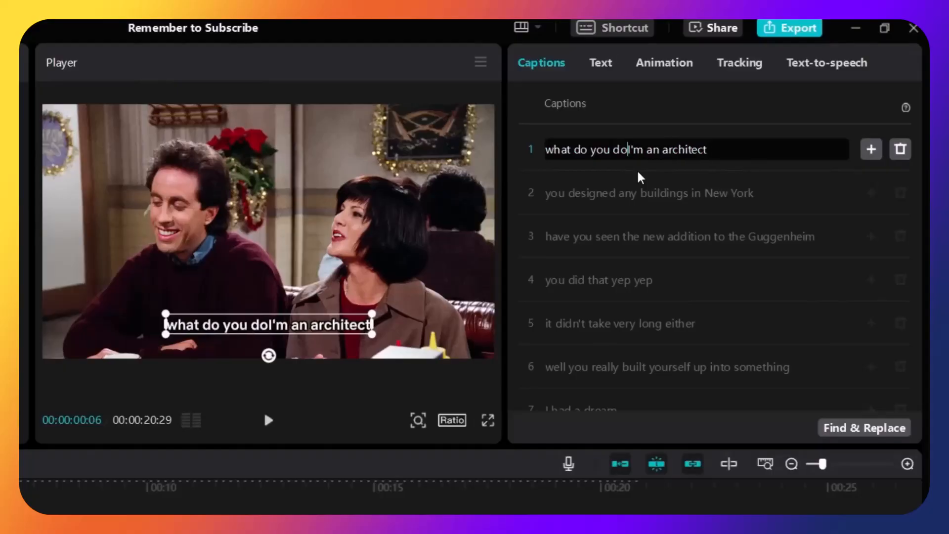
{"action": "key", "text": "Return"}
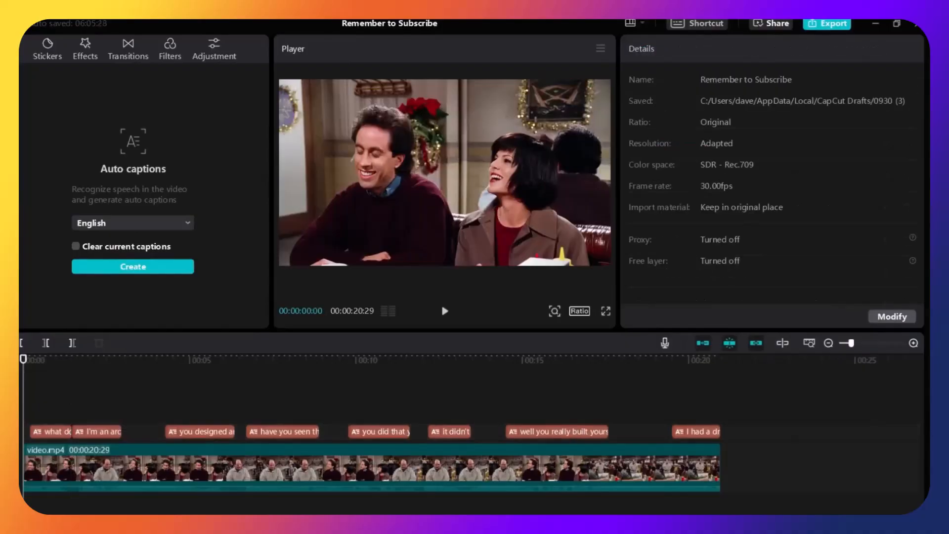
Play the video from the start to check the timing of the split captions and the ones that follow.
{"action": "key", "text": "space"}
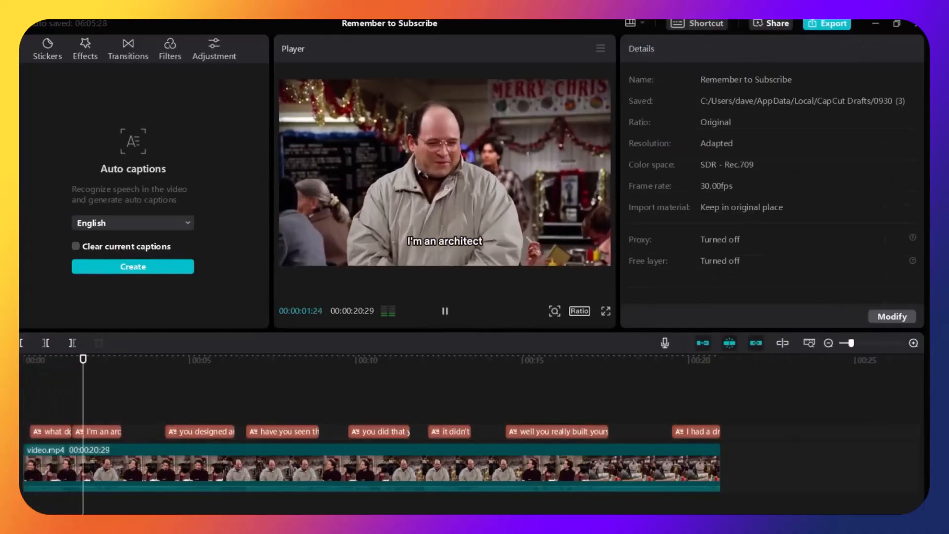
{"action": "key", "text": "space"}
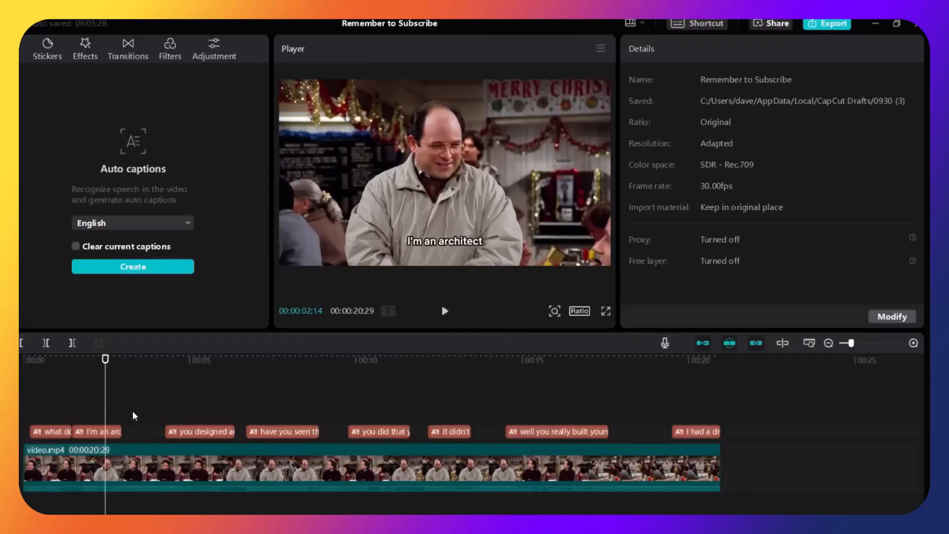
{"action": "left_click", "coordinate": [155, 409]}
{"action": "key", "text": "space"}
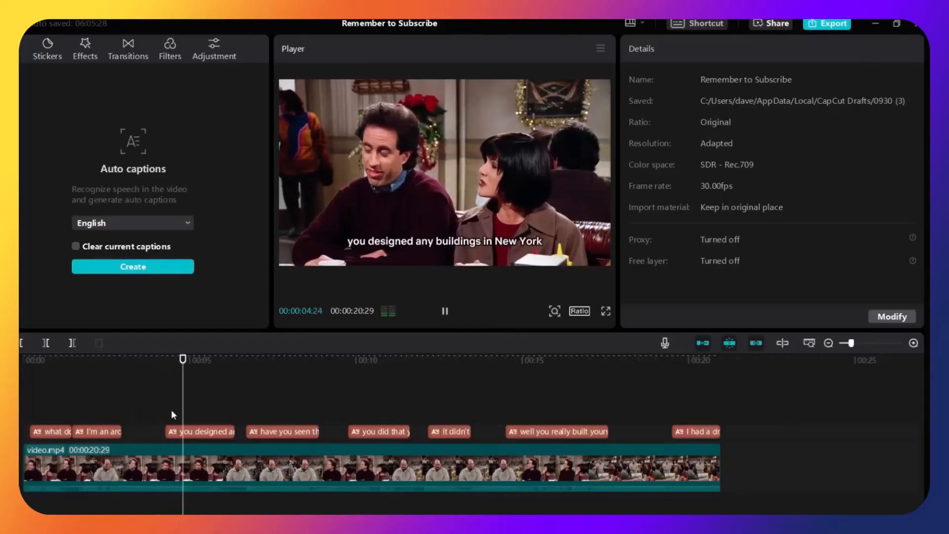
{"action": "key", "text": "space"}
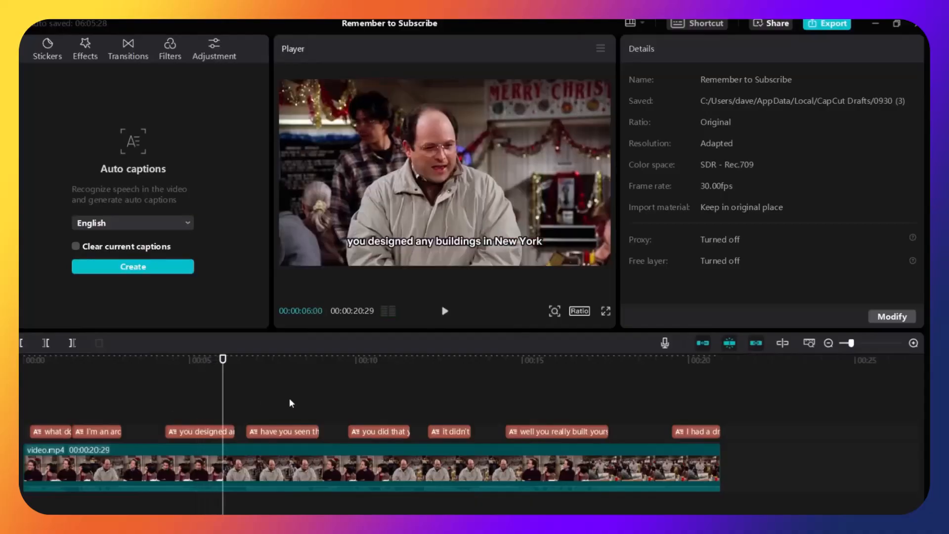
{"action": "left_click", "coordinate": [247, 402]}
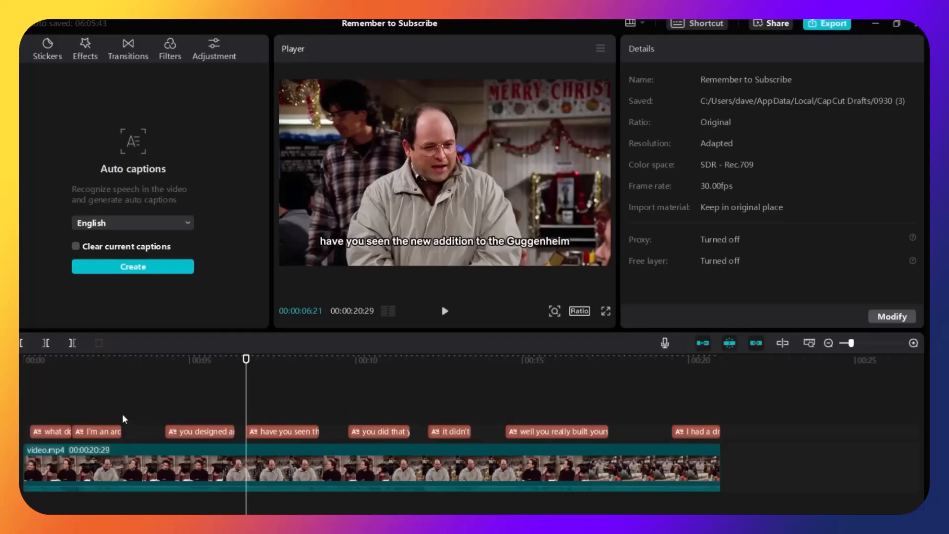
Correct the first caption to read "What do you do?" with a capital letter and question mark.
{"action": "left_click", "coordinate": [46, 421]}
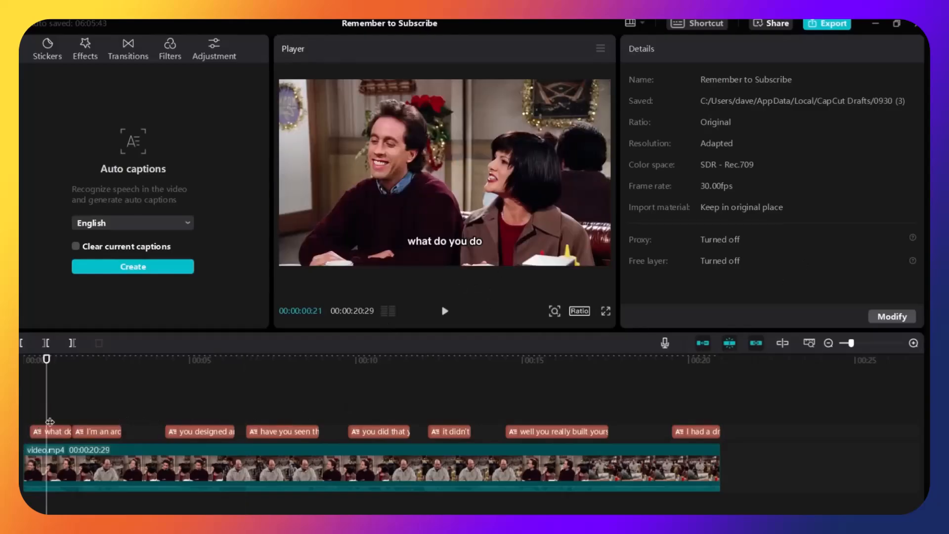
{"action": "left_click", "coordinate": [53, 431]}
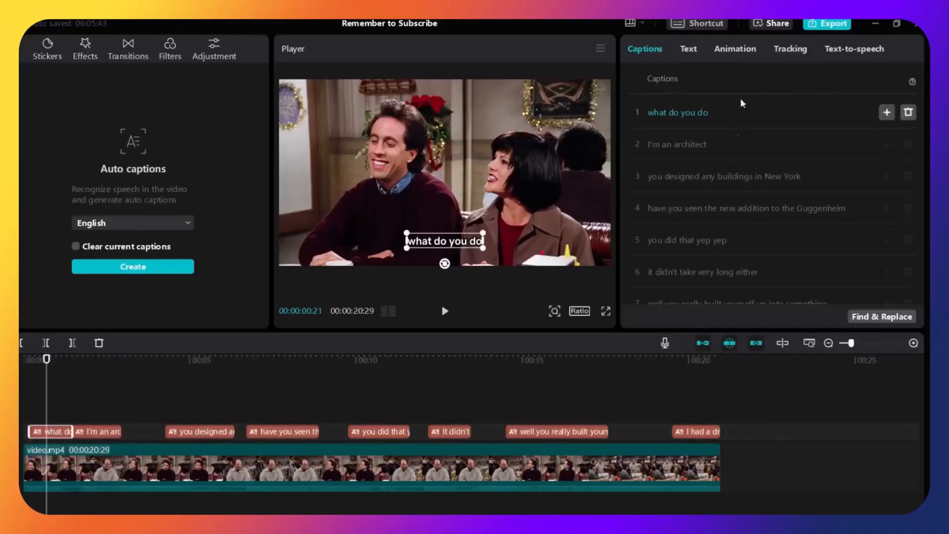
{"action": "left_click", "coordinate": [652, 113]}
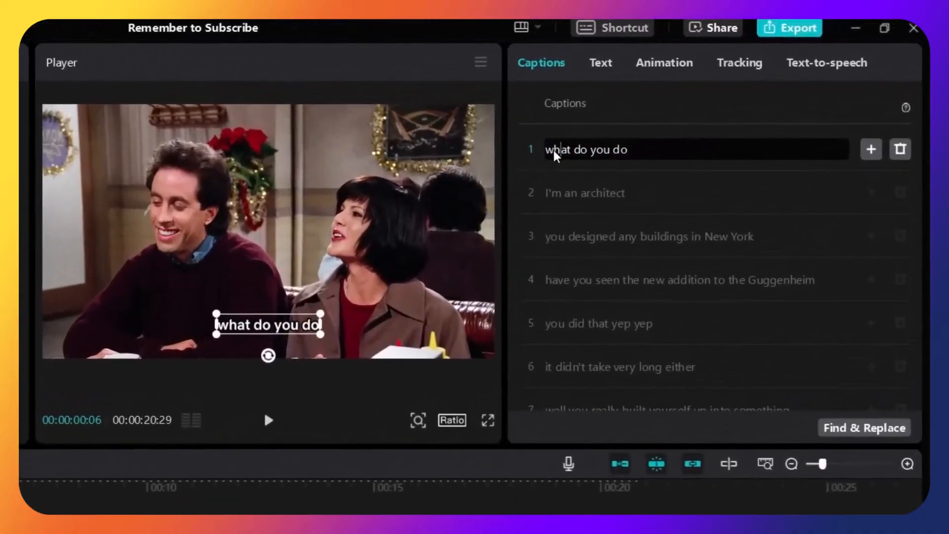
{"action": "left_click", "coordinate": [578, 140]}
{"action": "key", "text": "BackSpace"}
{"action": "type", "text": "W"}
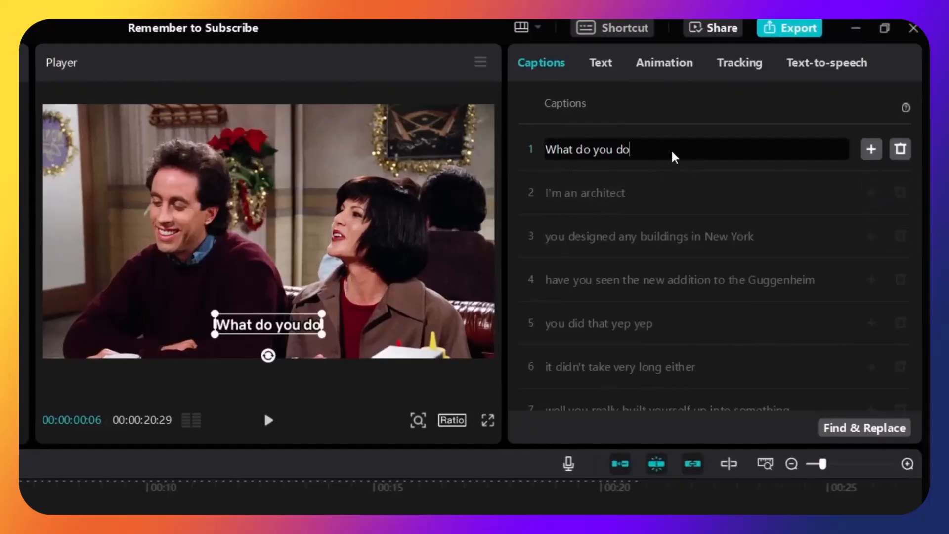
{"action": "type", "text": "?"}
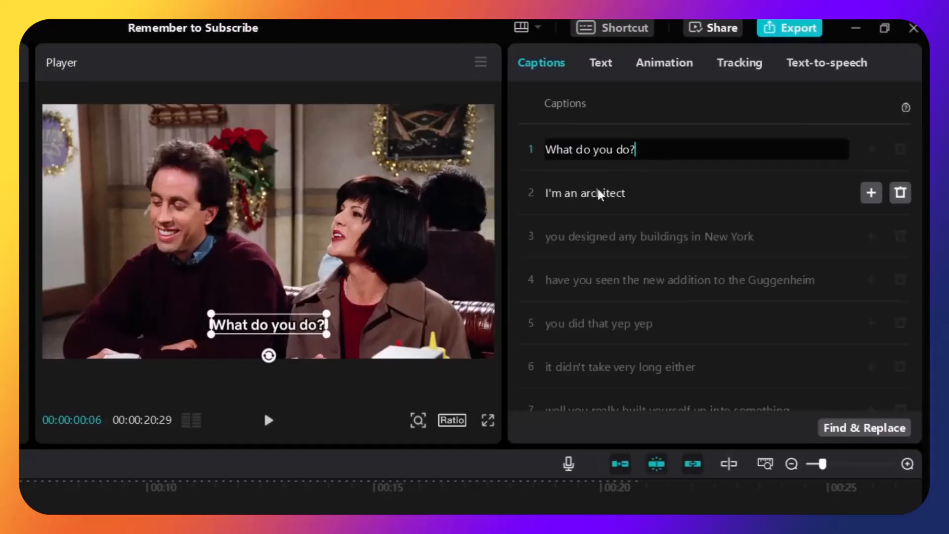
Correct the third caption to read "You designed any buildings in New York?".
{"action": "left_click", "coordinate": [556, 241]}
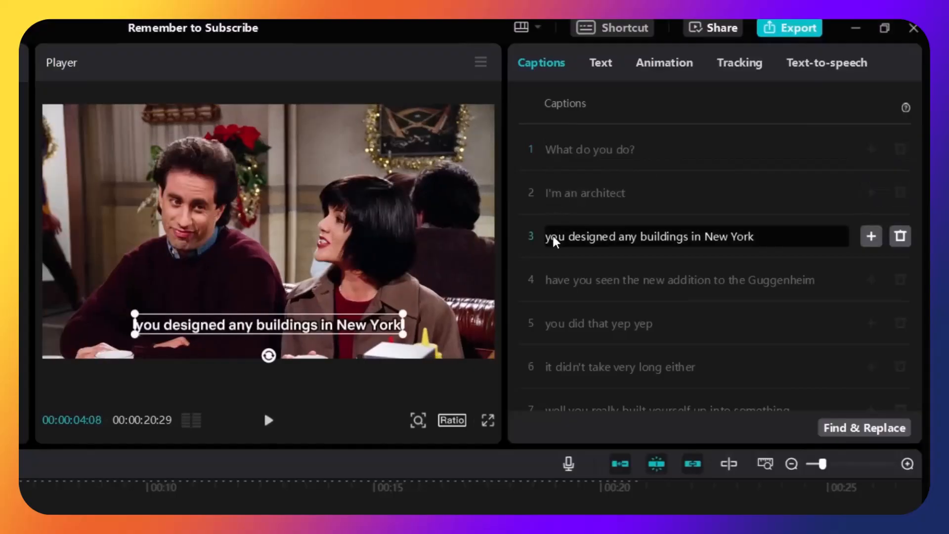
{"action": "key", "text": "BackSpace"}
{"action": "type", "text": "Y"}
{"action": "left_click", "coordinate": [784, 243]}
{"action": "type", "text": "?"}
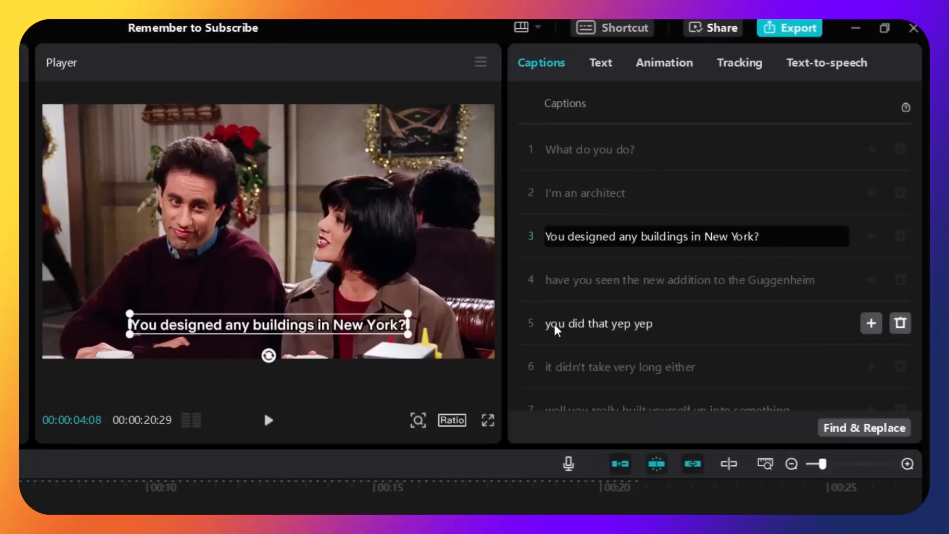
Correct the fourth caption to read "Have you seen the new addition to the Guggenheim?".
{"action": "left_click", "coordinate": [553, 285]}
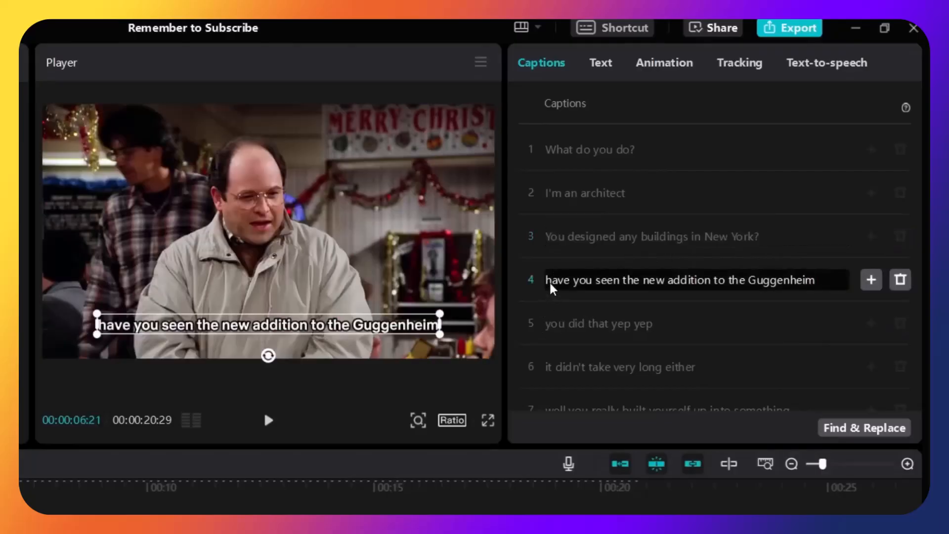
{"action": "key", "text": "BackSpace"}
{"action": "type", "text": "H"}
{"action": "left_click", "coordinate": [829, 287]}
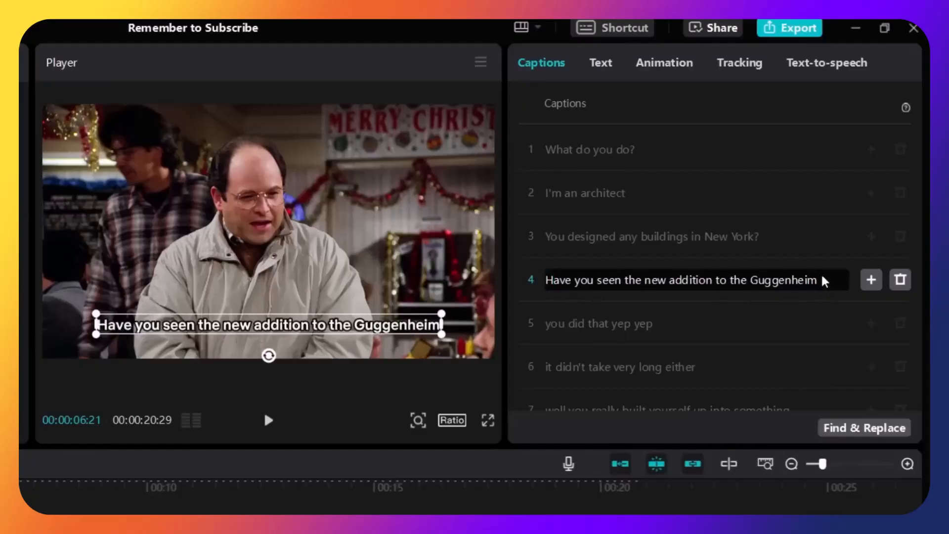
{"action": "type", "text": "?"}
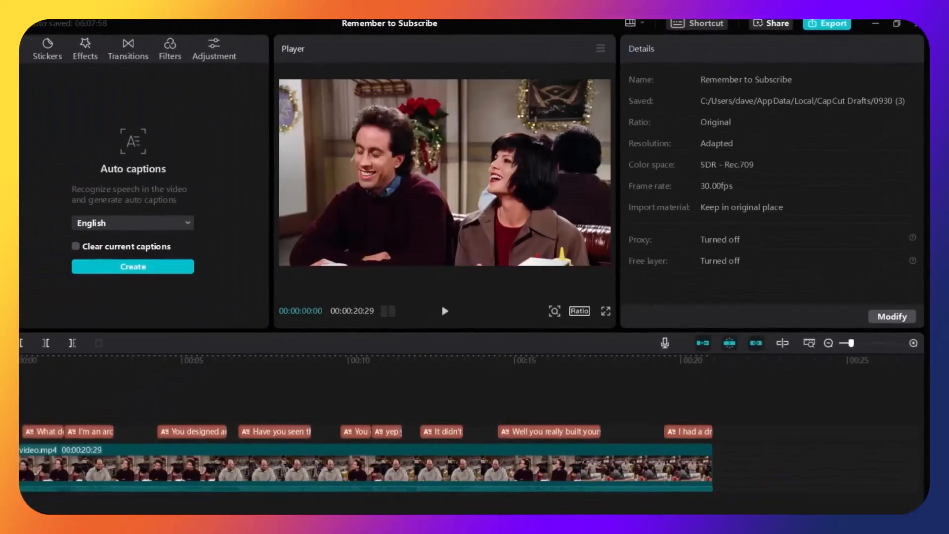
Play the video from the start to check the corrected captions, stopping at the New York caption.
{"action": "key", "text": "space"}
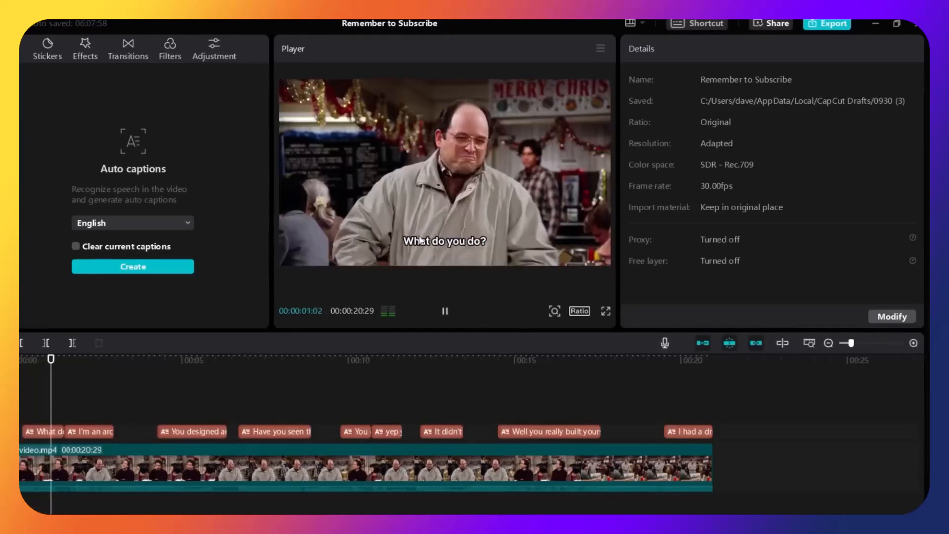
{"action": "left_click", "coordinate": [159, 411]}
{"action": "key", "text": "space"}
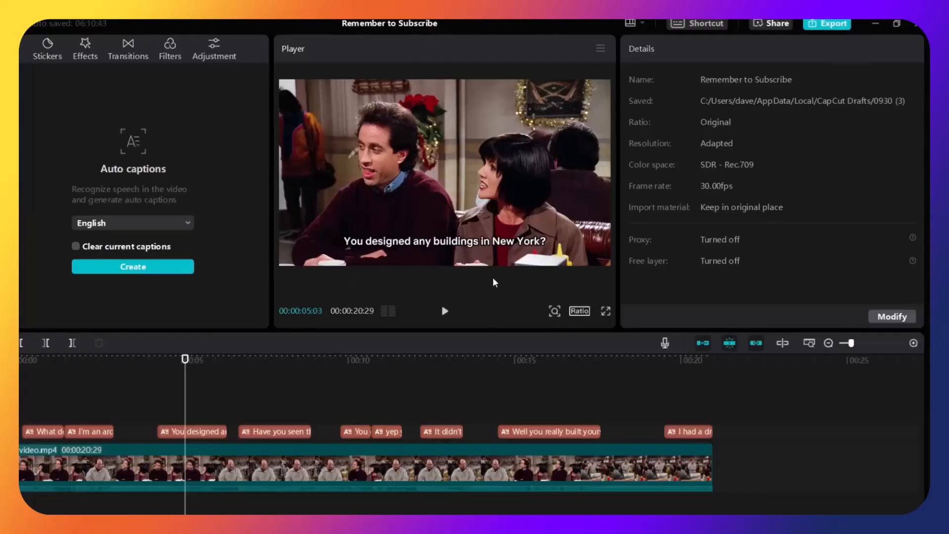
Break the New York caption onto two lines after "buildings".
{"action": "left_click", "coordinate": [182, 435]}
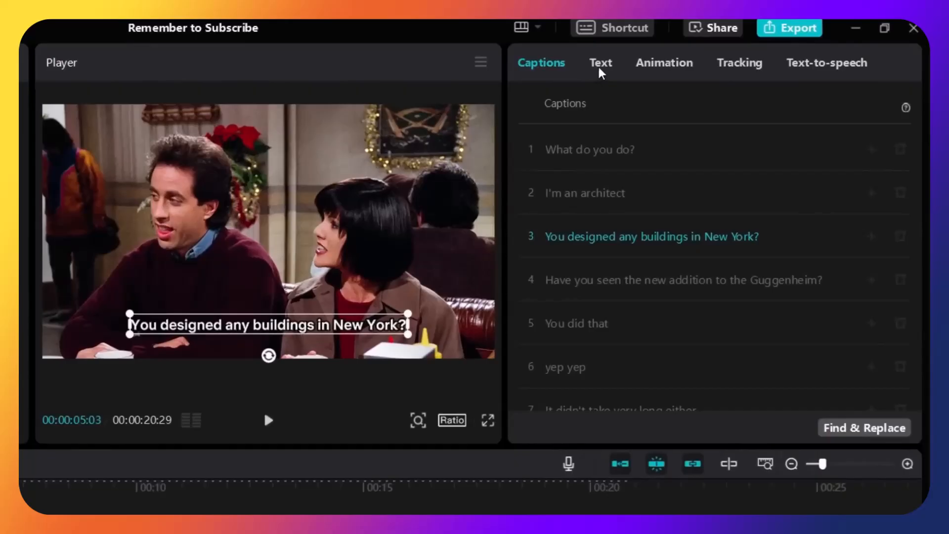
{"action": "left_click", "coordinate": [600, 70]}
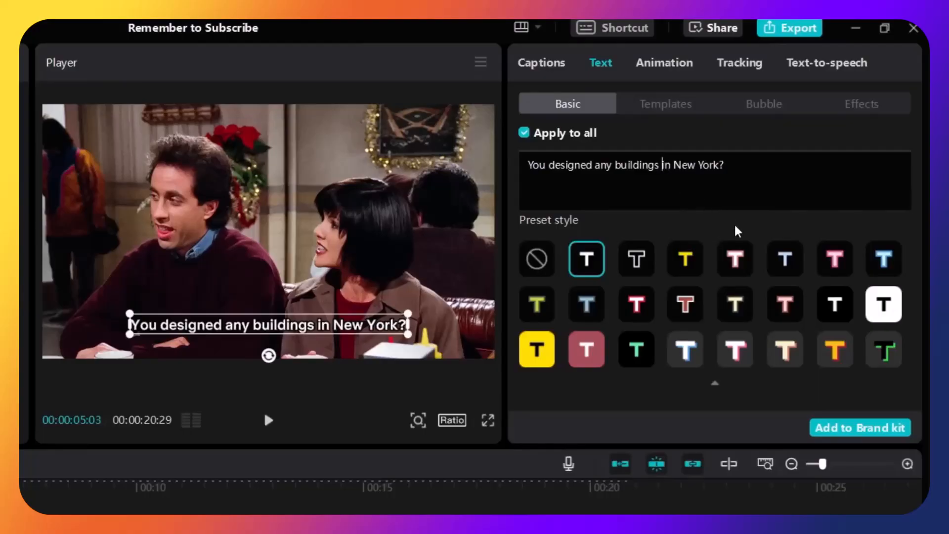
{"action": "key", "text": "BackSpace"}
{"action": "key", "text": "Return"}
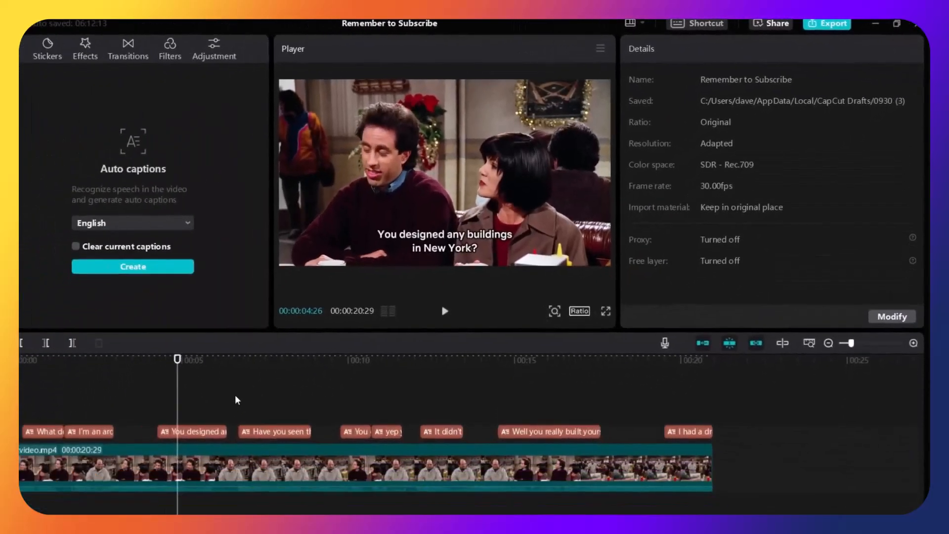
Play on to the Guggenheim caption and break it onto two lines after "addition".
{"action": "left_click", "coordinate": [235, 399]}
{"action": "key", "text": "space"}
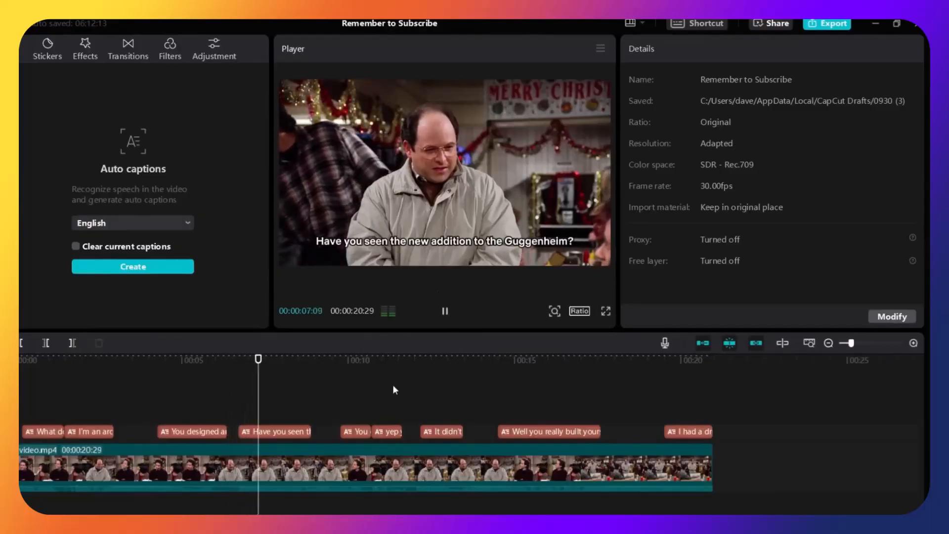
{"action": "key", "text": "space"}
{"action": "left_click", "coordinate": [282, 433]}
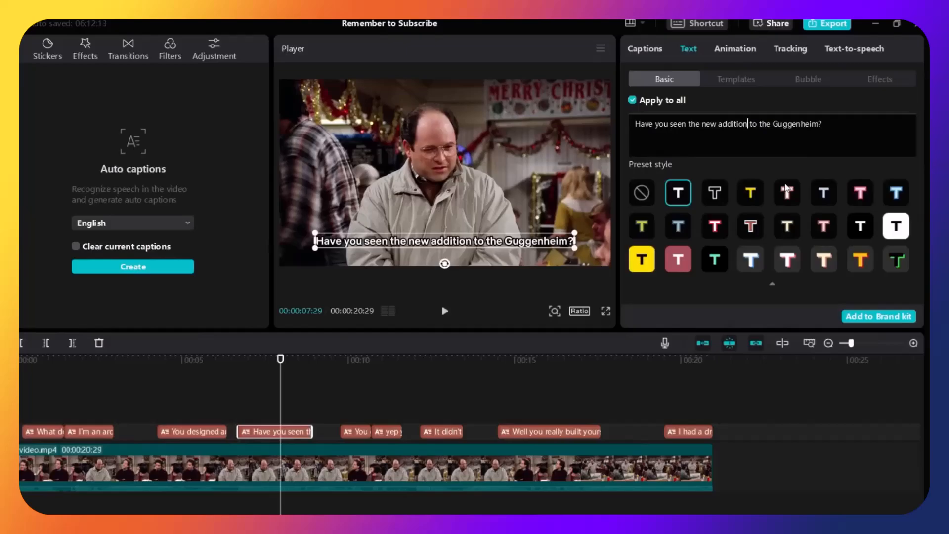
{"action": "key", "text": "Return"}
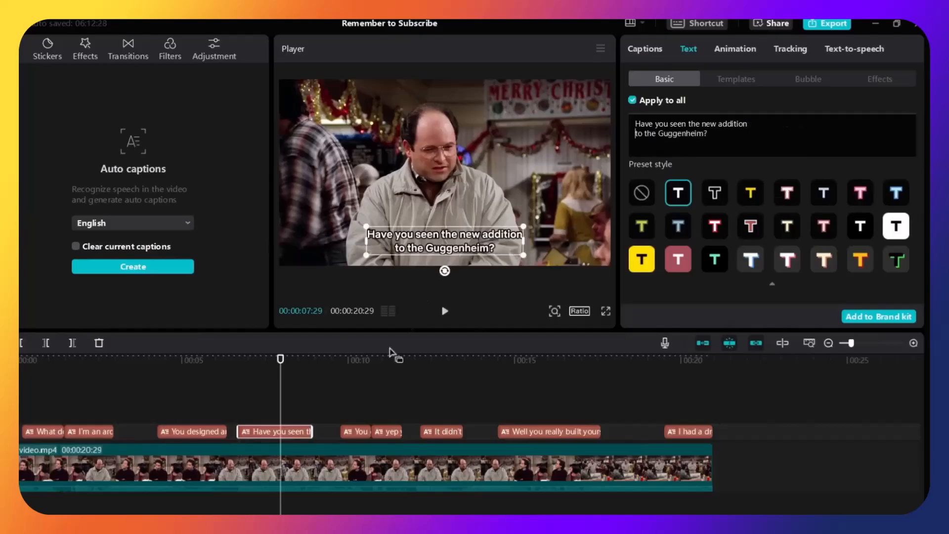
{"action": "key", "text": "space"}
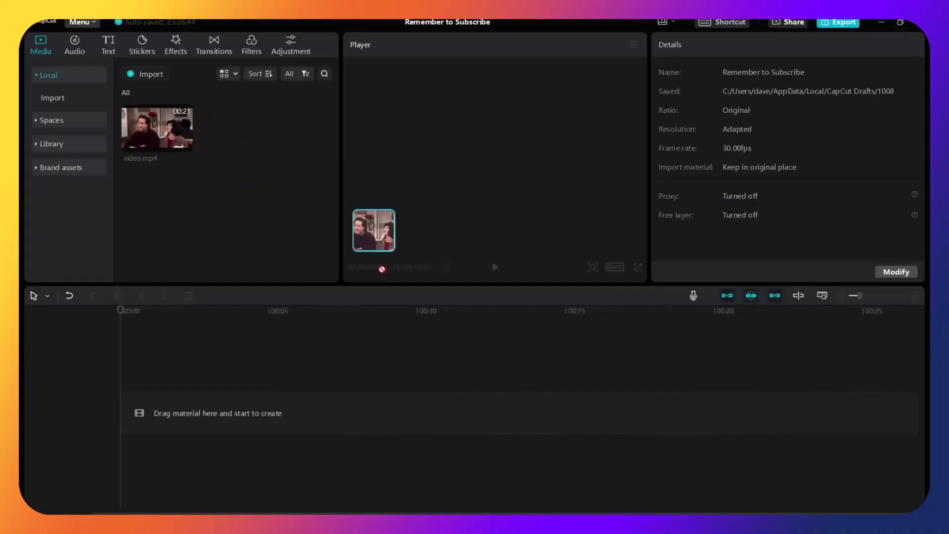
Place video.mp4 on the empty timeline.
{"action": "left_click_drag", "start_coordinate": [156, 129], "coordinate": [571, 393]}
{"action": "left_click", "coordinate": [820, 297]}
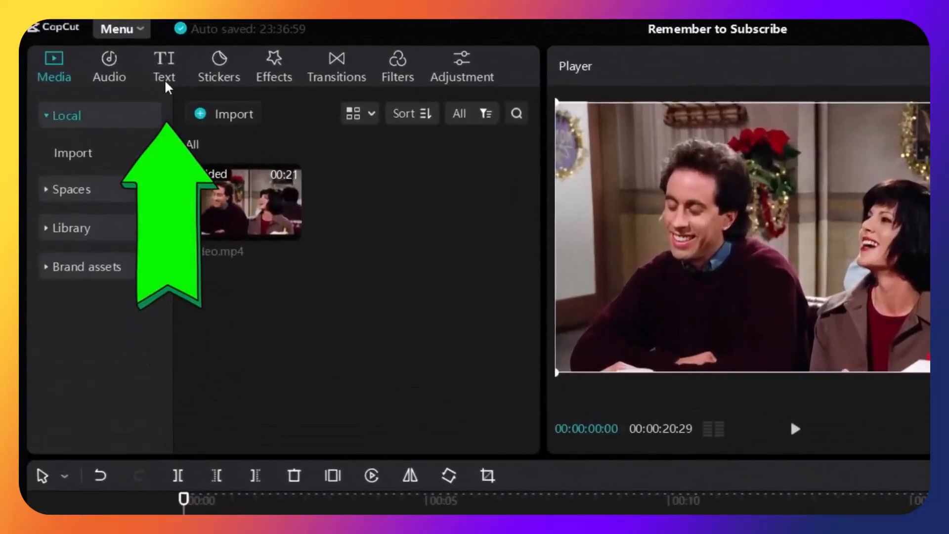
Import subtitles.srt from the Desktop as local captions and add it to the timeline above the video.
{"action": "left_click", "coordinate": [119, 55]}
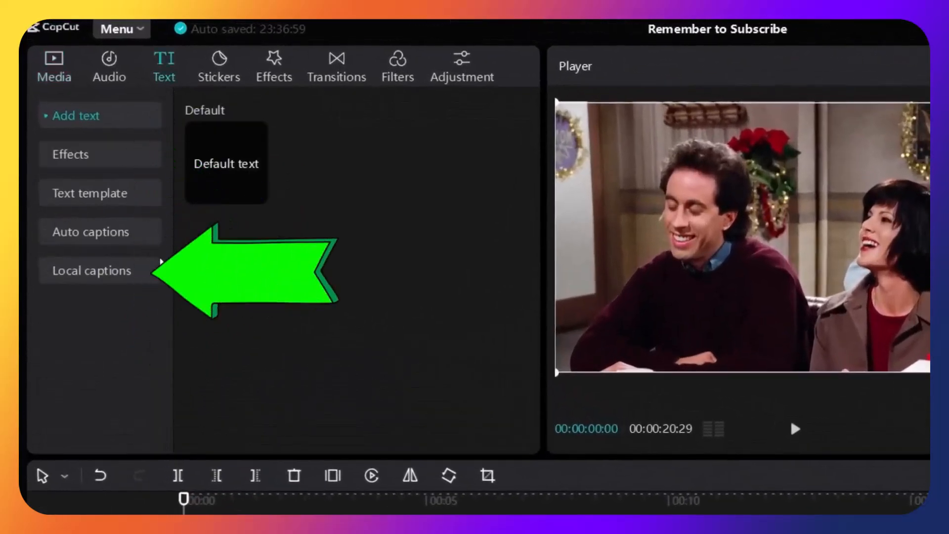
{"action": "left_click", "coordinate": [101, 275]}
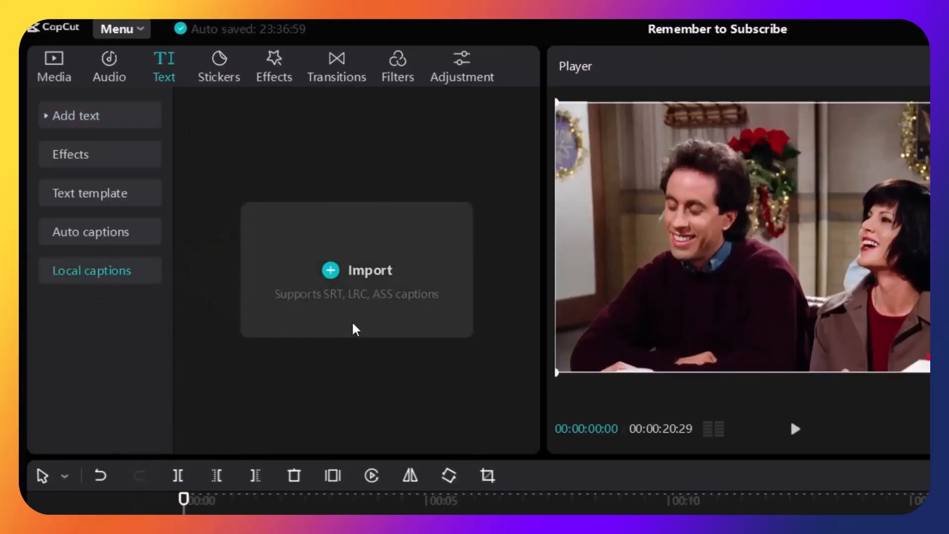
{"action": "left_click", "coordinate": [330, 270]}
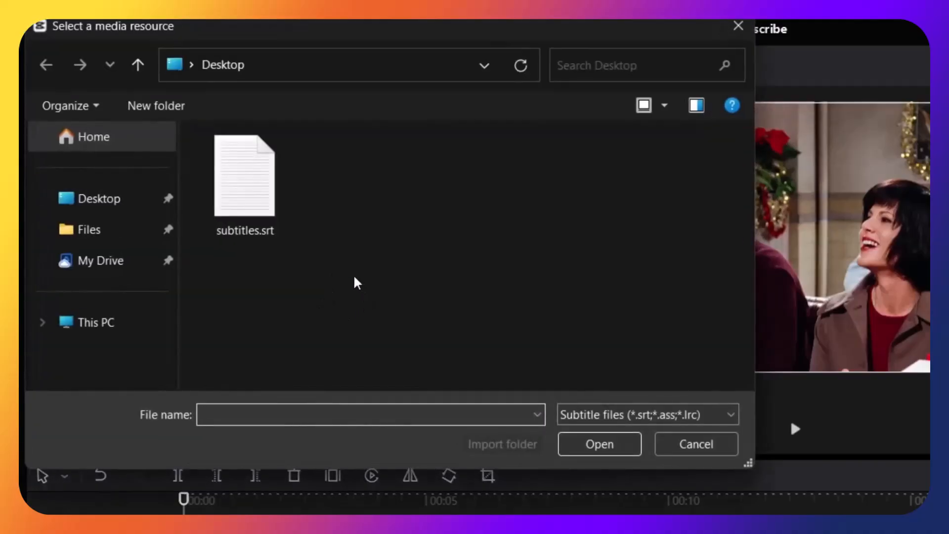
{"action": "left_click", "coordinate": [244, 198]}
{"action": "double_click", "coordinate": [254, 218]}
{"action": "mouse_move", "coordinate": [247, 218]}
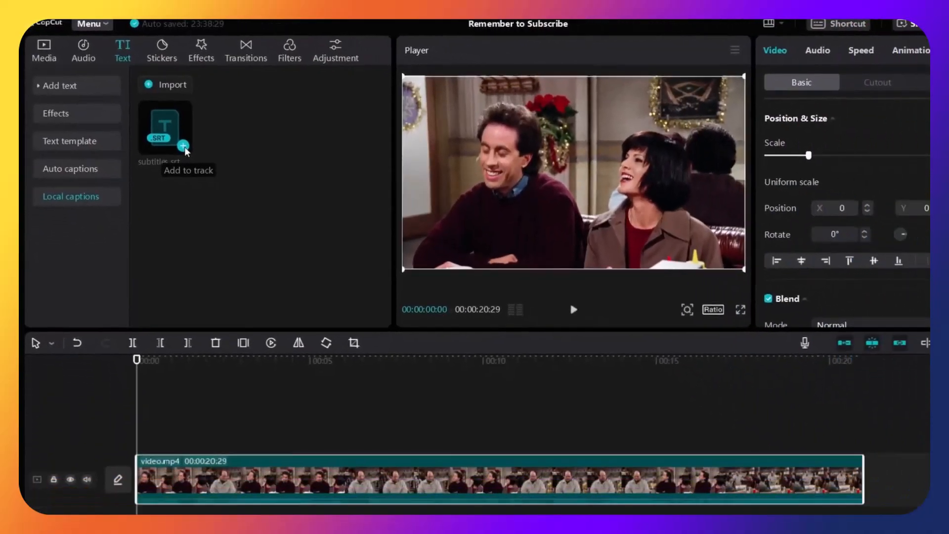
{"action": "left_click", "coordinate": [183, 146]}
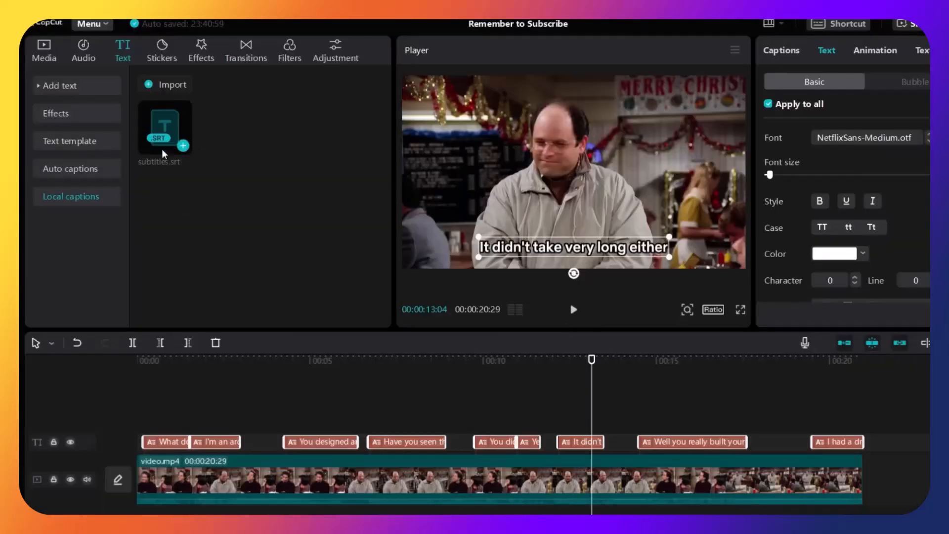
{"action": "left_click", "coordinate": [839, 416]}
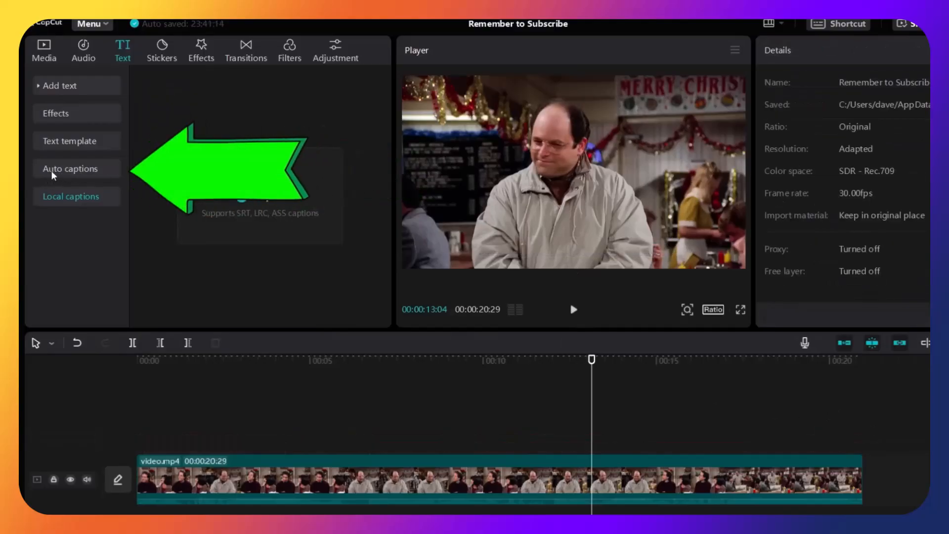
Generate English auto captions for the video and set their font to NetflixSans-Medium.otf.
{"action": "left_click", "coordinate": [54, 171]}
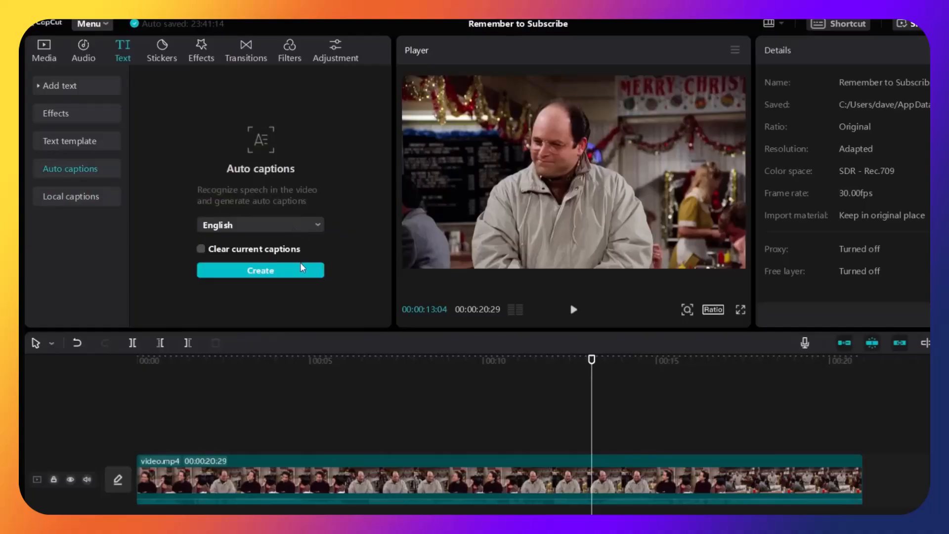
{"action": "left_click", "coordinate": [263, 272]}
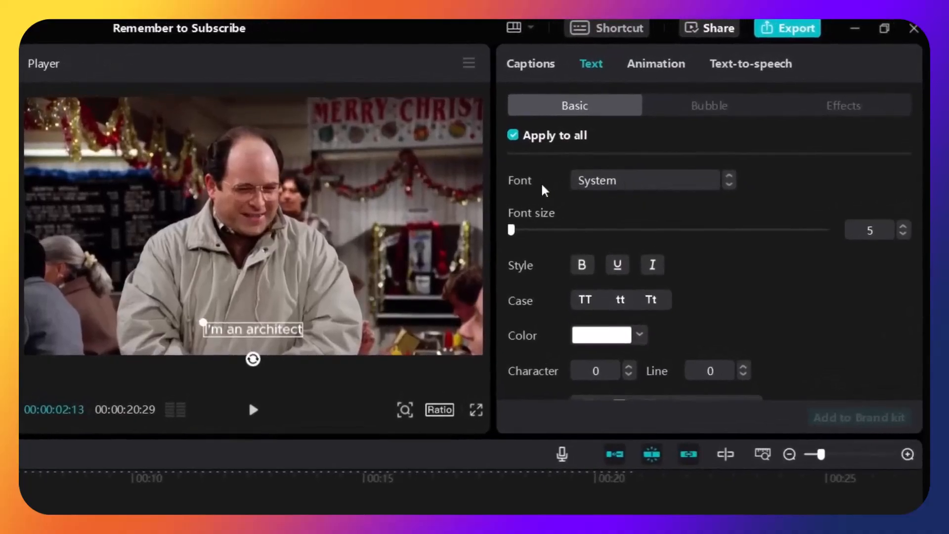
{"action": "left_click", "coordinate": [596, 186]}
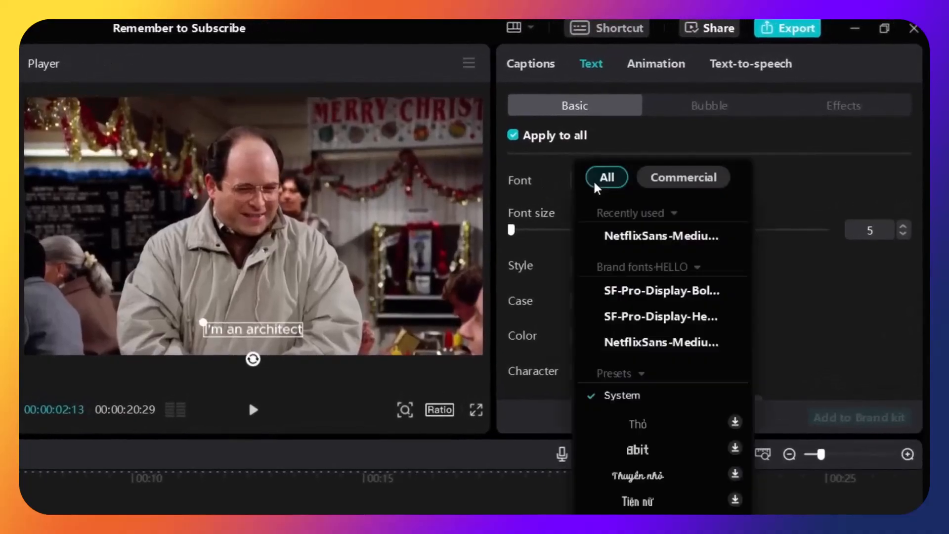
{"action": "left_click", "coordinate": [618, 235]}
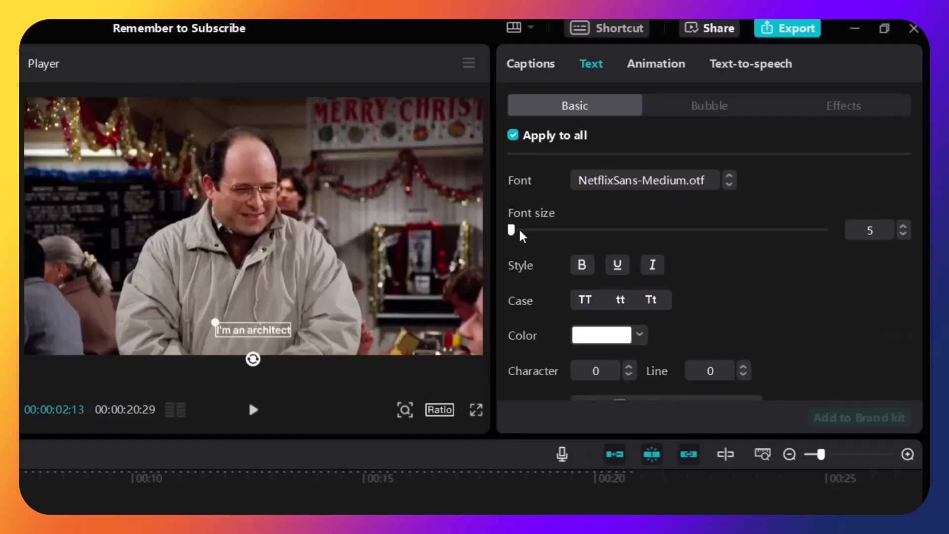
Set the font size of all captions to 10 and nudge them slightly upward in the frame.
{"action": "scroll", "coordinate": [904, 230], "scroll_direction": "up", "scroll_amount": 8}
{"action": "scroll", "coordinate": [904, 232], "scroll_direction": "down", "scroll_amount": 4}
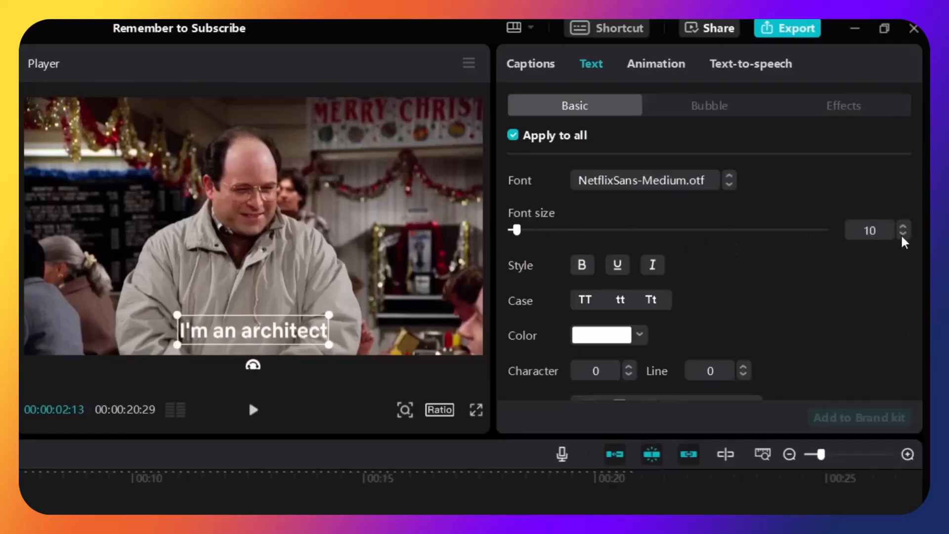
{"action": "mouse_move", "coordinate": [517, 231]}
{"action": "left_mouse_down"}
{"action": "mouse_move", "coordinate": [568, 232]}
{"action": "mouse_move", "coordinate": [521, 242]}
{"action": "left_mouse_up"}
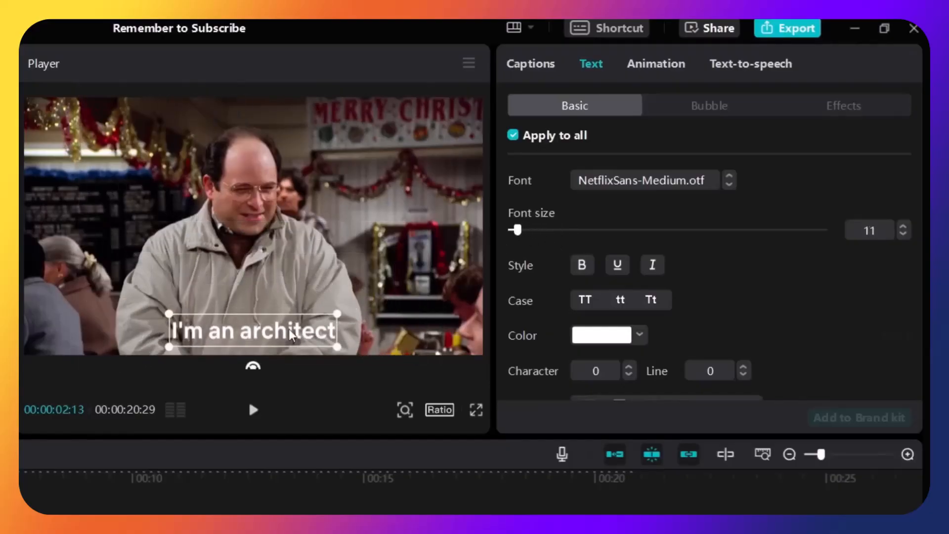
{"action": "mouse_move", "coordinate": [277, 332]}
{"action": "left_mouse_down"}
{"action": "mouse_move", "coordinate": [294, 319]}
{"action": "mouse_move", "coordinate": [272, 277]}
{"action": "mouse_move", "coordinate": [281, 264]}
{"action": "mouse_move", "coordinate": [273, 250]}
{"action": "mouse_move", "coordinate": [272, 327]}
{"action": "mouse_move", "coordinate": [158, 341]}
{"action": "mouse_move", "coordinate": [378, 341]}
{"action": "mouse_move", "coordinate": [372, 186]}
{"action": "mouse_move", "coordinate": [339, 121]}
{"action": "mouse_move", "coordinate": [269, 187]}
{"action": "mouse_move", "coordinate": [266, 331]}
{"action": "left_mouse_up"}
{"action": "left_click", "coordinate": [903, 234]}
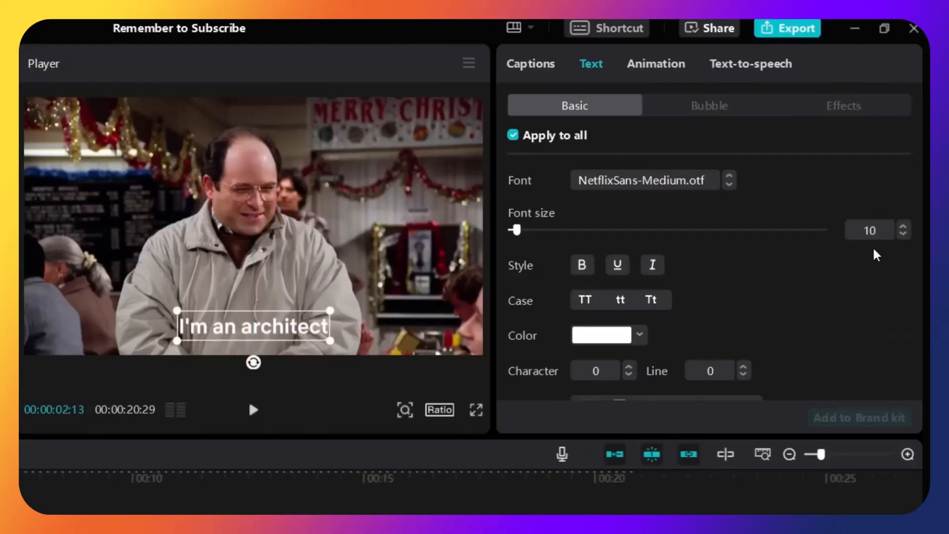
Try the white outlined, yellow outlined, white-background and yellow-background preset styles on all captions.
{"action": "scroll", "coordinate": [920, 178], "scroll_direction": "down", "scroll_amount": 1}
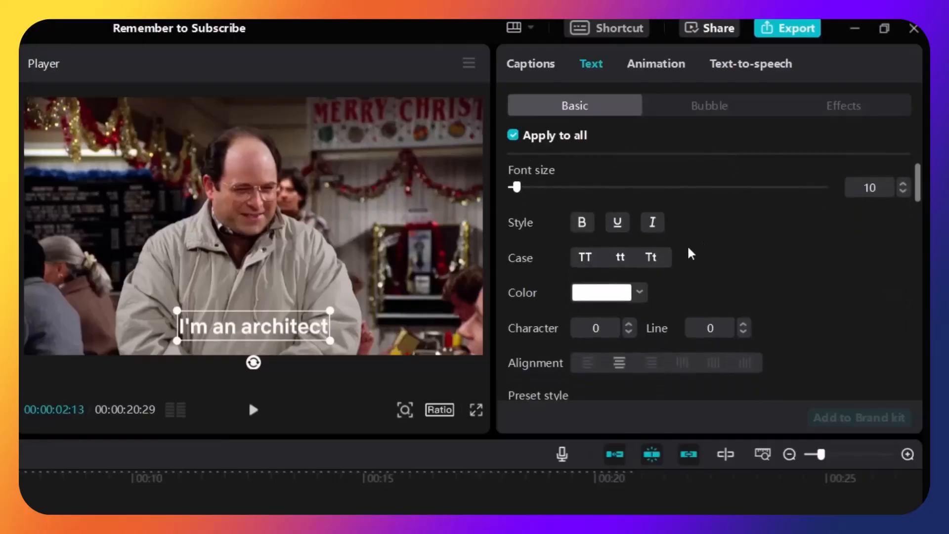
{"action": "left_click", "coordinate": [615, 294]}
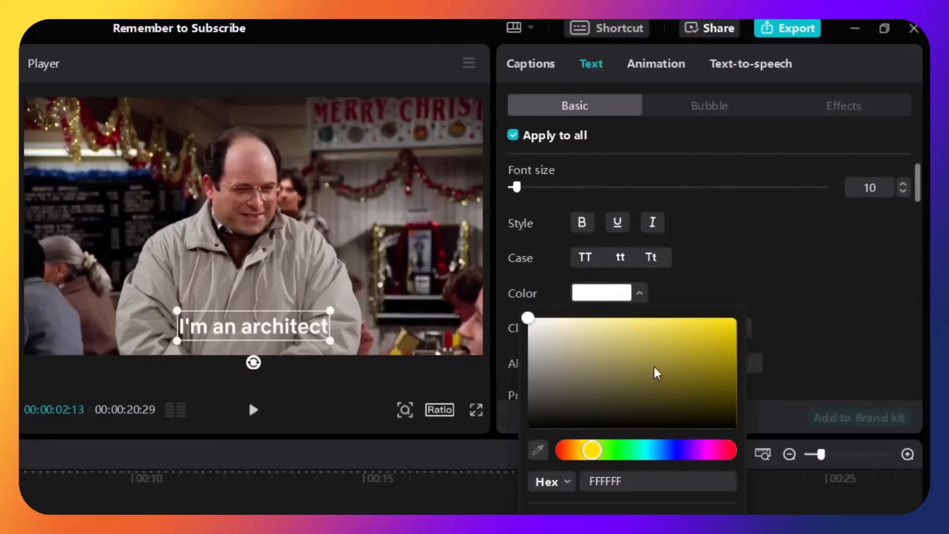
{"action": "left_click", "coordinate": [792, 296]}
{"action": "scroll", "coordinate": [920, 199], "scroll_direction": "down", "scroll_amount": 5}
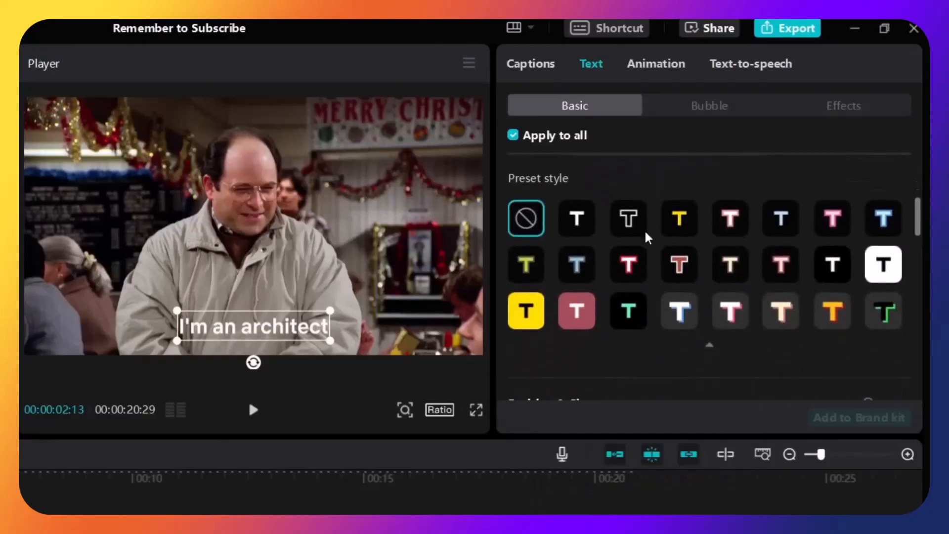
{"action": "left_click", "coordinate": [579, 222]}
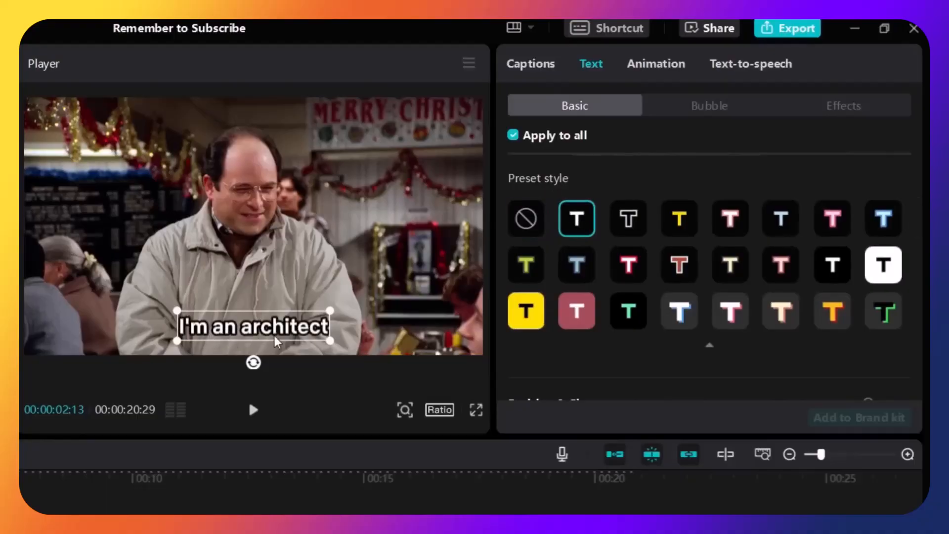
{"action": "left_click", "coordinate": [684, 222]}
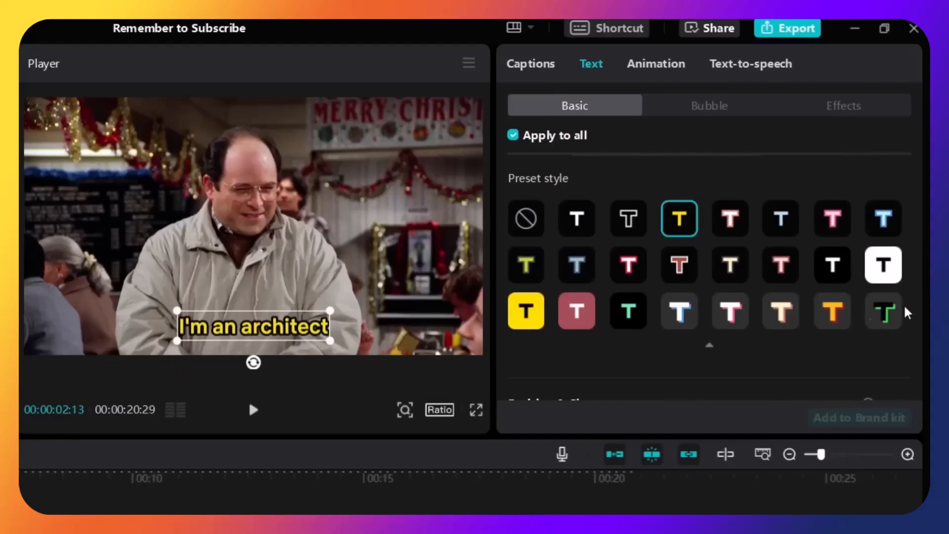
{"action": "left_click", "coordinate": [884, 277]}
{"action": "left_click", "coordinate": [527, 315]}
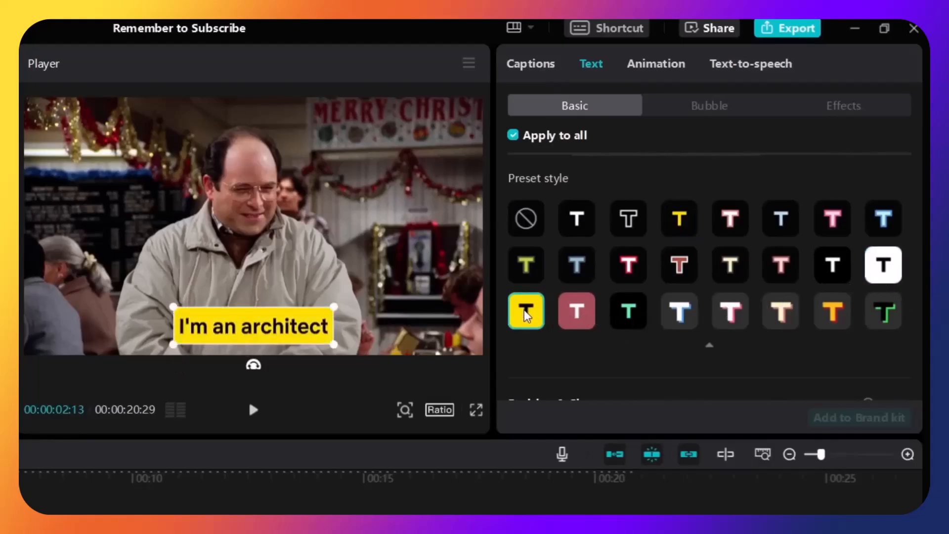
Apply the white preset style with black outline to all captions and play the video from about 00:00:09:15.
{"action": "left_click", "coordinate": [586, 229]}
{"action": "left_click_drag", "start_coordinate": [918, 222], "coordinate": [912, 148]}
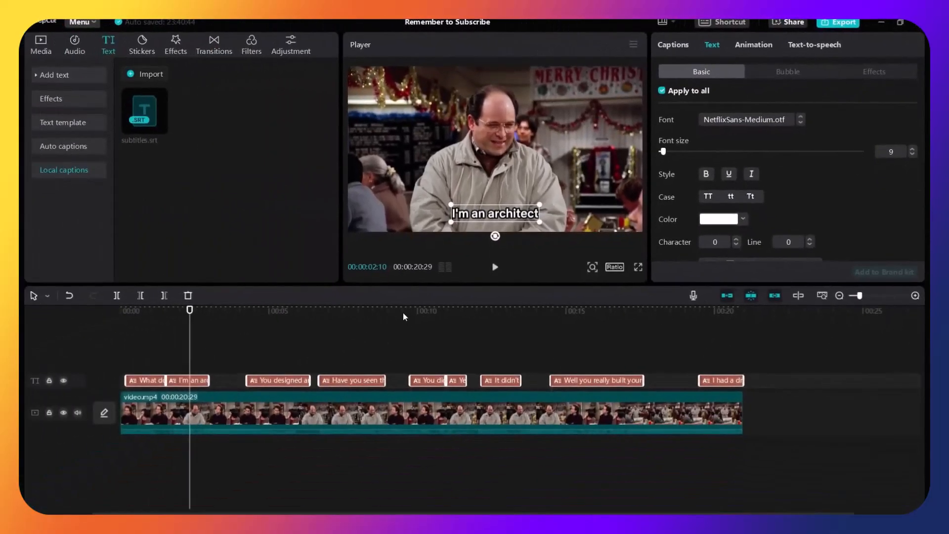
{"action": "left_click", "coordinate": [403, 316]}
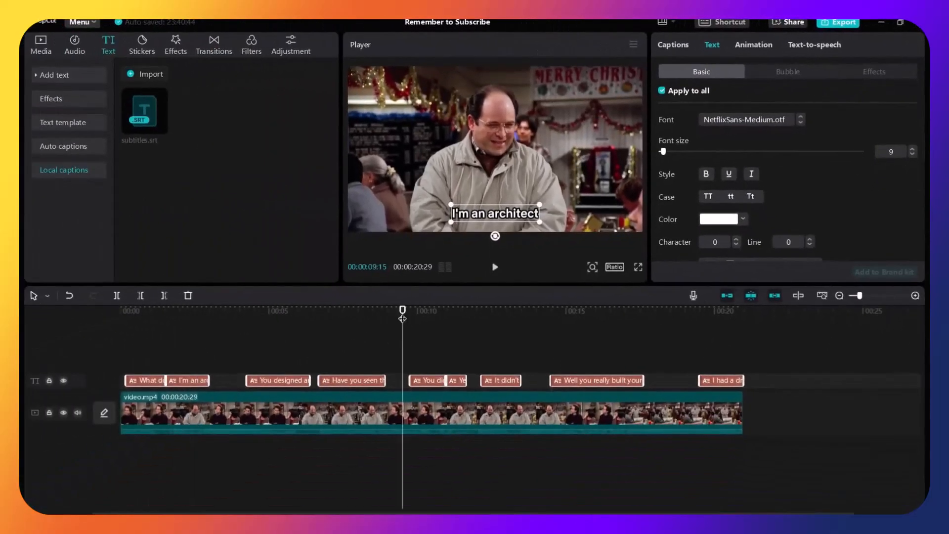
{"action": "left_click", "coordinate": [495, 267]}
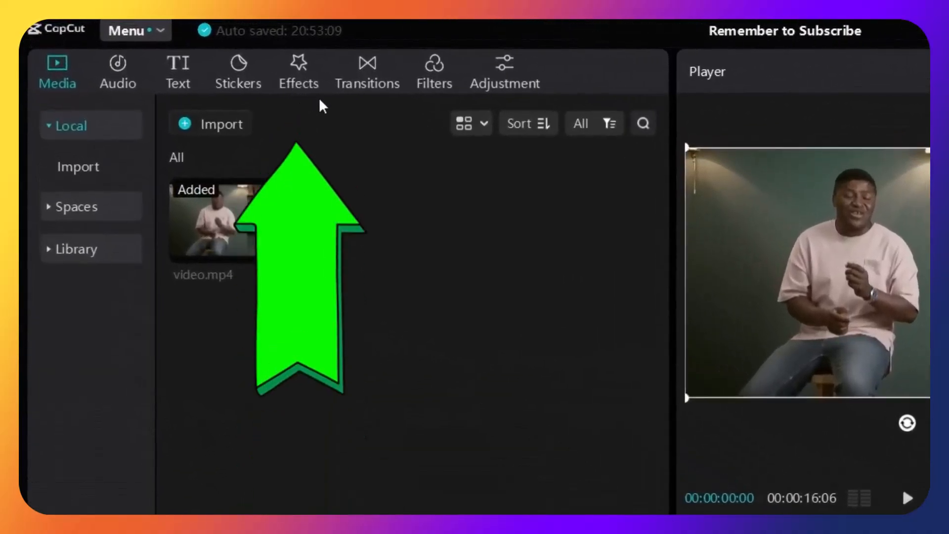
Apply the Face Mosaic body effect to the video.mp4 clip on the timeline and play the result.
{"action": "left_click", "coordinate": [294, 84]}
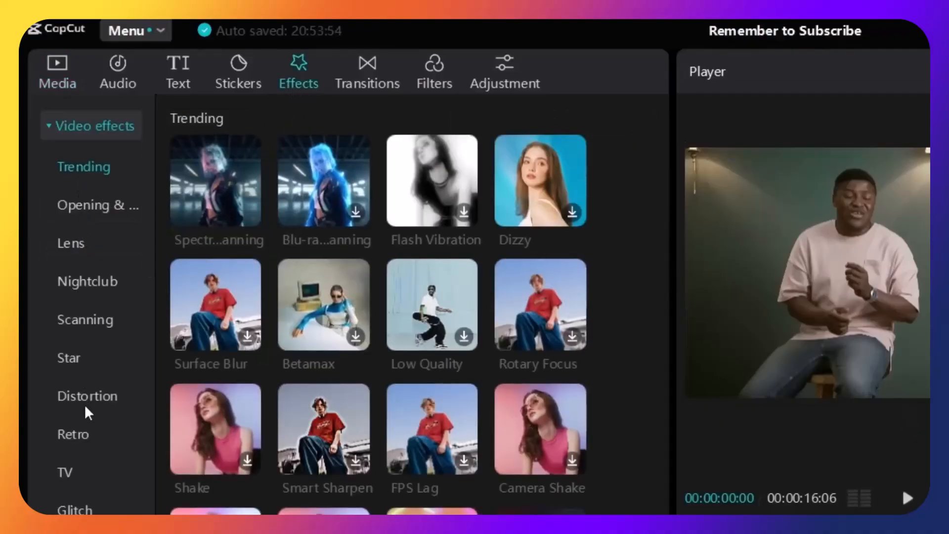
{"action": "left_click", "coordinate": [48, 127]}
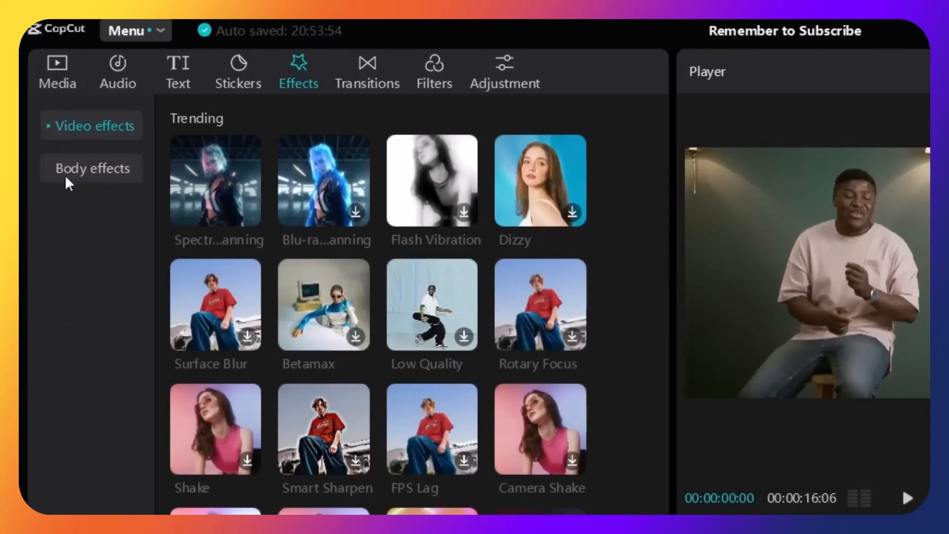
{"action": "left_click", "coordinate": [83, 175]}
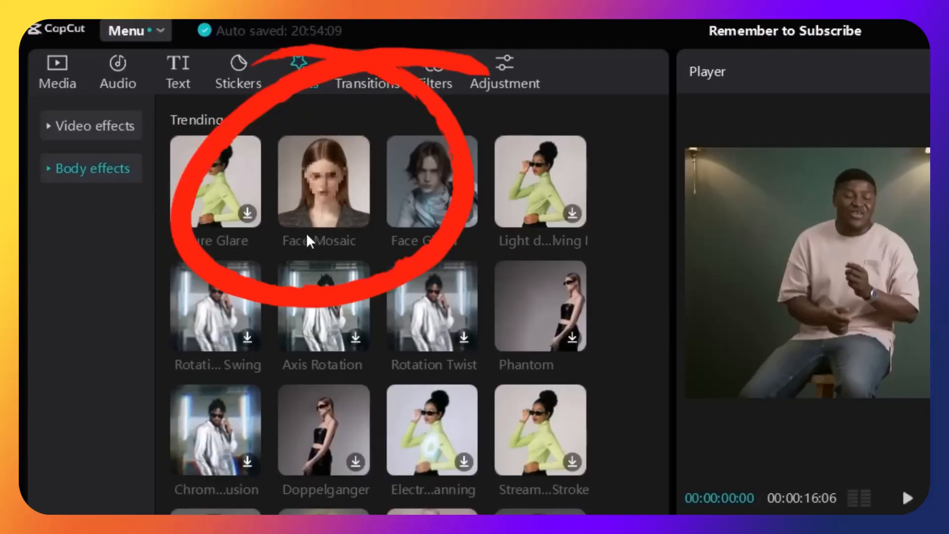
{"action": "left_click_drag", "start_coordinate": [316, 197], "coordinate": [466, 242]}
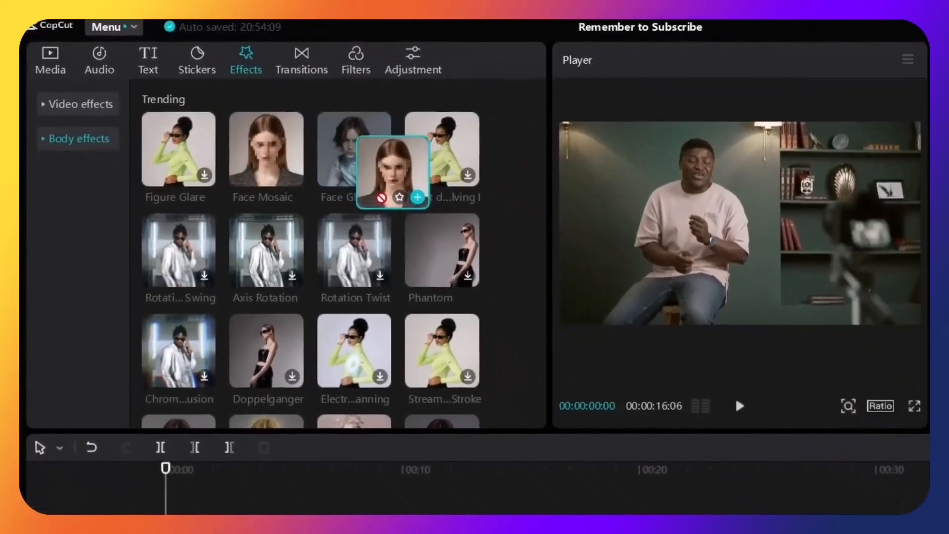
{"action": "left_click_drag", "start_coordinate": [393, 173], "coordinate": [212, 420]}
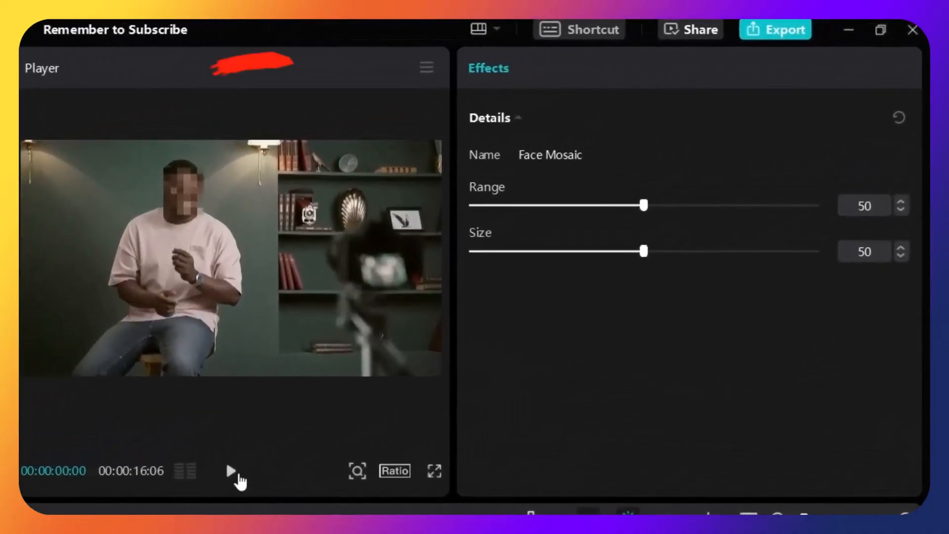
{"action": "left_click", "coordinate": [232, 471]}
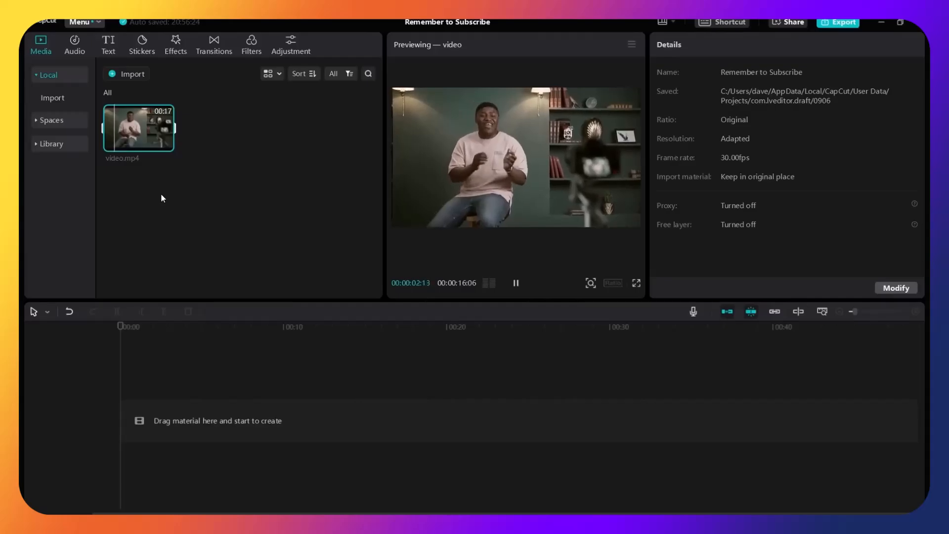
Place video.mp4 on the empty timeline and apply the Blur video effect from the Lens category to it.
{"action": "left_click_drag", "start_coordinate": [144, 141], "coordinate": [178, 403]}
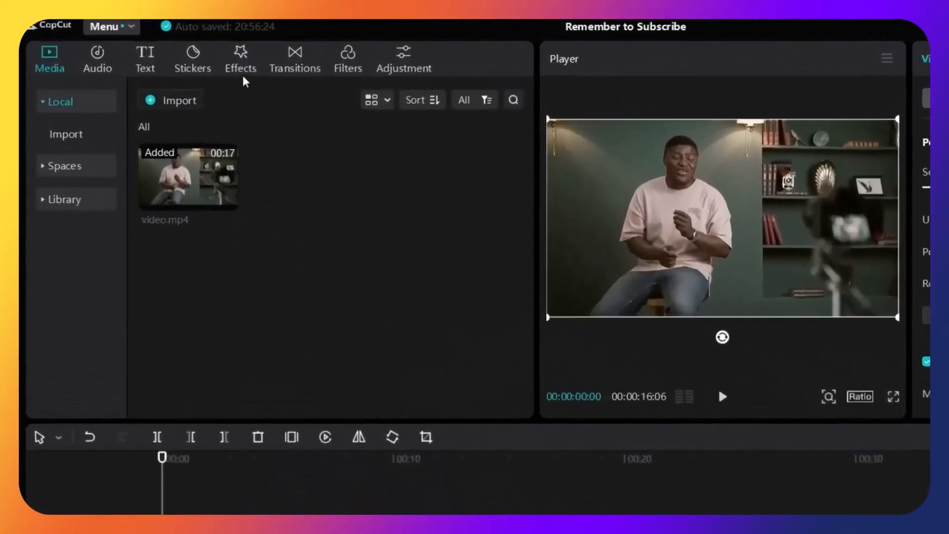
{"action": "left_click", "coordinate": [176, 47]}
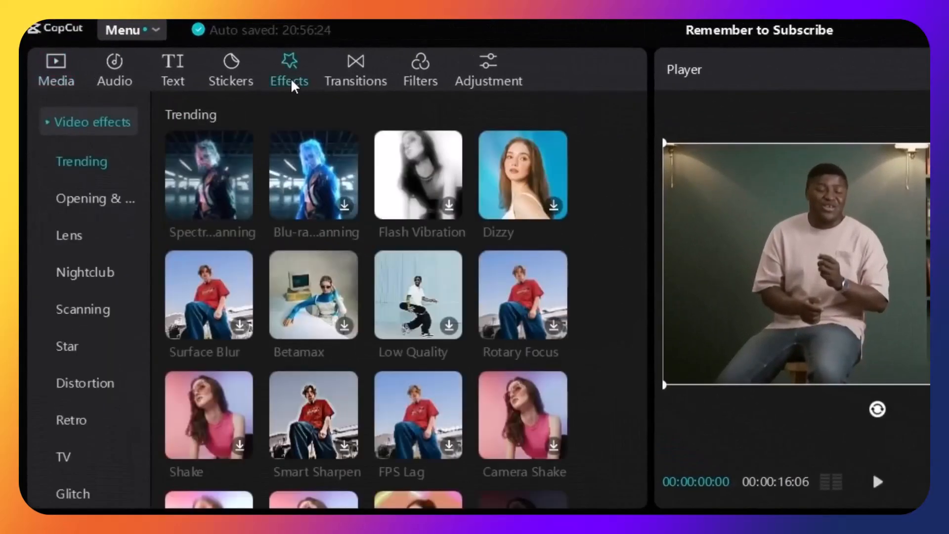
{"action": "left_click", "coordinate": [68, 243]}
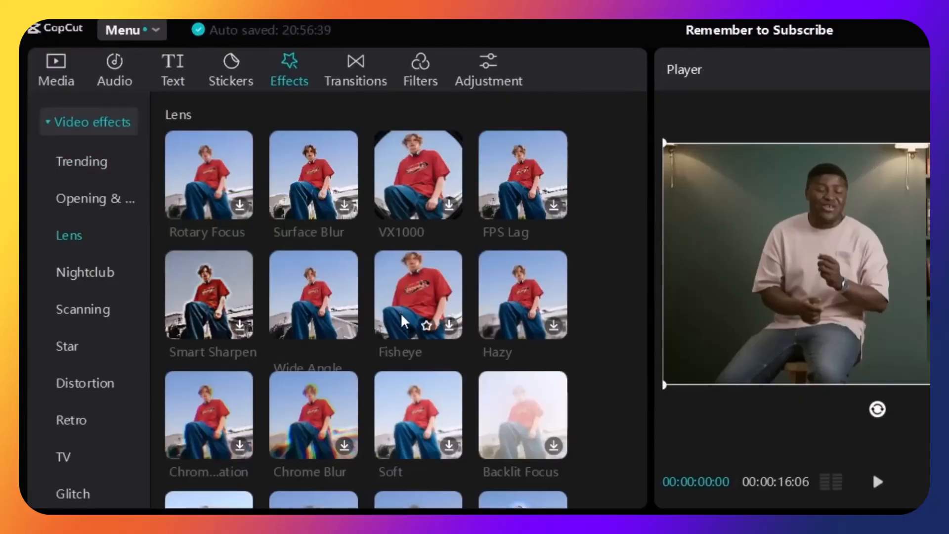
{"action": "scroll", "coordinate": [436, 360], "scroll_direction": "down", "scroll_amount": 2}
{"action": "scroll", "coordinate": [425, 364], "scroll_direction": "down", "scroll_amount": 1}
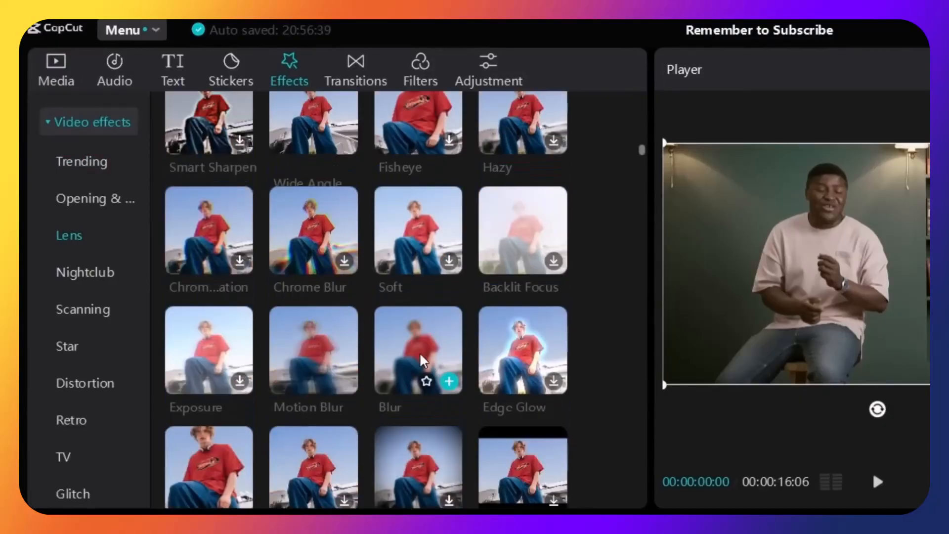
{"action": "left_click", "coordinate": [403, 363]}
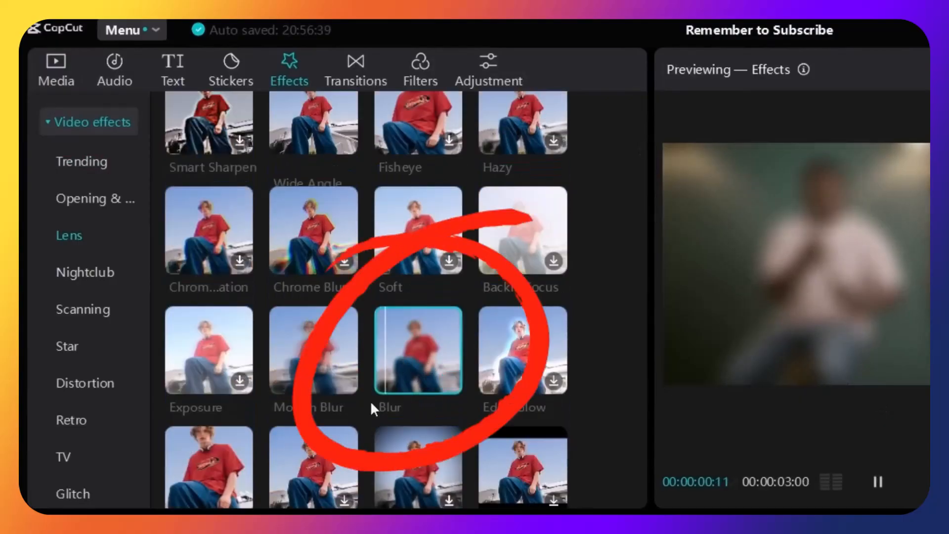
{"action": "left_click_drag", "start_coordinate": [404, 379], "coordinate": [236, 420]}
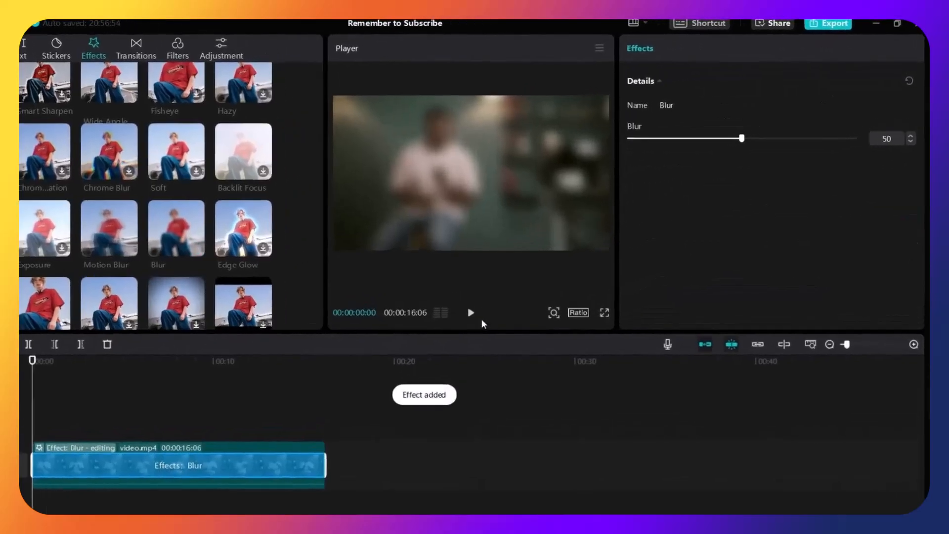
Play the blurred clip, test its blur strength at 100, and return the strength to about 50.
{"action": "left_click", "coordinate": [516, 283]}
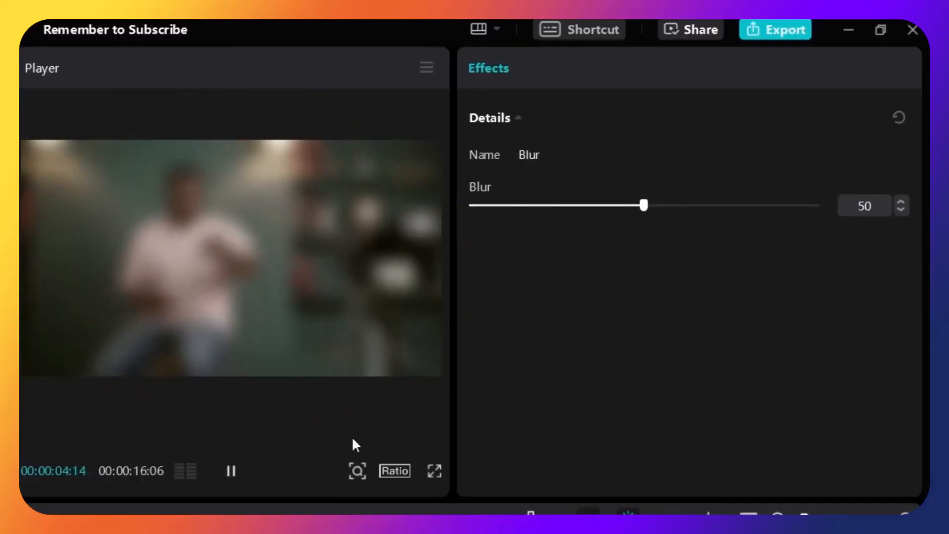
{"action": "left_click", "coordinate": [231, 481]}
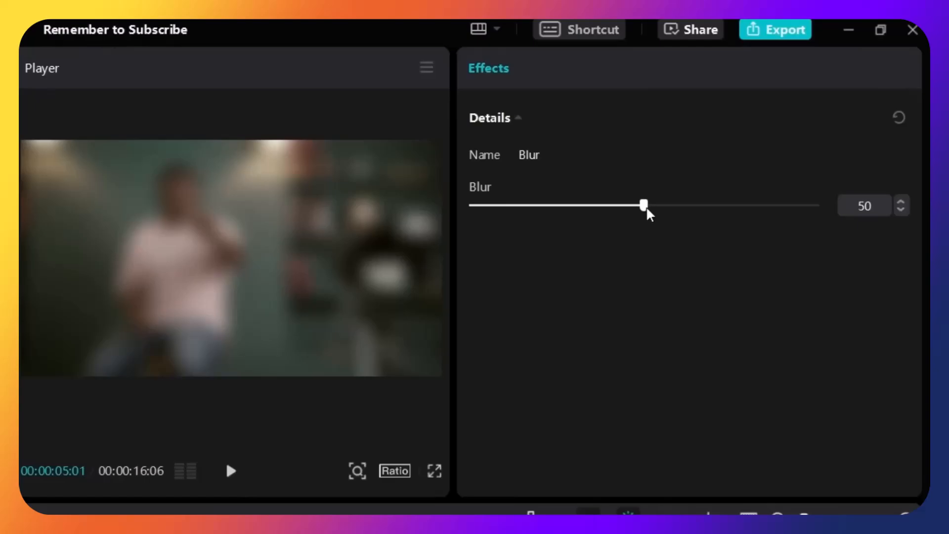
{"action": "left_click_drag", "start_coordinate": [646, 208], "coordinate": [839, 211]}
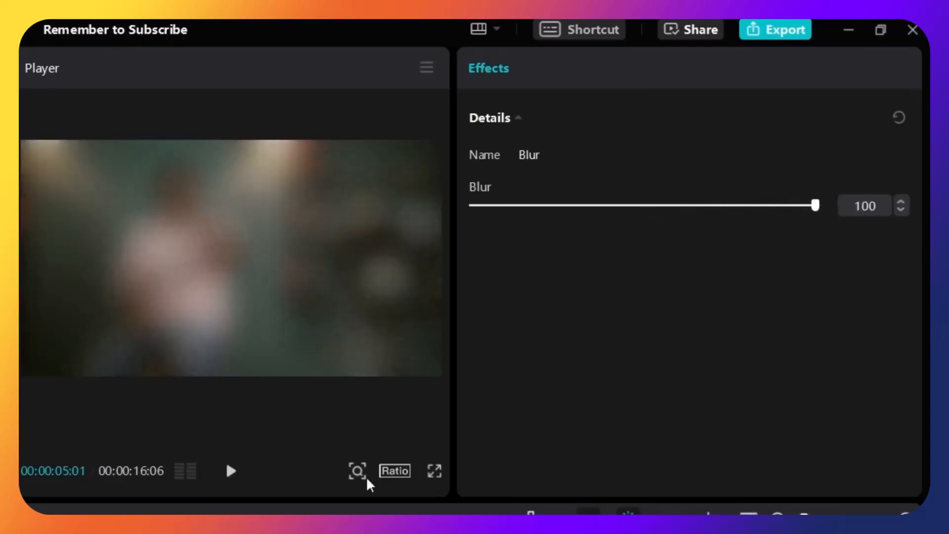
{"action": "left_click", "coordinate": [235, 477]}
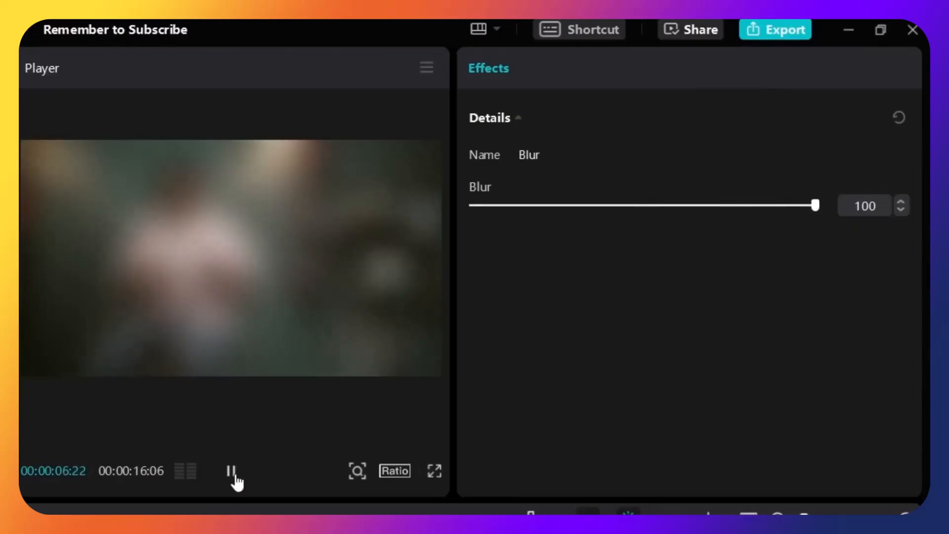
{"action": "left_click", "coordinate": [233, 480]}
{"action": "left_click_drag", "start_coordinate": [815, 207], "coordinate": [644, 218]}
{"action": "left_click", "coordinate": [231, 471]}
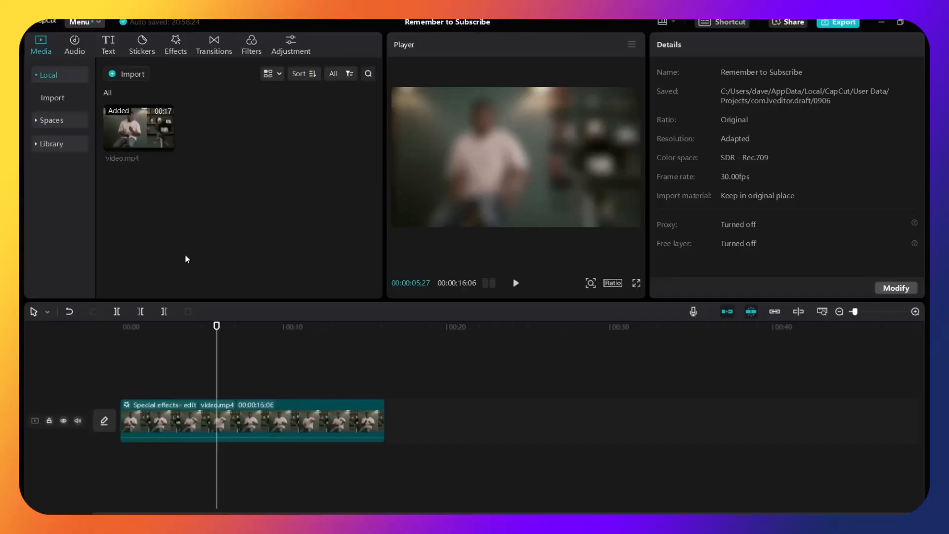
Place a second, unblurred copy of video.mp4 on a track directly above the blurred clip, starting at 00:00.
{"action": "left_click", "coordinate": [265, 421]}
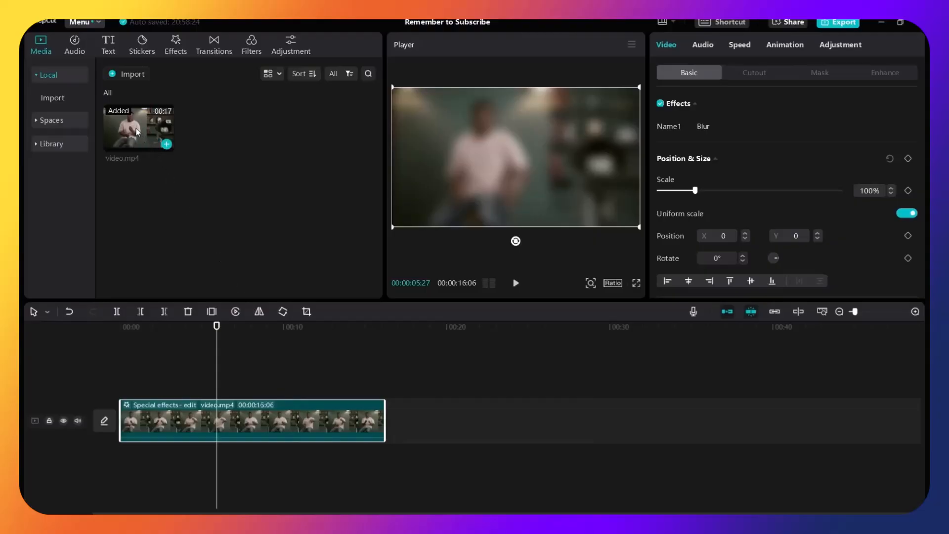
{"action": "left_click_drag", "start_coordinate": [137, 131], "coordinate": [127, 377]}
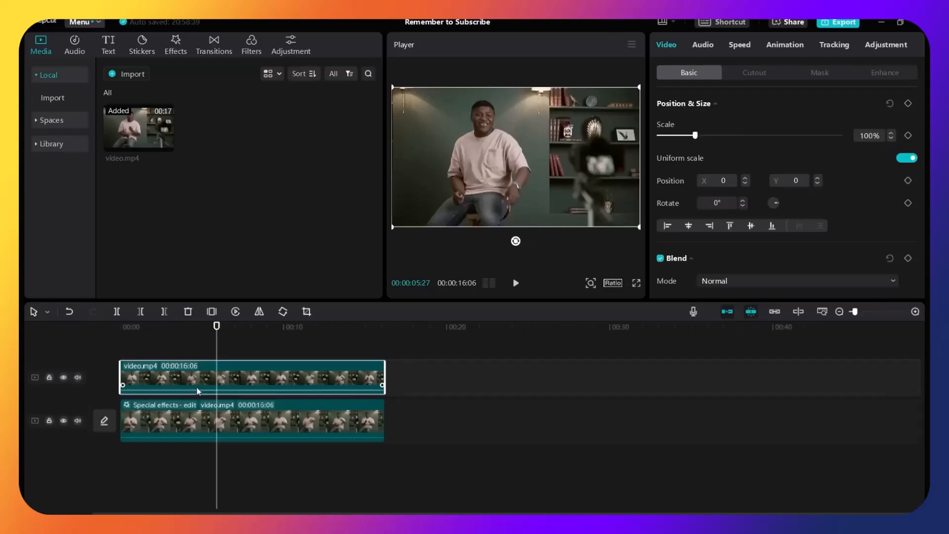
{"action": "left_click", "coordinate": [233, 412]}
{"action": "left_click", "coordinate": [231, 388]}
{"action": "left_click", "coordinate": [228, 423]}
{"action": "left_click", "coordinate": [231, 386]}
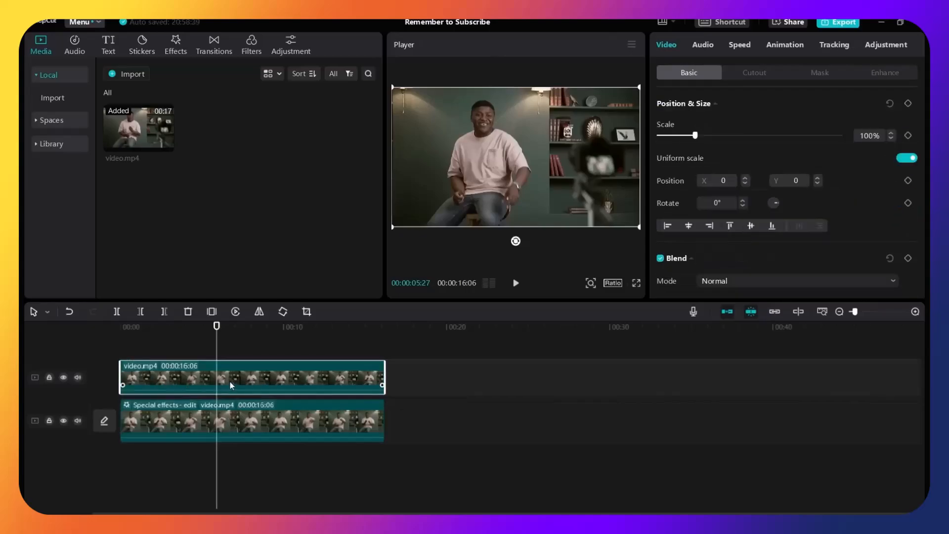
Move the unblurred upper clip past the end of the blurred clip to compare them, and return it to the start.
{"action": "left_click_drag", "start_coordinate": [231, 386], "coordinate": [398, 427]}
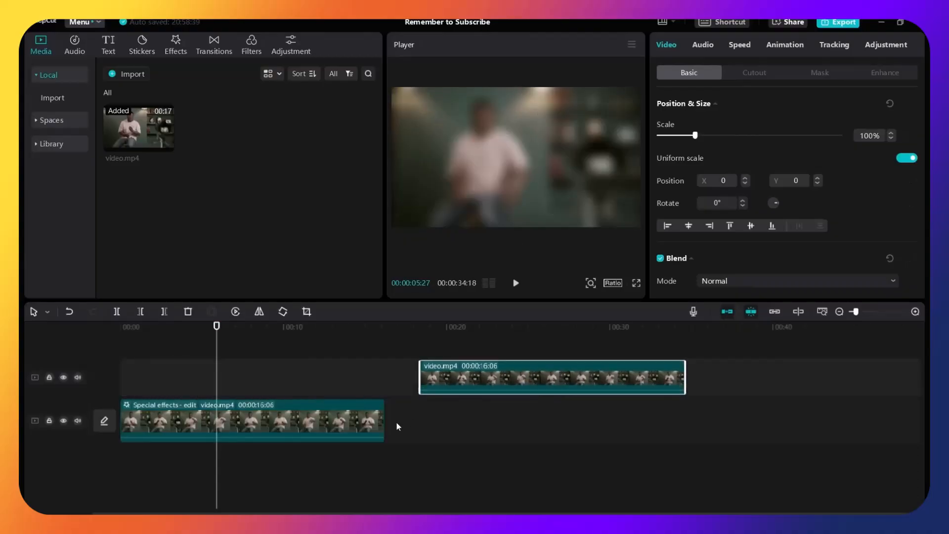
{"action": "left_click", "coordinate": [378, 419]}
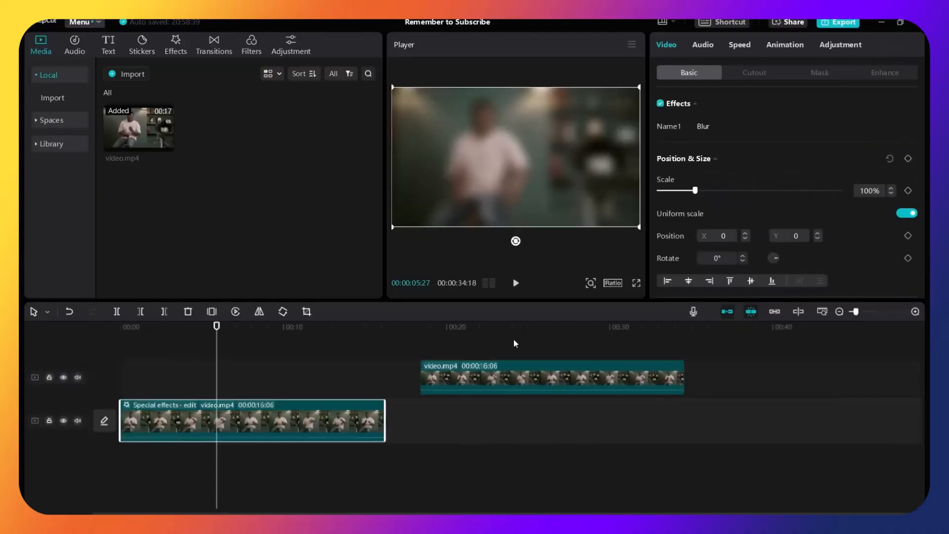
{"action": "left_click_drag", "start_coordinate": [511, 370], "coordinate": [211, 370]}
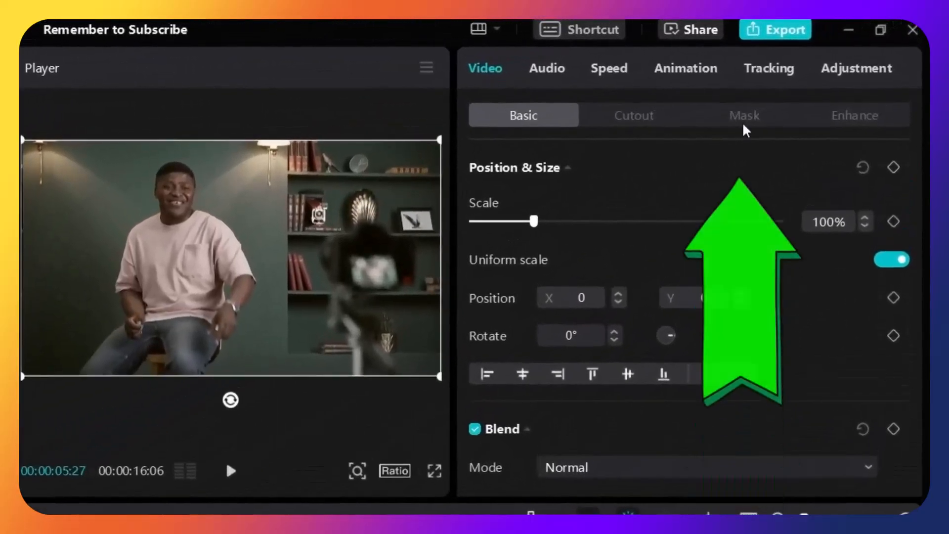
Add a Circle mask to the unblurred upper clip and switch the mask shape to Rectangle.
{"action": "left_click", "coordinate": [744, 123]}
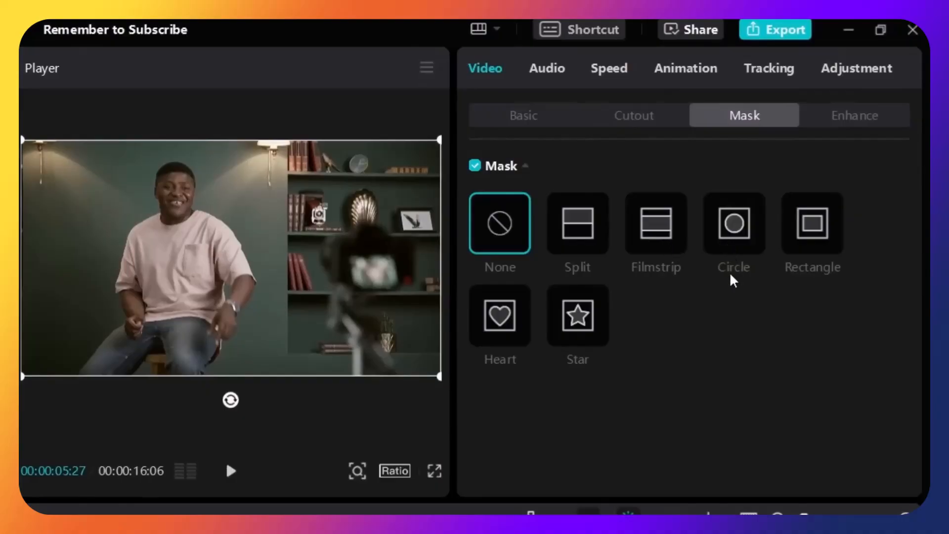
{"action": "left_click", "coordinate": [738, 247]}
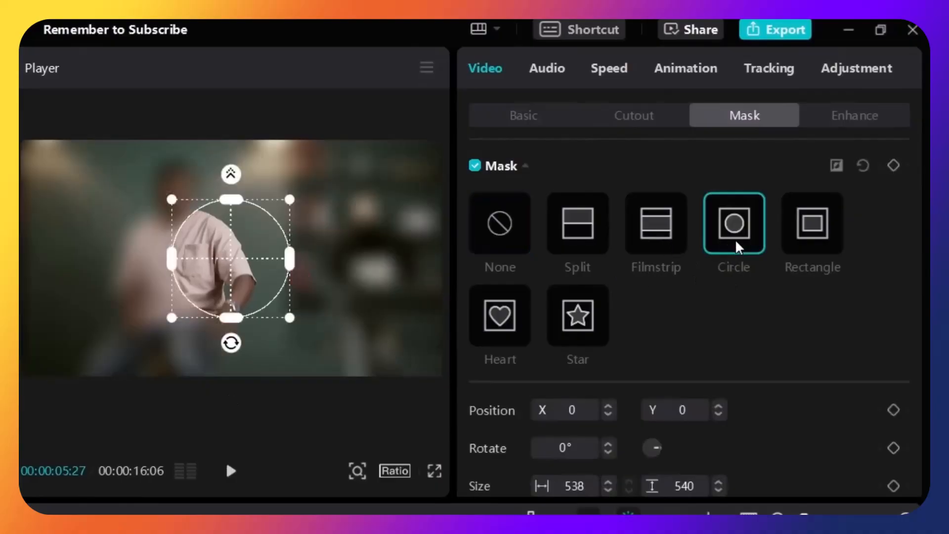
{"action": "left_click", "coordinate": [822, 244]}
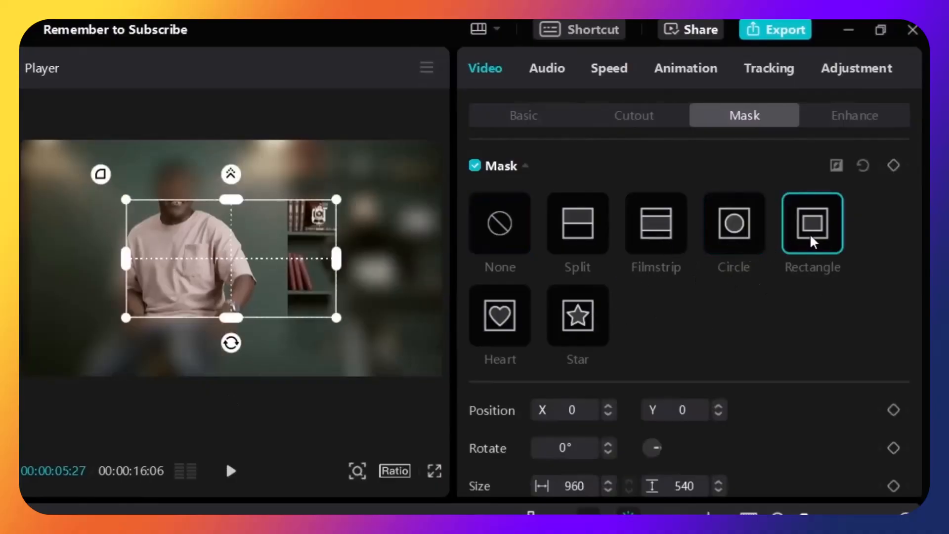
Fit the Rectangle mask around the seated man, sizing it to about 960 by 921.
{"action": "left_click_drag", "start_coordinate": [239, 303], "coordinate": [253, 267]}
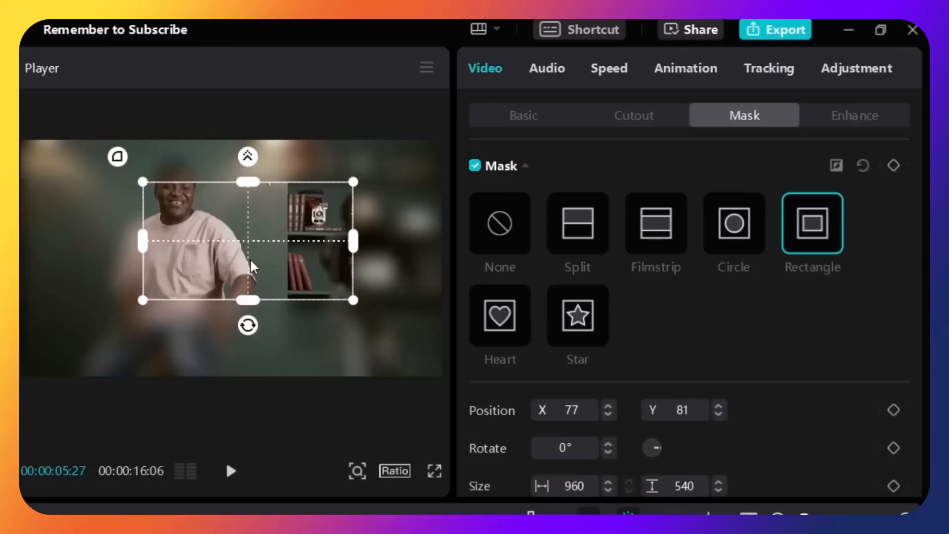
{"action": "left_click_drag", "start_coordinate": [252, 267], "coordinate": [192, 240]}
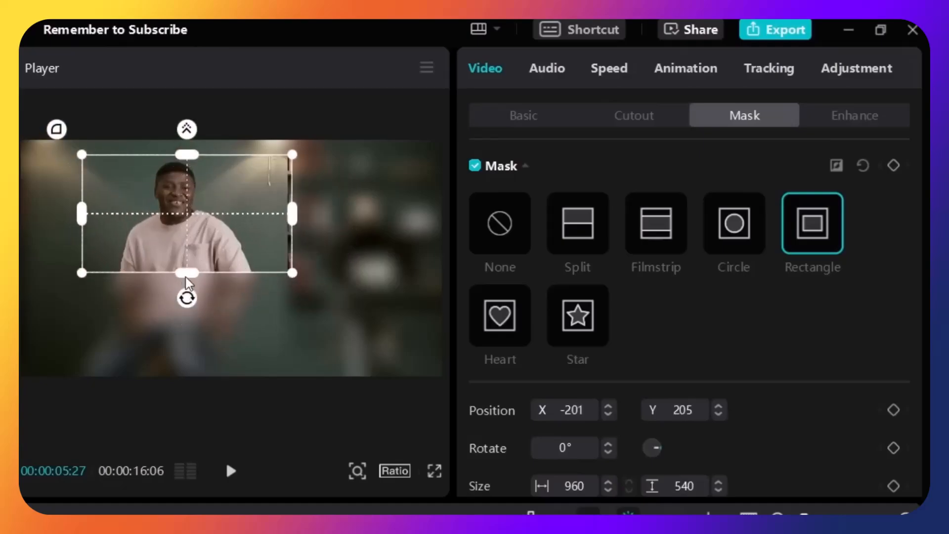
{"action": "left_click_drag", "start_coordinate": [187, 274], "coordinate": [188, 315]}
{"action": "left_click_drag", "start_coordinate": [204, 247], "coordinate": [195, 288]}
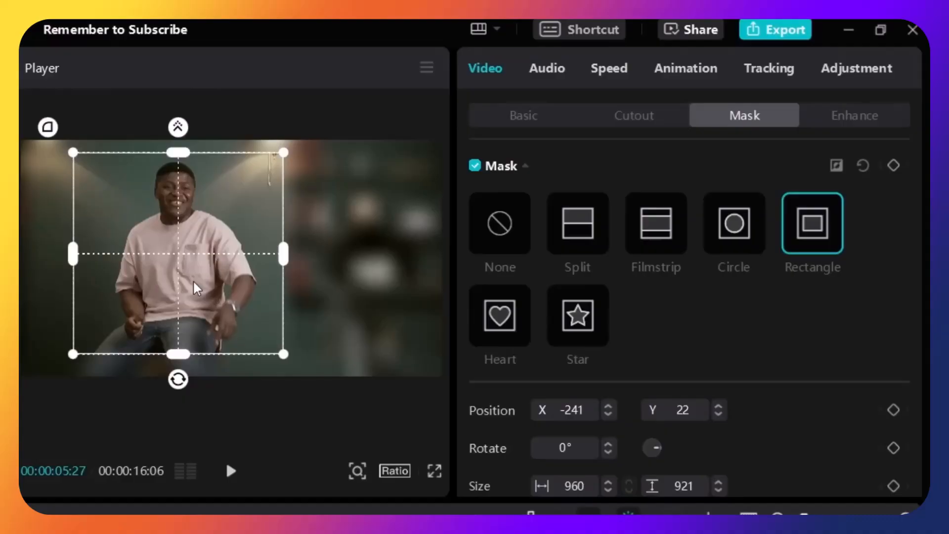
Switch the upper clip to a Circle mask, reverse it, and move it over the camera beside the man.
{"action": "left_click", "coordinate": [735, 256]}
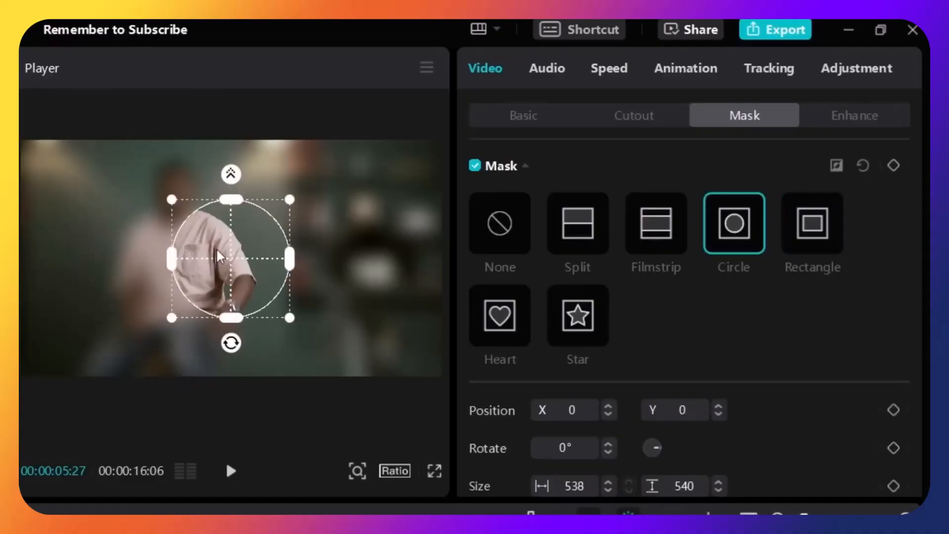
{"action": "left_click_drag", "start_coordinate": [219, 256], "coordinate": [170, 210]}
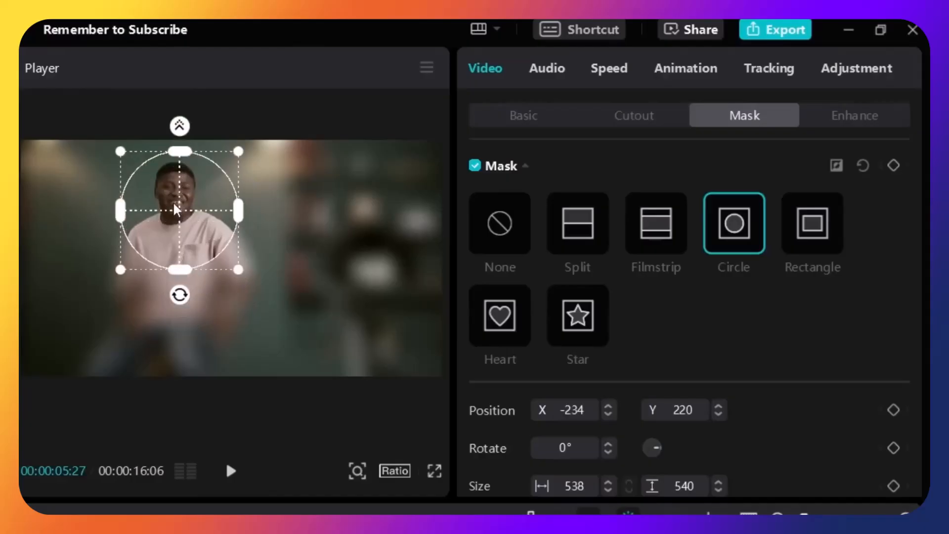
{"action": "left_click_drag", "start_coordinate": [302, 308], "coordinate": [192, 284]}
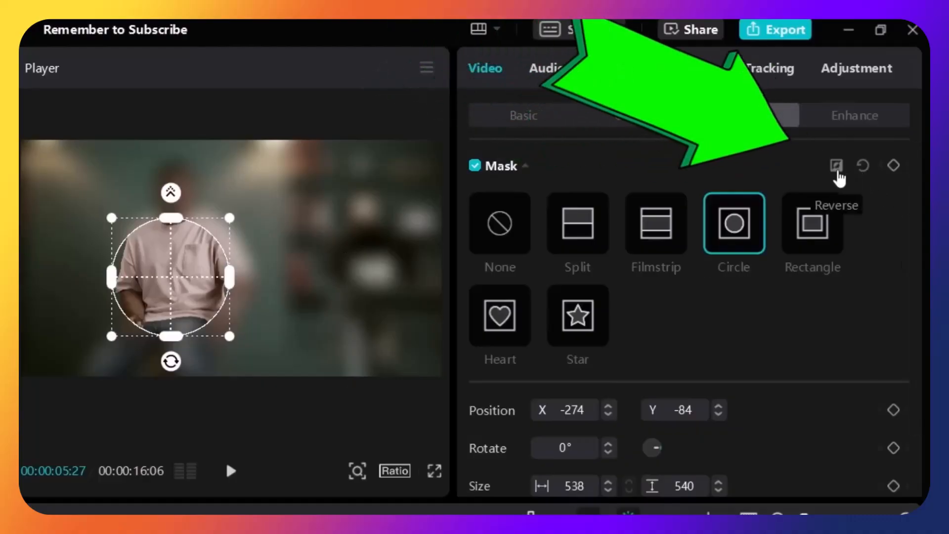
{"action": "left_click", "coordinate": [837, 172]}
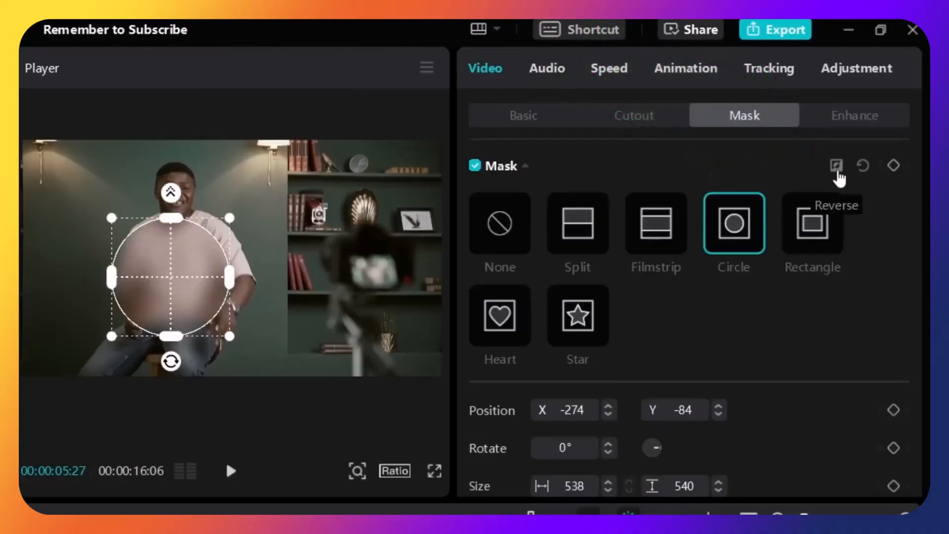
{"action": "left_click_drag", "start_coordinate": [157, 290], "coordinate": [356, 272]}
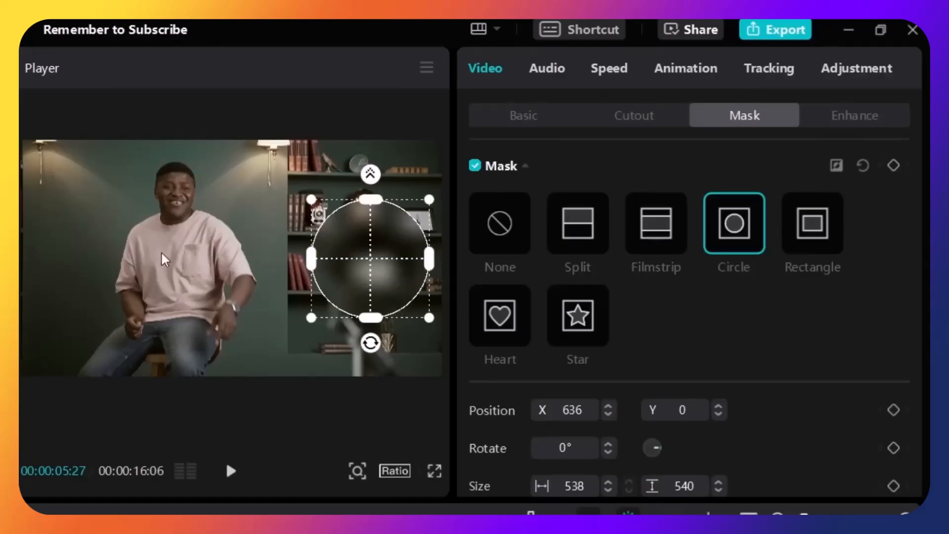
Switch to a reversed Rectangle mask over the man's torso, sized to about 821 by 679.
{"action": "left_click", "coordinate": [810, 236]}
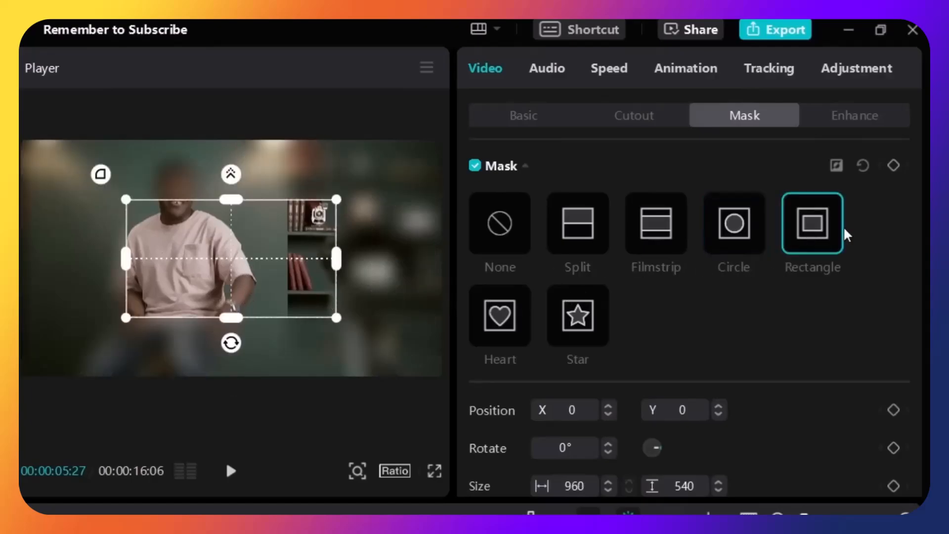
{"action": "left_click", "coordinate": [837, 167]}
{"action": "left_click_drag", "start_coordinate": [254, 269], "coordinate": [195, 285]}
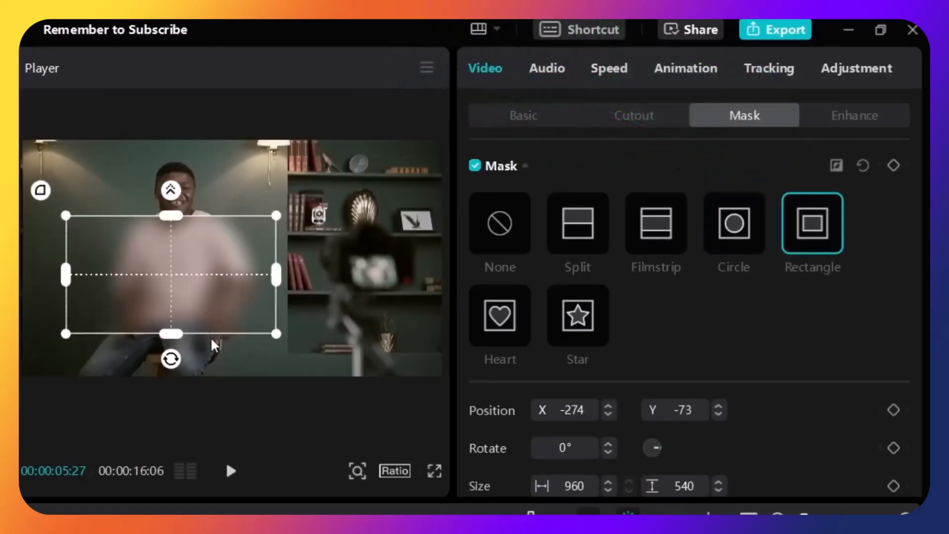
{"action": "left_click_drag", "start_coordinate": [177, 334], "coordinate": [178, 349]}
{"action": "left_click_drag", "start_coordinate": [183, 284], "coordinate": [187, 302]}
{"action": "left_click_drag", "start_coordinate": [280, 302], "coordinate": [265, 302]}
{"action": "mouse_move", "coordinate": [204, 282]}
{"action": "left_mouse_down"}
{"action": "mouse_move", "coordinate": [199, 290]}
{"action": "mouse_move", "coordinate": [203, 281]}
{"action": "left_mouse_up"}
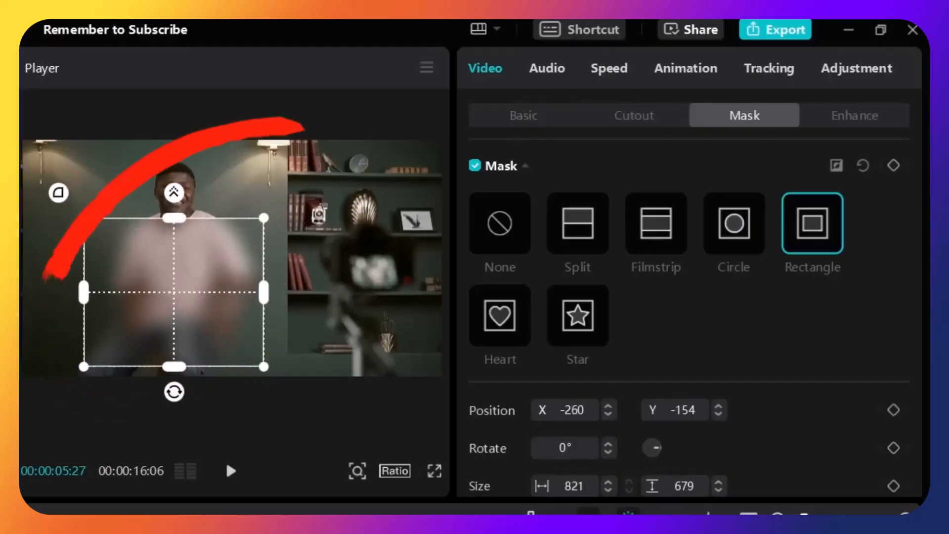
Move the reversed Rectangle mask across to the camera and shelves and back toward the man.
{"action": "left_click_drag", "start_coordinate": [179, 315], "coordinate": [170, 316]}
{"action": "left_click_drag", "start_coordinate": [222, 294], "coordinate": [399, 299]}
{"action": "left_click_drag", "start_coordinate": [255, 292], "coordinate": [299, 296]}
{"action": "left_click_drag", "start_coordinate": [358, 269], "coordinate": [253, 264]}
Switch to a reversed Circle mask, shrink it to about 406 by 408, and place it over the man's torso.
{"action": "left_click", "coordinate": [731, 227]}
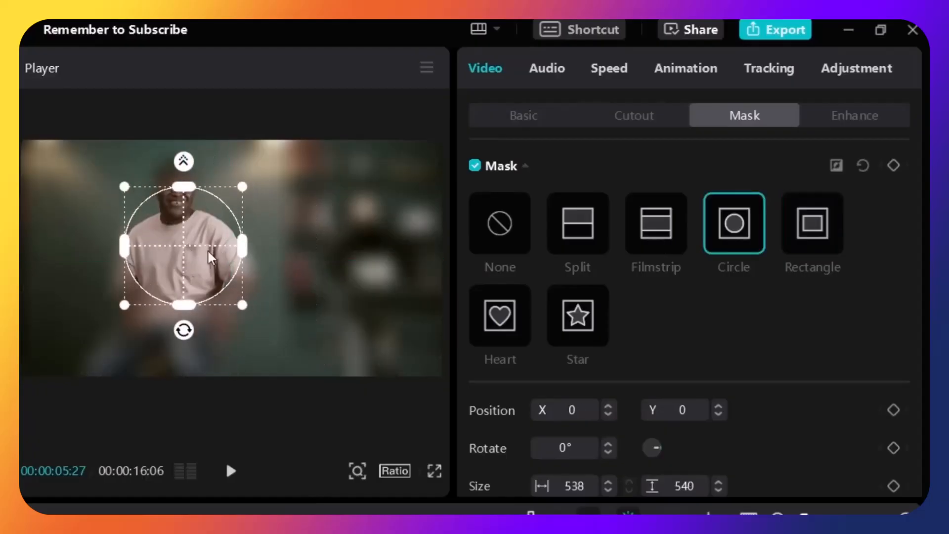
{"action": "left_click", "coordinate": [835, 169]}
{"action": "left_click_drag", "start_coordinate": [192, 273], "coordinate": [279, 296]}
{"action": "left_click_drag", "start_coordinate": [211, 334], "coordinate": [227, 315]}
{"action": "left_click_drag", "start_coordinate": [278, 281], "coordinate": [203, 299]}
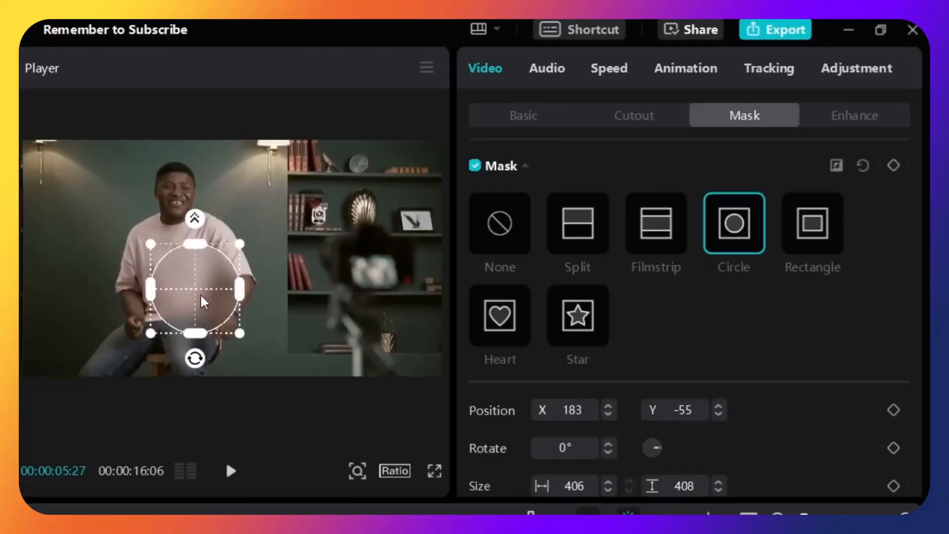
Try the Rectangle, Heart and Star masks, and settle on a reversed Rectangle mask over the man's torso.
{"action": "left_click", "coordinate": [813, 222]}
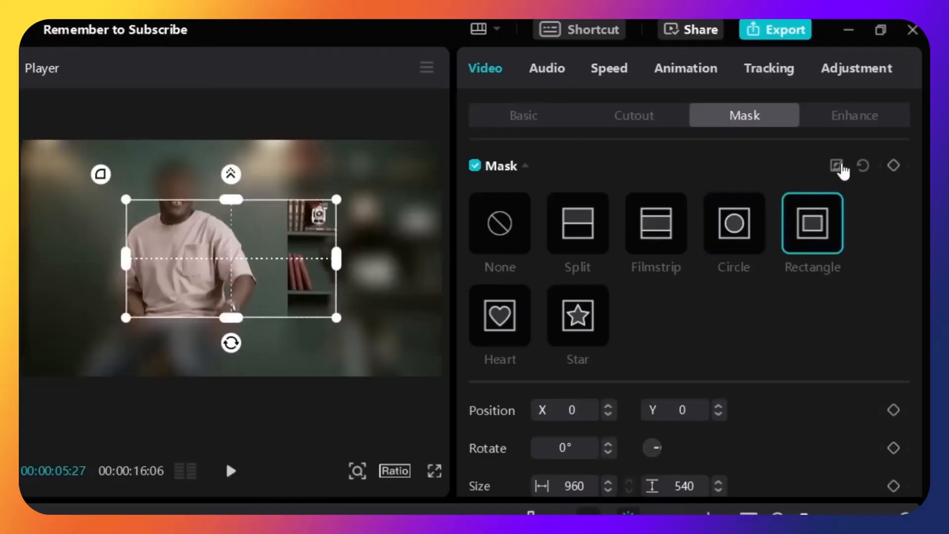
{"action": "left_click_drag", "start_coordinate": [144, 288], "coordinate": [131, 323]}
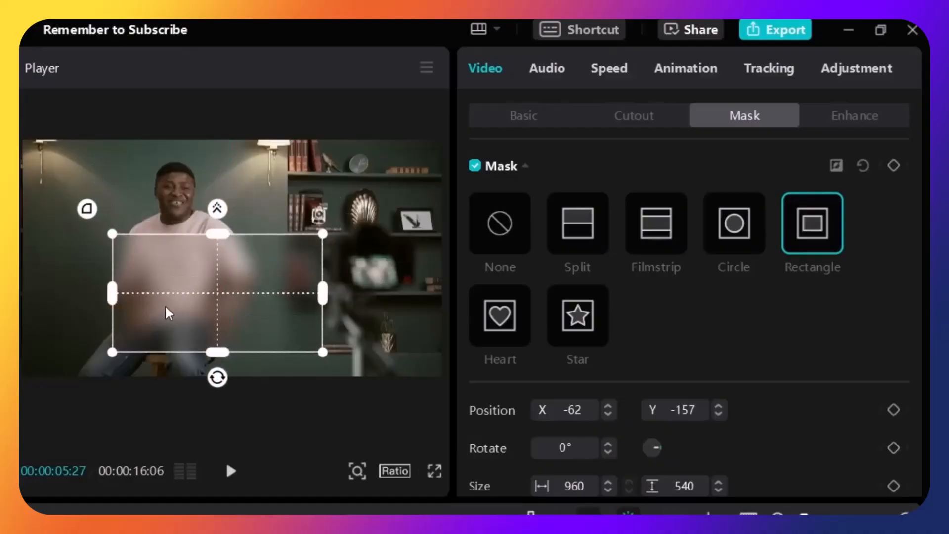
{"action": "left_click", "coordinate": [496, 332]}
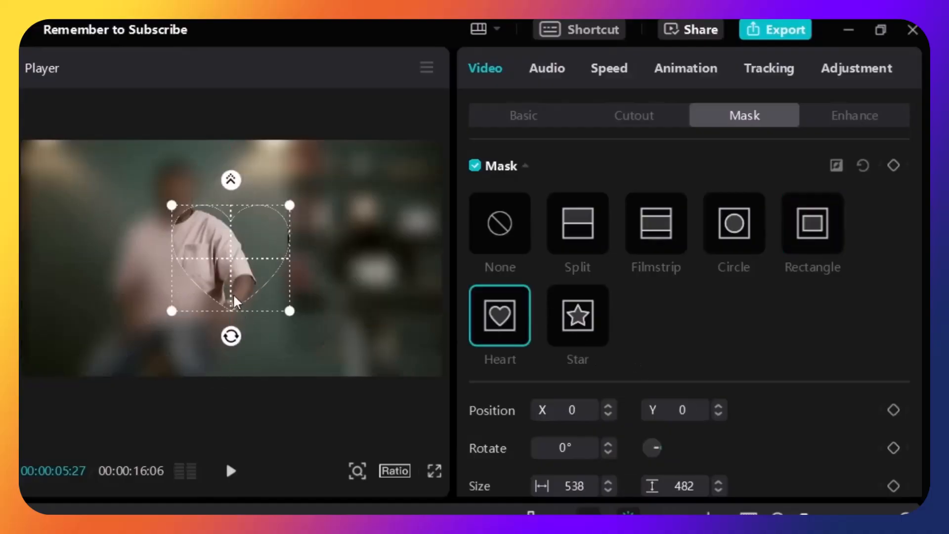
{"action": "left_click", "coordinate": [580, 315]}
{"action": "left_click_drag", "start_coordinate": [211, 274], "coordinate": [151, 251]}
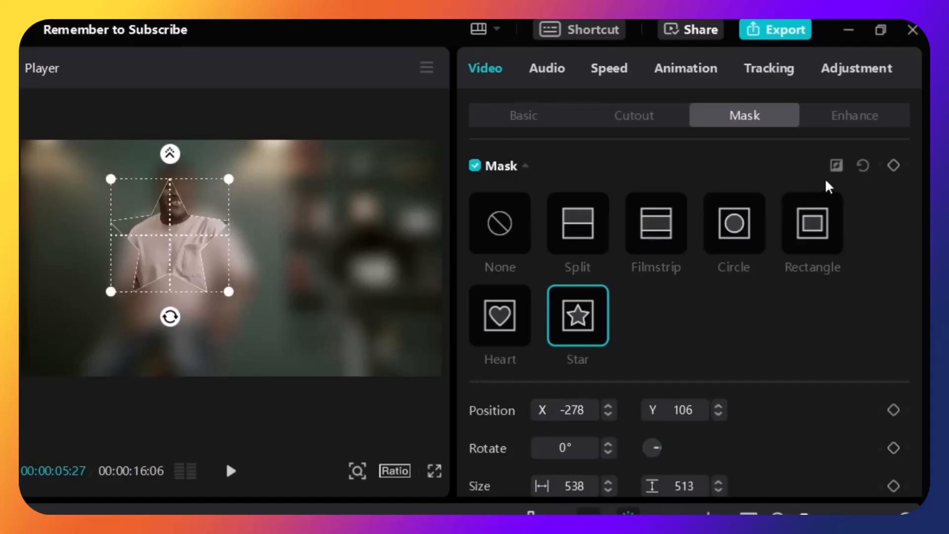
{"action": "left_click", "coordinate": [809, 226]}
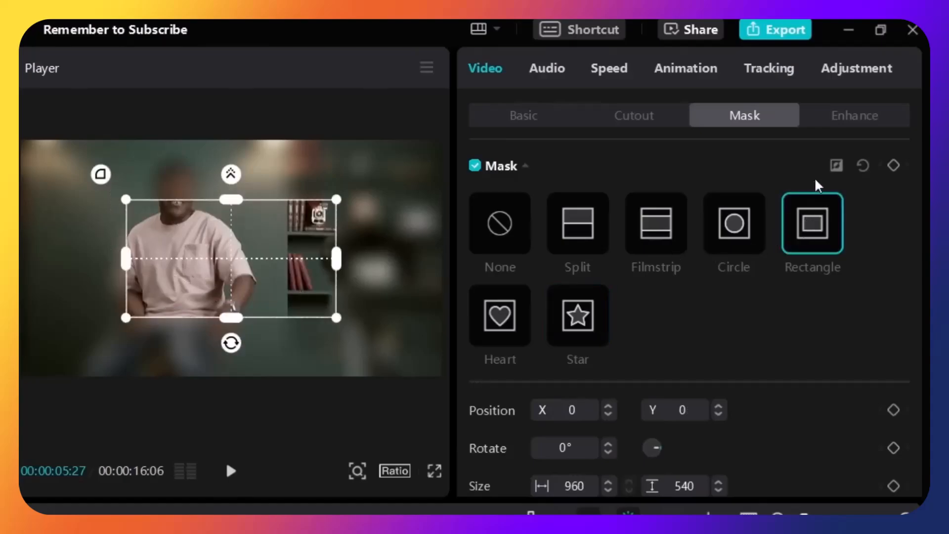
{"action": "left_click_drag", "start_coordinate": [257, 261], "coordinate": [244, 292]}
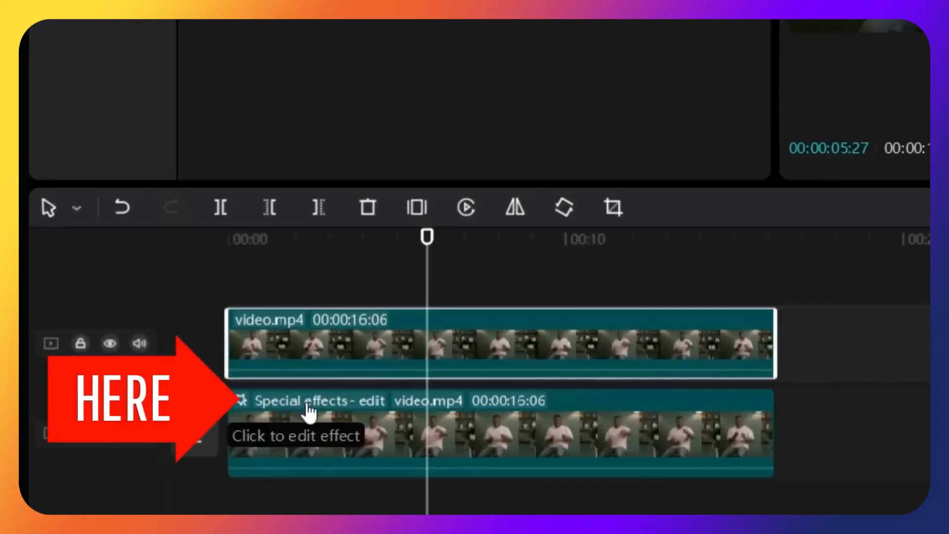
Test the lower clip's Blur effect at strengths of 100 and about 19, and raise it again.
{"action": "left_click", "coordinate": [299, 409]}
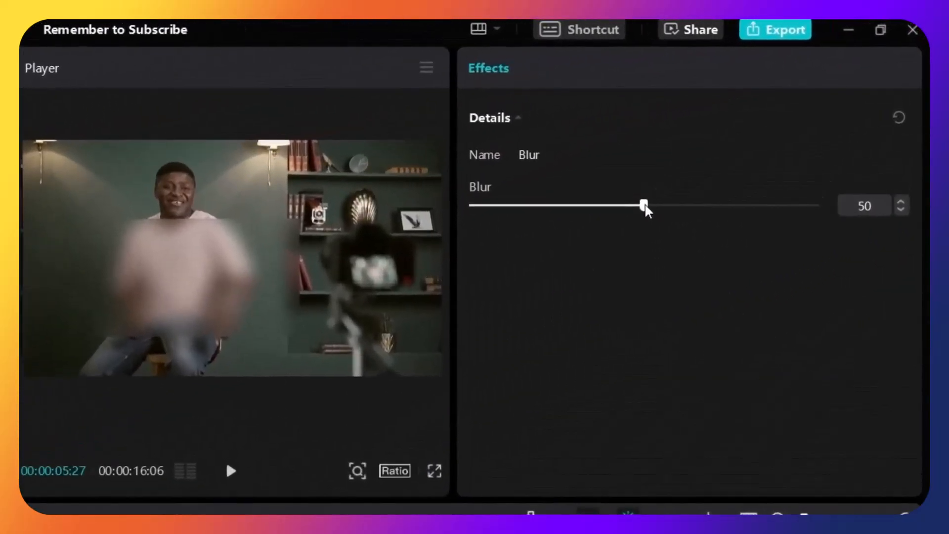
{"action": "left_click_drag", "start_coordinate": [760, 126], "coordinate": [852, 134]}
{"action": "left_click_drag", "start_coordinate": [801, 219], "coordinate": [843, 204]}
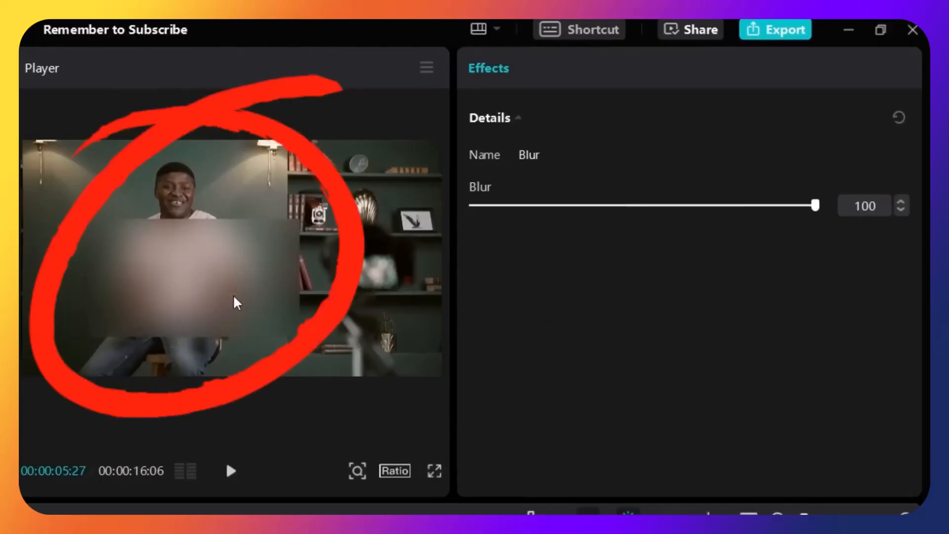
{"action": "left_click_drag", "start_coordinate": [812, 205], "coordinate": [646, 230]}
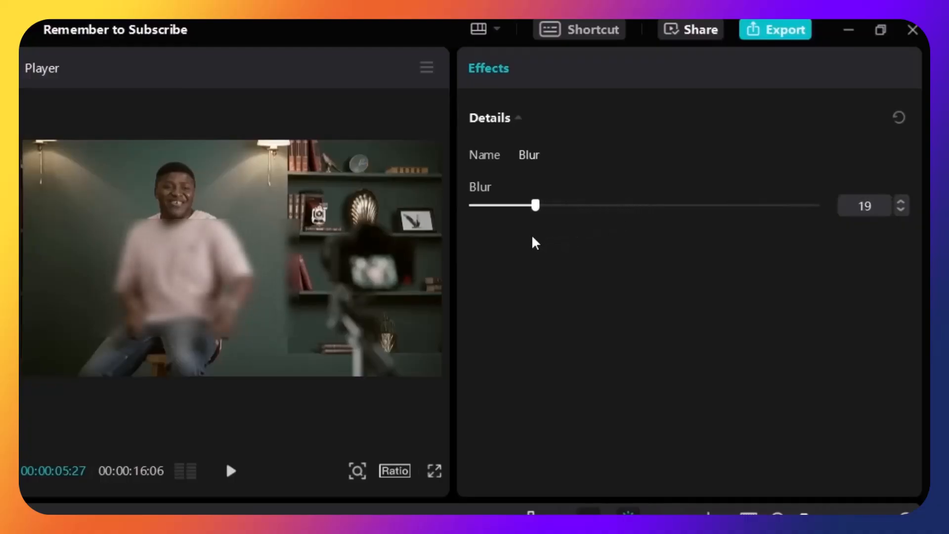
{"action": "left_click_drag", "start_coordinate": [518, 243], "coordinate": [785, 347]}
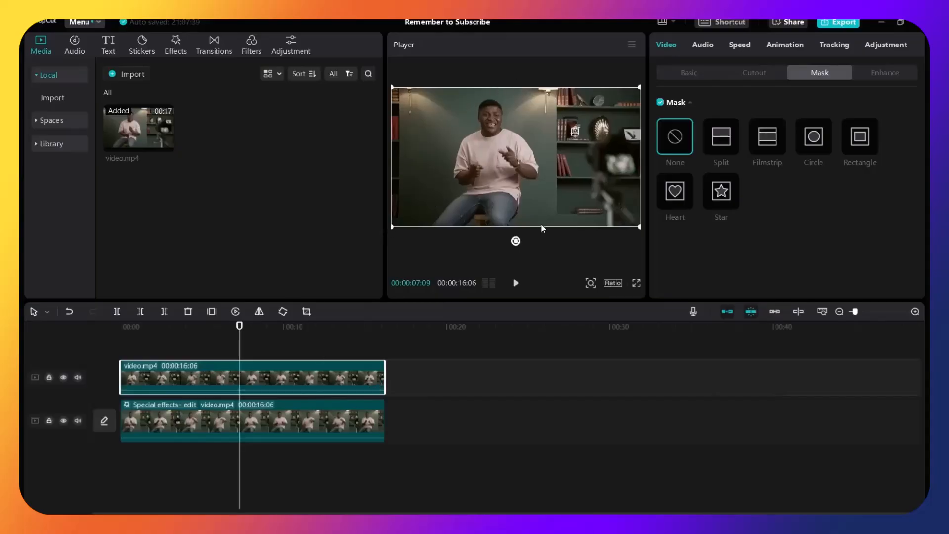
Enable Auto cutout on the unblurred upper clip and play the result from the start.
{"action": "left_click", "coordinate": [270, 352]}
{"action": "left_click", "coordinate": [217, 384]}
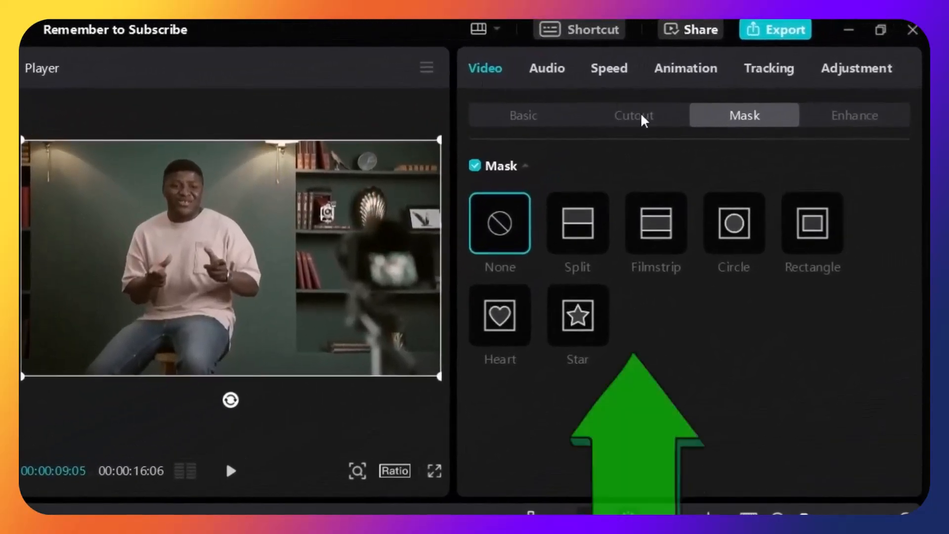
{"action": "left_click", "coordinate": [634, 127]}
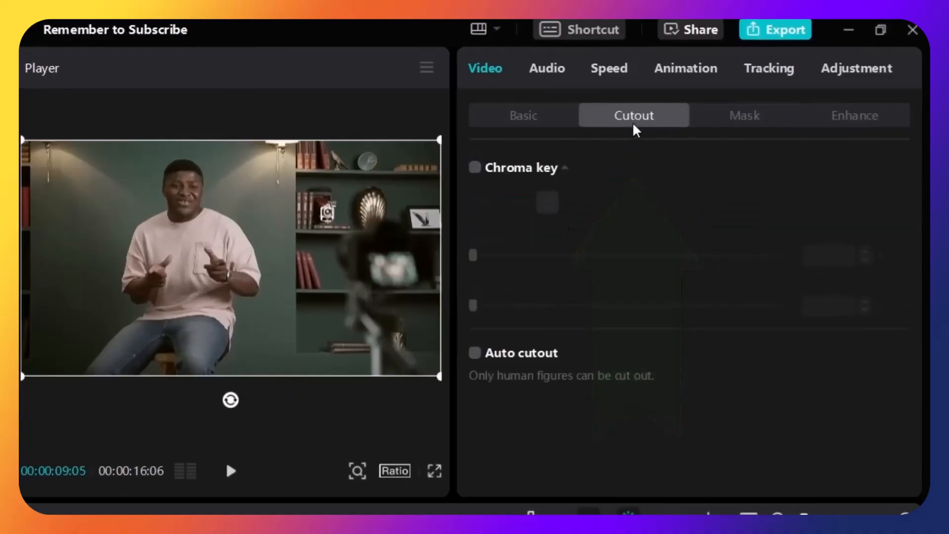
{"action": "left_click", "coordinate": [475, 359]}
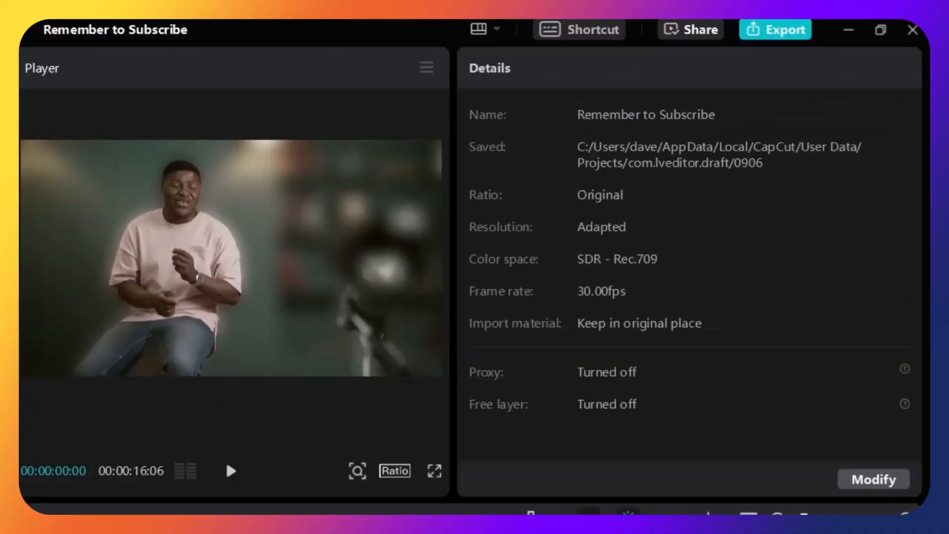
{"action": "key", "text": "space"}
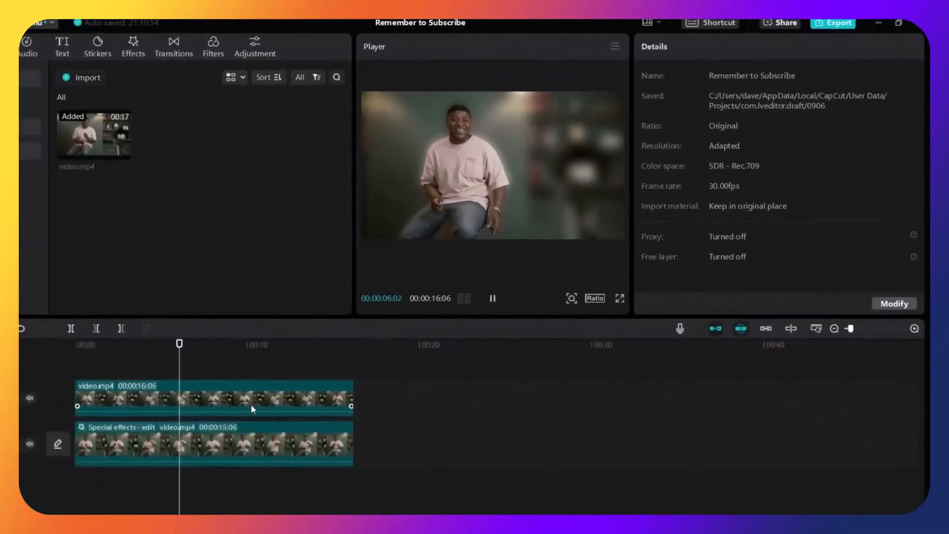
{"action": "key", "text": "space"}
Move the cutout clip past the end of the blurred clip and play it on its own.
{"action": "left_click", "coordinate": [274, 379]}
{"action": "left_click_drag", "start_coordinate": [275, 379], "coordinate": [568, 378]}
{"action": "left_click", "coordinate": [424, 342]}
{"action": "key", "text": "space"}
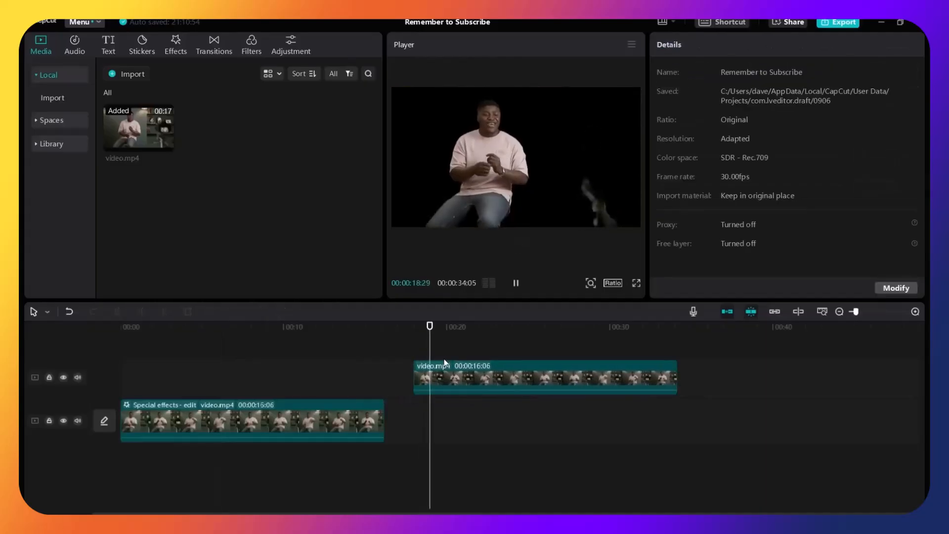
{"action": "left_click", "coordinate": [444, 366]}
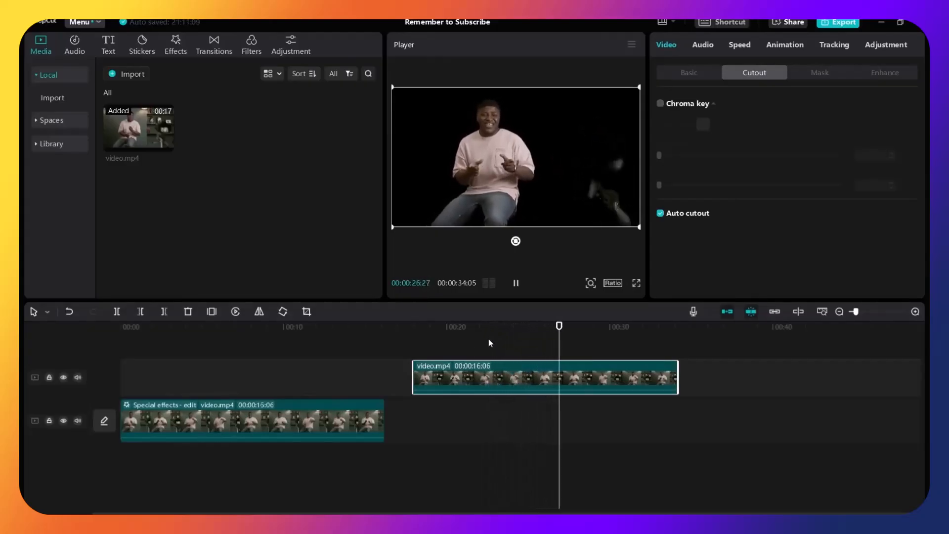
Play the blurred lower clip on its own from about the four-second mark.
{"action": "left_click", "coordinate": [191, 346]}
{"action": "left_click", "coordinate": [221, 419]}
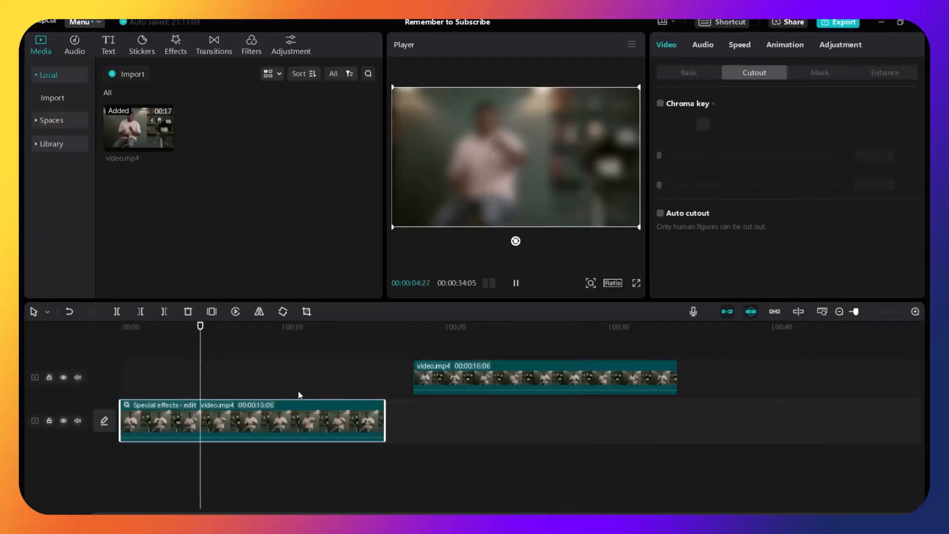
{"action": "key", "text": "space"}
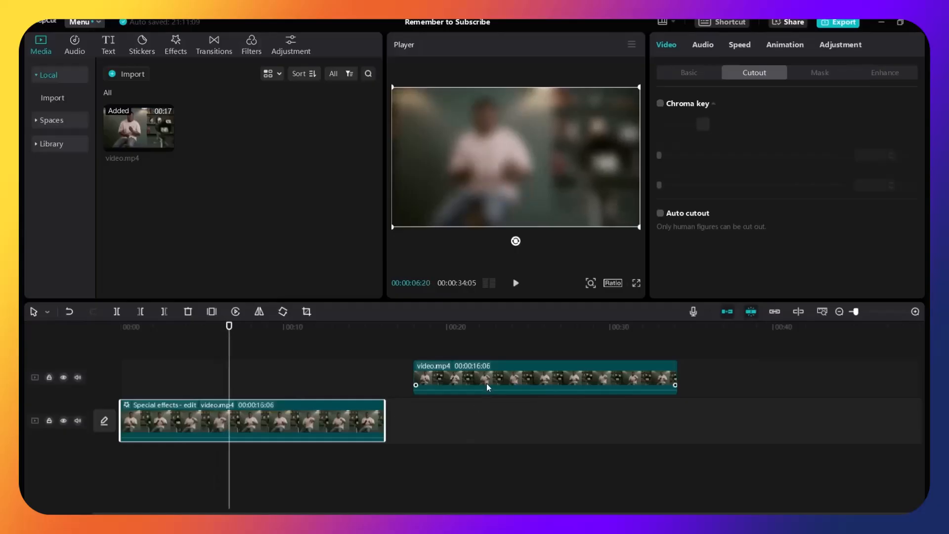
Return the cutout clip to 00:00 above the blurred clip and play both together.
{"action": "left_click_drag", "start_coordinate": [482, 384], "coordinate": [166, 383]}
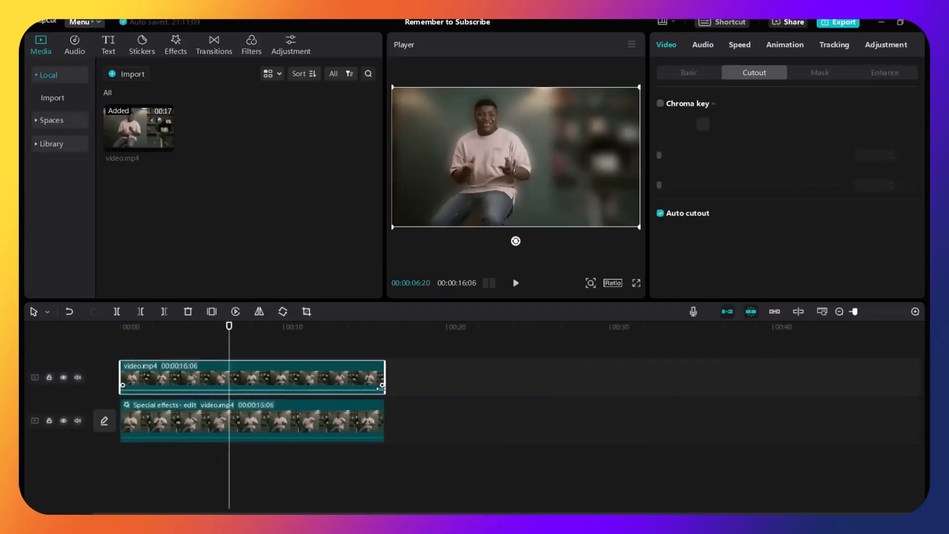
{"action": "left_click", "coordinate": [220, 355]}
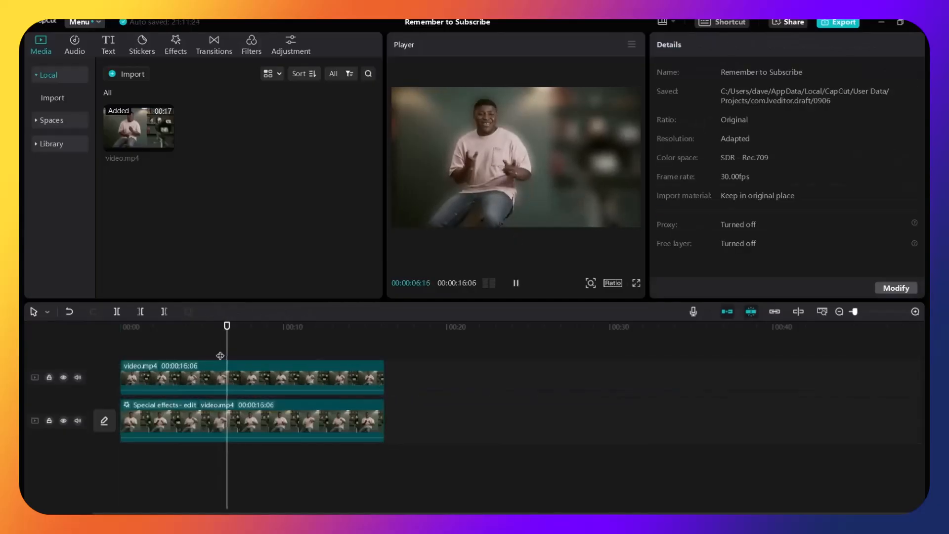
{"action": "key", "text": "space"}
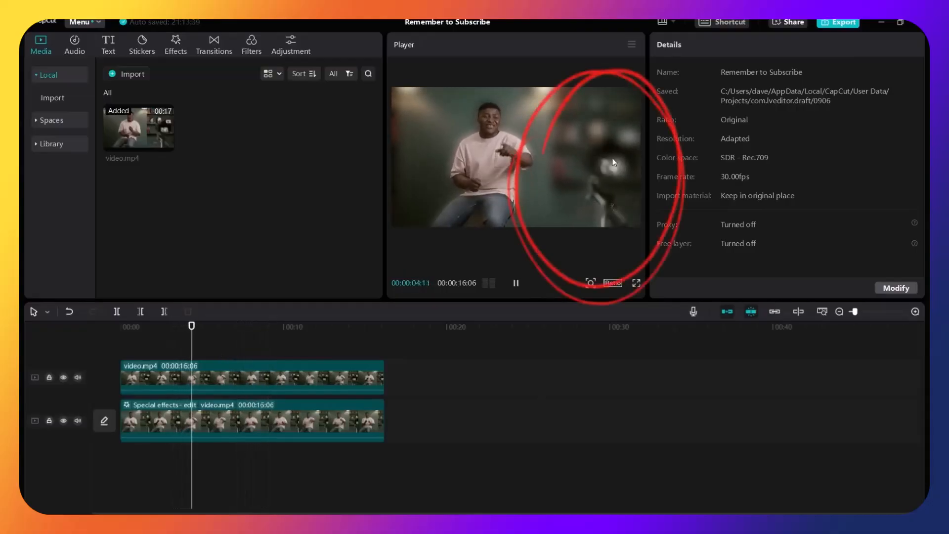
Shift the cutout clip to start at about 18 seconds, clear of the blurred clip, and play it alone.
{"action": "left_click_drag", "start_coordinate": [307, 385], "coordinate": [596, 386]}
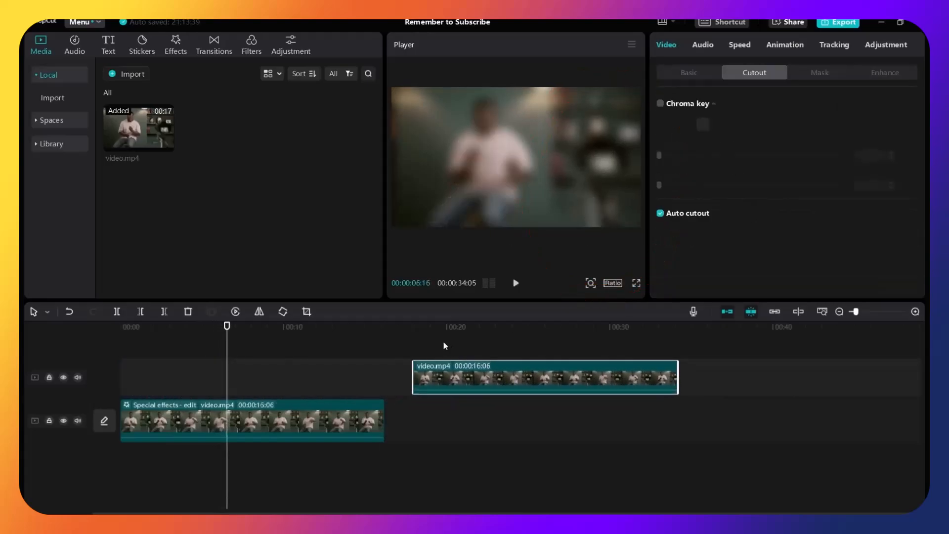
{"action": "left_click", "coordinate": [420, 328]}
{"action": "key", "text": "space"}
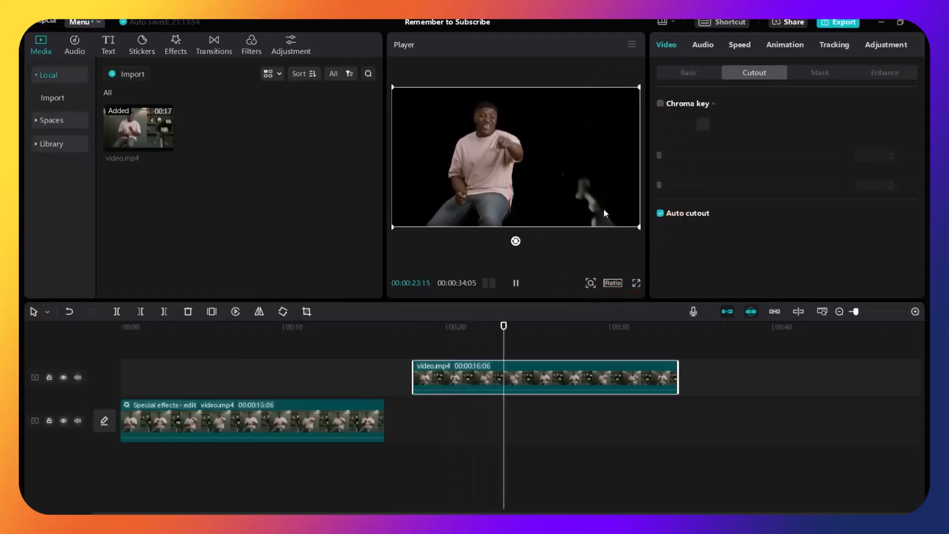
Add a Rectangle mask to the cutout clip, framing only the seated man at X -274, Y 0, size 916 × 1080.
{"action": "left_click", "coordinate": [459, 386]}
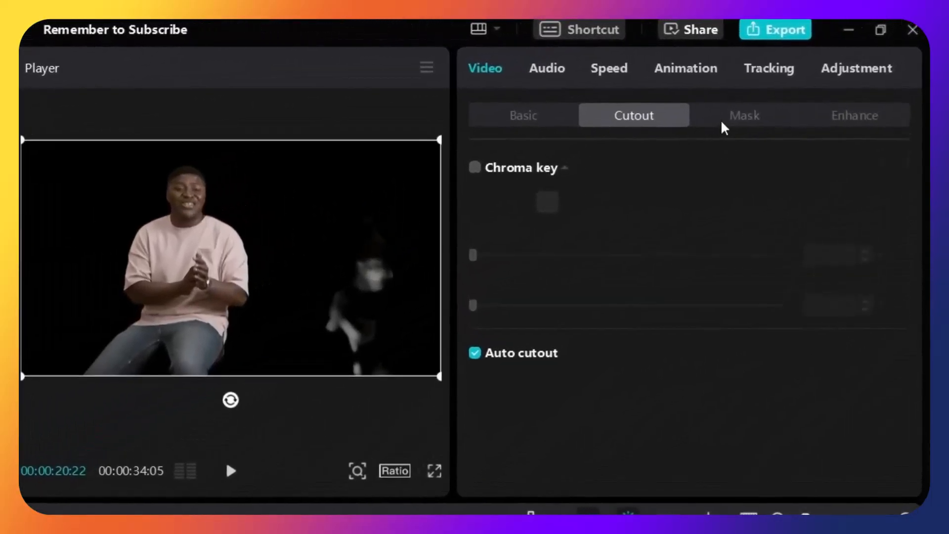
{"action": "left_click", "coordinate": [731, 124]}
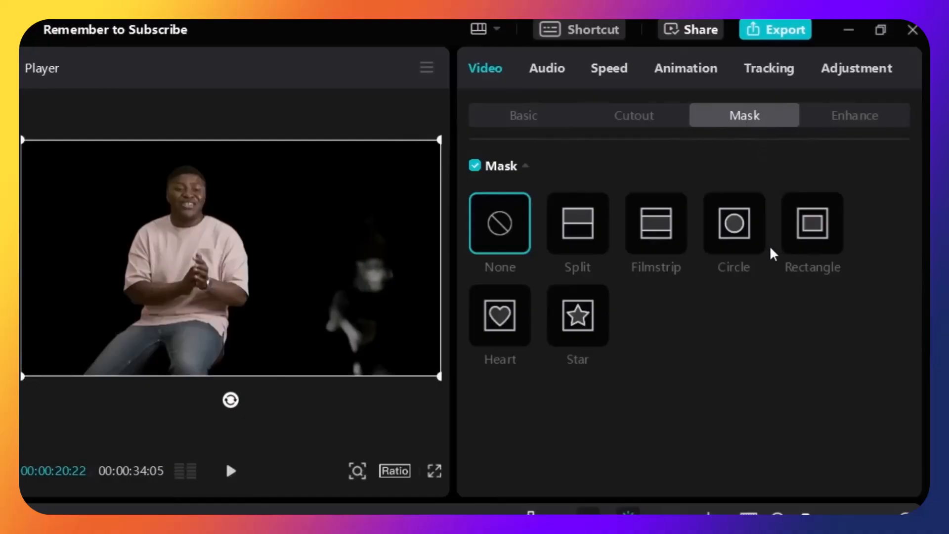
{"action": "left_click", "coordinate": [812, 242]}
{"action": "left_click_drag", "start_coordinate": [256, 275], "coordinate": [192, 235]}
{"action": "mouse_move", "coordinate": [197, 326]}
{"action": "left_mouse_down"}
{"action": "mouse_move", "coordinate": [186, 351]}
{"action": "mouse_move", "coordinate": [188, 324]}
{"action": "left_mouse_up"}
{"action": "left_click_drag", "start_coordinate": [176, 357], "coordinate": [177, 378]}
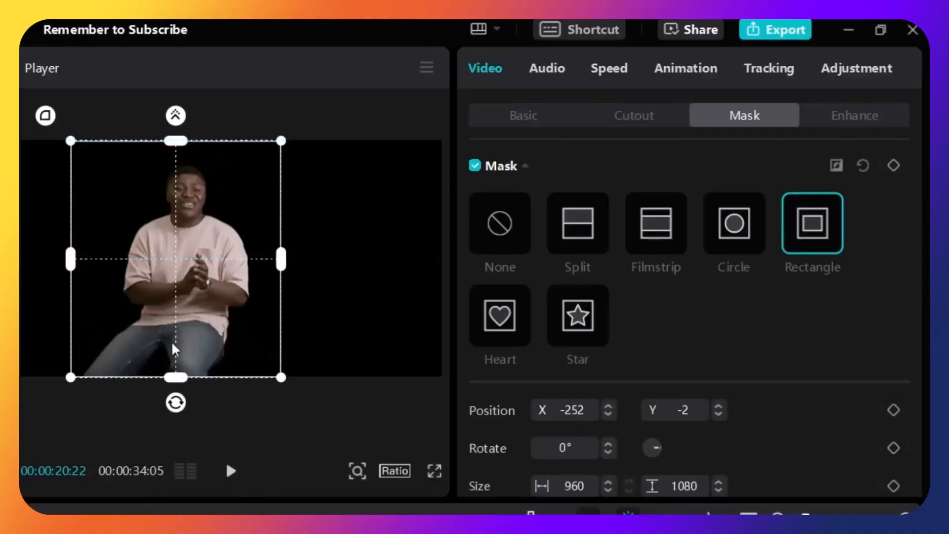
{"action": "left_click_drag", "start_coordinate": [288, 270], "coordinate": [272, 271]}
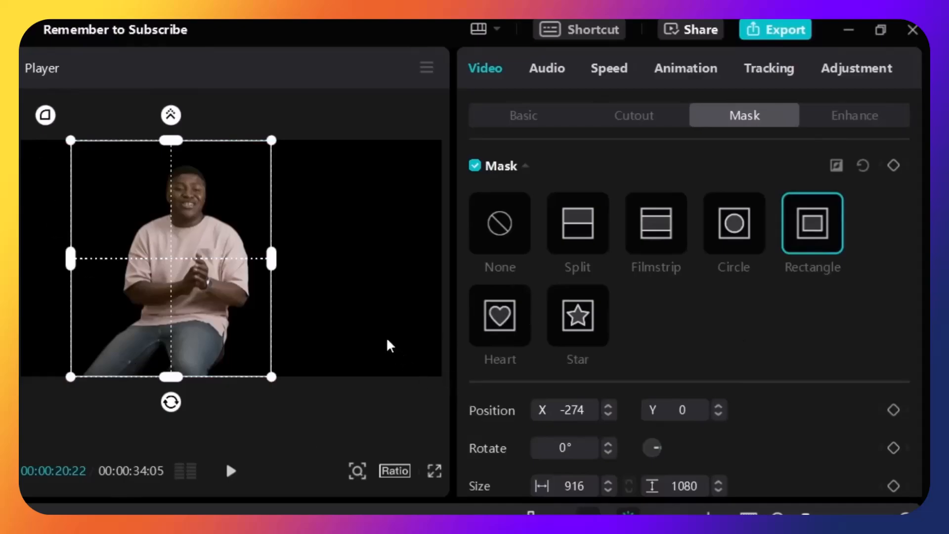
Play the masked clip and try the mask over the background objects at X 534.
{"action": "left_click", "coordinate": [232, 472]}
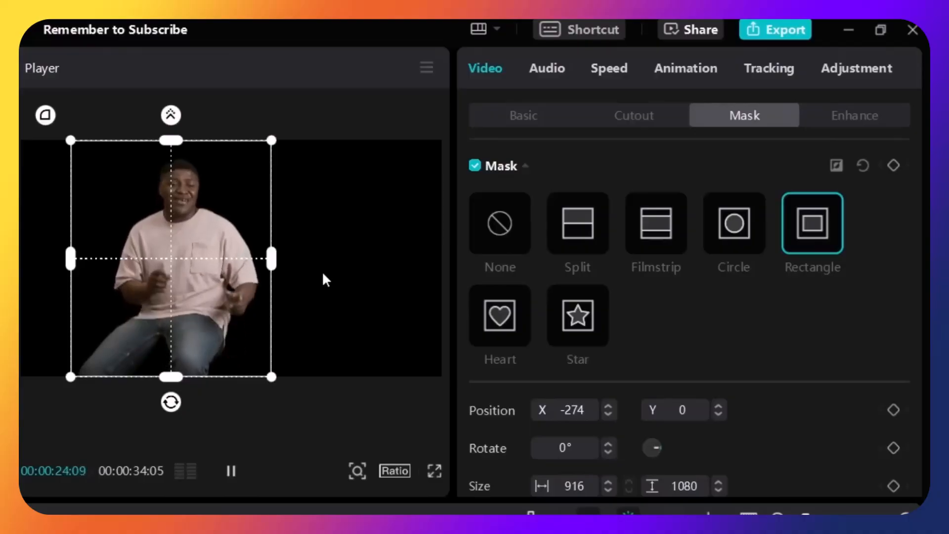
{"action": "left_click_drag", "start_coordinate": [229, 235], "coordinate": [236, 228]}
{"action": "left_click_drag", "start_coordinate": [197, 279], "coordinate": [365, 278]}
{"action": "key", "text": "space"}
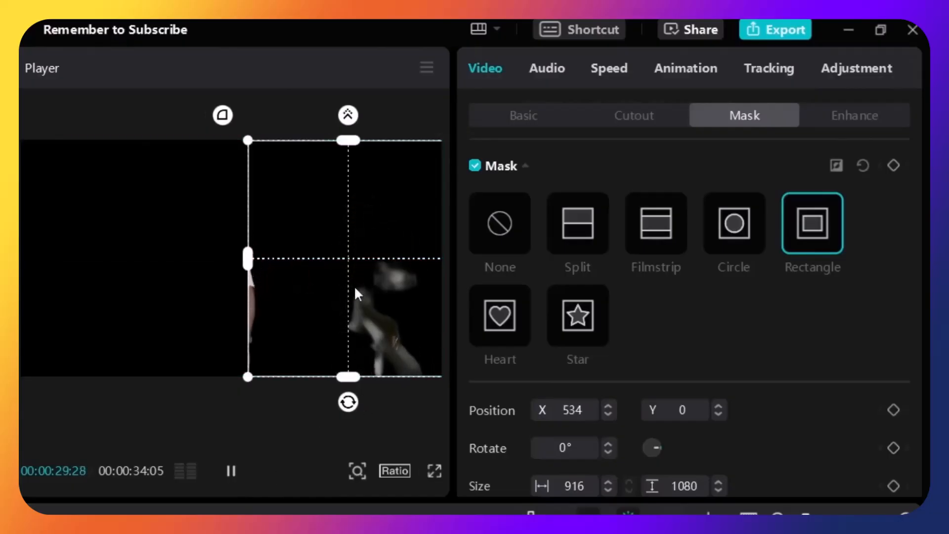
Place the rectangle mask back over the seated man at X -252 and play the masked clip.
{"action": "key", "text": "space"}
{"action": "left_click_drag", "start_coordinate": [345, 328], "coordinate": [198, 280]}
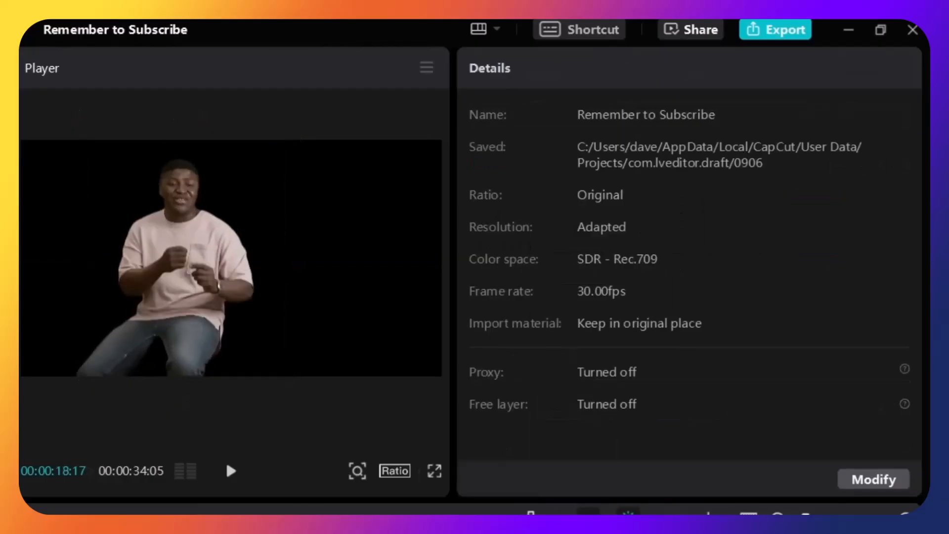
{"action": "key", "text": "space"}
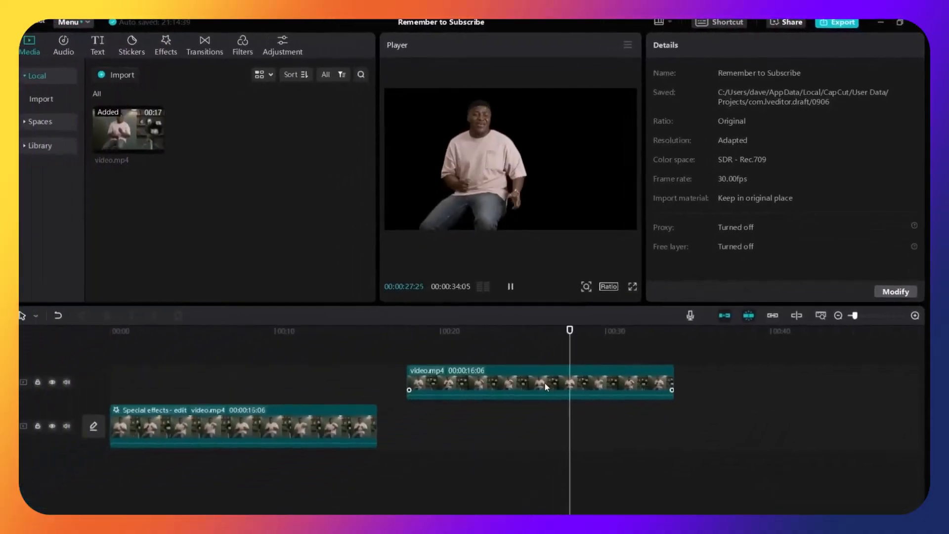
Move the masked cutout clip back over the blurred clip on the timeline.
{"action": "left_click", "coordinate": [553, 375]}
{"action": "left_click_drag", "start_coordinate": [553, 376], "coordinate": [263, 377]}
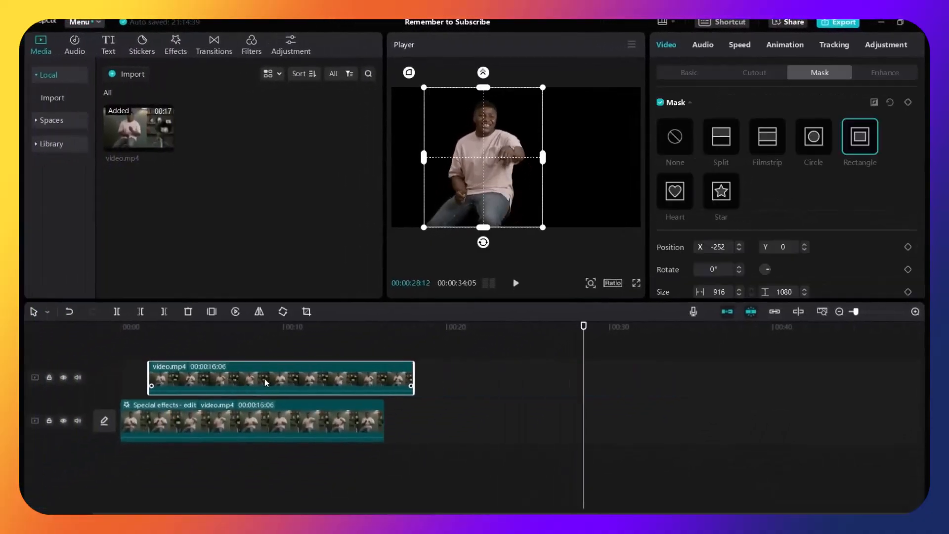
{"action": "left_click", "coordinate": [512, 414]}
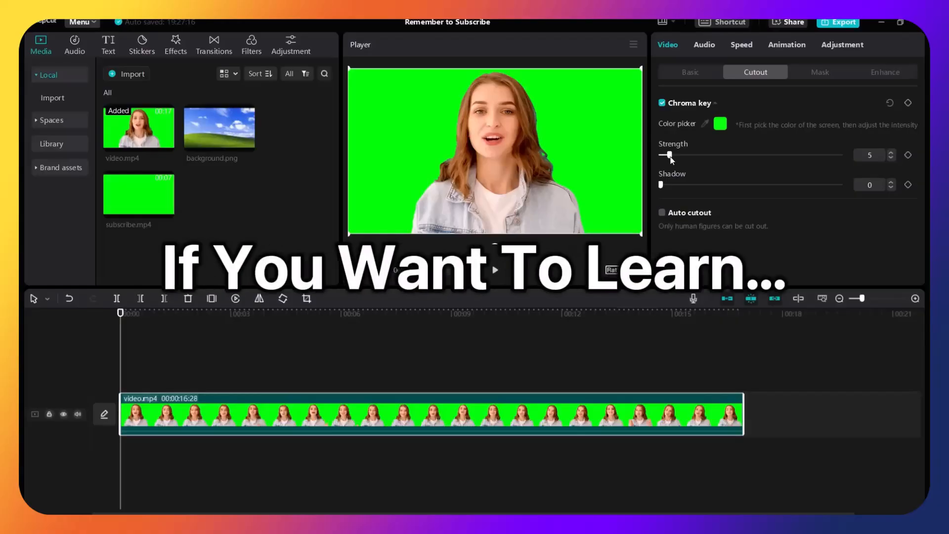
Raise the chroma key strength on the green-screen presenter clip and the subscribe clip.
{"action": "left_click_drag", "start_coordinate": [669, 156], "coordinate": [687, 159]}
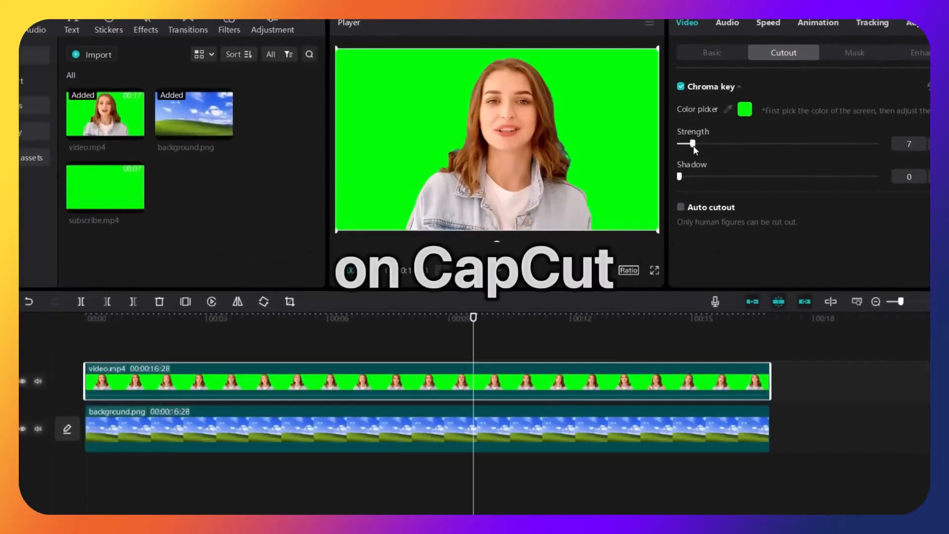
{"action": "left_click_drag", "start_coordinate": [665, 158], "coordinate": [686, 159]}
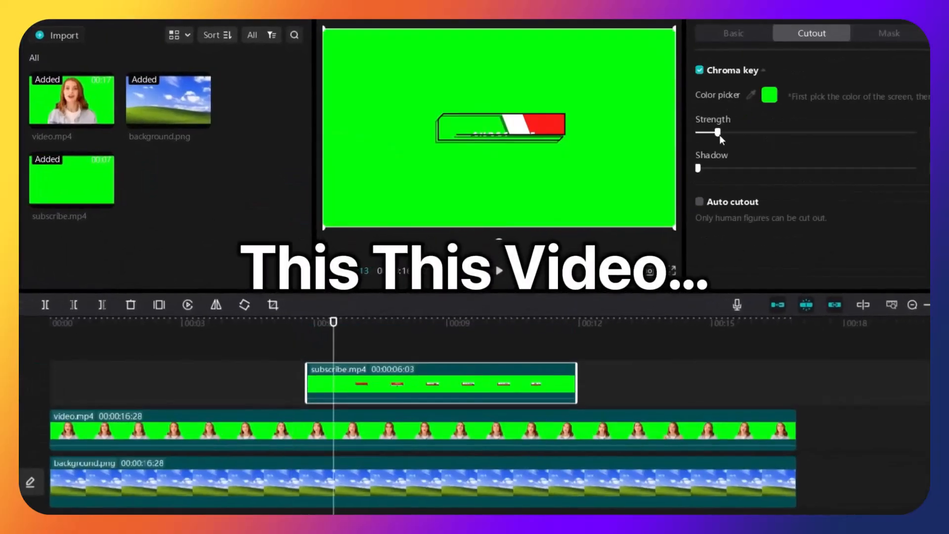
{"action": "left_click_drag", "start_coordinate": [720, 134], "coordinate": [731, 137]}
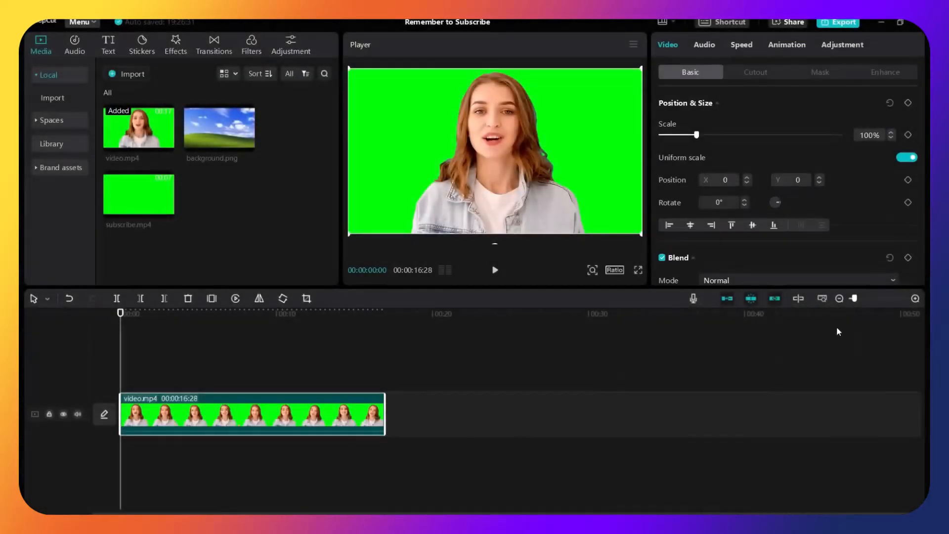
Play the green-screen video.mp4 clip and return the playhead to the start.
{"action": "left_click", "coordinate": [823, 299]}
{"action": "left_click", "coordinate": [495, 270]}
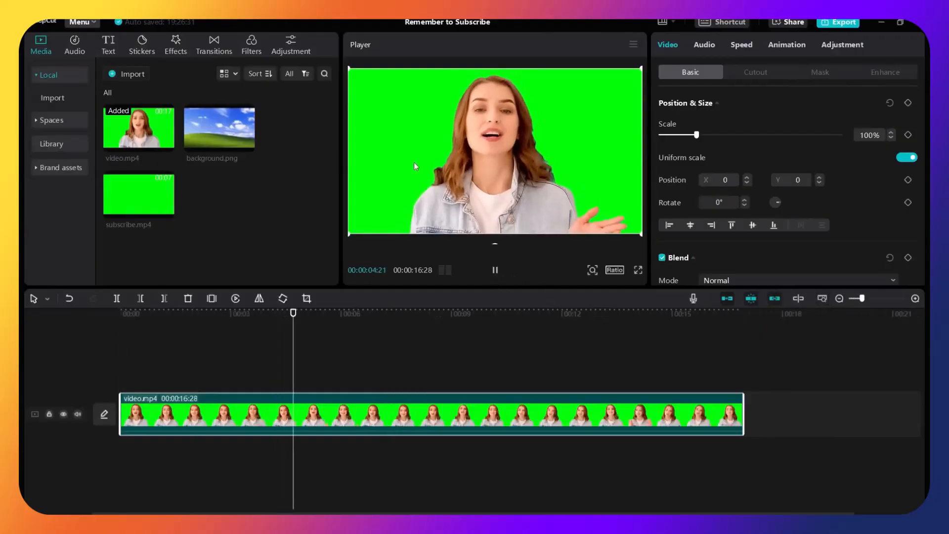
{"action": "left_click", "coordinate": [496, 270]}
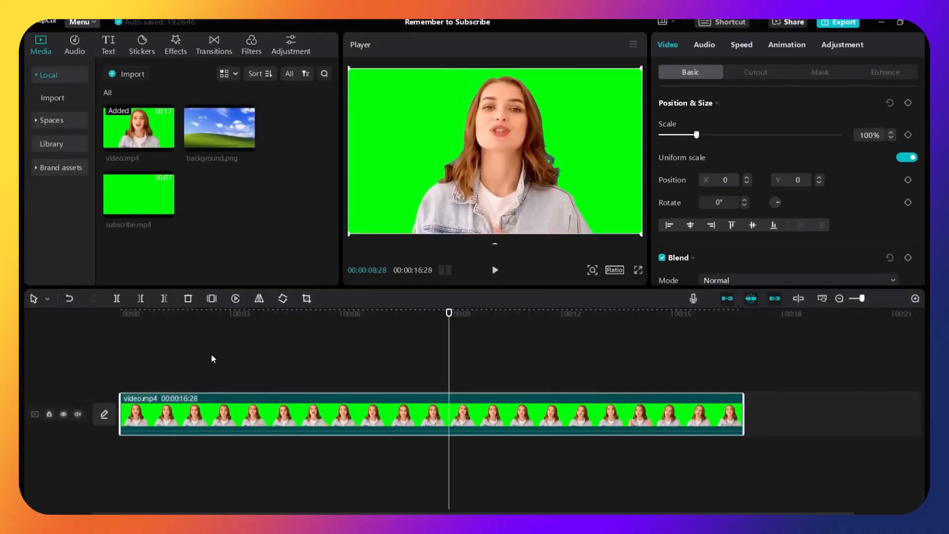
{"action": "left_click", "coordinate": [112, 357]}
Enable Chroma key on video.mp4, pick the green backdrop colour and set the strength to 100.
{"action": "left_click", "coordinate": [192, 418]}
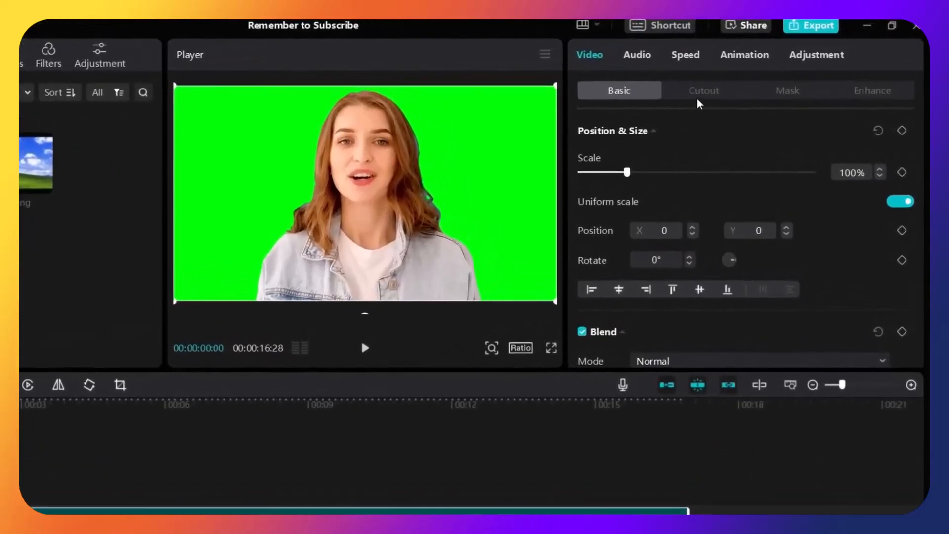
{"action": "left_click", "coordinate": [700, 95]}
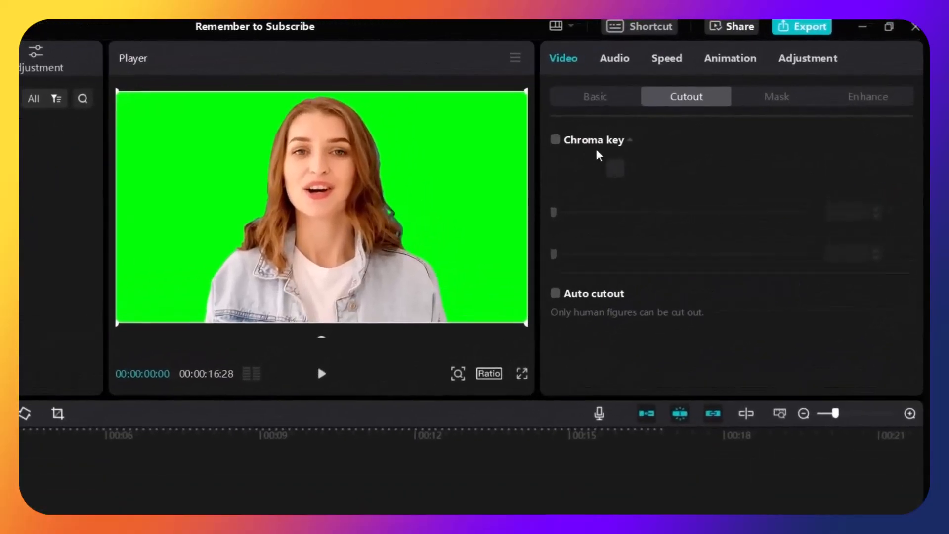
{"action": "left_click", "coordinate": [556, 141]}
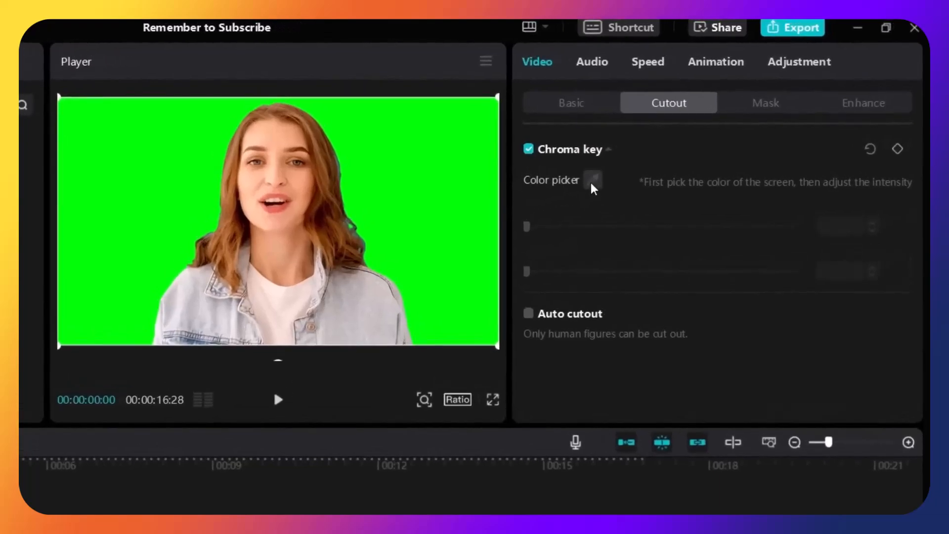
{"action": "left_click", "coordinate": [410, 155]}
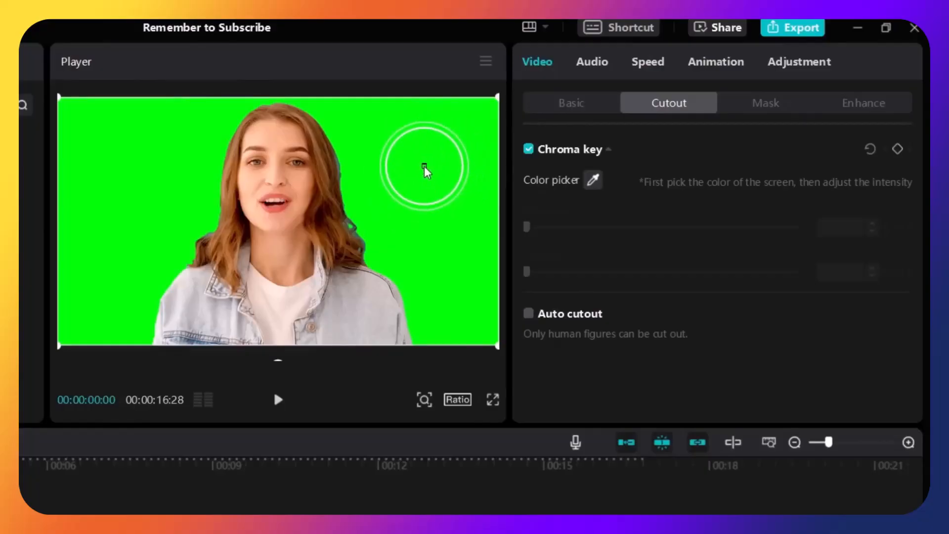
{"action": "left_click", "coordinate": [426, 170]}
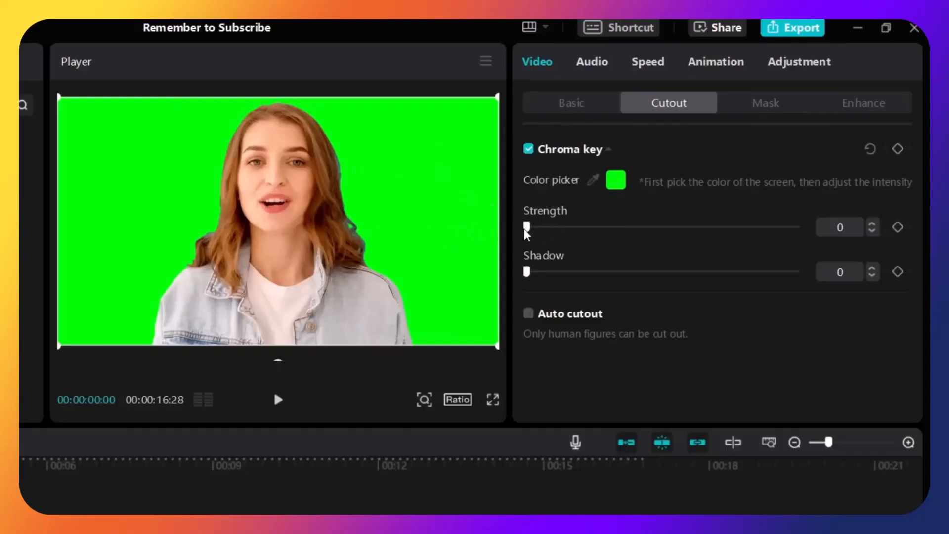
{"action": "left_click_drag", "start_coordinate": [542, 234], "coordinate": [583, 240]}
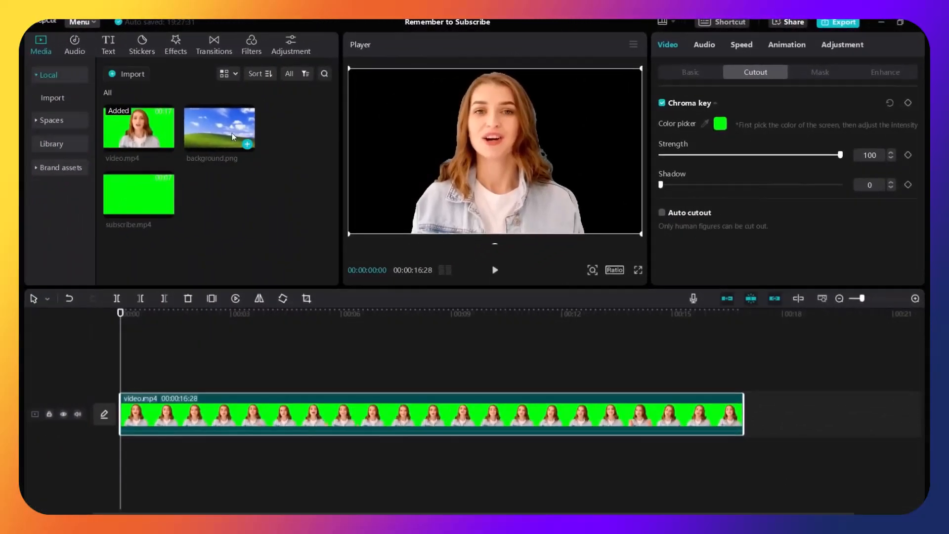
Add background.png on a track above video.mp4, extend it to 00:00:16:28 and play the result.
{"action": "left_click", "coordinate": [232, 136]}
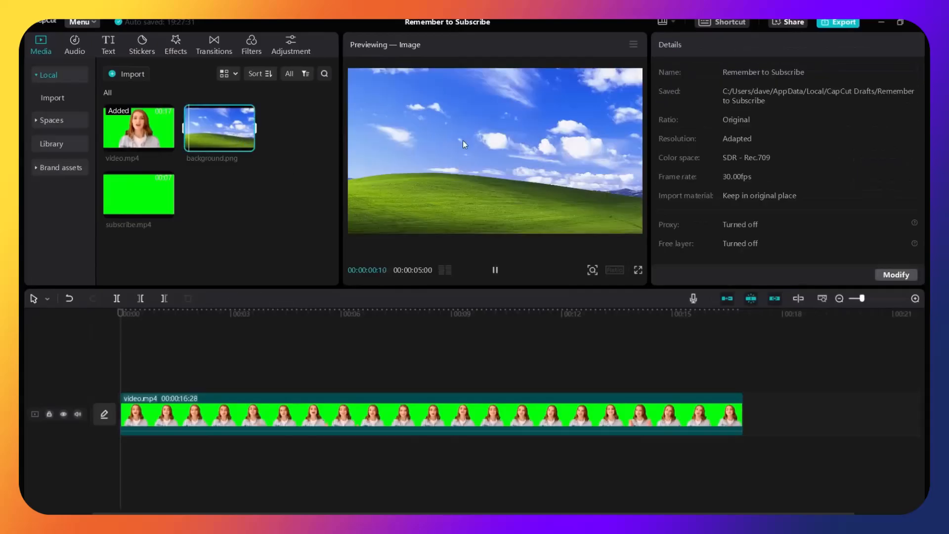
{"action": "left_click_drag", "start_coordinate": [210, 134], "coordinate": [117, 371]}
{"action": "left_click_drag", "start_coordinate": [354, 376], "coordinate": [723, 377]}
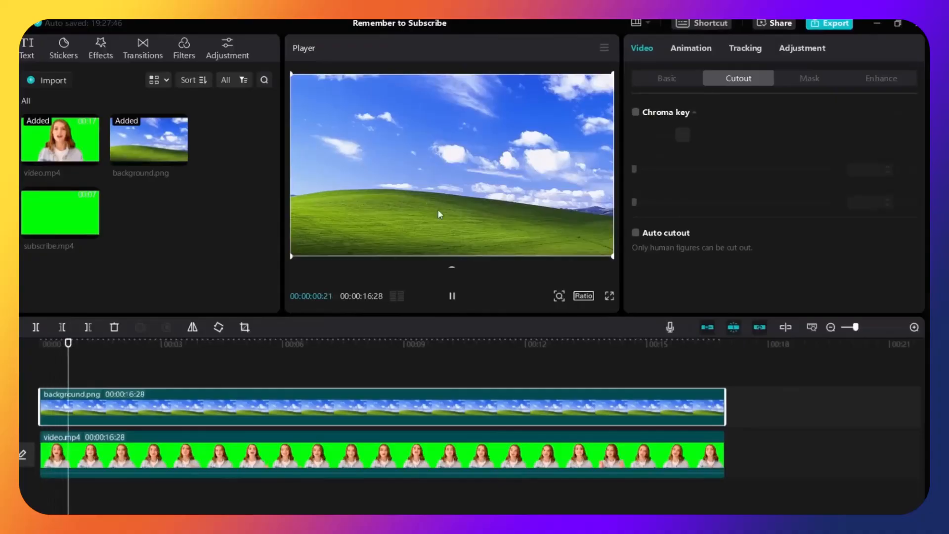
{"action": "left_click", "coordinate": [451, 296]}
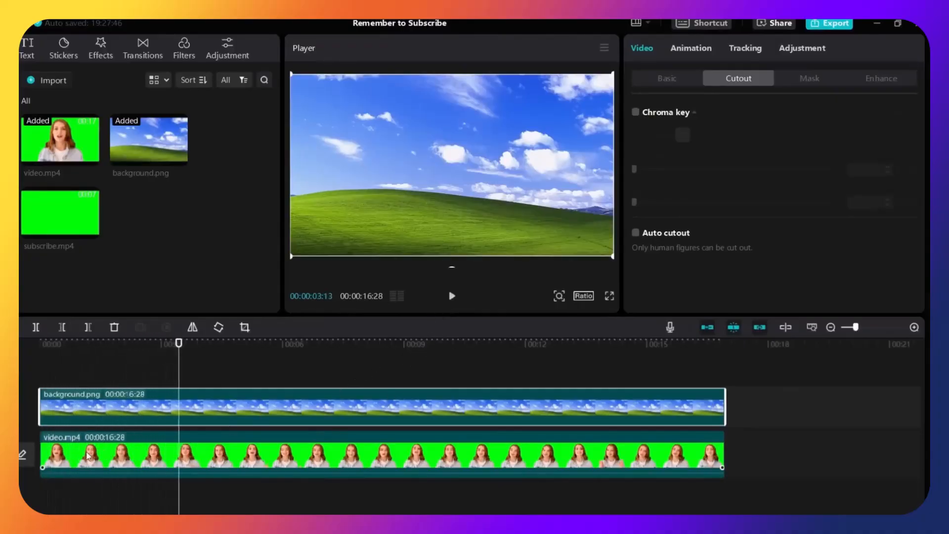
Move the keyed video.mp4 clip to the track above background.png.
{"action": "left_click", "coordinate": [88, 454]}
{"action": "left_click_drag", "start_coordinate": [87, 452], "coordinate": [77, 376]}
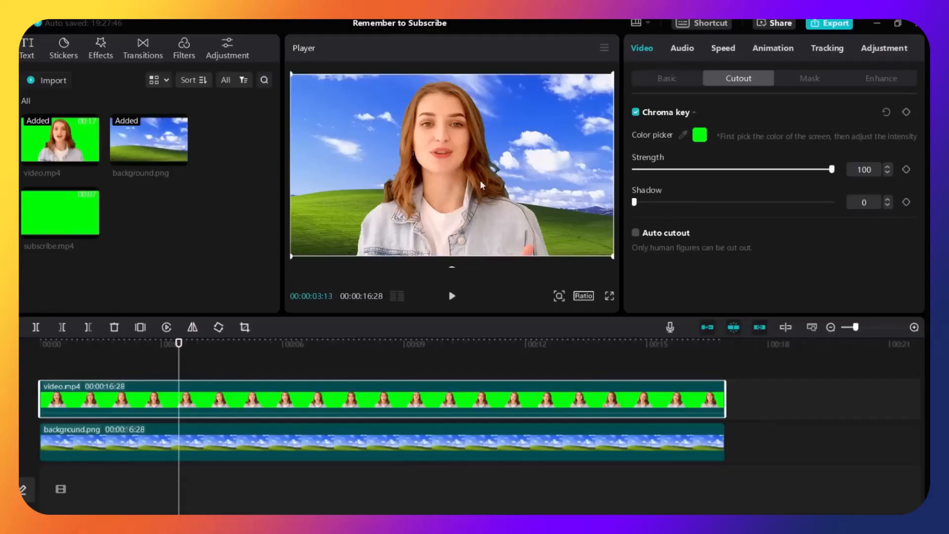
{"action": "left_click", "coordinate": [86, 449]}
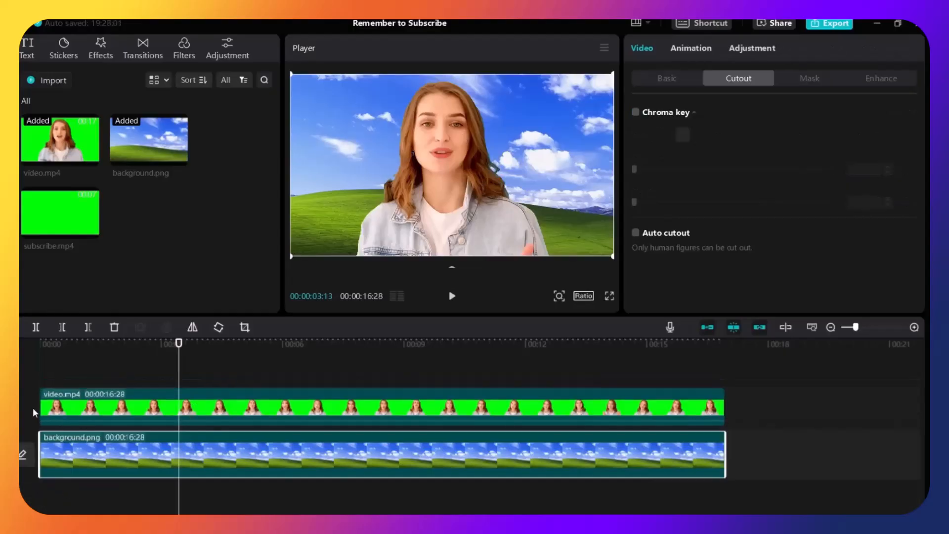
{"action": "left_click", "coordinate": [31, 397]}
Play the keyed presenter over the background image to check the composite.
{"action": "left_click", "coordinate": [452, 297]}
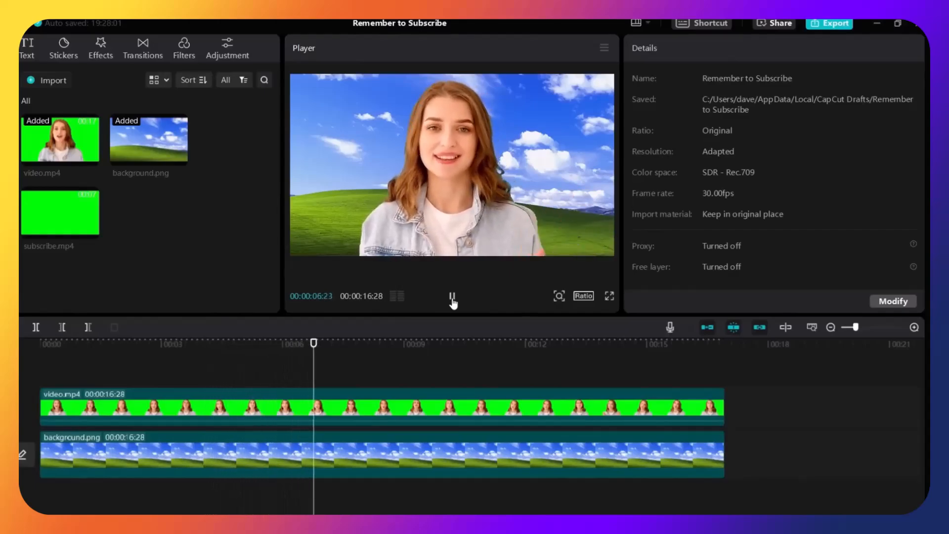
{"action": "key", "text": "space"}
{"action": "left_click", "coordinate": [453, 305]}
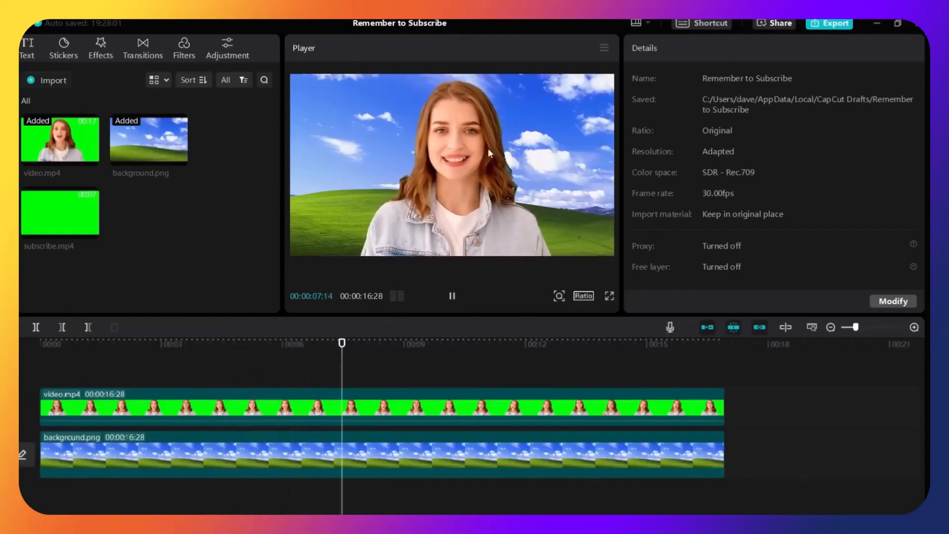
{"action": "key", "text": "space"}
Try a chroma key strength of 20 on the presenter clip and restore it to 100.
{"action": "left_click", "coordinate": [427, 414]}
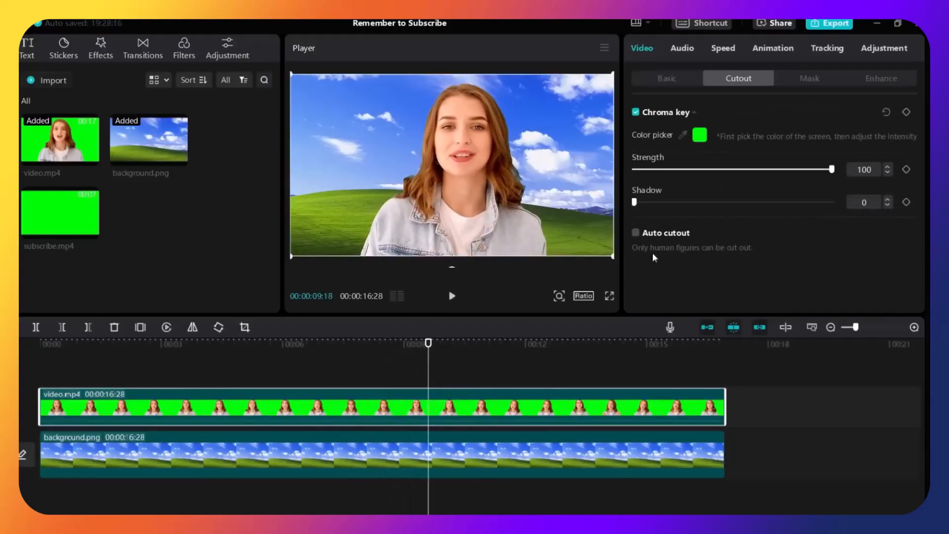
{"action": "mouse_move", "coordinate": [670, 169]}
{"action": "left_mouse_down"}
{"action": "mouse_move", "coordinate": [699, 170]}
{"action": "mouse_move", "coordinate": [636, 171]}
{"action": "mouse_move", "coordinate": [664, 178]}
{"action": "left_mouse_up"}
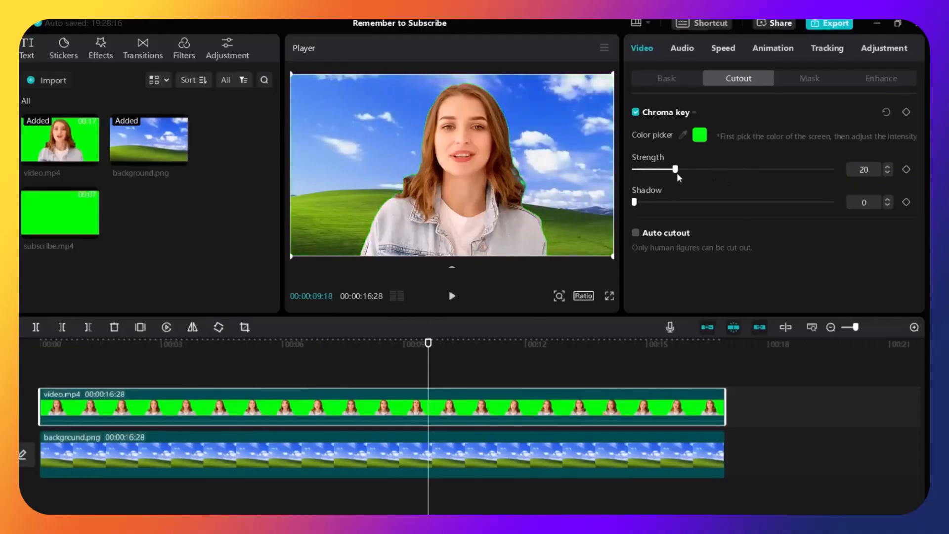
{"action": "left_click_drag", "start_coordinate": [740, 179], "coordinate": [843, 183]}
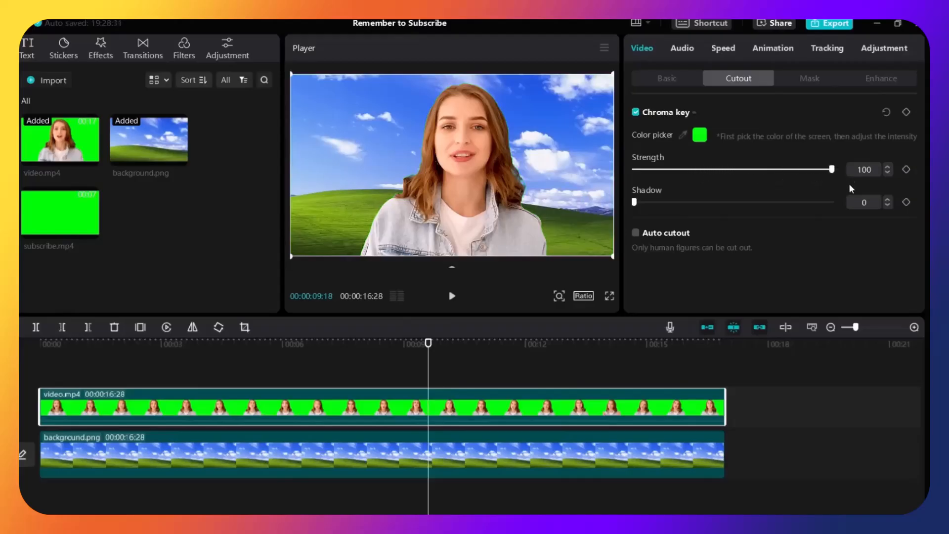
Readjust the chroma key strength of the presenter clip and increase its shadow.
{"action": "left_click_drag", "start_coordinate": [733, 181], "coordinate": [675, 180]}
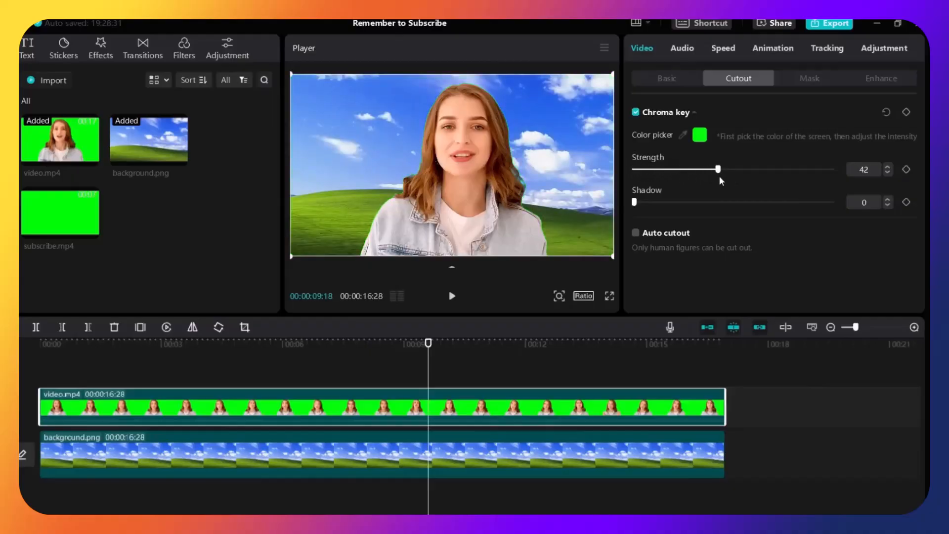
{"action": "left_click_drag", "start_coordinate": [746, 181], "coordinate": [780, 178]}
{"action": "left_click_drag", "start_coordinate": [682, 207], "coordinate": [709, 207]}
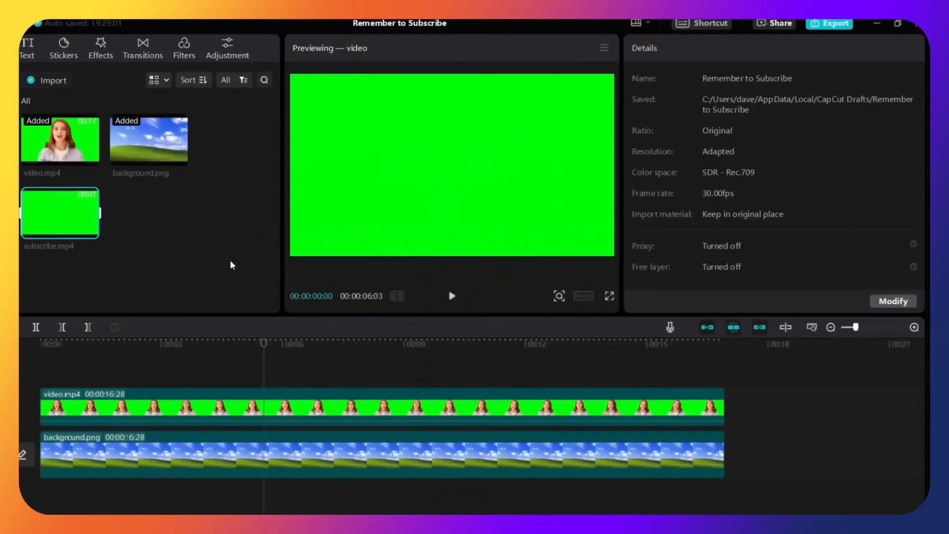
Place subscribe.mp4 on a new track above video.mp4, starting just before 00:06, and play the stretch where it begins.
{"action": "left_click_drag", "start_coordinate": [63, 217], "coordinate": [275, 376]}
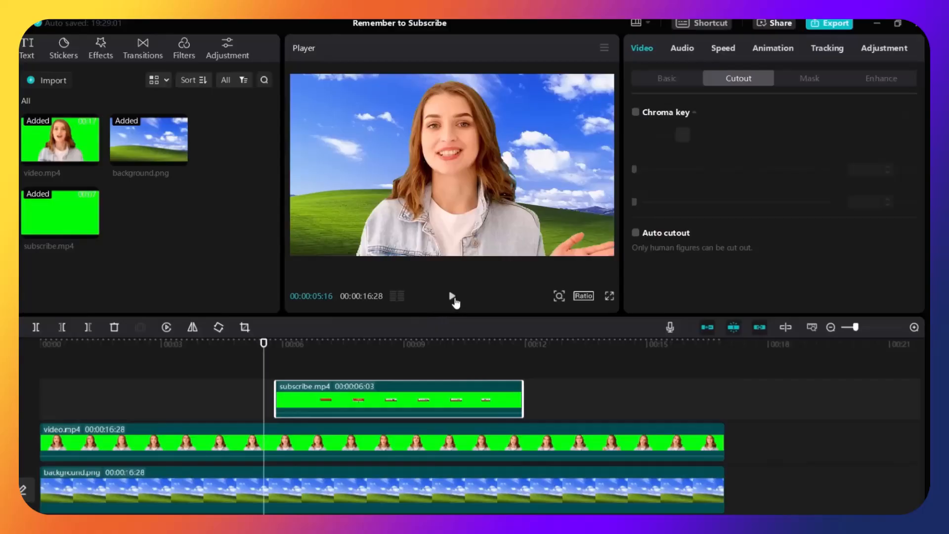
{"action": "left_click", "coordinate": [452, 297]}
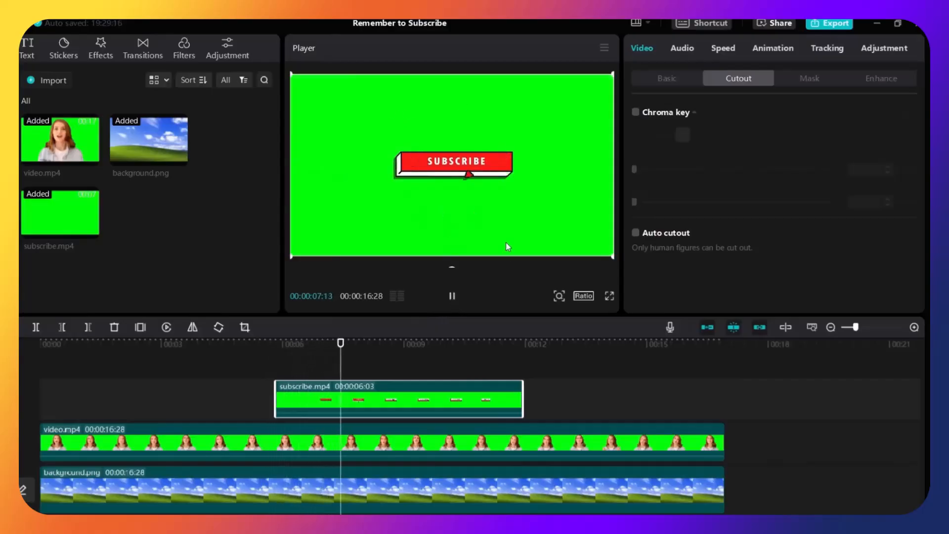
{"action": "left_click", "coordinate": [453, 297]}
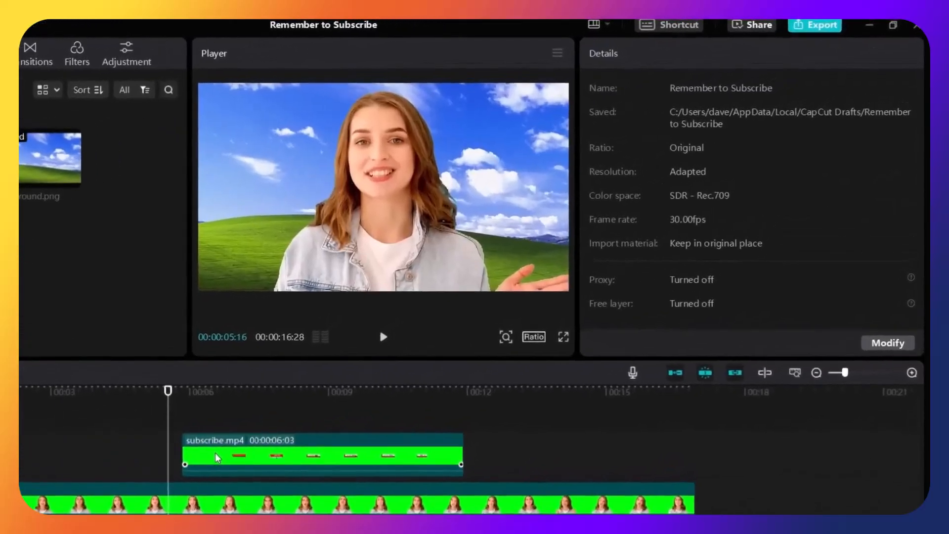
Key out the green background of the subscribe.mp4 clip using chroma key with strength 46, and play the overlay to check it.
{"action": "left_click", "coordinate": [307, 400]}
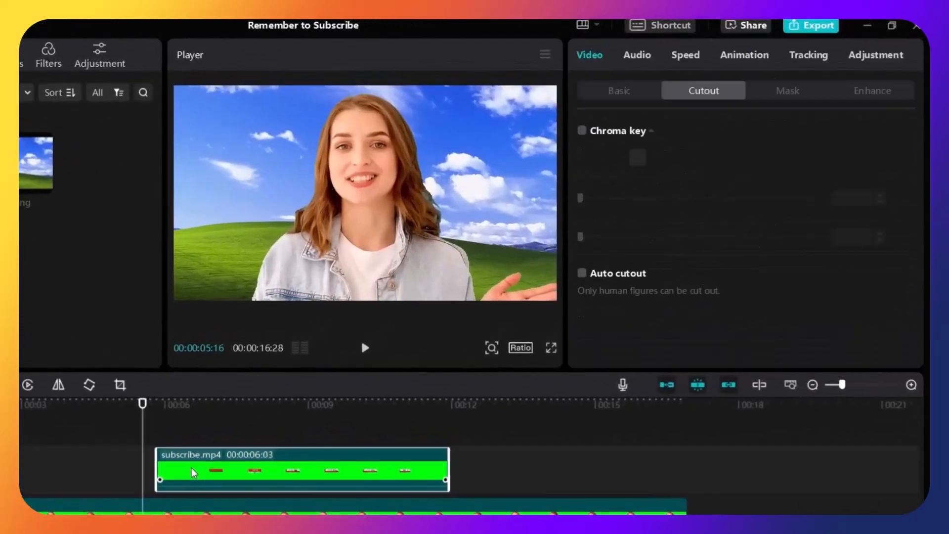
{"action": "left_click", "coordinate": [582, 130]}
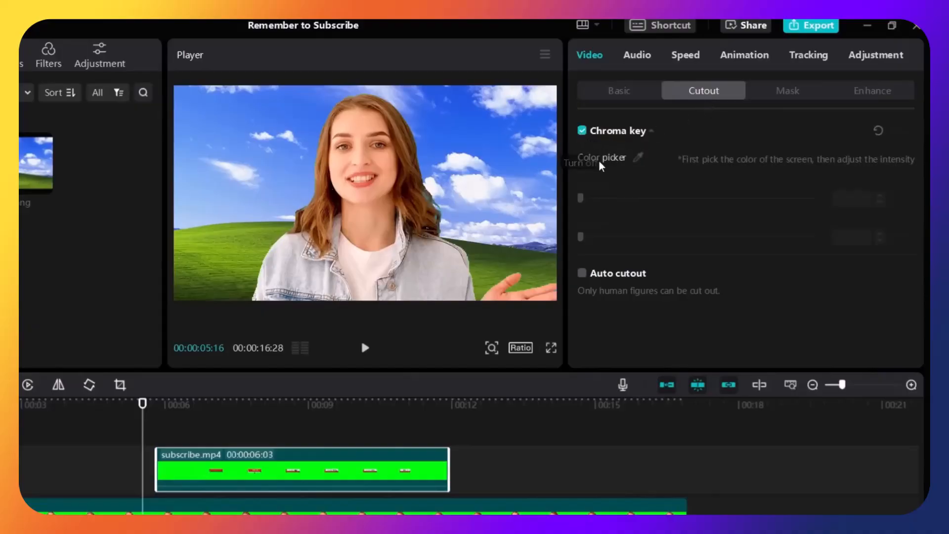
{"action": "left_click_drag", "start_coordinate": [142, 403], "coordinate": [185, 404]}
{"action": "left_click", "coordinate": [637, 158]}
{"action": "left_click", "coordinate": [502, 140]}
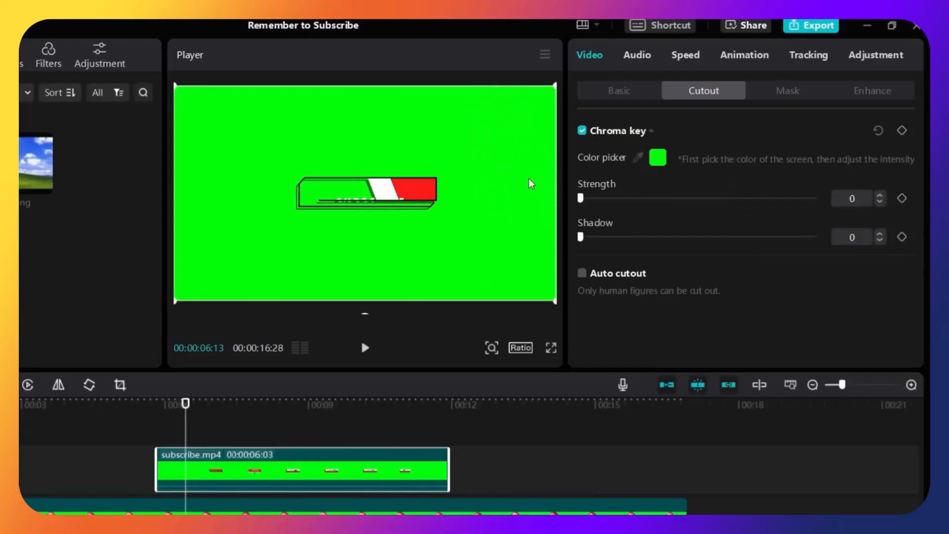
{"action": "left_click_drag", "start_coordinate": [597, 204], "coordinate": [694, 205]}
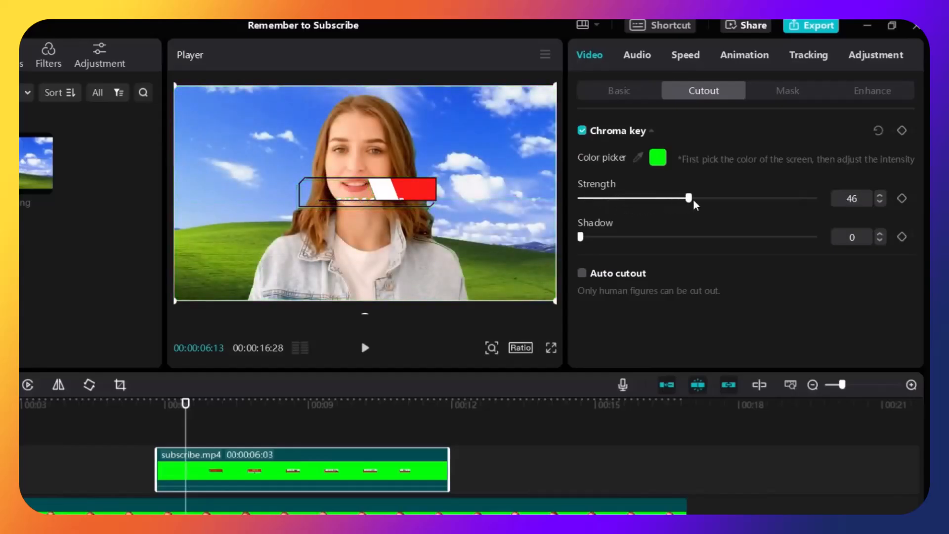
{"action": "left_click", "coordinate": [341, 418]}
{"action": "left_click", "coordinate": [366, 348]}
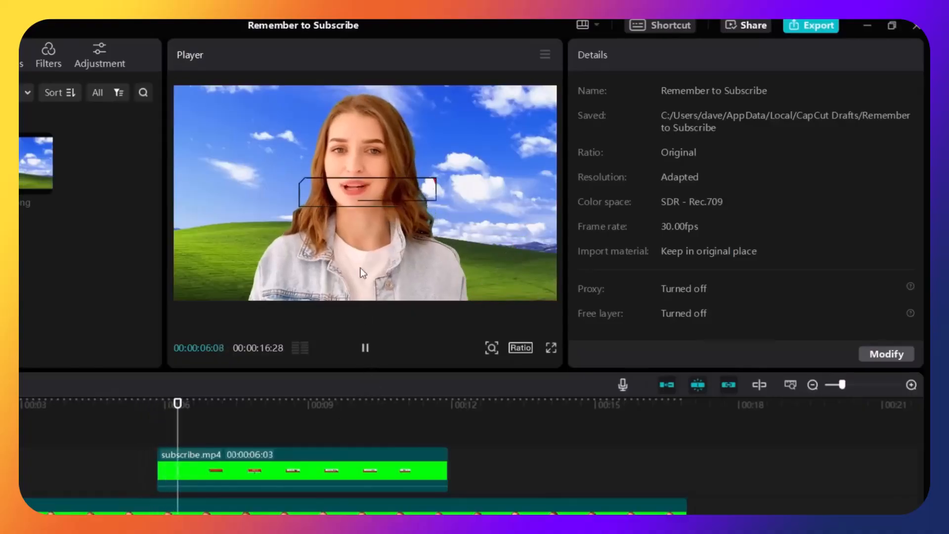
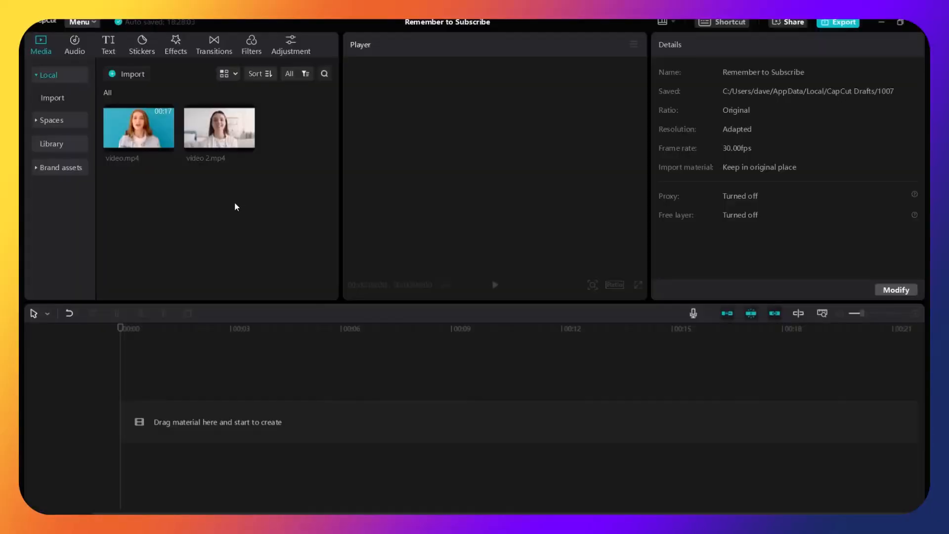
Add video.mp4 and video 2.mp4 to the empty timeline and stack video 2.mp4 on a track above video.mp4, both starting at 0.
{"action": "left_click_drag", "start_coordinate": [245, 216], "coordinate": [121, 123]}
{"action": "left_click_drag", "start_coordinate": [133, 126], "coordinate": [163, 387]}
{"action": "left_click", "coordinate": [136, 413]}
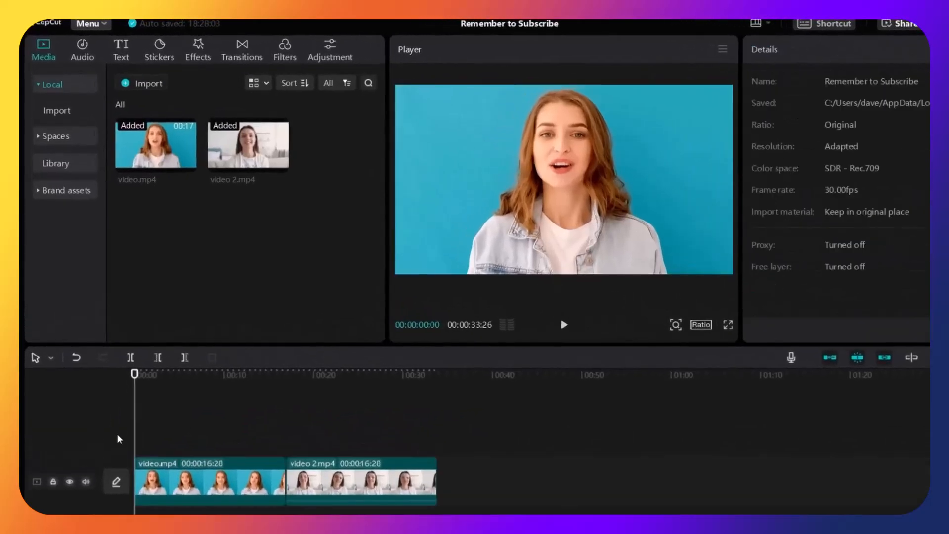
{"action": "left_click", "coordinate": [351, 493]}
{"action": "left_click_drag", "start_coordinate": [351, 478], "coordinate": [190, 428]}
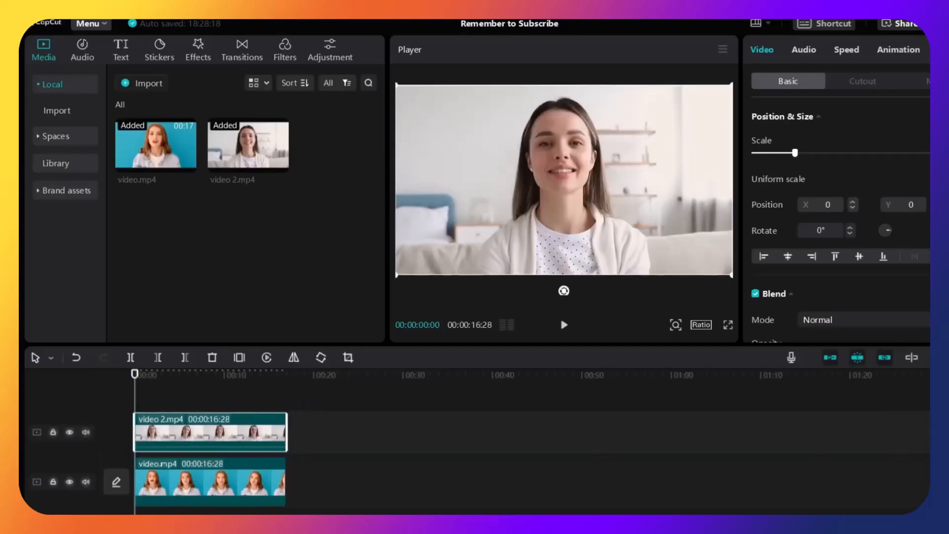
Fit the timeline to the stacked clips and play the first couple of seconds.
{"action": "key", "text": "shift+z"}
{"action": "left_click", "coordinate": [116, 406]}
{"action": "left_click", "coordinate": [564, 325]}
{"action": "key", "text": "space"}
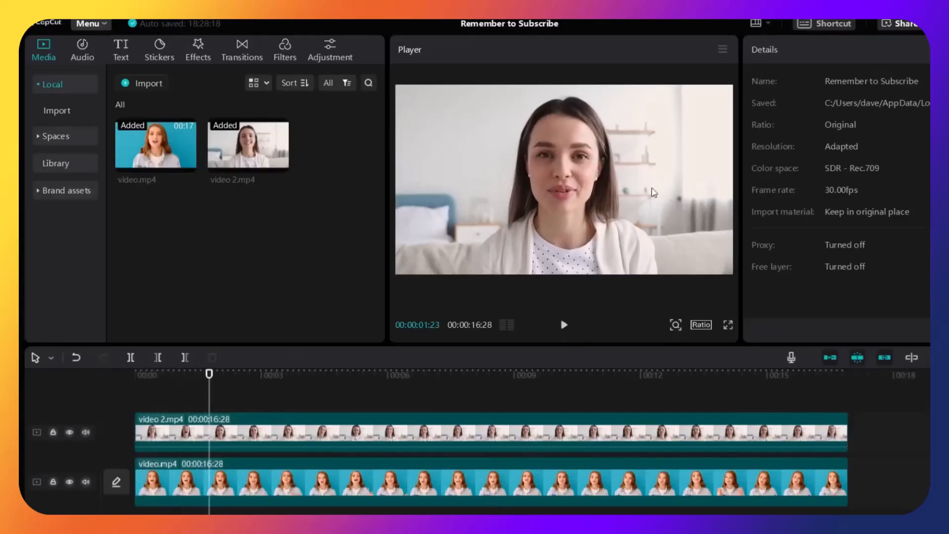
Shift the video 2.mp4 picture left to about X -831 and the video.mp4 picture right to about X 955.
{"action": "left_click", "coordinate": [595, 204]}
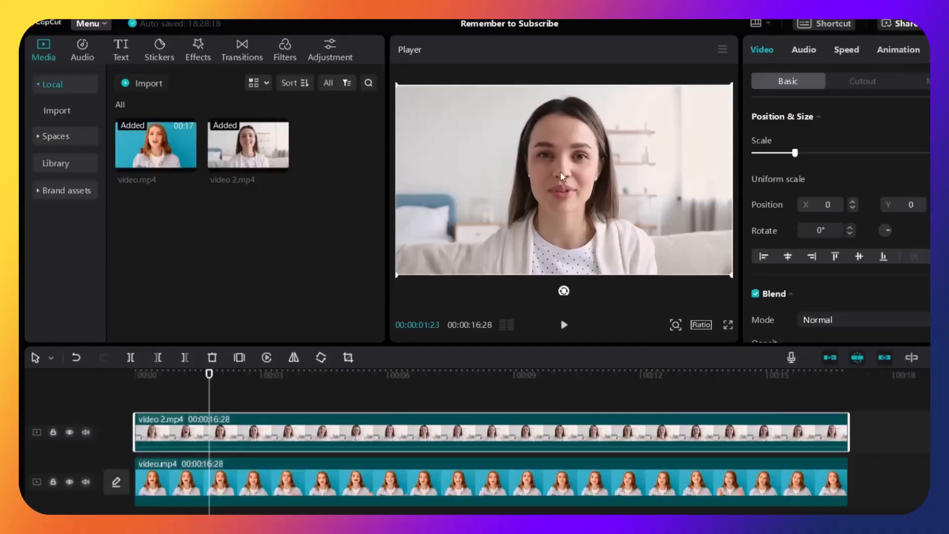
{"action": "left_click_drag", "start_coordinate": [575, 190], "coordinate": [502, 187]}
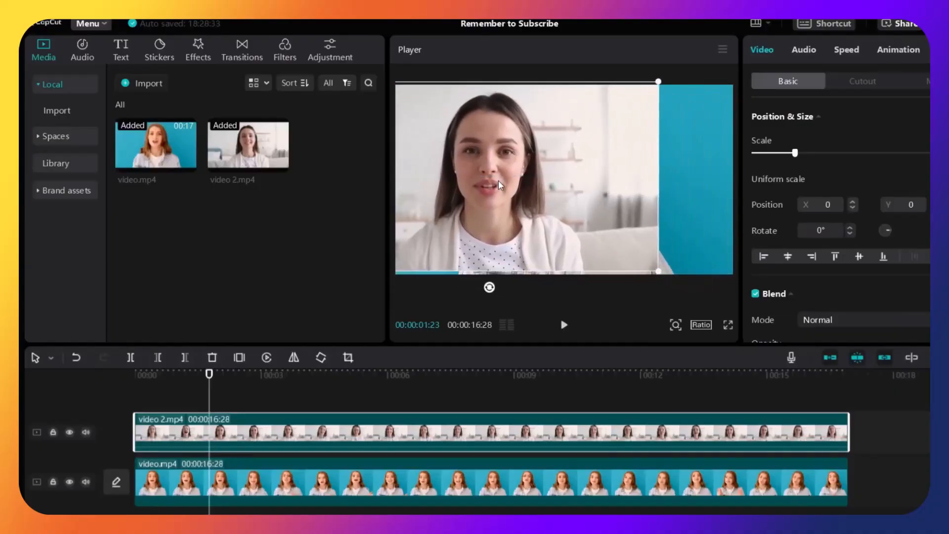
{"action": "left_click", "coordinate": [703, 191]}
{"action": "left_click_drag", "start_coordinate": [697, 205], "coordinate": [679, 163]}
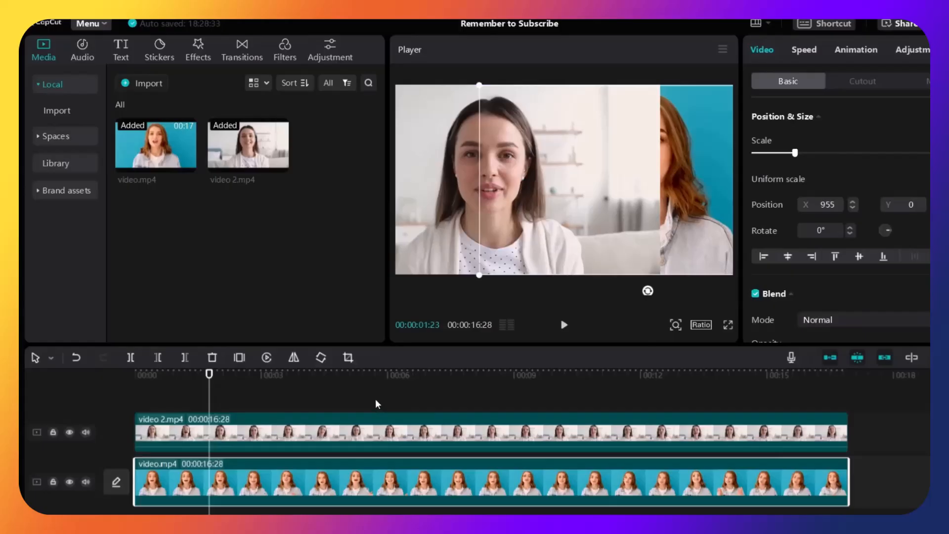
Apply a Split mask to video 2.mp4, rotated -90° with its dividing line at the frame's centre (X 416), and play the split screen.
{"action": "left_click", "coordinate": [188, 435]}
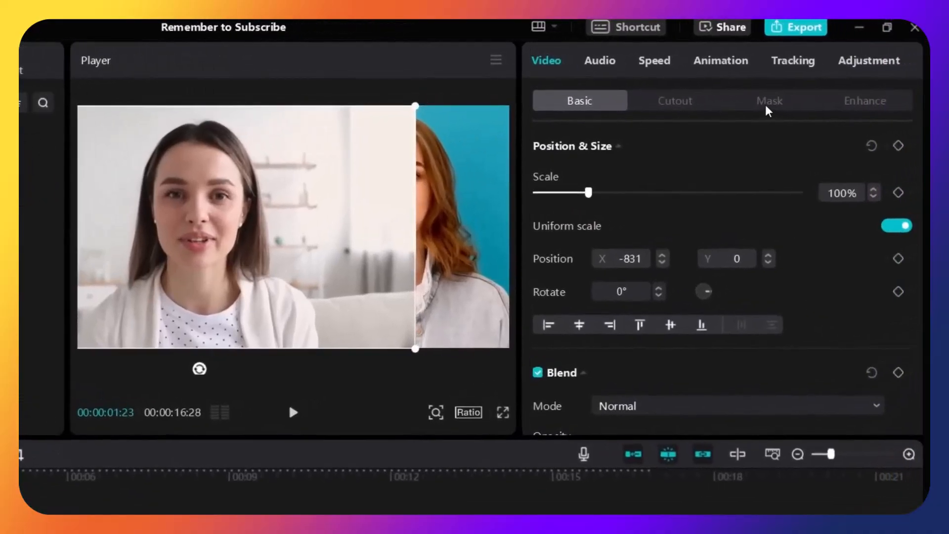
{"action": "left_click", "coordinate": [769, 102]}
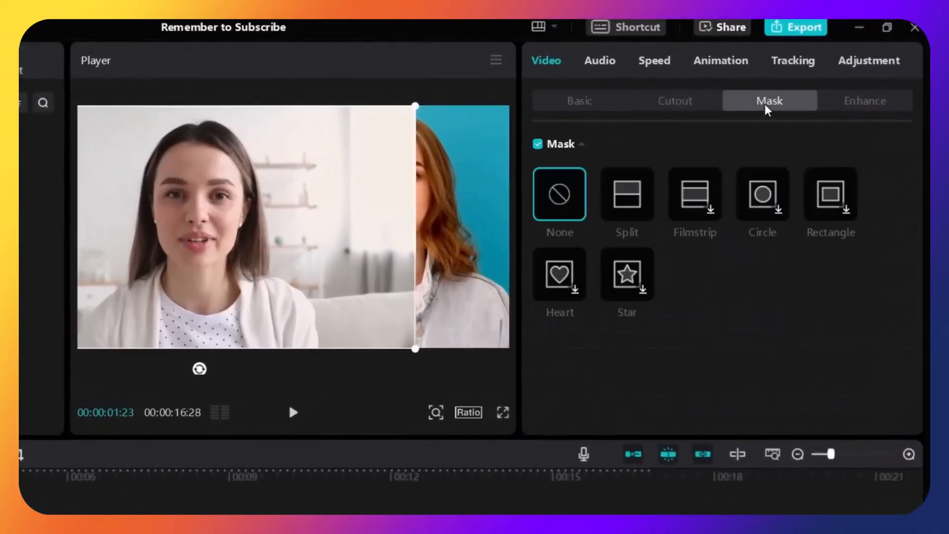
{"action": "left_click", "coordinate": [634, 210]}
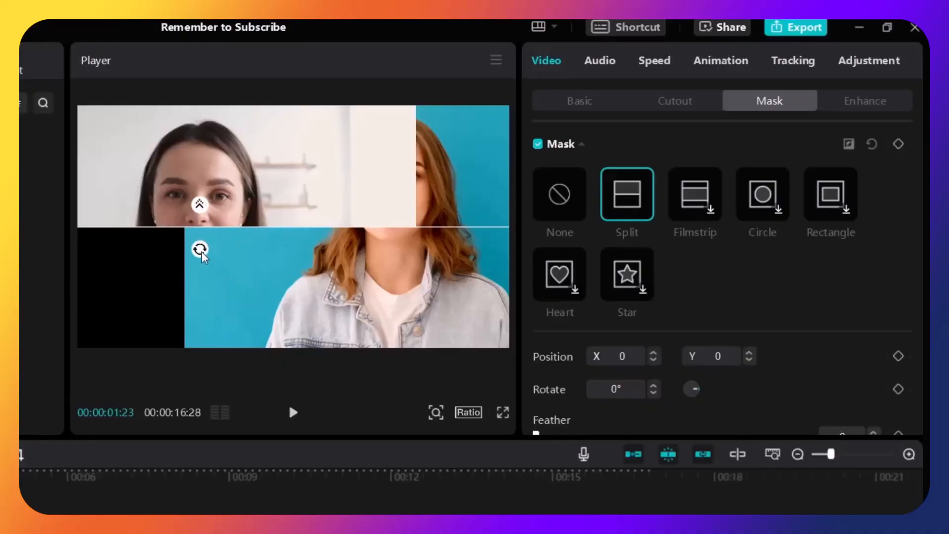
{"action": "left_click_drag", "start_coordinate": [200, 253], "coordinate": [206, 272]}
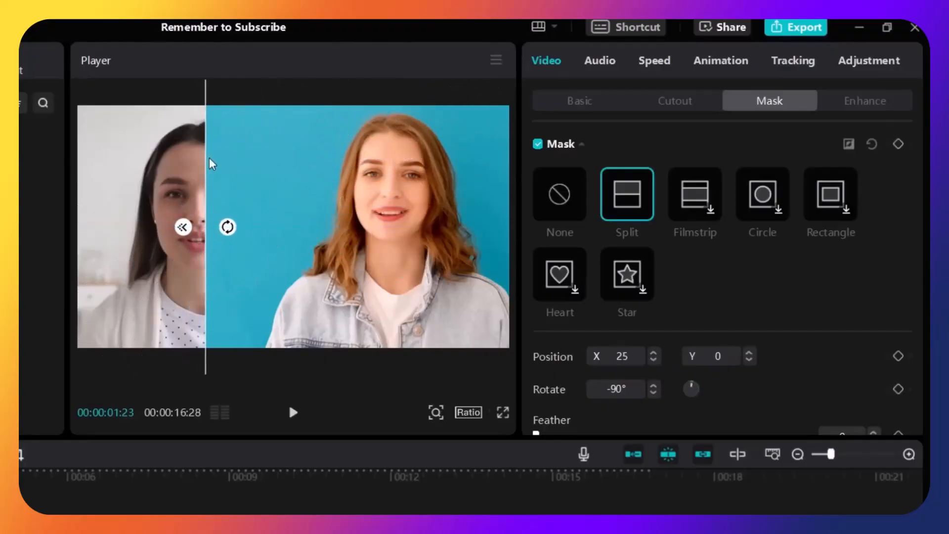
{"action": "left_click_drag", "start_coordinate": [208, 308], "coordinate": [294, 304]}
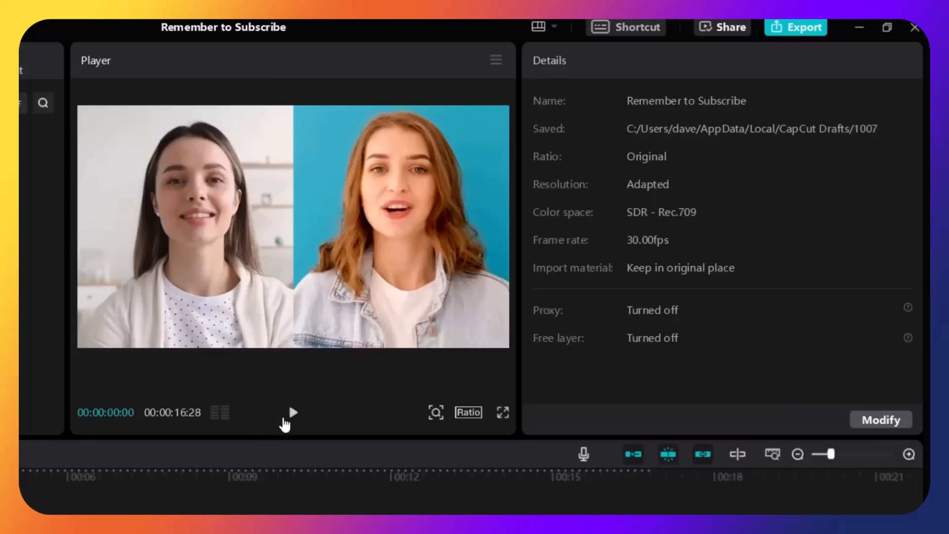
{"action": "left_click", "coordinate": [293, 413]}
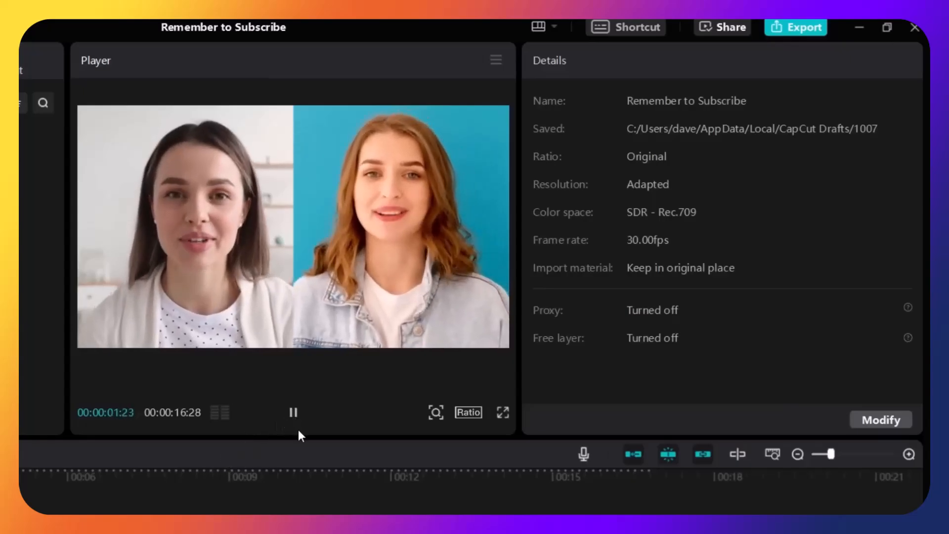
{"action": "left_click", "coordinate": [293, 413]}
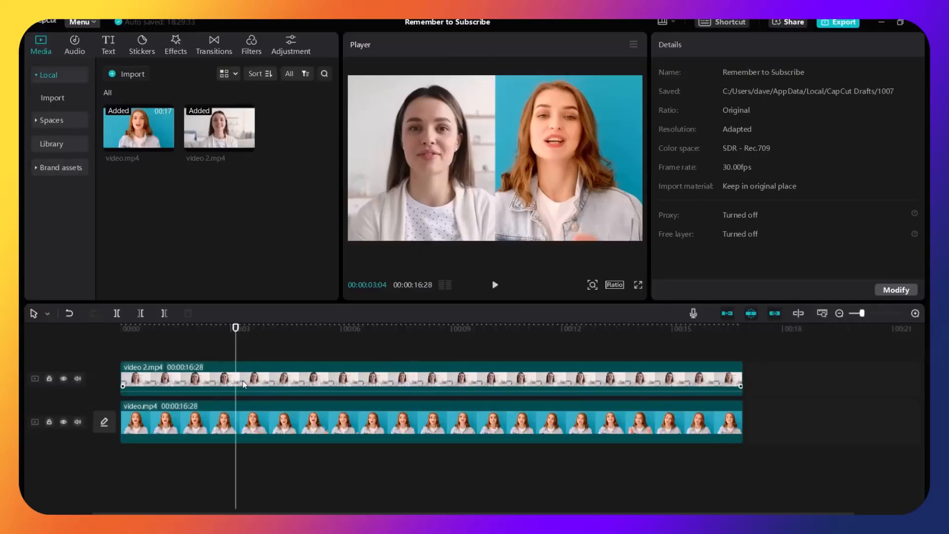
Nudge the video 2.mp4 picture slightly left and the video.mp4 picture slightly right within the split screen.
{"action": "left_click", "coordinate": [241, 380]}
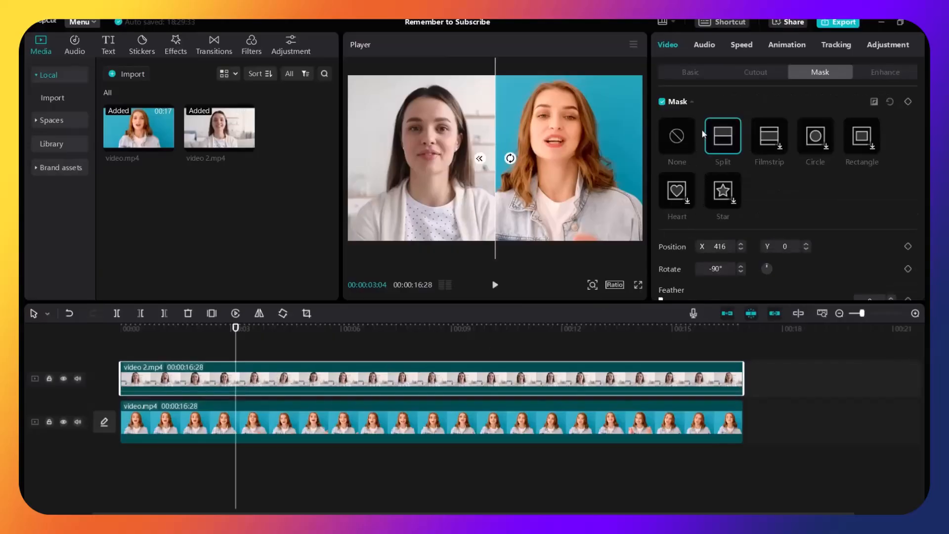
{"action": "left_click", "coordinate": [689, 74]}
{"action": "left_click", "coordinate": [432, 170]}
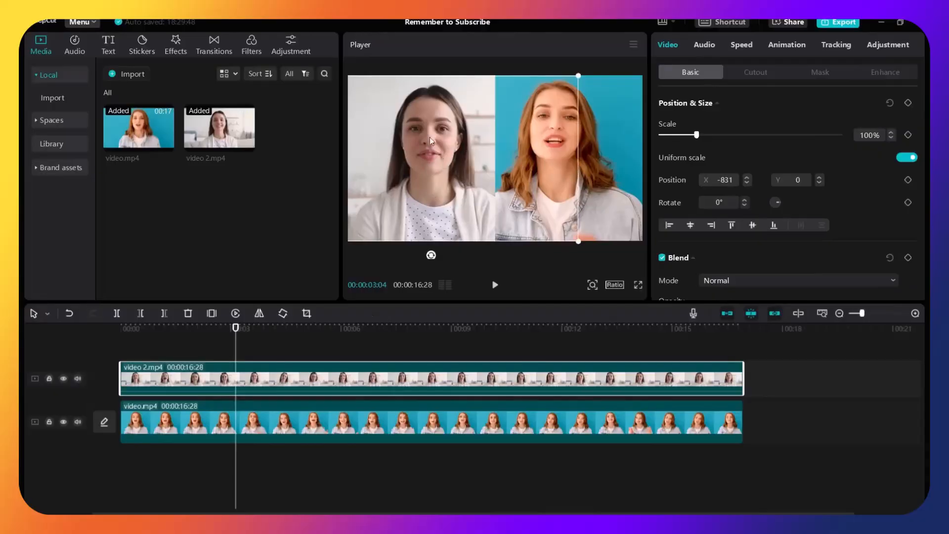
{"action": "mouse_move", "coordinate": [441, 153]}
{"action": "left_mouse_down"}
{"action": "mouse_move", "coordinate": [461, 150]}
{"action": "mouse_move", "coordinate": [440, 161]}
{"action": "mouse_move", "coordinate": [402, 159]}
{"action": "mouse_move", "coordinate": [425, 159]}
{"action": "left_mouse_up"}
{"action": "left_click", "coordinate": [246, 414]}
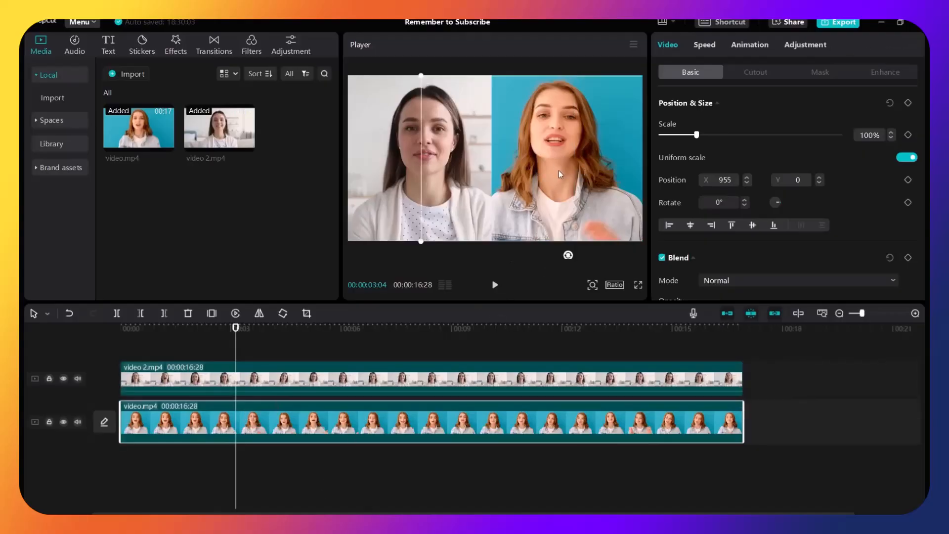
{"action": "left_click_drag", "start_coordinate": [580, 173], "coordinate": [590, 170]}
Recentre the split mask of video 2.mp4 at X 439, Y -22 and tilt its dividing line diagonally.
{"action": "left_click", "coordinate": [314, 378]}
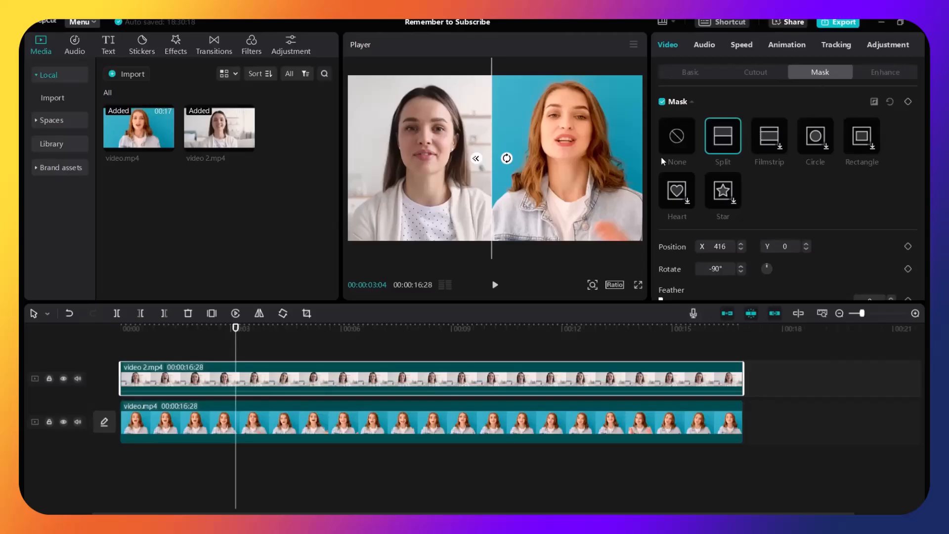
{"action": "mouse_move", "coordinate": [493, 129]}
{"action": "left_mouse_down"}
{"action": "mouse_move", "coordinate": [485, 131]}
{"action": "mouse_move", "coordinate": [503, 133]}
{"action": "mouse_move", "coordinate": [496, 129]}
{"action": "left_mouse_up"}
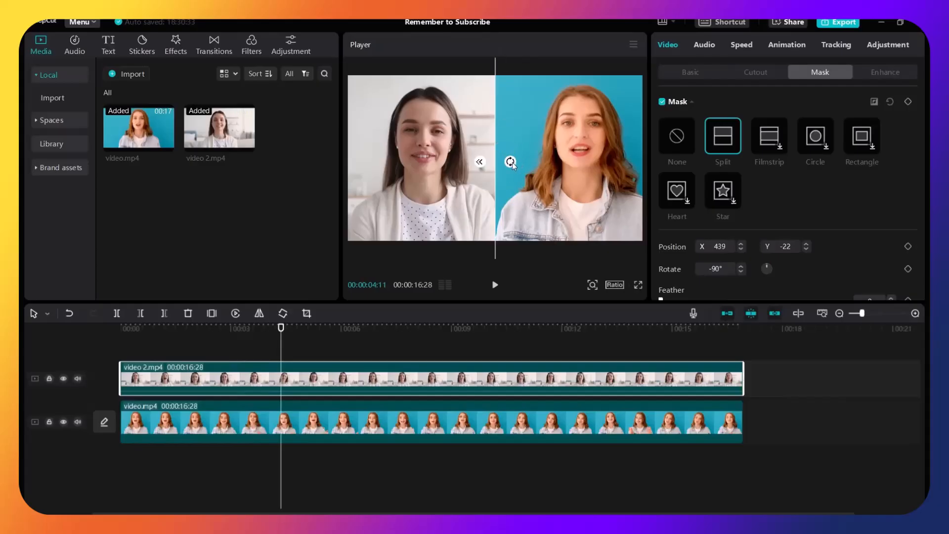
{"action": "left_click_drag", "start_coordinate": [511, 162], "coordinate": [512, 170]}
Play the diagonal split screen from about 00:03 and readjust the tilt of the split mask on video 2.mp4.
{"action": "left_click", "coordinate": [231, 349]}
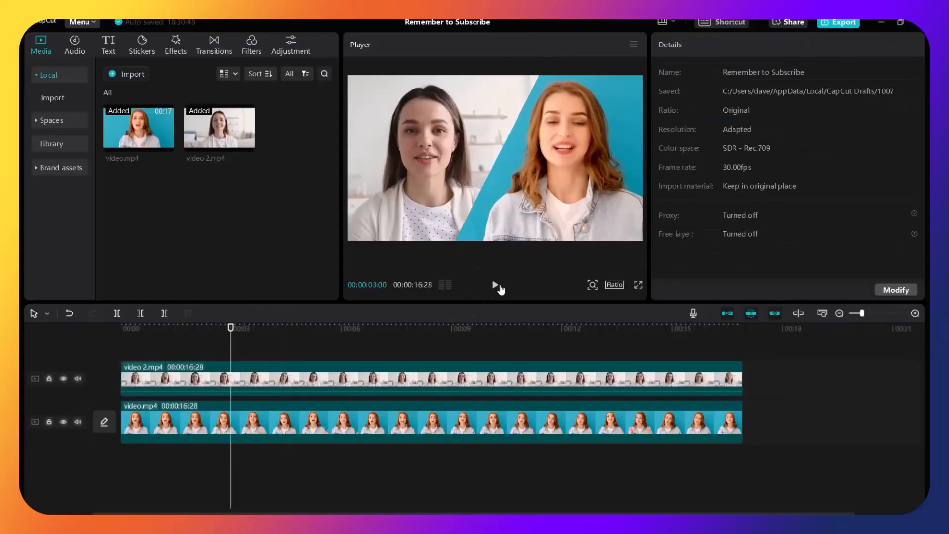
{"action": "left_click", "coordinate": [496, 285]}
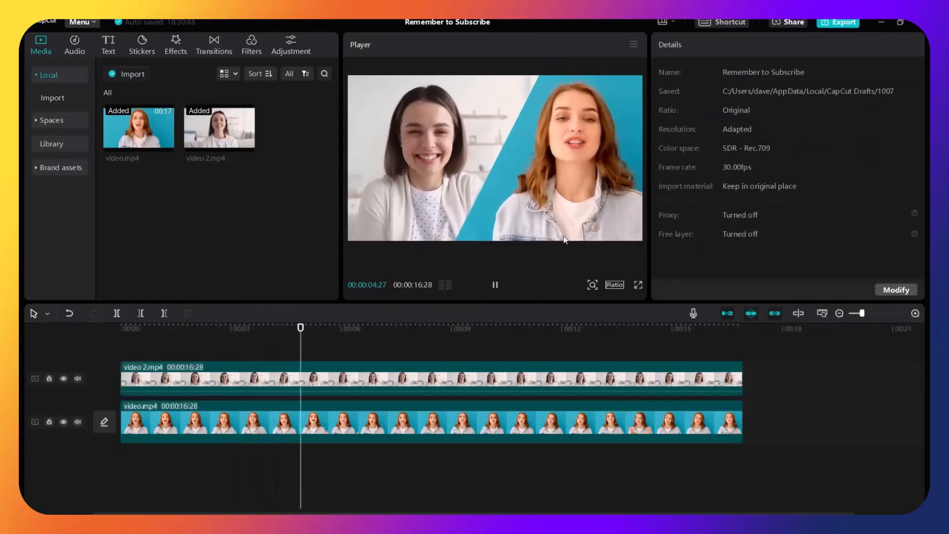
{"action": "left_click", "coordinate": [464, 379]}
{"action": "left_click", "coordinate": [495, 285]}
{"action": "left_click_drag", "start_coordinate": [509, 169], "coordinate": [509, 156]}
{"action": "left_click", "coordinate": [495, 285]}
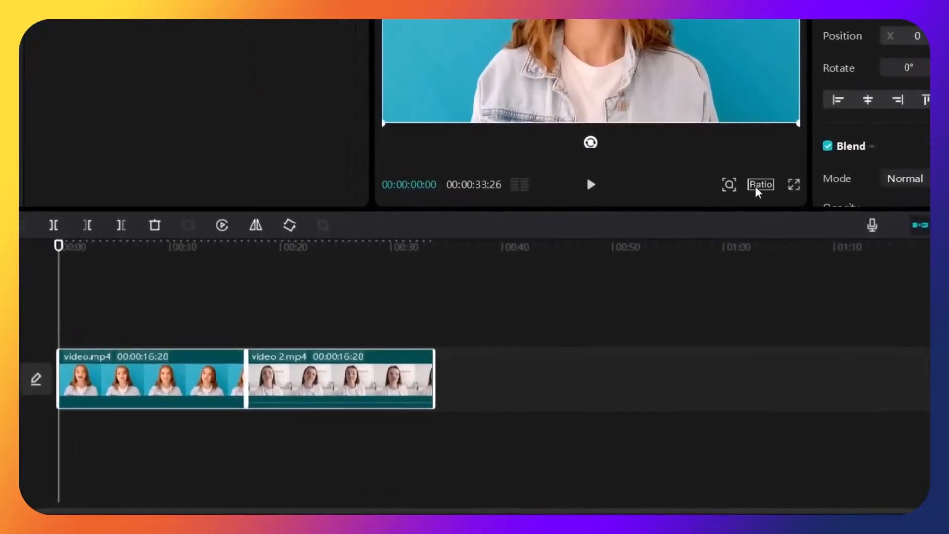
Set the project's aspect ratio to 9:16 and stack video 2.mp4 on a track above video.mp4.
{"action": "left_click", "coordinate": [613, 283]}
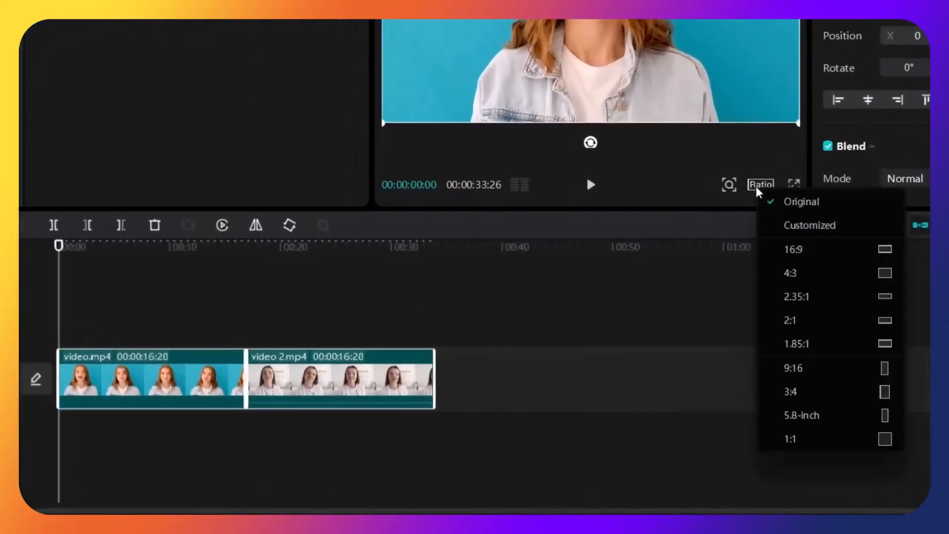
{"action": "left_click", "coordinate": [793, 376]}
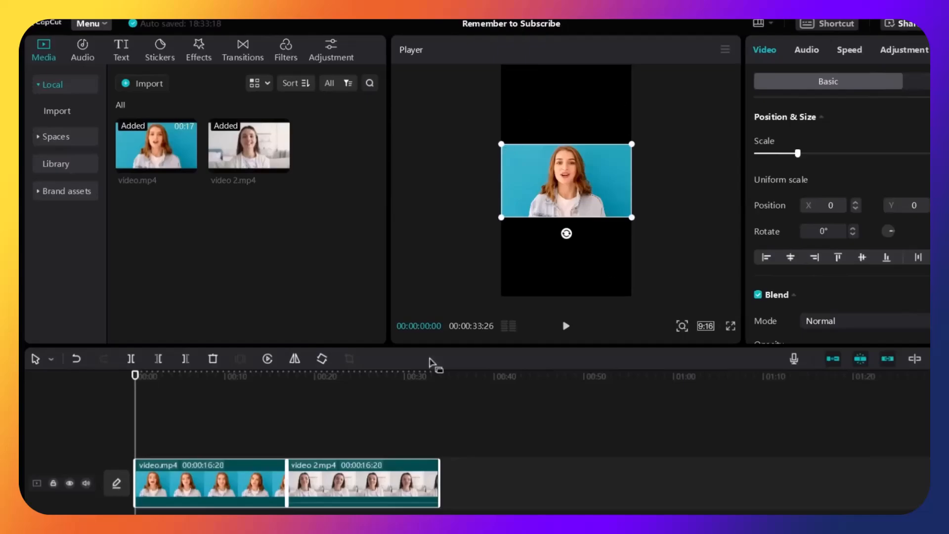
{"action": "left_click", "coordinate": [159, 420]}
{"action": "left_click_drag", "start_coordinate": [325, 489], "coordinate": [197, 440]}
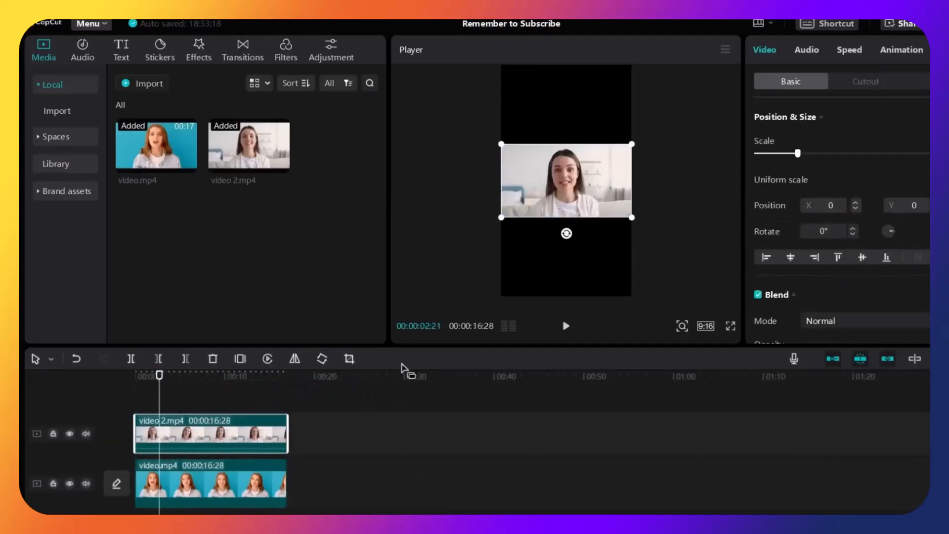
Move the video 2.mp4 picture straight up into the upper half of the vertical frame.
{"action": "left_click", "coordinate": [214, 393]}
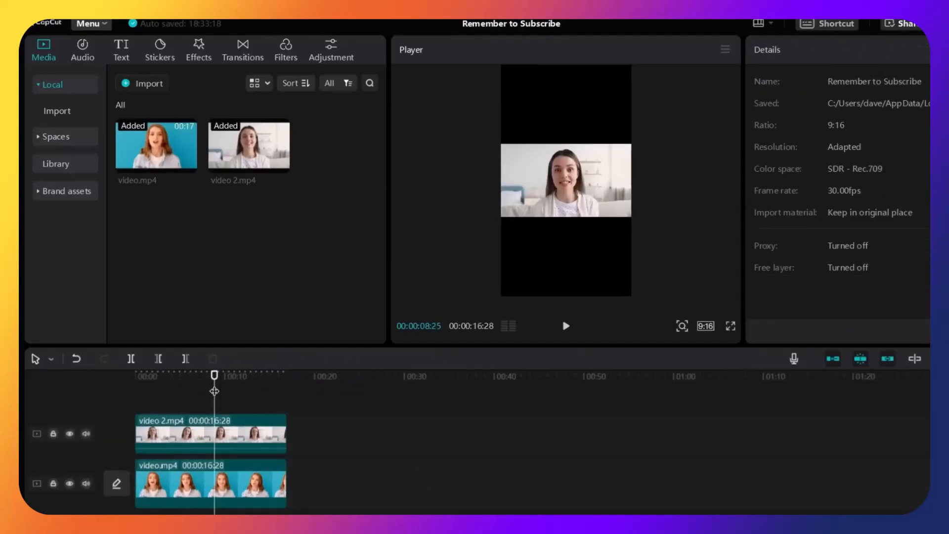
{"action": "left_click", "coordinate": [538, 206]}
{"action": "left_click_drag", "start_coordinate": [569, 185], "coordinate": [567, 124]}
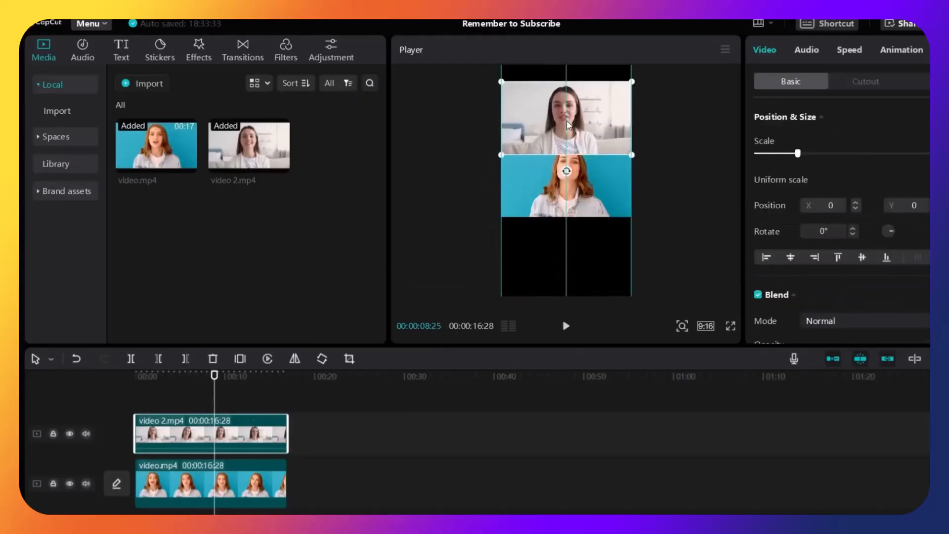
Move the video.mp4 picture straight down and reposition video 2.mp4 at Y 515 so the two pictures meet edge to edge.
{"action": "left_click_drag", "start_coordinate": [588, 202], "coordinate": [589, 235]}
{"action": "left_click", "coordinate": [594, 155]}
{"action": "left_click_drag", "start_coordinate": [593, 155], "coordinate": [554, 179]}
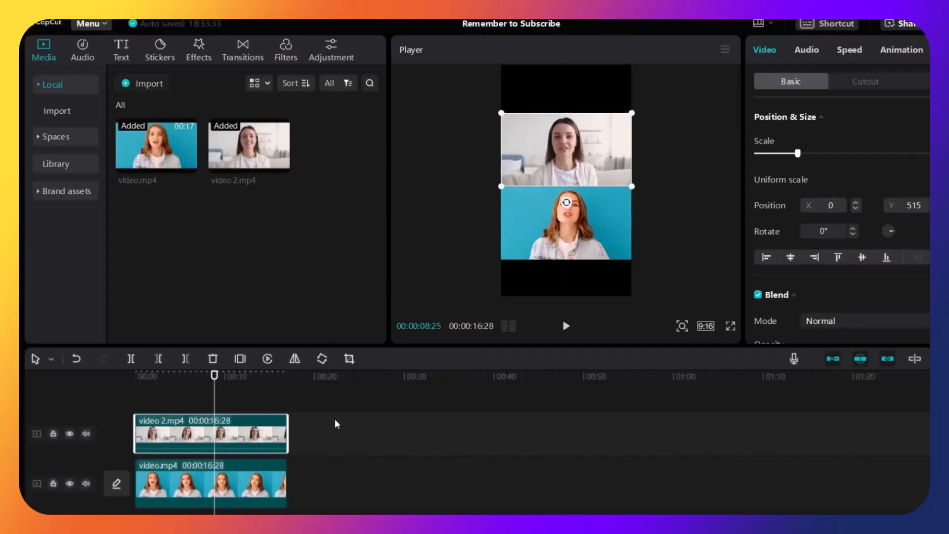
Select video 2.mp4 and video.mp4 together and shift the stacked pair slightly upward in the vertical frame.
{"action": "left_click_drag", "start_coordinate": [347, 426], "coordinate": [227, 495]}
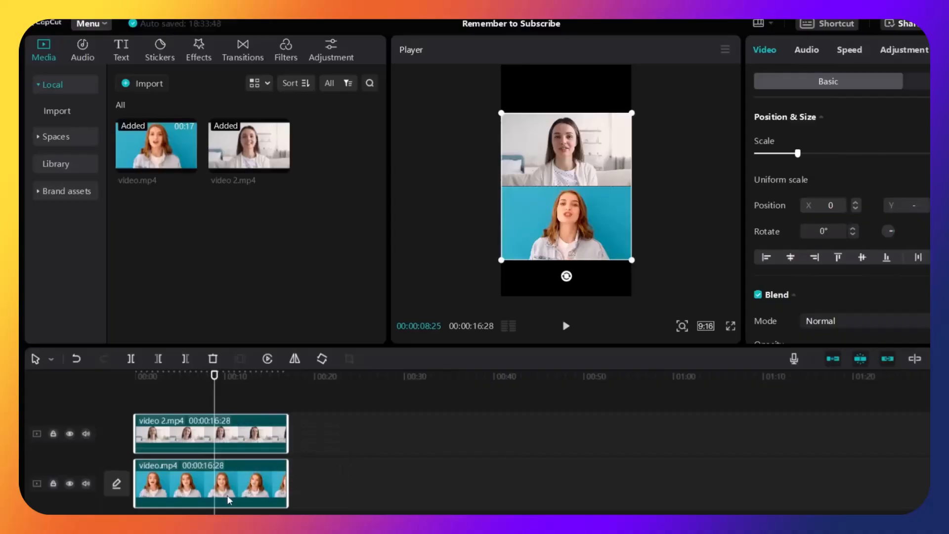
{"action": "left_click", "coordinate": [340, 429]}
{"action": "left_click_drag", "start_coordinate": [355, 420], "coordinate": [279, 494]}
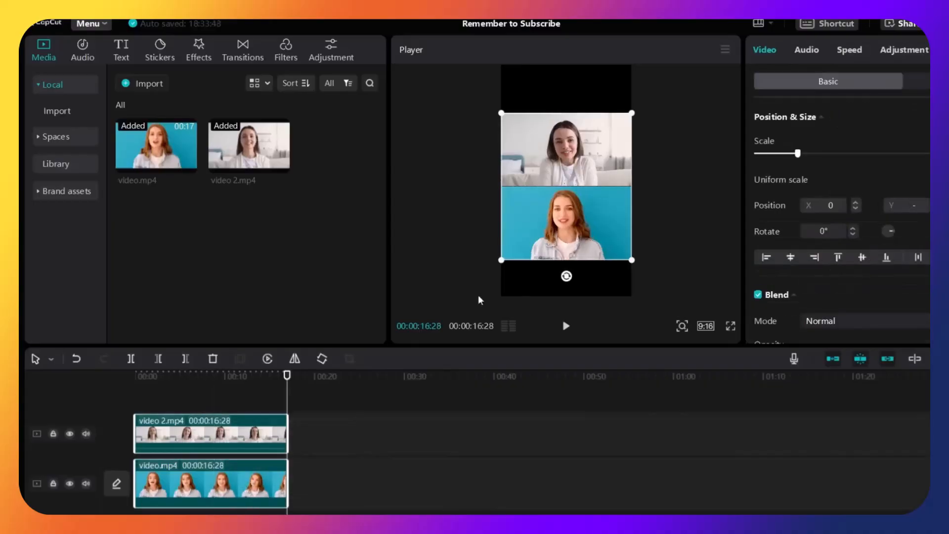
{"action": "left_click_drag", "start_coordinate": [567, 239], "coordinate": [590, 235]}
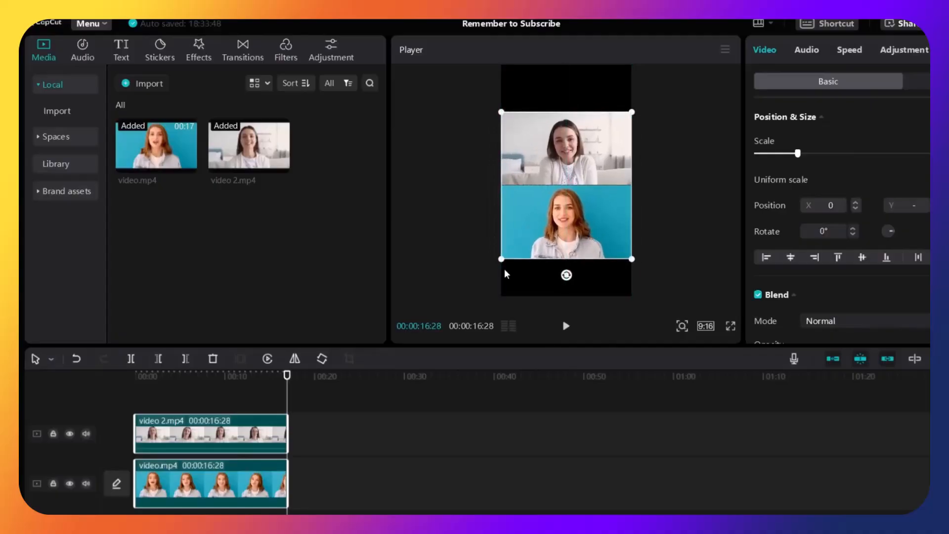
Enlarge the two stacked pictures together until they fill the 9:16 frame, and play the split screen from the start.
{"action": "left_click_drag", "start_coordinate": [500, 261], "coordinate": [433, 302]}
{"action": "left_click_drag", "start_coordinate": [525, 251], "coordinate": [527, 241]}
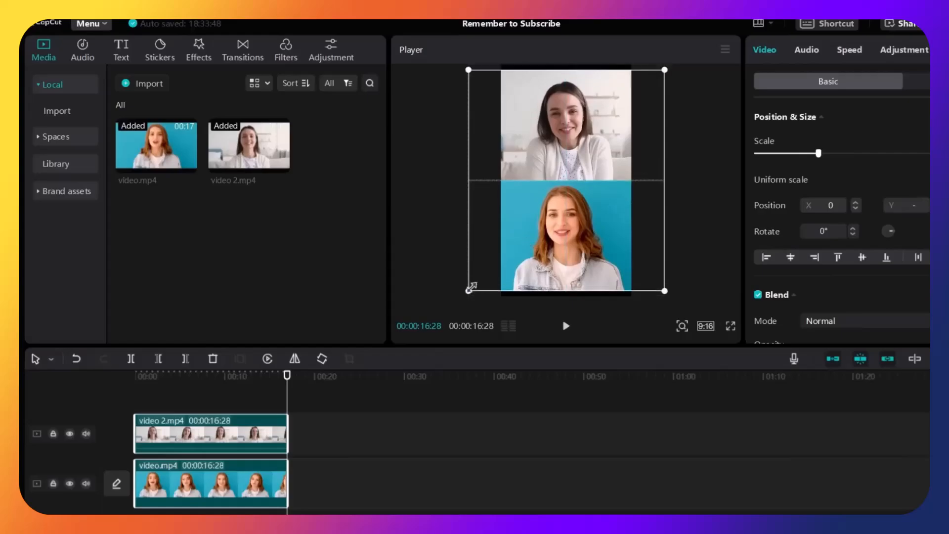
{"action": "left_click_drag", "start_coordinate": [466, 291], "coordinate": [460, 297]}
{"action": "left_click", "coordinate": [429, 255]}
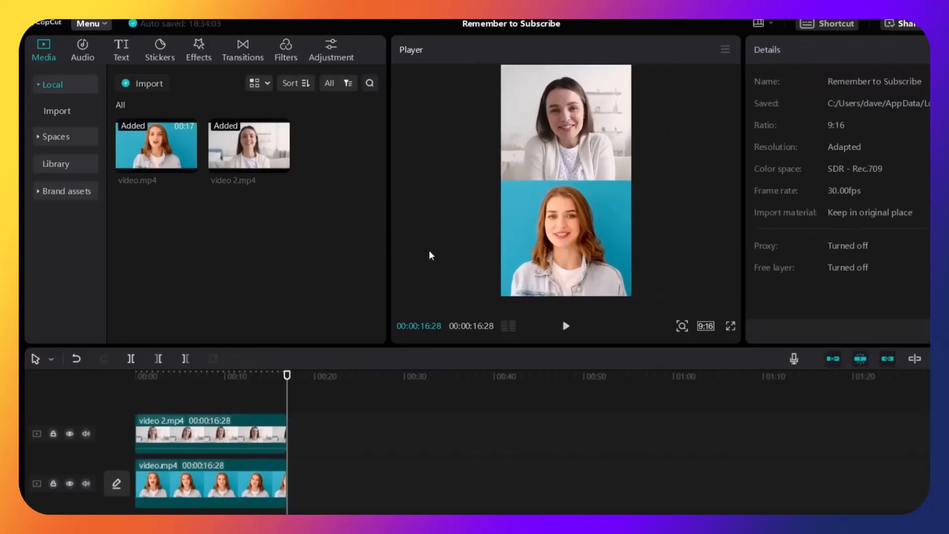
{"action": "key", "text": "Home"}
{"action": "left_click", "coordinate": [565, 328]}
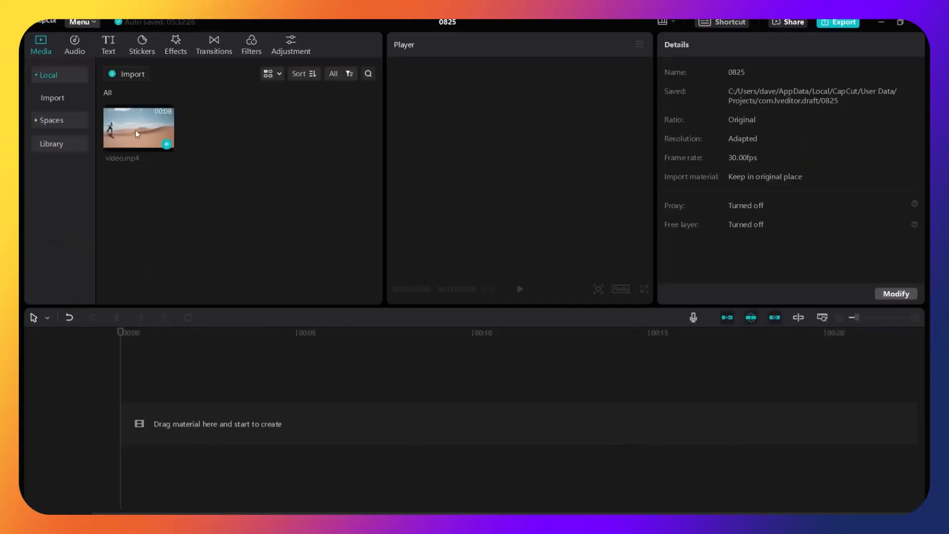
In project 0825, place the desert clip video.mp4 at the start of the empty timeline and select it.
{"action": "left_click_drag", "start_coordinate": [136, 130], "coordinate": [128, 416]}
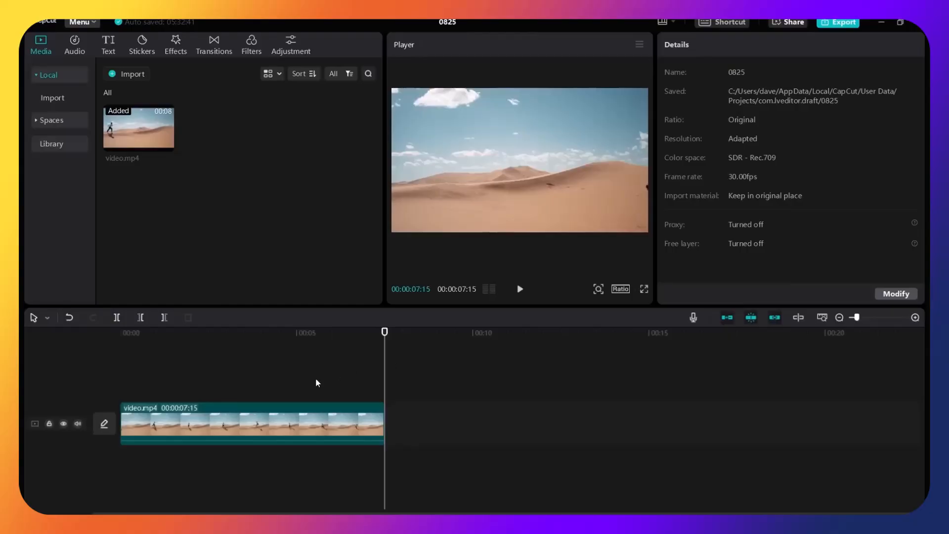
{"action": "left_click", "coordinate": [292, 429]}
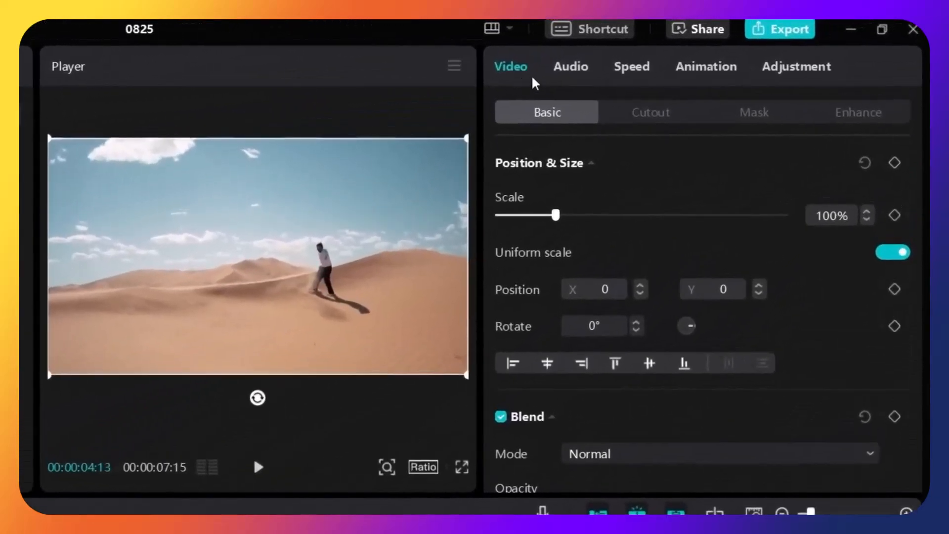
Set the desert clip's normal playback speed to 2.0x and play the sped-up clip.
{"action": "left_click", "coordinate": [563, 67]}
{"action": "left_click", "coordinate": [645, 68]}
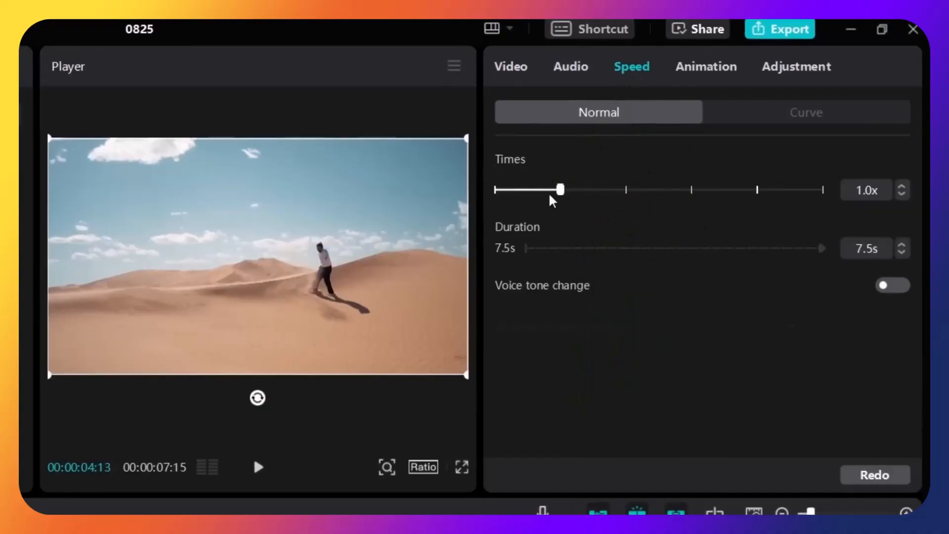
{"action": "left_click_drag", "start_coordinate": [561, 193], "coordinate": [628, 195]}
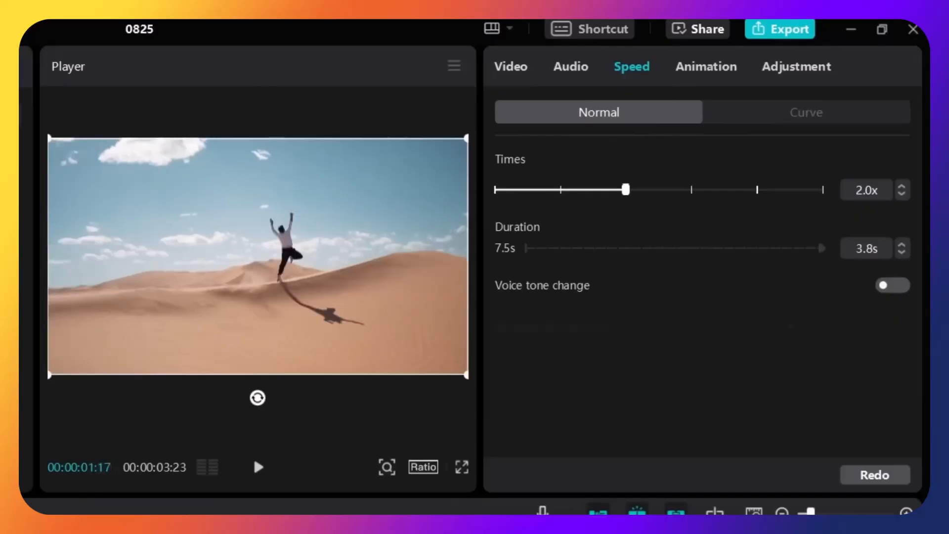
{"action": "left_click", "coordinate": [259, 468]}
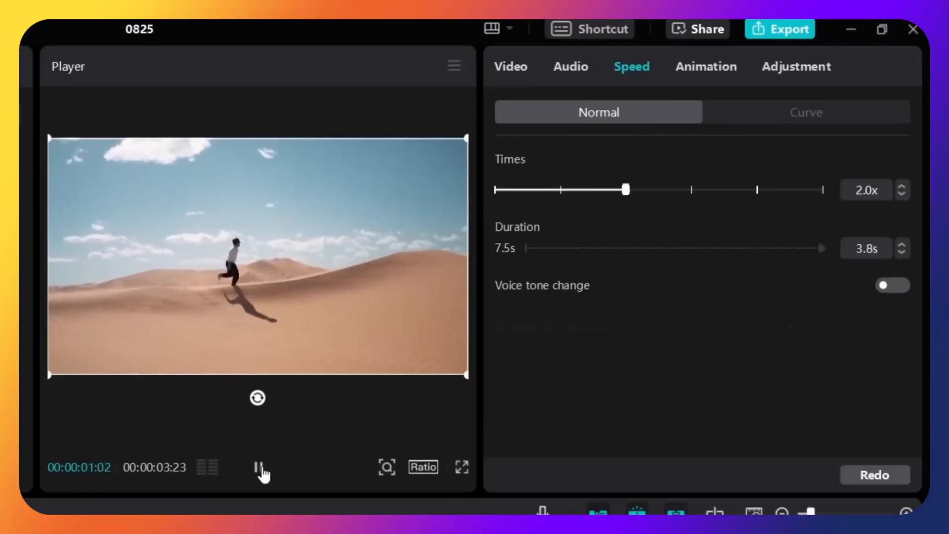
Lower the clip's speed to 1.0x and further to 0.5x, and preview the slowed playback.
{"action": "left_click", "coordinate": [259, 468]}
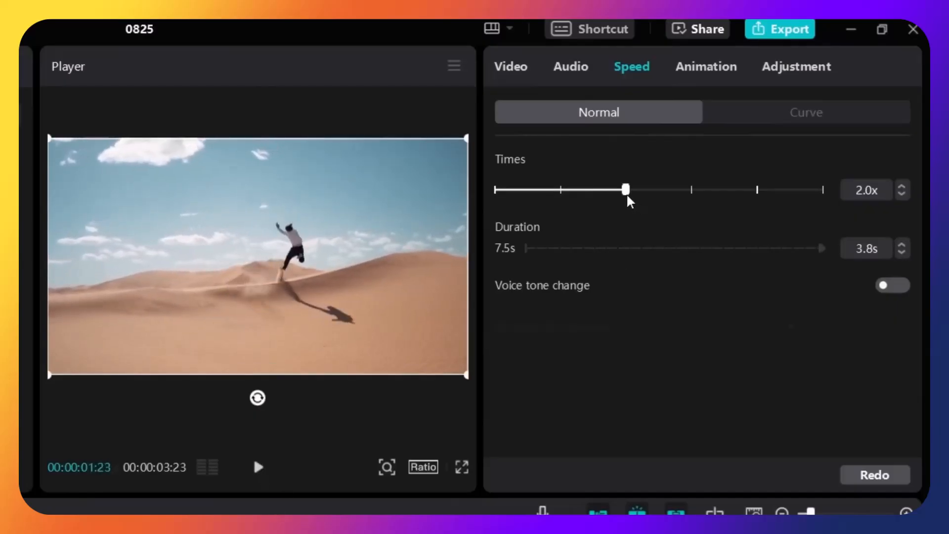
{"action": "left_click_drag", "start_coordinate": [627, 194], "coordinate": [563, 194]}
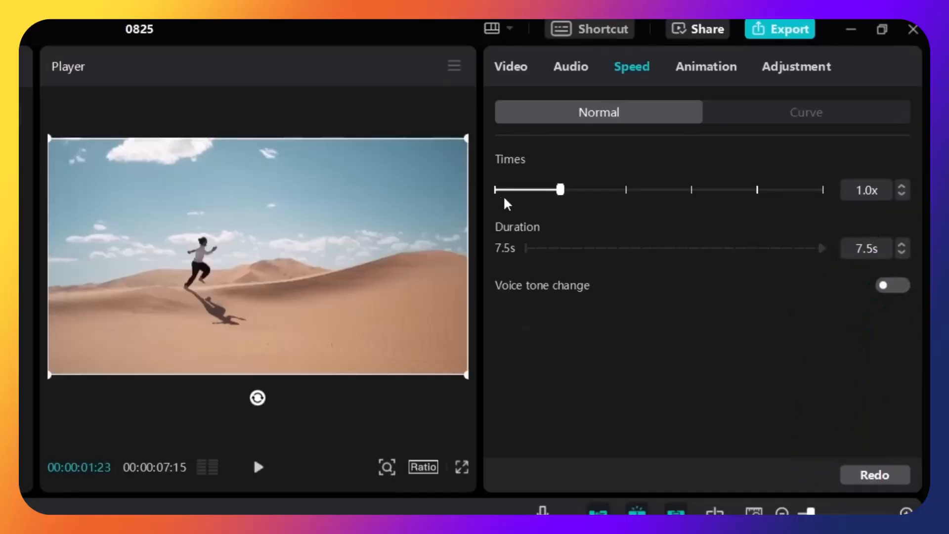
{"action": "left_click_drag", "start_coordinate": [560, 194], "coordinate": [524, 192]}
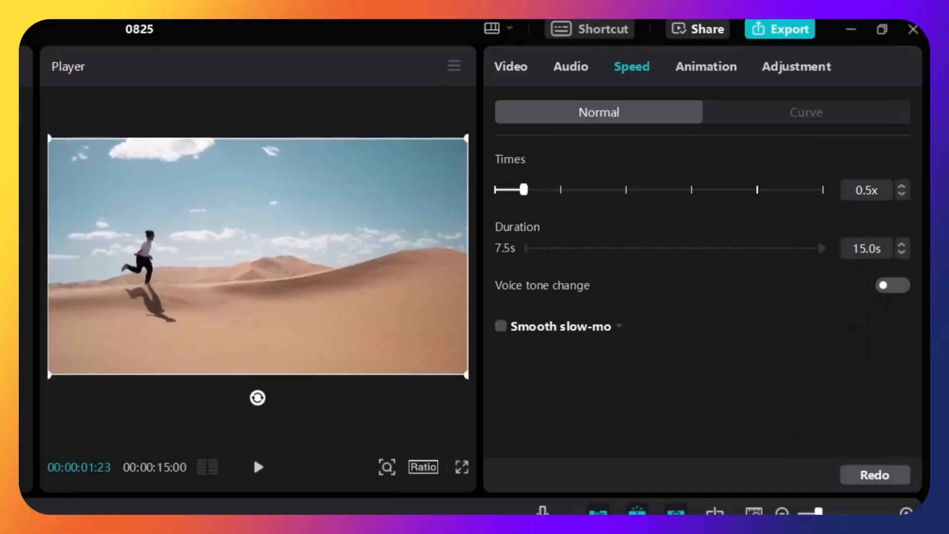
{"action": "left_click", "coordinate": [257, 472]}
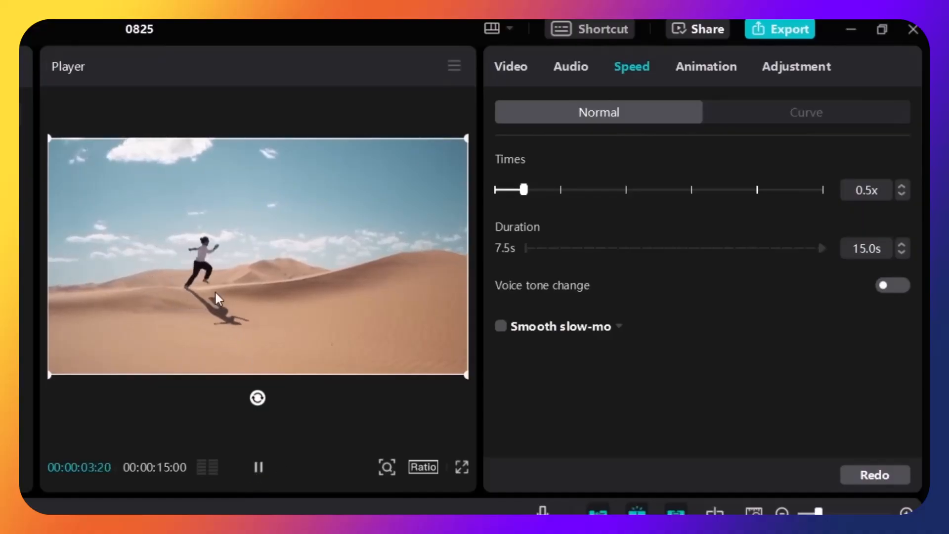
{"action": "left_click", "coordinate": [271, 467]}
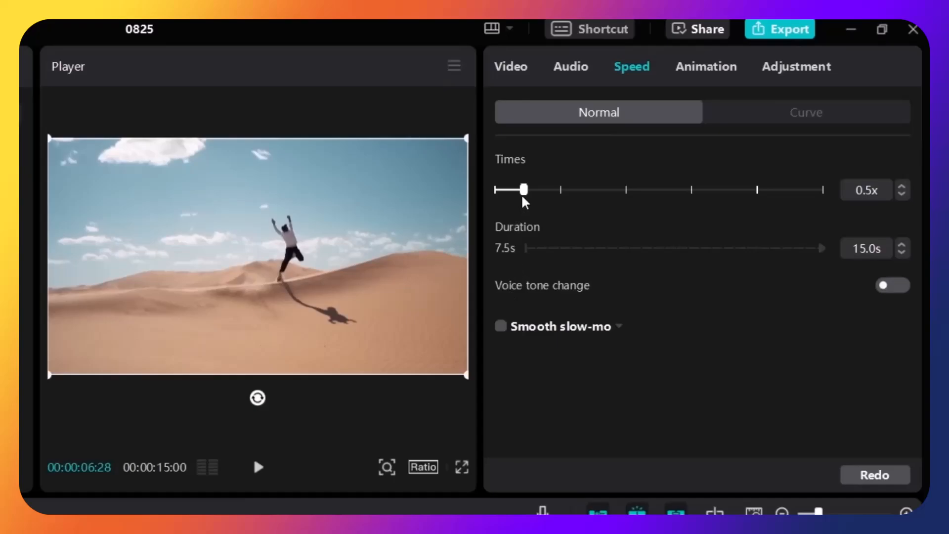
Slow the clip down to 0.1x speed and preview the playback.
{"action": "left_click_drag", "start_coordinate": [525, 193], "coordinate": [496, 193]}
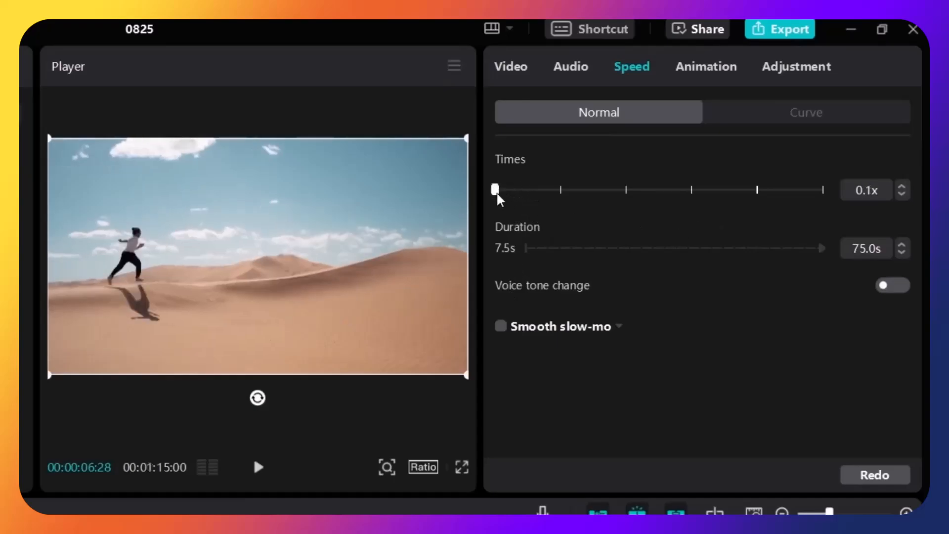
{"action": "left_click", "coordinate": [255, 468]}
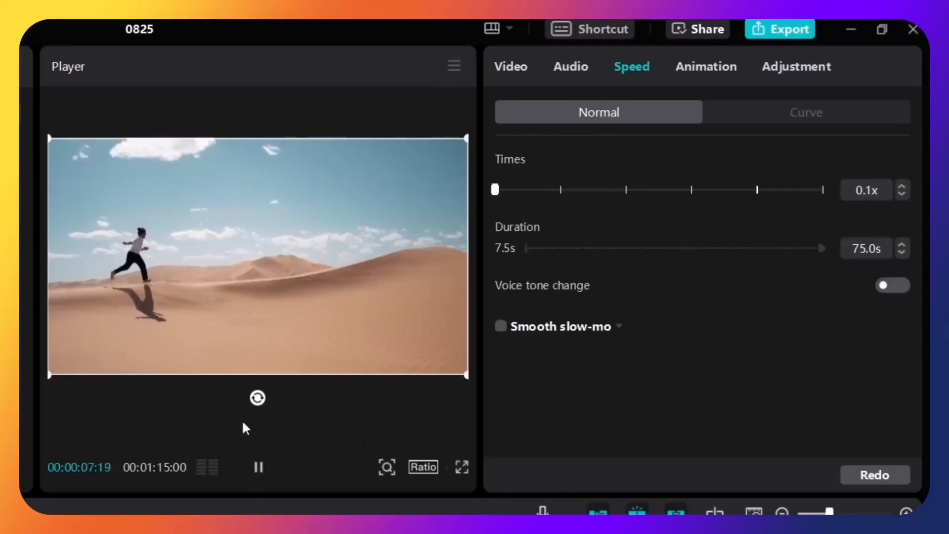
{"action": "left_click", "coordinate": [259, 473]}
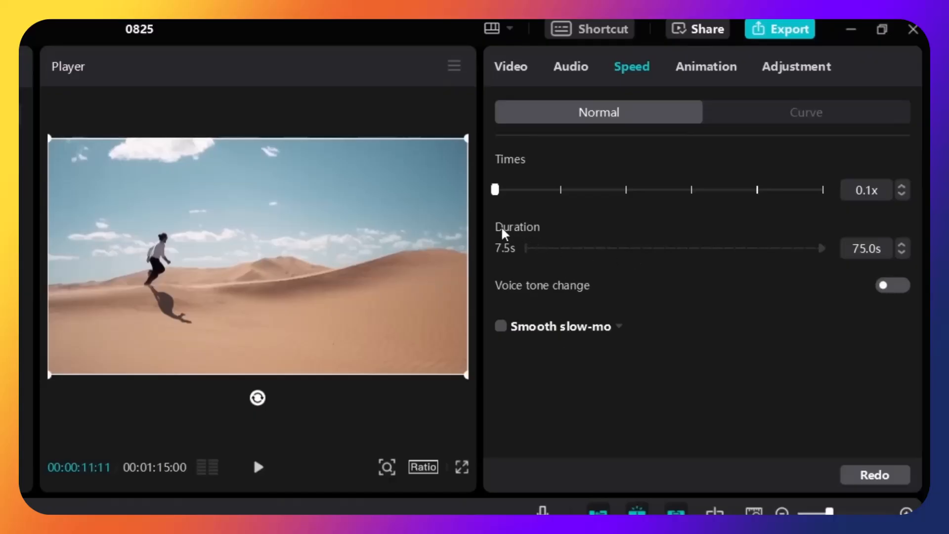
Restore the clip's speed to 1.0x and play it from the start.
{"action": "left_click", "coordinate": [565, 192]}
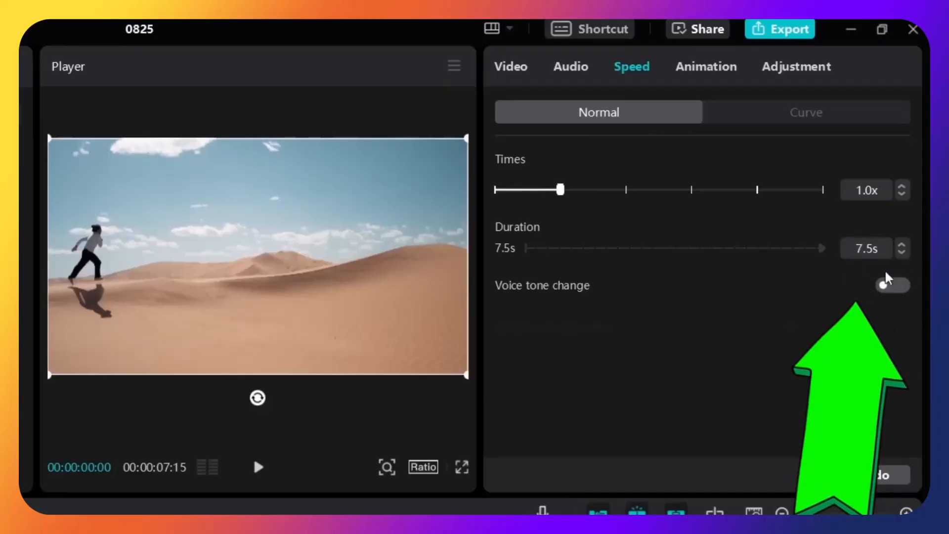
{"action": "left_click", "coordinate": [258, 467]}
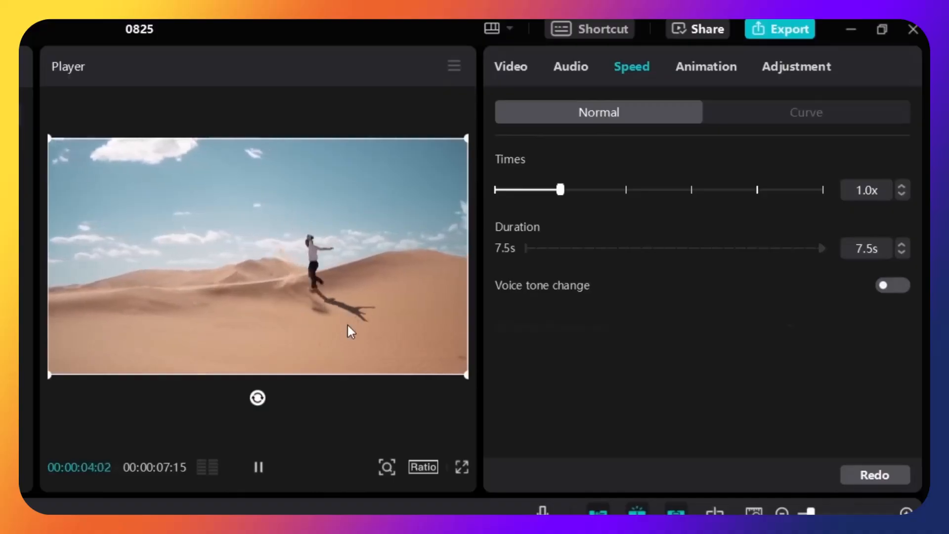
{"action": "left_click", "coordinate": [259, 469]}
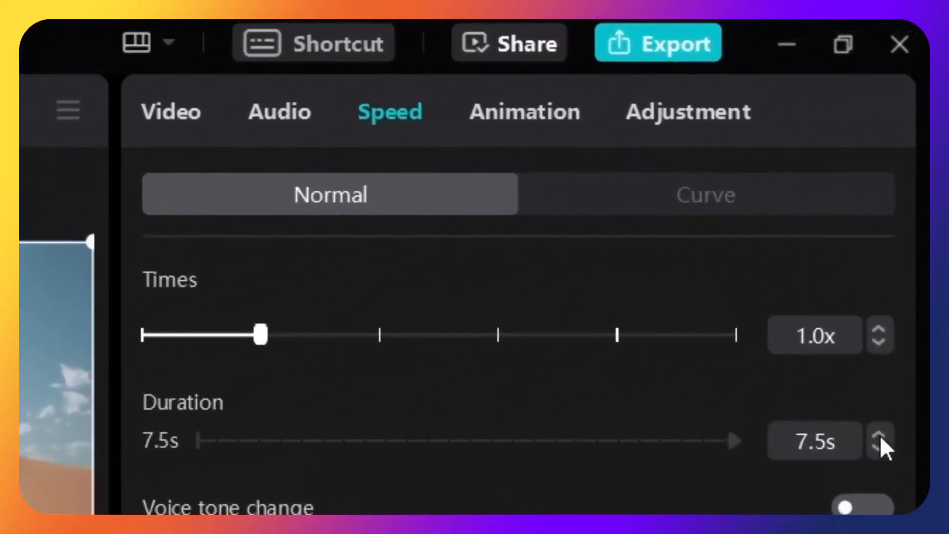
Raise the clip's duration in small increments to 8.8 s.
{"action": "left_click", "coordinate": [896, 285]}
{"action": "left_click", "coordinate": [897, 286]}
{"action": "left_click", "coordinate": [897, 286]}
{"action": "left_click", "coordinate": [897, 286]}
{"action": "left_click", "coordinate": [897, 285]}
{"action": "left_click", "coordinate": [880, 436]}
{"action": "left_click", "coordinate": [880, 437]}
{"action": "left_click", "coordinate": [880, 436]}
{"action": "left_click", "coordinate": [880, 436]}
{"action": "left_click", "coordinate": [880, 436]}
{"action": "left_click", "coordinate": [880, 436]}
{"action": "double_click", "coordinate": [880, 436]}
Set the clip's duration to 20 s.
{"action": "double_click", "coordinate": [802, 441]}
{"action": "double_click", "coordinate": [821, 445]}
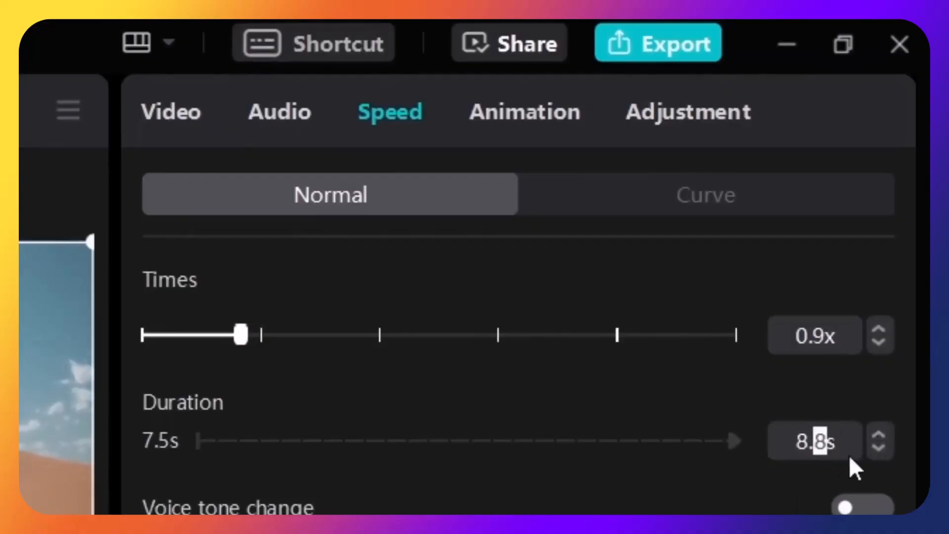
{"action": "triple_click", "coordinate": [820, 455]}
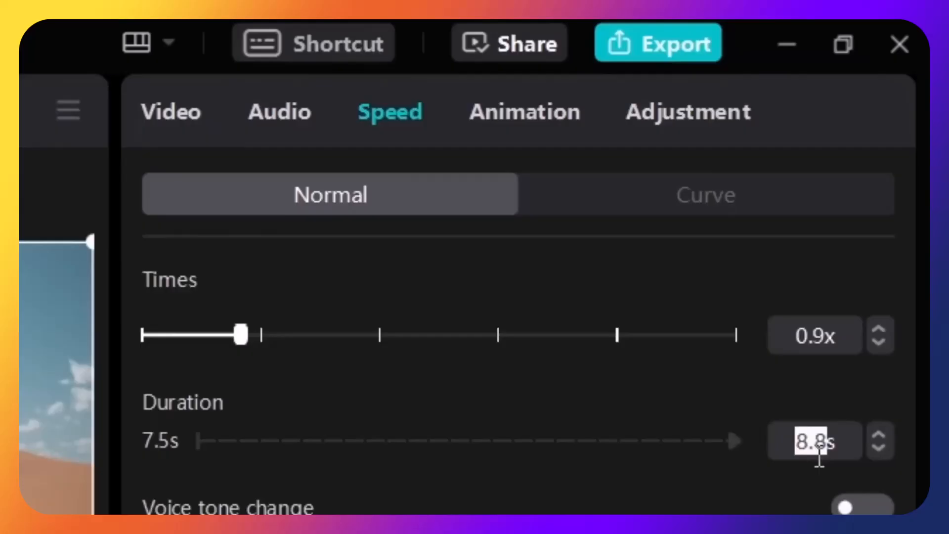
{"action": "type", "text": "20"}
{"action": "key", "text": "Return"}
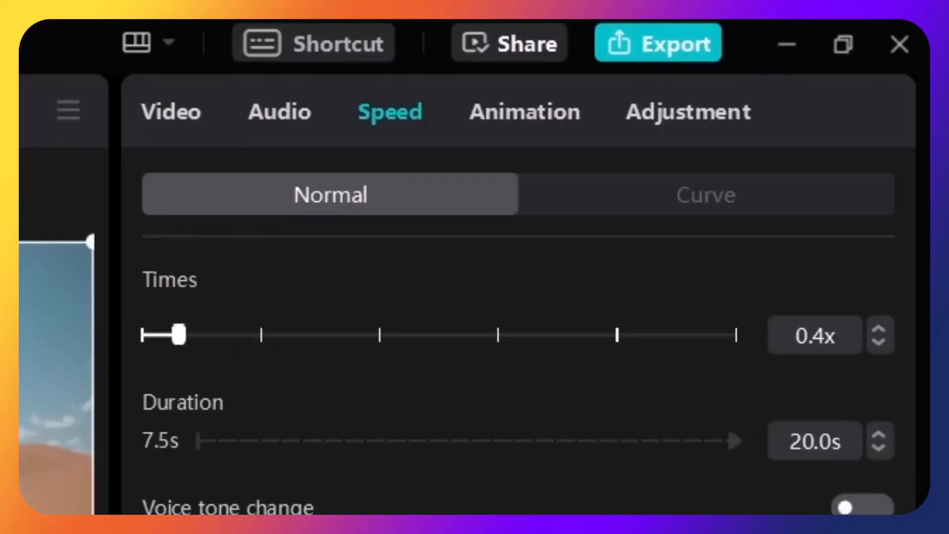
Preview the clip at 0.5x speed through the jump and landing, with the clip selected.
{"action": "left_click", "coordinate": [258, 469]}
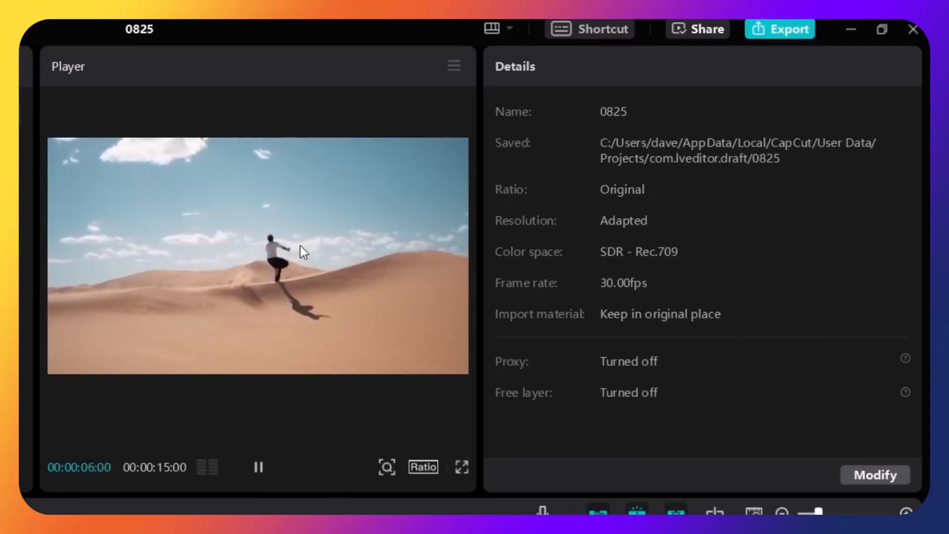
{"action": "left_click", "coordinate": [302, 524]}
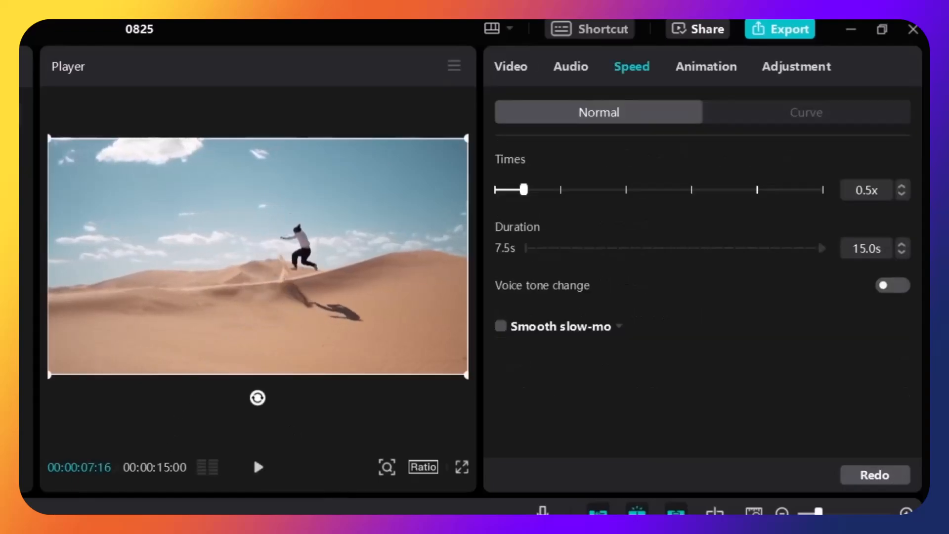
{"action": "key", "text": "space"}
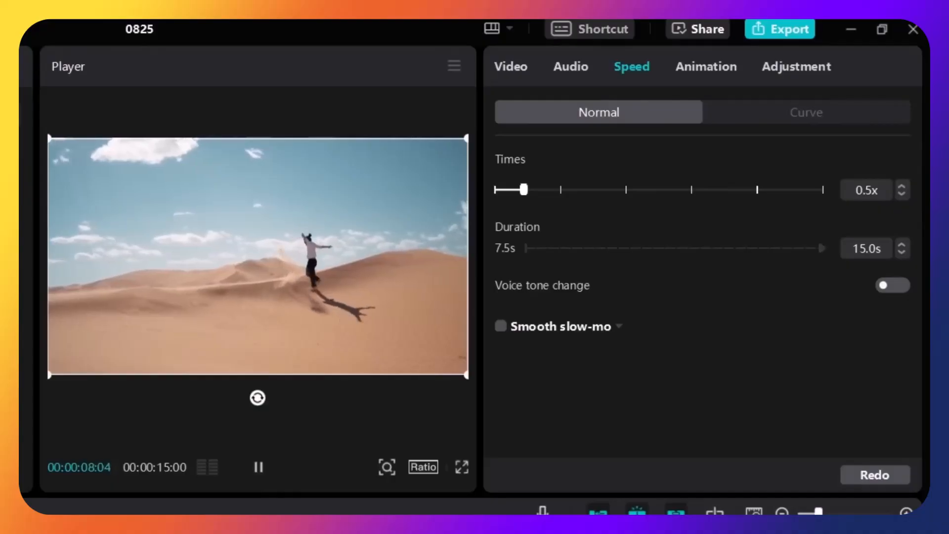
{"action": "key", "text": "space"}
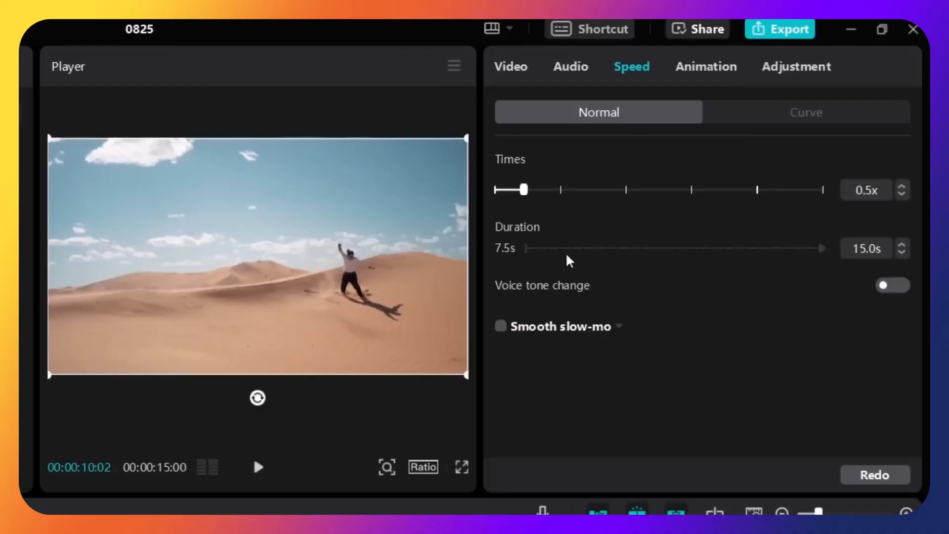
Reset the clip's speed to 1.0x and apply the Customized speed curve, bringing its graph into view.
{"action": "left_click_drag", "start_coordinate": [525, 192], "coordinate": [561, 194]}
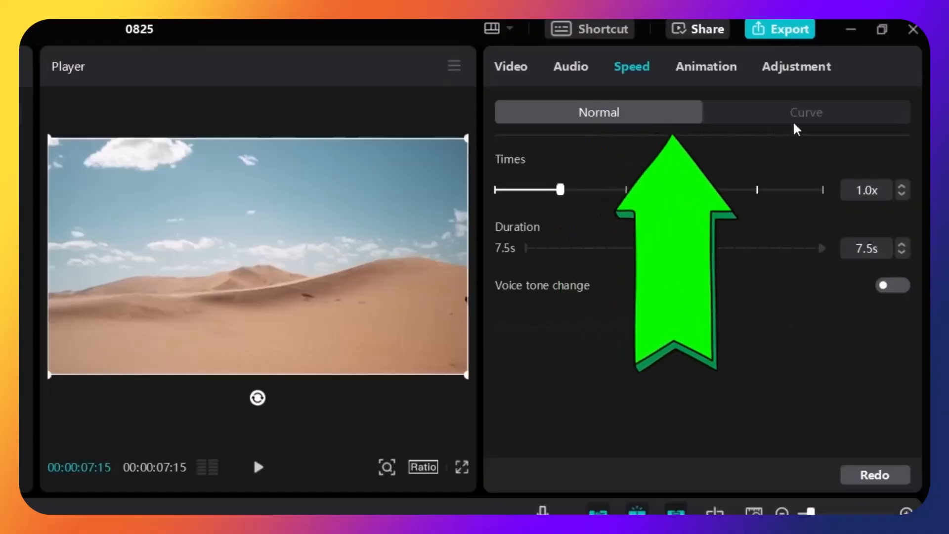
{"action": "left_click", "coordinate": [811, 121]}
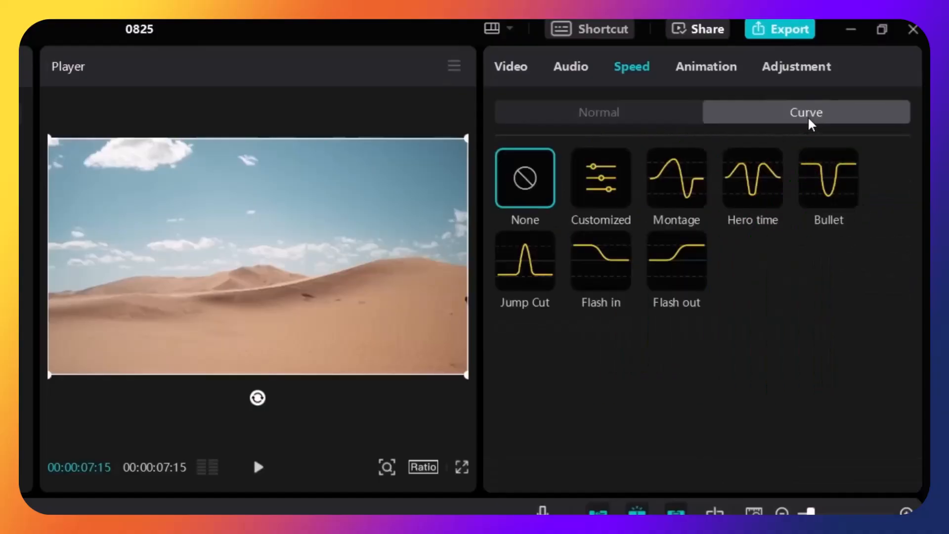
{"action": "left_click", "coordinate": [602, 196]}
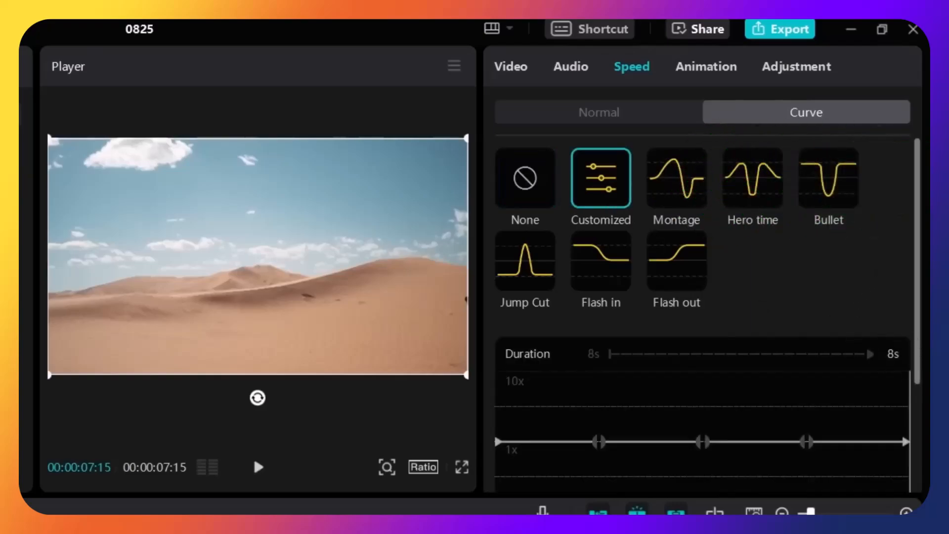
{"action": "left_click_drag", "start_coordinate": [917, 217], "coordinate": [914, 286]}
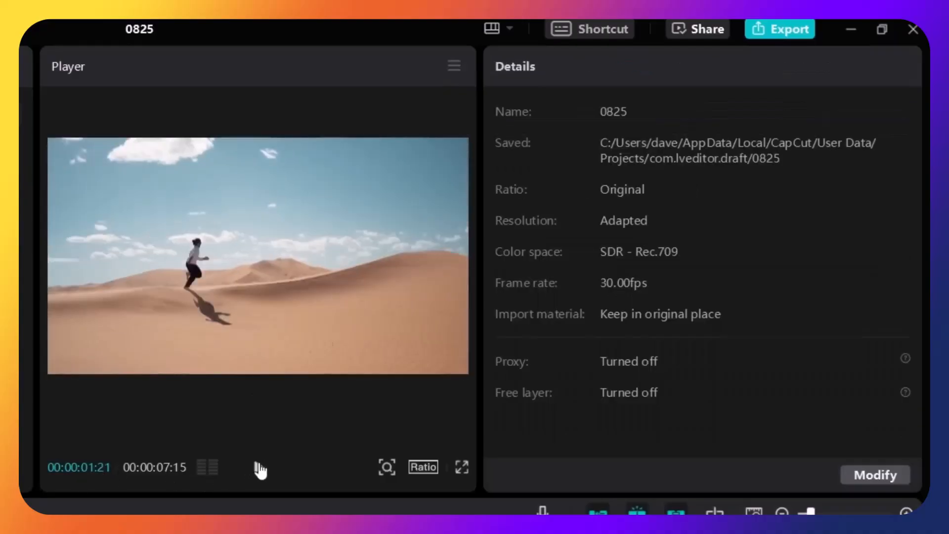
Play the clip with the flat customized curve, following the playhead through the jump on the graph.
{"action": "left_click", "coordinate": [259, 468]}
{"action": "left_click", "coordinate": [294, 514]}
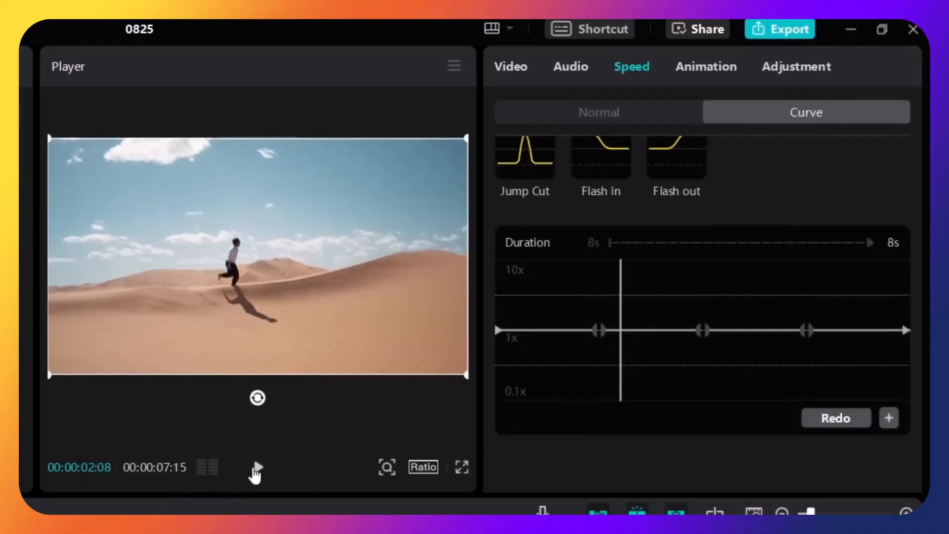
{"action": "left_click", "coordinate": [257, 468]}
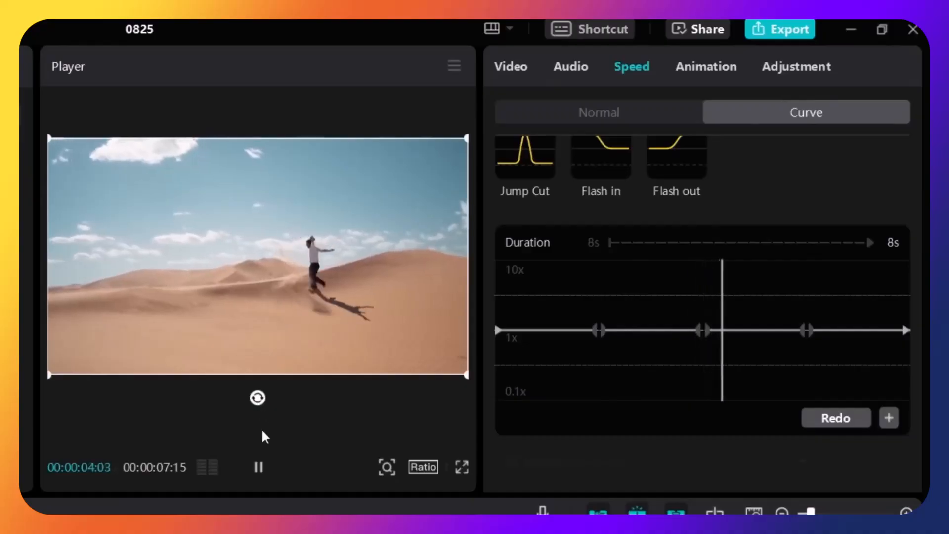
{"action": "left_click", "coordinate": [257, 470]}
Add speed curve points at about 00:00:02:29 and 00:00:03:10, and lower the second one to 0.1x.
{"action": "left_click_drag", "start_coordinate": [664, 292], "coordinate": [663, 353]}
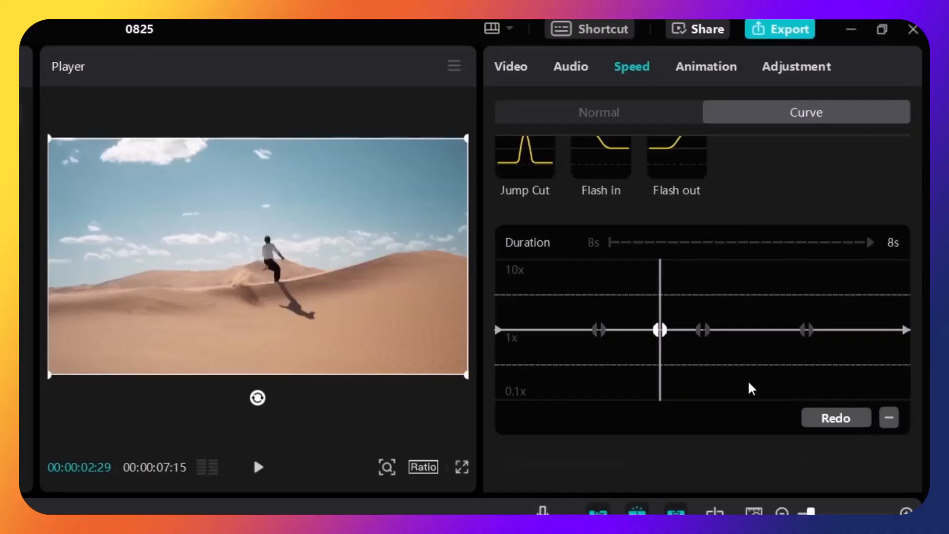
{"action": "left_click_drag", "start_coordinate": [665, 306], "coordinate": [680, 307]}
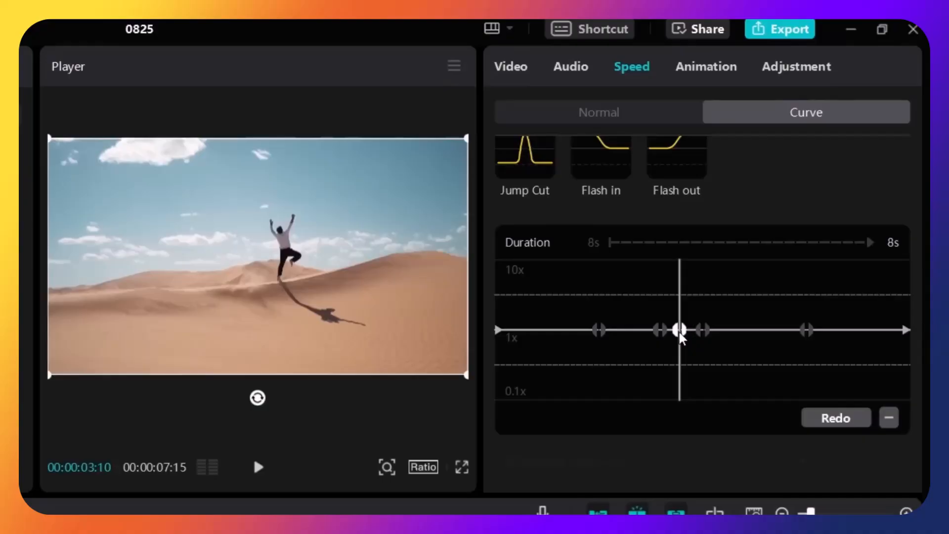
{"action": "left_click_drag", "start_coordinate": [680, 337], "coordinate": [685, 410]}
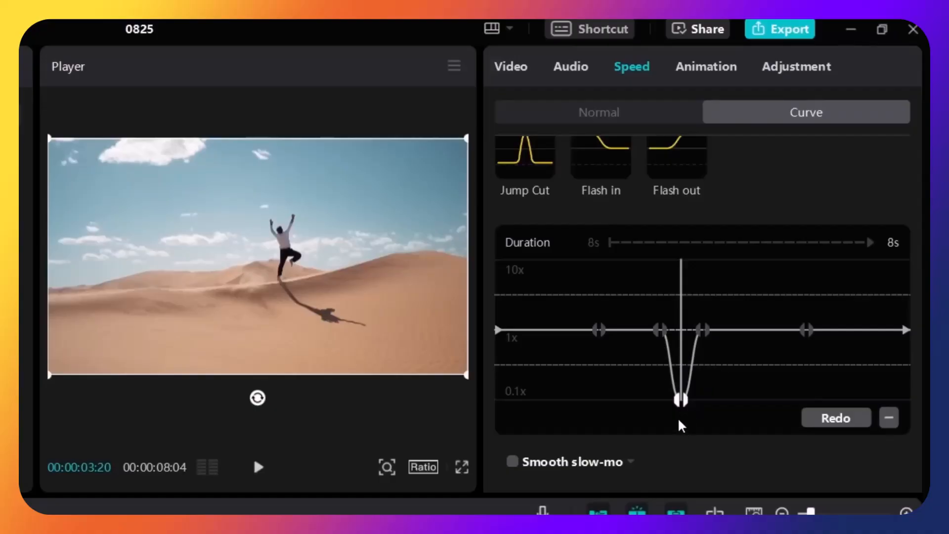
Scrub across the slow-motion dip and play the clip from near its start to review the speed change.
{"action": "left_click_drag", "start_coordinate": [646, 329], "coordinate": [743, 344]}
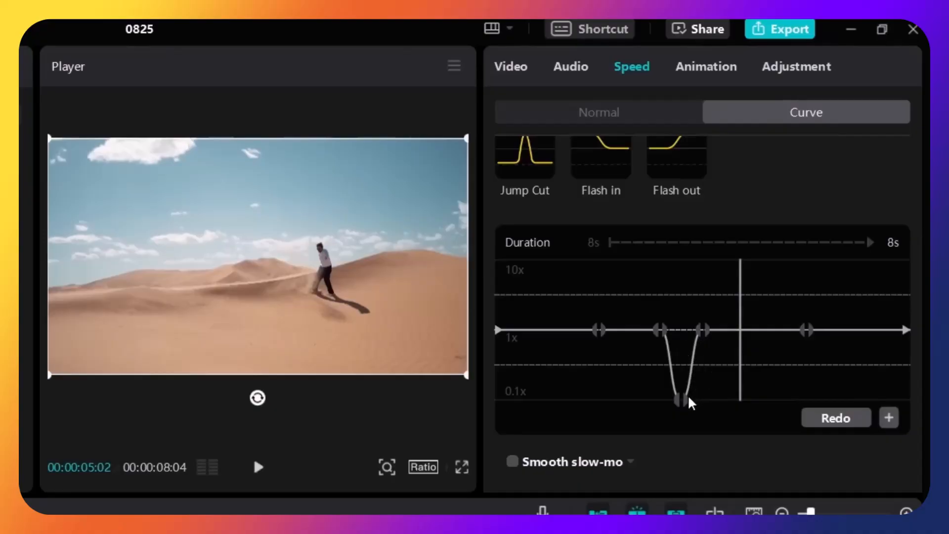
{"action": "left_click", "coordinate": [611, 311]}
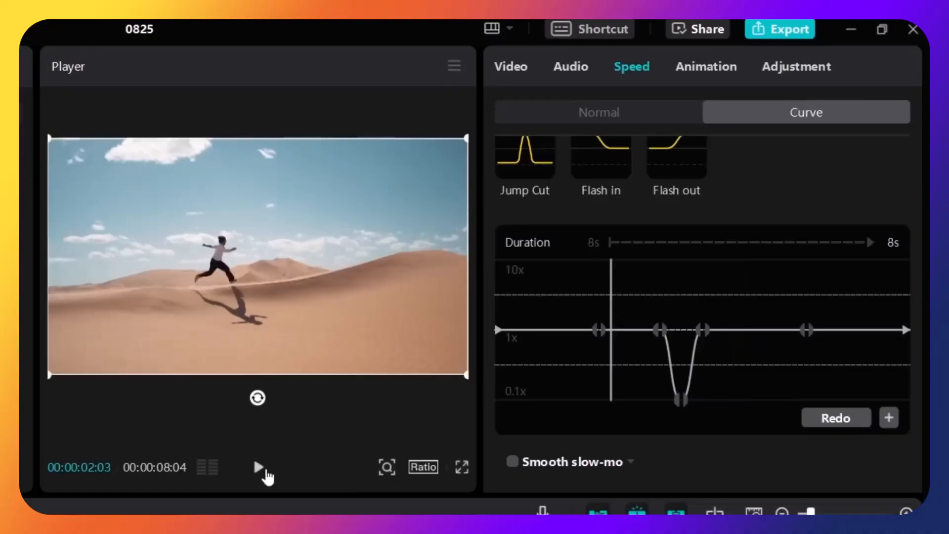
{"action": "left_click", "coordinate": [530, 336]}
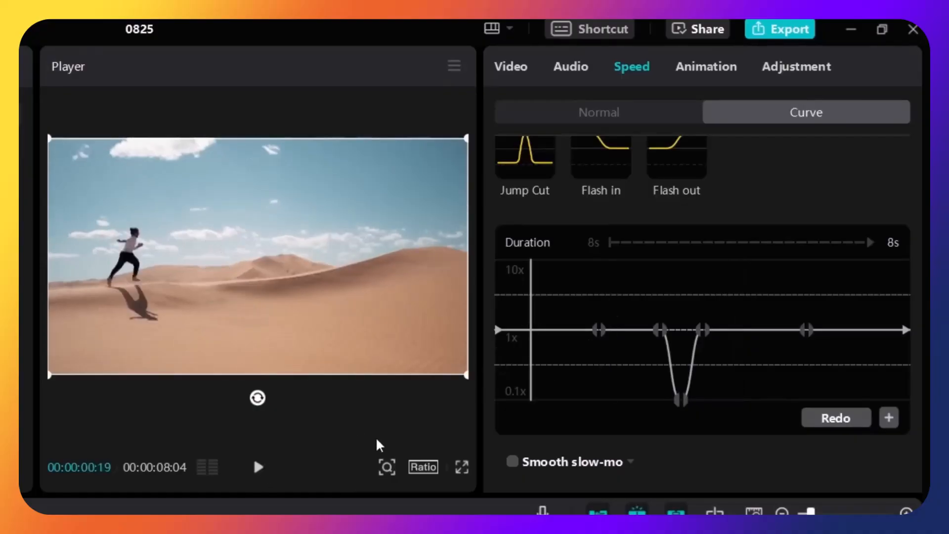
{"action": "left_click", "coordinate": [269, 479]}
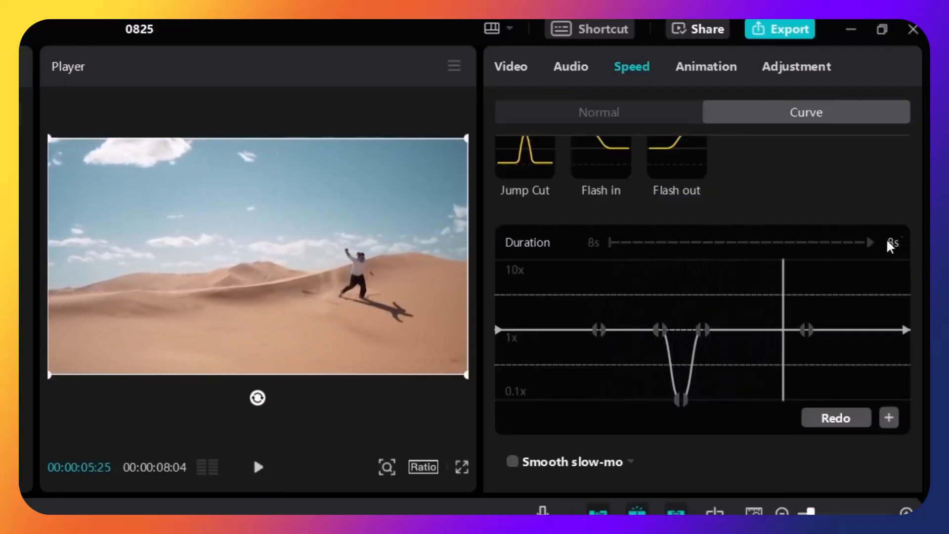
Widen the slow-motion dip by moving its end point to the landing at about 00:00:04:28 and shifting the 0.1x point slightly later.
{"action": "left_click_drag", "start_coordinate": [696, 304], "coordinate": [727, 311]}
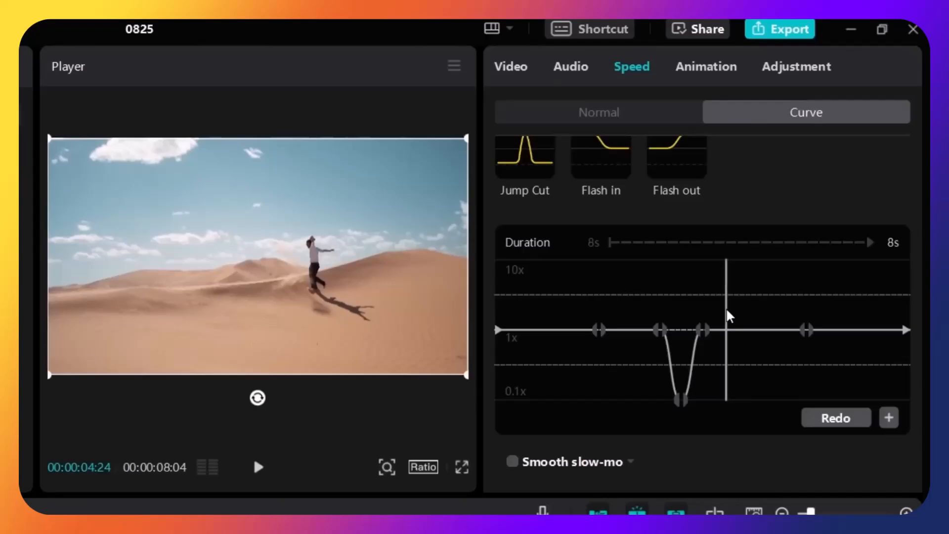
{"action": "mouse_move", "coordinate": [722, 321]}
{"action": "left_mouse_down"}
{"action": "mouse_move", "coordinate": [733, 320]}
{"action": "mouse_move", "coordinate": [684, 318]}
{"action": "mouse_move", "coordinate": [732, 321]}
{"action": "left_mouse_up"}
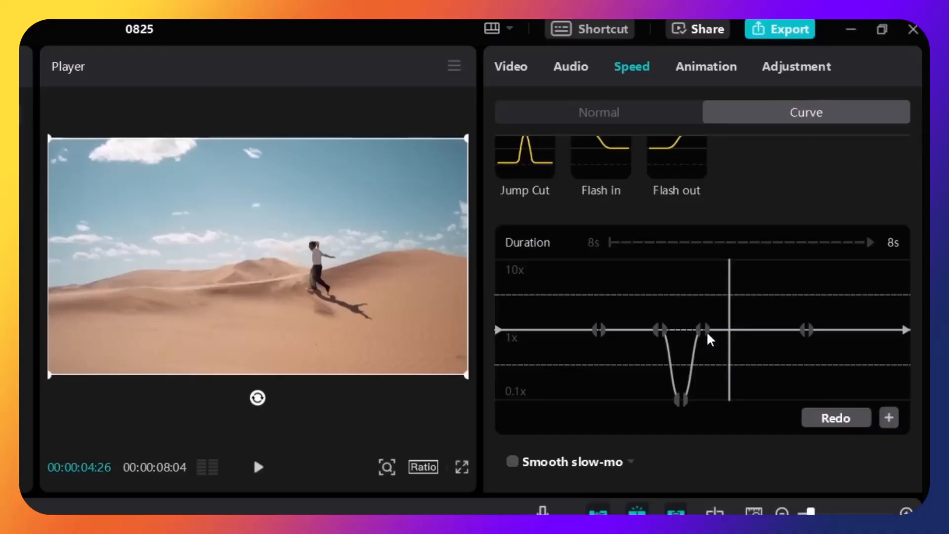
{"action": "mouse_move", "coordinate": [702, 331]}
{"action": "left_mouse_down"}
{"action": "mouse_move", "coordinate": [741, 333]}
{"action": "mouse_move", "coordinate": [720, 332]}
{"action": "left_mouse_up"}
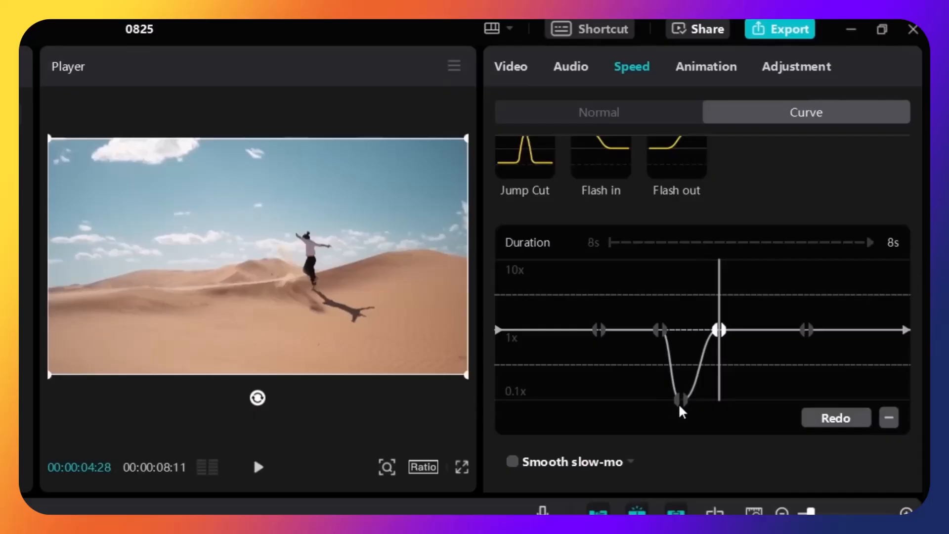
{"action": "mouse_move", "coordinate": [680, 403]}
{"action": "left_mouse_down"}
{"action": "mouse_move", "coordinate": [695, 402]}
{"action": "mouse_move", "coordinate": [682, 402]}
{"action": "mouse_move", "coordinate": [695, 413]}
{"action": "mouse_move", "coordinate": [690, 406]}
{"action": "left_mouse_up"}
{"action": "left_click_drag", "start_coordinate": [644, 318], "coordinate": [739, 333]}
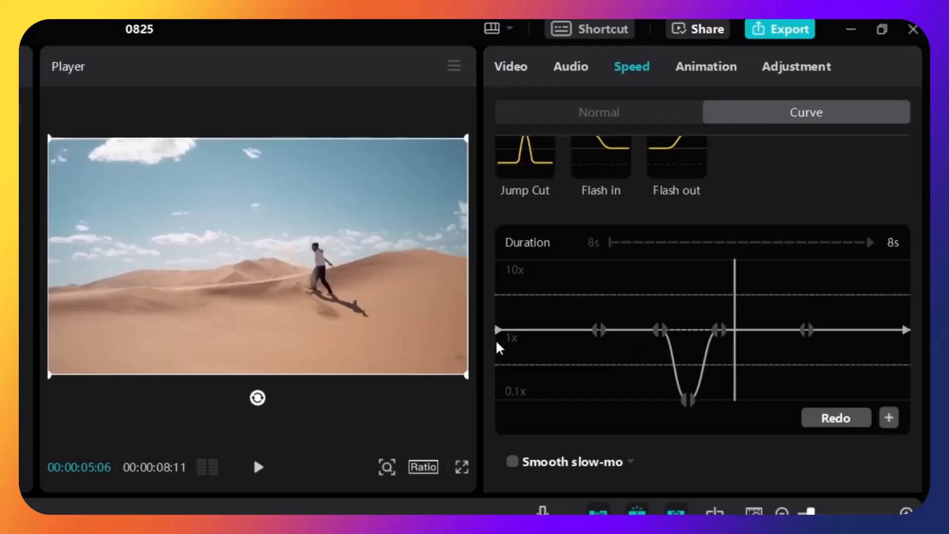
Play the clip from about 00:00:00:23 to review the widened slow-motion dip.
{"action": "left_click", "coordinate": [538, 334]}
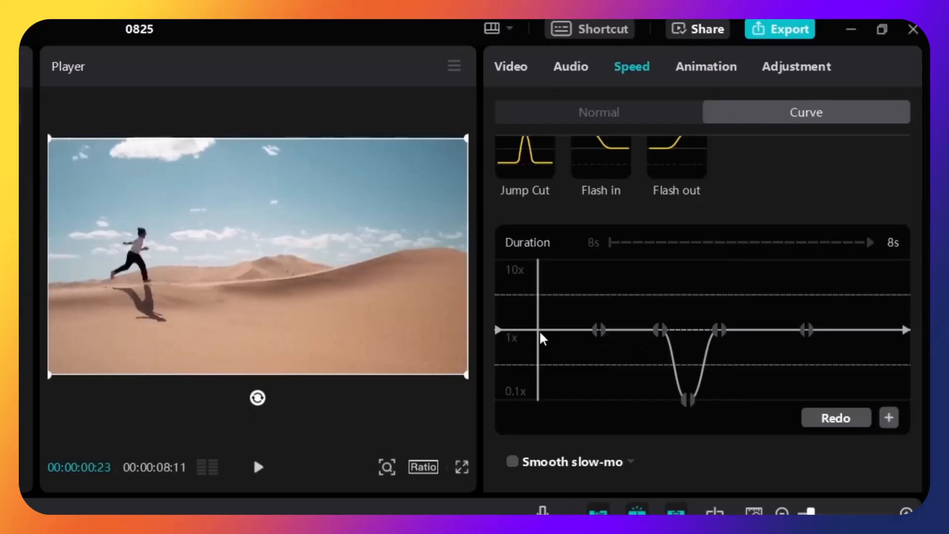
{"action": "left_click", "coordinate": [259, 471]}
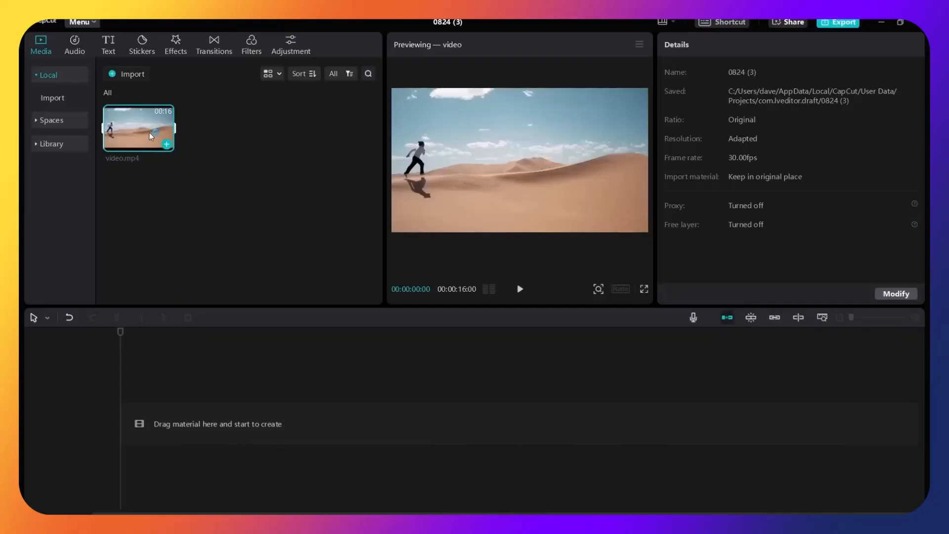
Place video.mp4 on the timeline of project 0824 (3), preview it, and open the clip's speed settings.
{"action": "left_click_drag", "start_coordinate": [150, 135], "coordinate": [132, 414]}
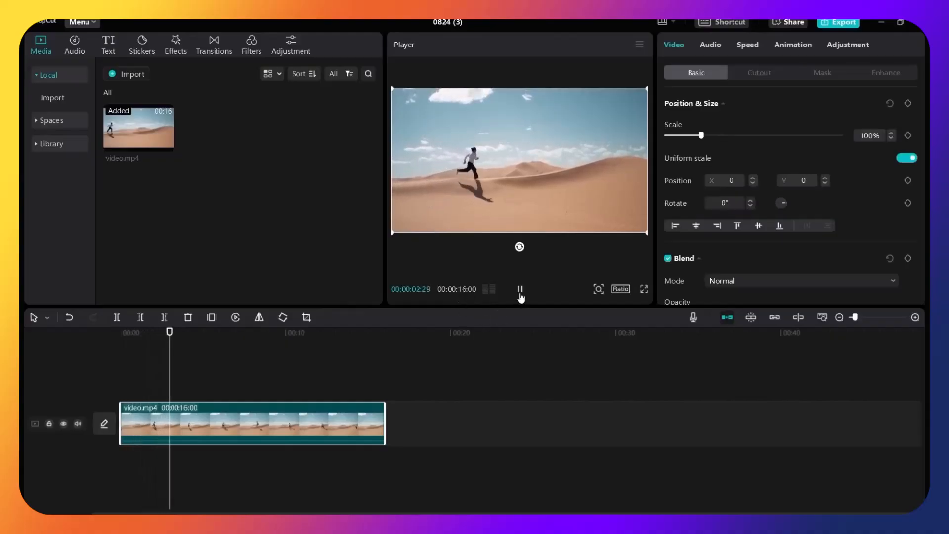
{"action": "left_click", "coordinate": [251, 387]}
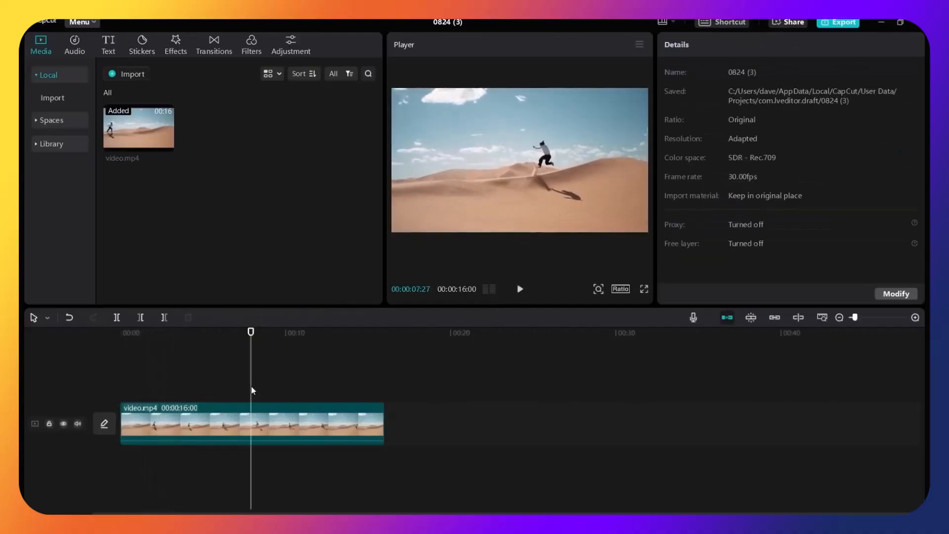
{"action": "left_click", "coordinate": [271, 417]}
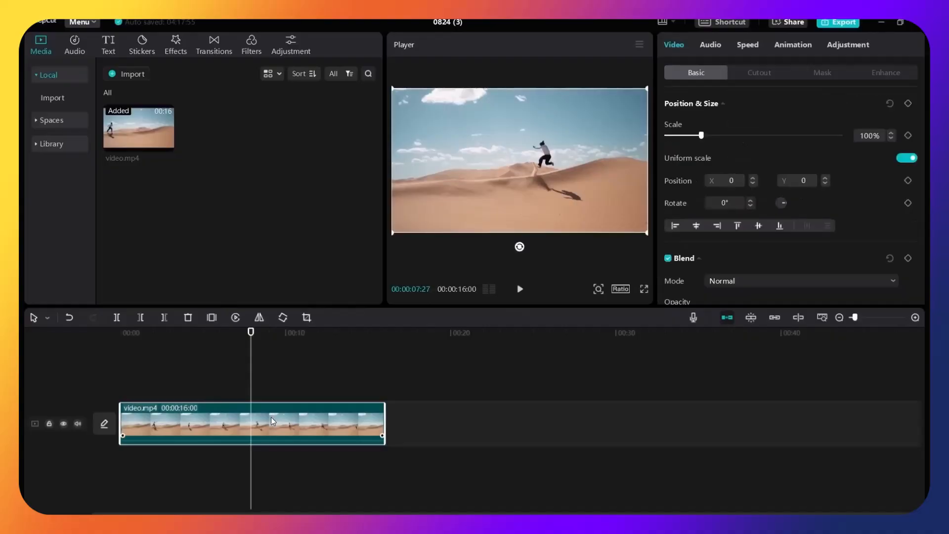
{"action": "left_click", "coordinate": [278, 389]}
{"action": "left_click", "coordinate": [278, 423]}
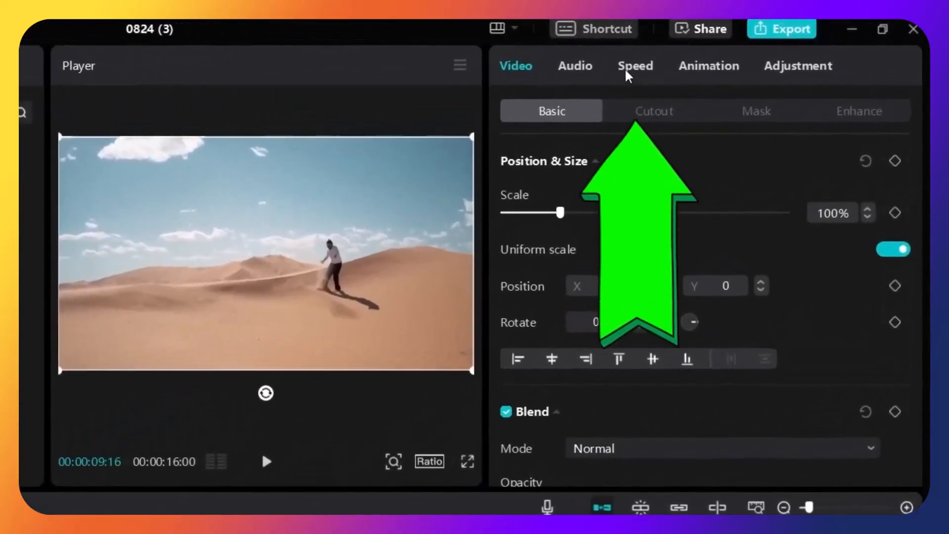
{"action": "left_click", "coordinate": [627, 75]}
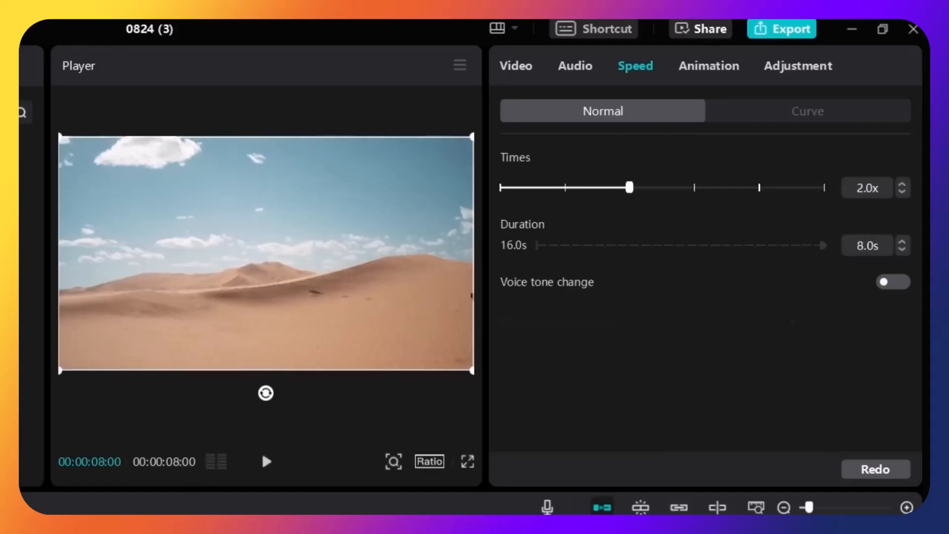
Play the clip at 2.0x speed from its start, and reselect it.
{"action": "left_click", "coordinate": [206, 524]}
{"action": "left_click", "coordinate": [267, 461]}
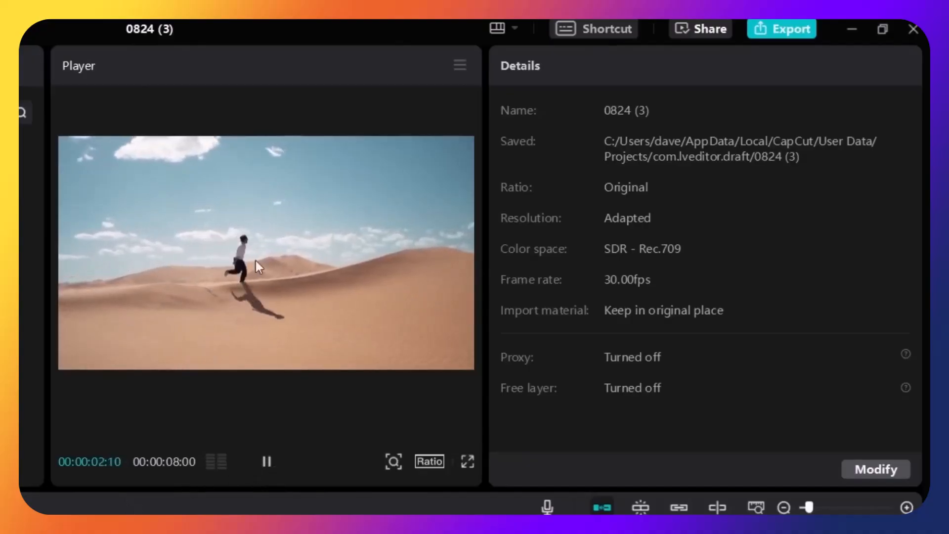
{"action": "left_click", "coordinate": [495, 531]}
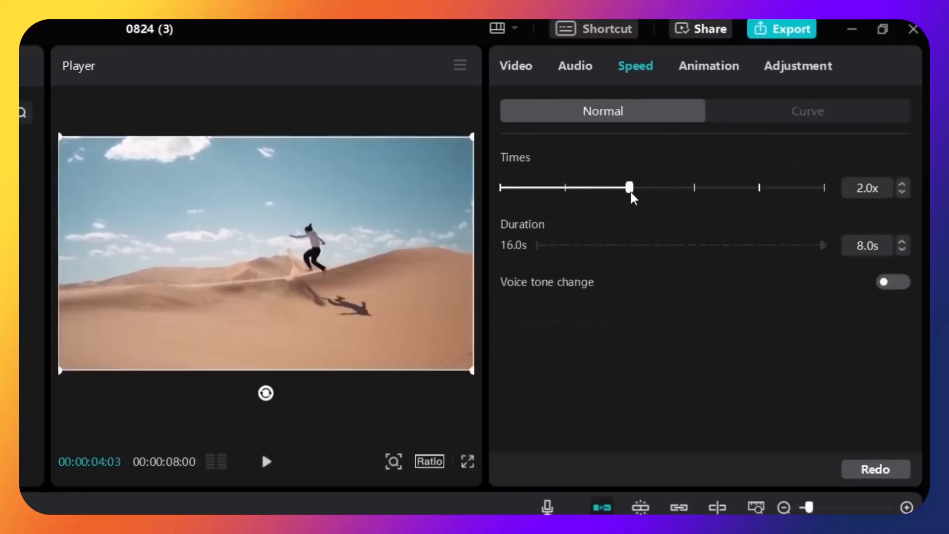
Try clip speeds of 2.8x and 1.7x, and enter an exact speed of 2.5x.
{"action": "left_click_drag", "start_coordinate": [705, 209], "coordinate": [648, 193]}
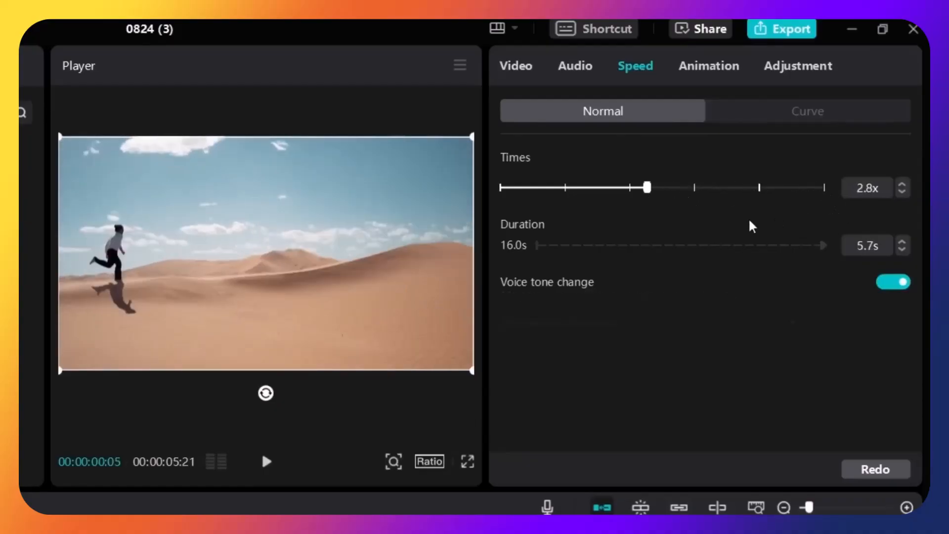
{"action": "left_click_drag", "start_coordinate": [617, 192], "coordinate": [610, 191]}
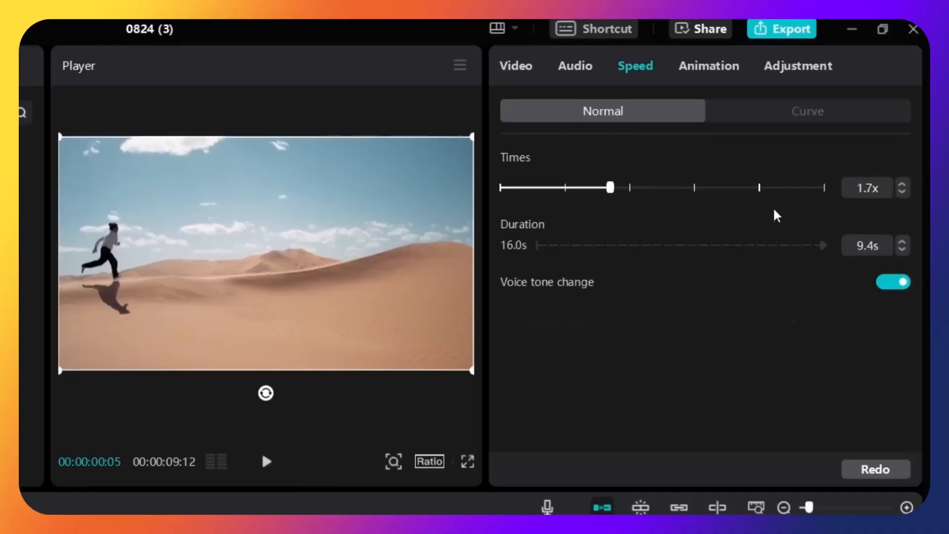
{"action": "key", "text": "shift+Right"}
{"action": "key", "text": "shift+Right"}
{"action": "type", "text": "2.5"}
{"action": "key", "text": "Return"}
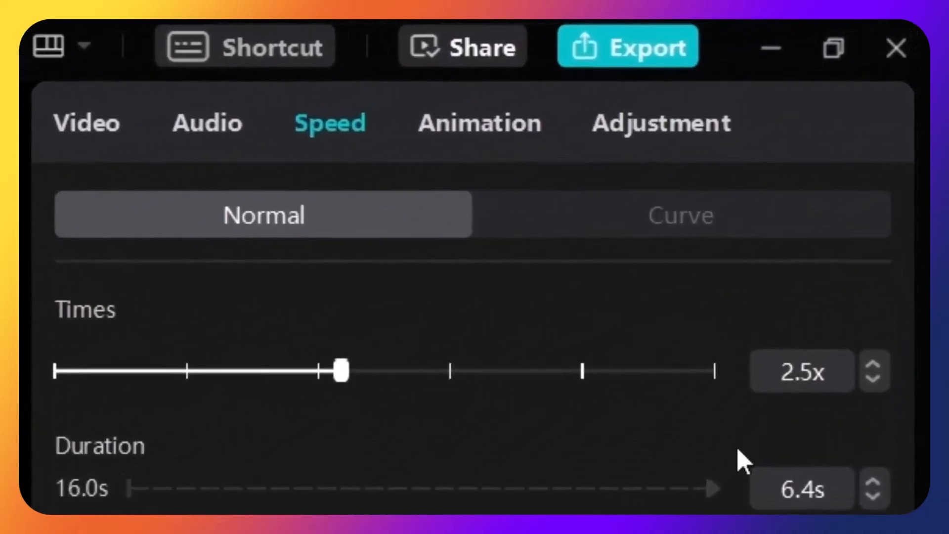
Lower the clip's speed in 0.1x increments, and raise it back by a few increments past 1.8x.
{"action": "left_click", "coordinate": [796, 377]}
{"action": "double_click", "coordinate": [799, 381]}
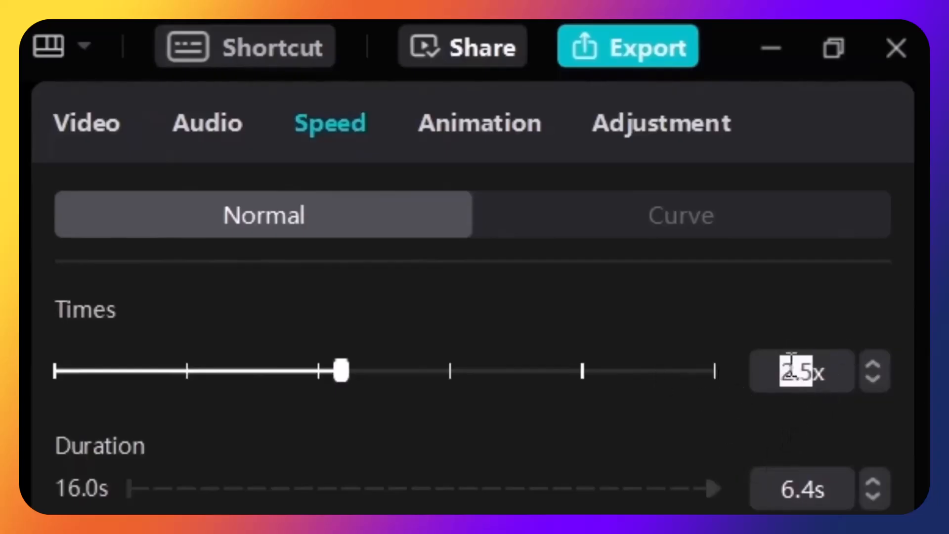
{"action": "left_click", "coordinate": [765, 317]}
{"action": "left_click", "coordinate": [876, 381]}
{"action": "left_click", "coordinate": [875, 382]}
{"action": "left_click", "coordinate": [876, 382]}
{"action": "left_click", "coordinate": [875, 382]}
{"action": "left_click", "coordinate": [875, 382]}
{"action": "left_click", "coordinate": [875, 383]}
{"action": "left_click", "coordinate": [875, 382]}
{"action": "left_click", "coordinate": [875, 382]}
{"action": "left_click", "coordinate": [875, 382]}
{"action": "left_click", "coordinate": [875, 373]}
{"action": "left_click", "coordinate": [875, 373]}
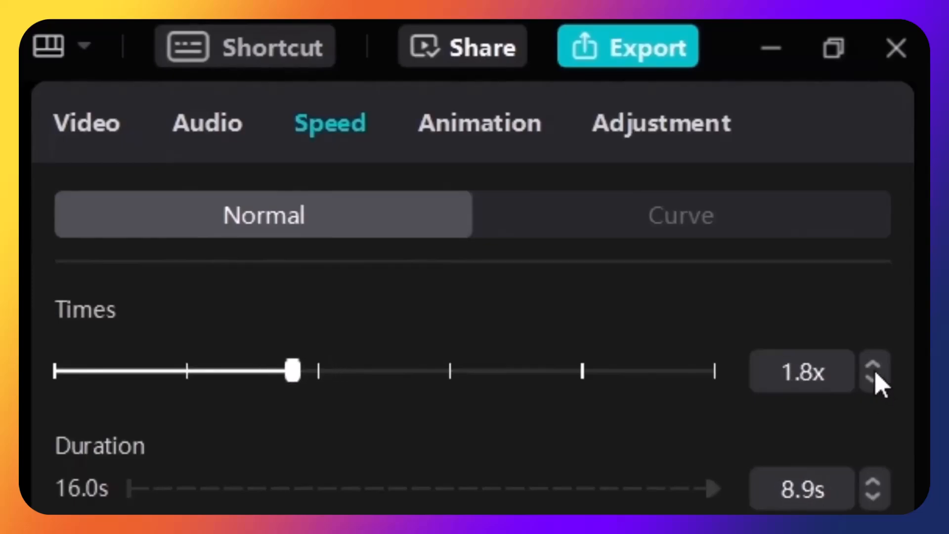
{"action": "left_click", "coordinate": [875, 373]}
{"action": "left_click", "coordinate": [875, 373]}
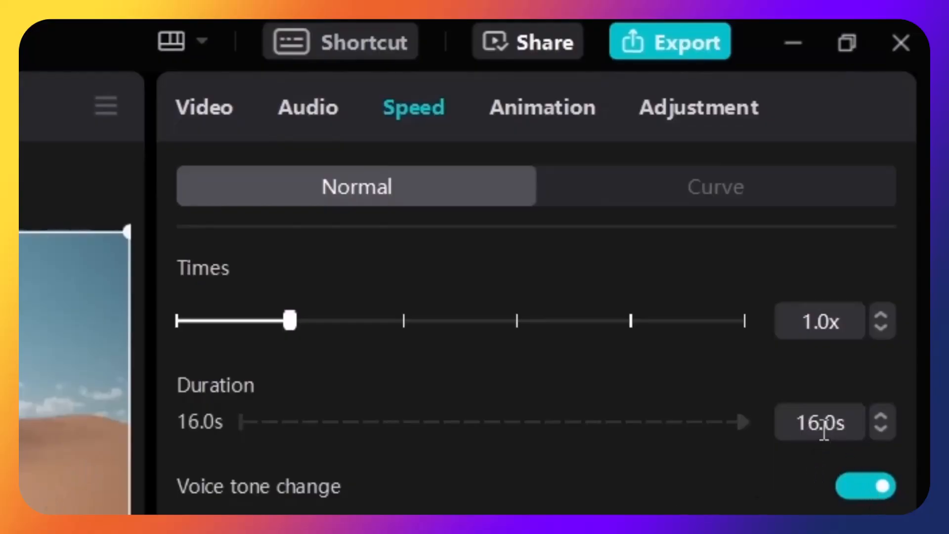
Set the clip's duration to 5 s and play the clip from its start.
{"action": "double_click", "coordinate": [824, 426]}
{"action": "type", "text": "5s"}
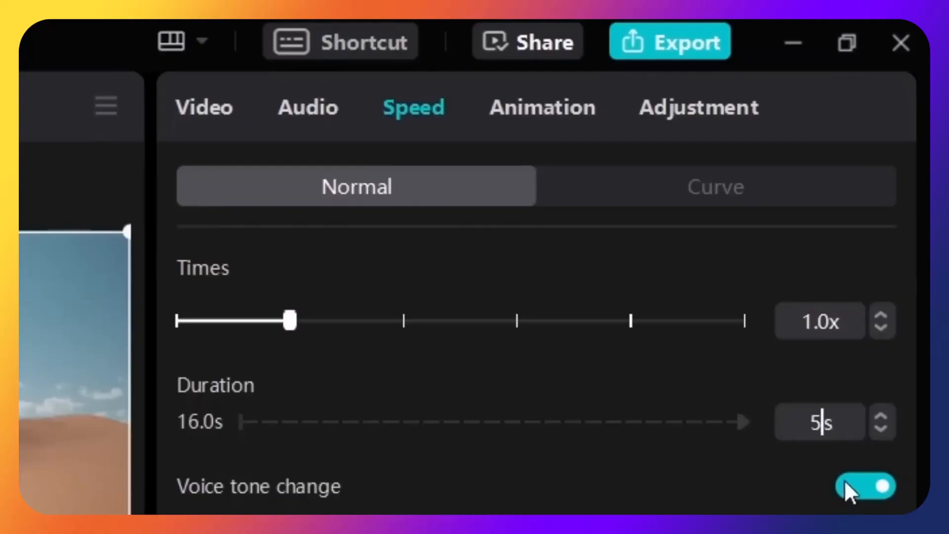
{"action": "double_click", "coordinate": [811, 426]}
{"action": "type", "text": "5"}
{"action": "key", "text": "Return"}
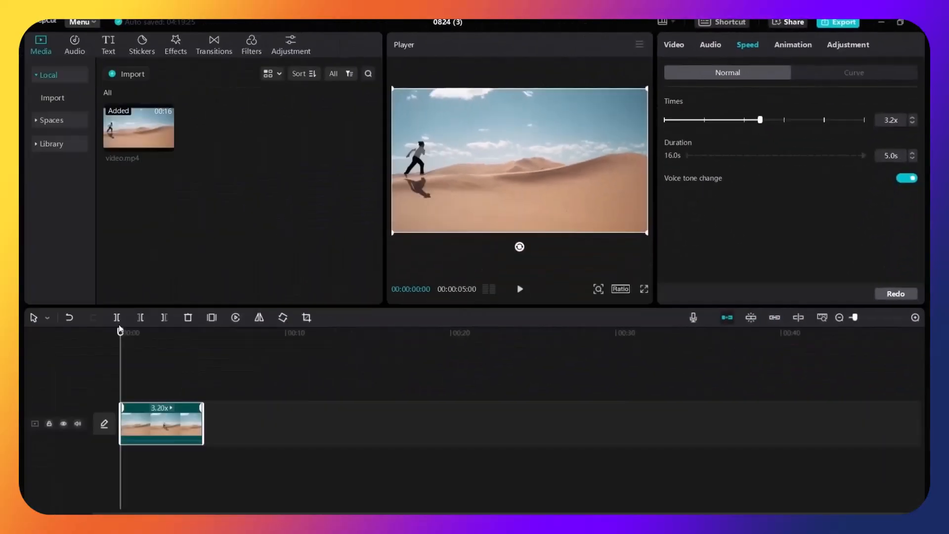
{"action": "left_click", "coordinate": [519, 291]}
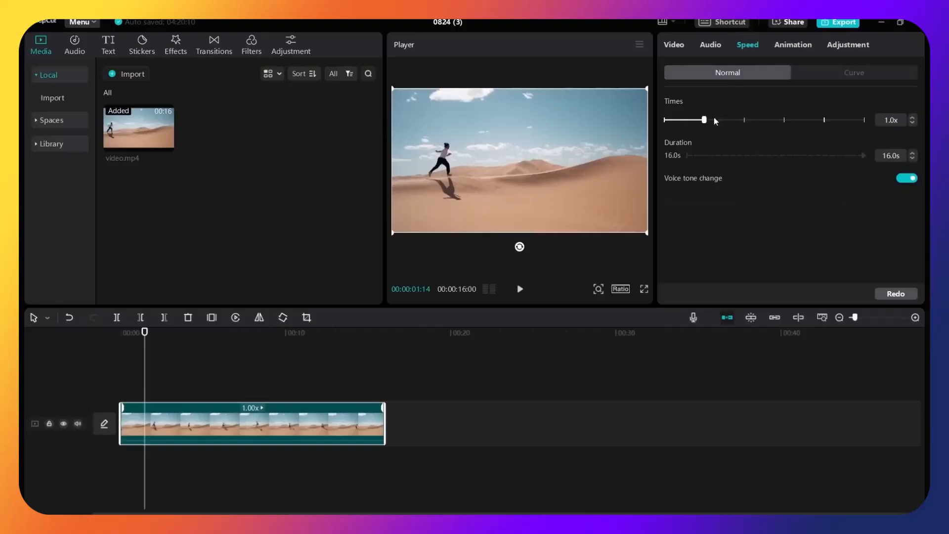
Try a clip speed of 5.0x with playback from the start, and undo the speed change.
{"action": "left_click_drag", "start_coordinate": [799, 146], "coordinate": [786, 145]}
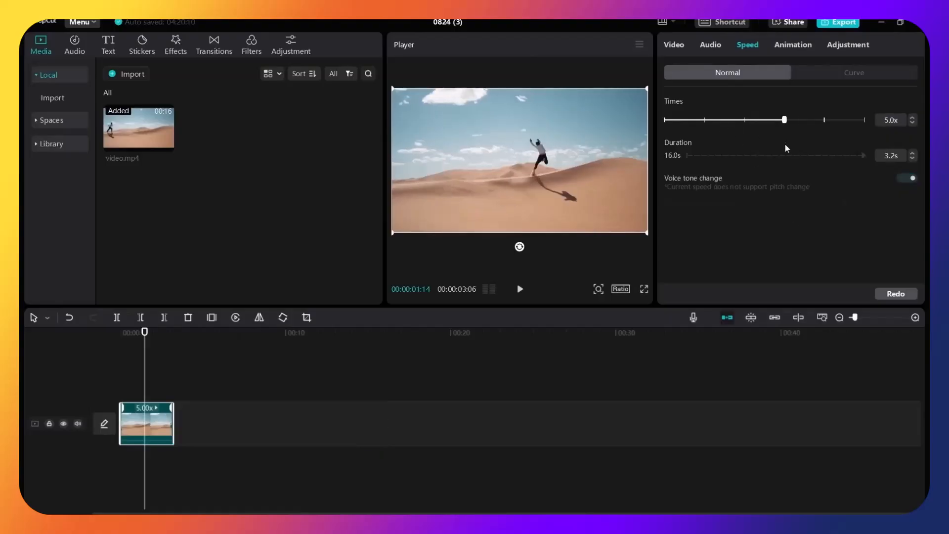
{"action": "left_click_drag", "start_coordinate": [150, 335], "coordinate": [46, 345]}
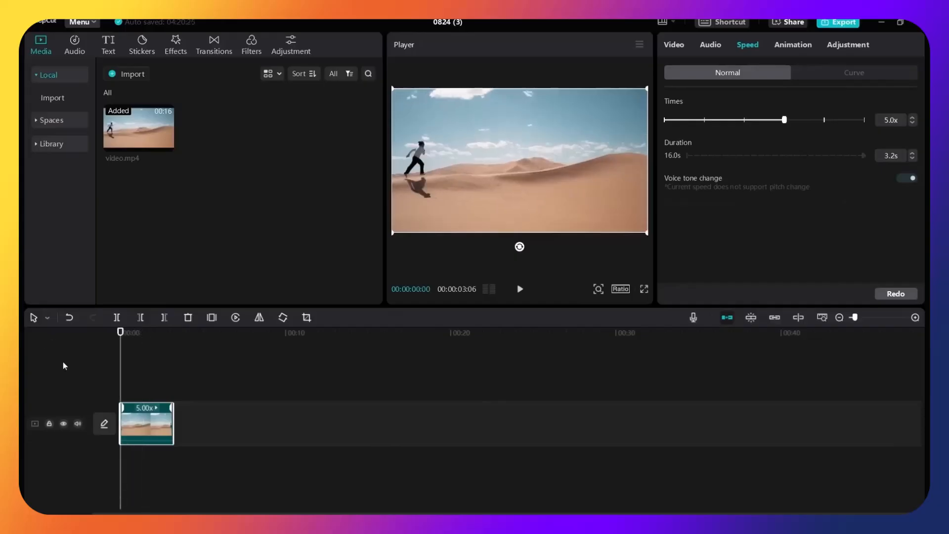
{"action": "left_click", "coordinate": [519, 289]}
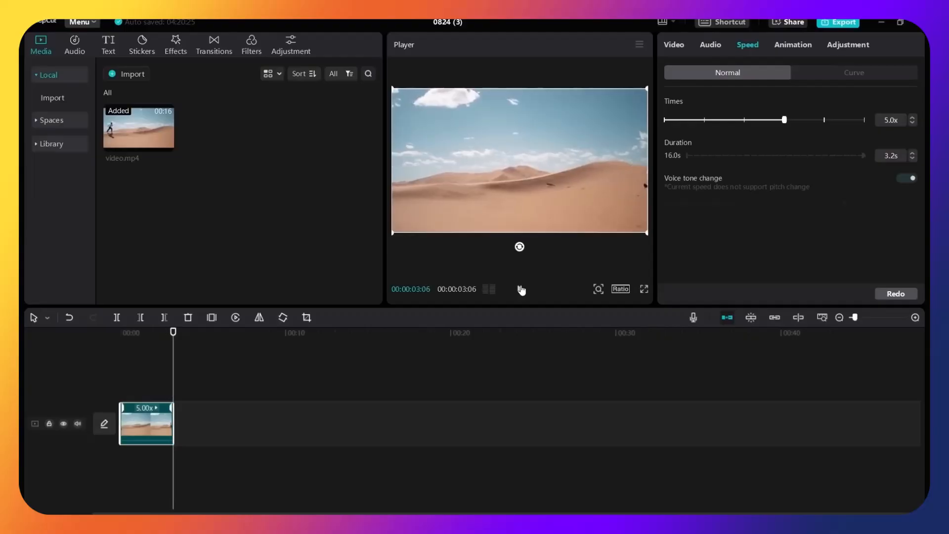
{"action": "left_click", "coordinate": [520, 289]}
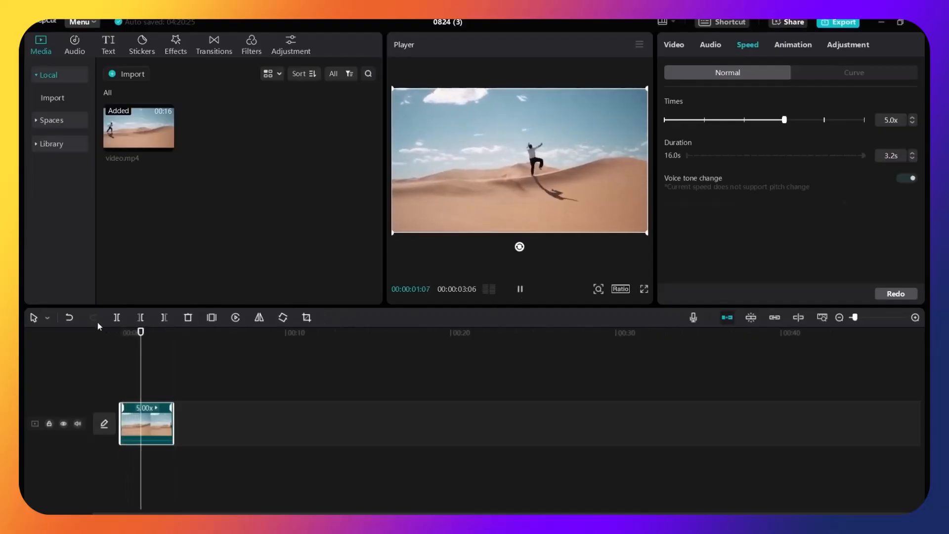
{"action": "left_click", "coordinate": [71, 317]}
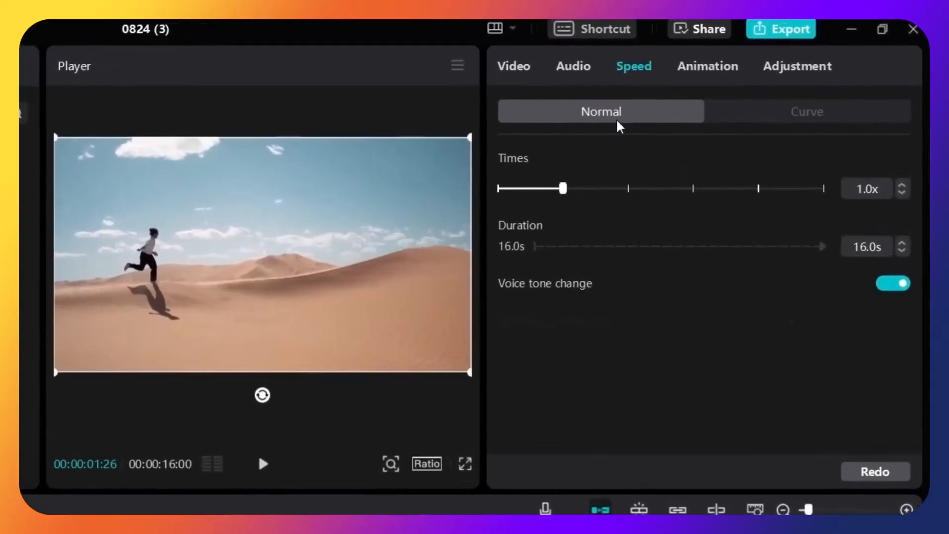
Apply the Customized speed curve to the clip and bring its graph into view.
{"action": "left_click", "coordinate": [782, 116]}
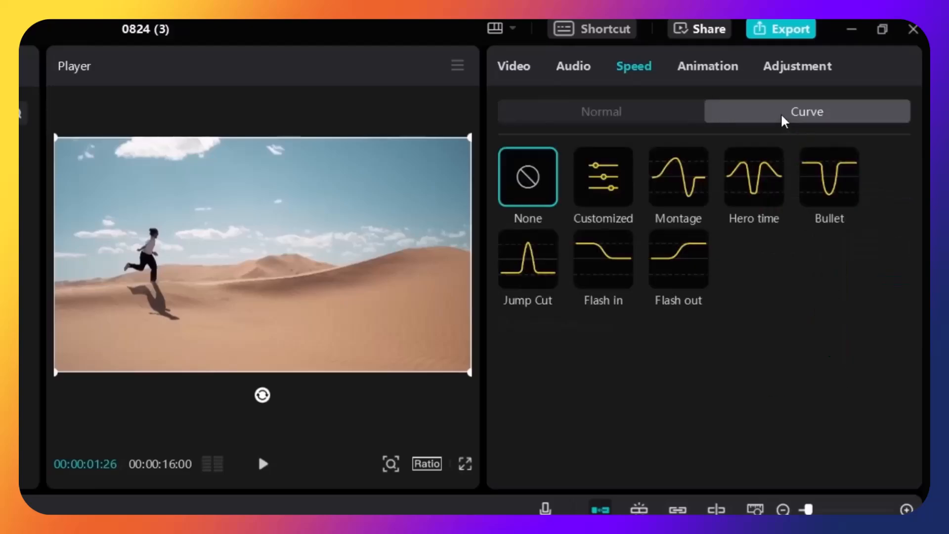
{"action": "left_click", "coordinate": [615, 201]}
{"action": "left_click_drag", "start_coordinate": [917, 228], "coordinate": [921, 310]}
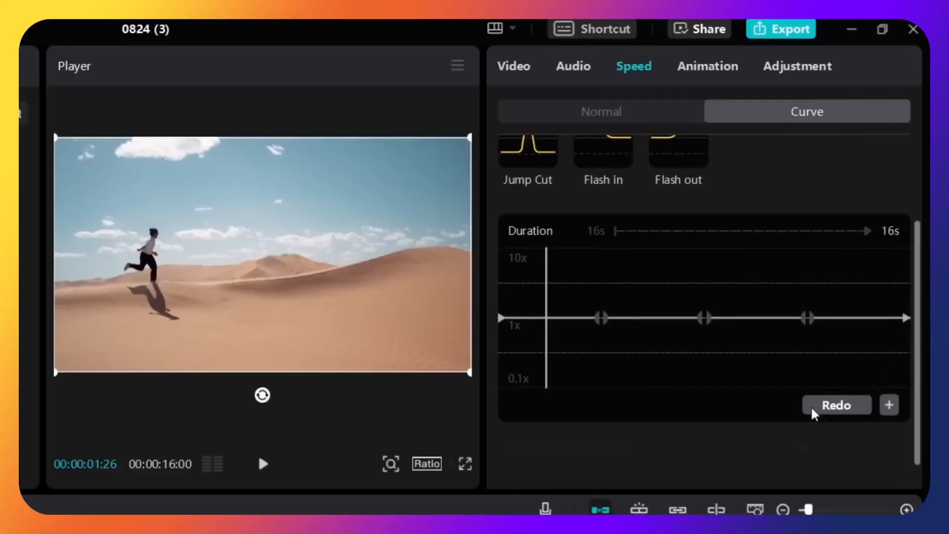
Scrub from the clip's start to the first speed curve point, and raise that point close to 10x.
{"action": "left_click_drag", "start_coordinate": [548, 353], "coordinate": [456, 350]}
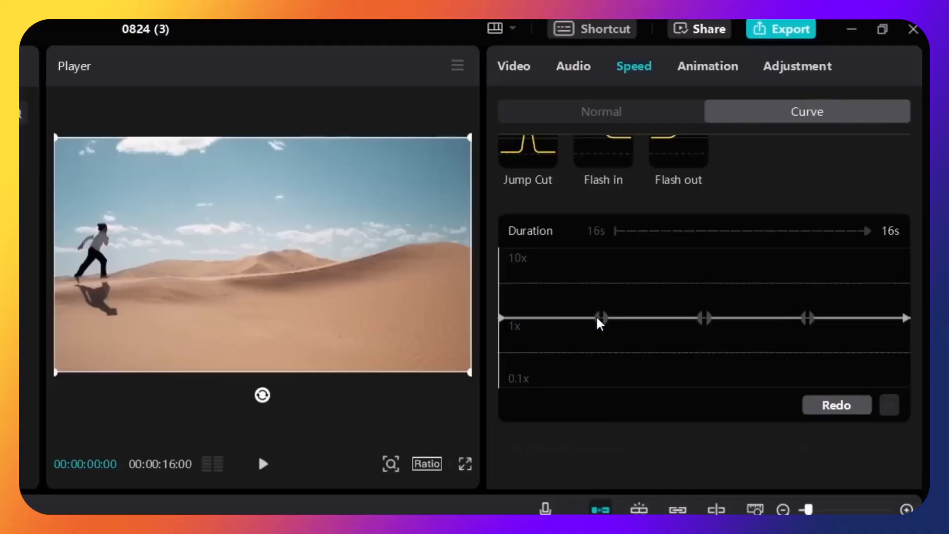
{"action": "left_click_drag", "start_coordinate": [518, 293], "coordinate": [599, 310]}
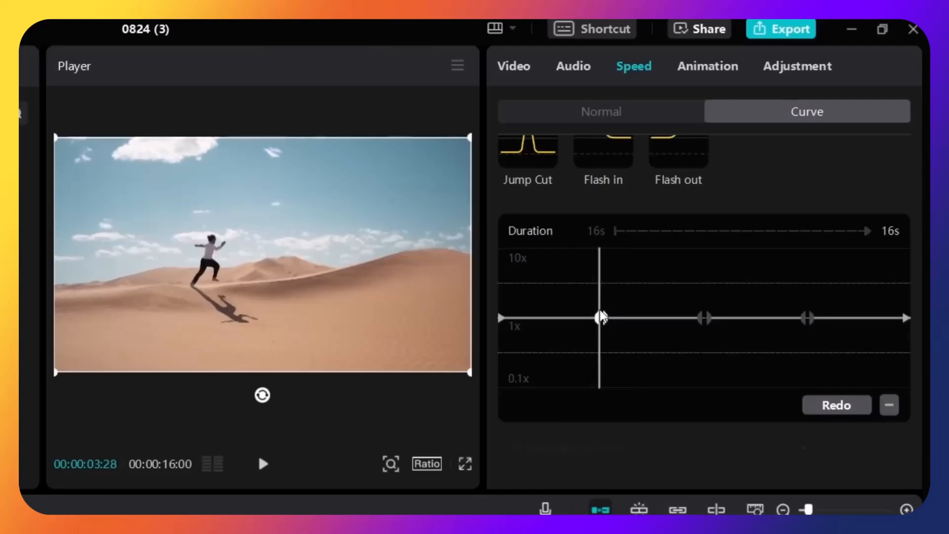
{"action": "left_click_drag", "start_coordinate": [601, 320], "coordinate": [597, 264]}
Play the clip from its start through the raised section of the speed curve, and pause after the jump.
{"action": "left_click", "coordinate": [578, 317]}
{"action": "left_click", "coordinate": [499, 322]}
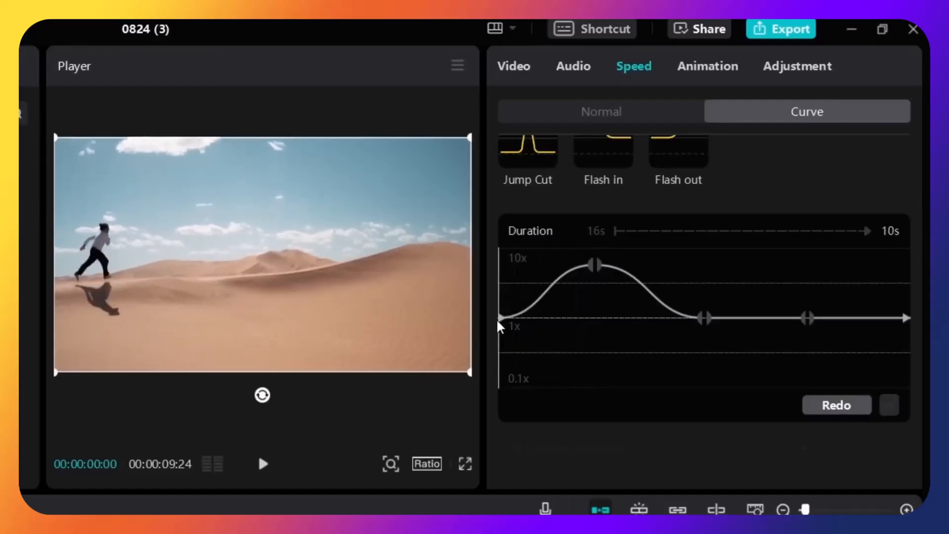
{"action": "left_click_drag", "start_coordinate": [555, 315], "coordinate": [467, 365]}
{"action": "left_click", "coordinate": [267, 465]}
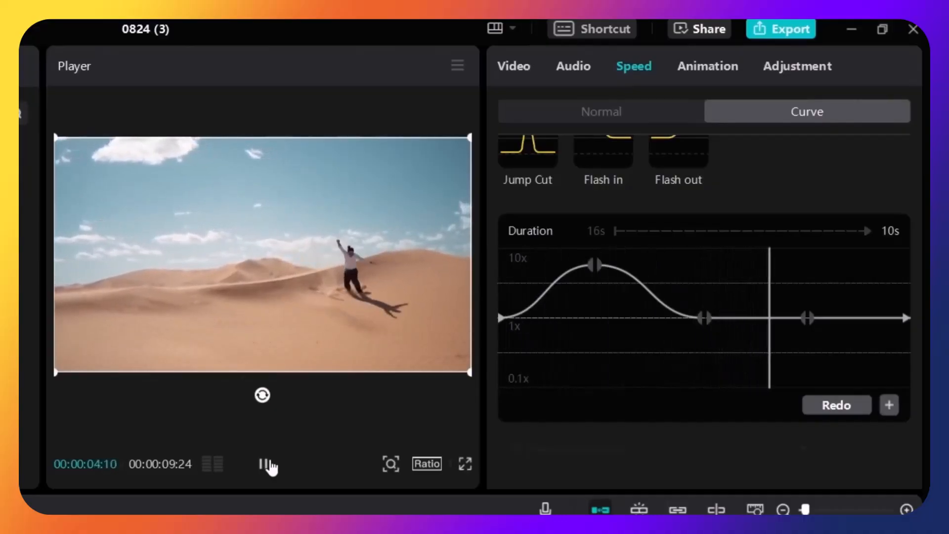
{"action": "left_click", "coordinate": [267, 464]}
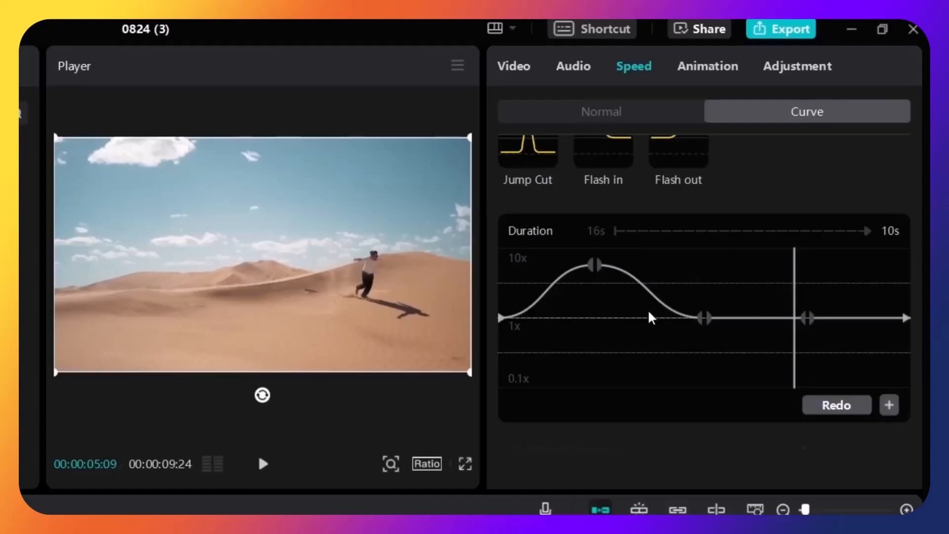
Move the second 1x curve point earlier, closer to the peak, to steepen the drop back to normal speed.
{"action": "scroll", "coordinate": [649, 315], "scroll_direction": "down", "scroll_amount": 1}
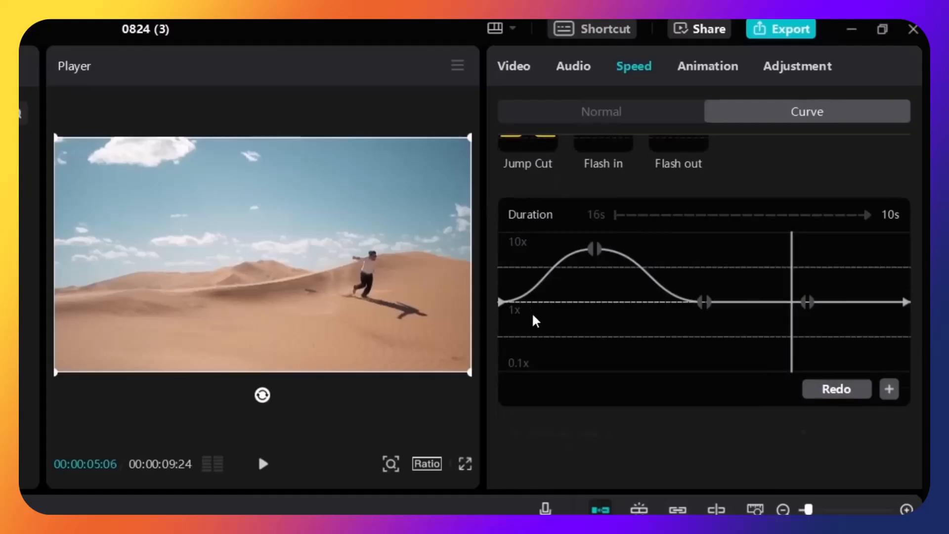
{"action": "left_click", "coordinate": [559, 313]}
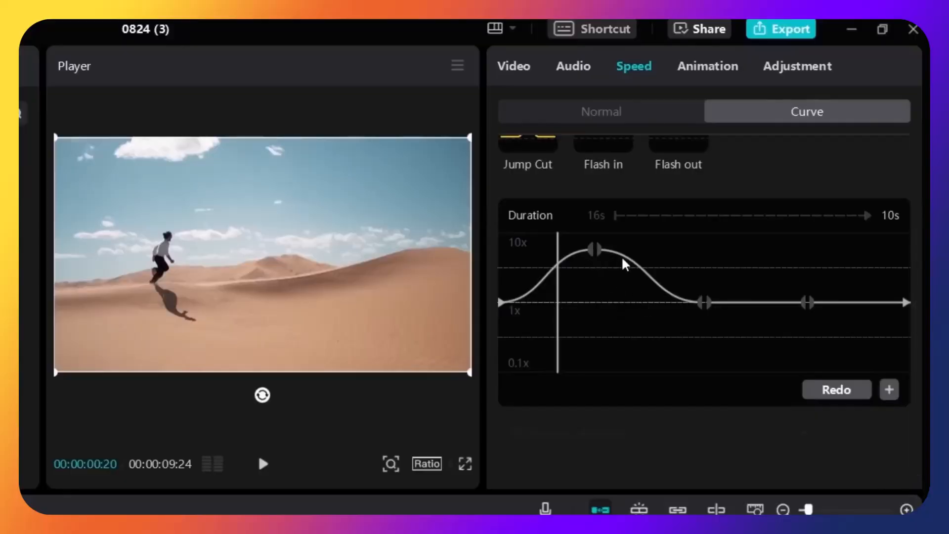
{"action": "left_click_drag", "start_coordinate": [703, 309], "coordinate": [649, 301]}
Add a speed curve point at 00:00:00:21, and lower its incoming half to about 1x while shifting the point slightly earlier.
{"action": "left_click", "coordinate": [526, 309]}
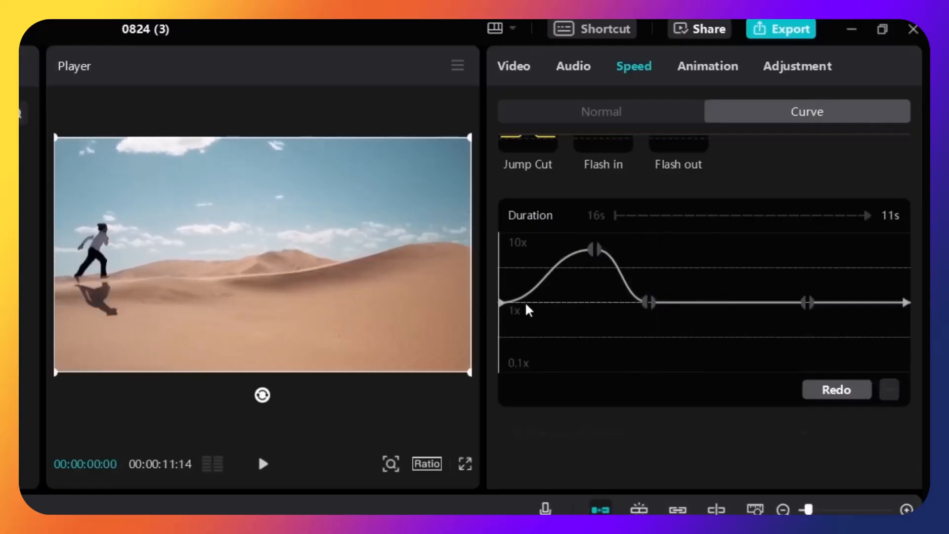
{"action": "left_click", "coordinate": [567, 299]}
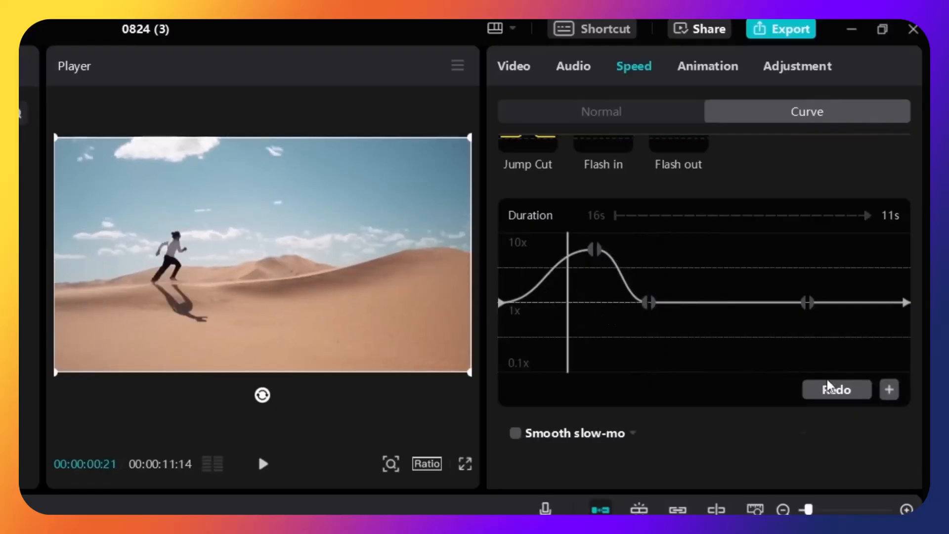
{"action": "left_click", "coordinate": [890, 389]}
{"action": "left_click_drag", "start_coordinate": [568, 259], "coordinate": [540, 303]}
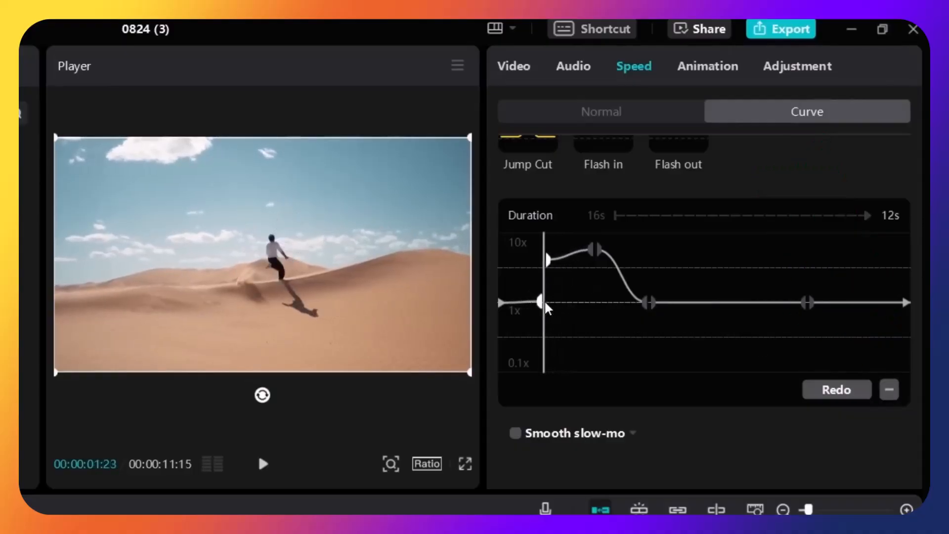
Lower the split curve point's outgoing half to 1x and shift it slightly later, and move the 1x point after the peak earlier.
{"action": "left_click_drag", "start_coordinate": [549, 262], "coordinate": [563, 312]}
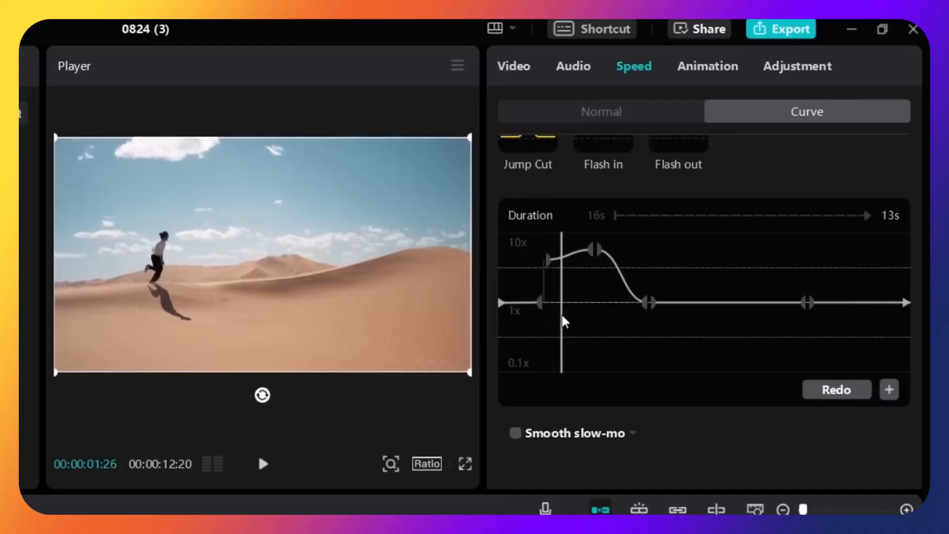
{"action": "left_click_drag", "start_coordinate": [552, 266], "coordinate": [557, 302]}
{"action": "left_click_drag", "start_coordinate": [648, 302], "coordinate": [621, 303]}
Play the clip from its start through the narrow speed peak, and pause once past it.
{"action": "left_click_drag", "start_coordinate": [545, 307], "coordinate": [481, 300]}
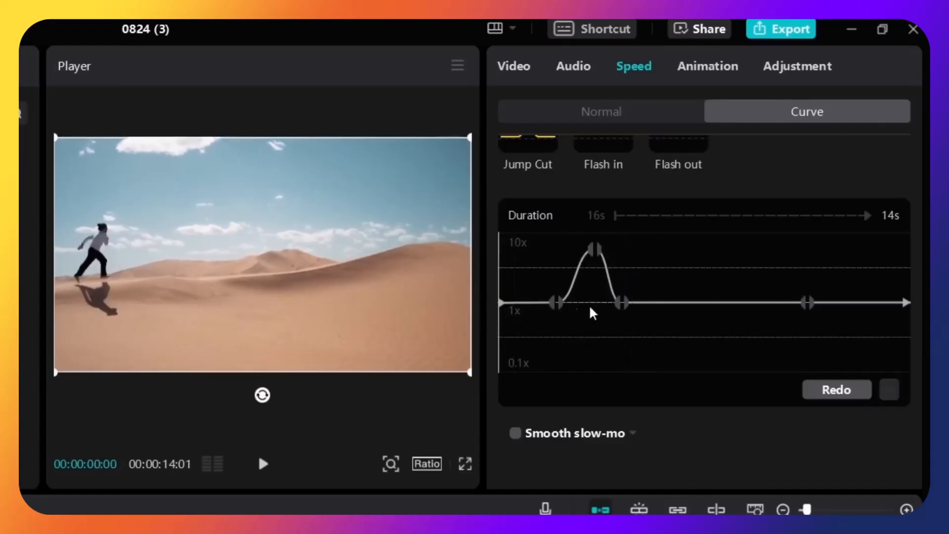
{"action": "left_click", "coordinate": [263, 464]}
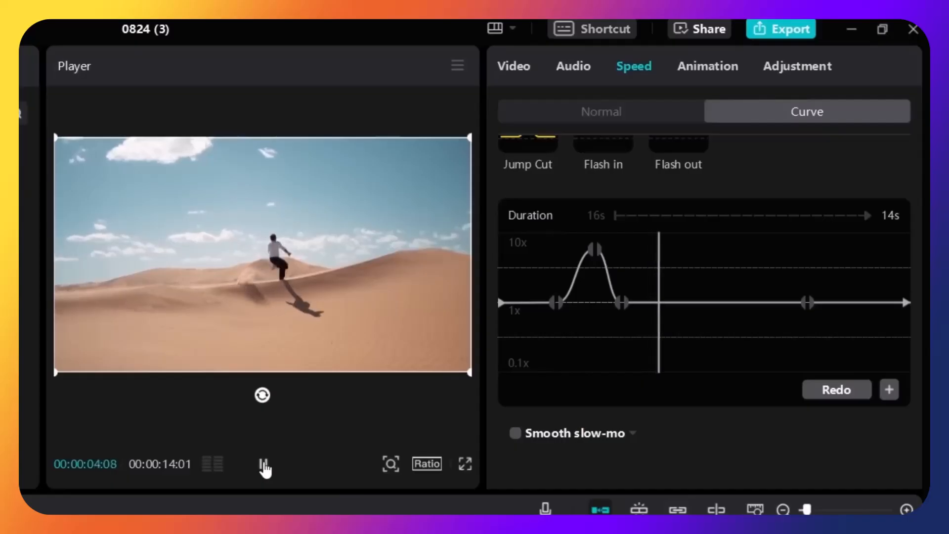
{"action": "left_click", "coordinate": [262, 465]}
Move the 1x point after the peak later, lower the peak to just under midway between 1x and 10x, and play from the start.
{"action": "left_click_drag", "start_coordinate": [630, 303], "coordinate": [675, 303]}
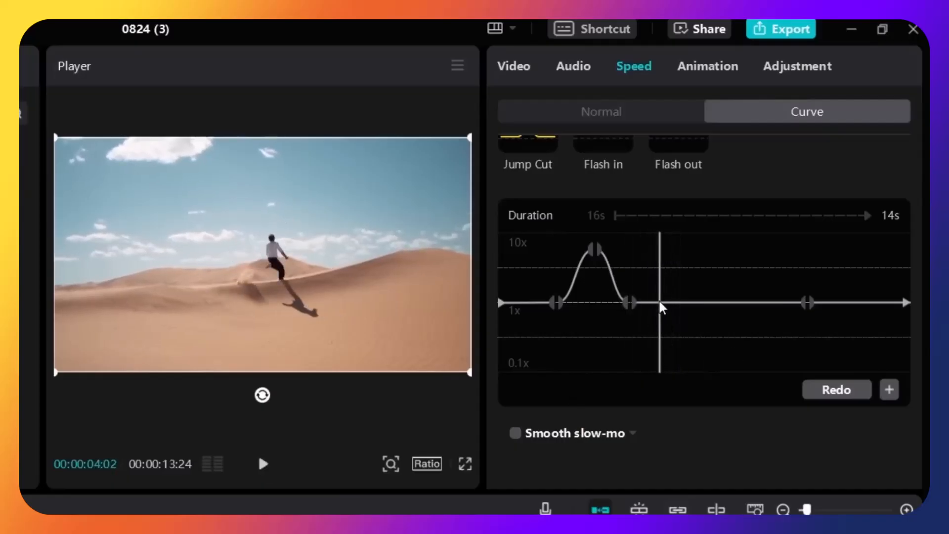
{"action": "left_click_drag", "start_coordinate": [603, 256], "coordinate": [614, 275]}
{"action": "left_click_drag", "start_coordinate": [562, 301], "coordinate": [485, 340]}
{"action": "left_click", "coordinate": [264, 464]}
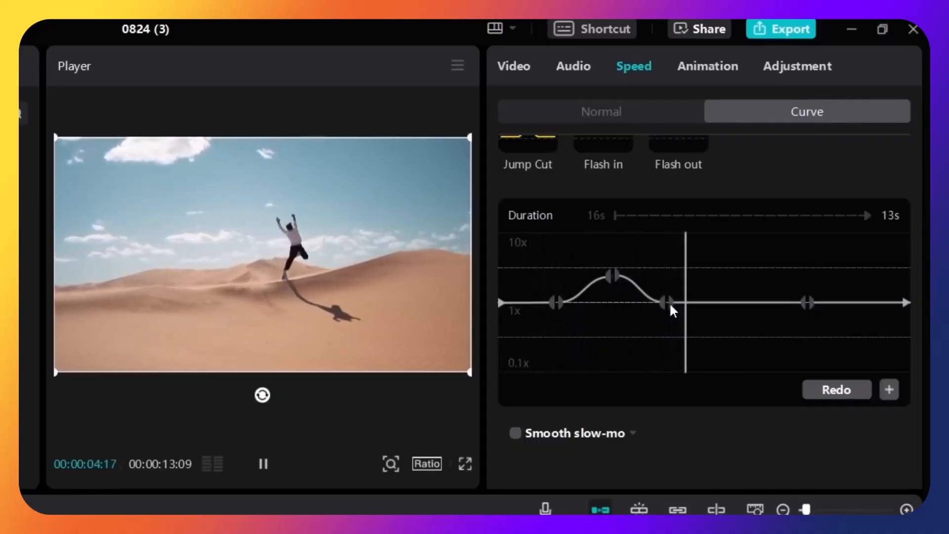
Raise the first peak close to 10x, and form a second near-10x peak between a new 1x point at 00:00:05:15 and the last point.
{"action": "left_click_drag", "start_coordinate": [616, 282], "coordinate": [611, 239]}
{"action": "left_click_drag", "start_coordinate": [761, 292], "coordinate": [733, 290]}
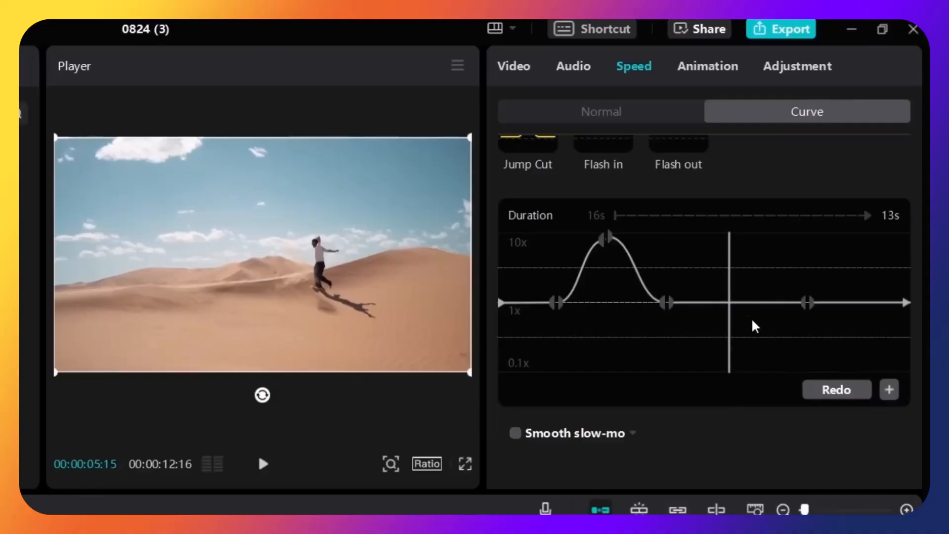
{"action": "left_click", "coordinate": [890, 389]}
{"action": "left_click_drag", "start_coordinate": [759, 296], "coordinate": [762, 237]}
{"action": "left_click", "coordinate": [889, 390]}
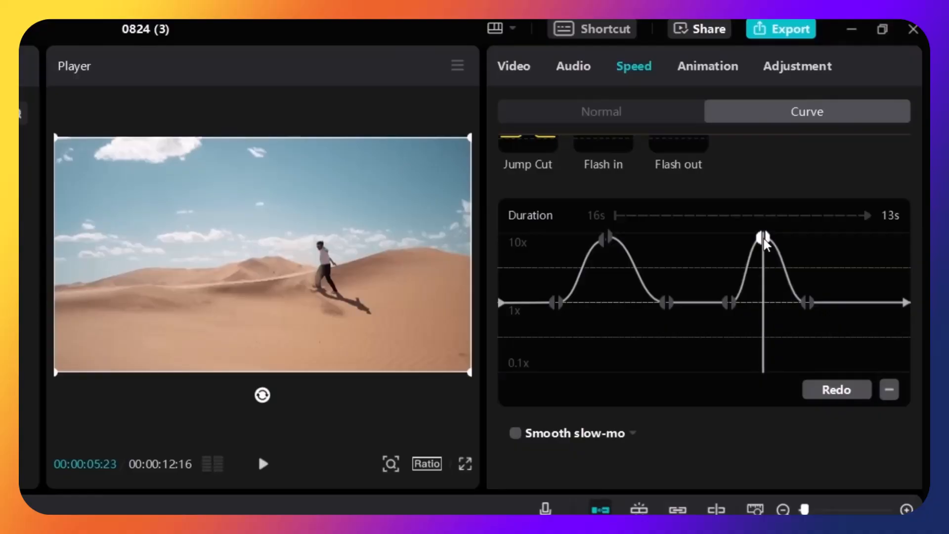
Play the clip from the 1x section between the two peaks through the second peak, and pause.
{"action": "left_click", "coordinate": [694, 275]}
{"action": "mouse_move", "coordinate": [699, 288]}
{"action": "left_mouse_down"}
{"action": "mouse_move", "coordinate": [806, 301]}
{"action": "mouse_move", "coordinate": [699, 302]}
{"action": "left_mouse_up"}
{"action": "left_click", "coordinate": [265, 464]}
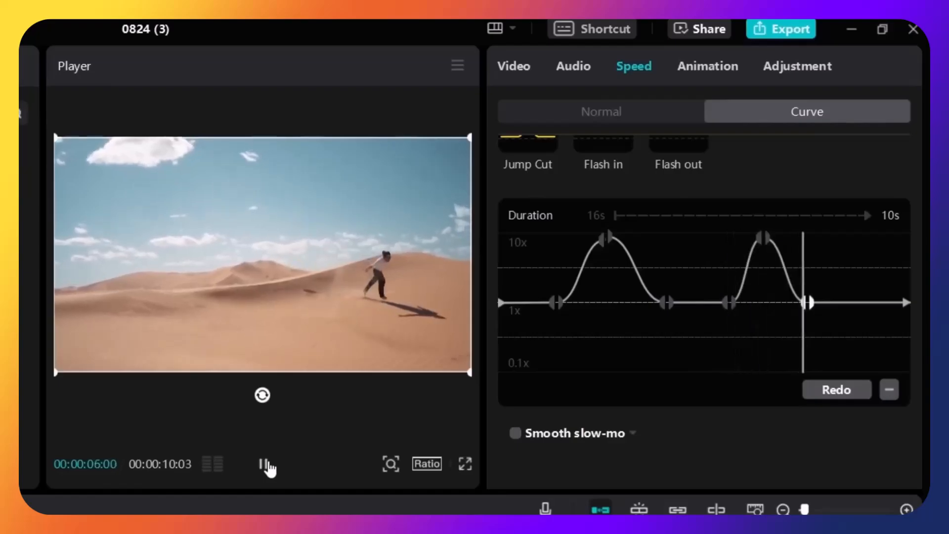
{"action": "left_click", "coordinate": [266, 463]}
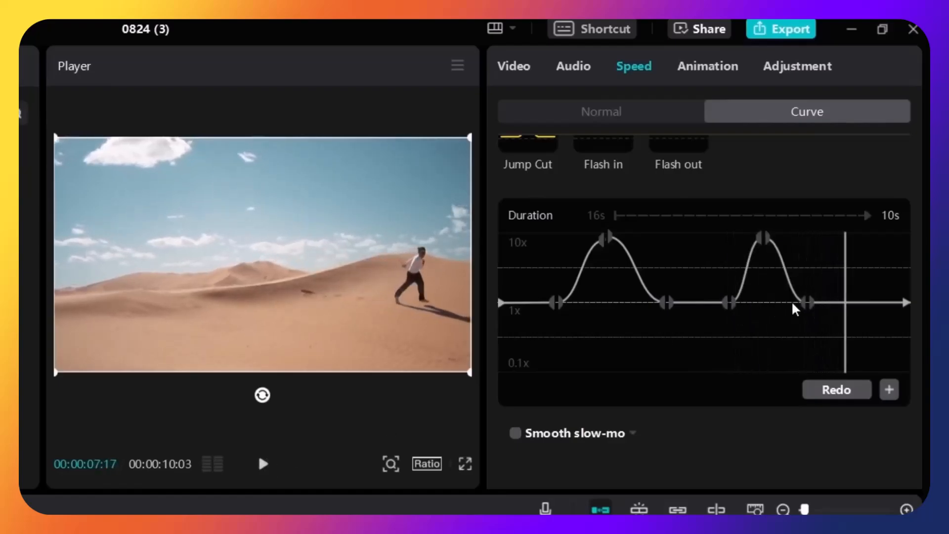
Move the last 1x curve point later for a more gradual slowdown, and shift the second peak slightly later.
{"action": "left_click_drag", "start_coordinate": [807, 302], "coordinate": [861, 302]}
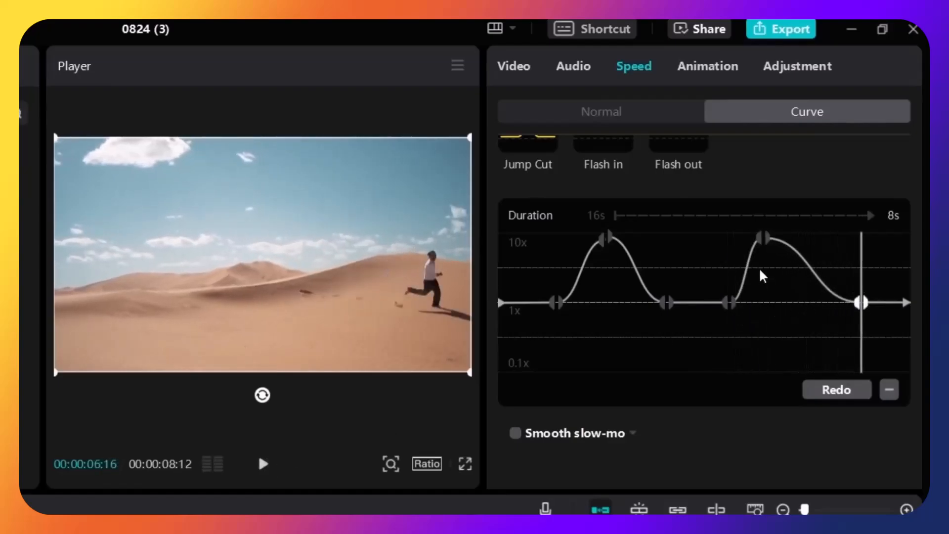
{"action": "left_click_drag", "start_coordinate": [772, 241], "coordinate": [791, 247]}
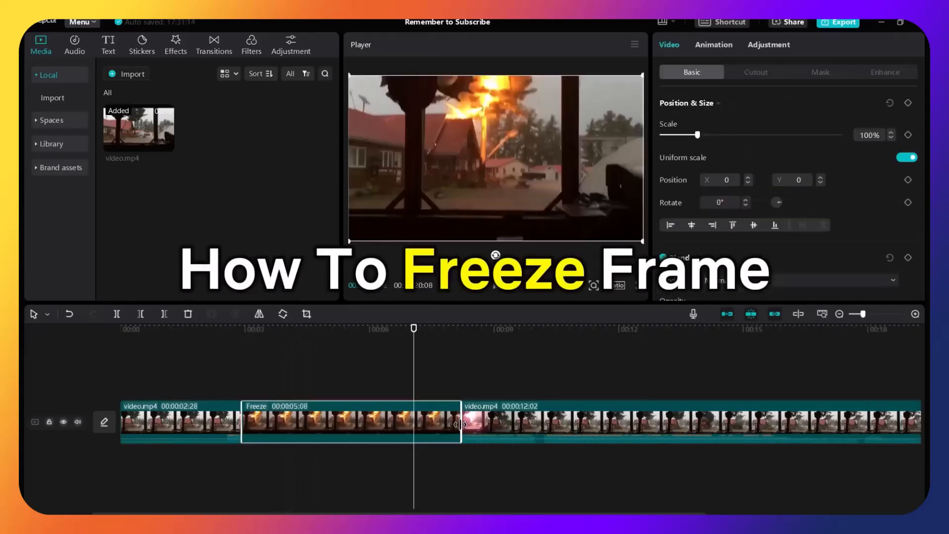
Extend the end of the Freeze clip on the timeline, and play from the beginning of the freeze.
{"action": "left_click_drag", "start_coordinate": [462, 425], "coordinate": [519, 428]}
{"action": "left_click", "coordinate": [251, 415]}
{"action": "key", "text": "space"}
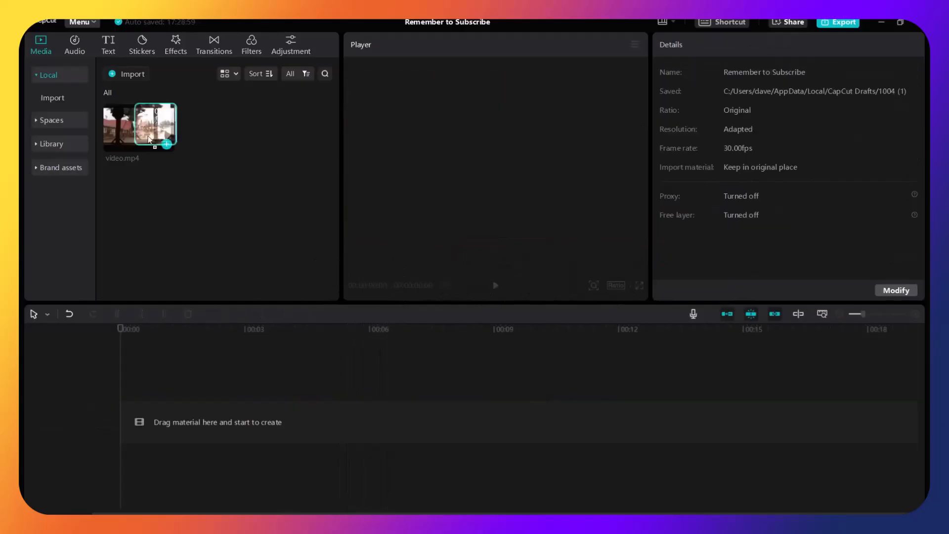
Place video.mp4 at the start of the empty timeline, and deselect the clip.
{"action": "left_click_drag", "start_coordinate": [138, 127], "coordinate": [198, 423]}
{"action": "left_click", "coordinate": [822, 314]}
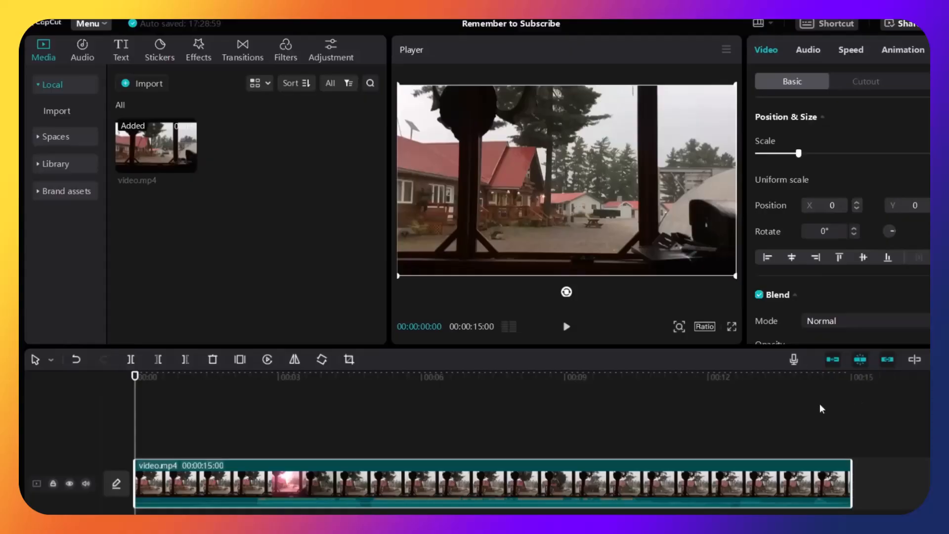
{"action": "left_click", "coordinate": [119, 422]}
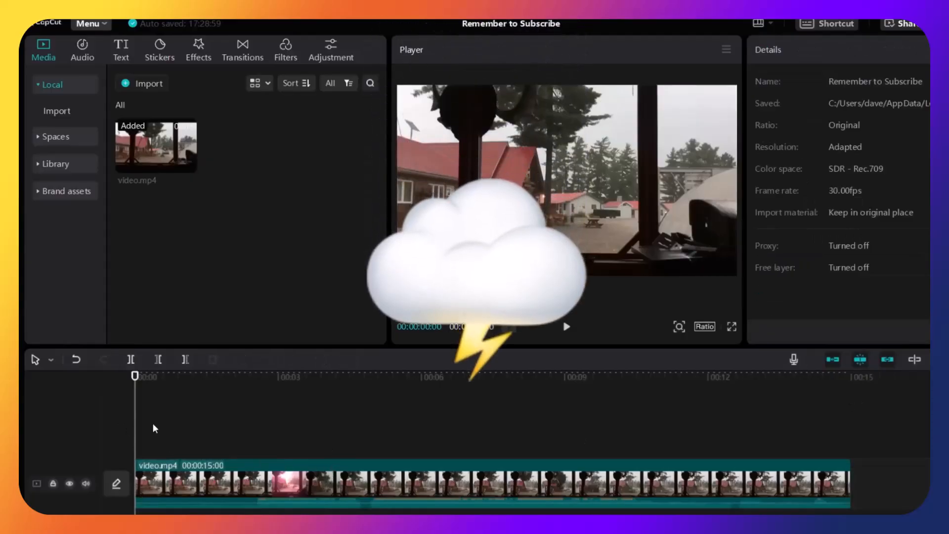
Play video.mp4 from its start through the lightning strike, and scrub back to the flash at 00:00:03:01.
{"action": "left_click", "coordinate": [567, 338]}
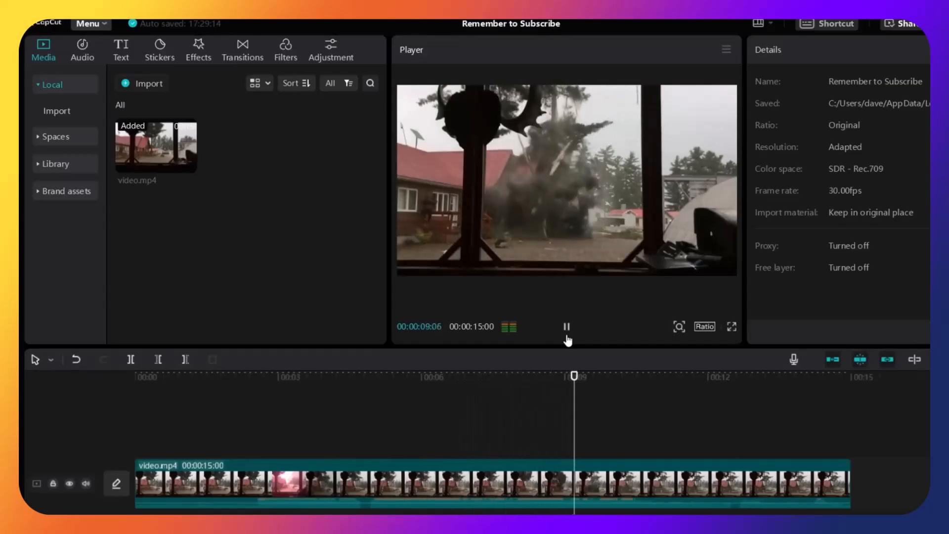
{"action": "left_click", "coordinate": [294, 443]}
{"action": "mouse_move", "coordinate": [294, 444]}
{"action": "left_mouse_down"}
{"action": "mouse_move", "coordinate": [326, 453]}
{"action": "mouse_move", "coordinate": [267, 454]}
{"action": "mouse_move", "coordinate": [303, 452]}
{"action": "mouse_move", "coordinate": [280, 454]}
{"action": "left_mouse_up"}
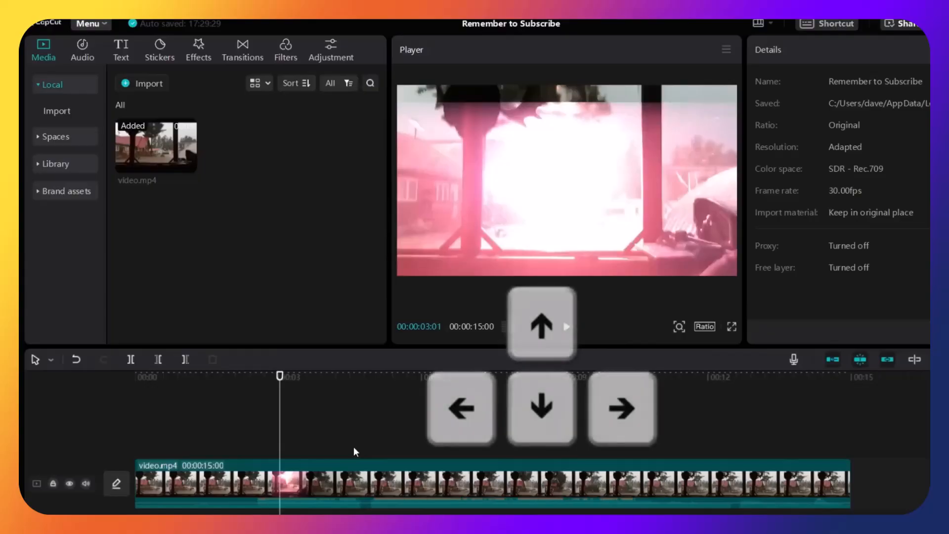
Step frame by frame forward and back through the lightning strike to examine its individual frames.
{"action": "key", "text": "Right"}
{"action": "key", "text": "Right"}
{"action": "key", "text": "Right"}
{"action": "key", "text": "Right"}
{"action": "key", "text": "Right"}
{"action": "key", "text": "Right"}
{"action": "key", "text": "Right"}
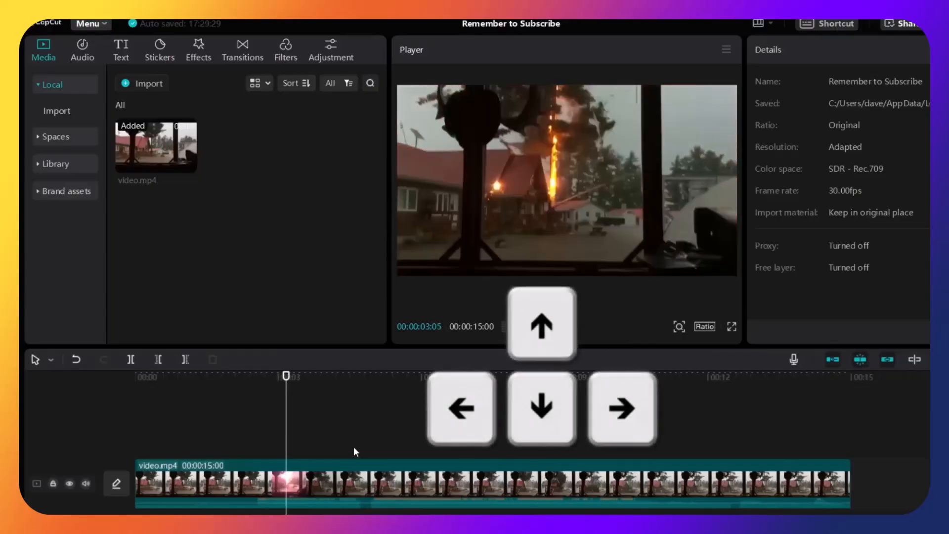
{"action": "key", "text": "Right"}
{"action": "key", "text": "Right"}
{"action": "key", "text": "Right"}
{"action": "key", "text": "Right"}
{"action": "key", "text": "Right"}
{"action": "key", "text": "Right"}
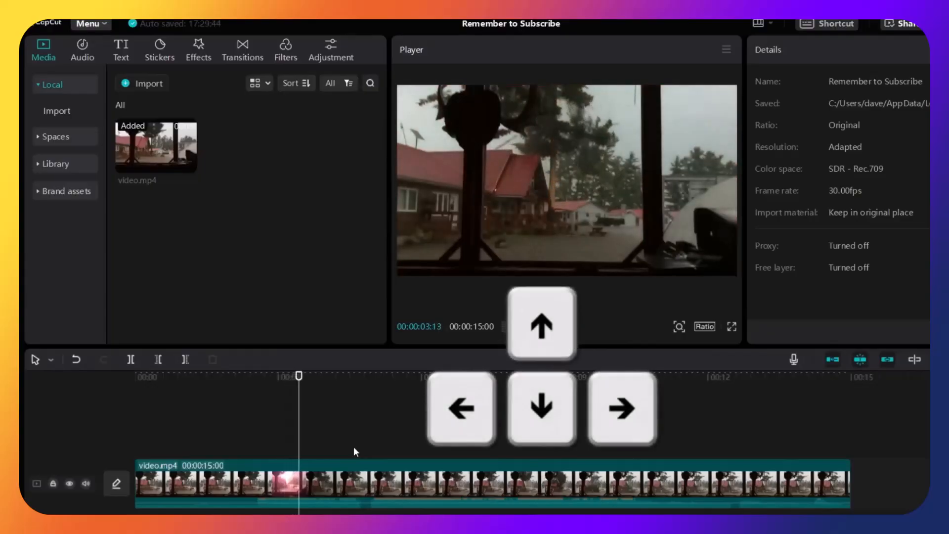
{"action": "key", "text": "Left"}
{"action": "key", "text": "Left"}
{"action": "key", "text": "Left"}
{"action": "key", "text": "Left"}
{"action": "key", "text": "Left"}
{"action": "key", "text": "Left"}
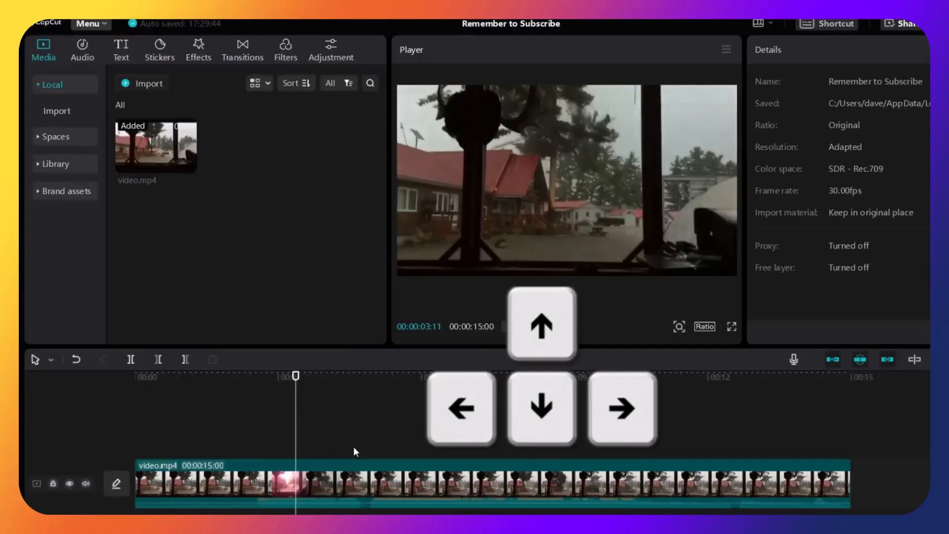
{"action": "key", "text": "Left"}
{"action": "key", "text": "Left"}
{"action": "key", "text": "Left"}
{"action": "key", "text": "Left"}
{"action": "key", "text": "Left"}
{"action": "key", "text": "Left"}
{"action": "key", "text": "Right"}
{"action": "key", "text": "Right"}
{"action": "key", "text": "Right"}
{"action": "key", "text": "Left"}
{"action": "key", "text": "Left"}
{"action": "key", "text": "Left"}
{"action": "key", "text": "Left"}
{"action": "key", "text": "Left"}
{"action": "key", "text": "Left"}
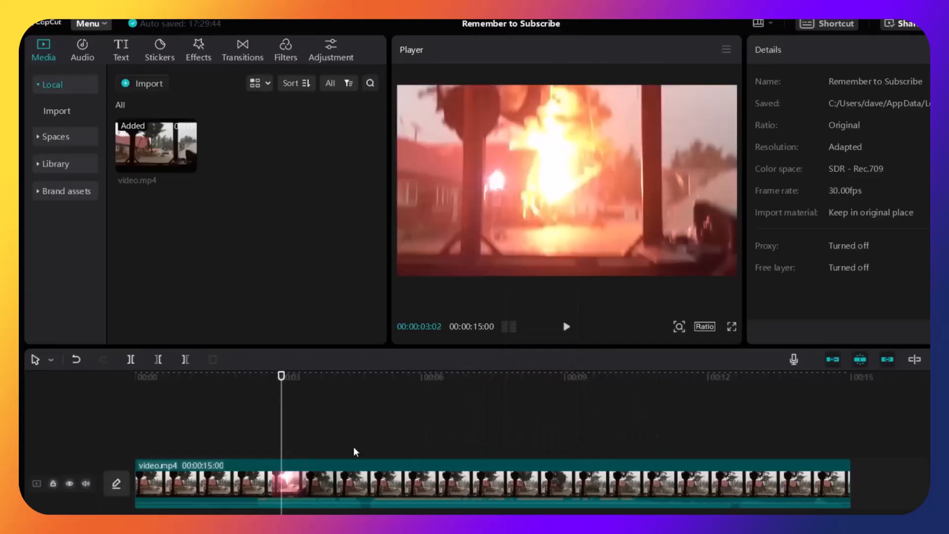
Position the playhead on the frame at 00:00:02:28, and insert a freeze frame of video.mp4 there.
{"action": "key", "text": "Left"}
{"action": "key", "text": "Left"}
{"action": "key", "text": "Left"}
{"action": "key", "text": "Left"}
{"action": "key", "text": "Left"}
{"action": "key", "text": "Left"}
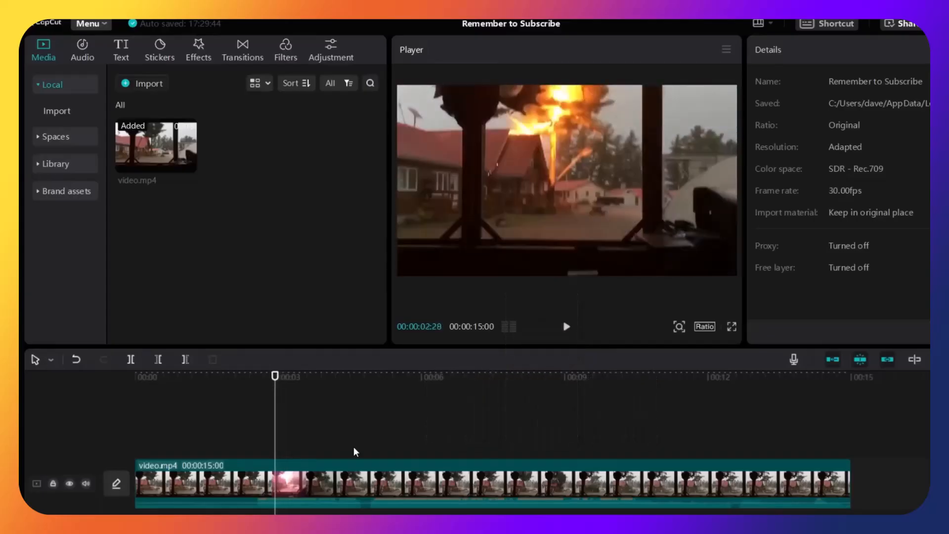
{"action": "key", "text": "Right"}
{"action": "key", "text": "Right"}
{"action": "key", "text": "Right"}
{"action": "key", "text": "Right"}
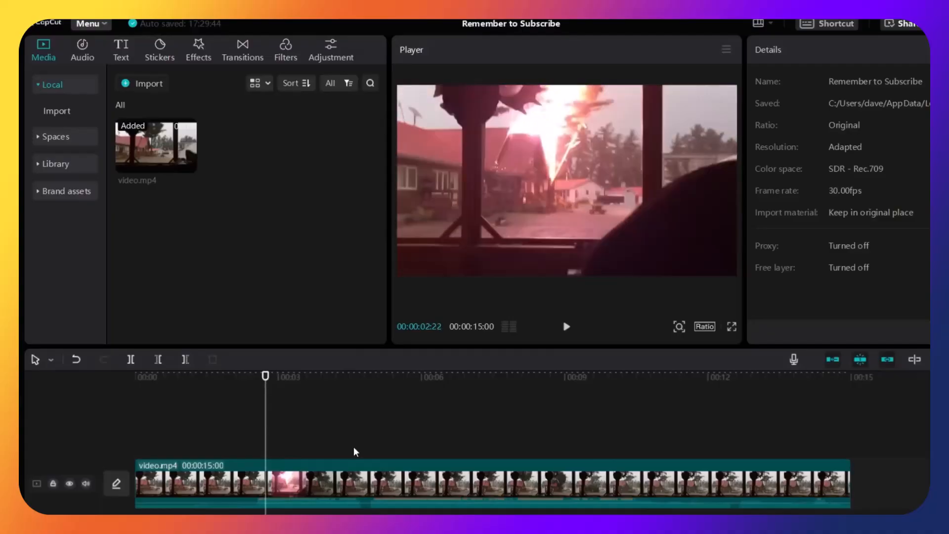
{"action": "key", "text": "Right"}
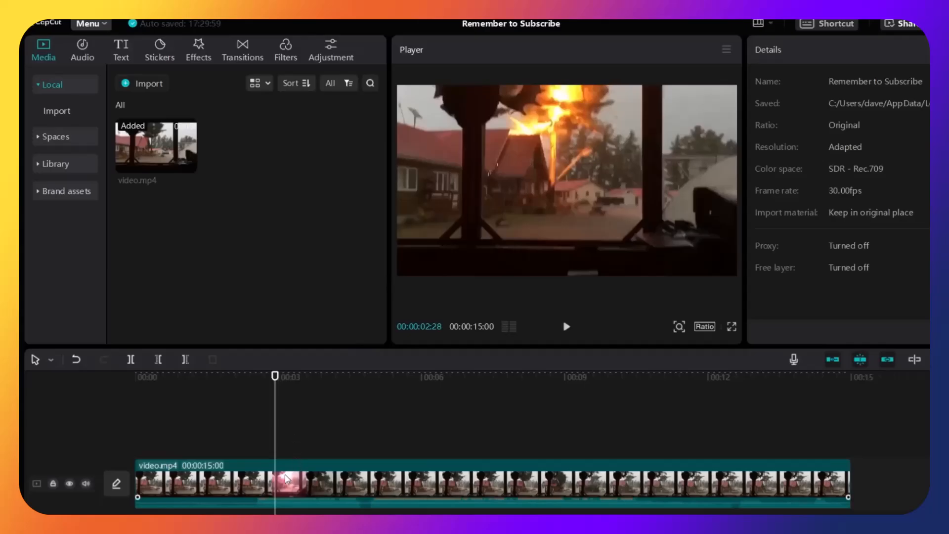
{"action": "left_click", "coordinate": [297, 481]}
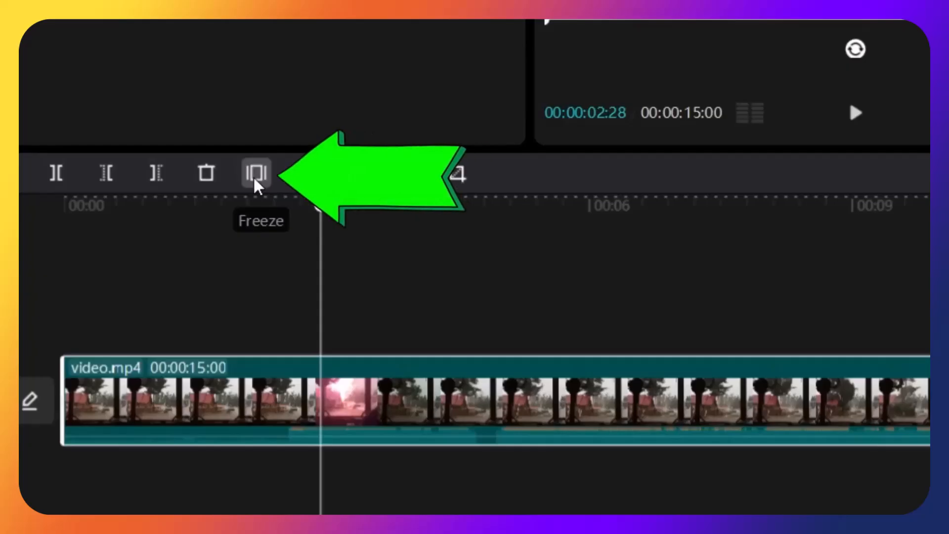
{"action": "left_click", "coordinate": [257, 174]}
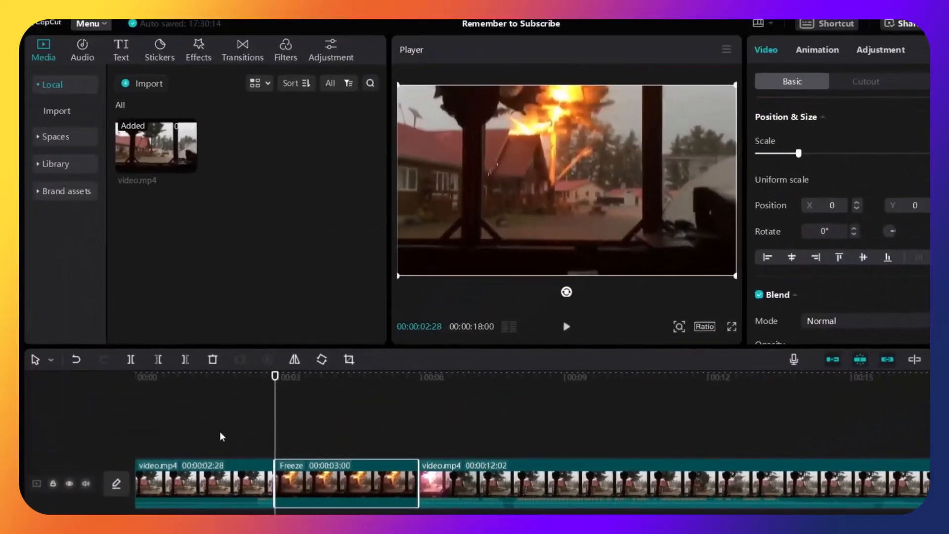
Play the timeline from 00:00:01:22 through the freeze frame into the following clip, and pause.
{"action": "left_click", "coordinate": [219, 435]}
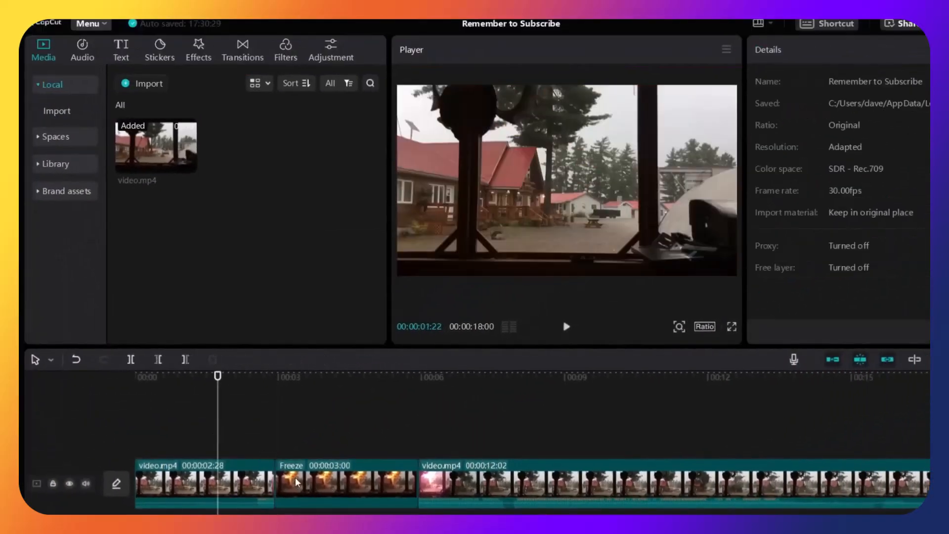
{"action": "key", "text": "space"}
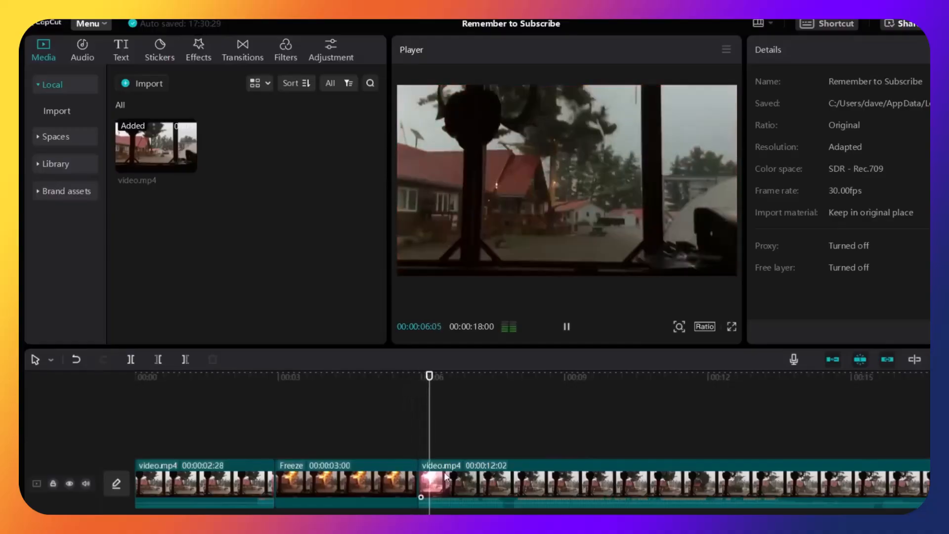
{"action": "key", "text": "space"}
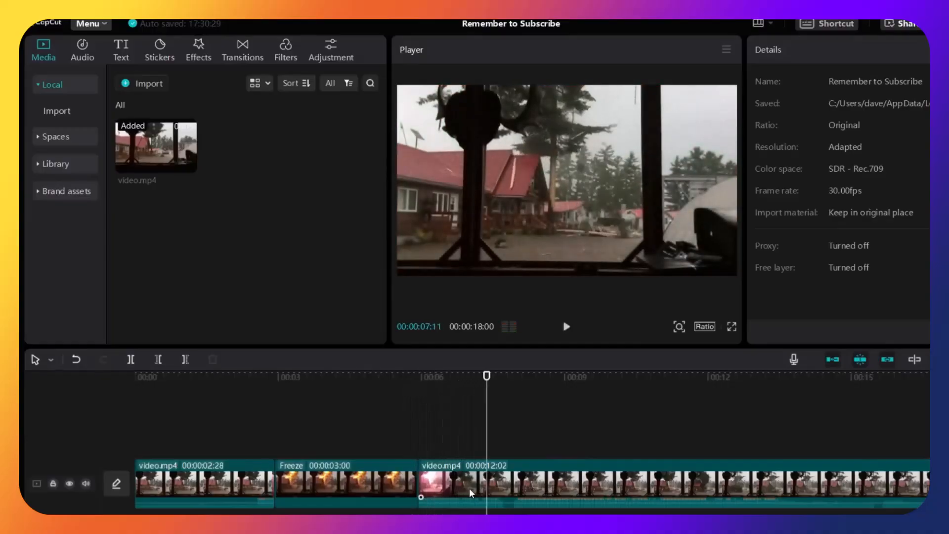
Shorten the Freeze clip to about 21 frames by trimming its end.
{"action": "left_click", "coordinate": [360, 490]}
{"action": "left_click", "coordinate": [318, 434]}
{"action": "left_click", "coordinate": [337, 478]}
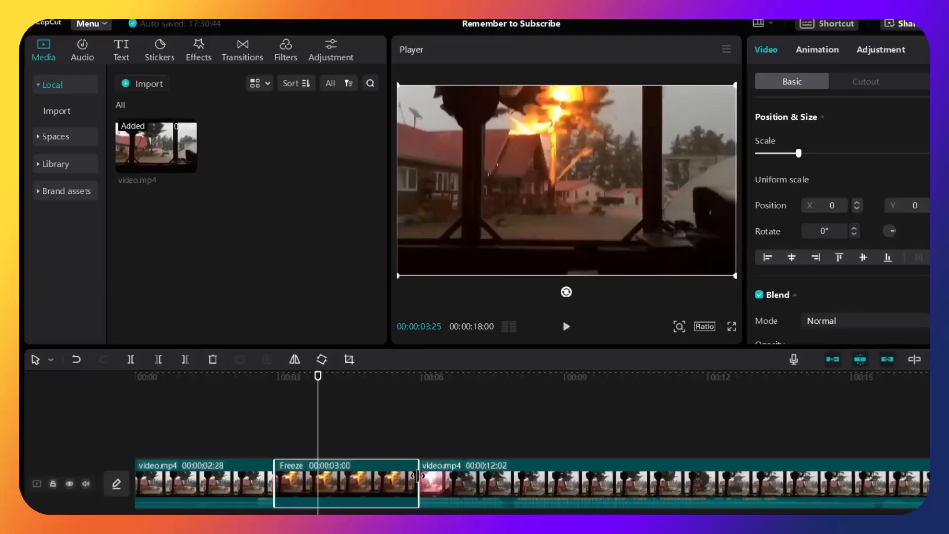
{"action": "left_click_drag", "start_coordinate": [410, 476], "coordinate": [302, 484]}
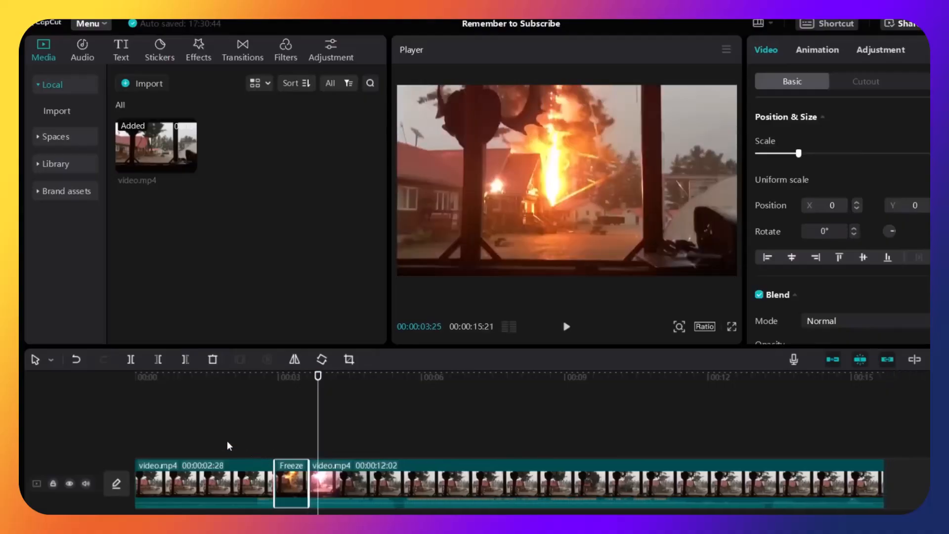
Play the timeline from 00:00:02:11 past the shortened freeze frame, and pause.
{"action": "left_click", "coordinate": [276, 452]}
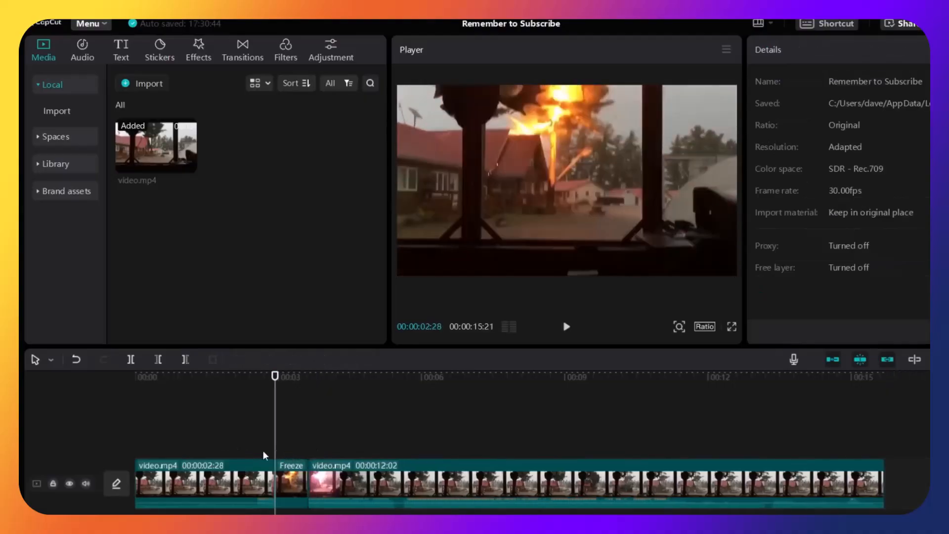
{"action": "left_click", "coordinate": [248, 453]}
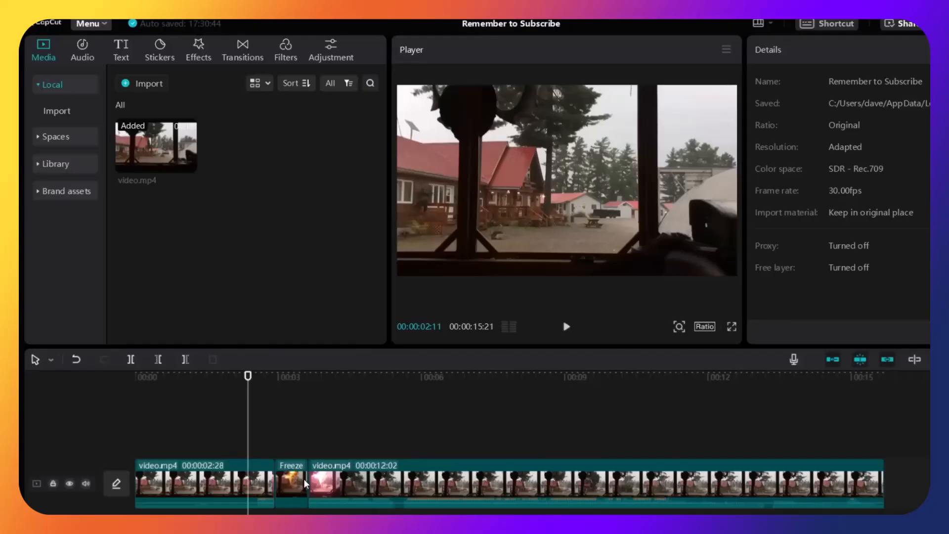
{"action": "key", "text": "space"}
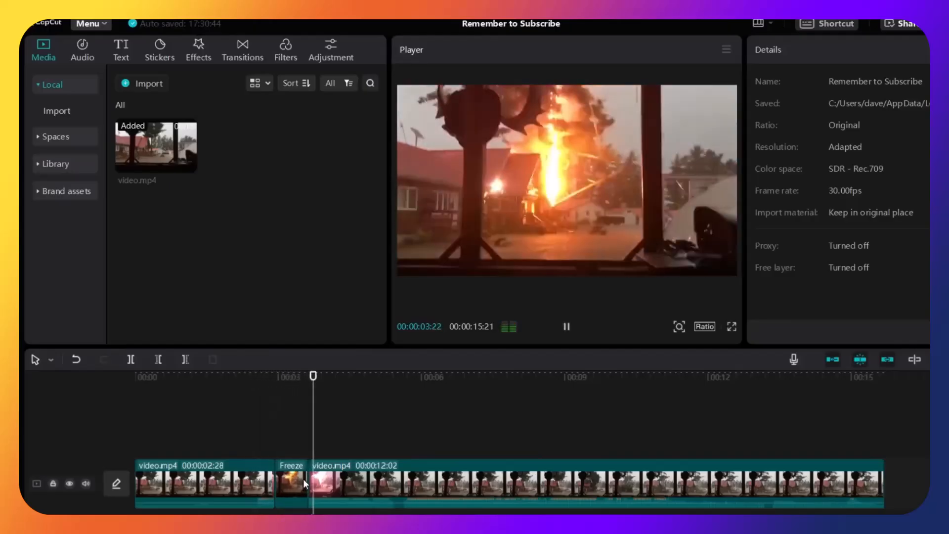
{"action": "key", "text": "space"}
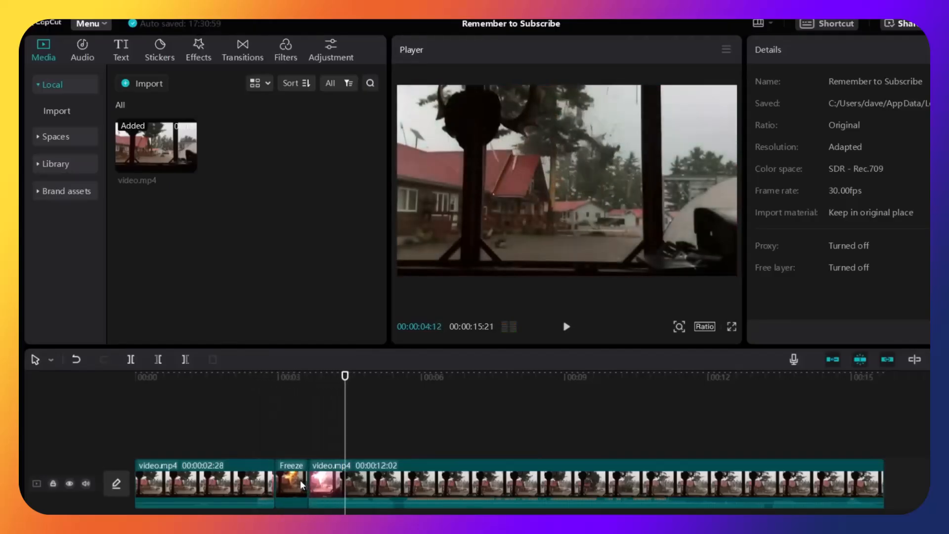
Extend the Freeze clip to 00:00:05:08 by trimming its end outward, and play through it up to 00:00:07:02.
{"action": "left_click", "coordinate": [303, 485]}
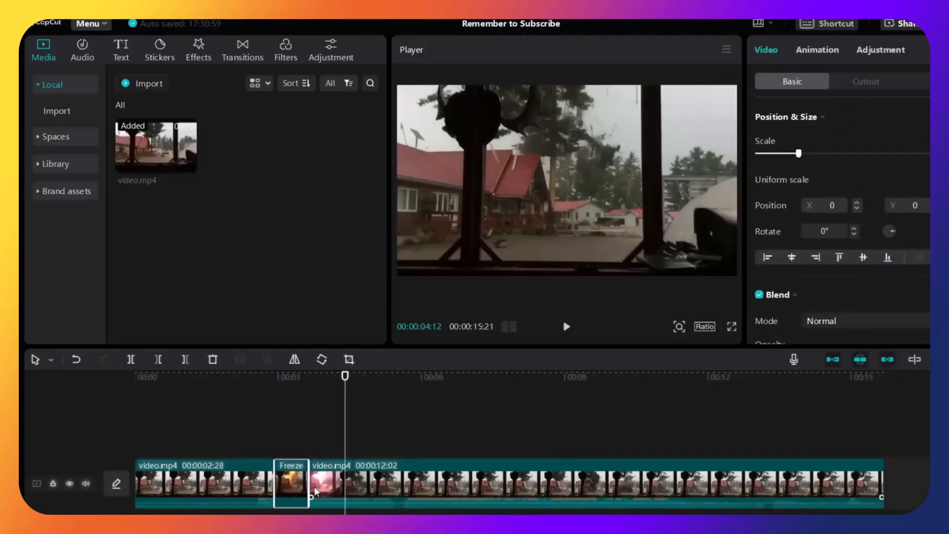
{"action": "left_click_drag", "start_coordinate": [309, 486], "coordinate": [525, 486]}
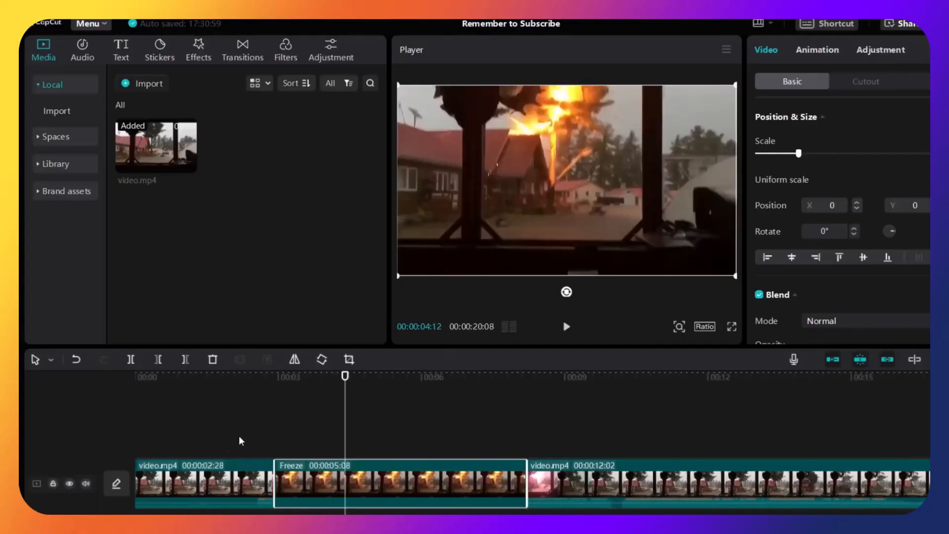
{"action": "left_click", "coordinate": [240, 440]}
{"action": "key", "text": "space"}
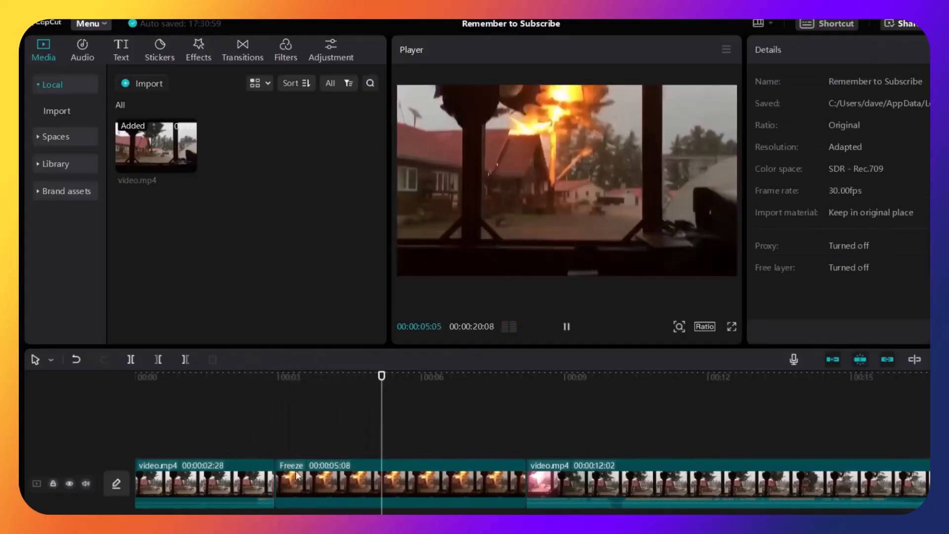
{"action": "key", "text": "space"}
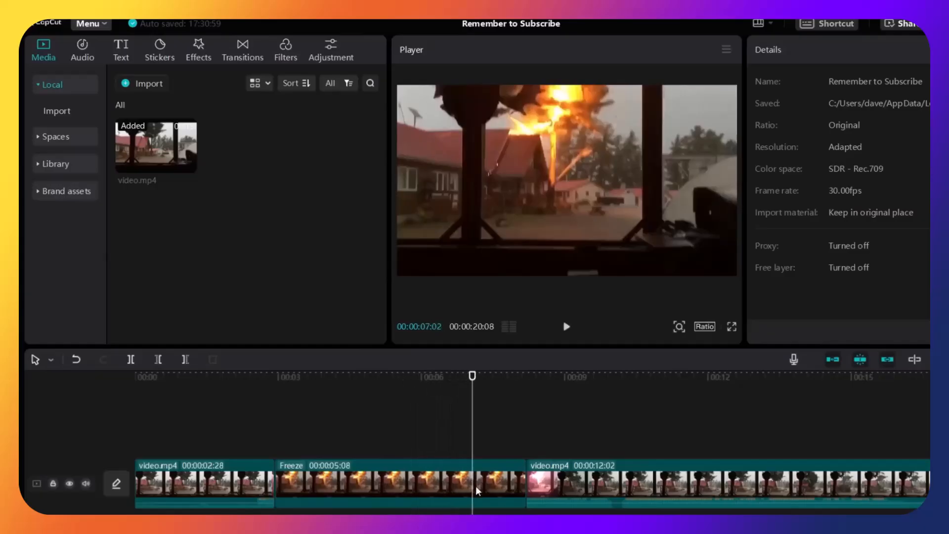
Shorten the Freeze clip by trimming its end back to about the 4-second mark of the timeline.
{"action": "left_click", "coordinate": [514, 490]}
{"action": "left_click_drag", "start_coordinate": [526, 487], "coordinate": [334, 492]}
{"action": "left_click_drag", "start_coordinate": [333, 492], "coordinate": [325, 492]}
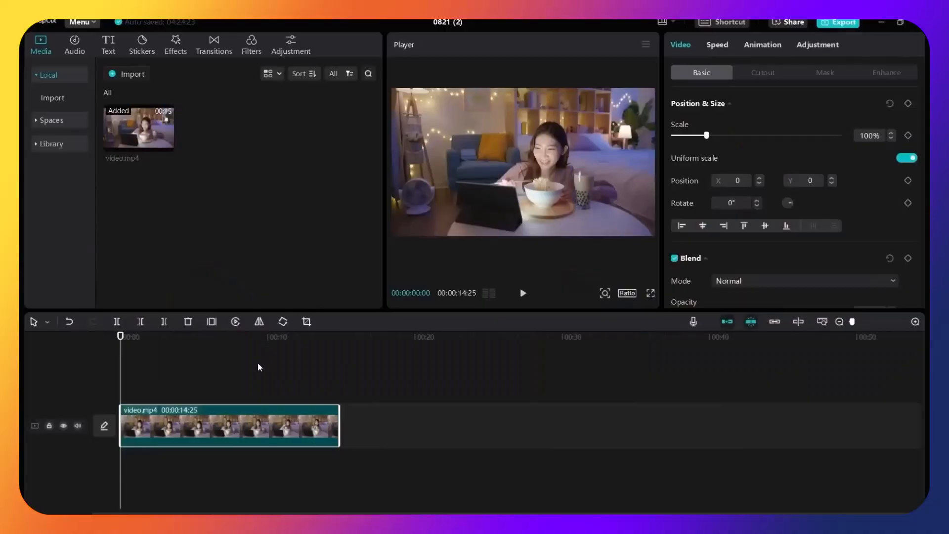
Open the crop settings of video.mp4 at 00:00:09:10, and set the crop ratio to 16:9.
{"action": "left_click", "coordinate": [257, 367]}
{"action": "left_click", "coordinate": [275, 425]}
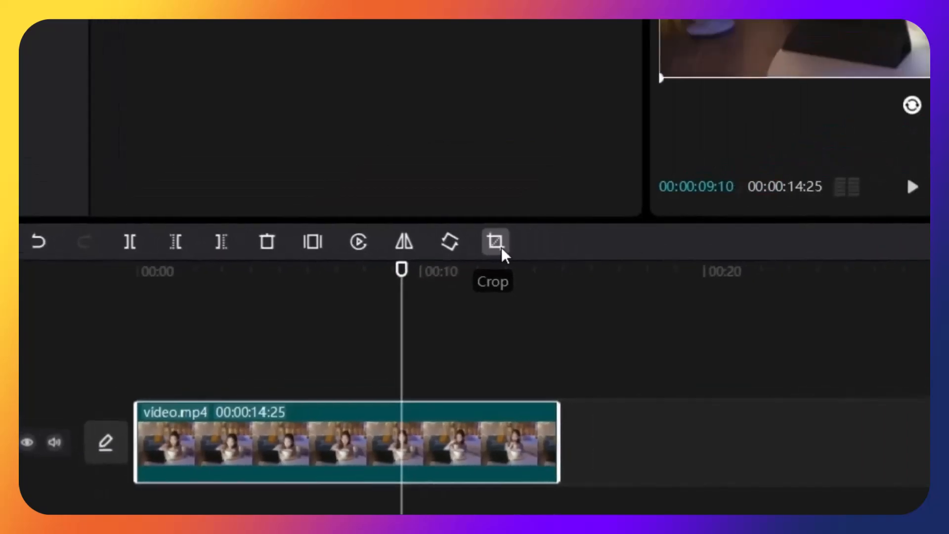
{"action": "left_click", "coordinate": [520, 237]}
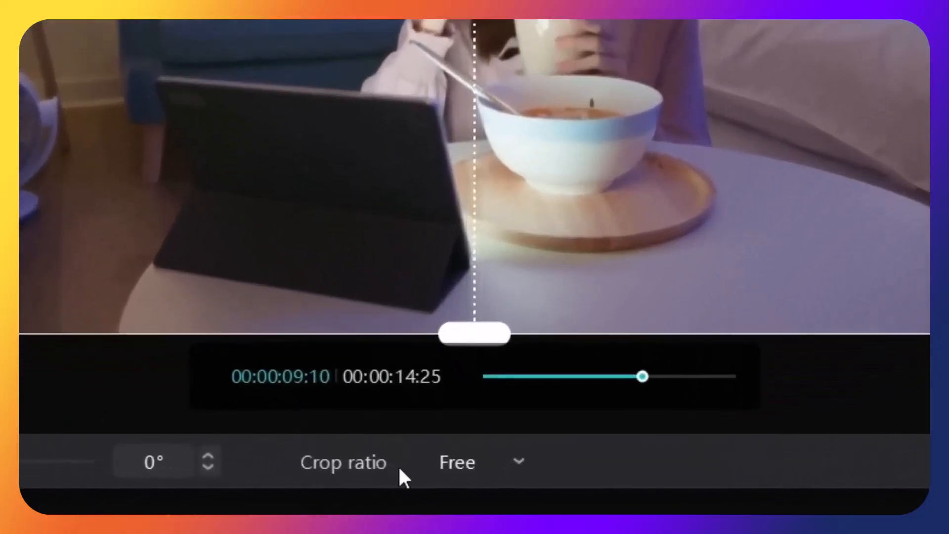
{"action": "left_click", "coordinate": [459, 464]}
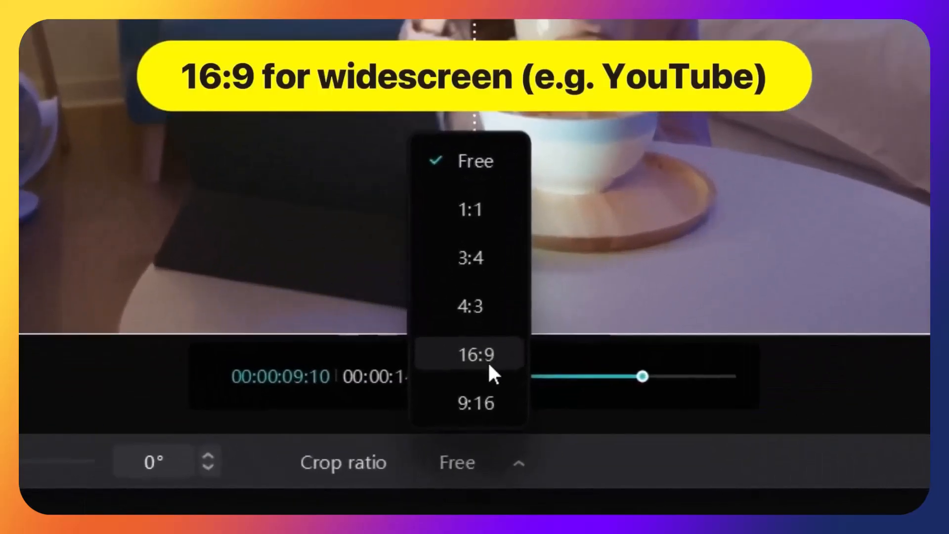
{"action": "left_click", "coordinate": [490, 366]}
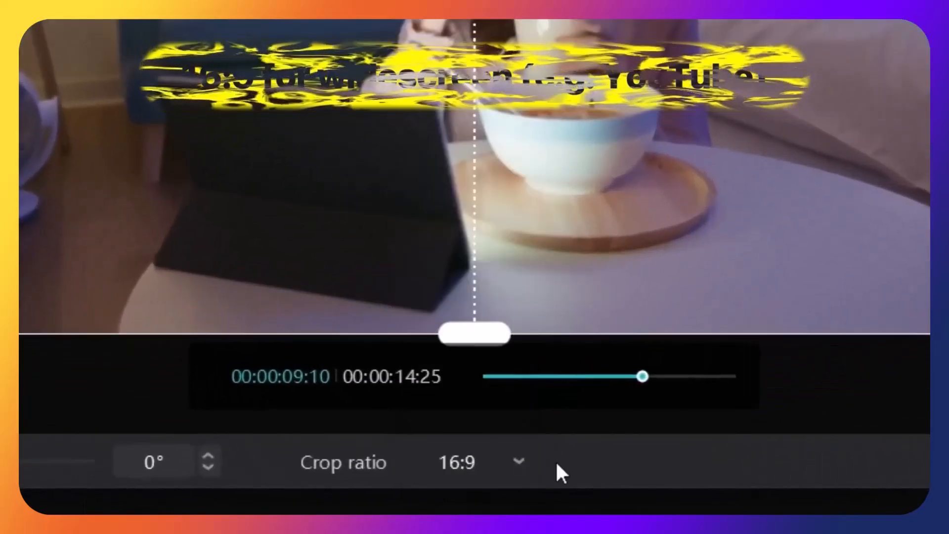
Change the crop ratio to 9:16, and move the crop frame so that the woman is centred in it.
{"action": "left_click", "coordinate": [518, 462]}
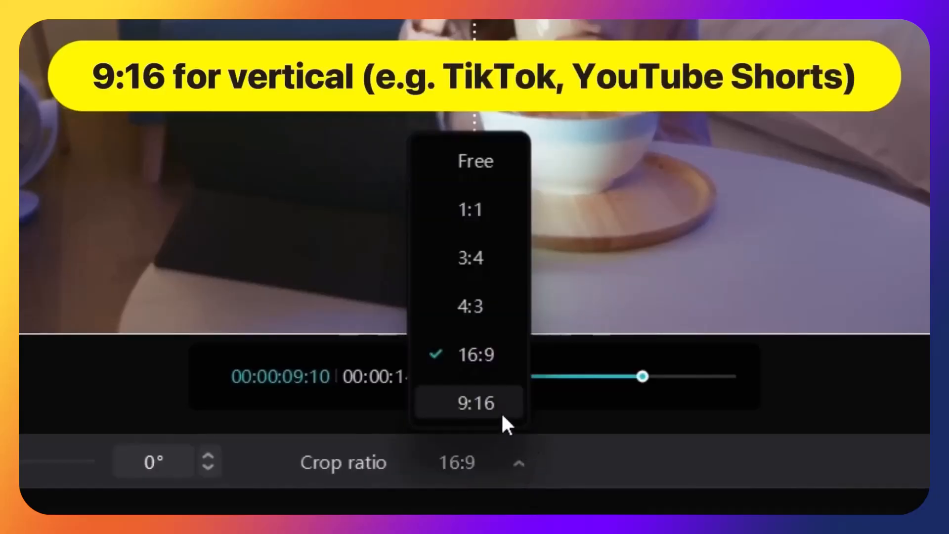
{"action": "left_click", "coordinate": [472, 414]}
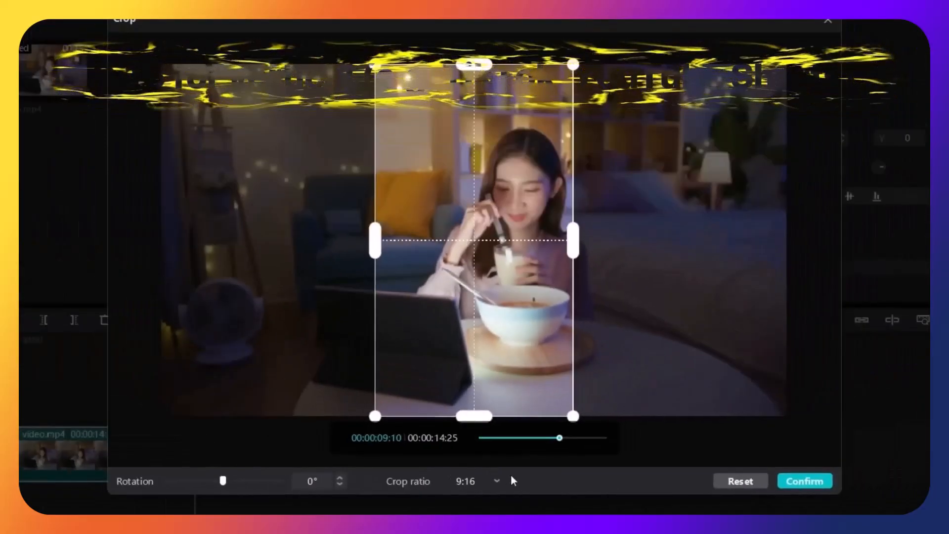
{"action": "left_click_drag", "start_coordinate": [518, 323], "coordinate": [535, 331]}
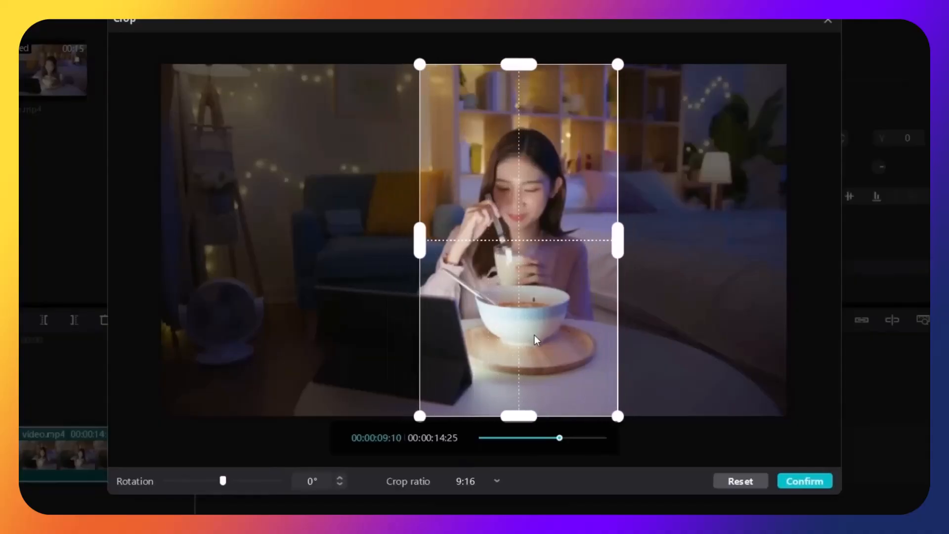
Set the crop ratio back to 16:9, and shrink and move the frame around the woman to leave out the fan and shelf.
{"action": "left_click", "coordinate": [478, 477]}
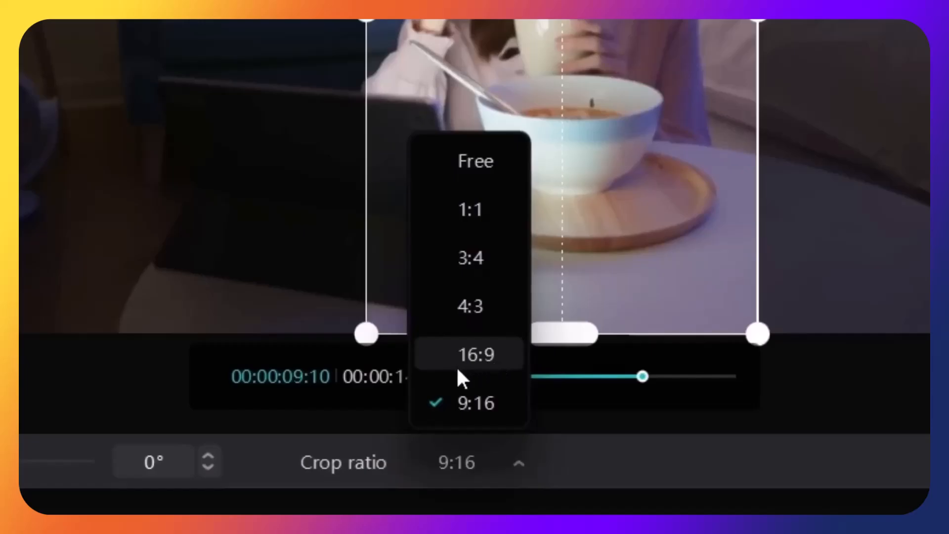
{"action": "left_click", "coordinate": [468, 366]}
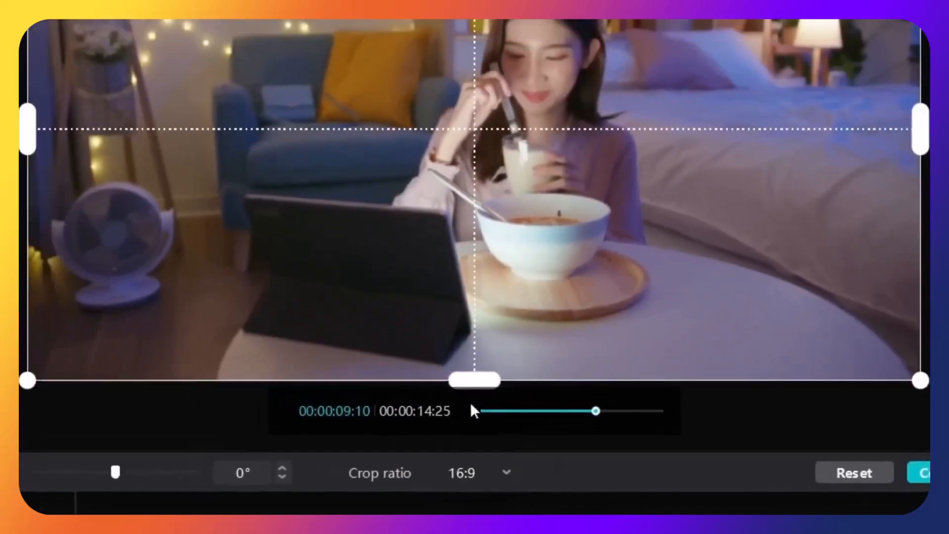
{"action": "left_click_drag", "start_coordinate": [789, 67], "coordinate": [705, 158]}
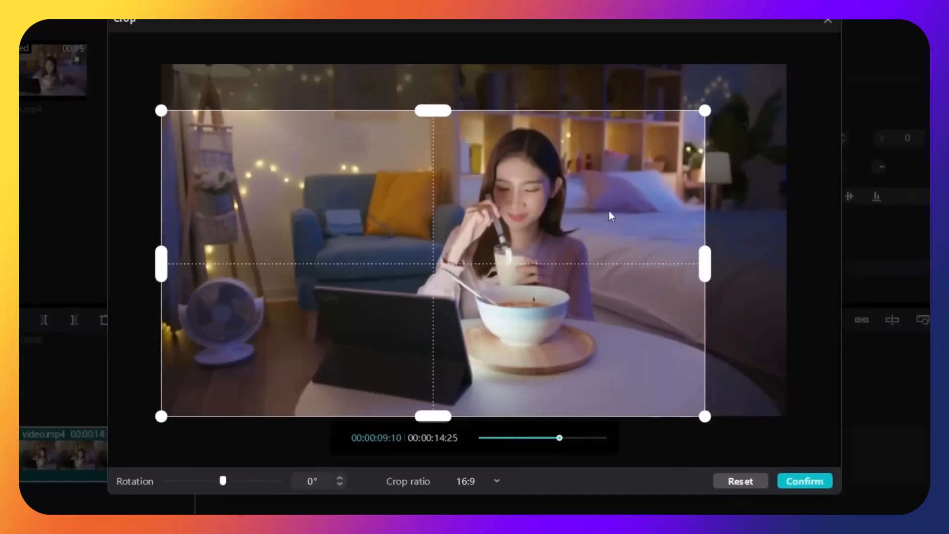
{"action": "left_click_drag", "start_coordinate": [509, 246], "coordinate": [625, 216]}
{"action": "left_click_drag", "start_coordinate": [243, 79], "coordinate": [303, 112]}
{"action": "left_click_drag", "start_coordinate": [469, 193], "coordinate": [452, 189]}
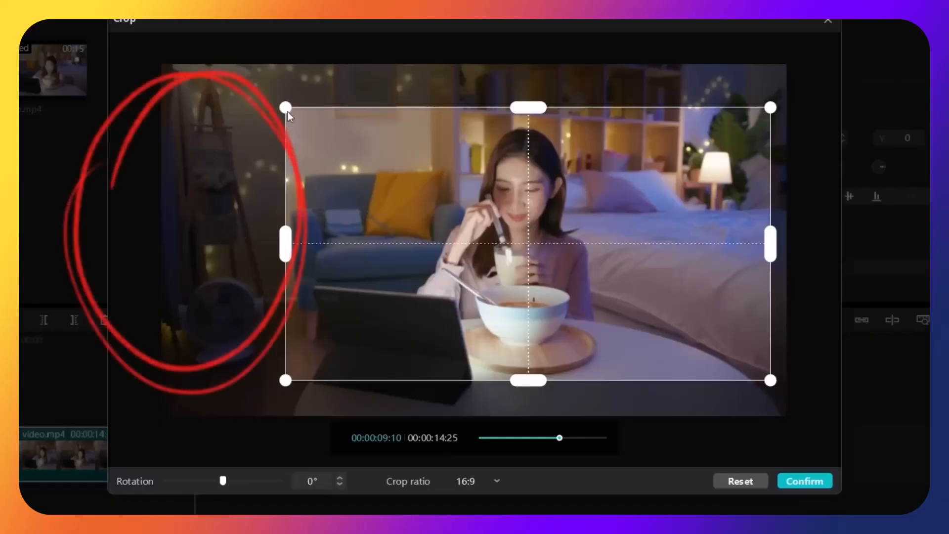
Fine-tune the position and size of the 16:9 crop frame around the woman and table, and apply the crop.
{"action": "left_click_drag", "start_coordinate": [645, 258], "coordinate": [635, 267]}
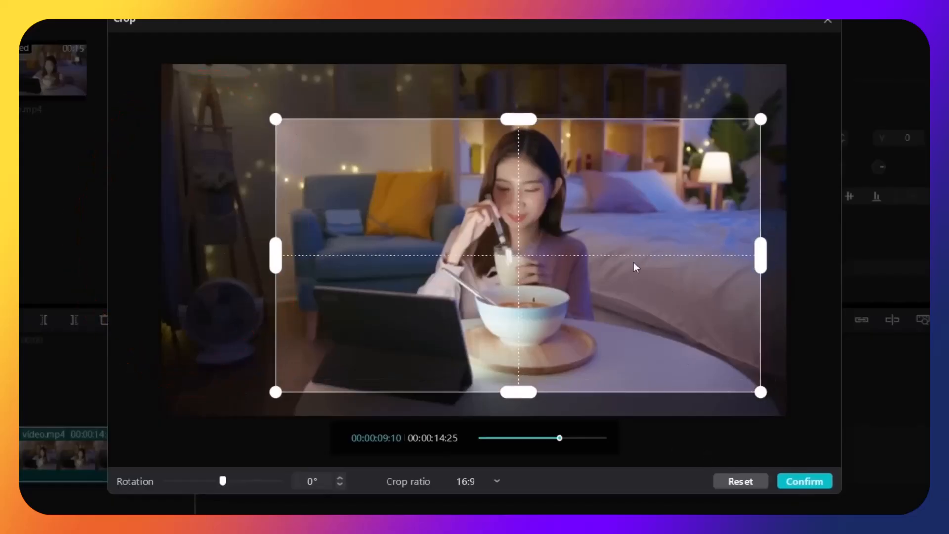
{"action": "mouse_move", "coordinate": [645, 307]}
{"action": "left_mouse_down"}
{"action": "mouse_move", "coordinate": [647, 298]}
{"action": "mouse_move", "coordinate": [652, 309]}
{"action": "left_mouse_up"}
{"action": "mouse_move", "coordinate": [762, 113]}
{"action": "left_mouse_down"}
{"action": "mouse_move", "coordinate": [728, 152]}
{"action": "mouse_move", "coordinate": [624, 224]}
{"action": "mouse_move", "coordinate": [765, 127]}
{"action": "left_mouse_up"}
{"action": "left_click_drag", "start_coordinate": [633, 202], "coordinate": [636, 203]}
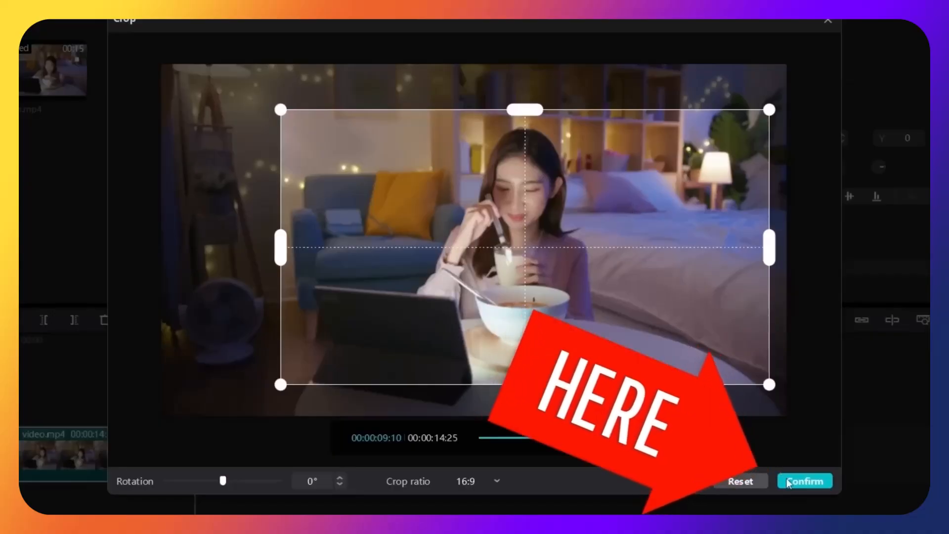
{"action": "left_click", "coordinate": [805, 480]}
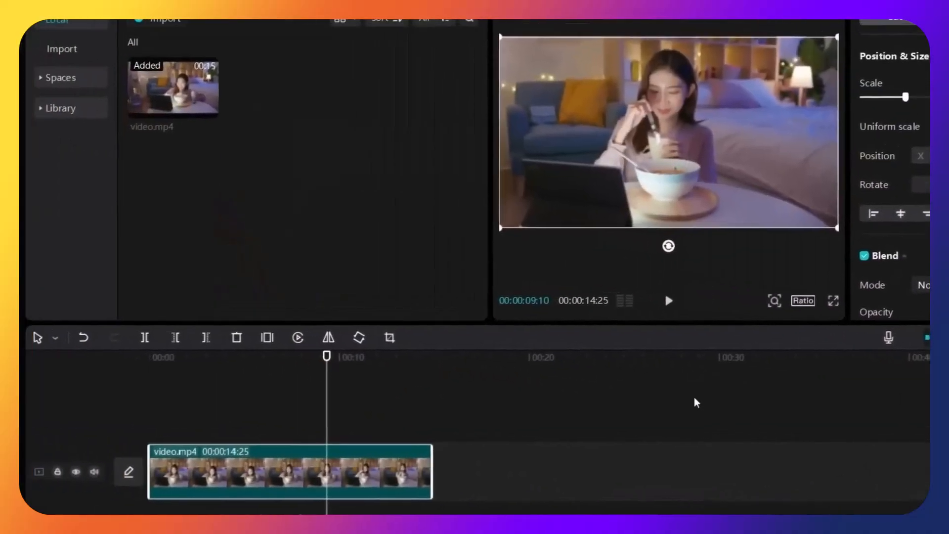
Play the cropped video.mp4 from the start of the timeline to 00:00:01:15, and pause.
{"action": "left_click_drag", "start_coordinate": [243, 377], "coordinate": [17, 361]}
{"action": "left_click", "coordinate": [669, 302]}
{"action": "left_click", "coordinate": [669, 302]}
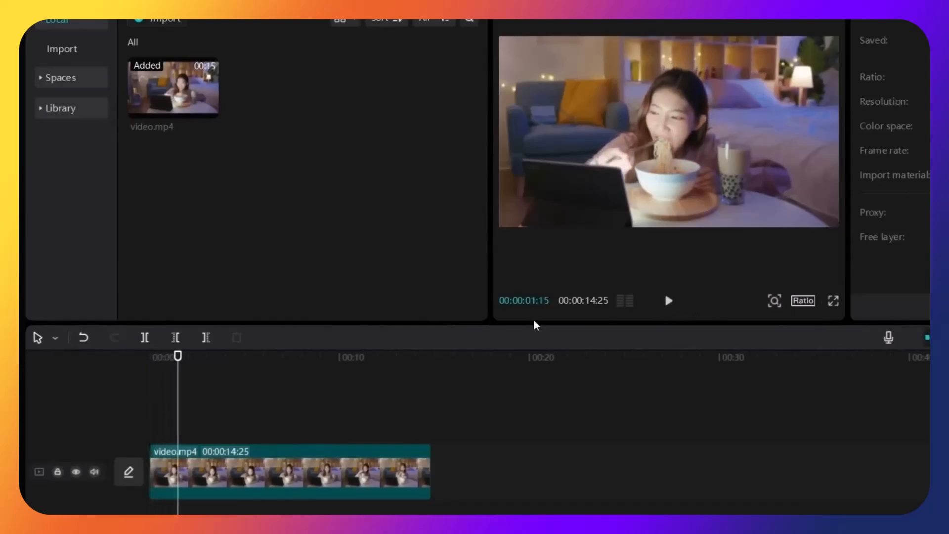
Undo the crop to compare it with the uncropped picture, restore it, and resume playback.
{"action": "left_click", "coordinate": [82, 338]}
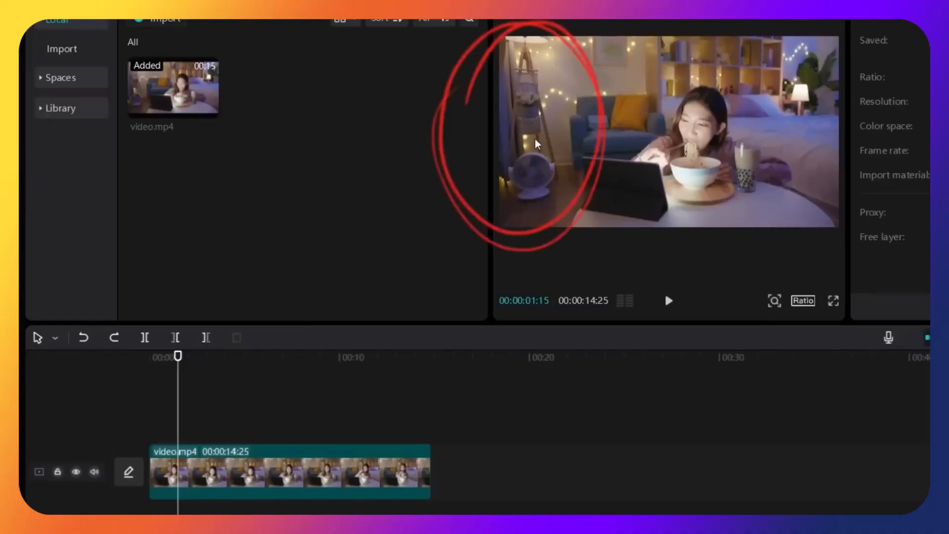
{"action": "left_click", "coordinate": [114, 337]}
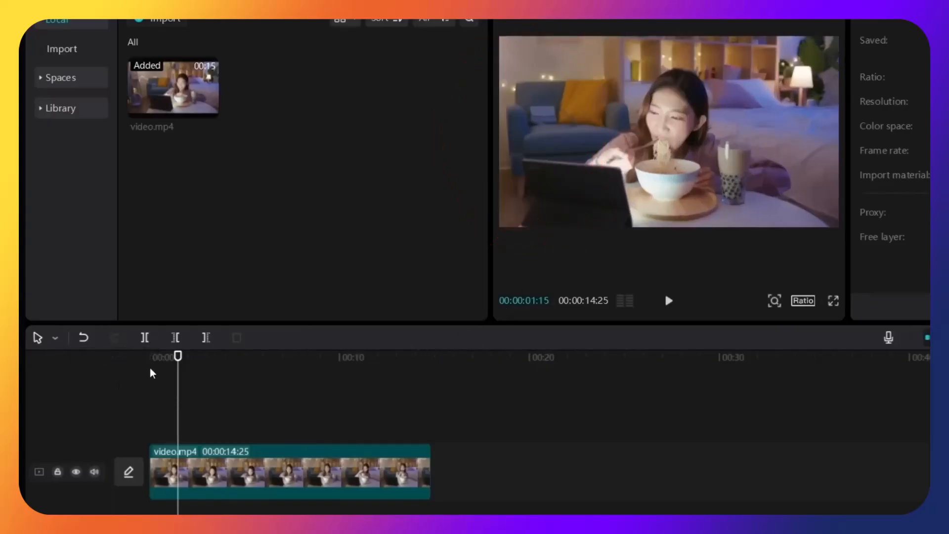
{"action": "left_click", "coordinate": [669, 301]}
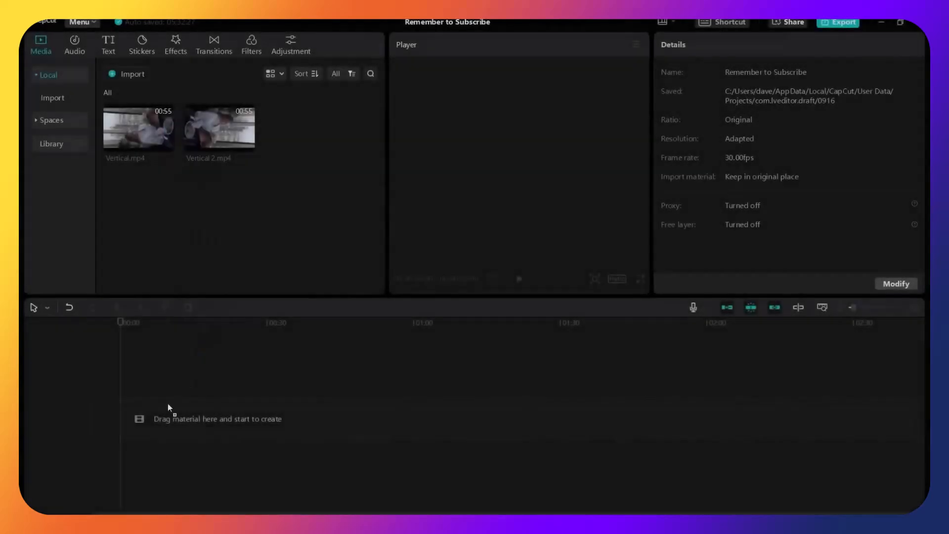
Add Vertical.mp4 to the empty timeline, and play it from the start to 00:00:06:27.
{"action": "left_click_drag", "start_coordinate": [150, 138], "coordinate": [168, 420]}
{"action": "left_click", "coordinate": [123, 408]}
{"action": "key", "text": "space"}
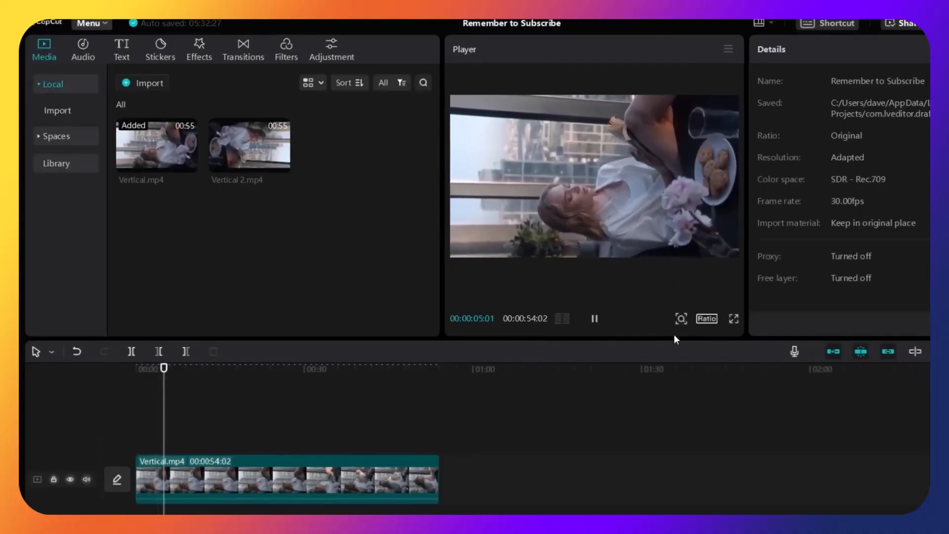
{"action": "key", "text": "space"}
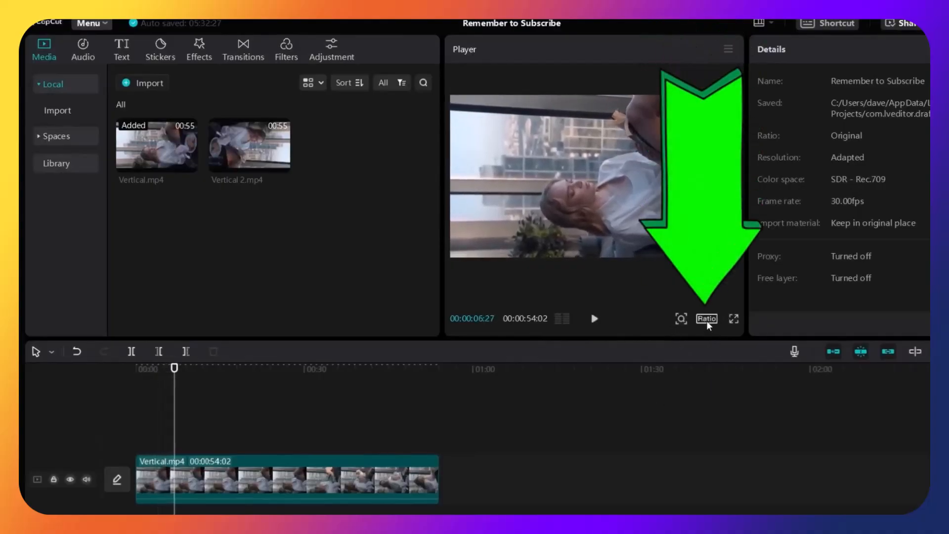
Set the project's aspect ratio to 9:16 for the sideways Vertical.mp4 footage.
{"action": "left_click", "coordinate": [710, 321]}
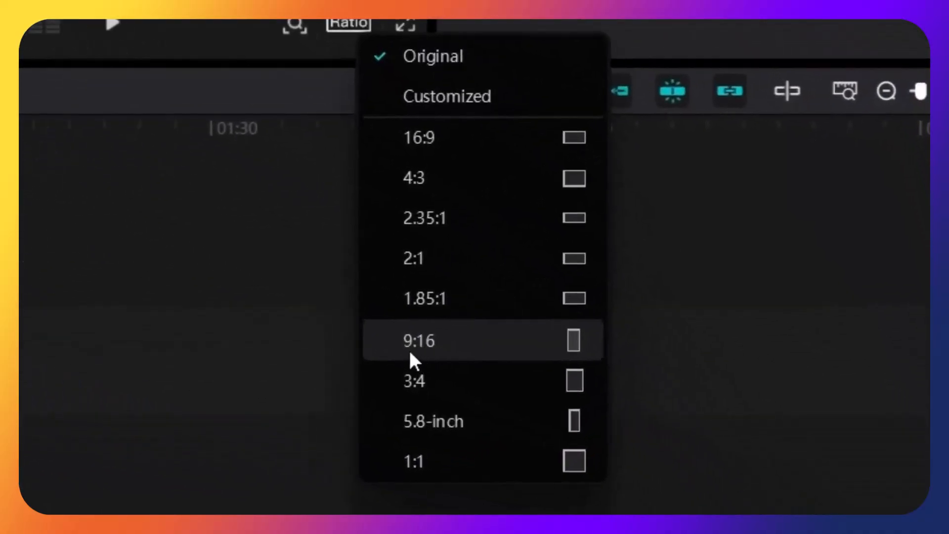
{"action": "left_click", "coordinate": [411, 352]}
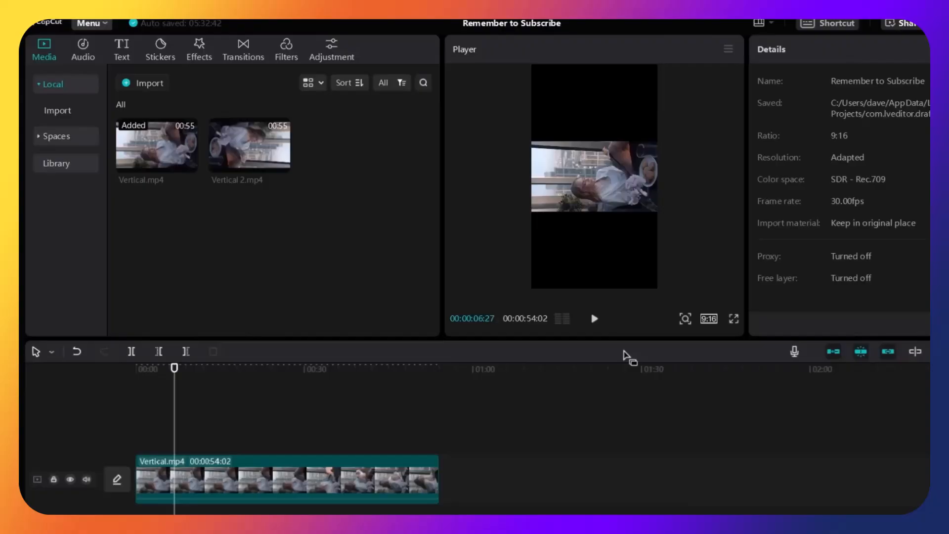
Rotate the Vertical.mp4 clip to 90° in the player, and enlarge it to fill the vertical frame.
{"action": "left_click", "coordinate": [585, 181]}
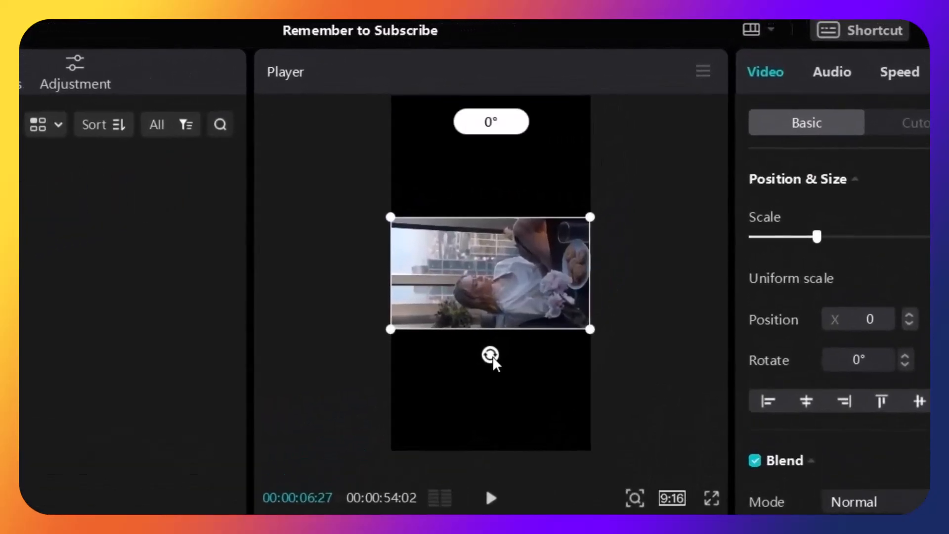
{"action": "left_click_drag", "start_coordinate": [494, 360], "coordinate": [369, 284]}
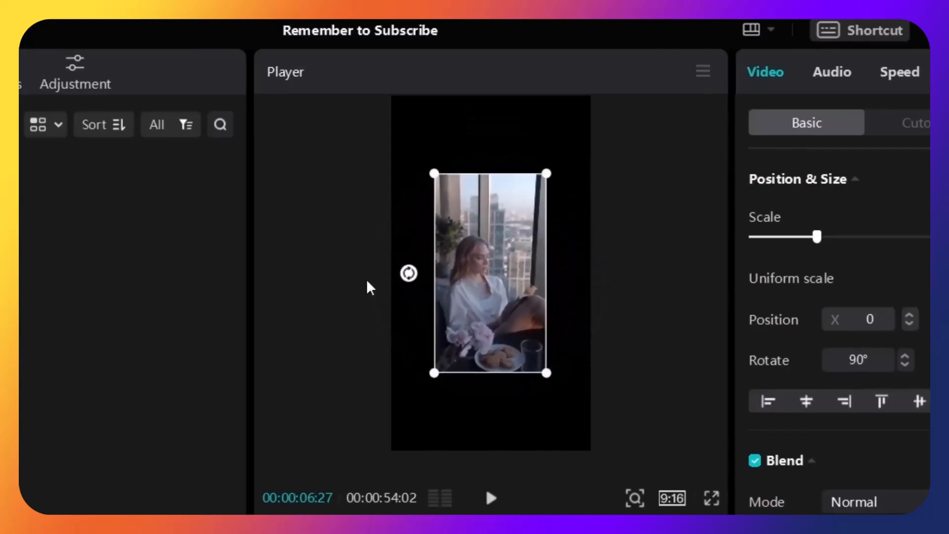
{"action": "left_click_drag", "start_coordinate": [433, 373], "coordinate": [424, 392]}
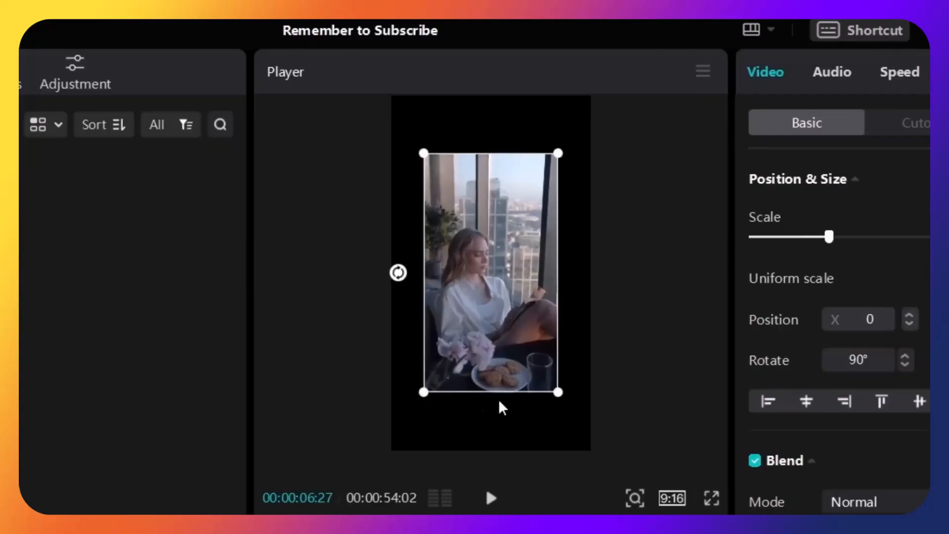
{"action": "left_click_drag", "start_coordinate": [561, 393], "coordinate": [608, 468]}
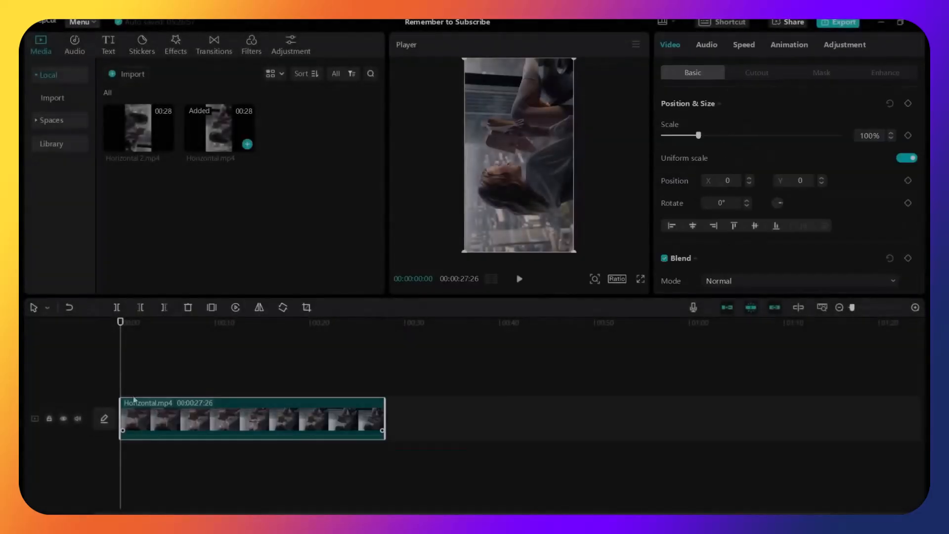
Play the sideways Horizontal.mp4 clip from the start of the timeline to 00:00:05:10, and pause.
{"action": "left_click", "coordinate": [110, 373]}
{"action": "key", "text": "space"}
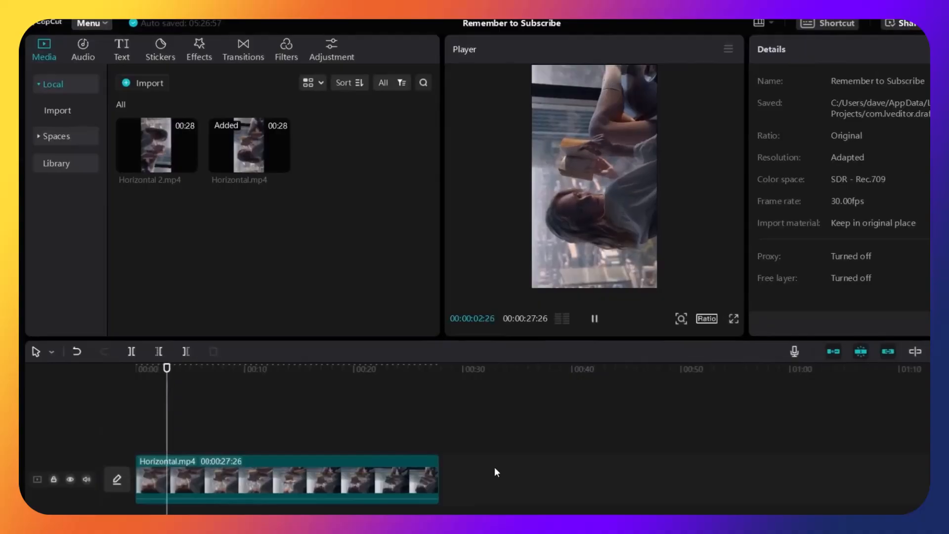
{"action": "key", "text": "space"}
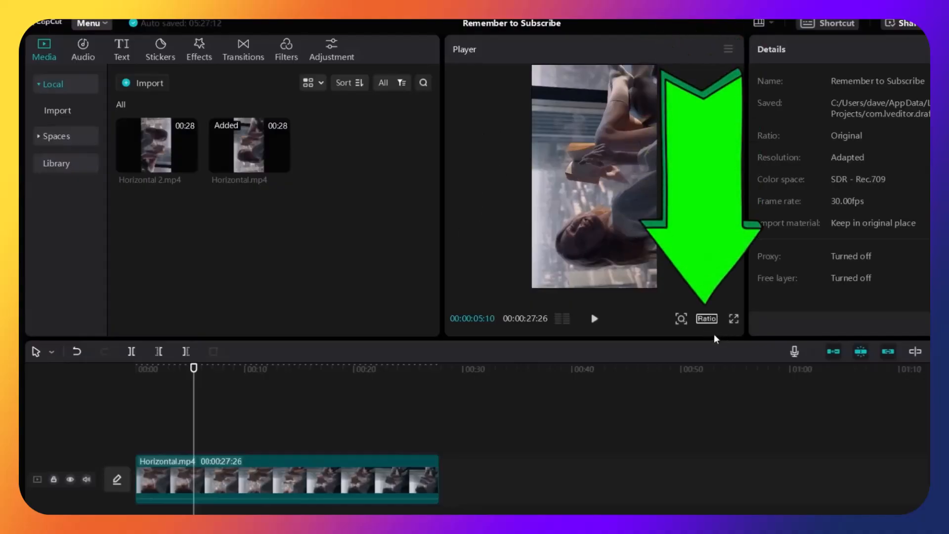
Set the aspect ratio of the project containing Horizontal.mp4 to 16:9.
{"action": "left_click", "coordinate": [707, 318]}
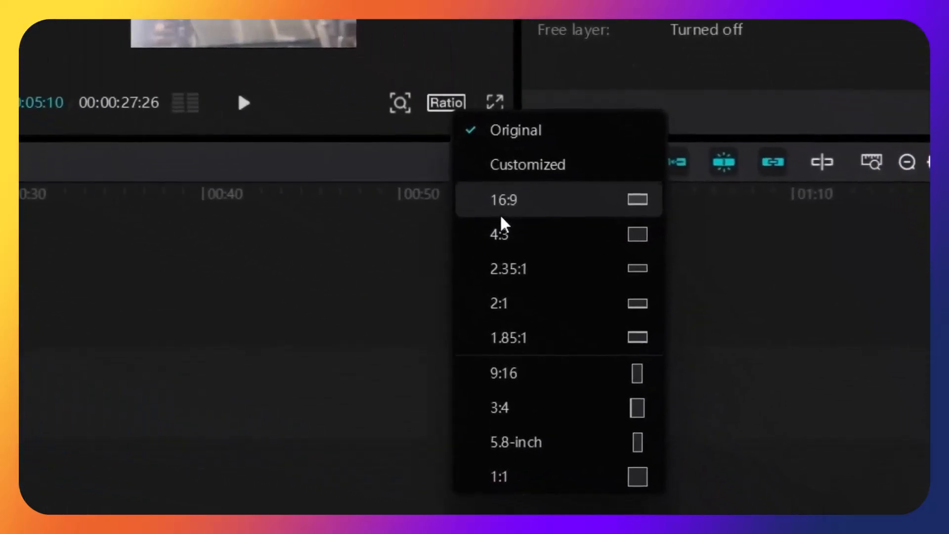
{"action": "left_click", "coordinate": [501, 212]}
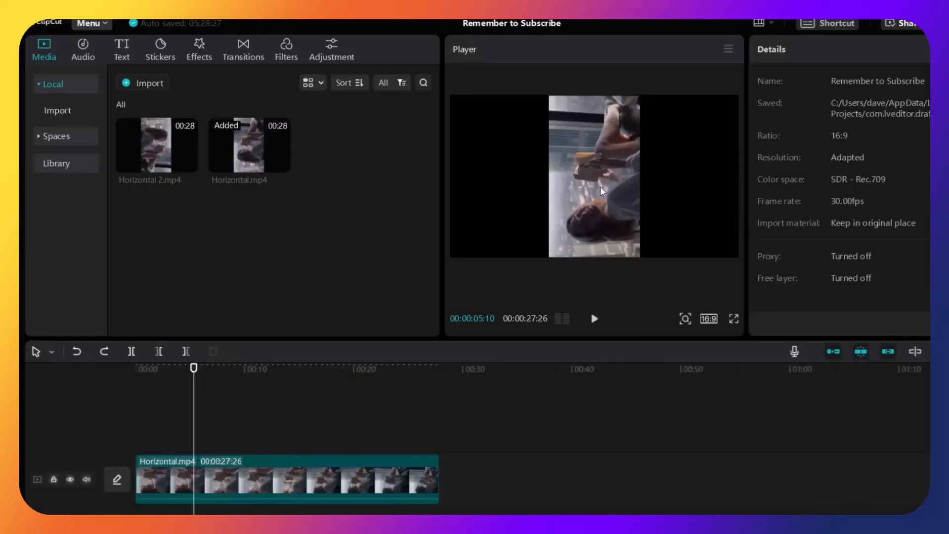
Rotate the Horizontal.mp4 clip to 90° in the player, and enlarge it to fill the 16:9 frame.
{"action": "left_click", "coordinate": [591, 153]}
{"action": "left_click_drag", "start_coordinate": [591, 271], "coordinate": [487, 172]}
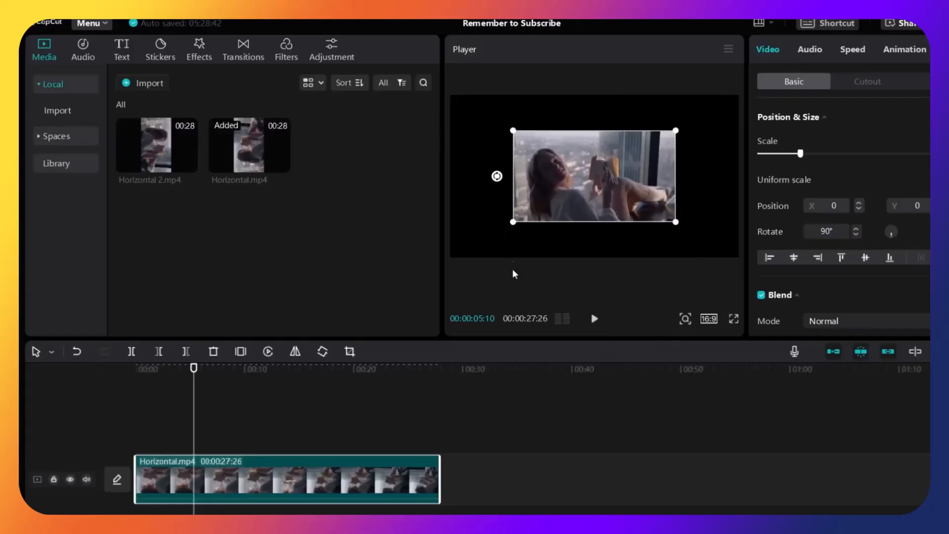
{"action": "left_click_drag", "start_coordinate": [512, 222], "coordinate": [450, 257]}
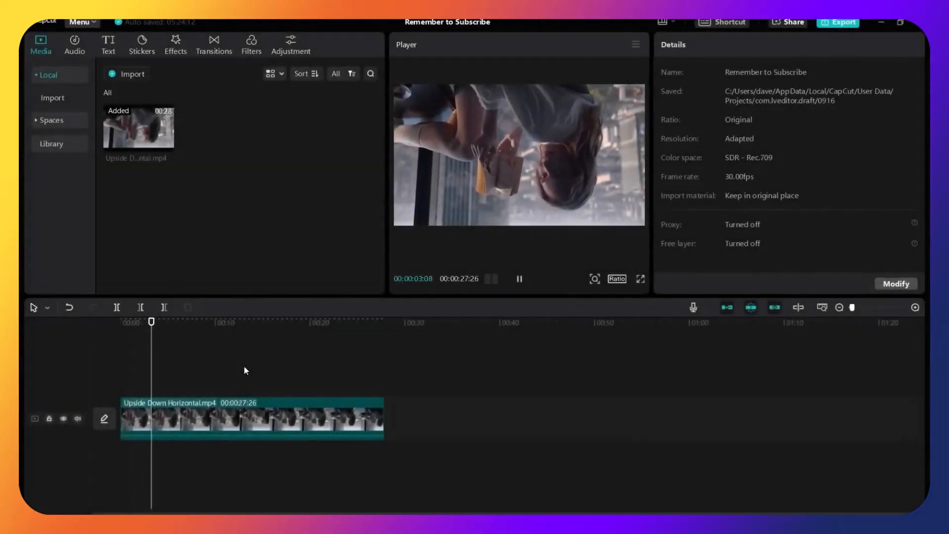
Select the Upside Down Horizontal.mp4 clip in the timeline.
{"action": "left_click", "coordinate": [228, 417]}
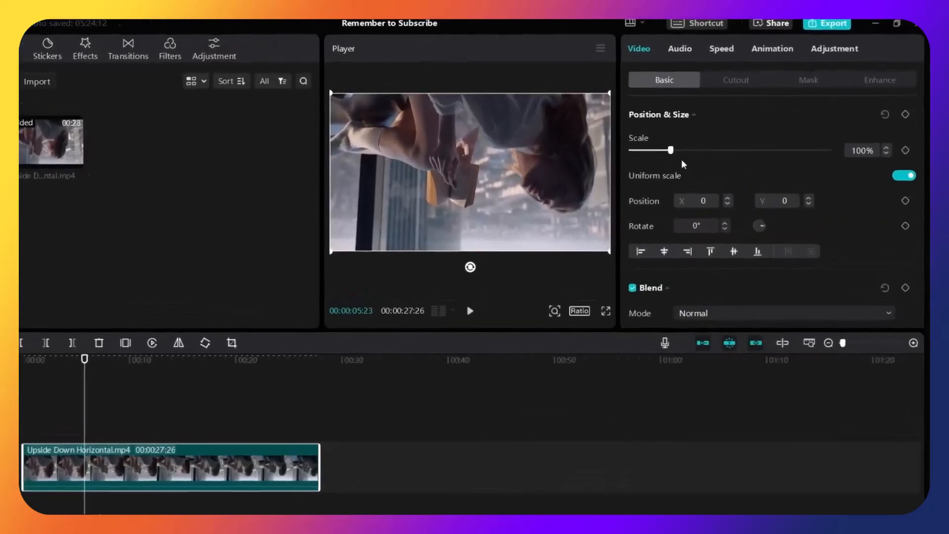
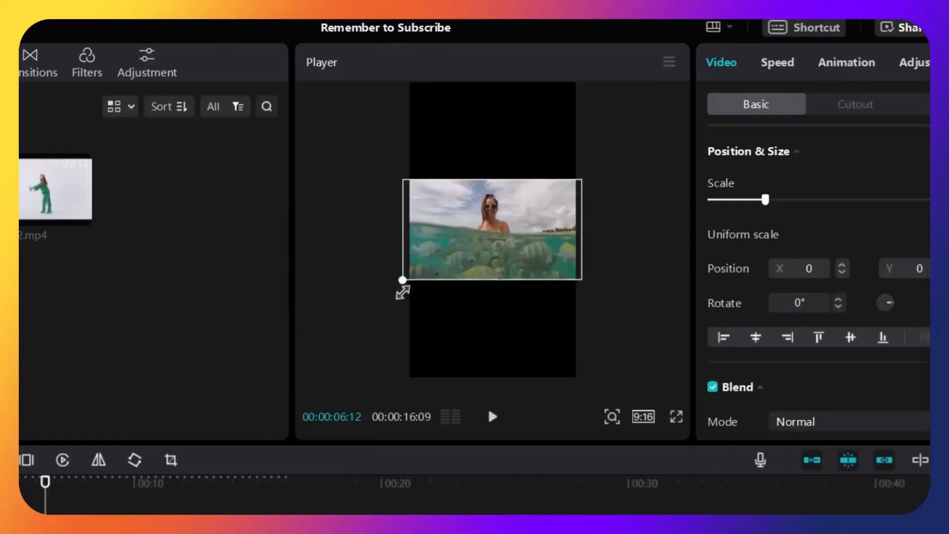
Enlarge the underwater clip in the player until it fills the 9:16 frame, and adjust its framing slightly.
{"action": "left_click_drag", "start_coordinate": [374, 328], "coordinate": [170, 461]}
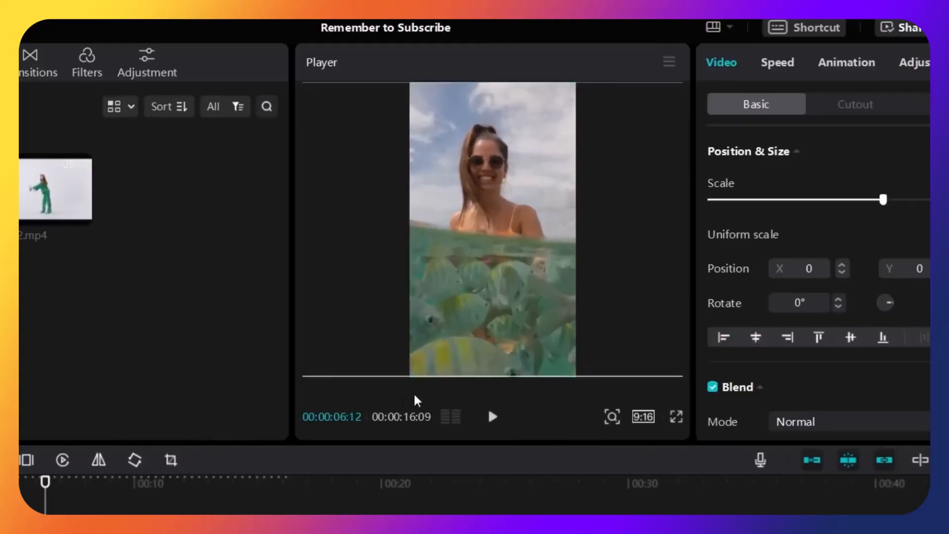
{"action": "mouse_move", "coordinate": [498, 282]}
{"action": "left_mouse_down"}
{"action": "mouse_move", "coordinate": [606, 280]}
{"action": "mouse_move", "coordinate": [381, 283]}
{"action": "mouse_move", "coordinate": [500, 282]}
{"action": "left_mouse_up"}
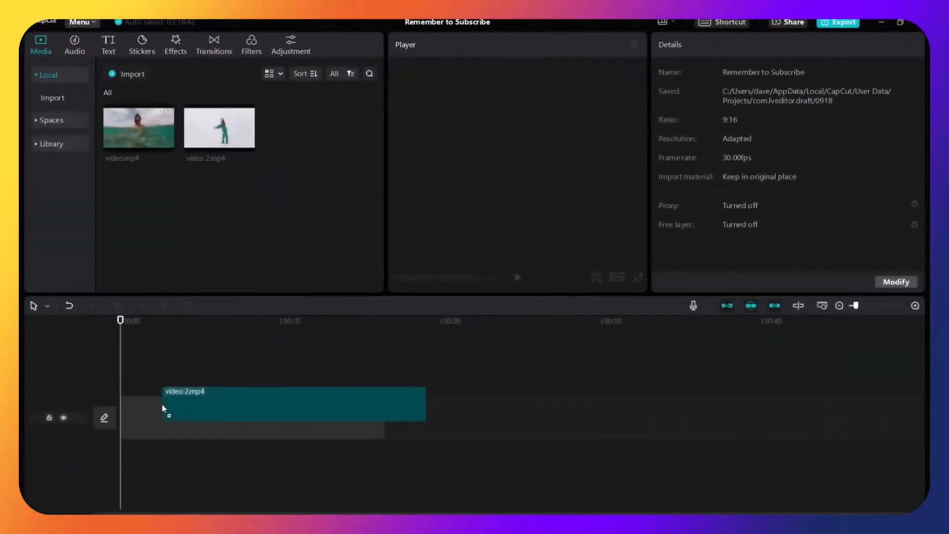
Place video 2.mp4 at the start of the timeline, and scale it to 315% to fill the 9:16 frame.
{"action": "left_click_drag", "start_coordinate": [165, 407], "coordinate": [125, 417]}
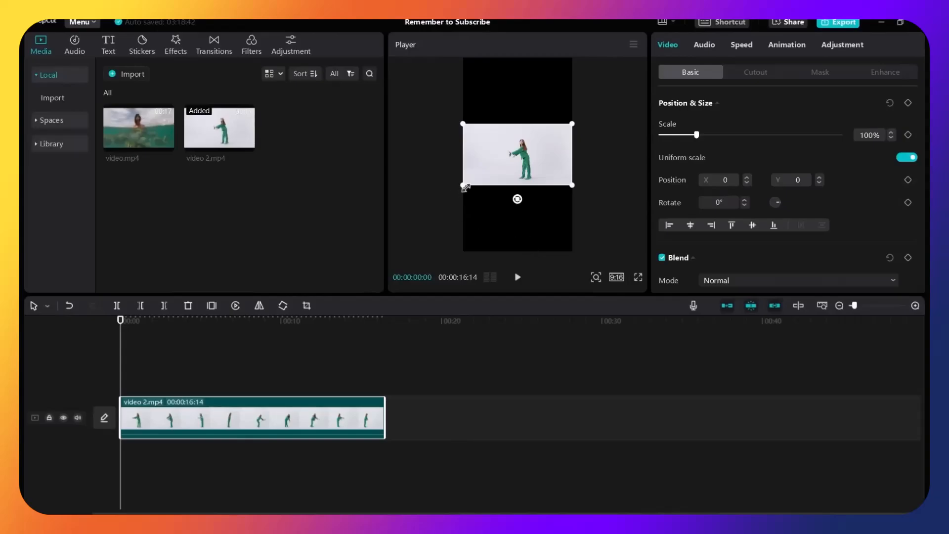
{"action": "left_click_drag", "start_coordinate": [465, 187], "coordinate": [335, 318]}
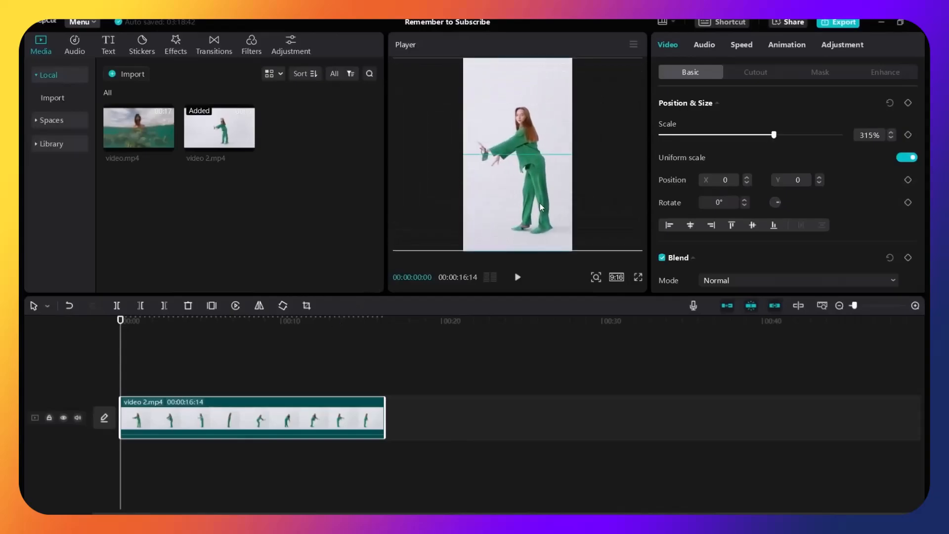
Play video 2.mp4 from the start and scrub around 00:00:11:22 to examine how the woman moves within the vertical frame.
{"action": "left_click", "coordinate": [110, 369]}
{"action": "key", "text": "space"}
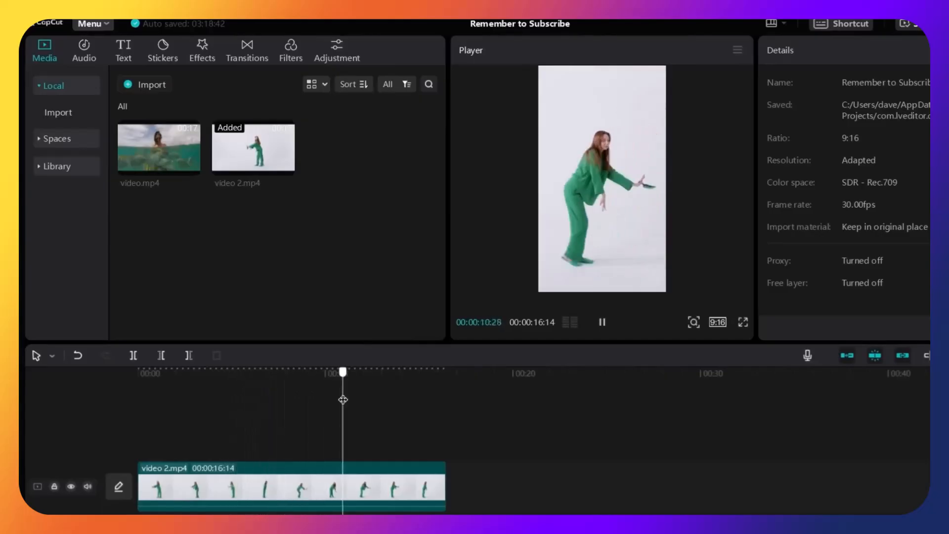
{"action": "left_click", "coordinate": [603, 322]}
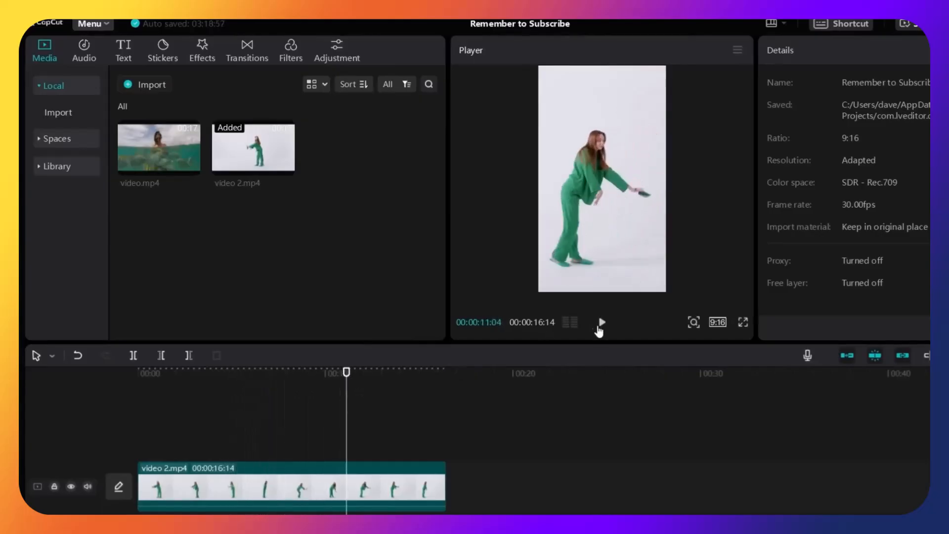
{"action": "left_click", "coordinate": [602, 323]}
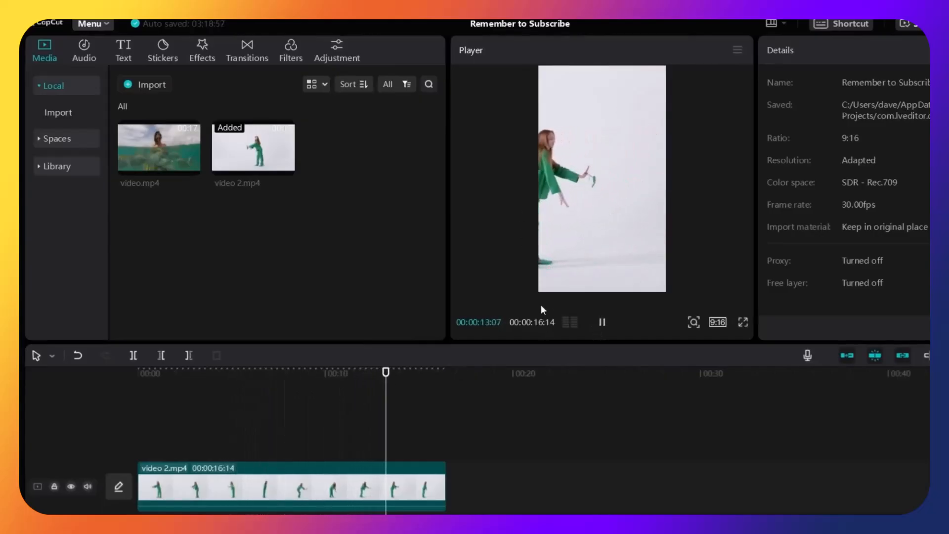
{"action": "left_click", "coordinate": [601, 324]}
{"action": "left_click_drag", "start_coordinate": [398, 382], "coordinate": [357, 405]}
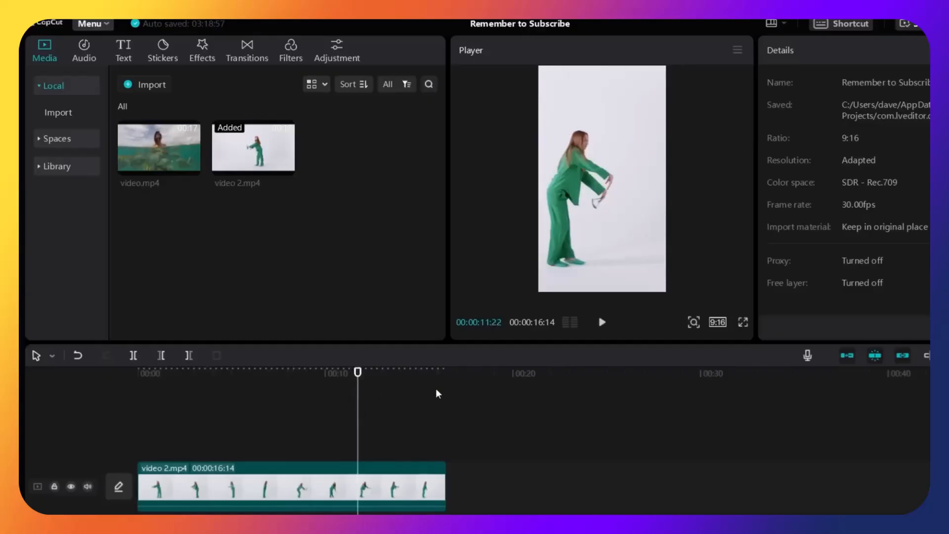
Add a Position & Size keyframe to the video 2.mp4 clip at 00:00:00:00.
{"action": "left_click_drag", "start_coordinate": [359, 375], "coordinate": [131, 381]}
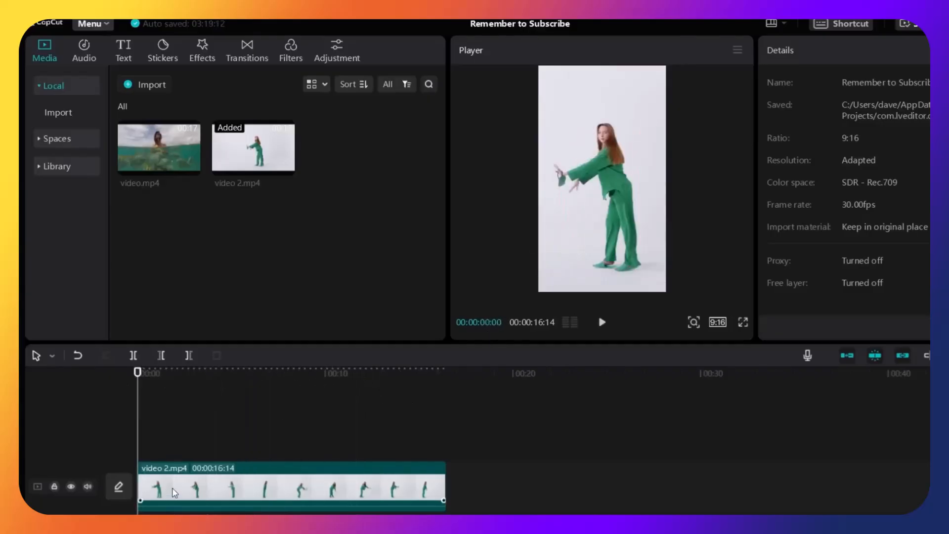
{"action": "left_click", "coordinate": [174, 495]}
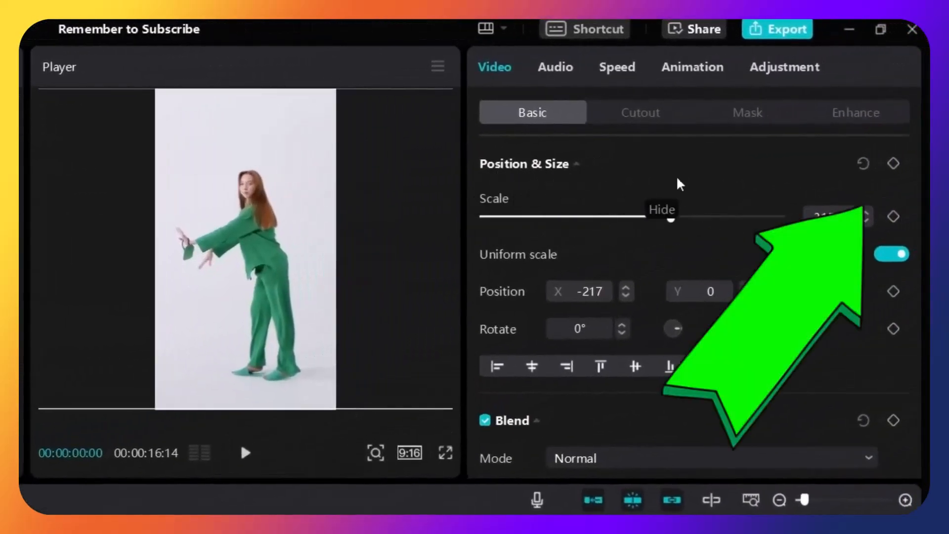
{"action": "left_click", "coordinate": [894, 165]}
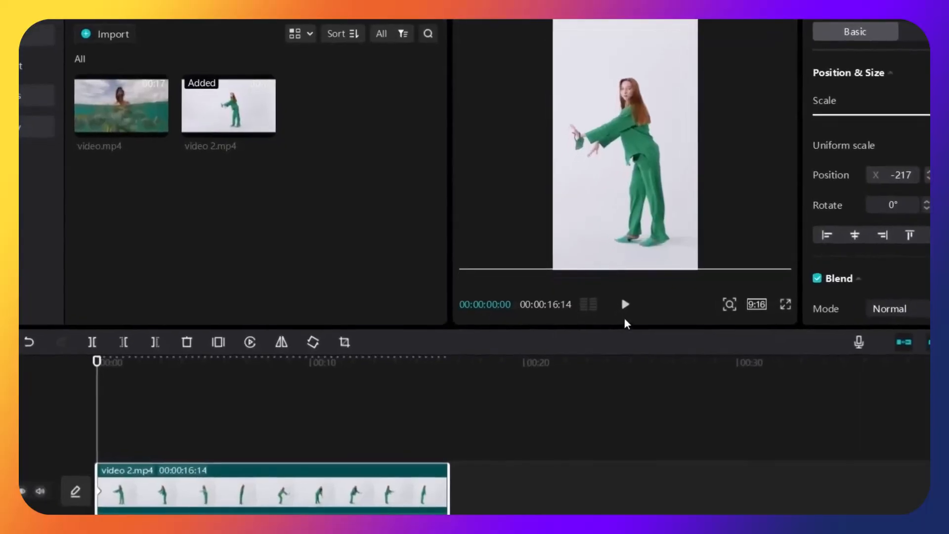
Re-centre the woman in video 2.mp4 with position keyframes of X -646 at 00:00:01:18 and X -886 at 00:00:02:20.
{"action": "left_click", "coordinate": [625, 310]}
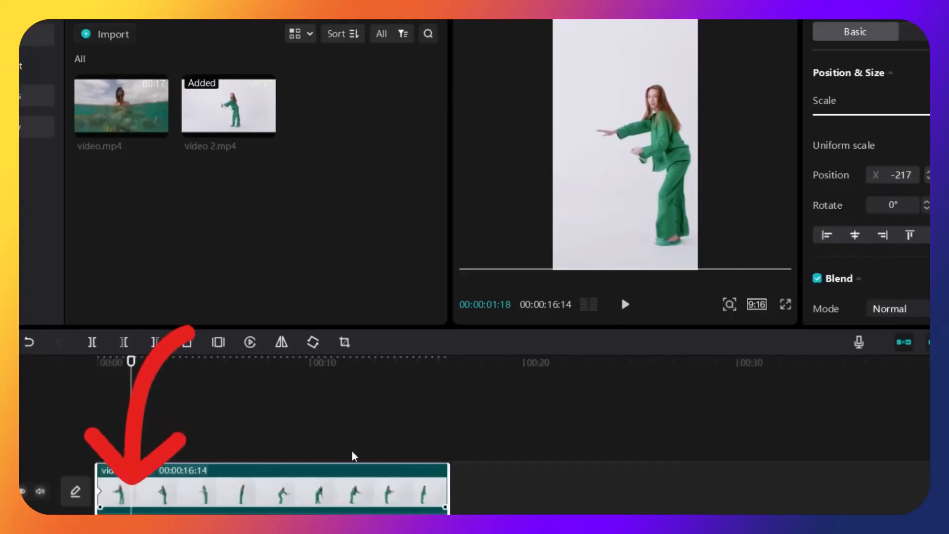
{"action": "left_click_drag", "start_coordinate": [675, 144], "coordinate": [645, 144]}
{"action": "key", "text": "ctrl+z"}
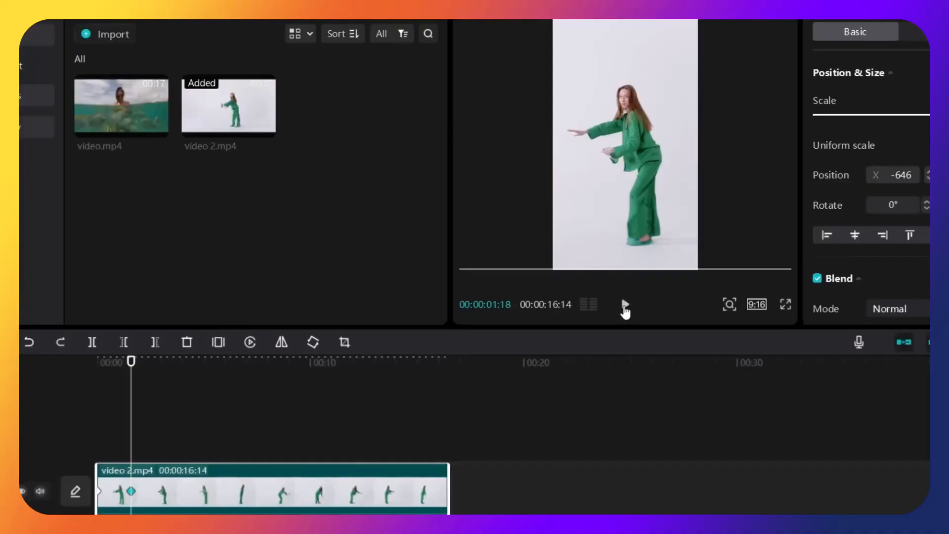
{"action": "left_click", "coordinate": [625, 305]}
{"action": "left_click", "coordinate": [626, 305]}
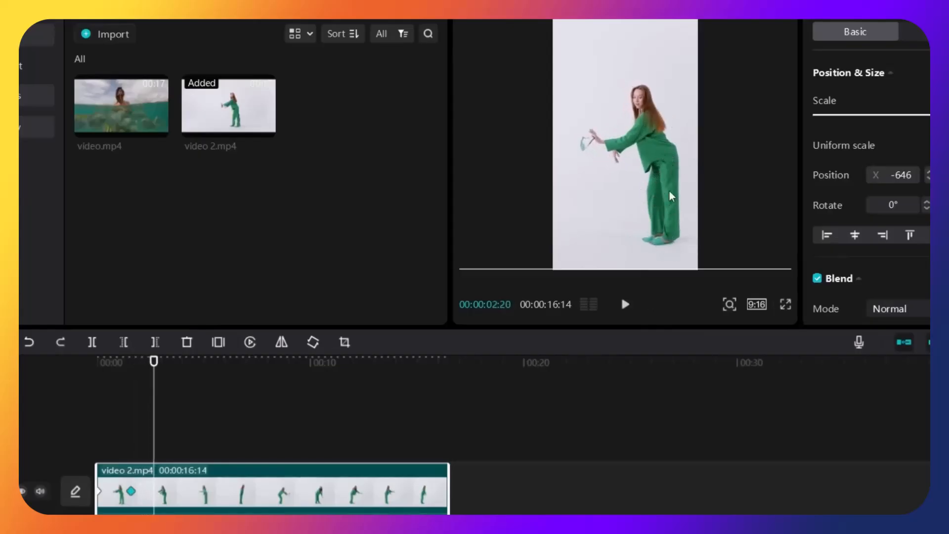
{"action": "left_click_drag", "start_coordinate": [658, 169], "coordinate": [644, 166]}
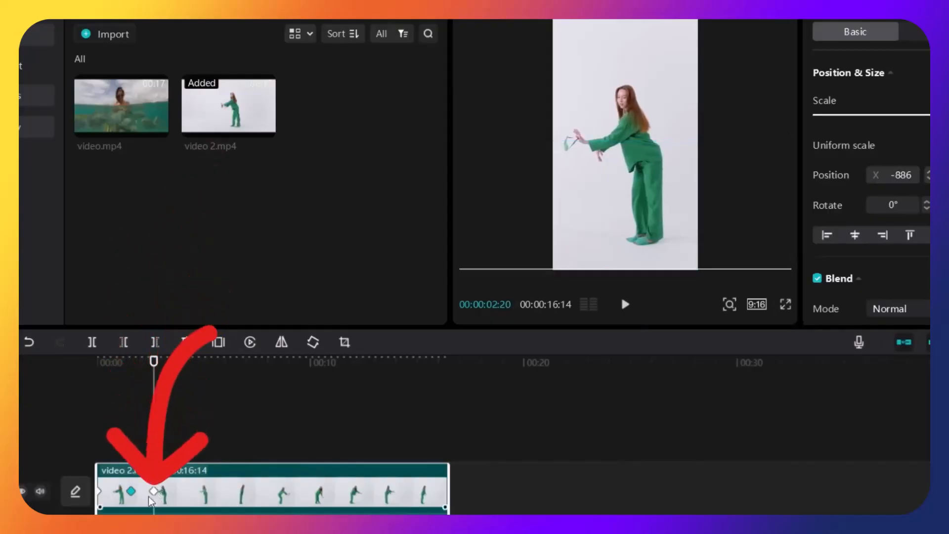
Keyframe the position of video 2.mp4 to X -763 at 00:00:05:05 and X -464 at about 00:00:09.
{"action": "left_click", "coordinate": [632, 311]}
{"action": "left_click", "coordinate": [632, 314]}
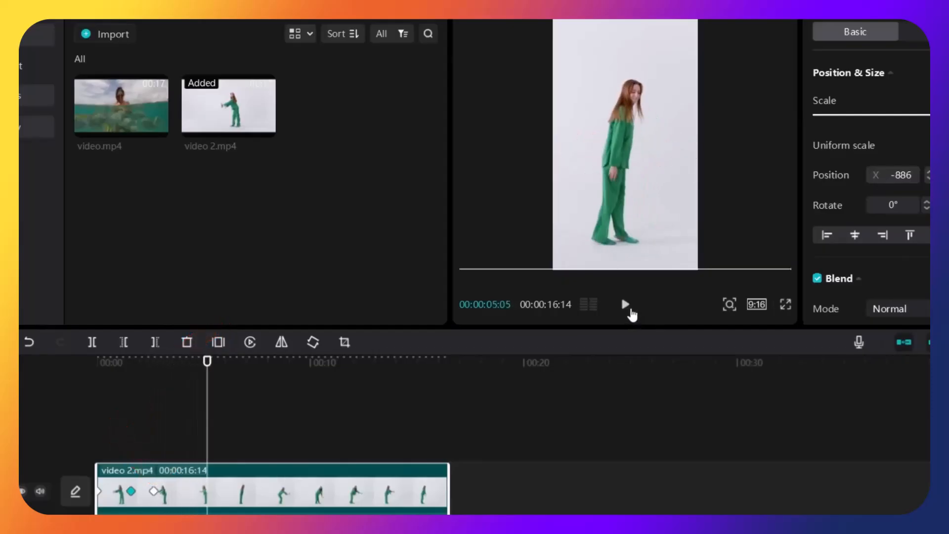
{"action": "left_click_drag", "start_coordinate": [614, 163], "coordinate": [623, 165]}
{"action": "left_click", "coordinate": [626, 304]}
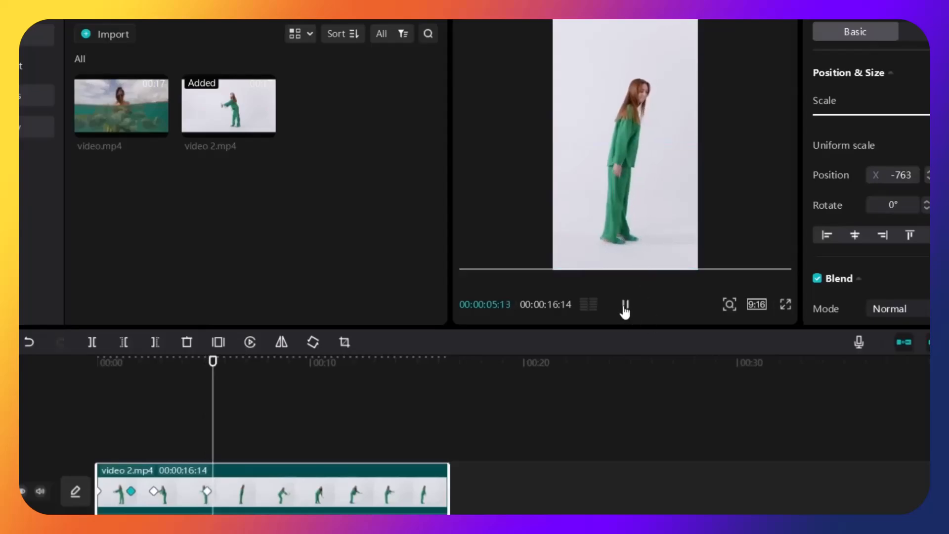
{"action": "left_click", "coordinate": [625, 307]}
{"action": "left_click_drag", "start_coordinate": [607, 152], "coordinate": [627, 152]}
Keyframe the position of video 2.mp4 to X -129 just before 00:00:11 and X 452 at 00:00:12:07.
{"action": "left_click", "coordinate": [625, 304]}
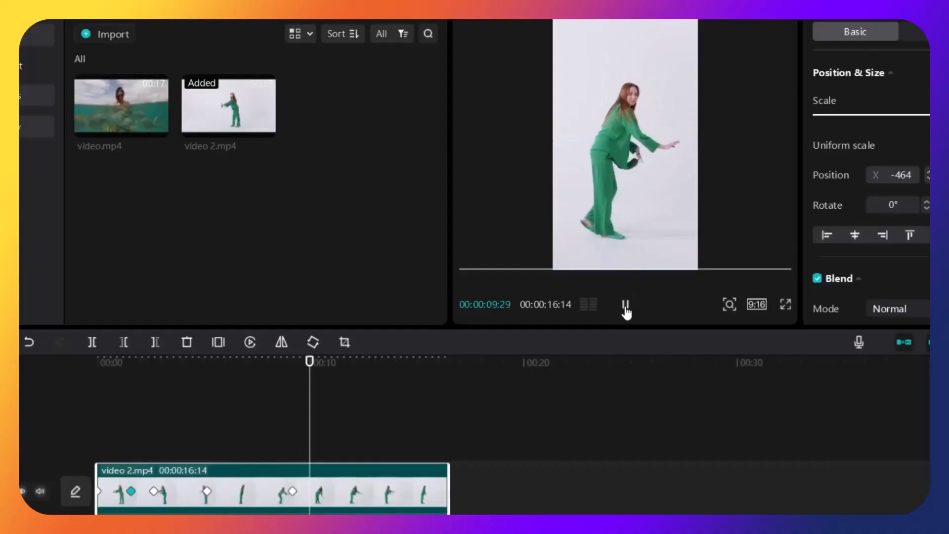
{"action": "left_click", "coordinate": [593, 172]}
{"action": "left_click_drag", "start_coordinate": [593, 172], "coordinate": [621, 214]}
{"action": "left_click", "coordinate": [625, 305]}
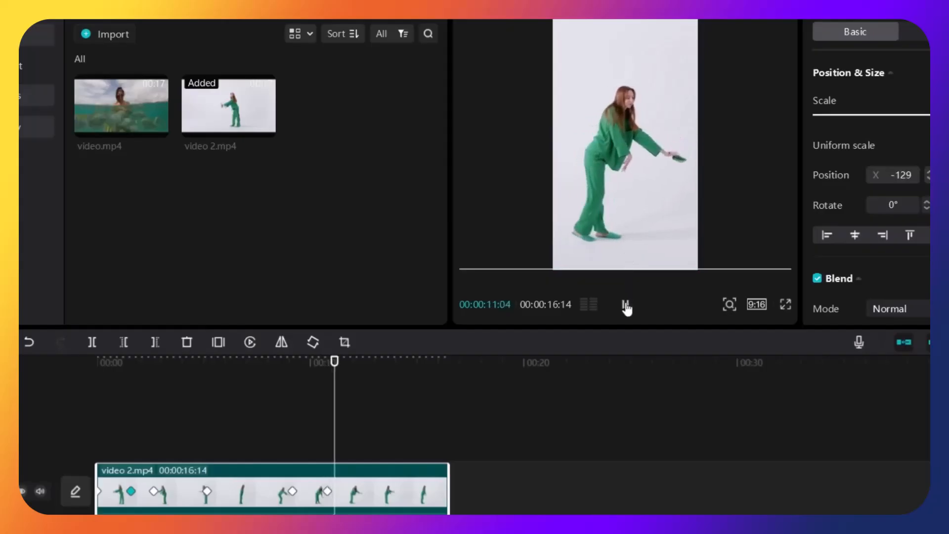
{"action": "left_click", "coordinate": [625, 305]}
{"action": "left_click_drag", "start_coordinate": [584, 159], "coordinate": [614, 162]}
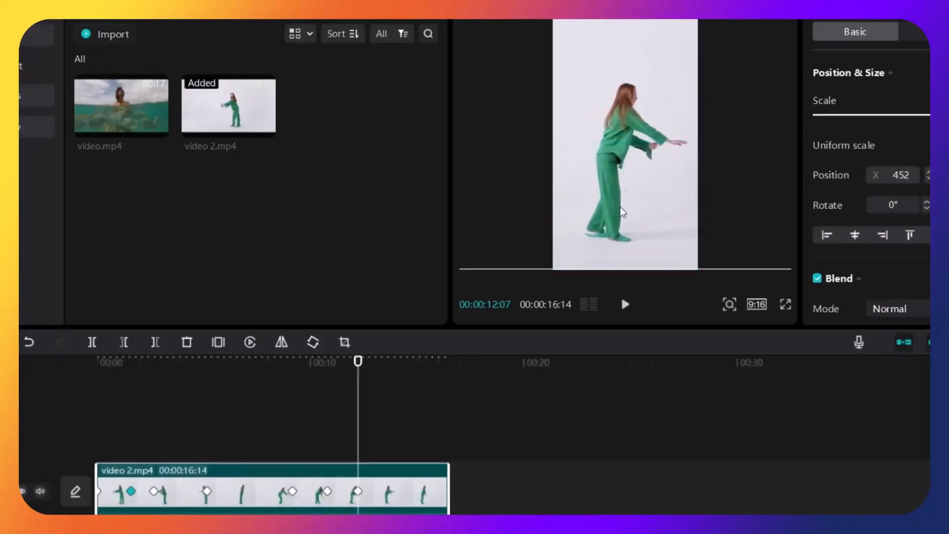
Advance video 2.mp4 to between 00:00:13 and 00:00:14, and shift the clip rightward to re-centre the woman.
{"action": "left_click", "coordinate": [624, 304]}
{"action": "left_click", "coordinate": [624, 305]}
{"action": "left_click_drag", "start_coordinate": [594, 163], "coordinate": [634, 189]}
Keyframe the position of video 2.mp4 to X 1285 at 00:00:14:28 and X 1526 at 00:00:16:14.
{"action": "left_click", "coordinate": [625, 305]}
{"action": "left_click", "coordinate": [625, 305]}
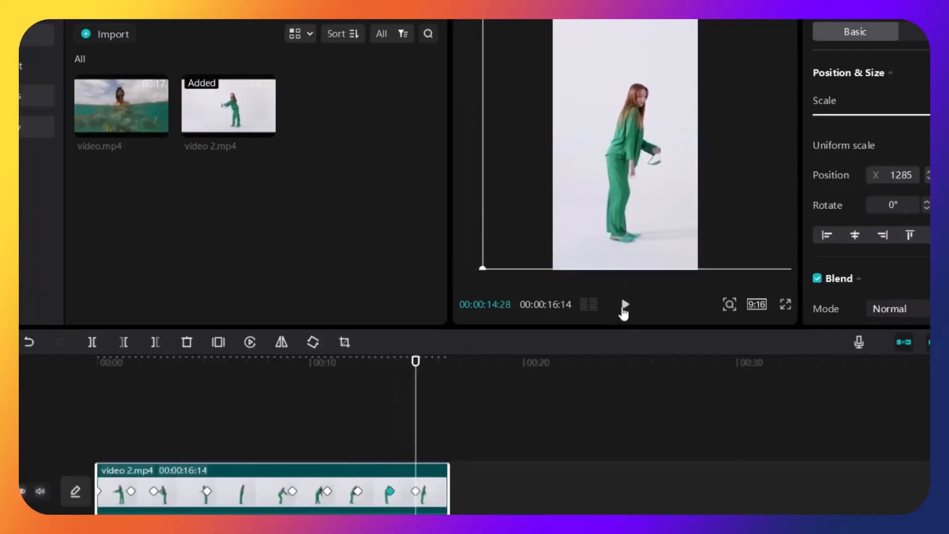
{"action": "left_click", "coordinate": [625, 305]}
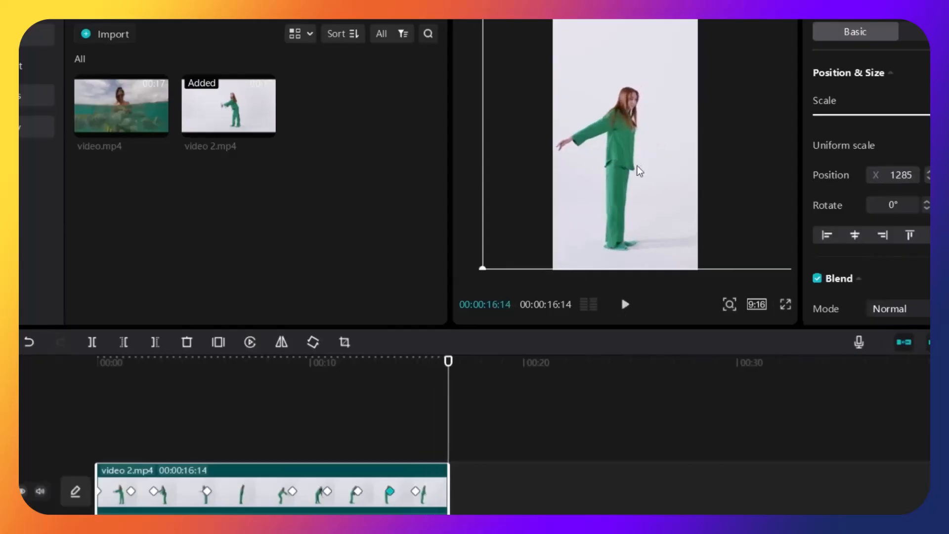
{"action": "left_click_drag", "start_coordinate": [630, 166], "coordinate": [647, 167]}
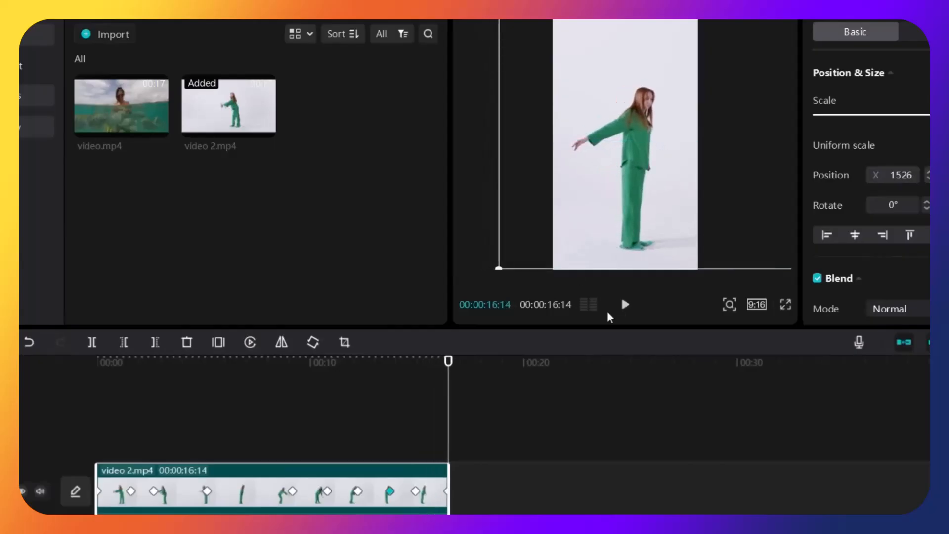
Play the keyframed video 2.mp4 from the start to check that the woman stays centred.
{"action": "left_click", "coordinate": [80, 403]}
{"action": "key", "text": "space"}
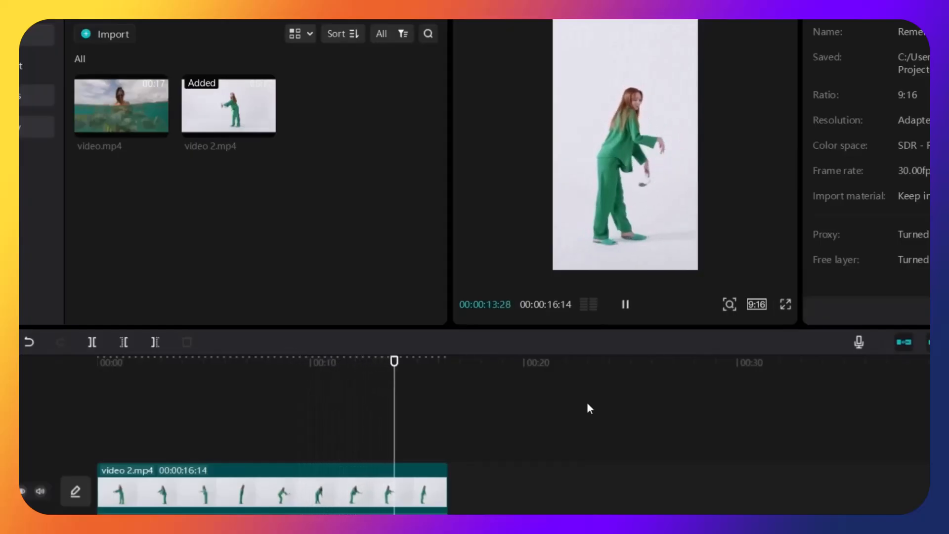
{"action": "left_click", "coordinate": [58, 414]}
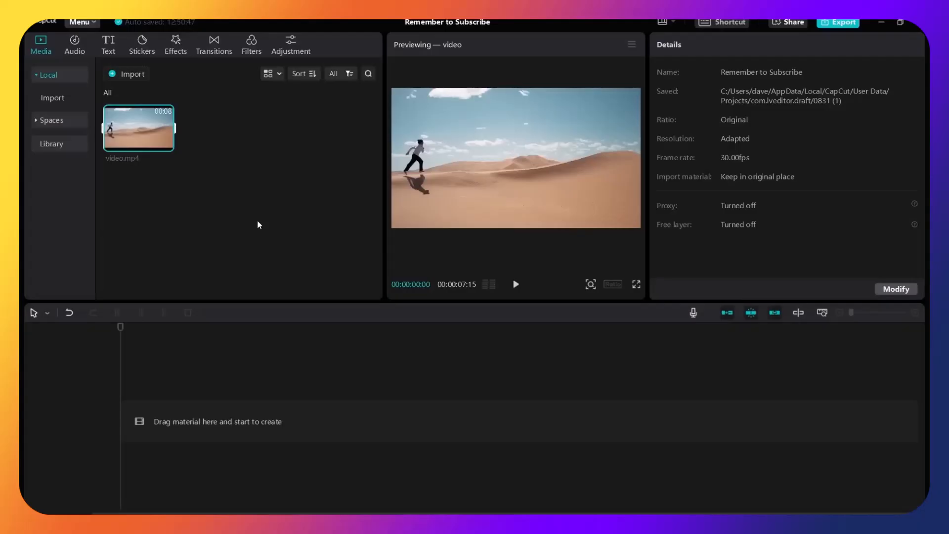
Add the desert clip video.mp4 to the timeline, and preview it up to 00:00:06:04.
{"action": "left_click_drag", "start_coordinate": [133, 129], "coordinate": [210, 410]}
{"action": "left_click", "coordinate": [515, 283]}
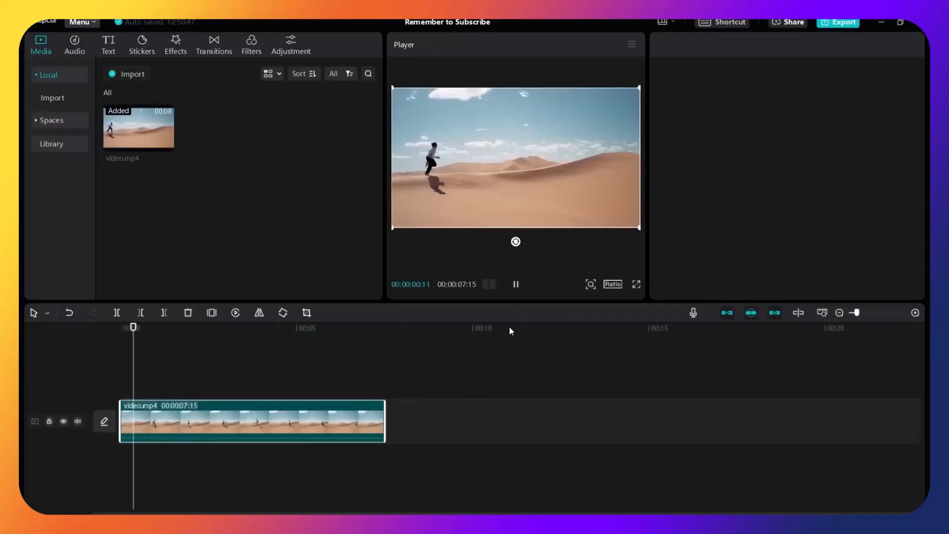
{"action": "left_click", "coordinate": [474, 164]}
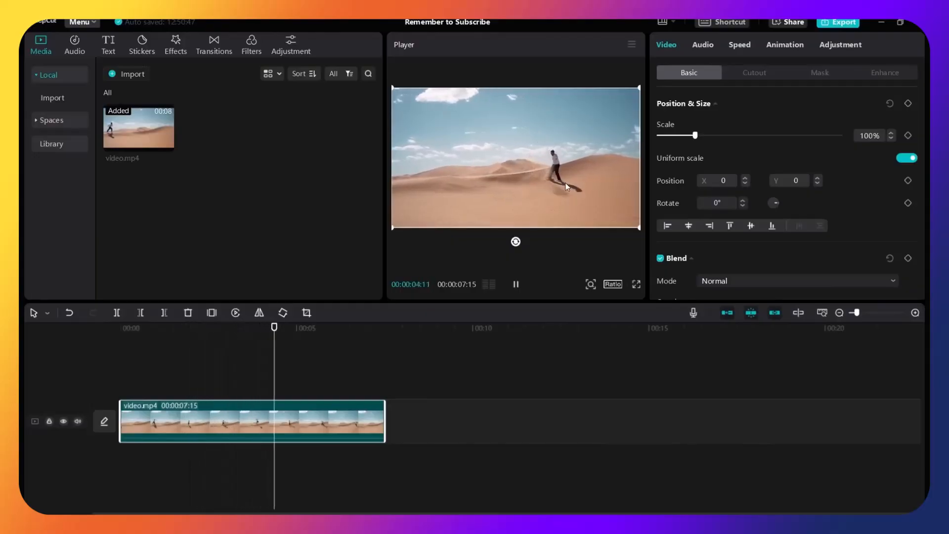
{"action": "left_click", "coordinate": [518, 292]}
{"action": "left_click", "coordinate": [339, 376]}
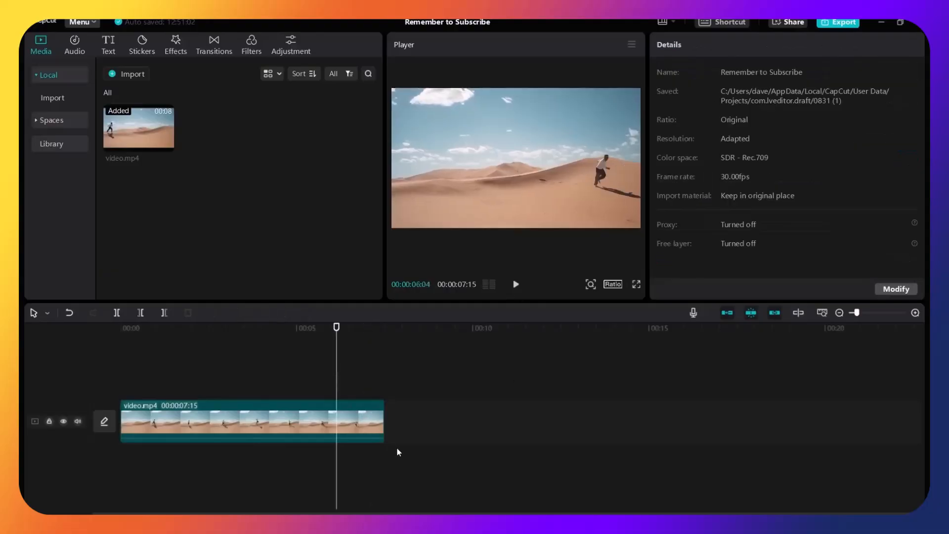
Reverse the desert clip video.mp4, and return the playhead to the start of the timeline.
{"action": "left_click", "coordinate": [318, 481]}
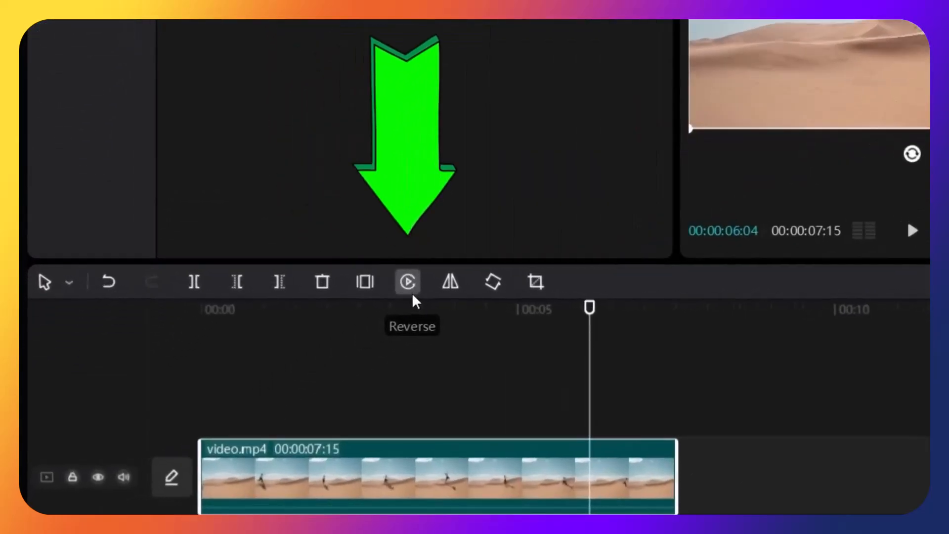
{"action": "left_click", "coordinate": [413, 295]}
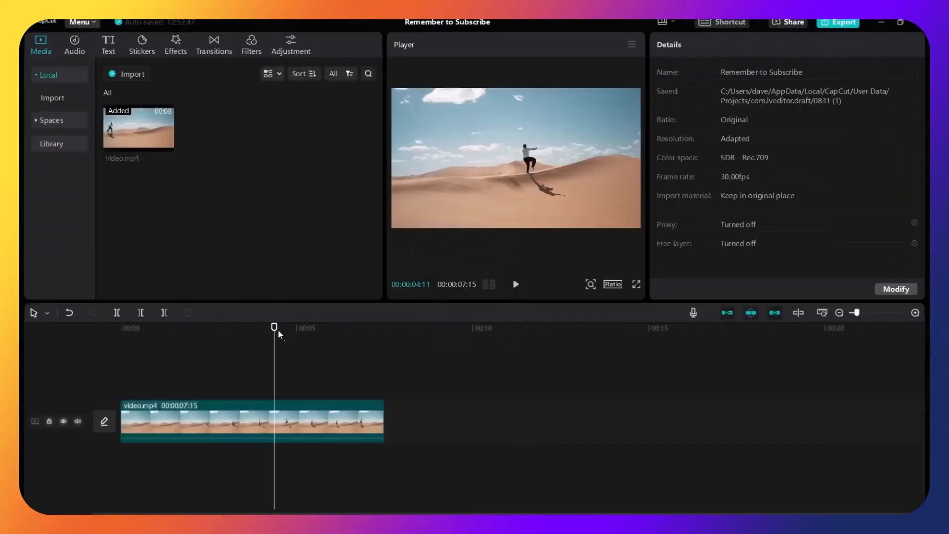
{"action": "left_click_drag", "start_coordinate": [274, 329], "coordinate": [19, 366]}
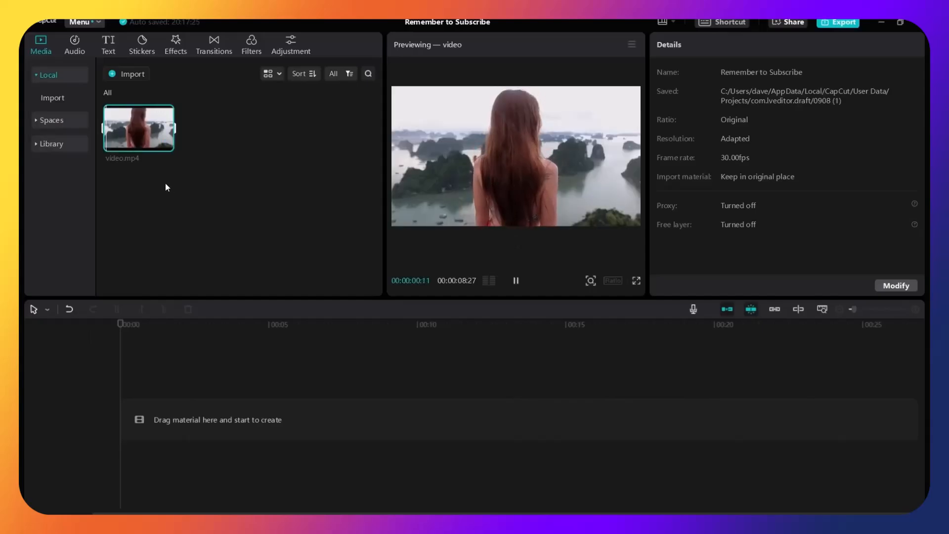
Add the long-haired woman's video.mp4 to the timeline, and place a default text clip on a track above it.
{"action": "left_click_drag", "start_coordinate": [132, 134], "coordinate": [163, 414]}
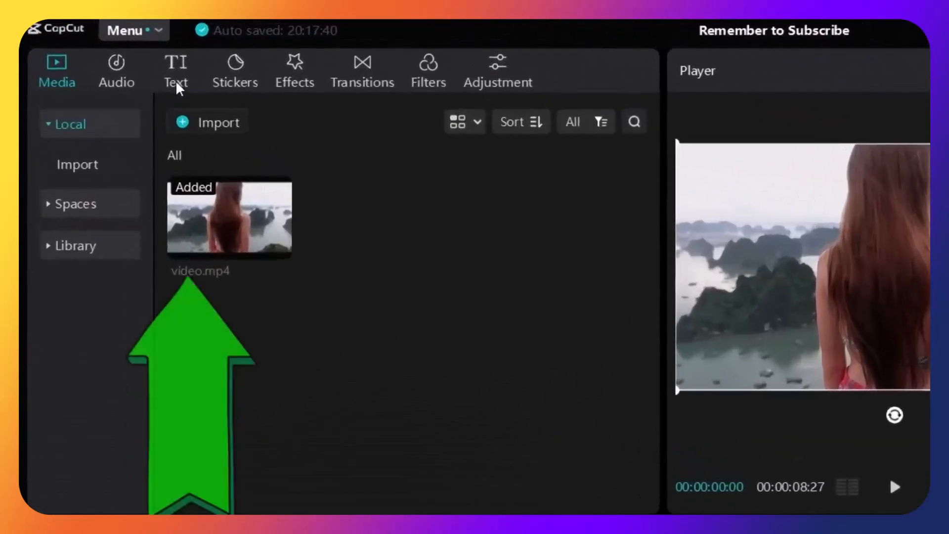
{"action": "left_click", "coordinate": [108, 44]}
{"action": "mouse_move", "coordinate": [207, 197]}
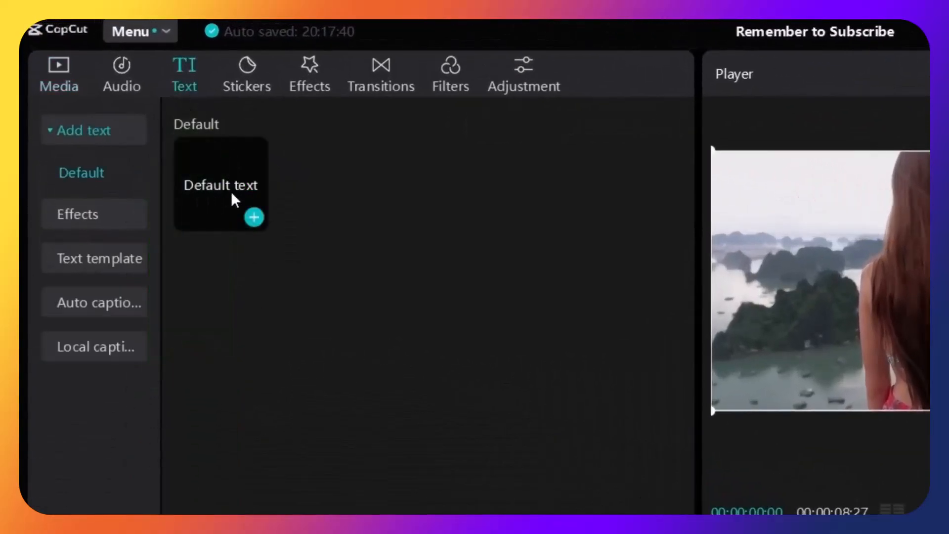
{"action": "left_click_drag", "start_coordinate": [211, 200], "coordinate": [247, 346]}
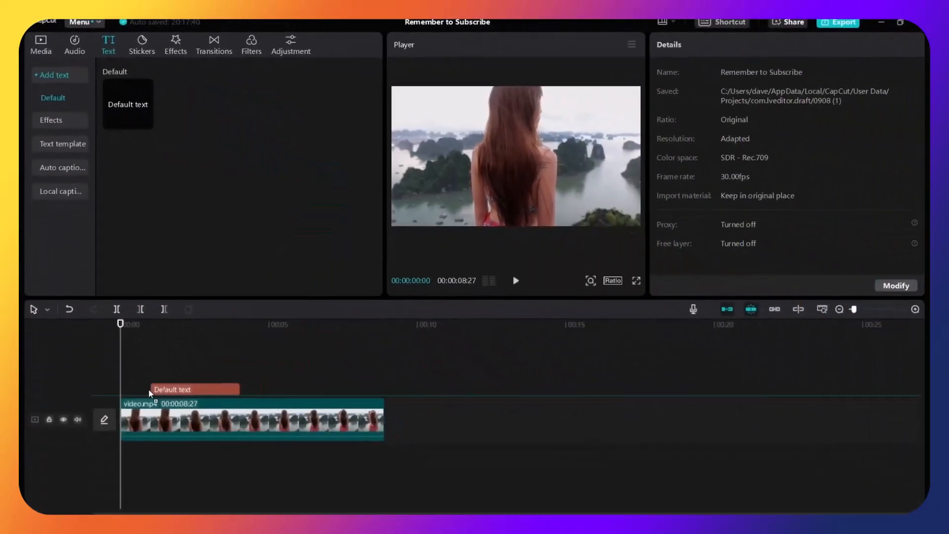
{"action": "left_click_drag", "start_coordinate": [150, 393], "coordinate": [142, 390]}
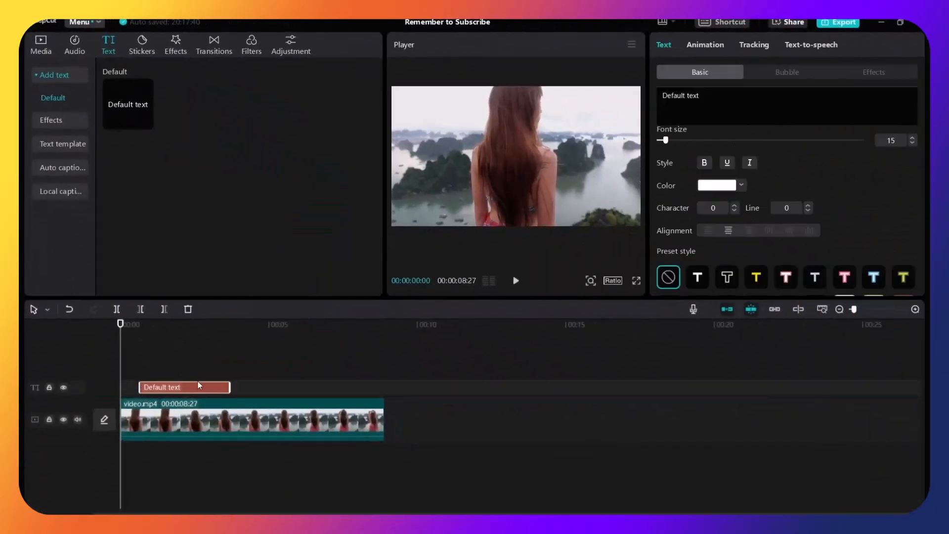
Align the default text clip with the start of video.mp4 and extend it to the end of the video.
{"action": "key", "text": "space"}
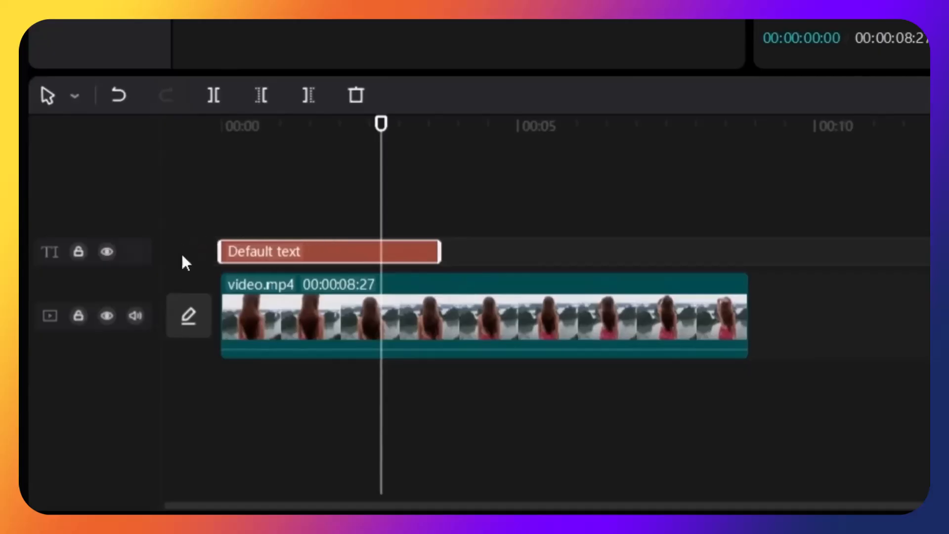
{"action": "left_click_drag", "start_coordinate": [439, 249], "coordinate": [660, 251]}
{"action": "left_click_drag", "start_coordinate": [730, 252], "coordinate": [745, 209]}
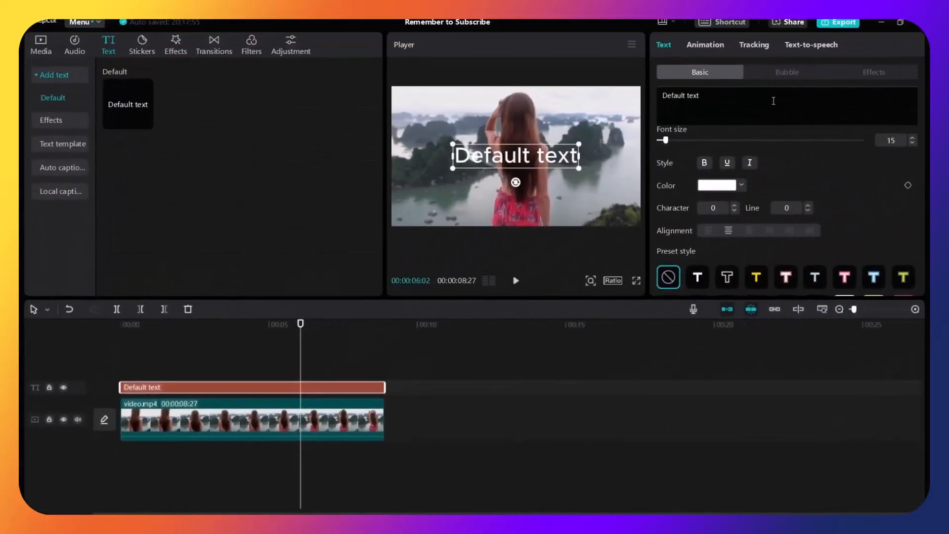
Change the text to SUBSCRIBE, enlarge it, apply the white preset style with black outline, and lower it slightly in the frame.
{"action": "type", "text": "SUBSCRIBE"}
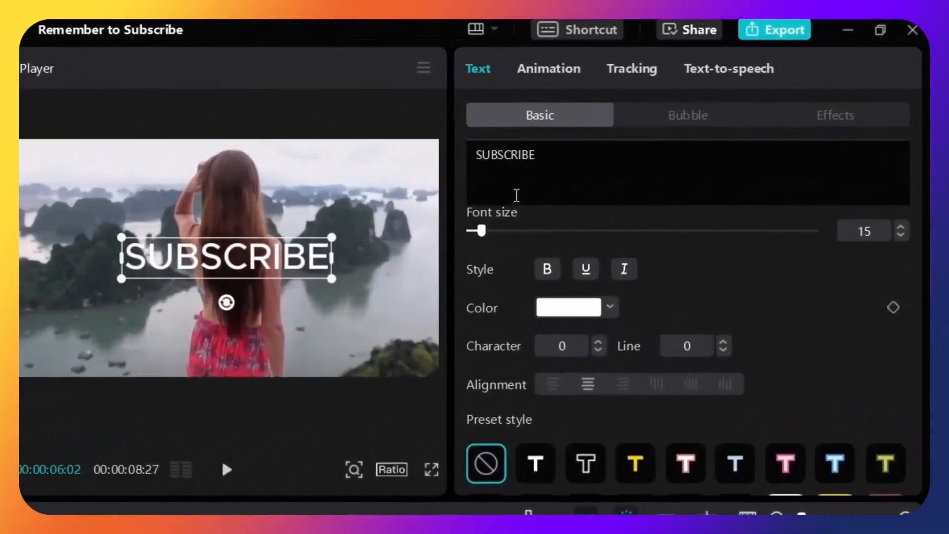
{"action": "left_click", "coordinate": [900, 227]}
{"action": "left_click", "coordinate": [900, 227]}
{"action": "left_click", "coordinate": [900, 227]}
{"action": "left_click", "coordinate": [900, 227]}
{"action": "left_click", "coordinate": [535, 464]}
{"action": "left_click_drag", "start_coordinate": [246, 255], "coordinate": [246, 283]}
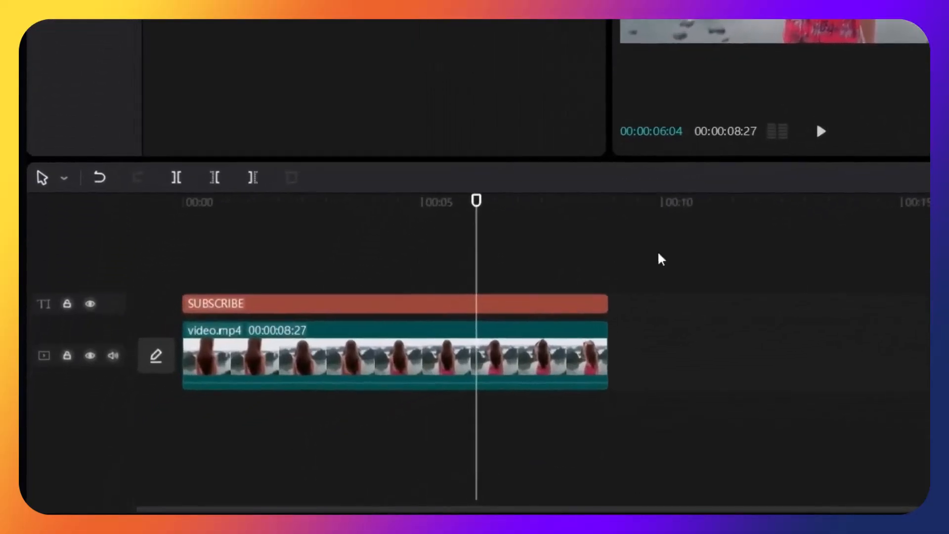
Combine the SUBSCRIBE text and video.mp4 into a compound clip, and preview it up to 00:00:02:06.
{"action": "left_click_drag", "start_coordinate": [470, 329], "coordinate": [417, 385]}
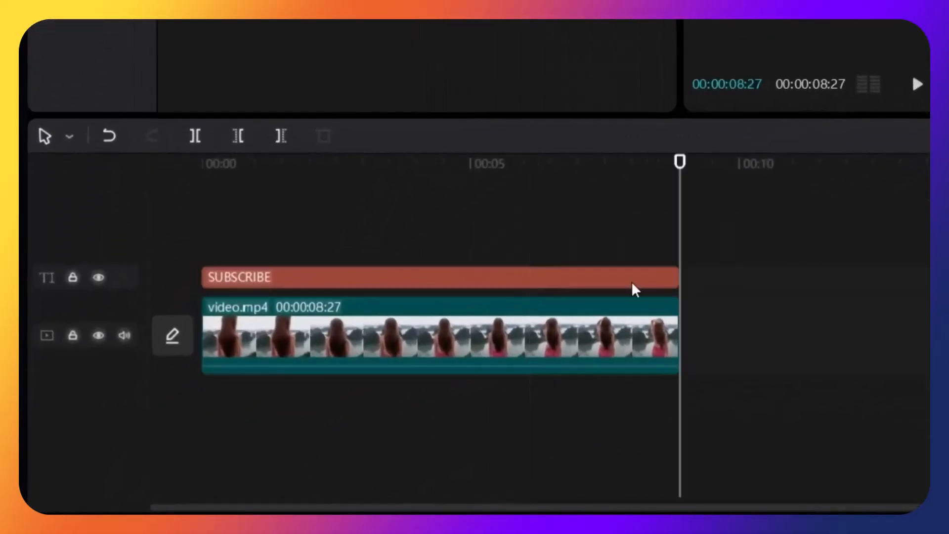
{"action": "left_click", "coordinate": [631, 285]}
{"action": "left_click", "coordinate": [639, 330]}
{"action": "left_click", "coordinate": [731, 256]}
{"action": "left_click_drag", "start_coordinate": [718, 245], "coordinate": [519, 393]}
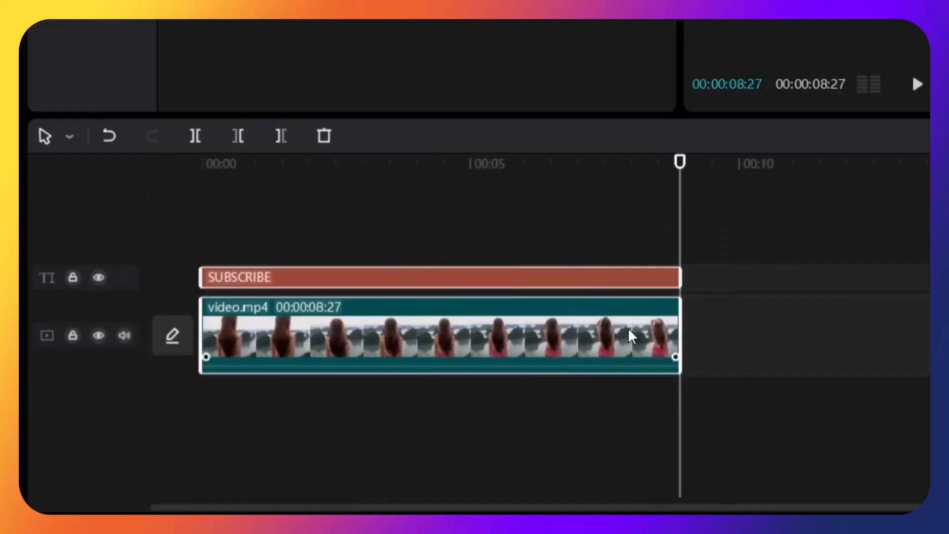
{"action": "right_click", "coordinate": [660, 275]}
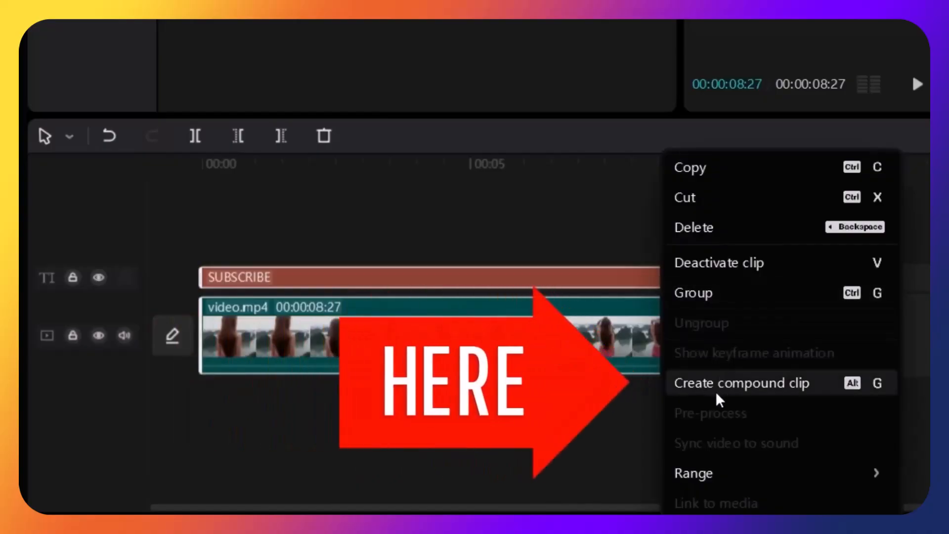
{"action": "left_click", "coordinate": [729, 390]}
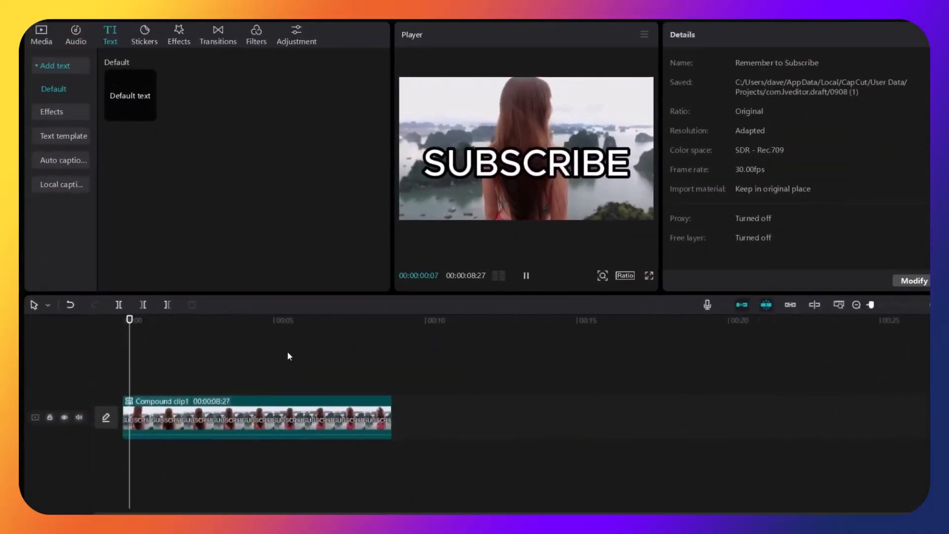
{"action": "key", "text": "space"}
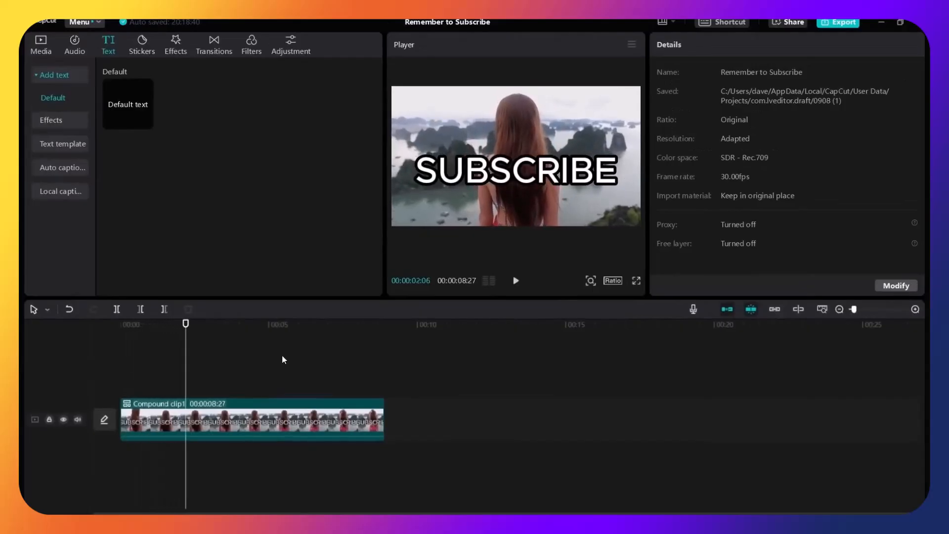
Place a second copy of video.mp4 above the compound clip from the start, apply Auto cutout to it, and preview the result.
{"action": "left_click", "coordinate": [42, 52]}
{"action": "left_click_drag", "start_coordinate": [148, 139], "coordinate": [111, 385]}
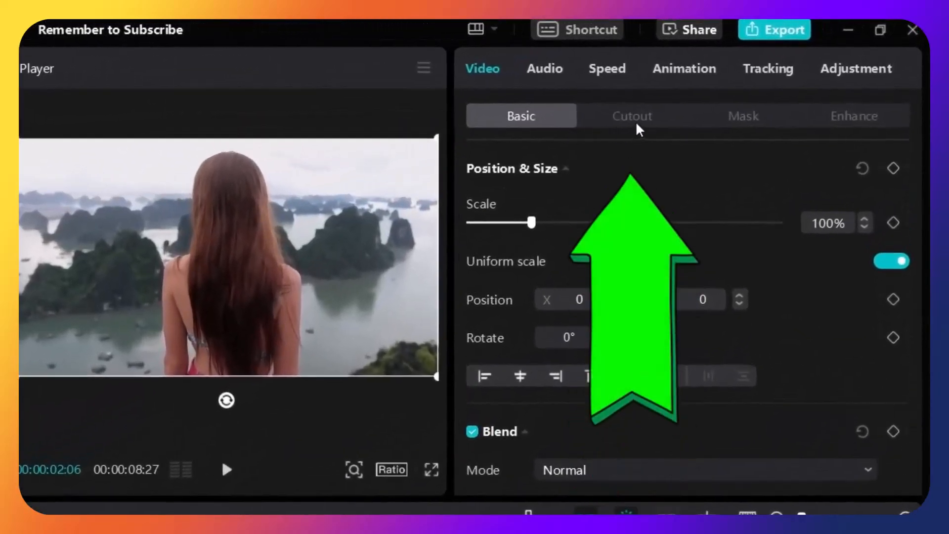
{"action": "left_click", "coordinate": [639, 126]}
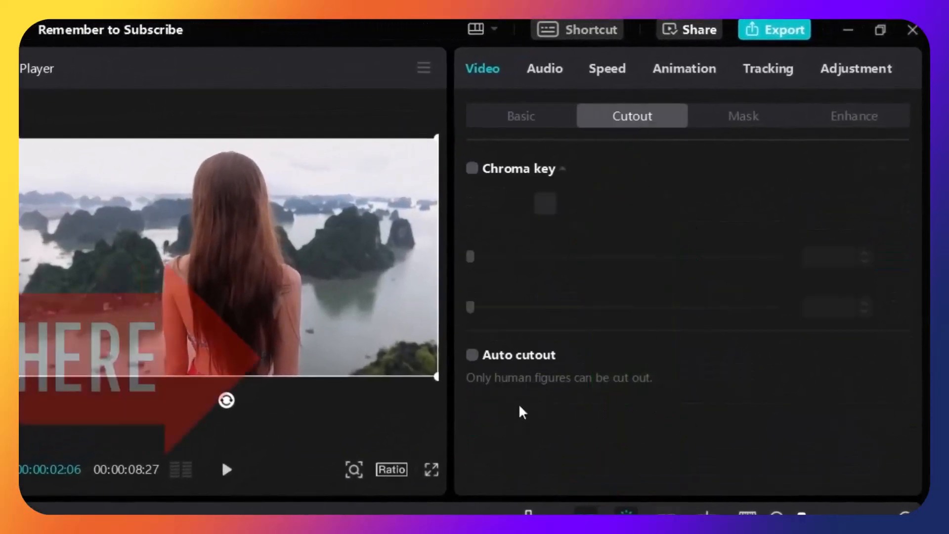
{"action": "left_click", "coordinate": [473, 356]}
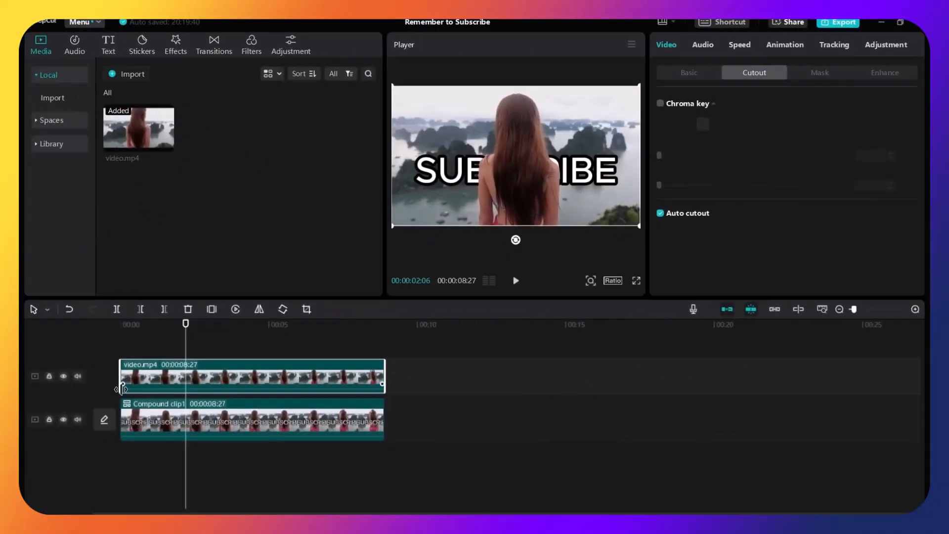
{"action": "left_click", "coordinate": [107, 357]}
{"action": "key", "text": "space"}
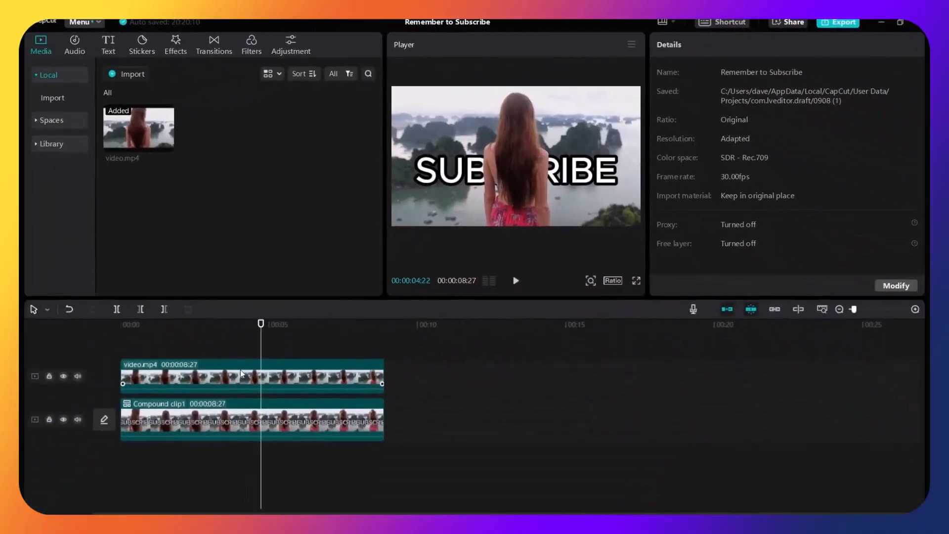
Move the cutout video.mp4 to about 00:00:10, play both layers separately, and move the cutout back above the compound clip.
{"action": "left_click", "coordinate": [286, 414]}
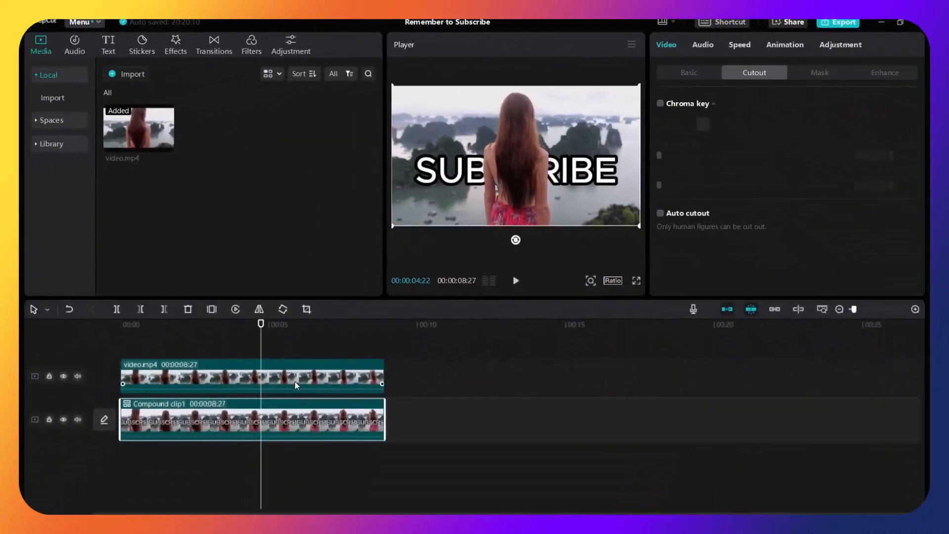
{"action": "left_click_drag", "start_coordinate": [295, 378], "coordinate": [596, 378]}
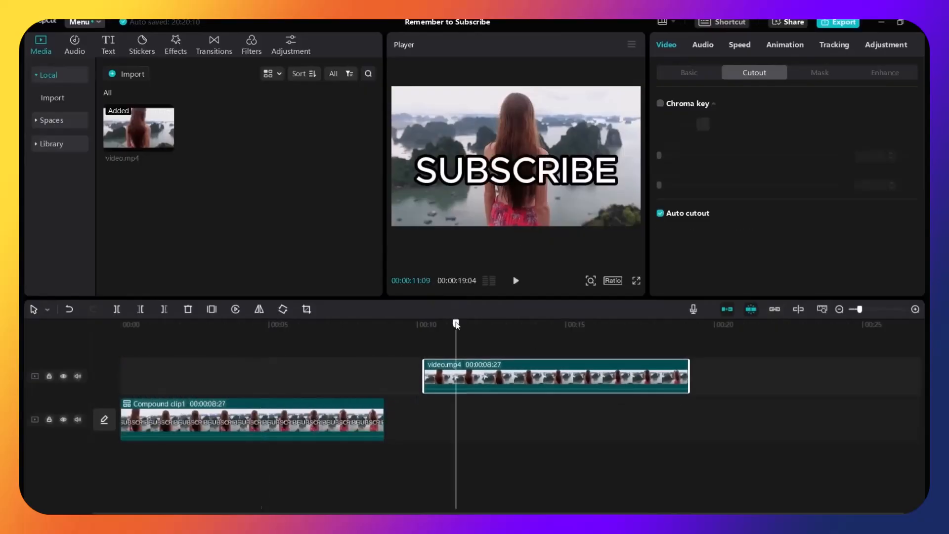
{"action": "left_click", "coordinate": [457, 325]}
{"action": "key", "text": "space"}
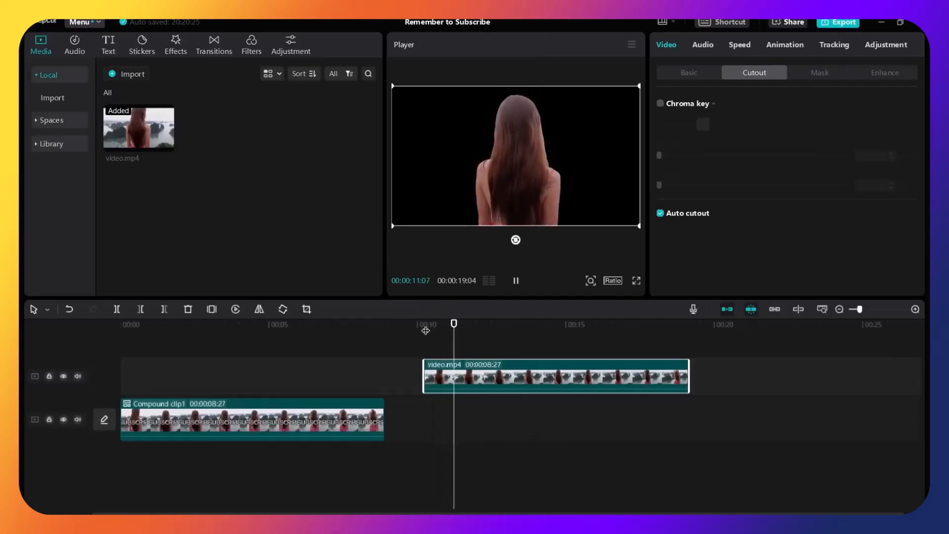
{"action": "left_click_drag", "start_coordinate": [139, 328], "coordinate": [118, 331]}
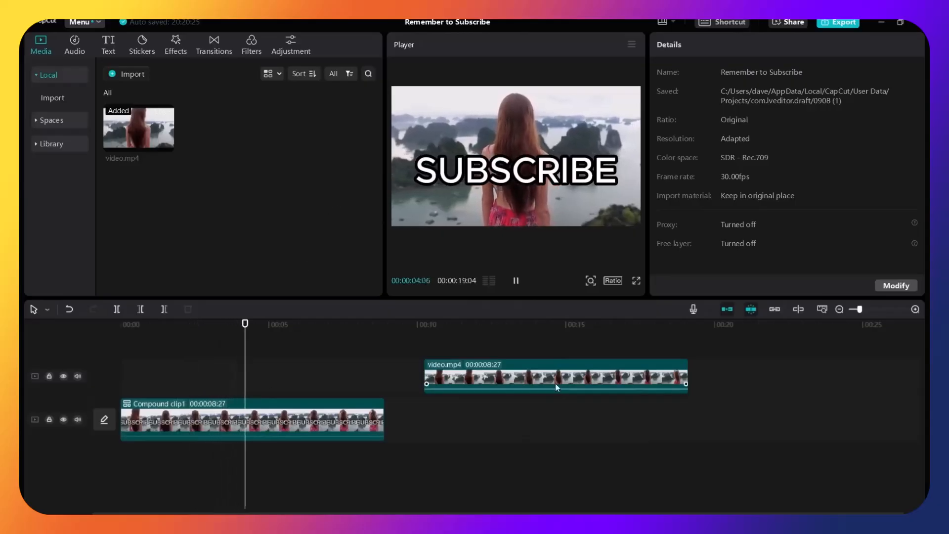
{"action": "left_click_drag", "start_coordinate": [523, 370], "coordinate": [197, 372]}
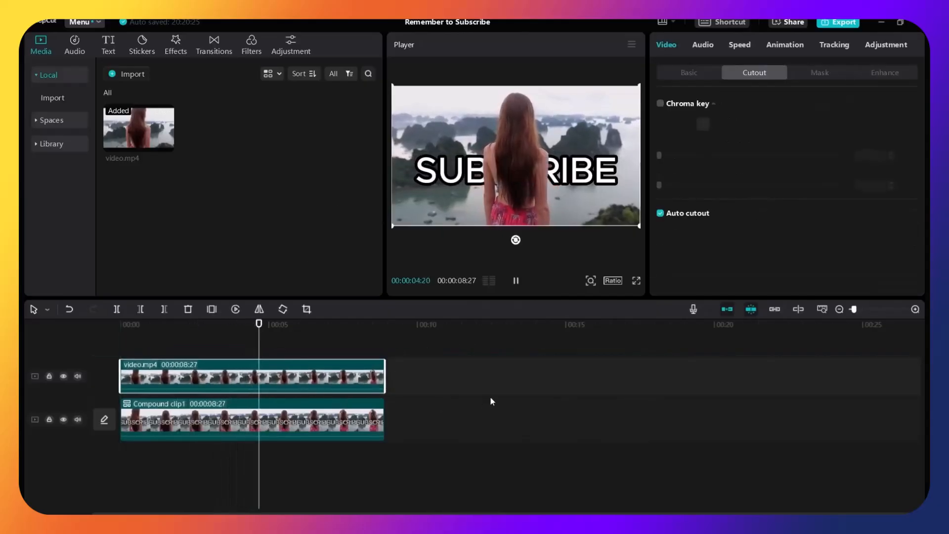
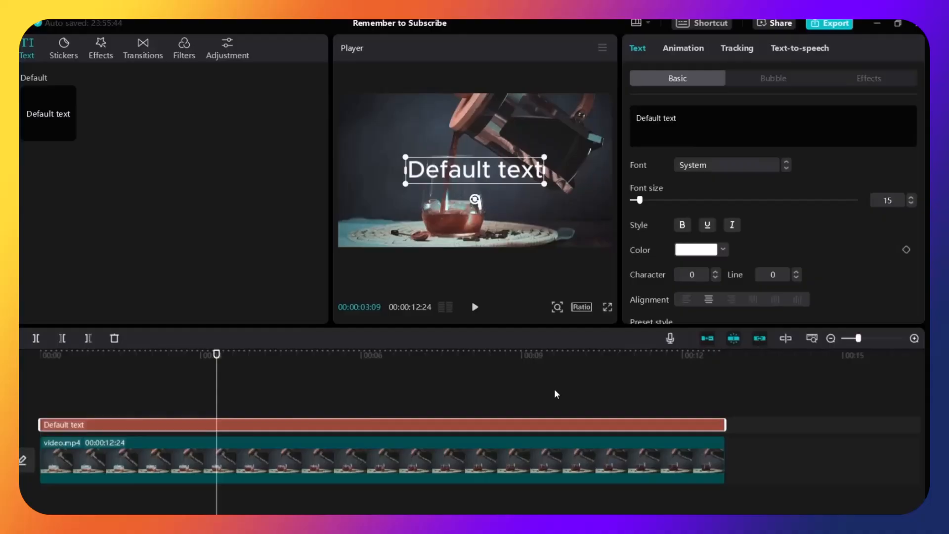
Change the default text over the coffee clip to watermark at font size 19, and set its opacity to 20%.
{"action": "left_click_drag", "start_coordinate": [636, 118], "coordinate": [680, 117]}
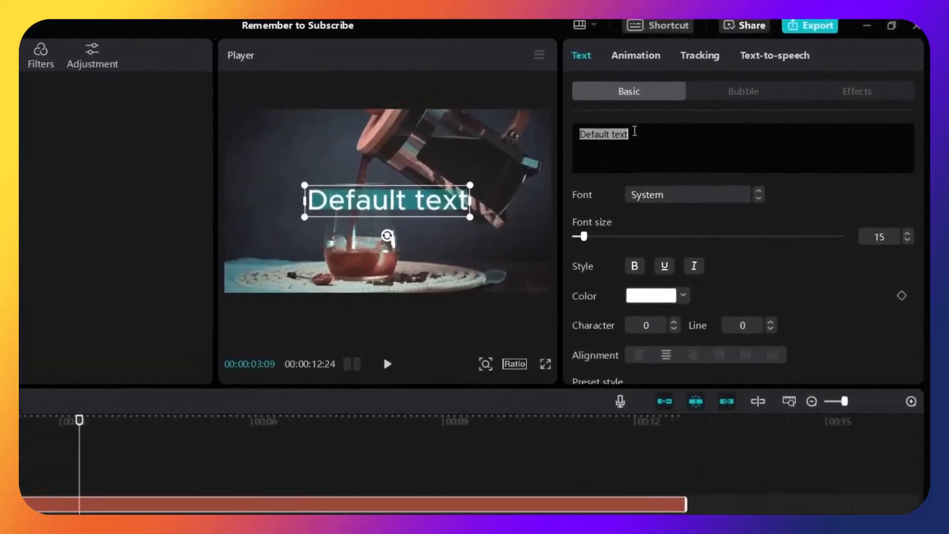
{"action": "type", "text": "watermark"}
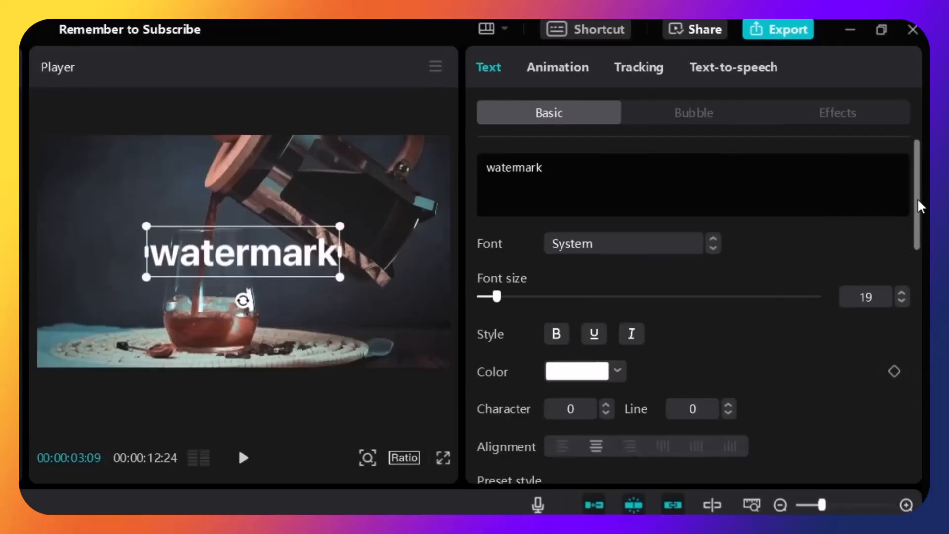
{"action": "mouse_move", "coordinate": [918, 188]}
{"action": "left_mouse_down"}
{"action": "mouse_move", "coordinate": [903, 341]}
{"action": "mouse_move", "coordinate": [910, 384]}
{"action": "left_mouse_up"}
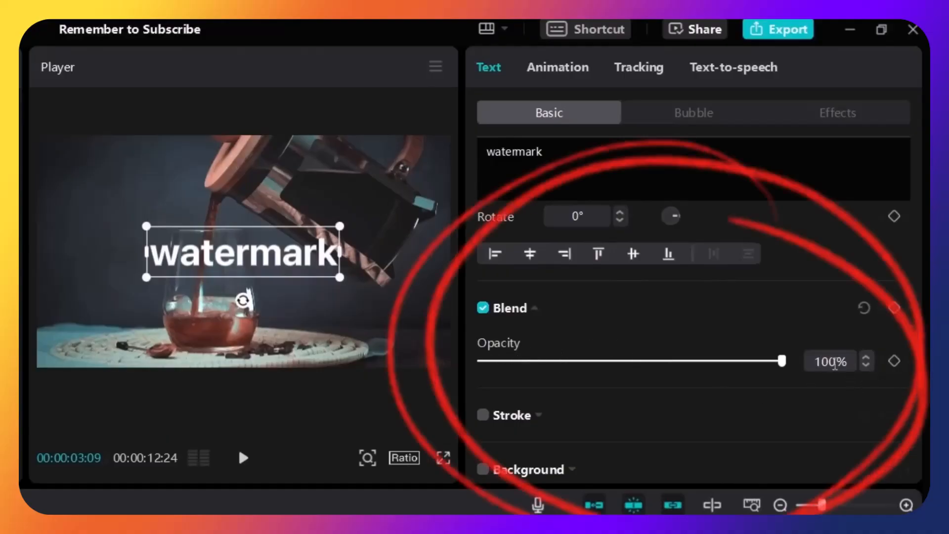
{"action": "left_click_drag", "start_coordinate": [781, 364], "coordinate": [538, 371]}
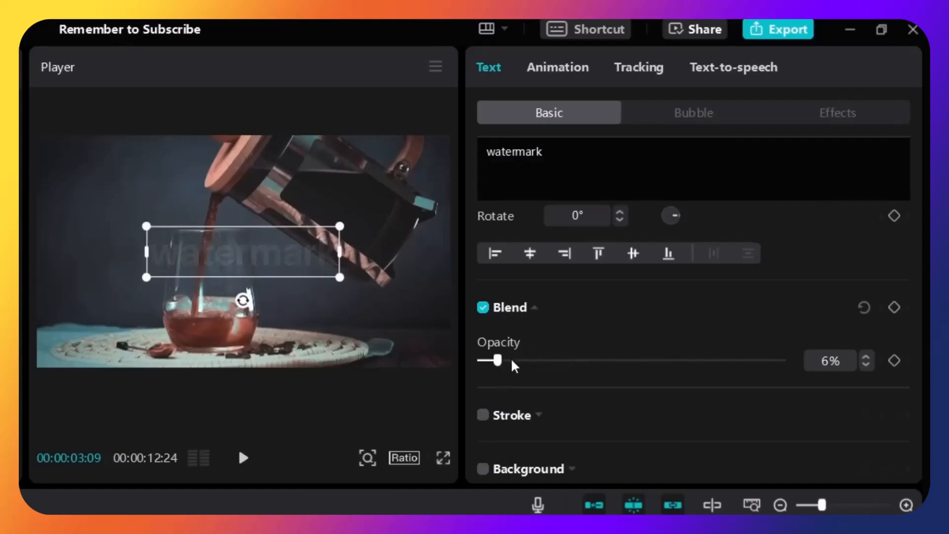
{"action": "left_click_drag", "start_coordinate": [511, 365], "coordinate": [560, 381]}
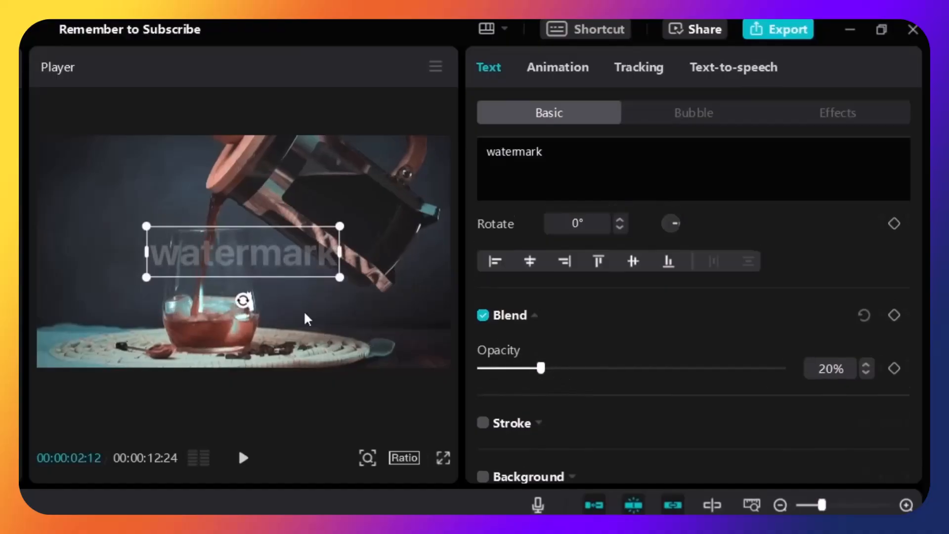
Shrink the watermark text slightly, rotate it to about 38°, move it onto the coffee press, and play the clip to check it.
{"action": "left_click_drag", "start_coordinate": [270, 279], "coordinate": [245, 247]}
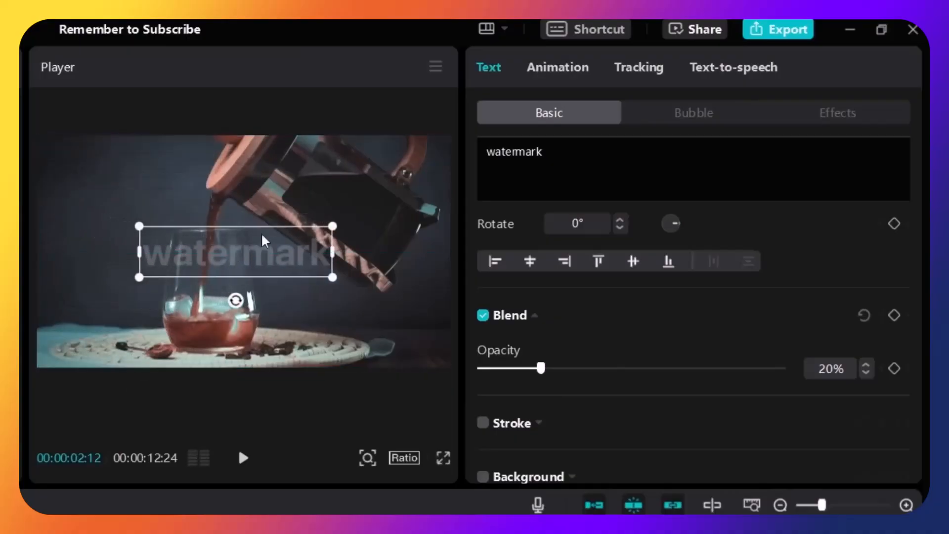
{"action": "mouse_move", "coordinate": [334, 222]}
{"action": "left_mouse_down"}
{"action": "mouse_move", "coordinate": [303, 234]}
{"action": "mouse_move", "coordinate": [360, 182]}
{"action": "mouse_move", "coordinate": [346, 216]}
{"action": "mouse_move", "coordinate": [320, 226]}
{"action": "left_mouse_up"}
{"action": "left_click_drag", "start_coordinate": [237, 297], "coordinate": [207, 285]}
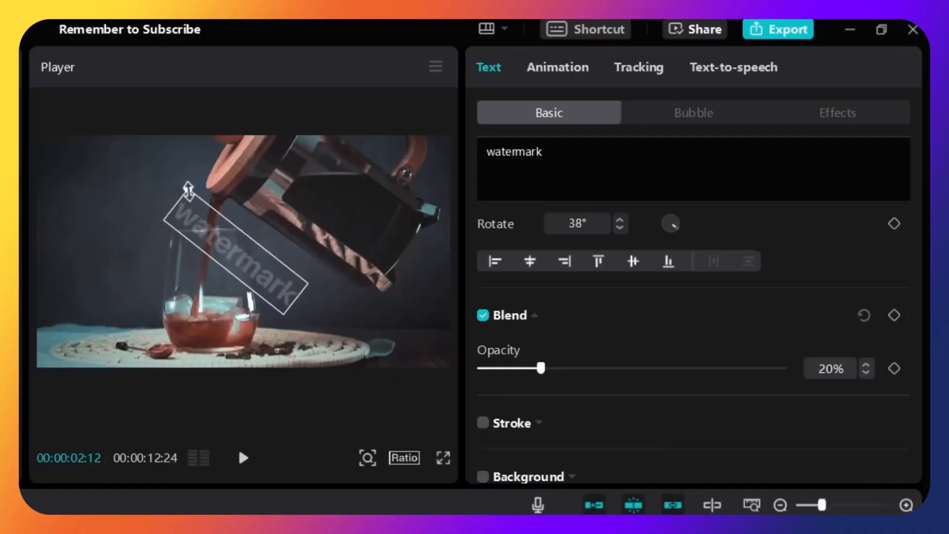
{"action": "left_click_drag", "start_coordinate": [206, 235], "coordinate": [319, 197]}
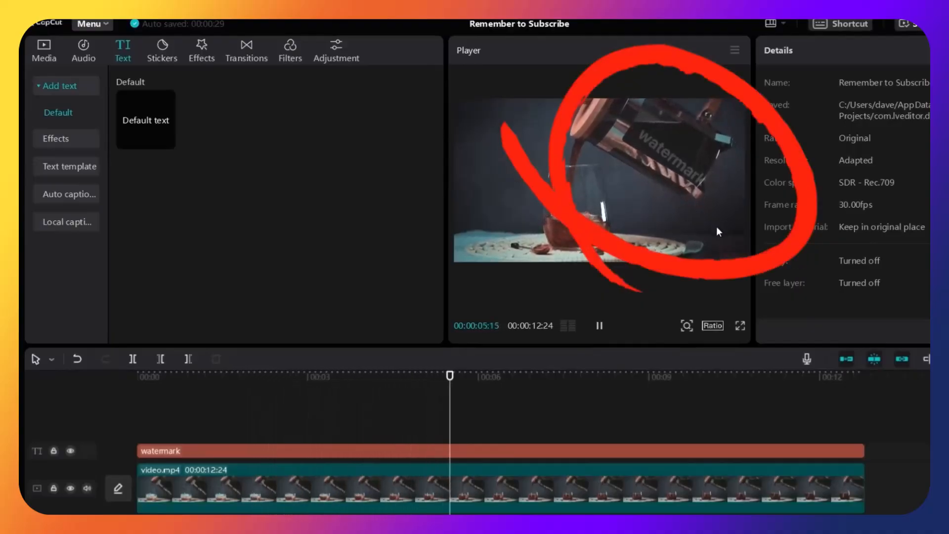
{"action": "key", "text": "space"}
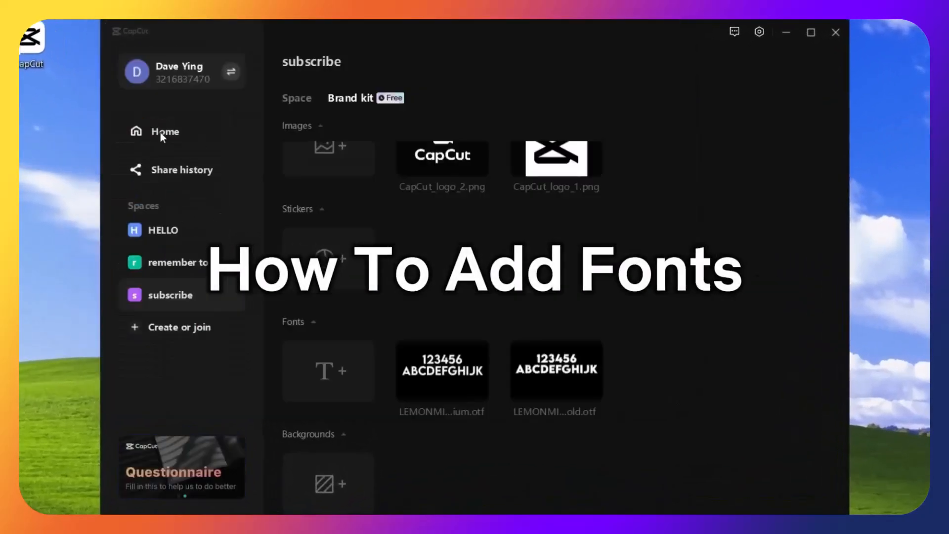
Leave the subscribe brand kit for the home page, and open the font list of a default text clip in a project.
{"action": "left_click", "coordinate": [162, 134]}
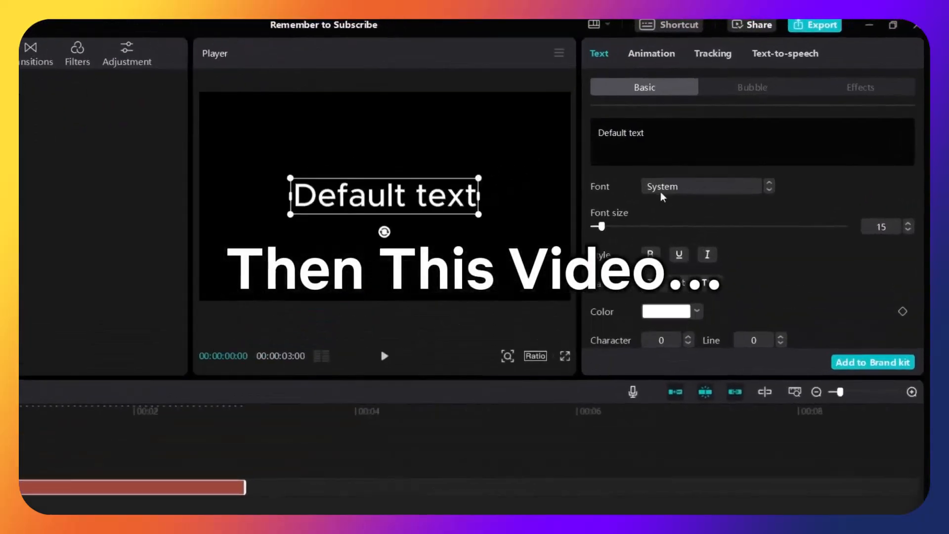
{"action": "left_click", "coordinate": [746, 151]}
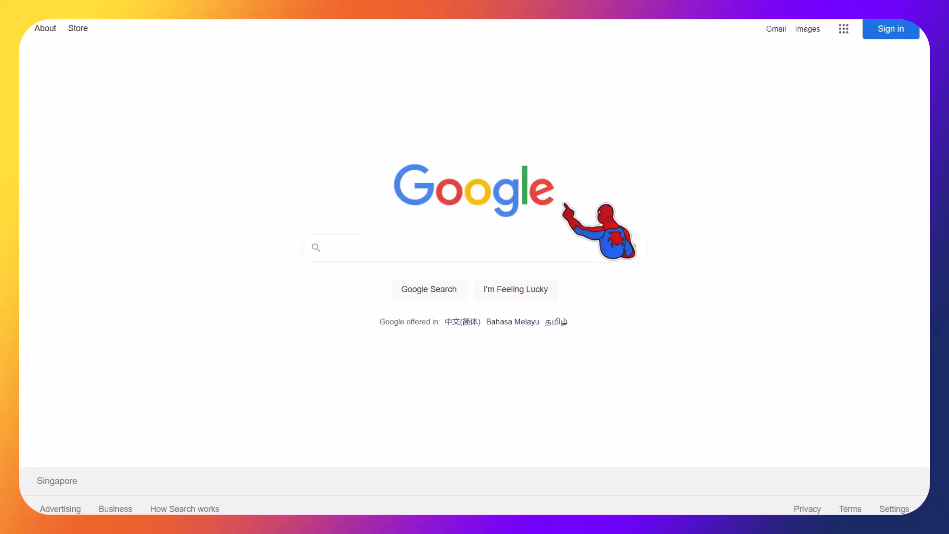
Search Google for free fonts download and open the DaFont website from the results.
{"action": "left_click", "coordinate": [533, 247]}
{"action": "type", "text": "free "}
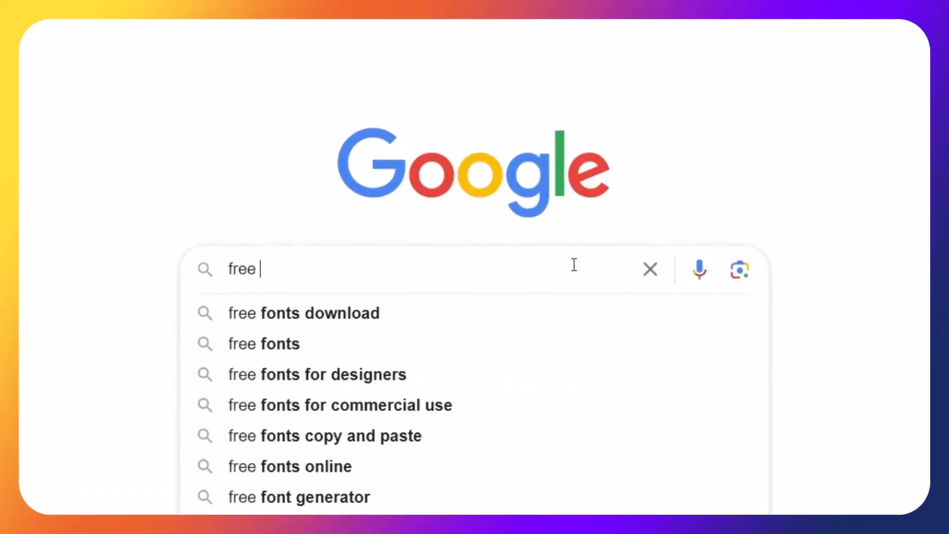
{"action": "type", "text": "fonts download"}
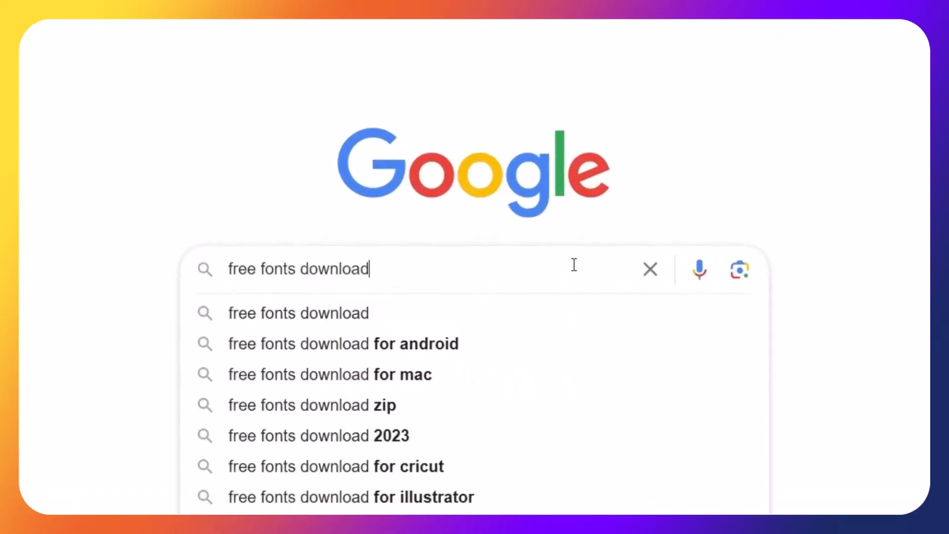
{"action": "key", "text": "Return"}
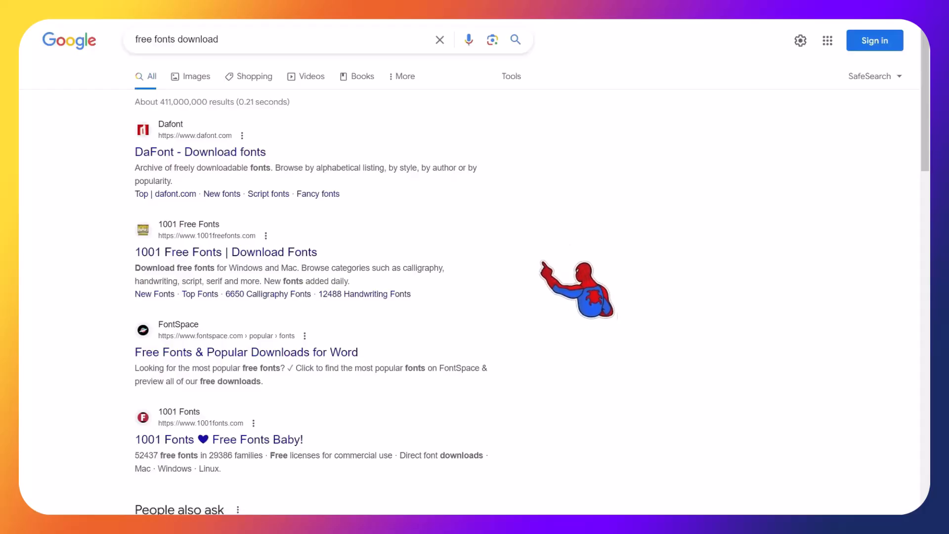
{"action": "left_click", "coordinate": [238, 153]}
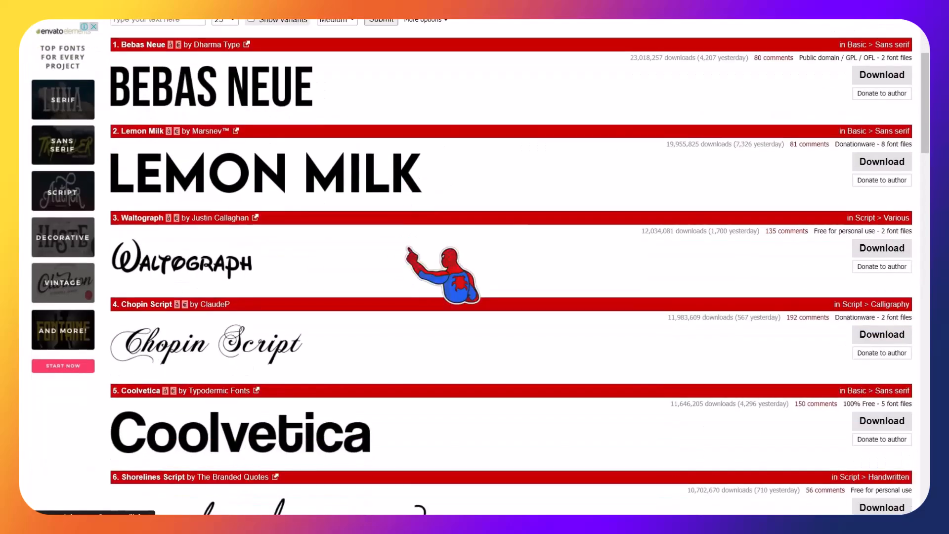
Browse DaFont's all-time top fonts and download Lemon Milk, saving lemon_milk.zip to the Desktop.
{"action": "scroll", "coordinate": [511, 267], "scroll_direction": "down", "scroll_amount": 1}
{"action": "scroll", "coordinate": [512, 267], "scroll_direction": "down", "scroll_amount": 6}
{"action": "scroll", "coordinate": [588, 327], "scroll_direction": "down", "scroll_amount": 20}
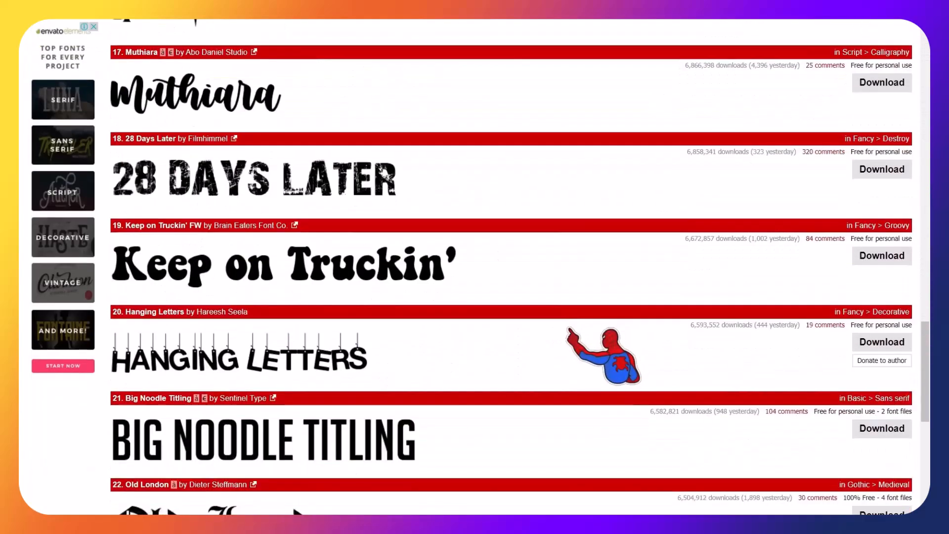
{"action": "scroll", "coordinate": [572, 332], "scroll_direction": "up", "scroll_amount": 20}
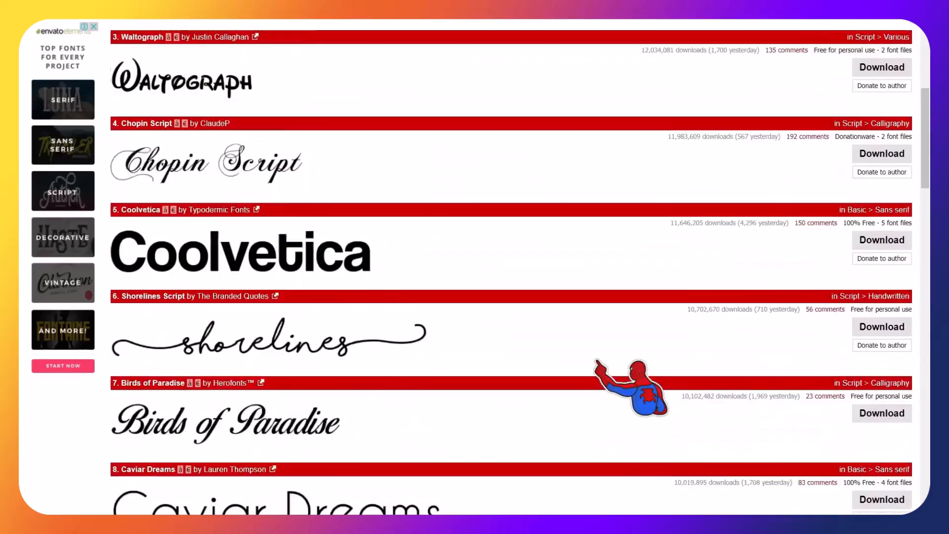
{"action": "scroll", "coordinate": [511, 267], "scroll_direction": "up", "scroll_amount": 3}
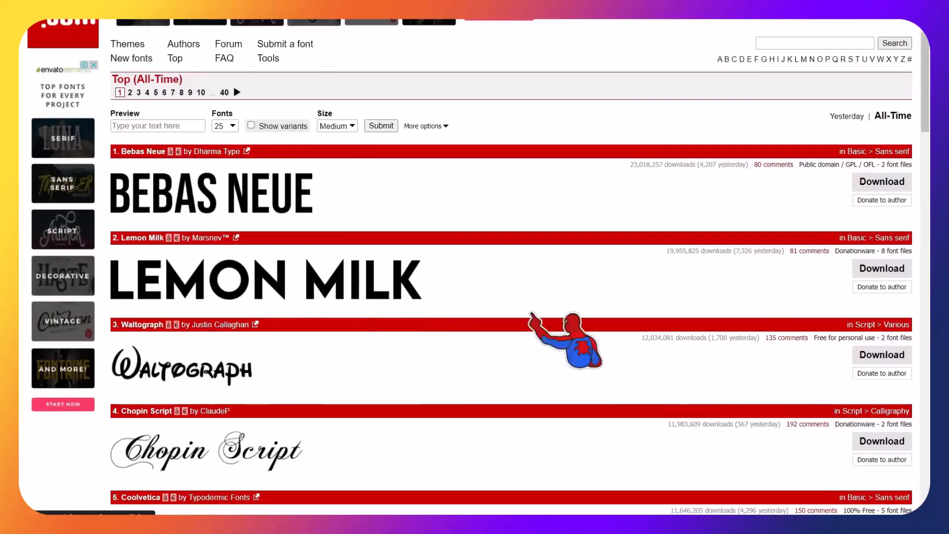
{"action": "left_click", "coordinate": [881, 269]}
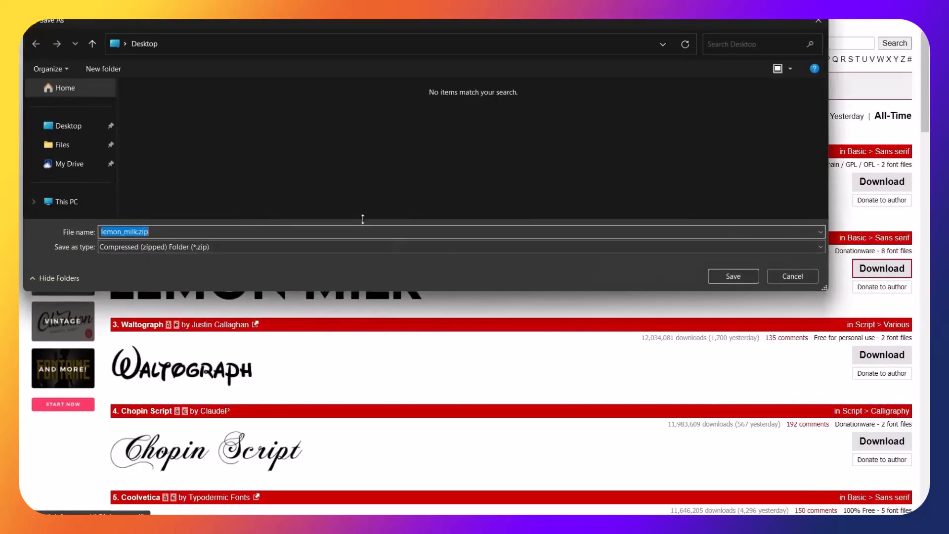
{"action": "left_click", "coordinate": [61, 126]}
{"action": "left_click", "coordinate": [725, 276]}
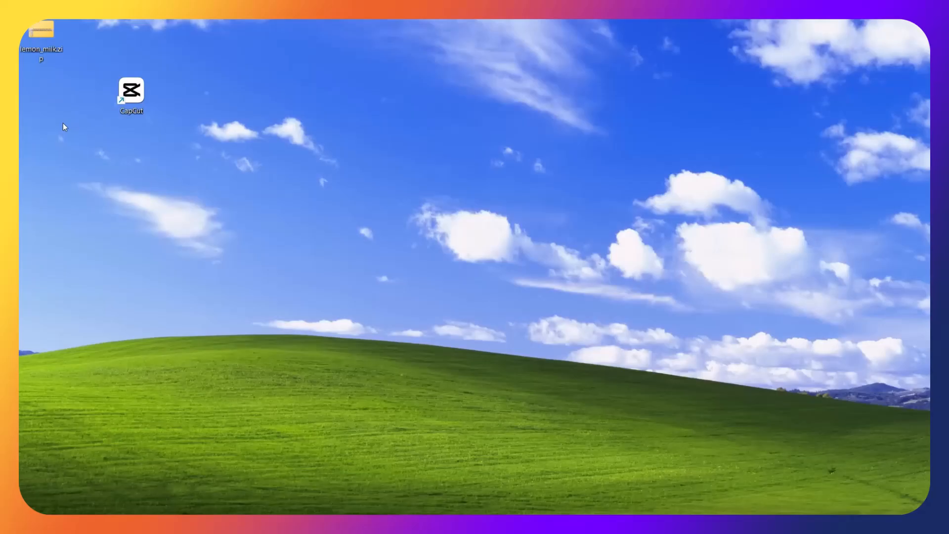
Open lemon_milk.zip and preview the Bold, Regular and Light .otf font files one after another.
{"action": "double_click", "coordinate": [42, 37]}
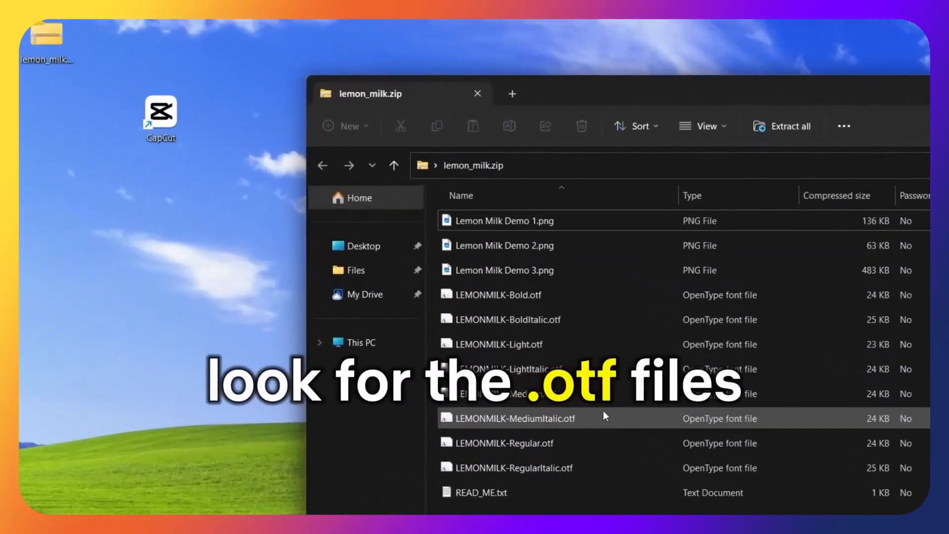
{"action": "left_click", "coordinate": [537, 302]}
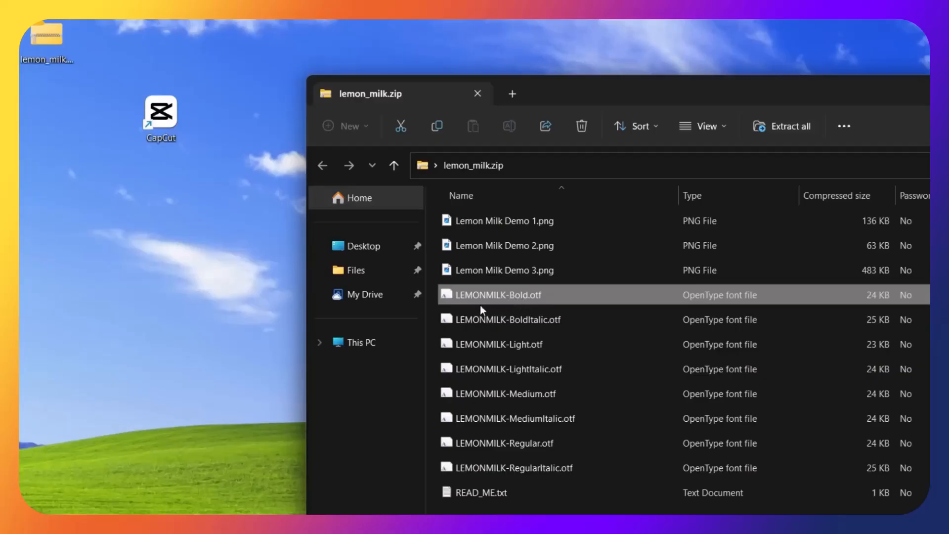
{"action": "double_click", "coordinate": [513, 303]}
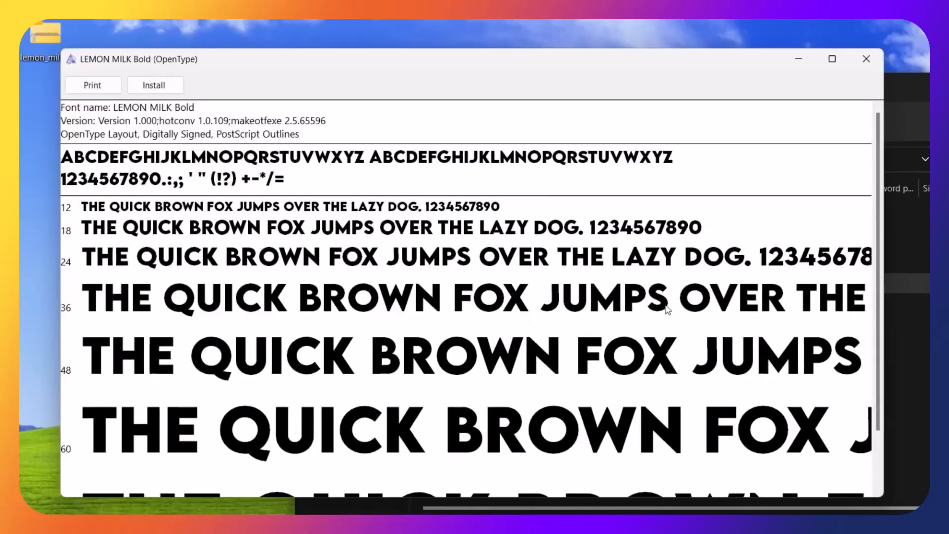
{"action": "left_click", "coordinate": [866, 59]}
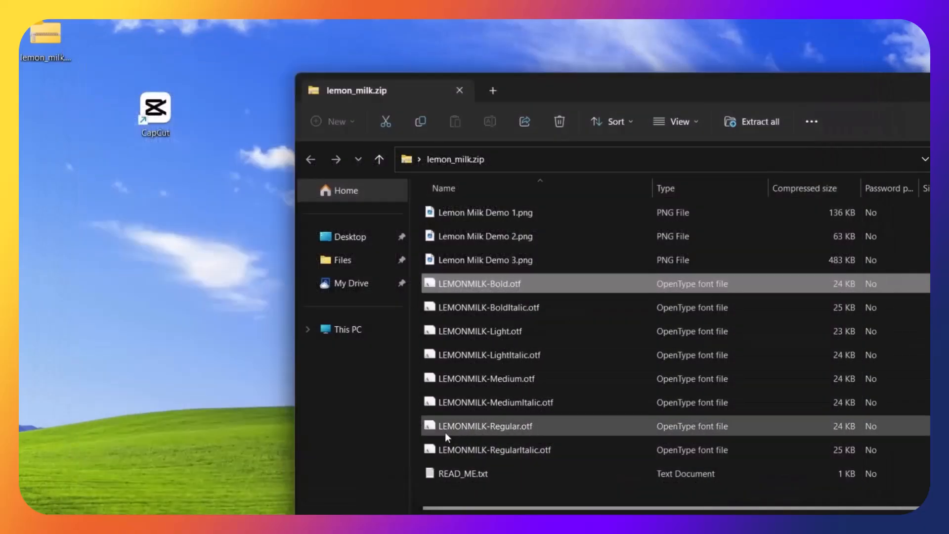
{"action": "left_click", "coordinate": [479, 433]}
{"action": "double_click", "coordinate": [479, 434]}
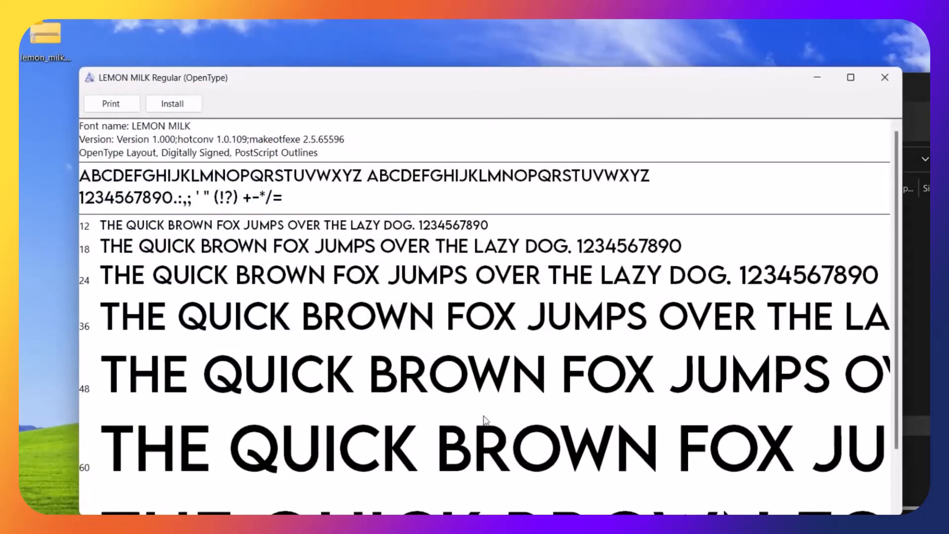
{"action": "left_click", "coordinate": [885, 77]}
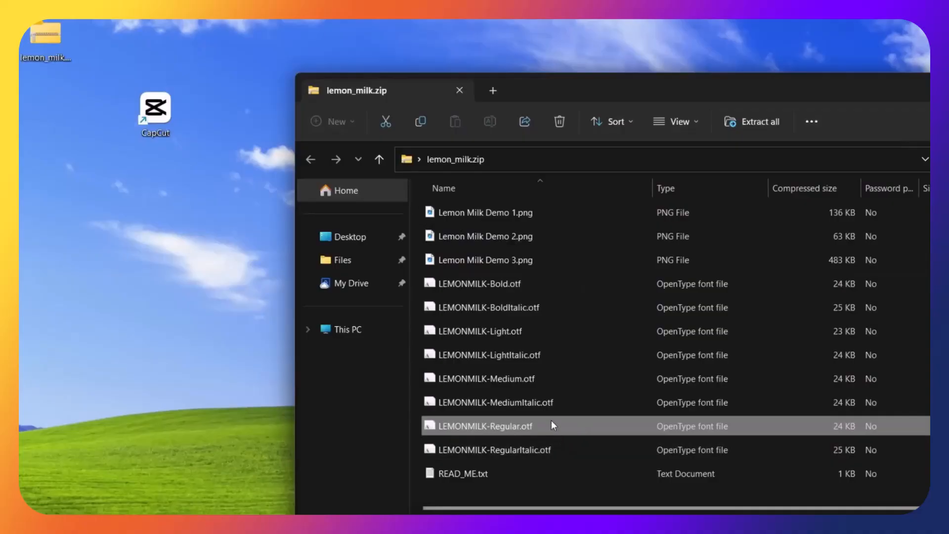
{"action": "double_click", "coordinate": [529, 337]}
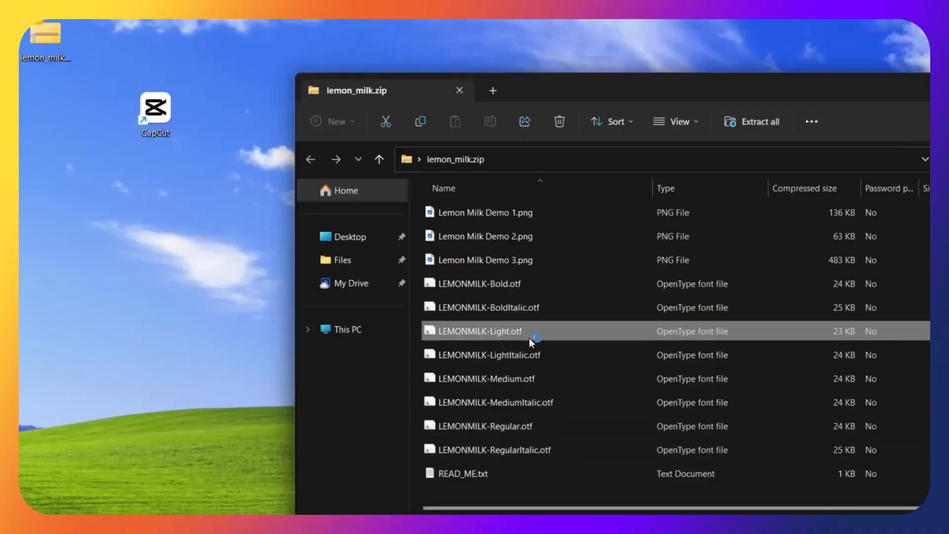
{"action": "left_click", "coordinate": [904, 96]}
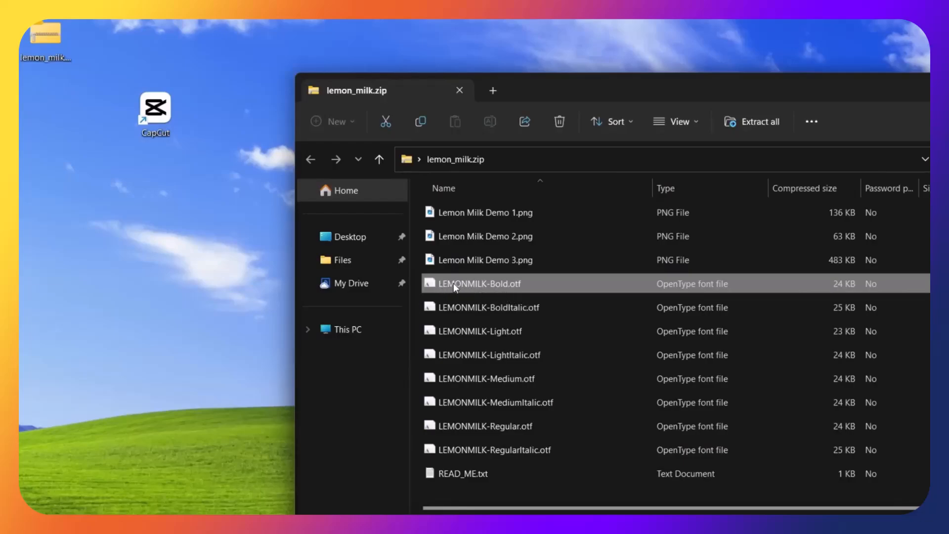
Copy LEMONMILK-Bold.otf and LEMONMILK-Medium.otf from the archive to the desktop, and close the archive window.
{"action": "left_click_drag", "start_coordinate": [453, 283], "coordinate": [45, 138]}
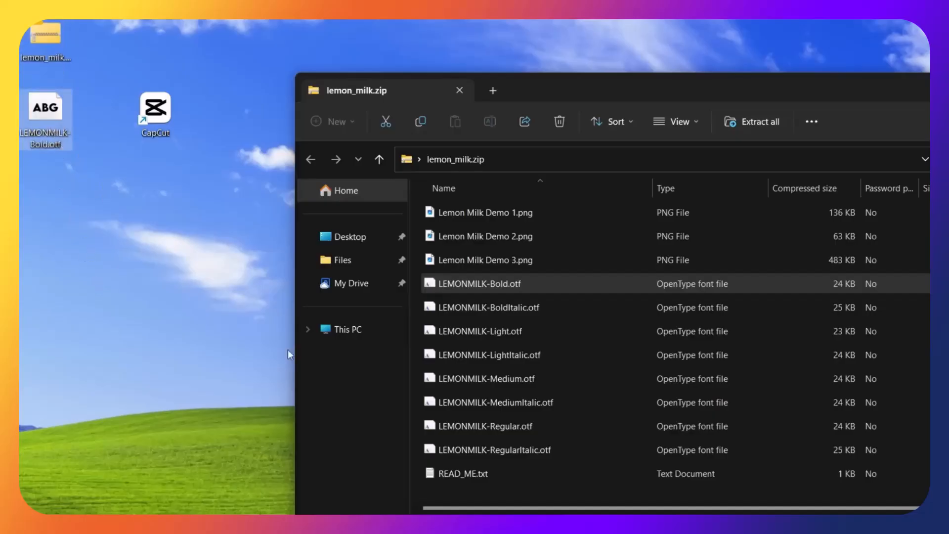
{"action": "left_click", "coordinate": [485, 379]}
{"action": "left_click_drag", "start_coordinate": [485, 379], "coordinate": [70, 212]}
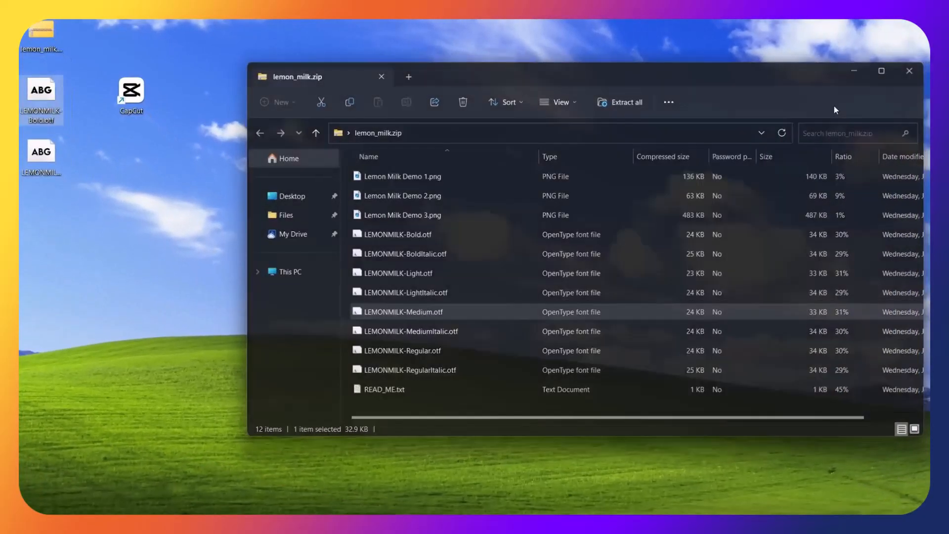
{"action": "left_click", "coordinate": [909, 71]}
Launch CapCut and sign in with a Google account.
{"action": "double_click", "coordinate": [134, 101]}
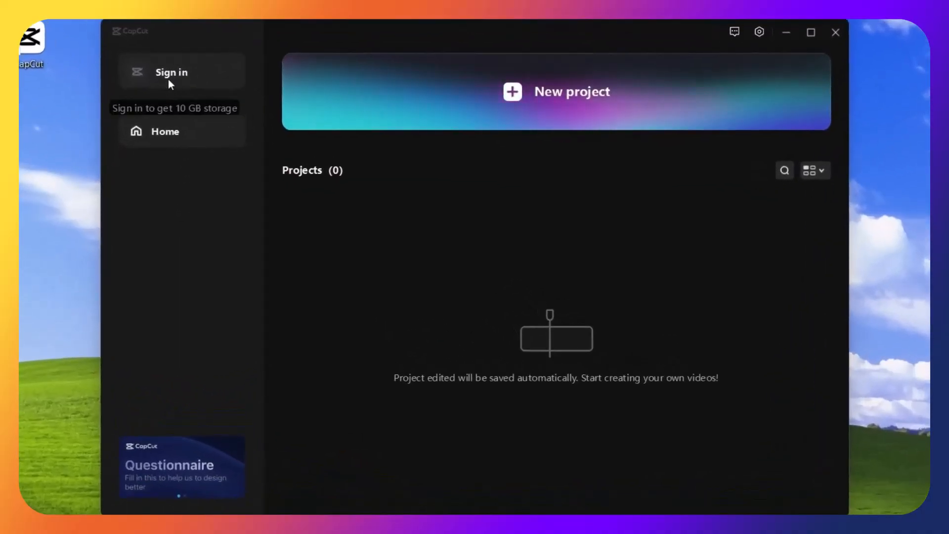
{"action": "left_click", "coordinate": [163, 74]}
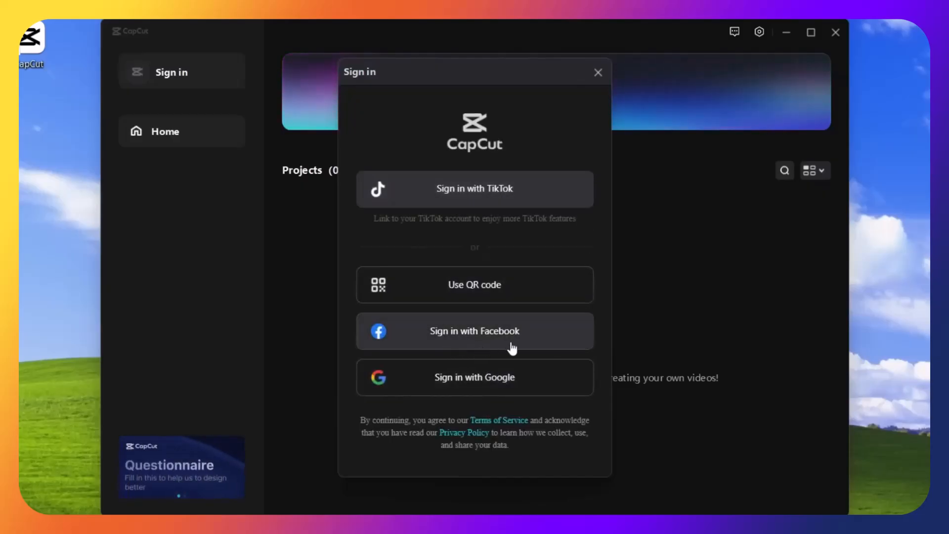
{"action": "left_click", "coordinate": [511, 398]}
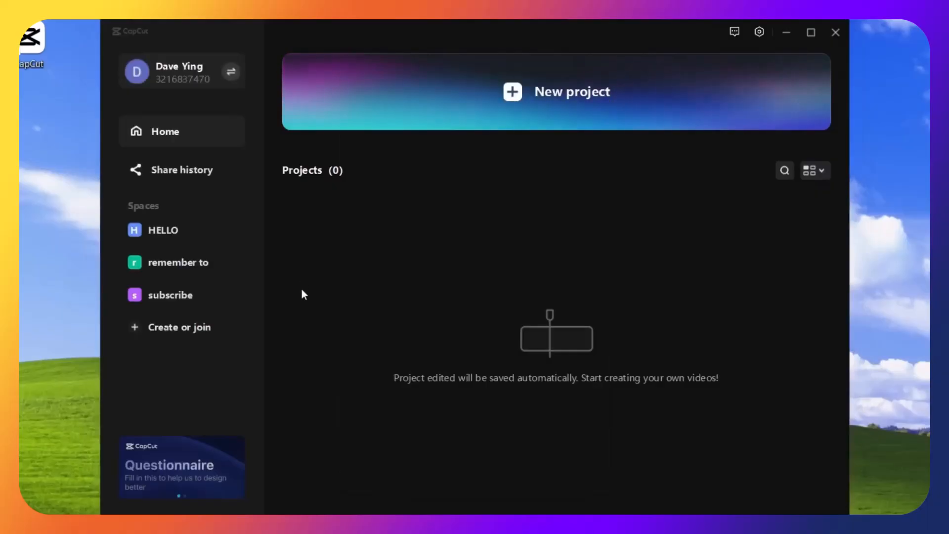
View the page for creating or joining a space, and go to the Fonts section of the subscribe space's brand kit.
{"action": "left_click", "coordinate": [160, 332]}
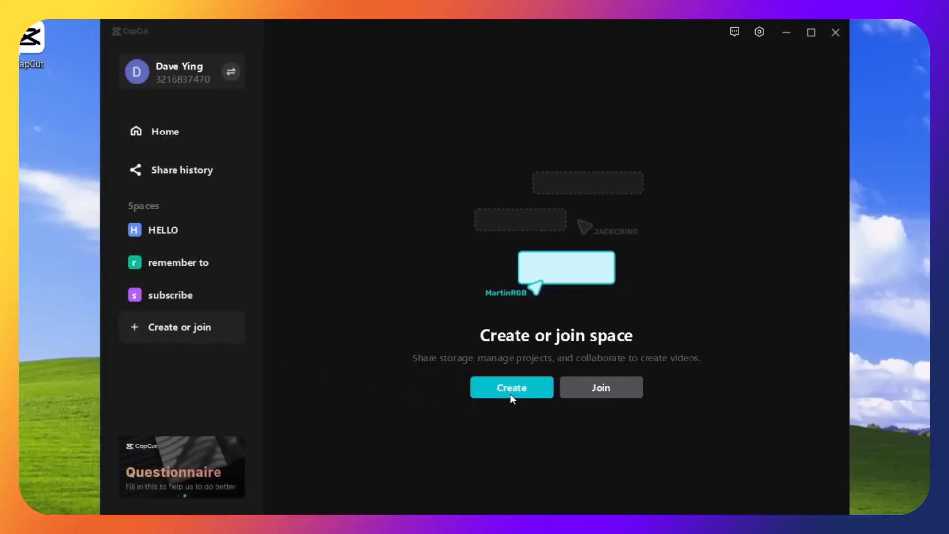
{"action": "left_click", "coordinate": [167, 295]}
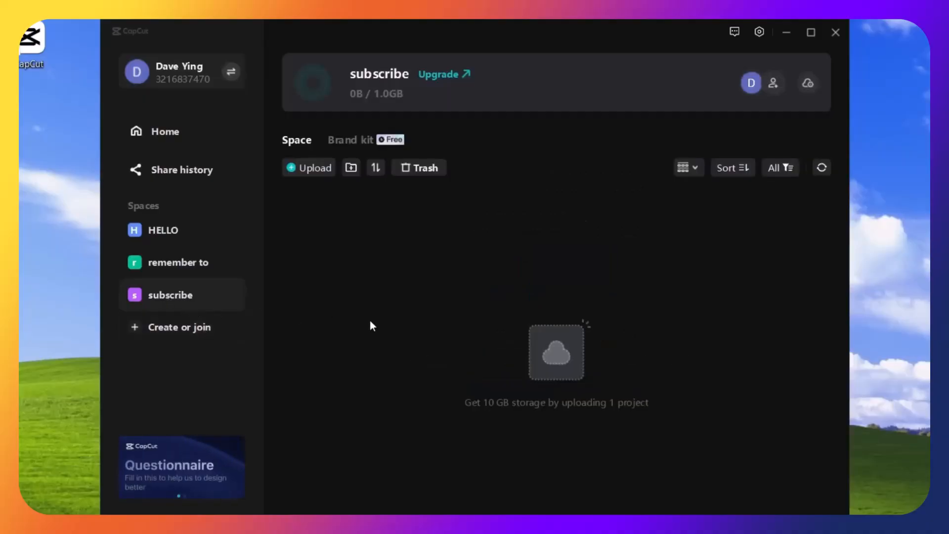
{"action": "left_click", "coordinate": [348, 144]}
{"action": "scroll", "coordinate": [452, 334], "scroll_direction": "down", "scroll_amount": 5}
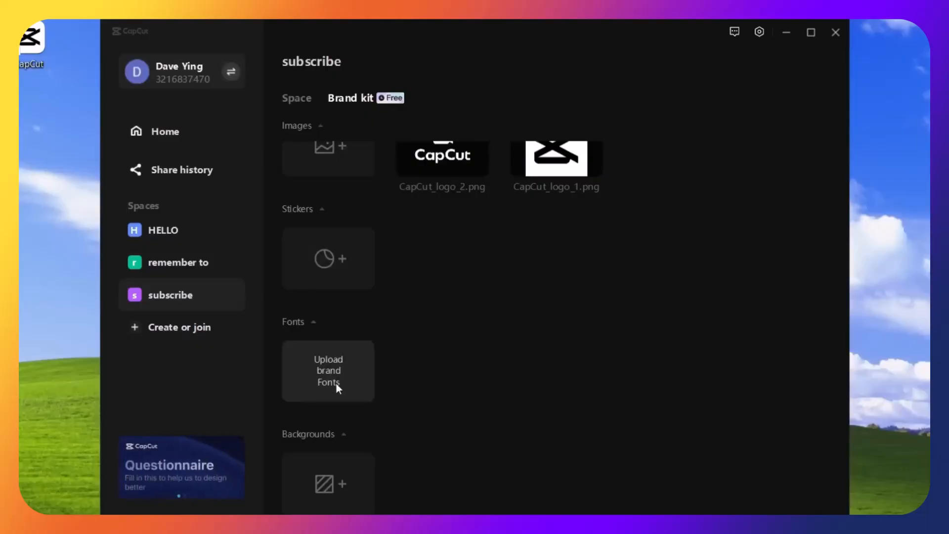
Upload LEMONMILK-Bold.otf and LEMONMILK-Medium.otf from the Desktop to the brand kit's fonts.
{"action": "left_click", "coordinate": [350, 378]}
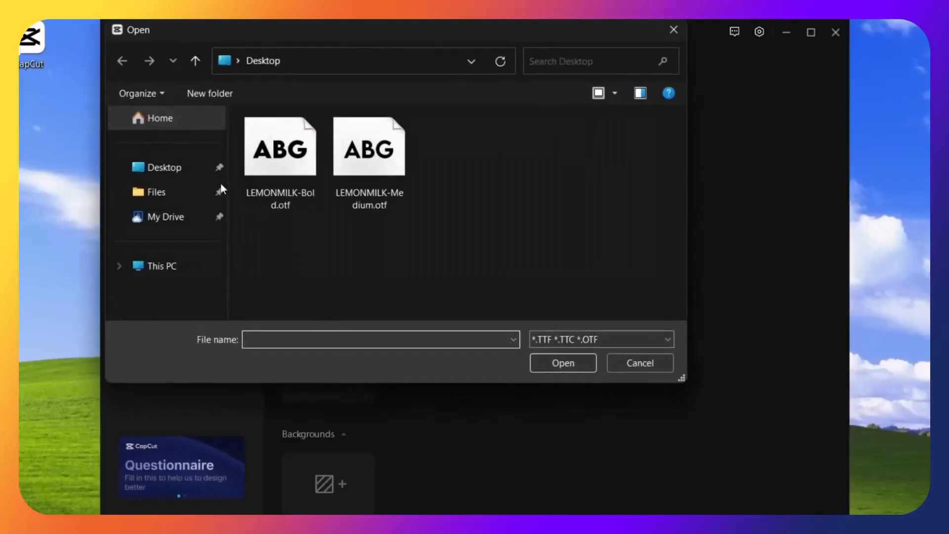
{"action": "left_click", "coordinate": [175, 174]}
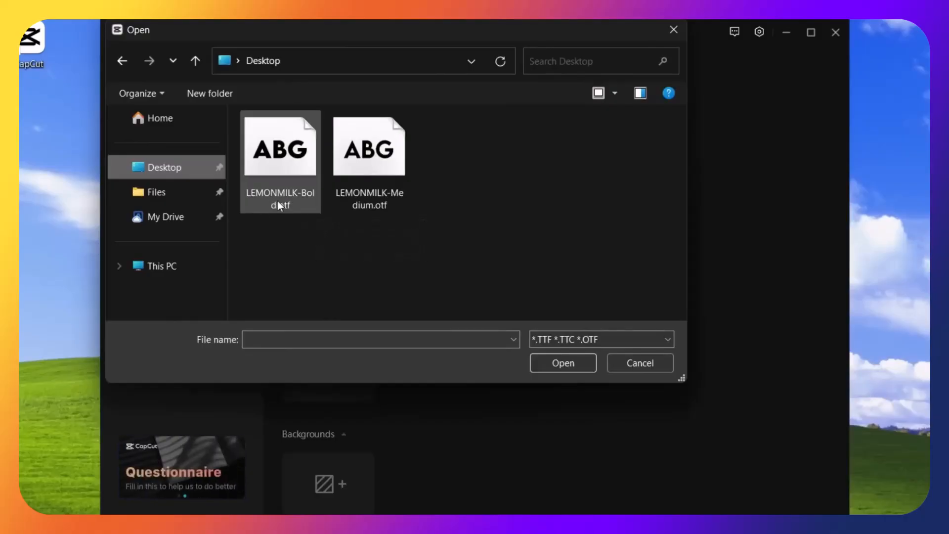
{"action": "left_click", "coordinate": [280, 187]}
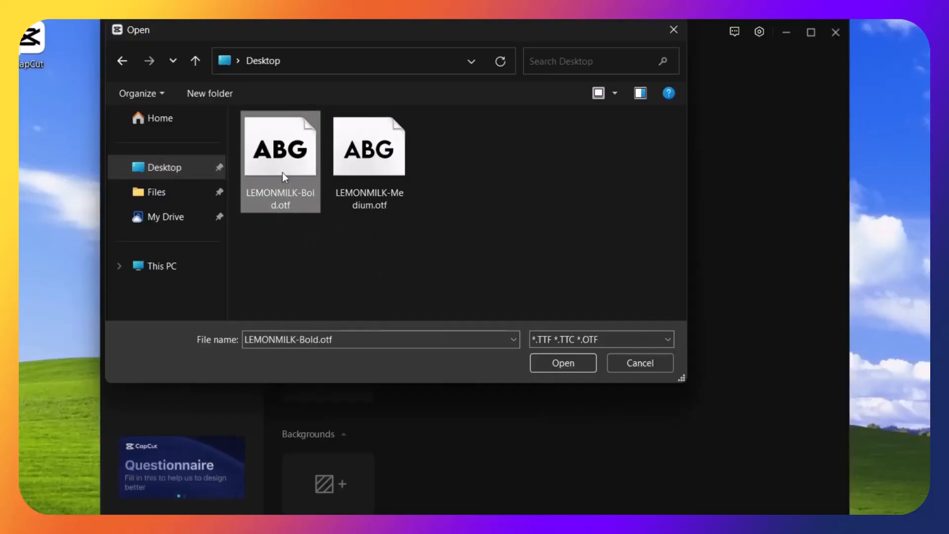
{"action": "double_click", "coordinate": [282, 173]}
{"action": "mouse_move", "coordinate": [444, 364]}
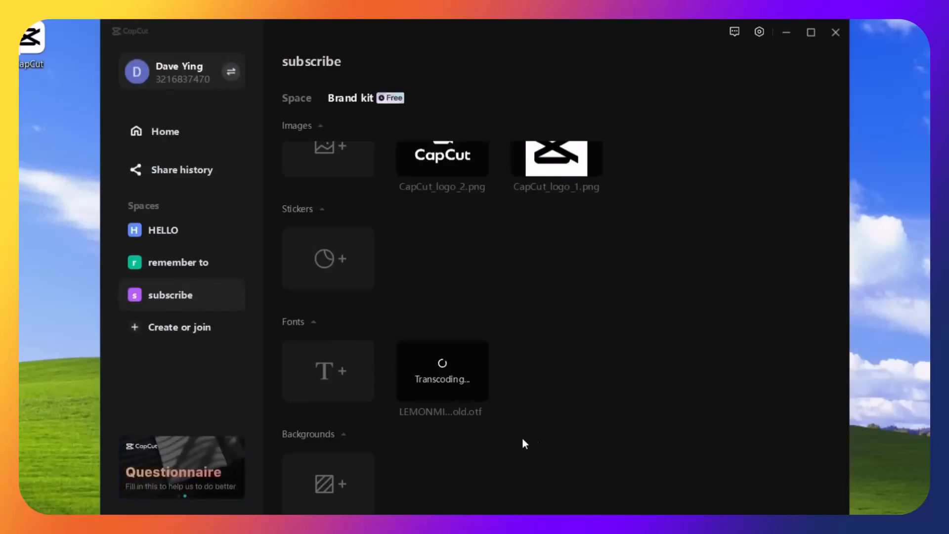
{"action": "left_click", "coordinate": [333, 372]}
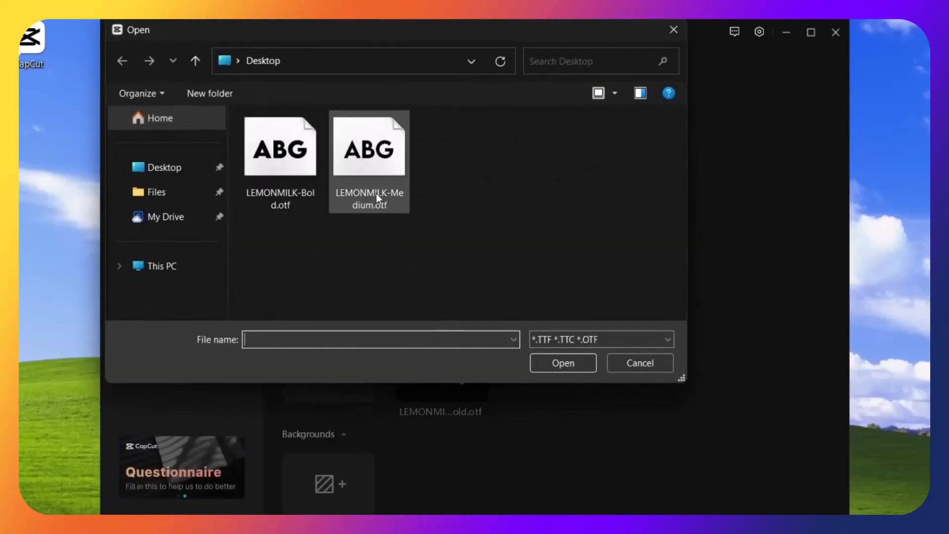
{"action": "left_click", "coordinate": [365, 197]}
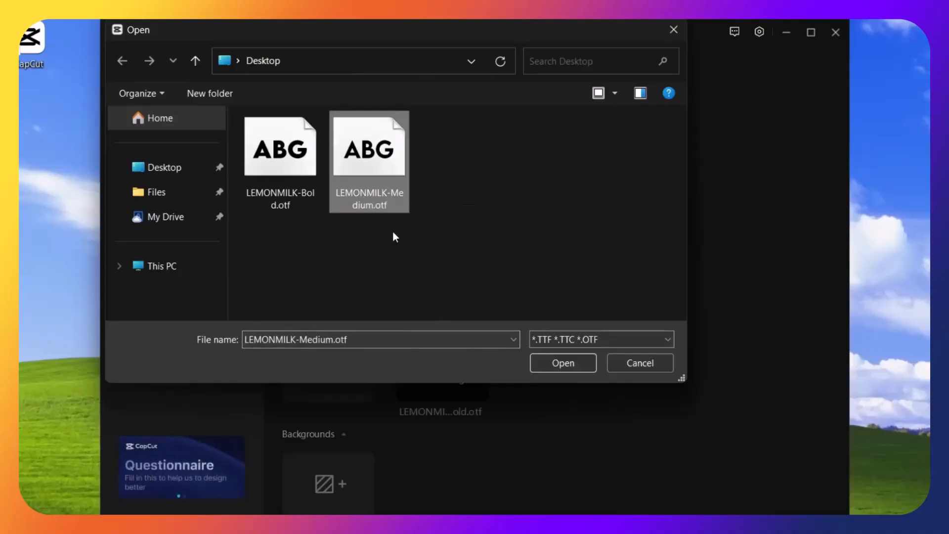
{"action": "double_click", "coordinate": [381, 169]}
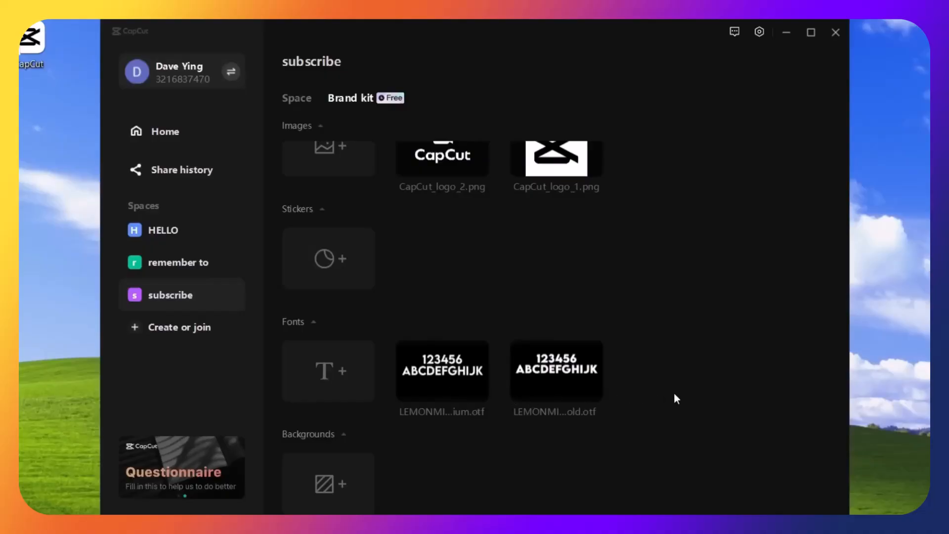
Create a new project from the home page and add a default text clip at the start of its timeline.
{"action": "left_click", "coordinate": [162, 132]}
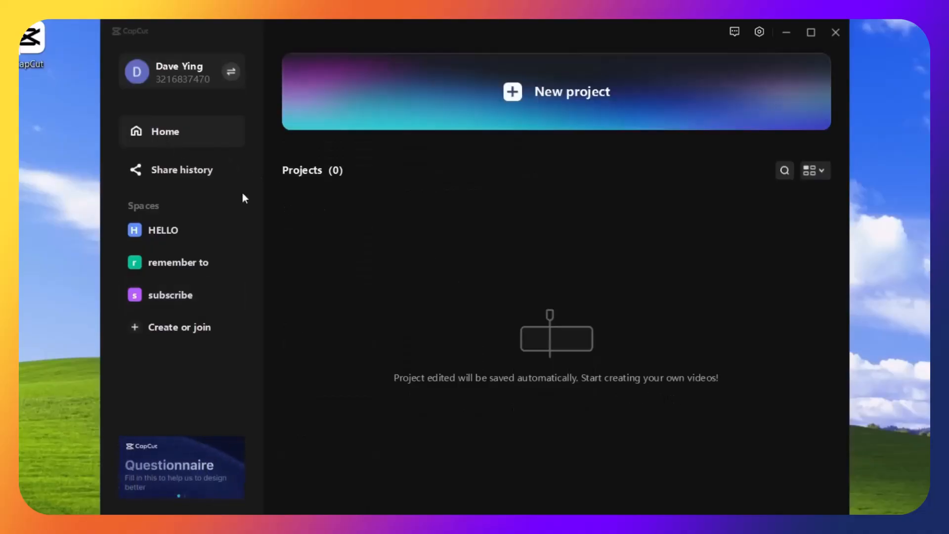
{"action": "left_click", "coordinate": [539, 91]}
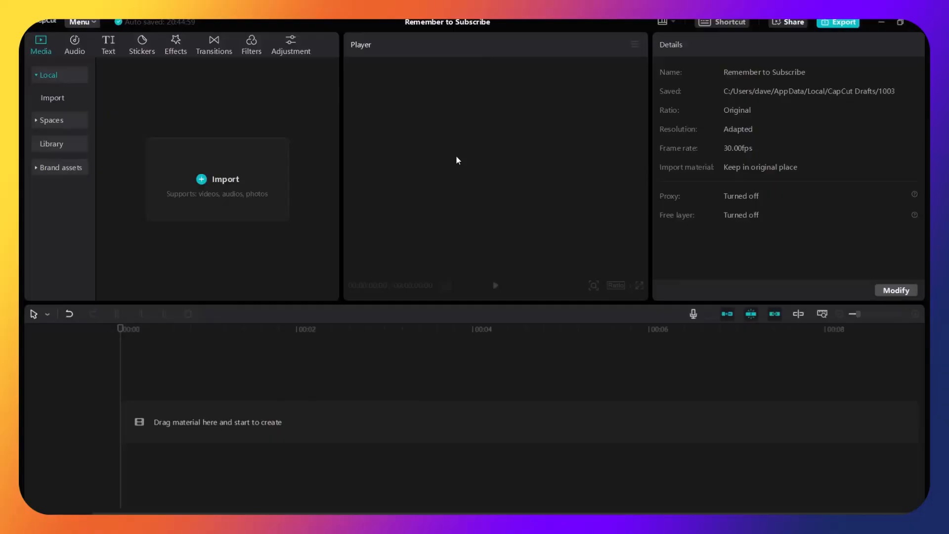
{"action": "left_click", "coordinate": [113, 49]}
{"action": "left_click_drag", "start_coordinate": [128, 106], "coordinate": [133, 409]}
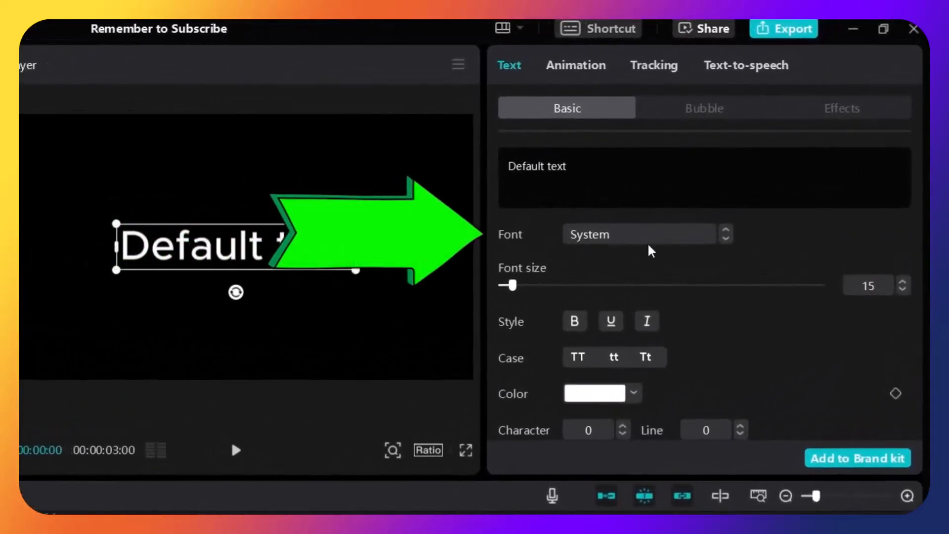
Apply the LEMONMILK-Bold.otf brand font to the default text clip, and switch its font to LEMONMILK-Medium.otf.
{"action": "left_click", "coordinate": [636, 243]}
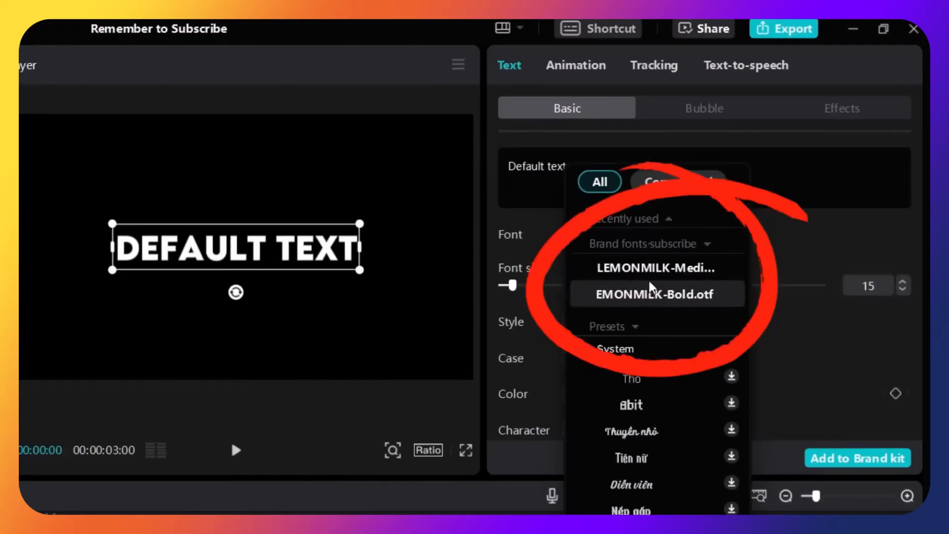
{"action": "left_click", "coordinate": [651, 297]}
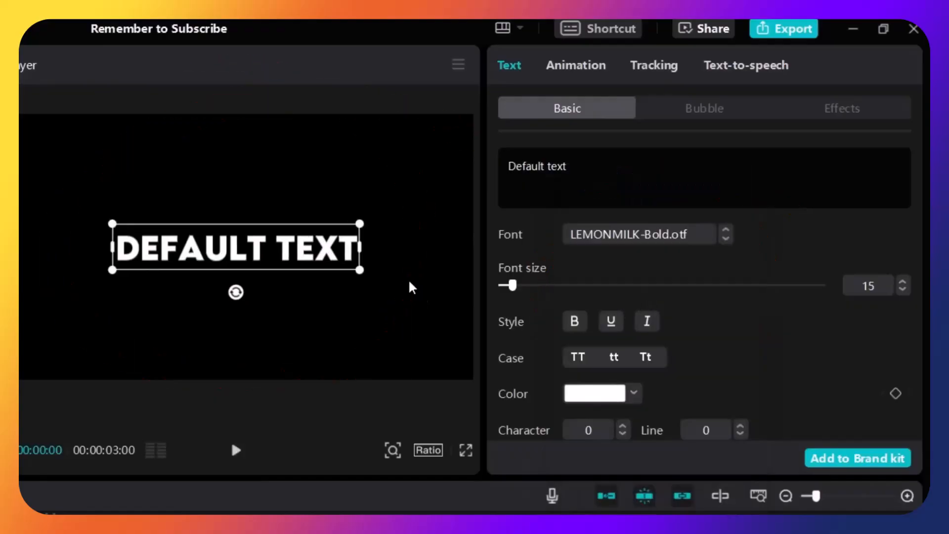
{"action": "left_click", "coordinate": [647, 241]}
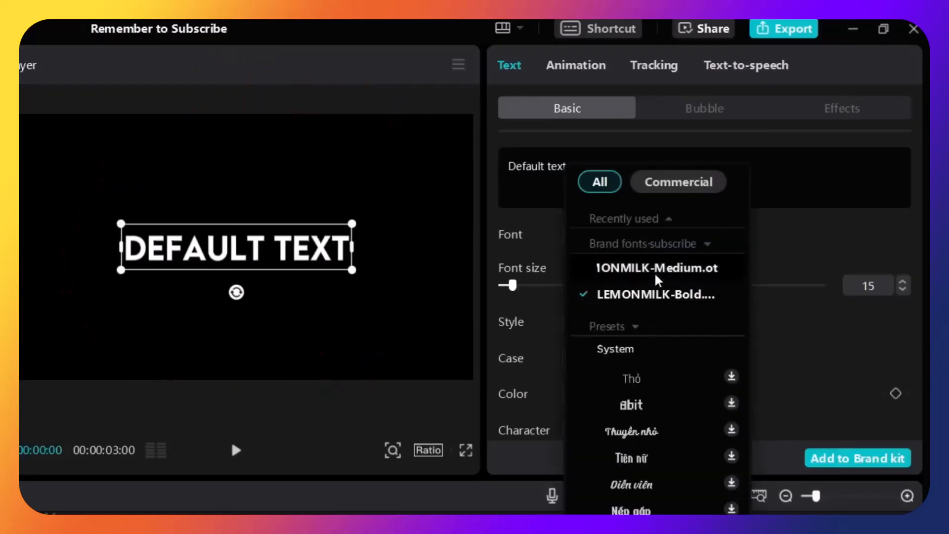
{"action": "left_click", "coordinate": [640, 276]}
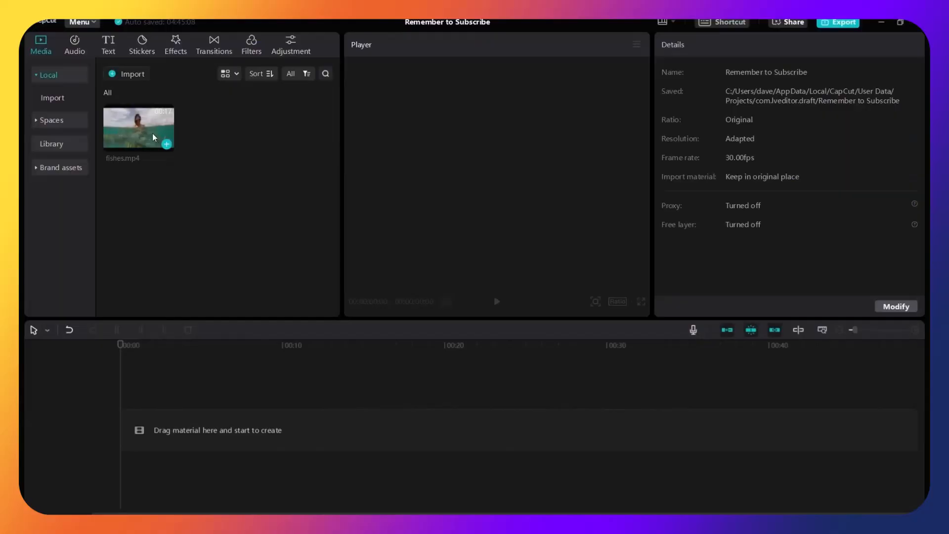
Place fishes.mp4 at the start of the empty timeline and move the playhead to 00:00:07:01.
{"action": "left_click_drag", "start_coordinate": [152, 137], "coordinate": [170, 416]}
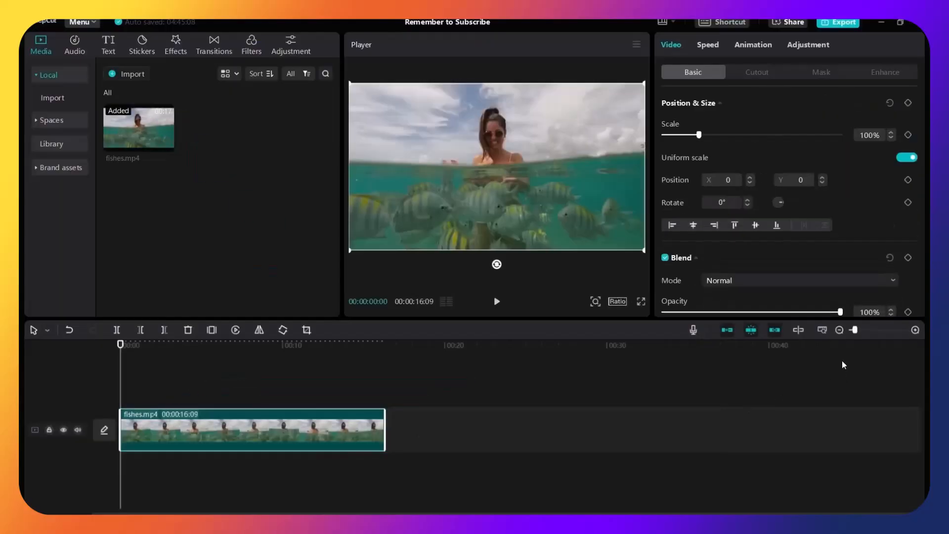
{"action": "left_click", "coordinate": [823, 331]}
{"action": "left_click", "coordinate": [390, 391]}
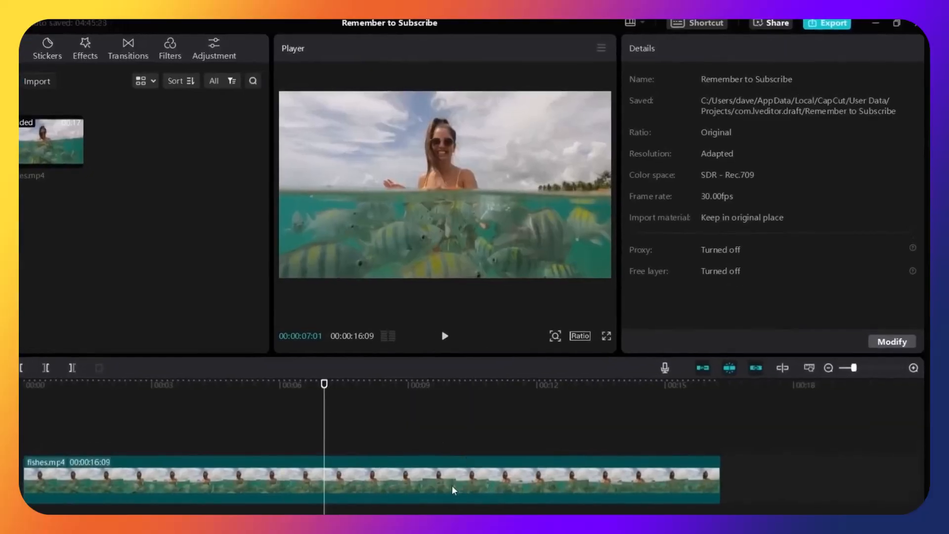
Try warmer and cooler color temperatures in the fishes.mp4 clip's basic adjustments, and reset the adjustments.
{"action": "left_click", "coordinate": [454, 490]}
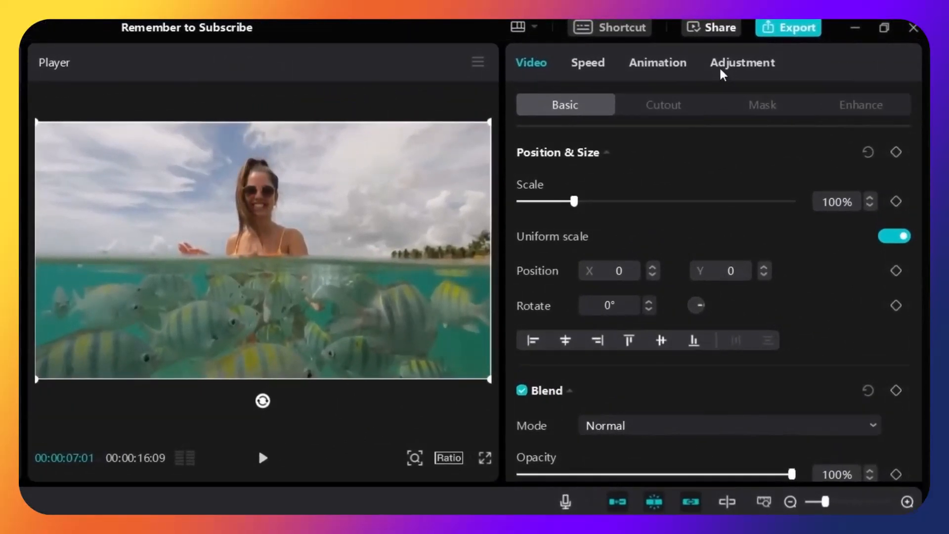
{"action": "left_click", "coordinate": [723, 74]}
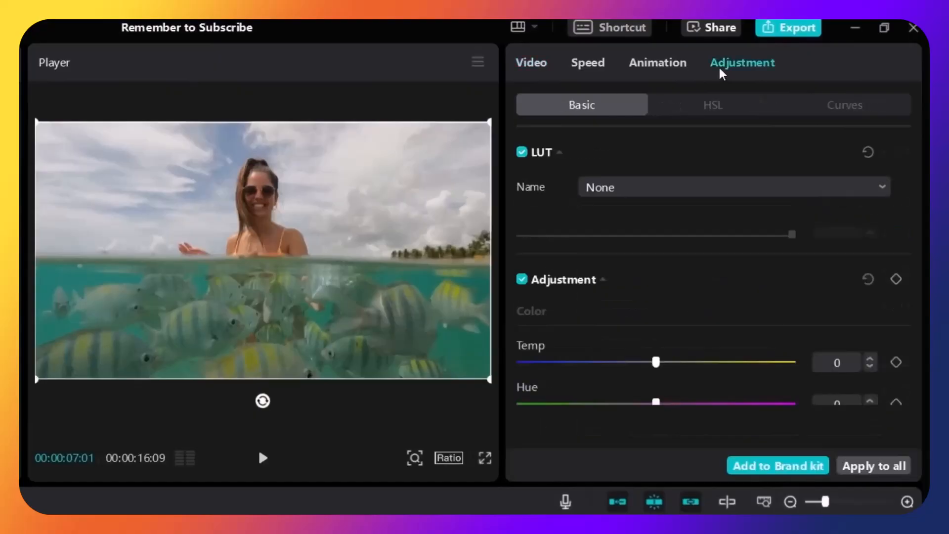
{"action": "scroll", "coordinate": [922, 213], "scroll_direction": "down", "scroll_amount": 3}
{"action": "left_click_drag", "start_coordinate": [657, 256], "coordinate": [673, 257]}
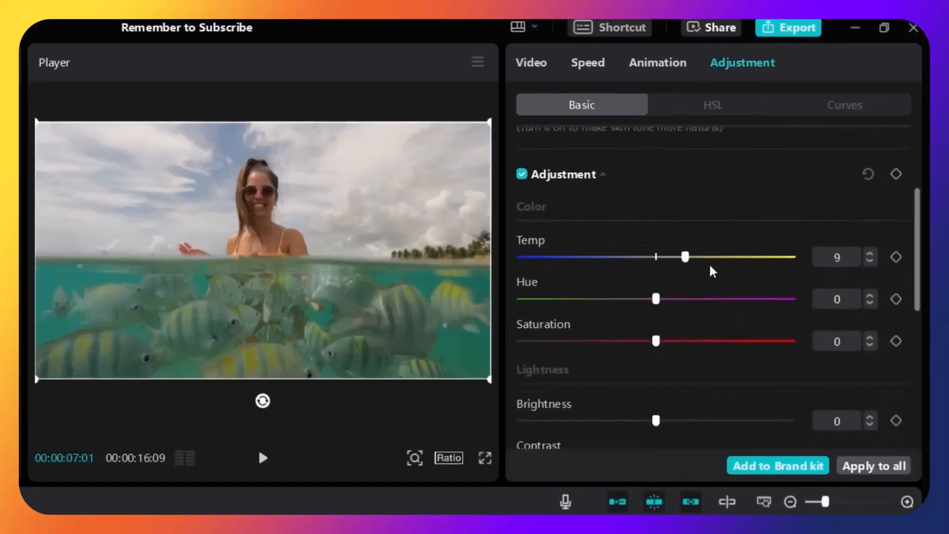
{"action": "left_click_drag", "start_coordinate": [609, 272], "coordinate": [590, 275]}
{"action": "left_click", "coordinate": [868, 176]}
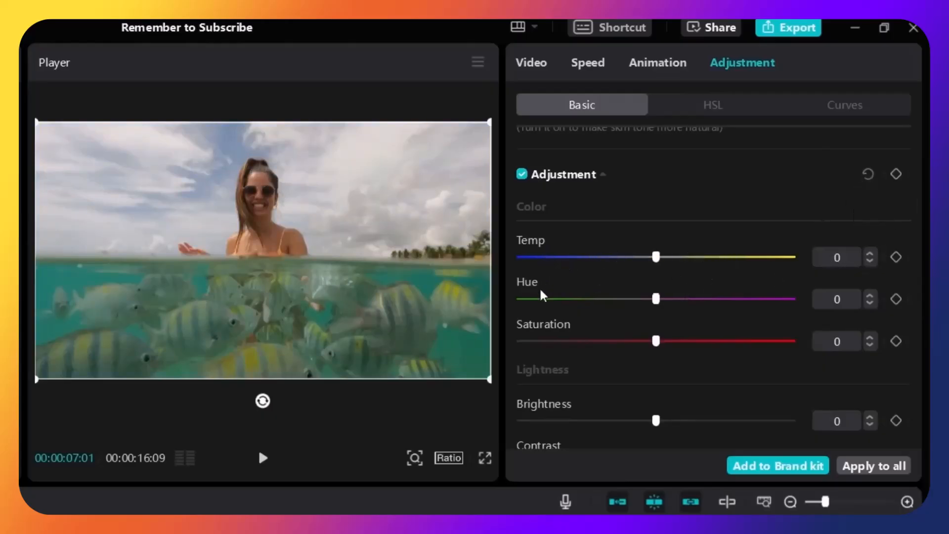
Examine the fishes.mp4 clip's basic color and lightness adjustments, and its HSL controls for each color range.
{"action": "scroll", "coordinate": [915, 239], "scroll_direction": "down", "scroll_amount": 3}
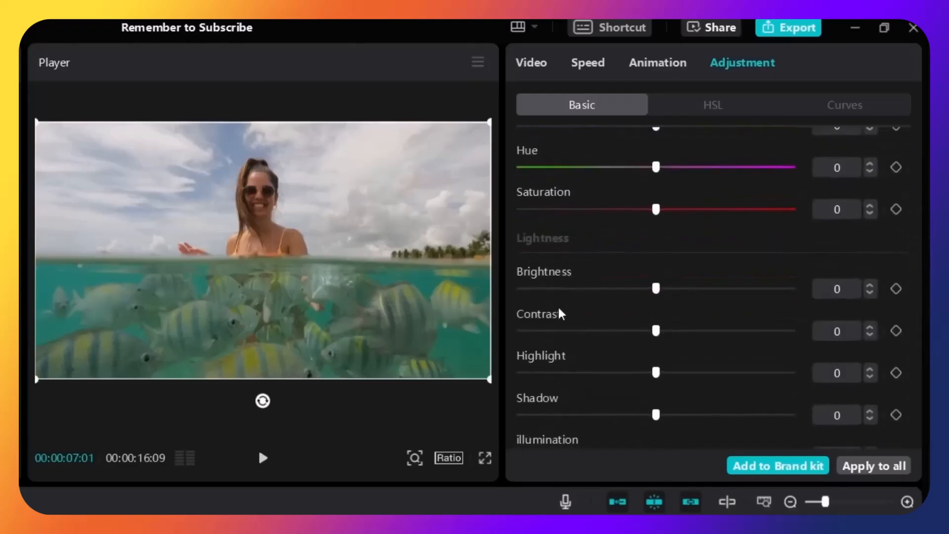
{"action": "left_click_drag", "start_coordinate": [916, 278], "coordinate": [914, 227]}
{"action": "left_click", "coordinate": [707, 114]}
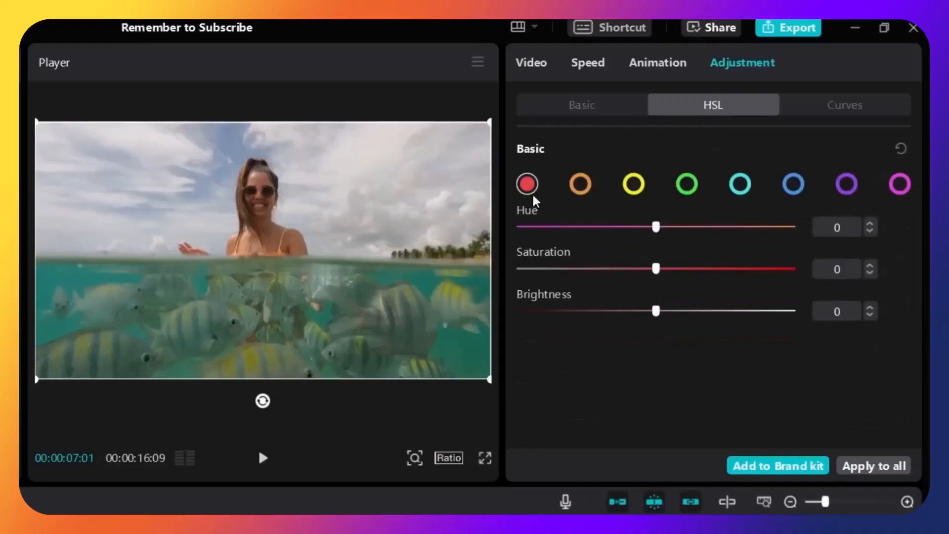
{"action": "left_click", "coordinate": [586, 189]}
{"action": "left_click", "coordinate": [643, 194]}
{"action": "left_click", "coordinate": [694, 192]}
{"action": "left_click", "coordinate": [742, 195]}
{"action": "left_click", "coordinate": [794, 192]}
{"action": "left_click", "coordinate": [850, 192]}
{"action": "left_click", "coordinate": [899, 192]}
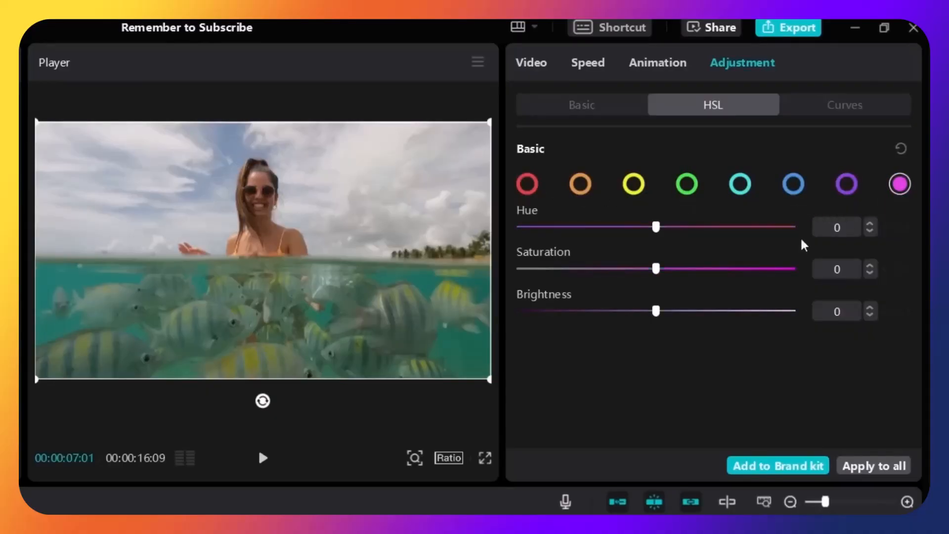
{"action": "left_click", "coordinate": [607, 107]}
{"action": "scroll", "coordinate": [919, 212], "scroll_direction": "down", "scroll_amount": 5}
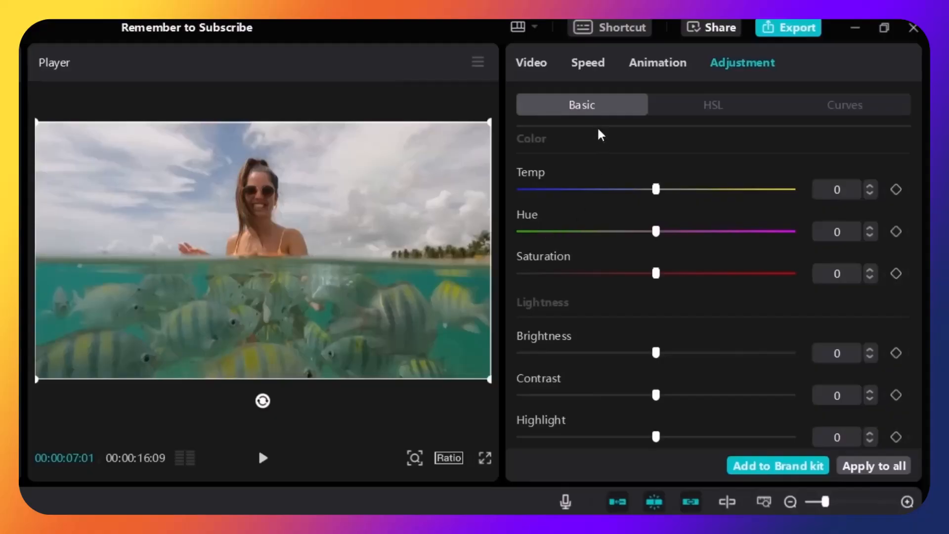
Go through the HSL color ranges one by one, from red to magenta, without editing them.
{"action": "left_click", "coordinate": [717, 115]}
{"action": "left_click", "coordinate": [527, 185]}
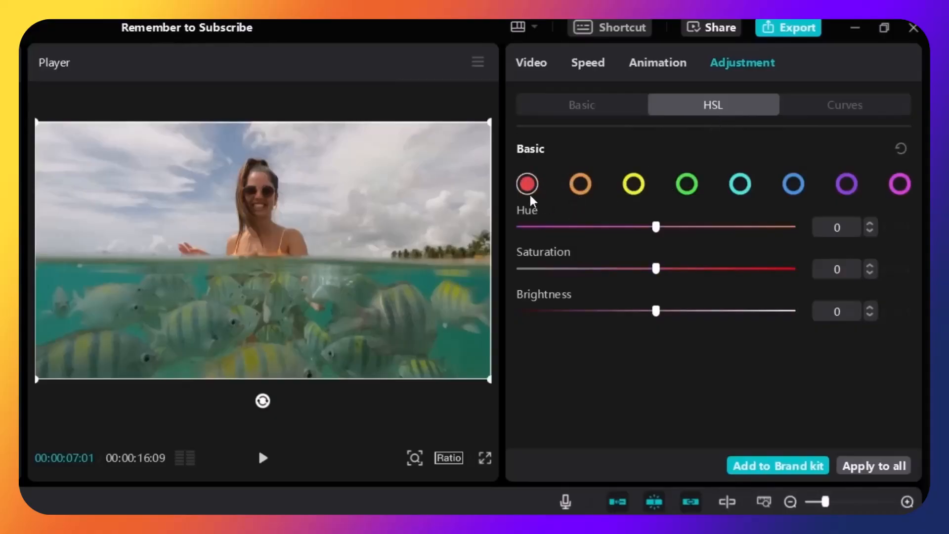
{"action": "left_click", "coordinate": [586, 192]}
{"action": "left_click", "coordinate": [640, 193]}
{"action": "left_click", "coordinate": [691, 189]}
{"action": "left_click", "coordinate": [742, 187]}
{"action": "left_click", "coordinate": [791, 194]}
{"action": "left_click", "coordinate": [850, 193]}
{"action": "left_click", "coordinate": [901, 190]}
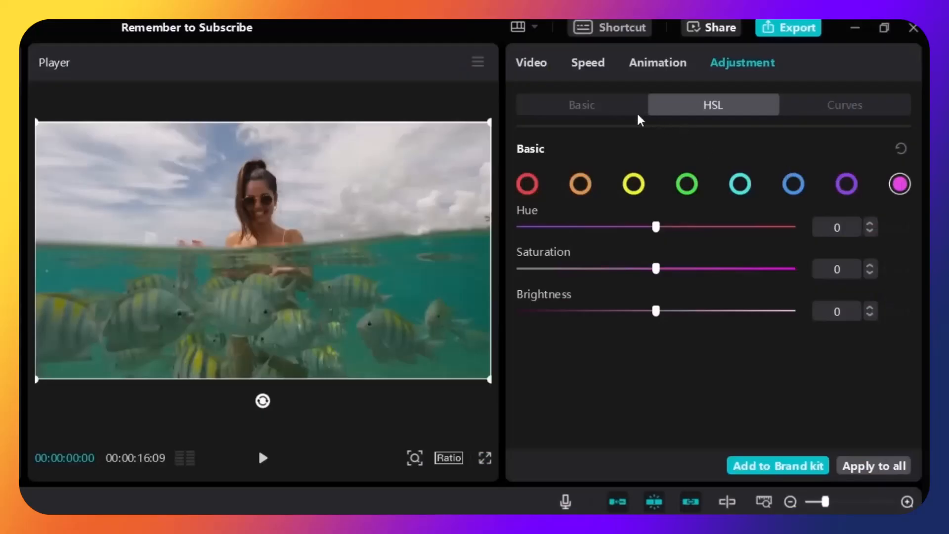
Try the fishes.mp4 clip's overall saturation at -50, return it to 0, and try raising it.
{"action": "left_click", "coordinate": [600, 111]}
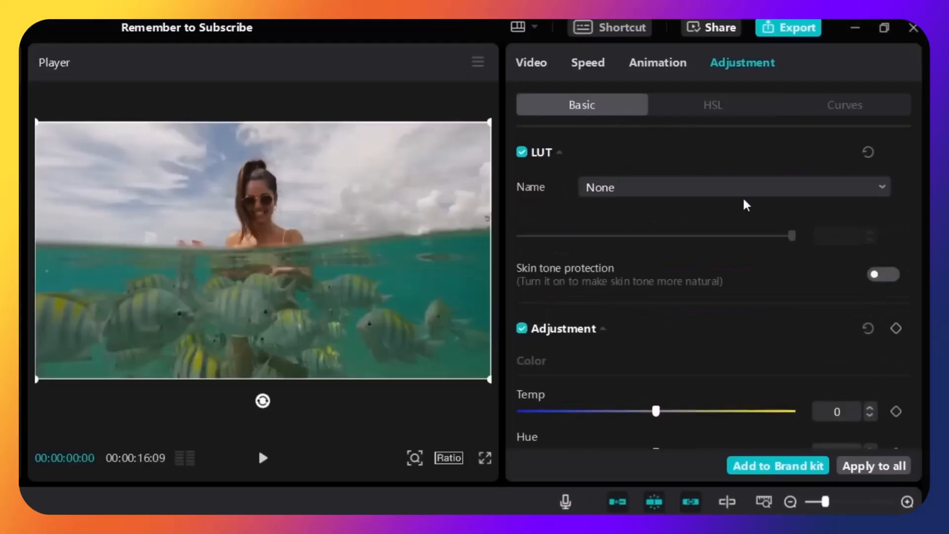
{"action": "left_click_drag", "start_coordinate": [924, 206], "coordinate": [922, 244]}
{"action": "scroll", "coordinate": [551, 247], "scroll_direction": "down", "scroll_amount": 2}
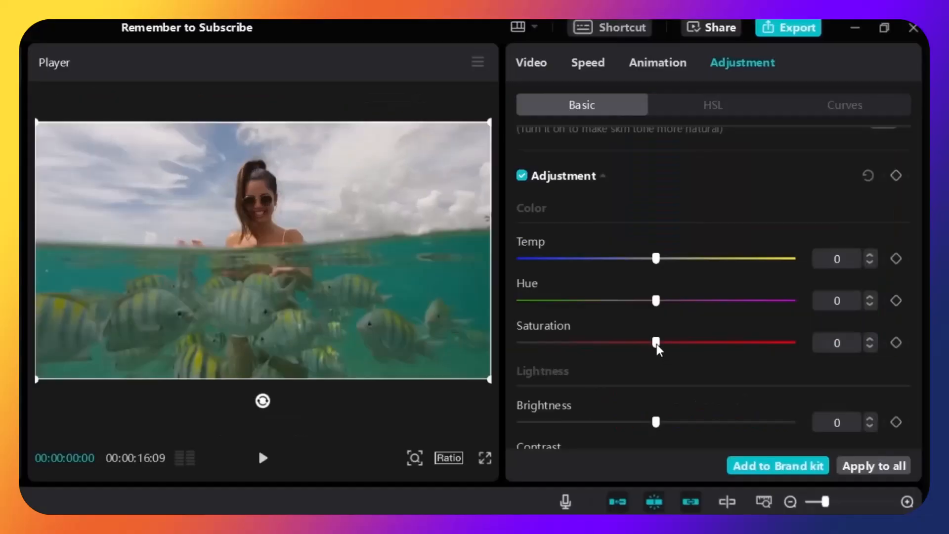
{"action": "left_click_drag", "start_coordinate": [641, 346], "coordinate": [501, 351]}
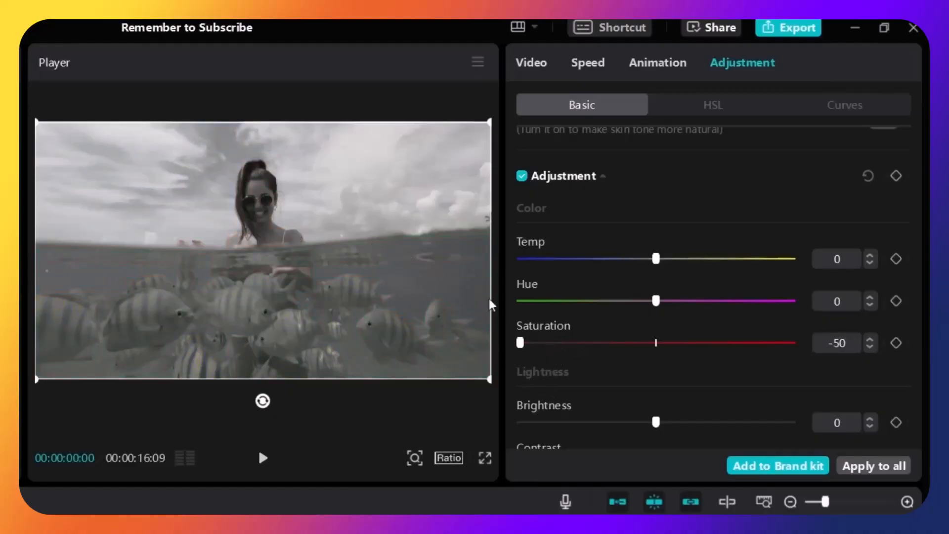
{"action": "left_click_drag", "start_coordinate": [527, 350], "coordinate": [657, 355]}
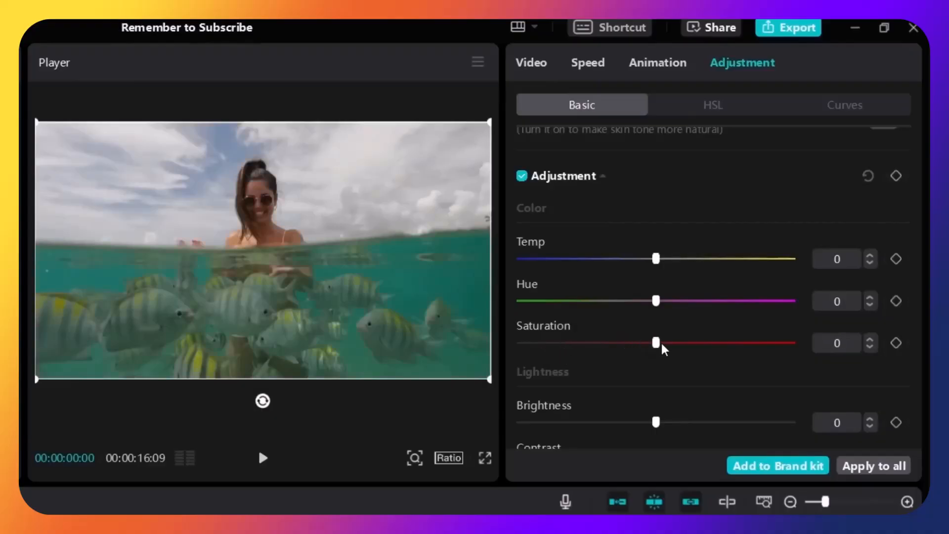
{"action": "left_click_drag", "start_coordinate": [676, 347], "coordinate": [807, 357]}
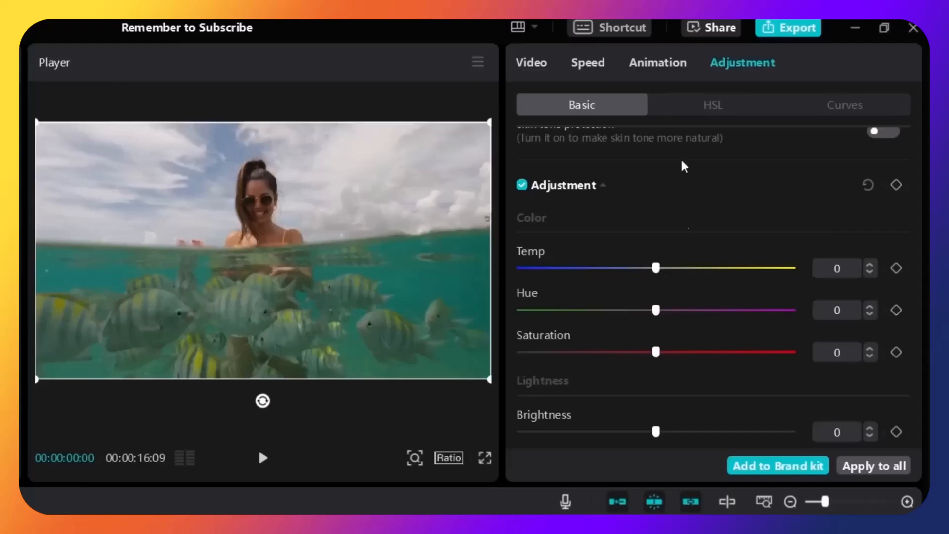
View the HSL controls for the orange, yellow, green and cyan ranges, and return to the red range.
{"action": "left_click", "coordinate": [707, 114]}
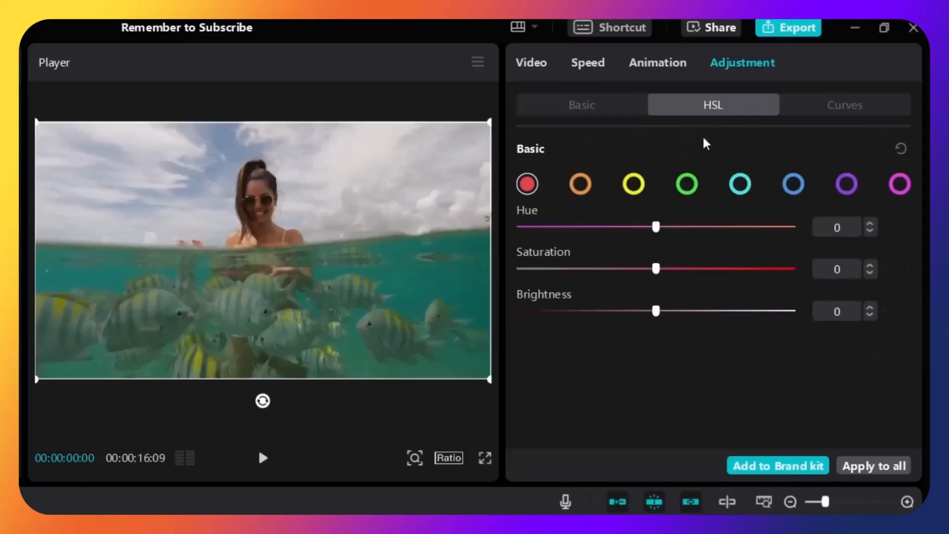
{"action": "left_click", "coordinate": [581, 186]}
{"action": "left_click", "coordinate": [634, 185]}
{"action": "left_click", "coordinate": [687, 186]}
{"action": "left_click", "coordinate": [740, 185]}
{"action": "left_click", "coordinate": [528, 187]}
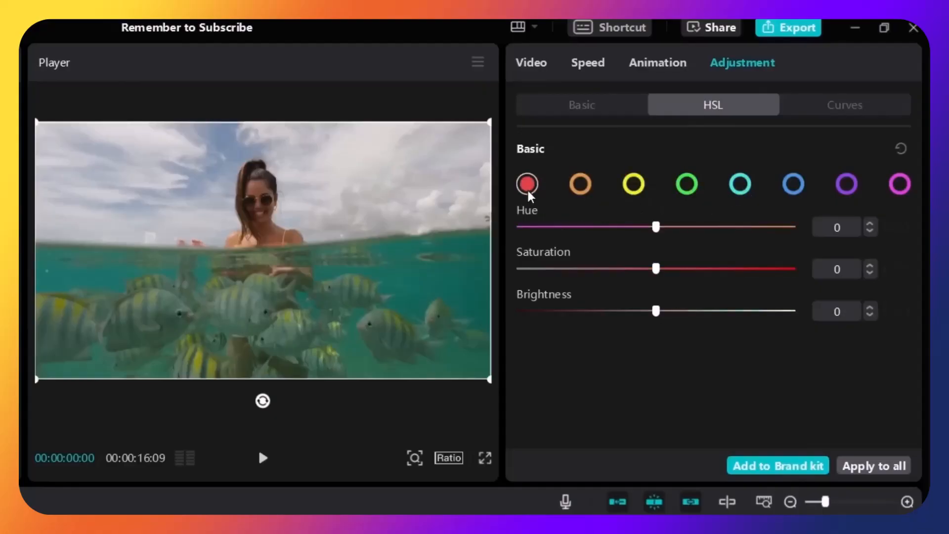
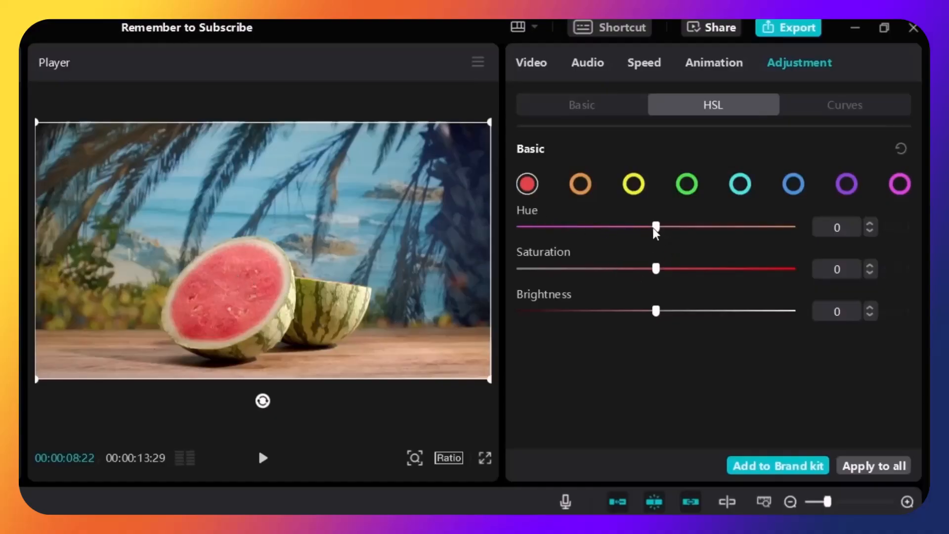
Set the watermelon clip's red HSL saturation to 100, after trying a hue of 100 and returning it to 0.
{"action": "left_click_drag", "start_coordinate": [656, 228], "coordinate": [797, 228]}
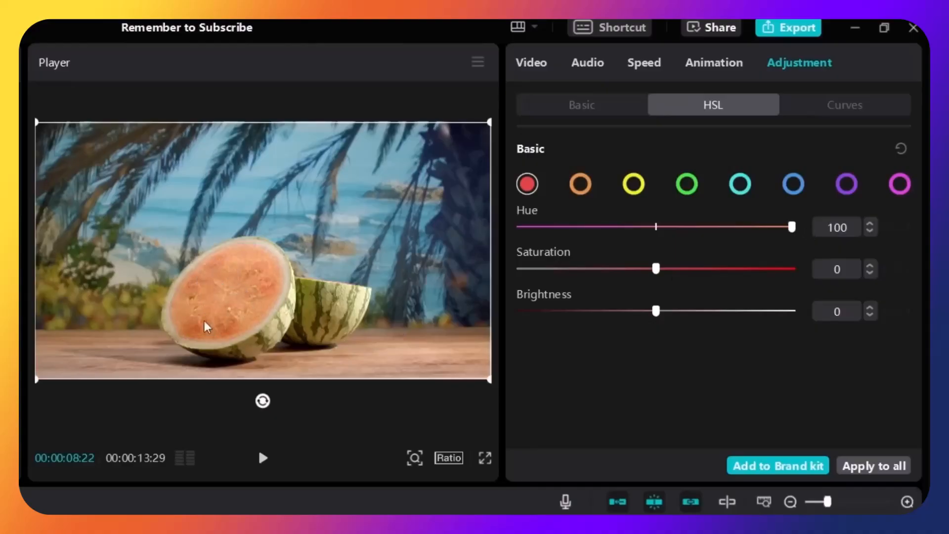
{"action": "left_click", "coordinate": [657, 227]}
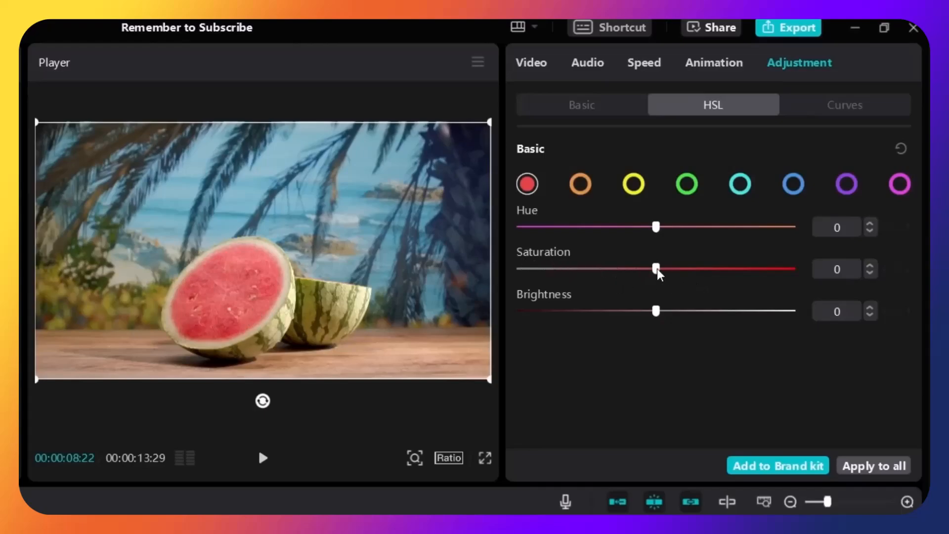
{"action": "left_click_drag", "start_coordinate": [659, 270], "coordinate": [808, 287]}
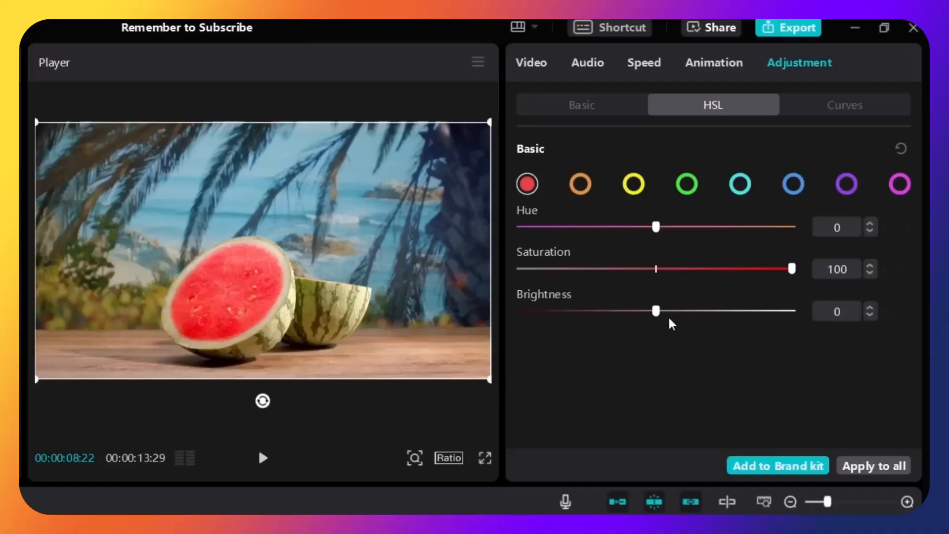
{"action": "mouse_move", "coordinate": [658, 312]}
{"action": "left_mouse_down"}
{"action": "mouse_move", "coordinate": [743, 316]}
{"action": "mouse_move", "coordinate": [547, 337]}
{"action": "mouse_move", "coordinate": [537, 329]}
{"action": "mouse_move", "coordinate": [666, 329]}
{"action": "left_mouse_up"}
{"action": "left_click", "coordinate": [869, 307]}
Set the watermelon clip's orange HSL saturation to 70 and brightness to -30, after trying hue and saturation at -100.
{"action": "left_click", "coordinate": [582, 190]}
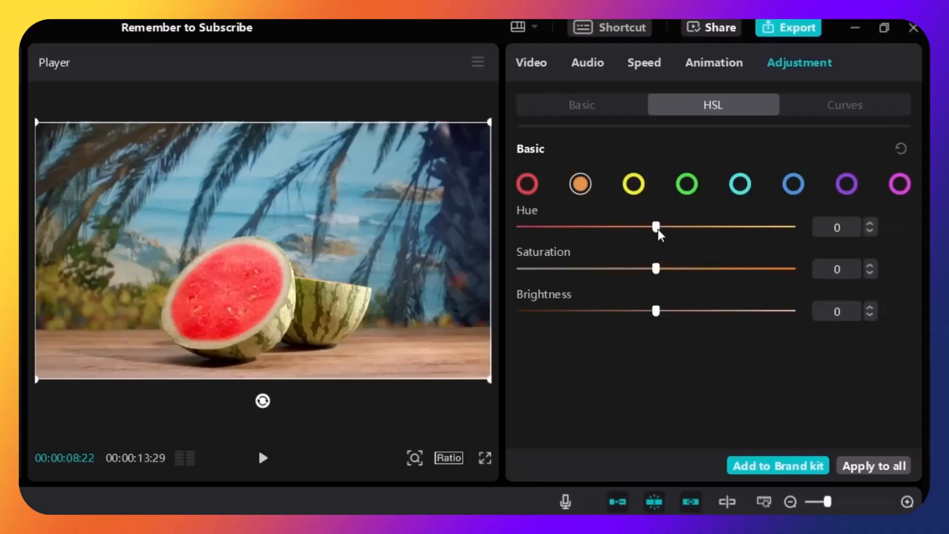
{"action": "left_click_drag", "start_coordinate": [657, 228], "coordinate": [459, 237]}
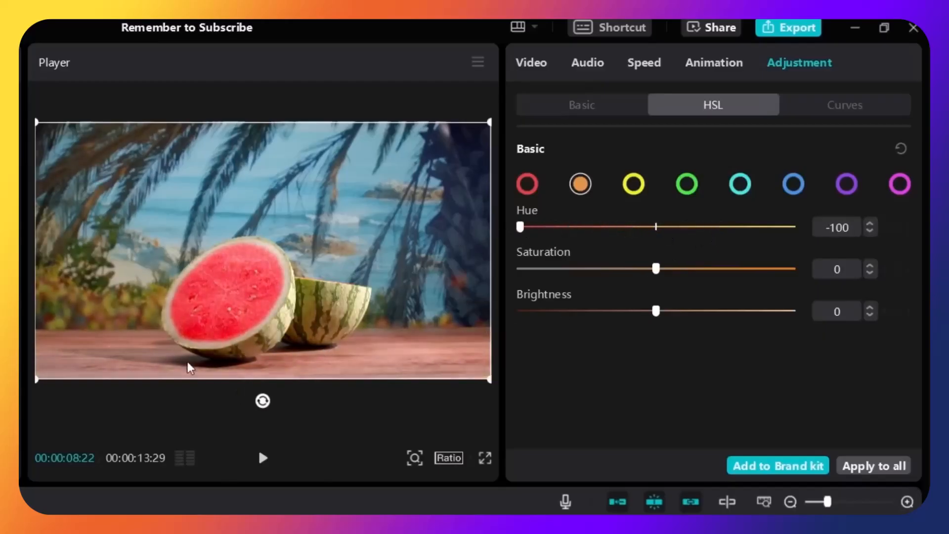
{"action": "left_click_drag", "start_coordinate": [656, 232], "coordinate": [655, 265]}
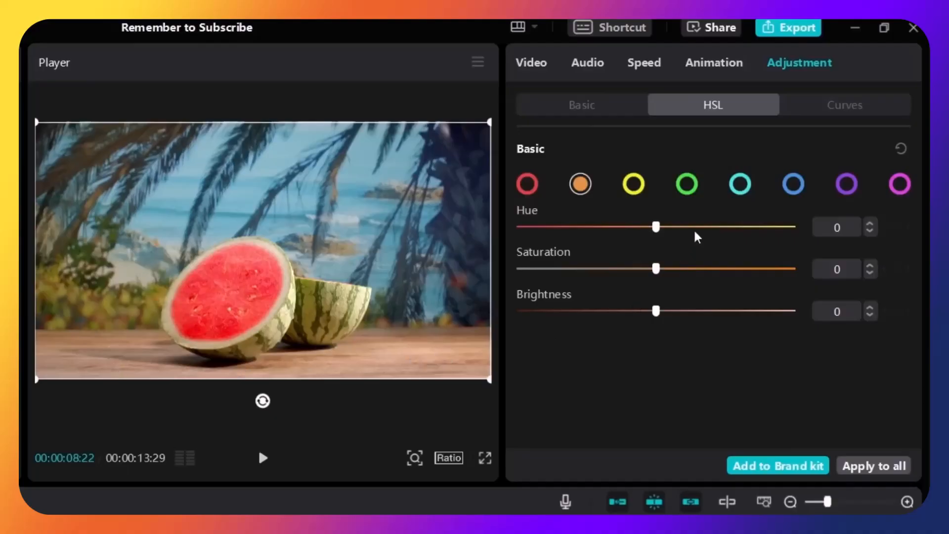
{"action": "left_click_drag", "start_coordinate": [657, 268], "coordinate": [484, 282]}
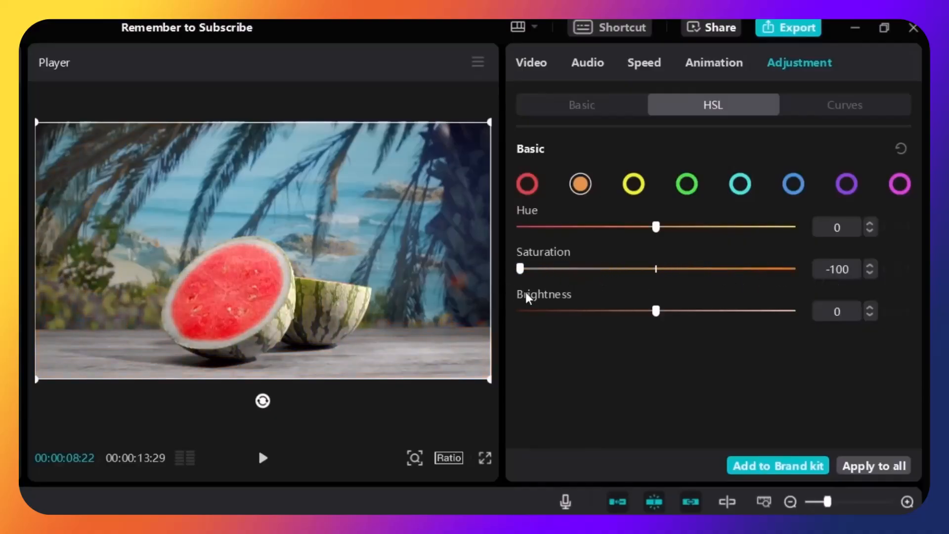
{"action": "left_click_drag", "start_coordinate": [523, 270], "coordinate": [749, 279]}
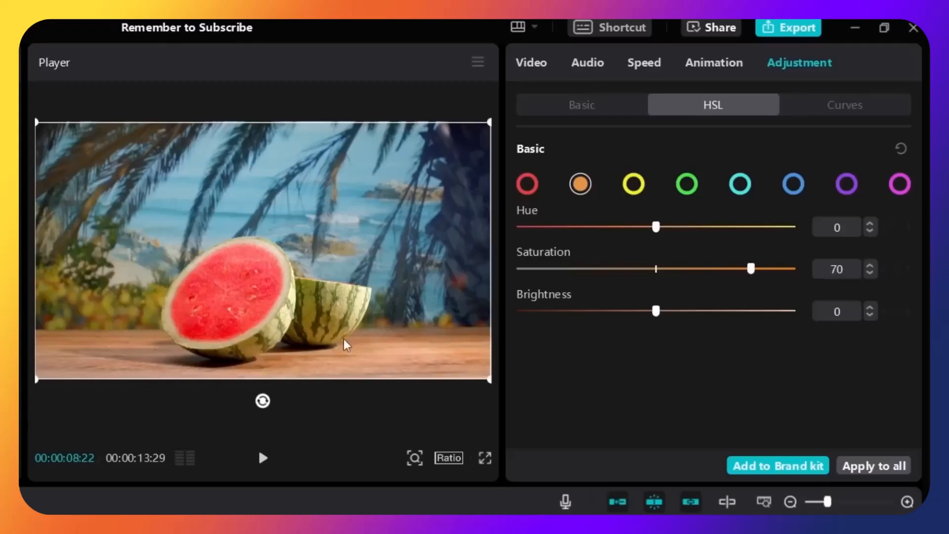
{"action": "left_click", "coordinate": [657, 270]}
{"action": "left_click_drag", "start_coordinate": [657, 270], "coordinate": [750, 278]}
{"action": "left_click_drag", "start_coordinate": [657, 313], "coordinate": [615, 312]}
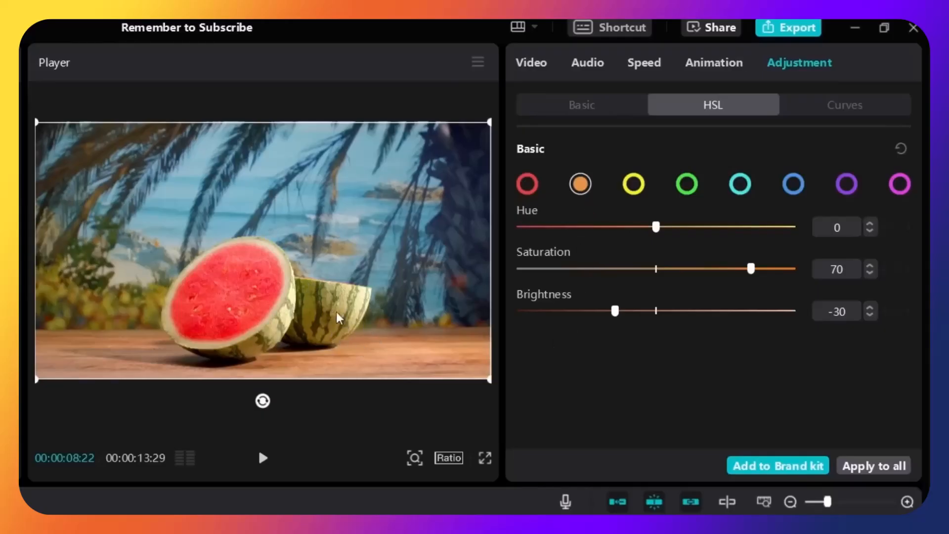
Raise the watermelon clip's green HSL saturation to try it, and set it to -100.
{"action": "left_click", "coordinate": [687, 187]}
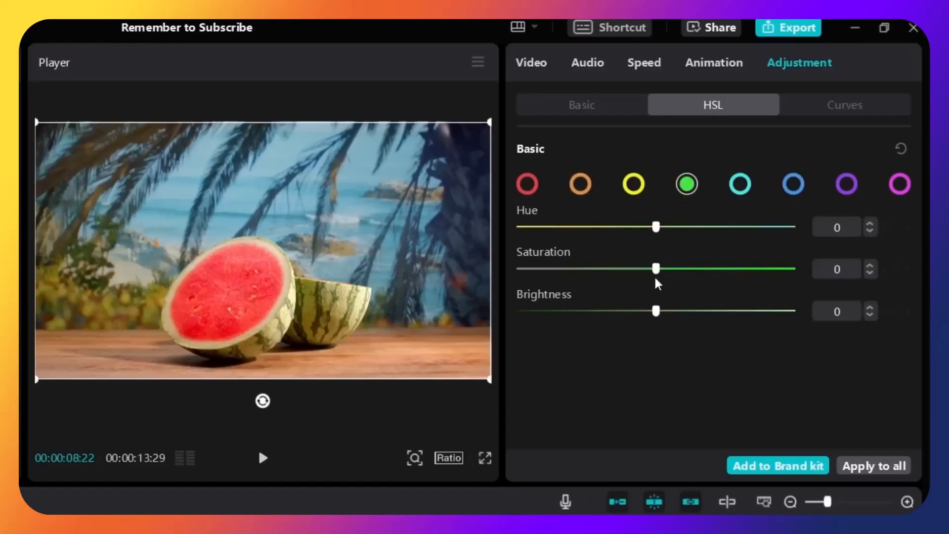
{"action": "left_click_drag", "start_coordinate": [657, 269], "coordinate": [797, 271]}
{"action": "left_click_drag", "start_coordinate": [792, 269], "coordinate": [433, 324]}
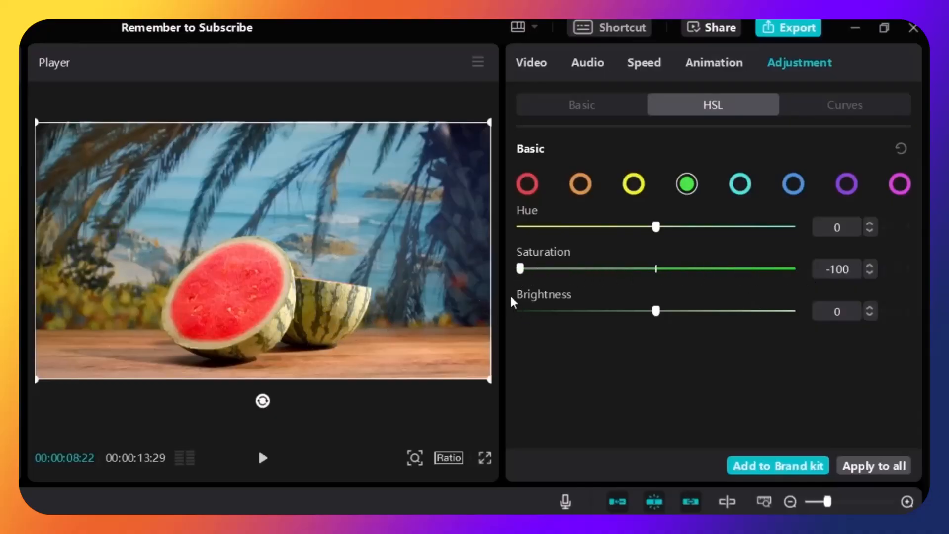
Set the watermelon clip's green HSL hue to 100, saturation to 100 and brightness to 50, after trying a hue of -100.
{"action": "left_click_drag", "start_coordinate": [523, 270], "coordinate": [811, 278]}
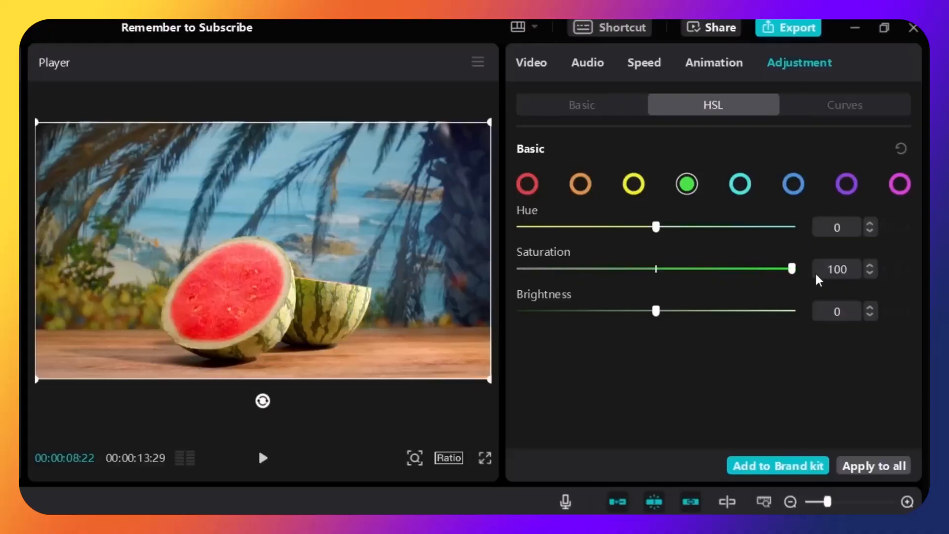
{"action": "left_click_drag", "start_coordinate": [653, 230], "coordinate": [501, 231]}
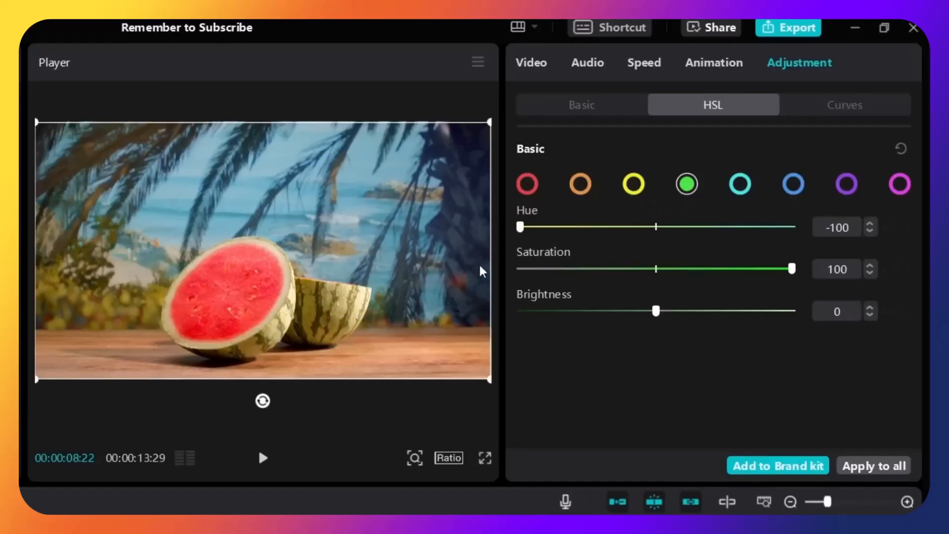
{"action": "left_click_drag", "start_coordinate": [524, 232], "coordinate": [659, 235]}
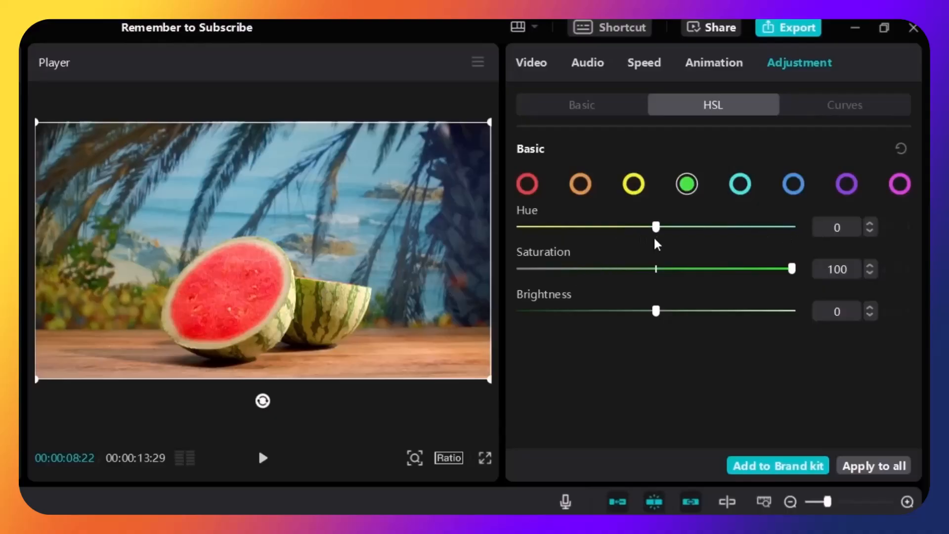
{"action": "left_click_drag", "start_coordinate": [658, 231], "coordinate": [816, 234]}
{"action": "left_click_drag", "start_coordinate": [656, 314], "coordinate": [274, 307]}
{"action": "left_click_drag", "start_coordinate": [524, 320], "coordinate": [722, 320]}
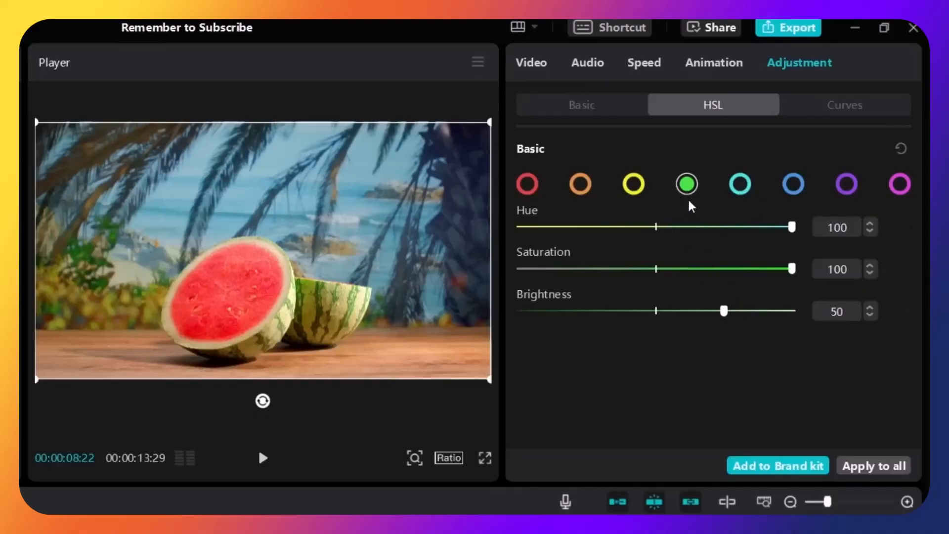
Set the watermelon clip's yellow HSL hue to 100, after trying -100 and returning it to 0.
{"action": "left_click", "coordinate": [633, 191]}
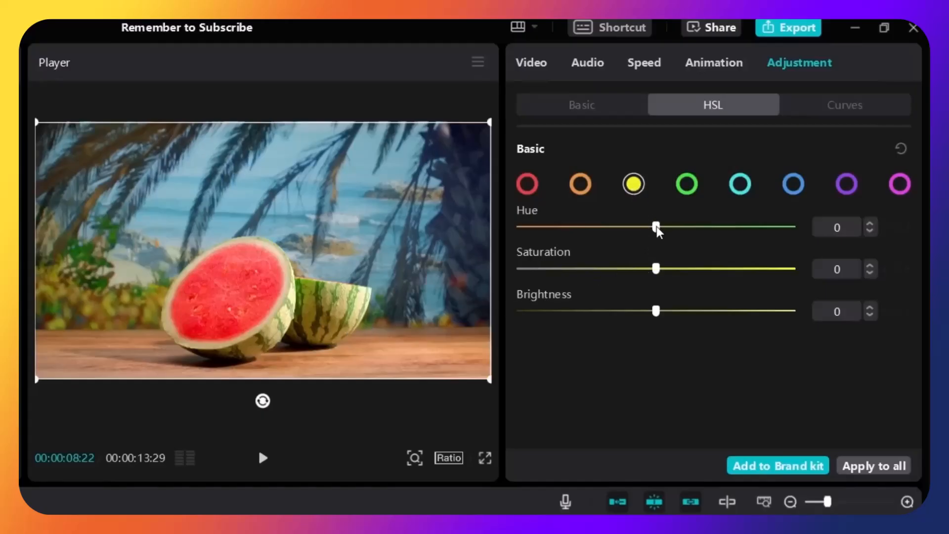
{"action": "left_click_drag", "start_coordinate": [656, 227], "coordinate": [506, 240]}
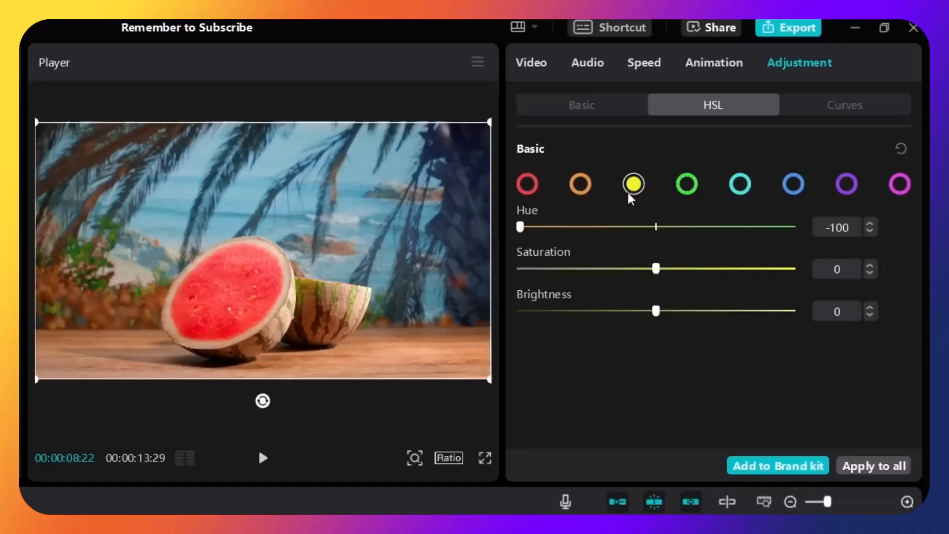
{"action": "left_click_drag", "start_coordinate": [520, 226], "coordinate": [699, 233]}
{"action": "left_click_drag", "start_coordinate": [741, 232], "coordinate": [788, 235]}
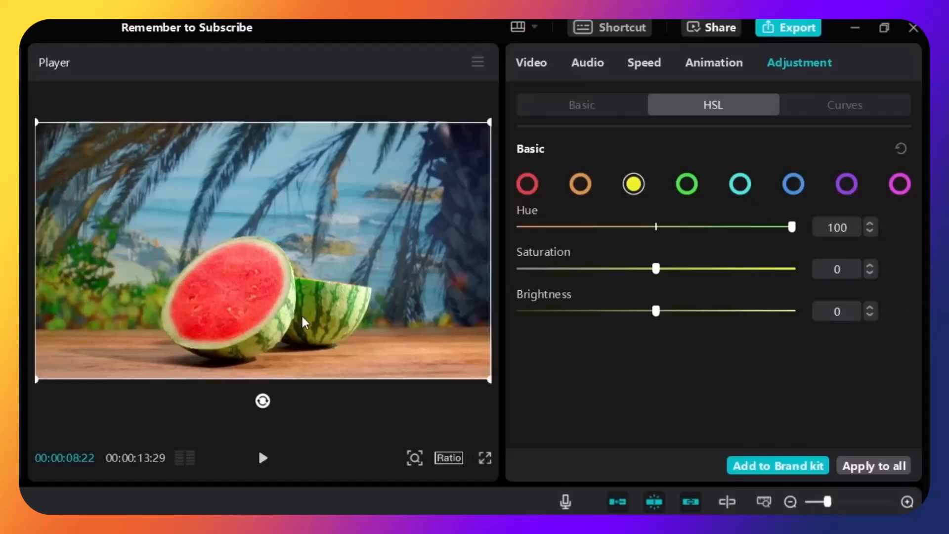
{"action": "left_click", "coordinate": [656, 227]}
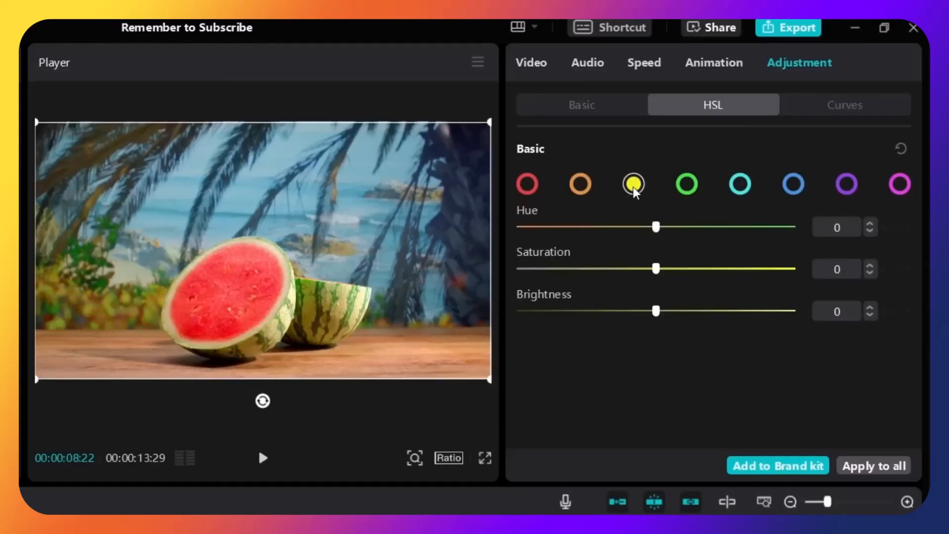
{"action": "mouse_move", "coordinate": [686, 233]}
{"action": "left_mouse_down"}
{"action": "mouse_move", "coordinate": [836, 236]}
{"action": "mouse_move", "coordinate": [670, 236]}
{"action": "left_mouse_up"}
{"action": "left_click", "coordinate": [657, 228]}
{"action": "left_click_drag", "start_coordinate": [656, 234], "coordinate": [802, 235]}
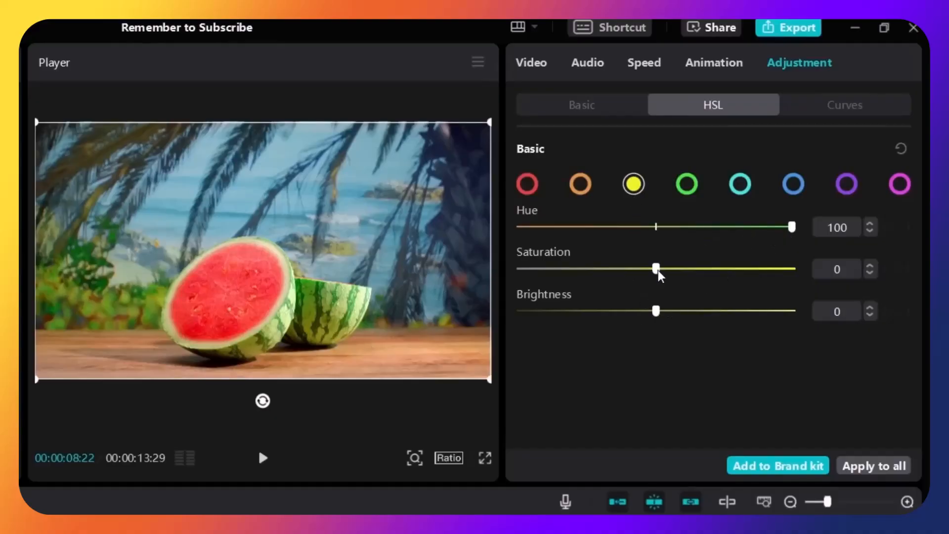
Set the watermelon clip's yellow HSL saturation to 20 and brightness to -20, after trying a brightness of 100.
{"action": "left_click_drag", "start_coordinate": [661, 270], "coordinate": [678, 271]}
{"action": "left_click_drag", "start_coordinate": [659, 316], "coordinate": [796, 327]}
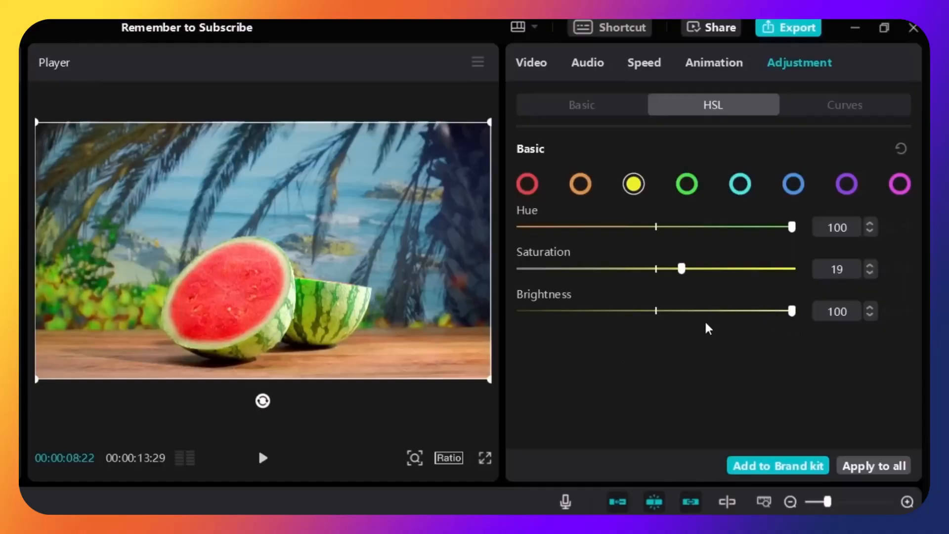
{"action": "left_click", "coordinate": [662, 312]}
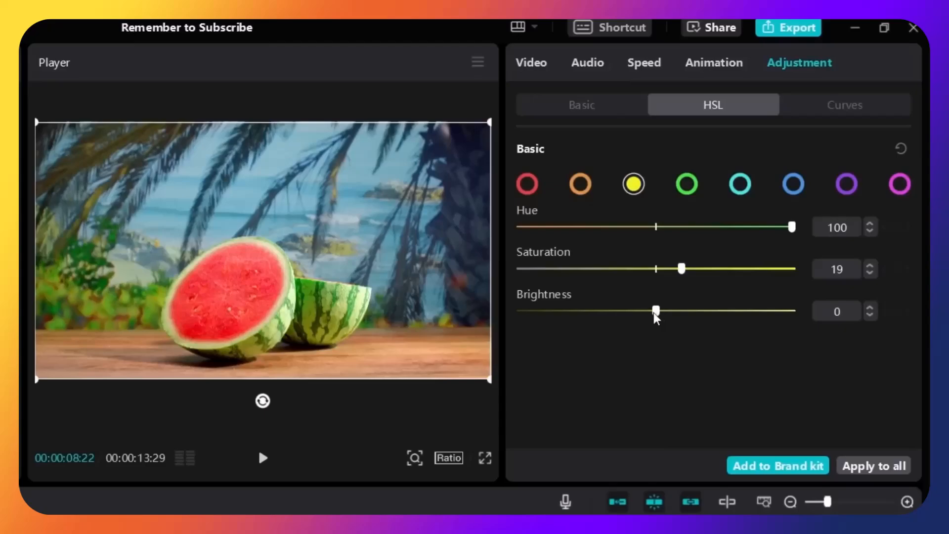
{"action": "mouse_move", "coordinate": [640, 316]}
{"action": "left_mouse_down"}
{"action": "mouse_move", "coordinate": [538, 327]}
{"action": "mouse_move", "coordinate": [626, 329]}
{"action": "left_mouse_up"}
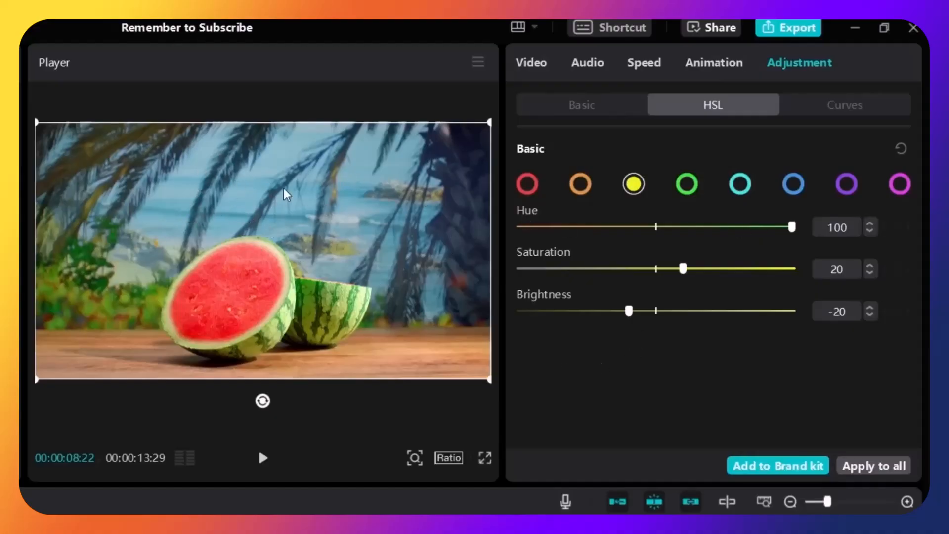
Set the watermelon clip's cyan HSL hue to 29, saturation to 100 and brightness to -40, after trying a much higher brightness.
{"action": "left_click", "coordinate": [741, 184]}
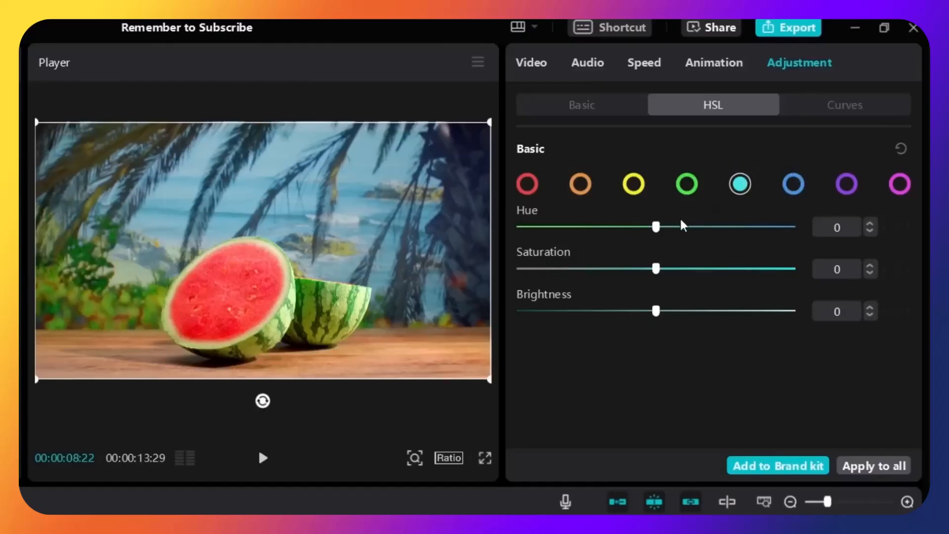
{"action": "left_click_drag", "start_coordinate": [656, 227], "coordinate": [693, 241]}
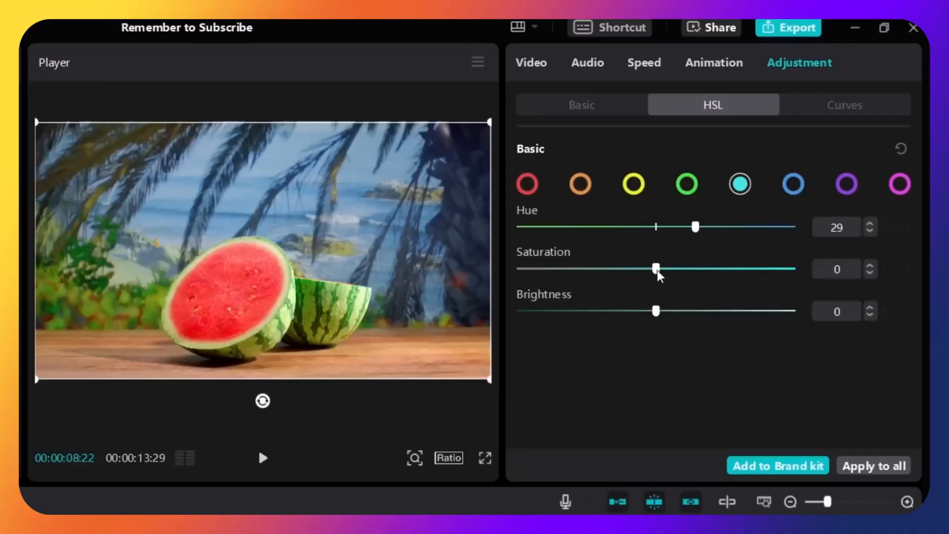
{"action": "left_click_drag", "start_coordinate": [657, 270], "coordinate": [801, 309]}
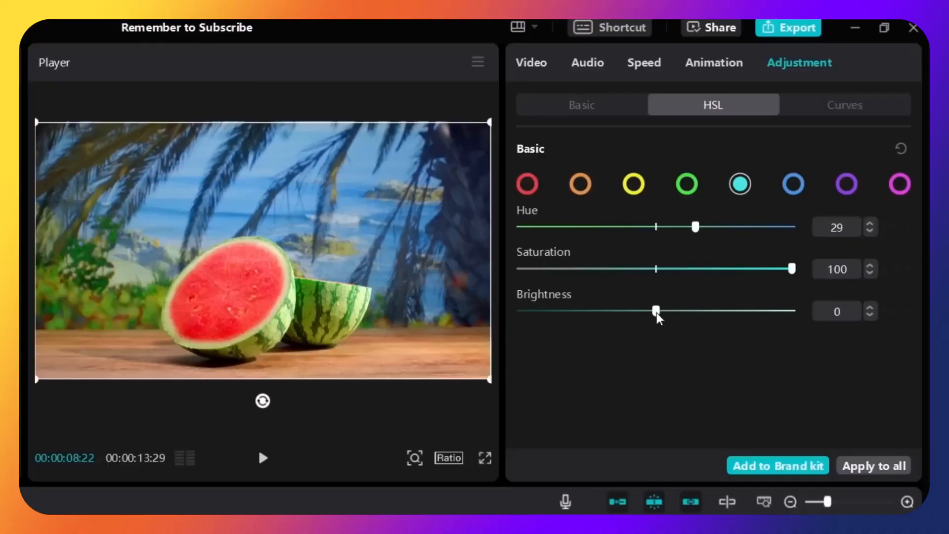
{"action": "left_click_drag", "start_coordinate": [656, 312], "coordinate": [765, 316]}
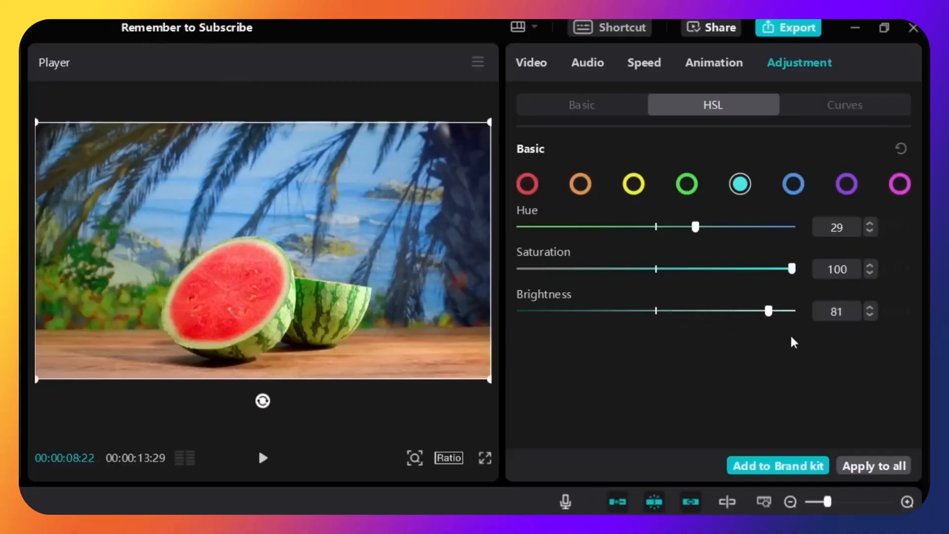
{"action": "left_click_drag", "start_coordinate": [806, 352], "coordinate": [600, 385]}
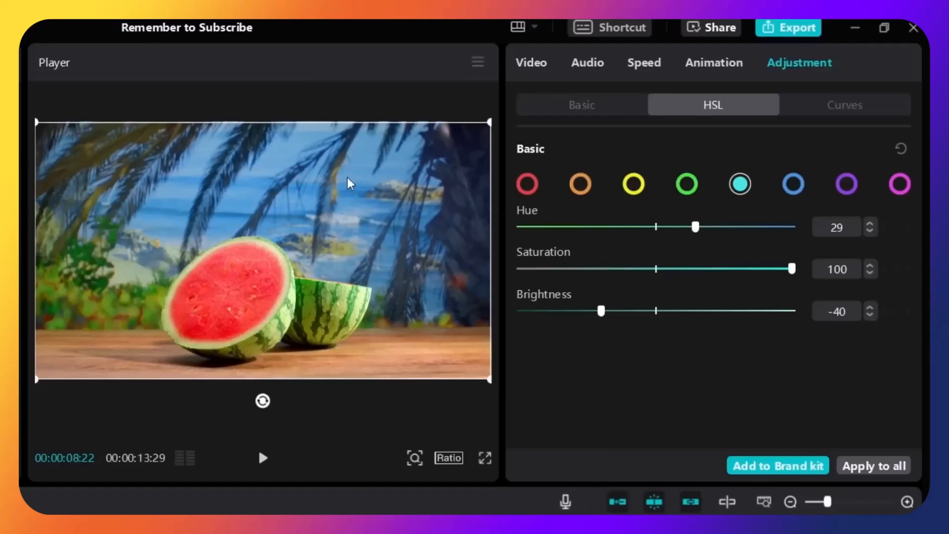
Lower the watermelon clip's blue HSL saturation and brightness, after trying a hue of -81 and returning it to 0.
{"action": "left_click", "coordinate": [794, 184]}
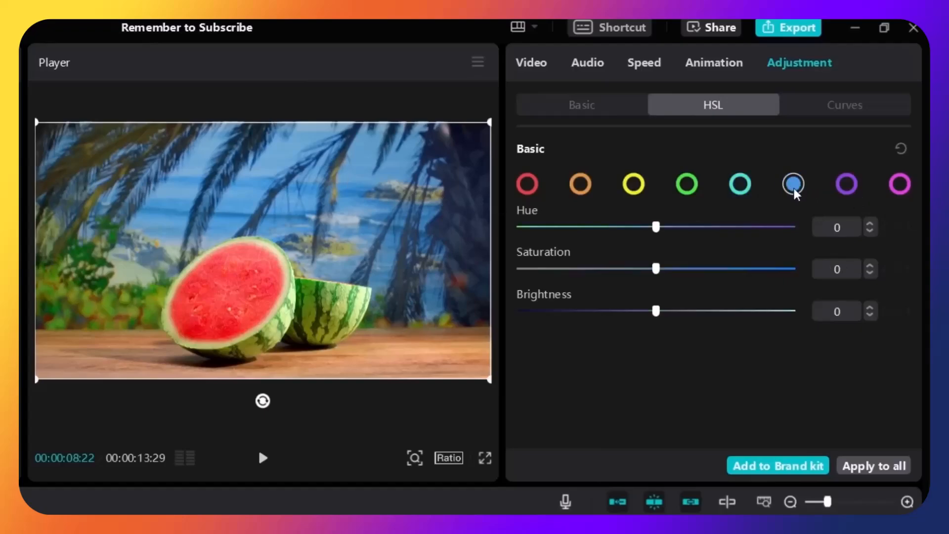
{"action": "left_click_drag", "start_coordinate": [657, 227], "coordinate": [546, 232]}
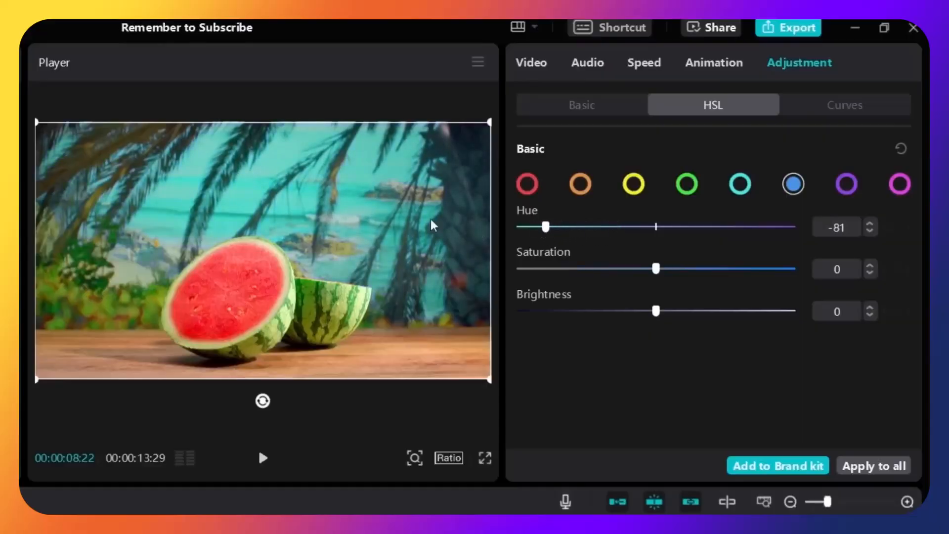
{"action": "left_click_drag", "start_coordinate": [543, 228], "coordinate": [654, 233]}
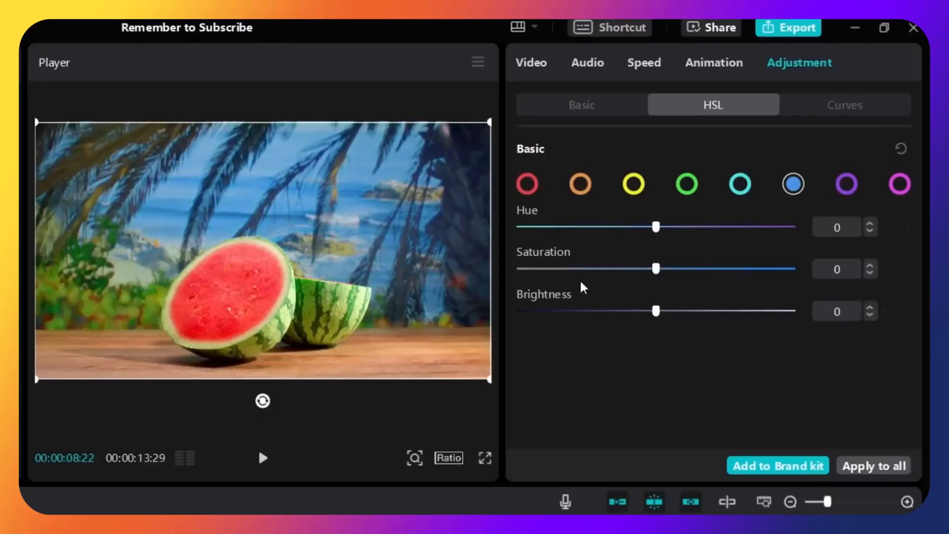
{"action": "left_click_drag", "start_coordinate": [656, 269], "coordinate": [619, 287]}
{"action": "left_click_drag", "start_coordinate": [664, 313], "coordinate": [517, 341]}
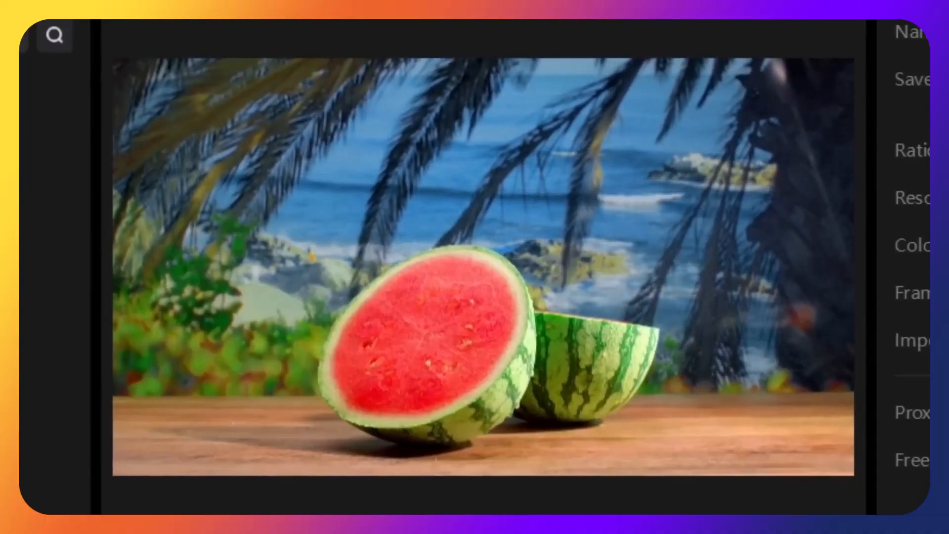
{"action": "key", "text": "v"}
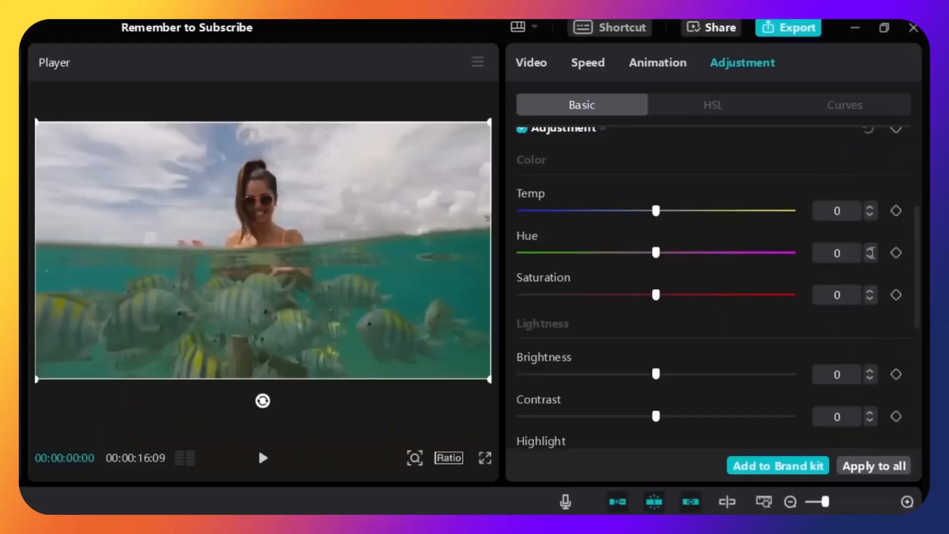
Try low and high contrast and highlight settings on the underwater clip, including a contrast of 50, and return both to 0.
{"action": "left_click_drag", "start_coordinate": [917, 251], "coordinate": [915, 302]}
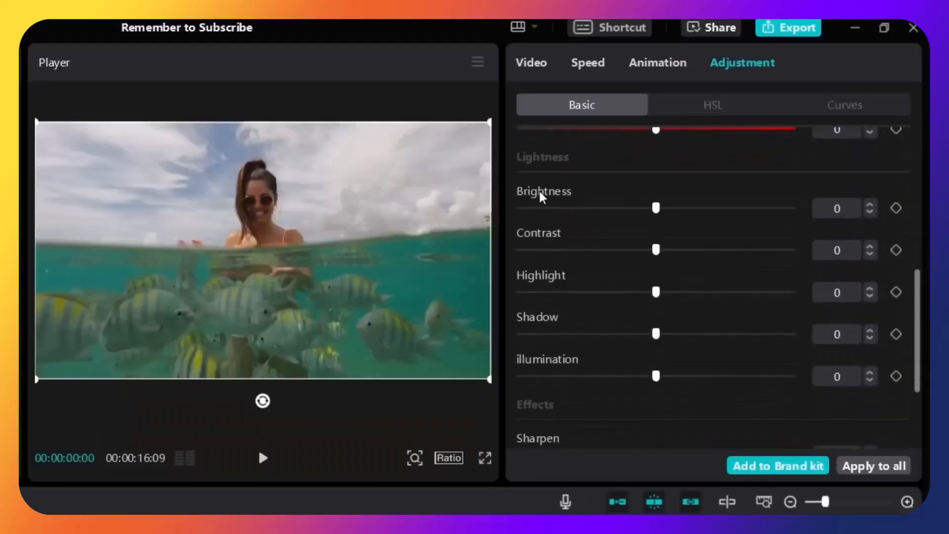
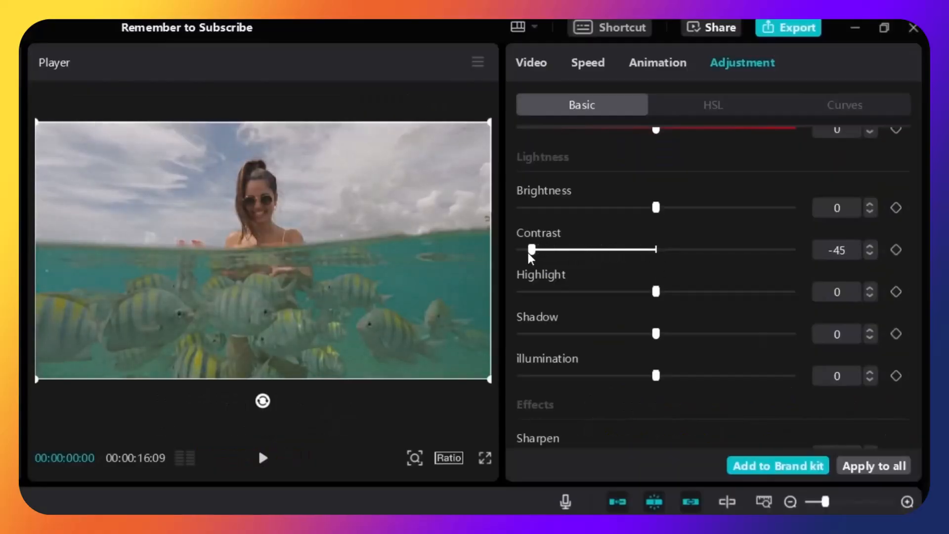
{"action": "left_click_drag", "start_coordinate": [512, 253], "coordinate": [688, 253]}
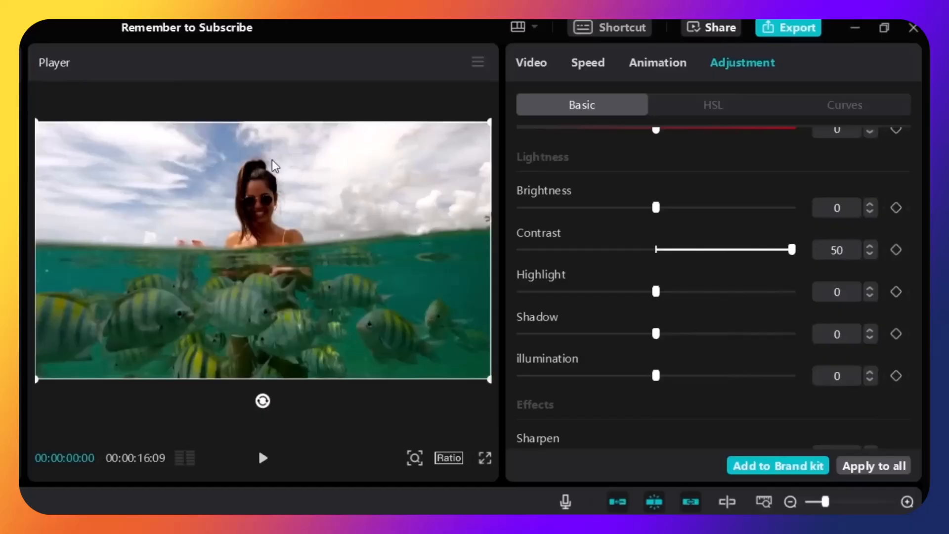
{"action": "left_click", "coordinate": [657, 250]}
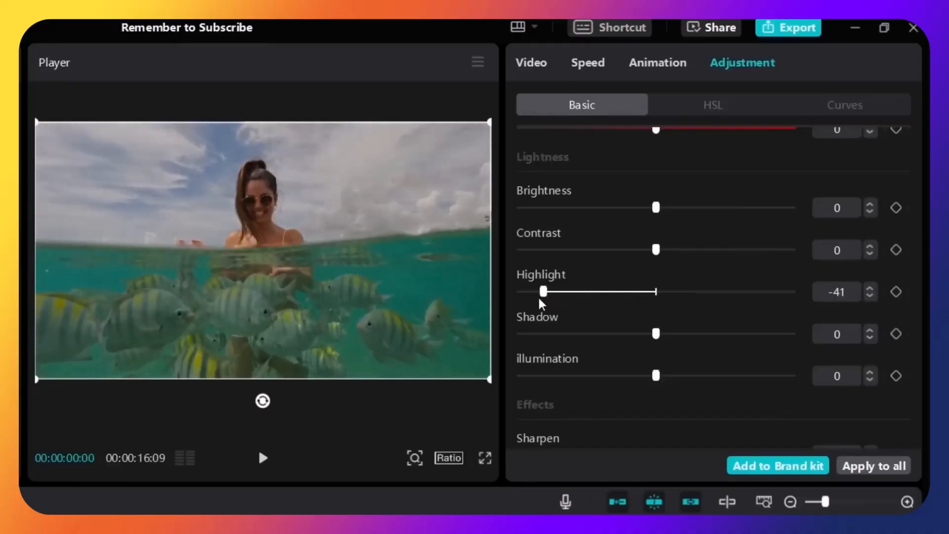
{"action": "left_click_drag", "start_coordinate": [525, 301], "coordinate": [508, 300]}
{"action": "left_click_drag", "start_coordinate": [528, 292], "coordinate": [821, 295]}
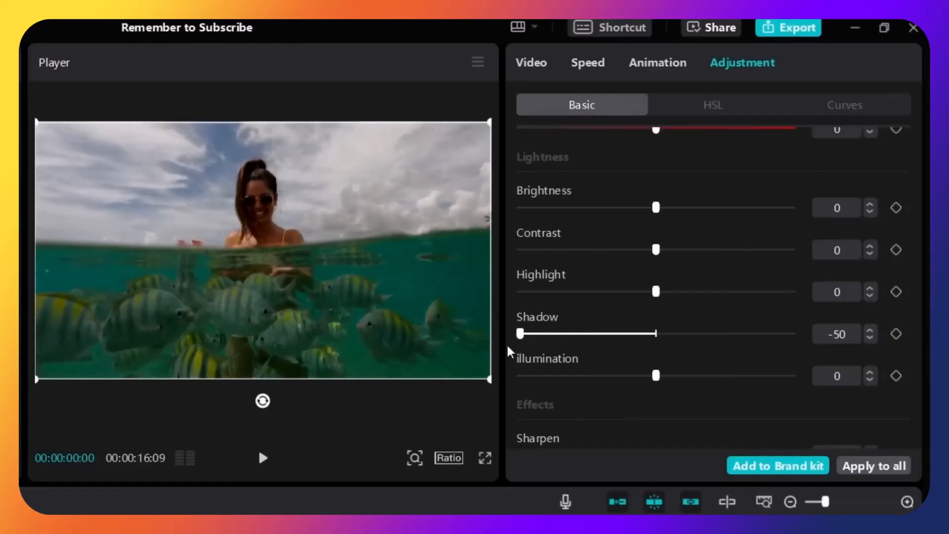
Try low and high shadow and illumination settings on the underwater clip, including a shadow of -50, and return both to 0.
{"action": "left_click_drag", "start_coordinate": [520, 334], "coordinate": [640, 341]}
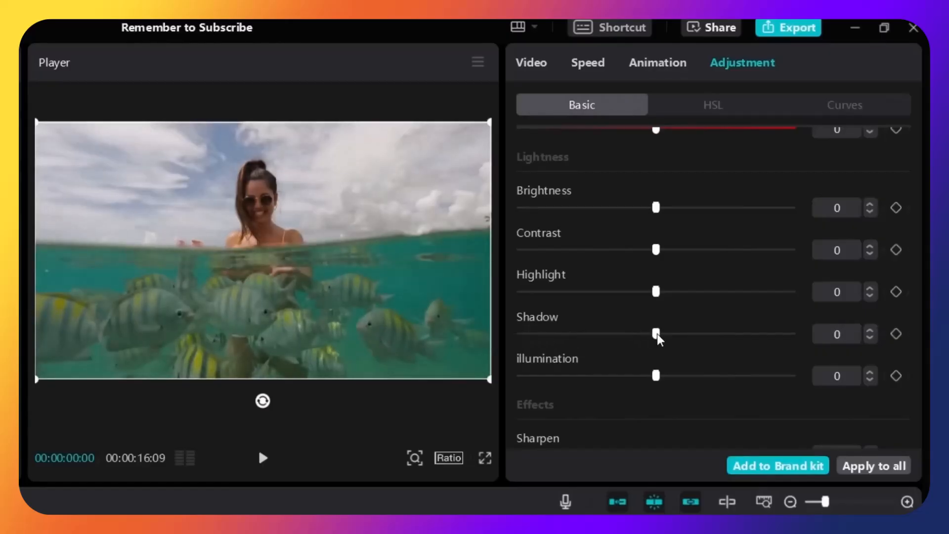
{"action": "left_click_drag", "start_coordinate": [738, 345], "coordinate": [803, 346]}
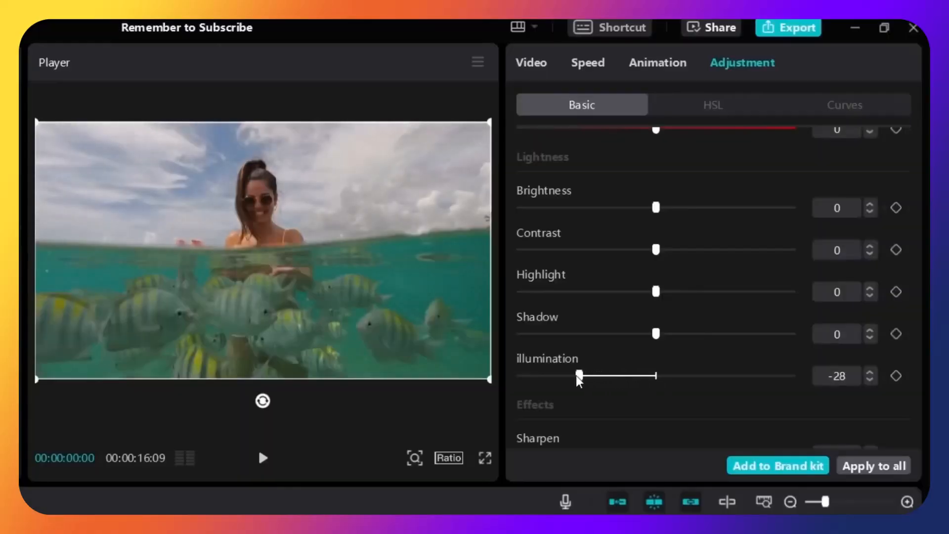
{"action": "left_click_drag", "start_coordinate": [523, 376], "coordinate": [748, 384]}
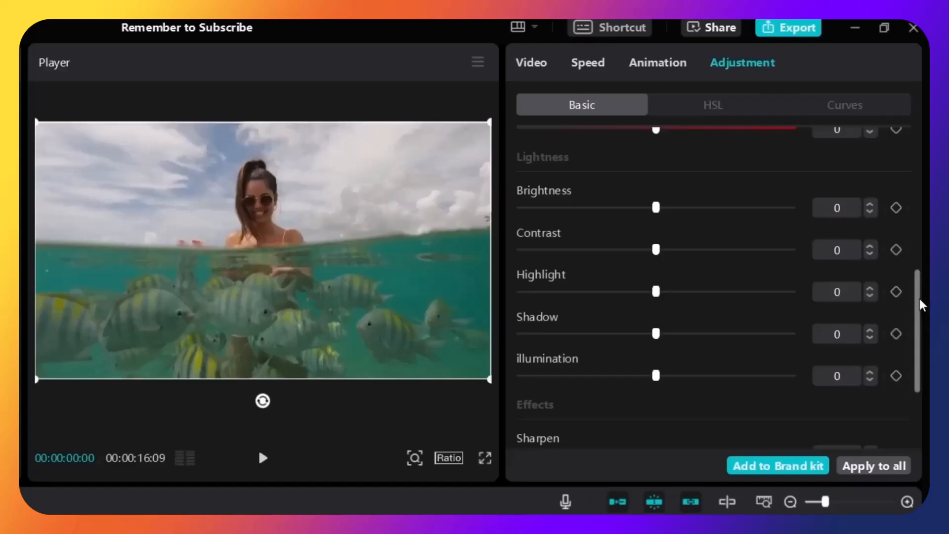
Try the sharpen and particles effects at 100 on the underwater clip, returning each to 0.
{"action": "scroll", "coordinate": [920, 304], "scroll_direction": "down", "scroll_amount": 5}
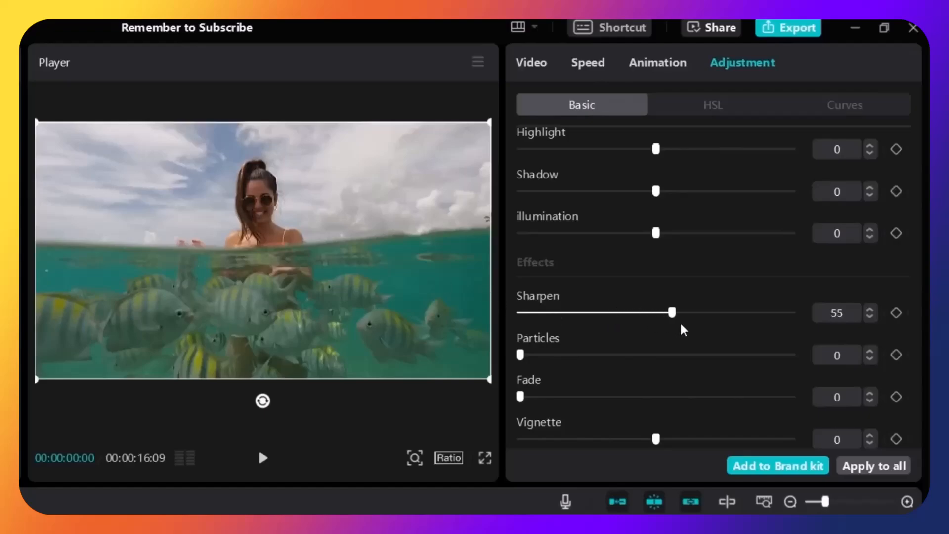
{"action": "left_click_drag", "start_coordinate": [706, 330], "coordinate": [806, 330]}
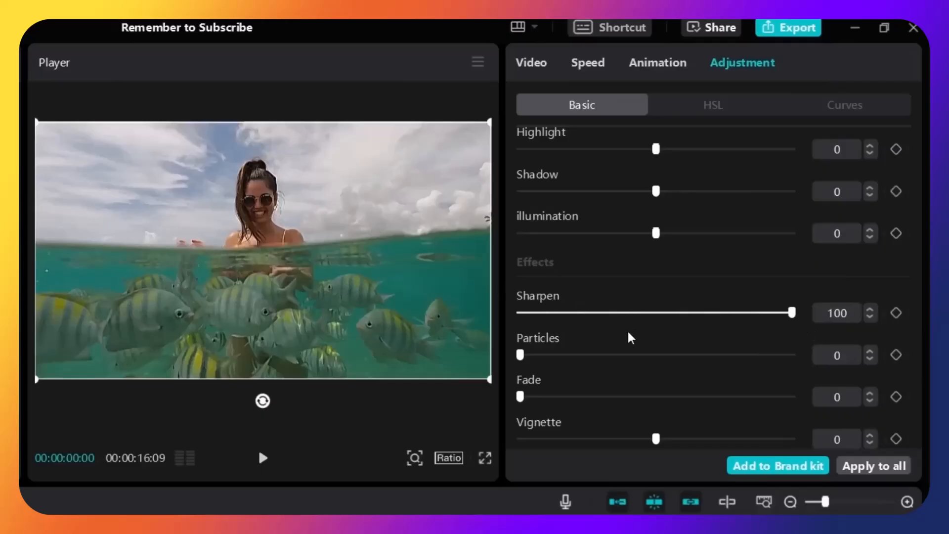
{"action": "left_click", "coordinate": [536, 312]}
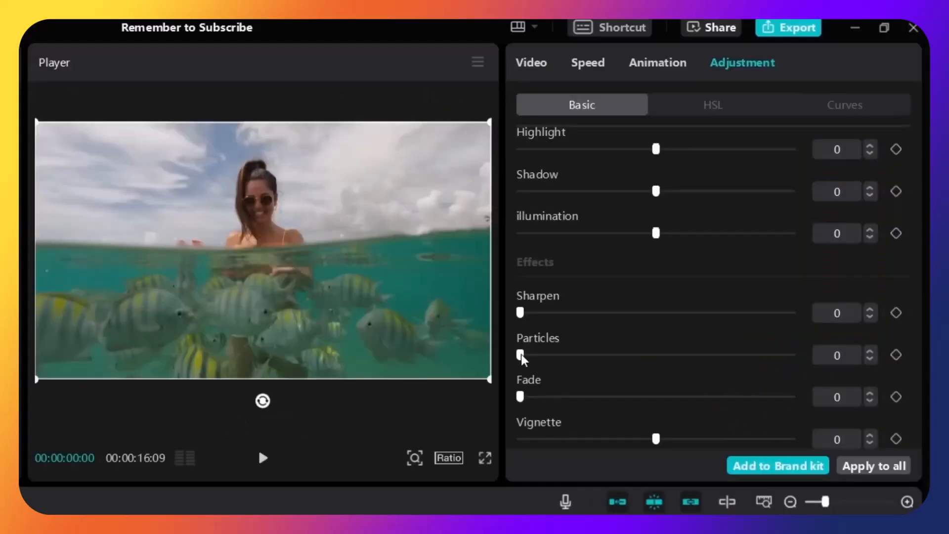
{"action": "left_click_drag", "start_coordinate": [608, 358], "coordinate": [828, 355]}
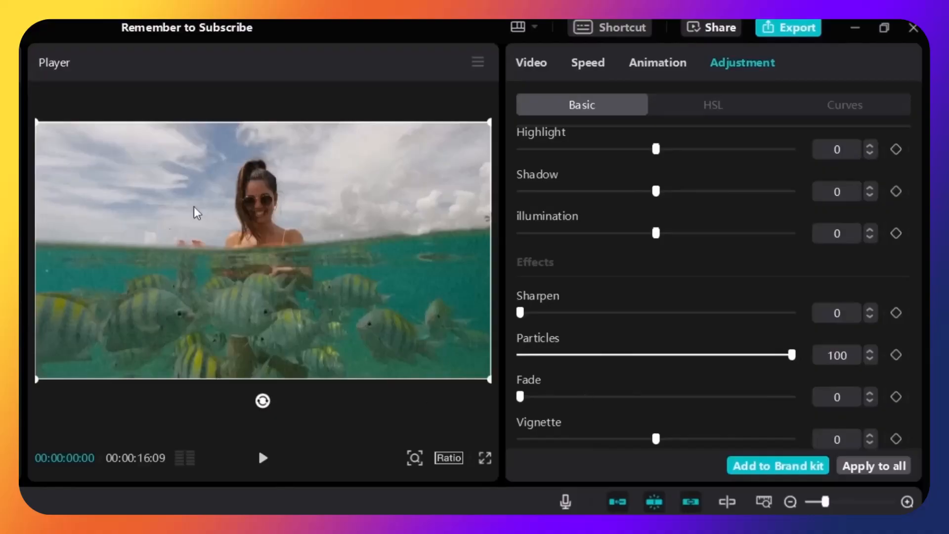
{"action": "left_click_drag", "start_coordinate": [794, 360], "coordinate": [509, 366]}
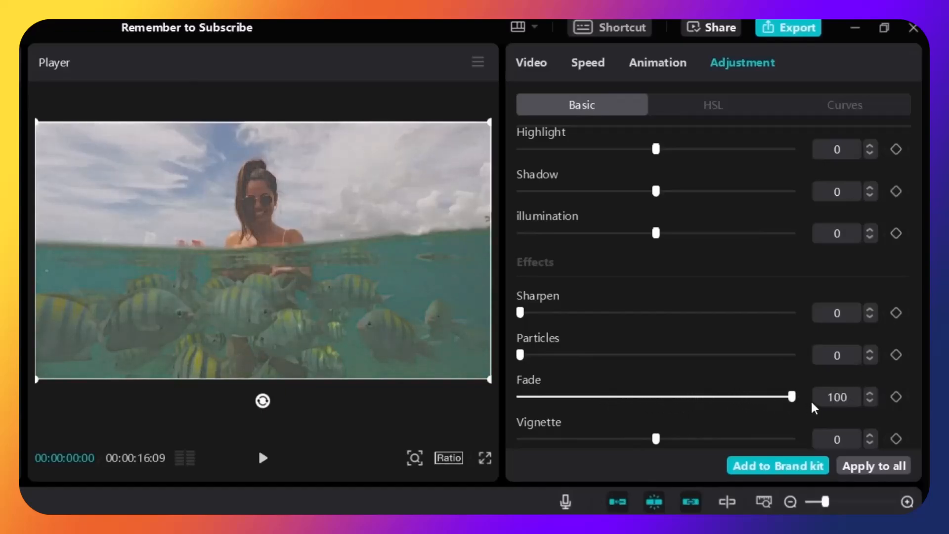
Return the underwater clip's fade effect to 0 and try a high vignette setting.
{"action": "left_click", "coordinate": [536, 399]}
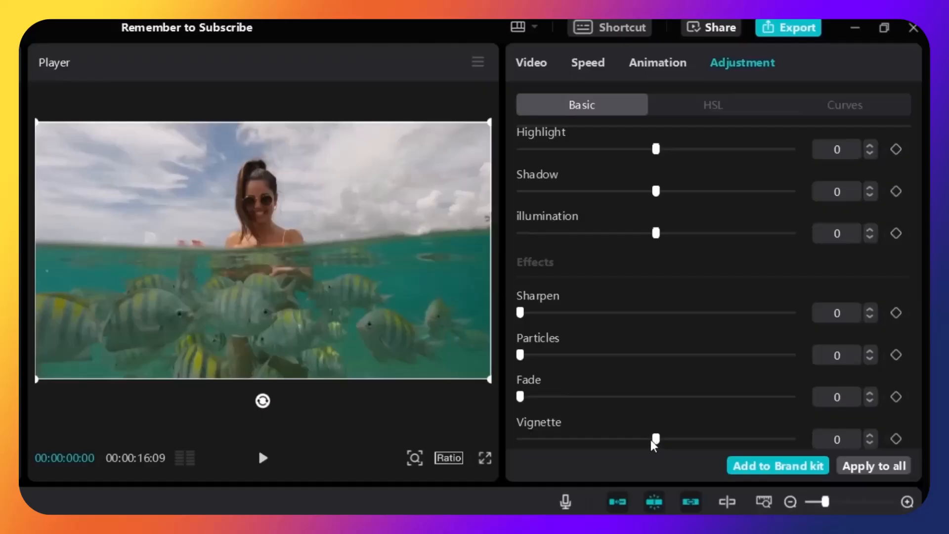
{"action": "left_click_drag", "start_coordinate": [652, 444], "coordinate": [792, 444]}
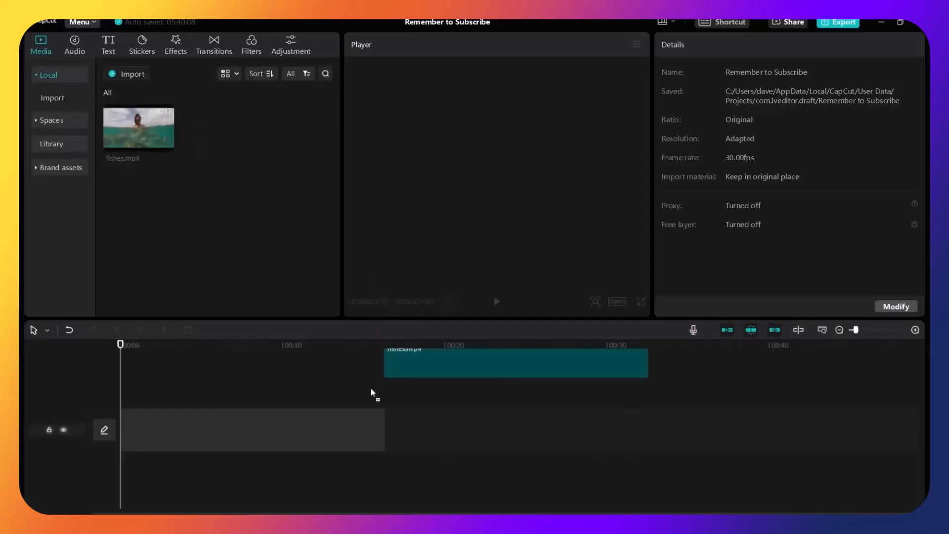
Place fishes.mp4 at the start of the timeline and move the playhead to 00:00:15:21.
{"action": "left_click_drag", "start_coordinate": [373, 394], "coordinate": [376, 411]}
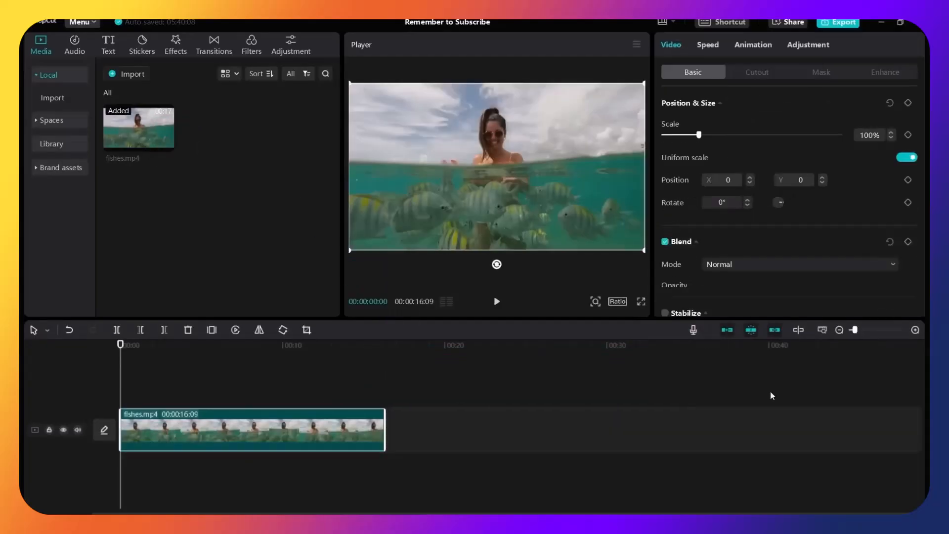
{"action": "left_click", "coordinate": [829, 332]}
{"action": "left_click", "coordinate": [720, 378]}
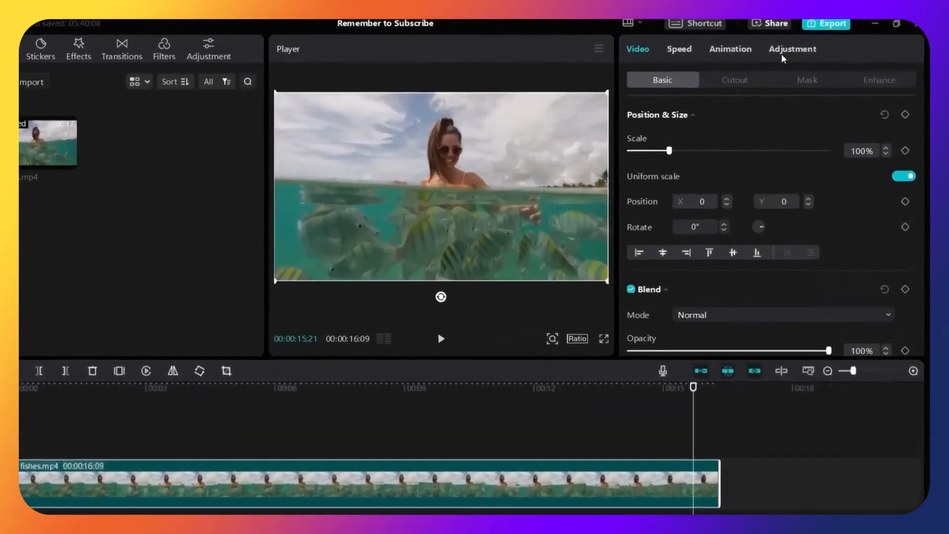
Set the fishes clip's color temperature to 10, after trying a cool setting and 50.
{"action": "left_click", "coordinate": [808, 45]}
{"action": "left_click_drag", "start_coordinate": [920, 191], "coordinate": [918, 254]}
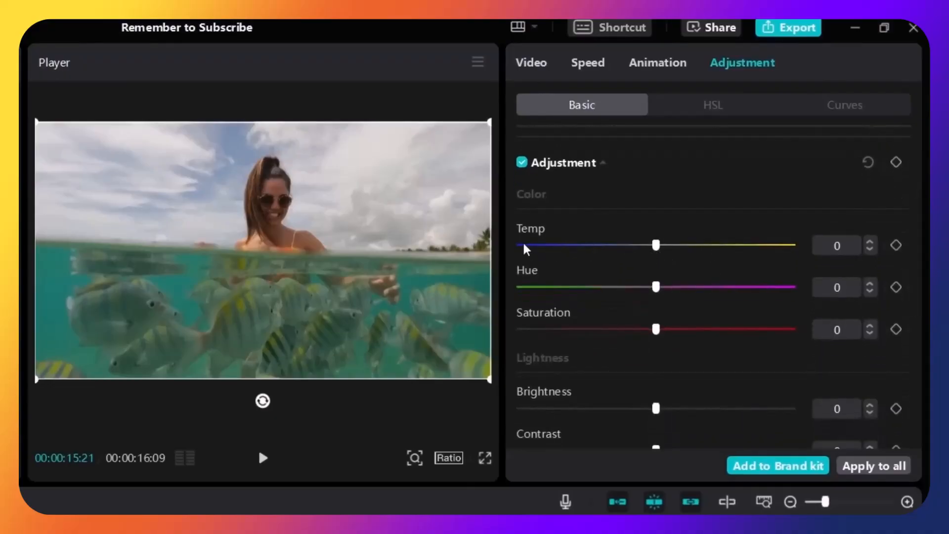
{"action": "left_click_drag", "start_coordinate": [587, 244], "coordinate": [554, 244]}
{"action": "mouse_move", "coordinate": [710, 243]}
{"action": "left_mouse_down"}
{"action": "mouse_move", "coordinate": [765, 247]}
{"action": "mouse_move", "coordinate": [696, 254]}
{"action": "left_mouse_up"}
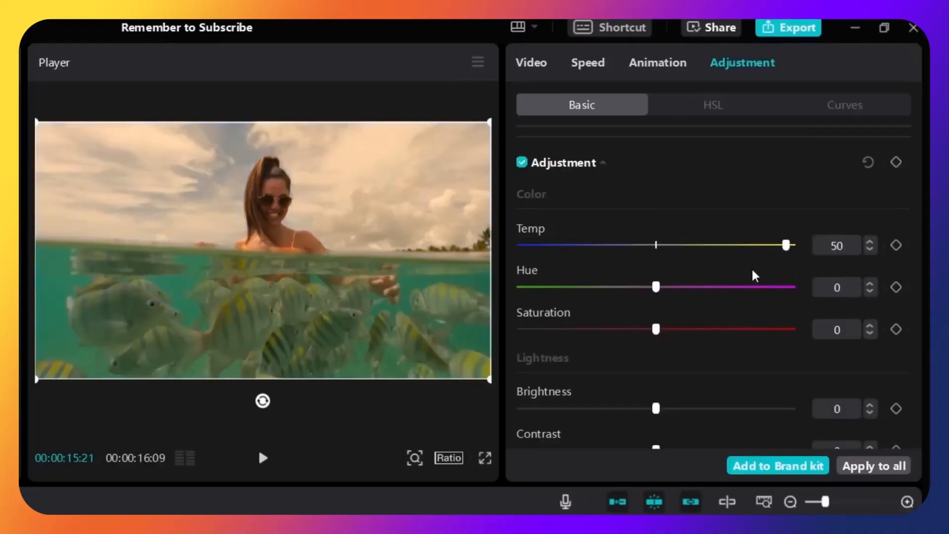
{"action": "left_click_drag", "start_coordinate": [646, 271], "coordinate": [696, 267]}
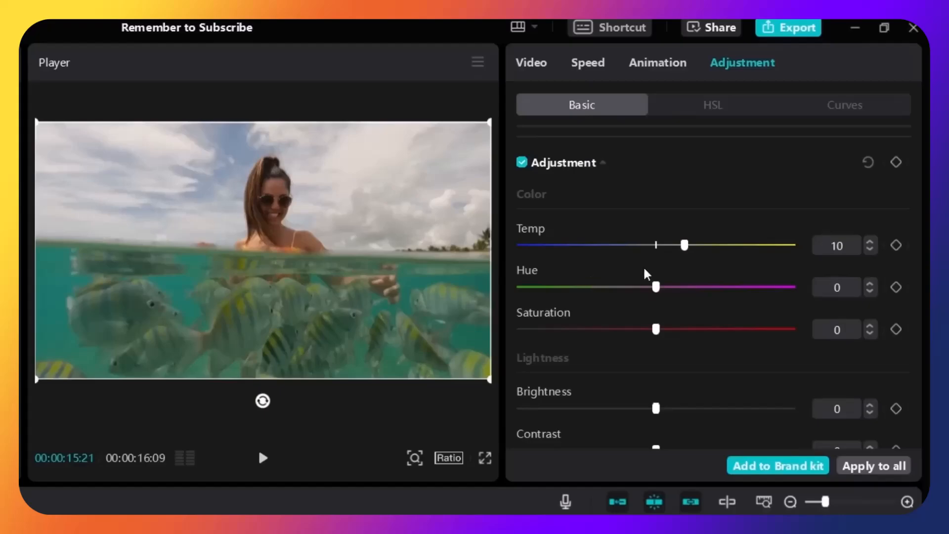
Set the fishes clip's basic hue to 15 and saturation to 30, trying a higher saturation as well.
{"action": "left_click_drag", "start_coordinate": [658, 292], "coordinate": [692, 295]}
{"action": "left_click_drag", "start_coordinate": [659, 336], "coordinate": [740, 339]}
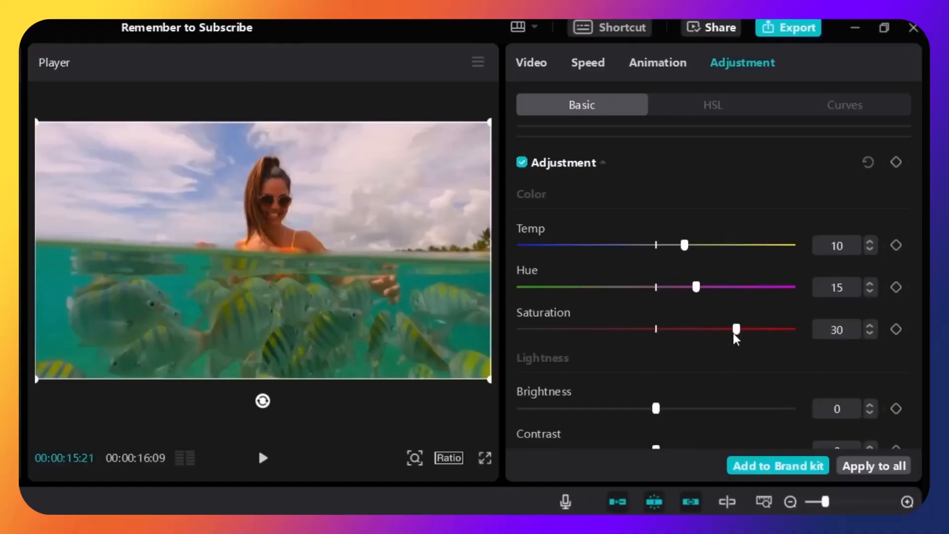
{"action": "left_click_drag", "start_coordinate": [737, 339], "coordinate": [800, 340]}
{"action": "left_click_drag", "start_coordinate": [730, 338], "coordinate": [740, 338]}
Set the fishes clip's brightness to 5, contrast to -10 and highlight to 10.
{"action": "left_click_drag", "start_coordinate": [920, 277], "coordinate": [919, 351]}
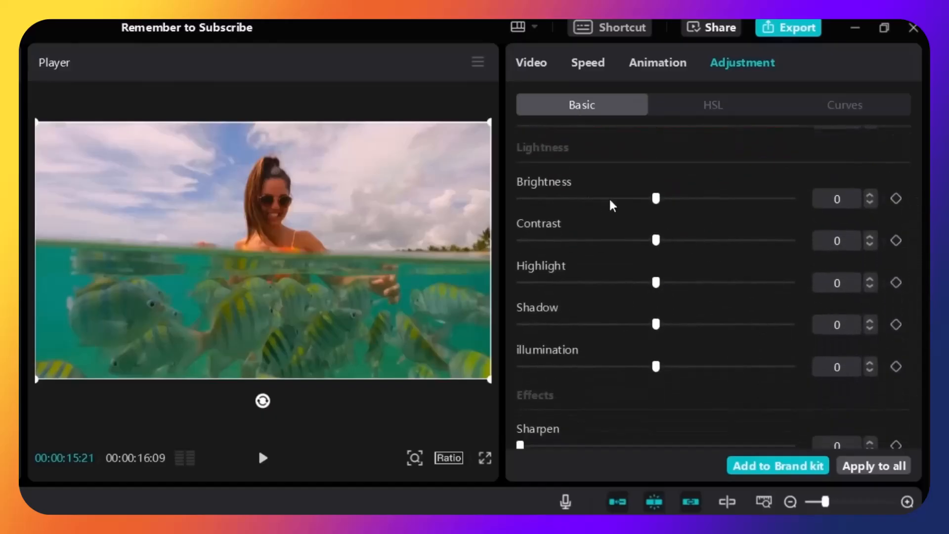
{"action": "mouse_move", "coordinate": [655, 198]}
{"action": "left_mouse_down"}
{"action": "mouse_move", "coordinate": [751, 200]}
{"action": "mouse_move", "coordinate": [562, 200]}
{"action": "mouse_move", "coordinate": [688, 205]}
{"action": "mouse_move", "coordinate": [666, 199]}
{"action": "left_mouse_up"}
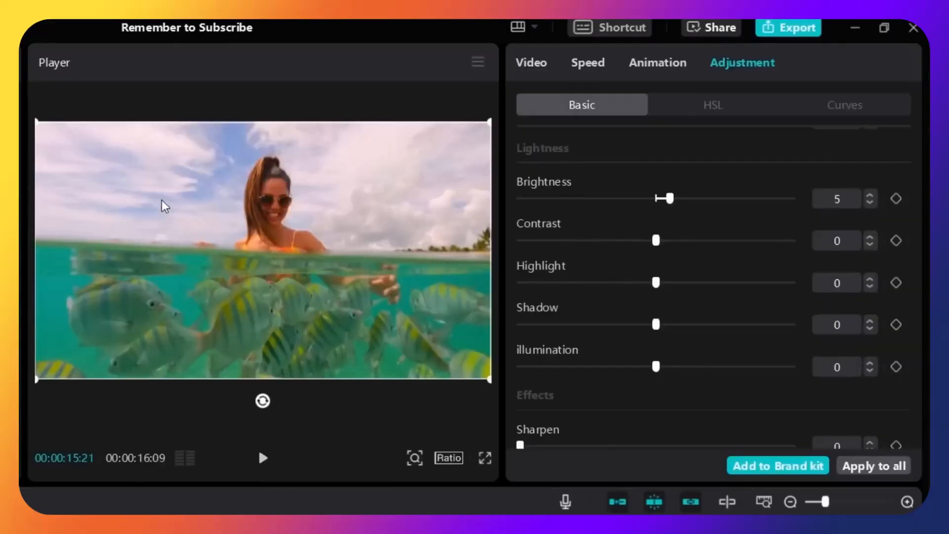
{"action": "left_click_drag", "start_coordinate": [657, 241], "coordinate": [624, 262]}
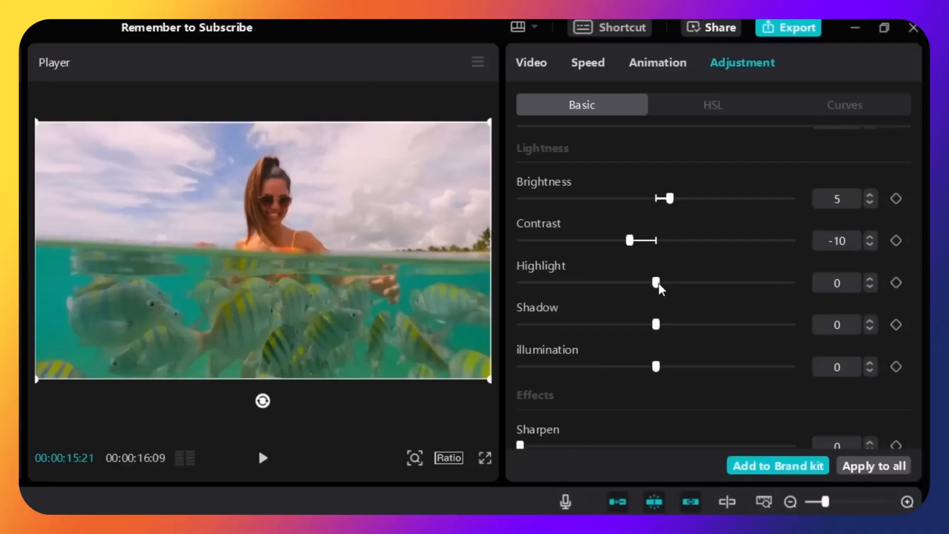
{"action": "left_click_drag", "start_coordinate": [657, 283], "coordinate": [684, 295]}
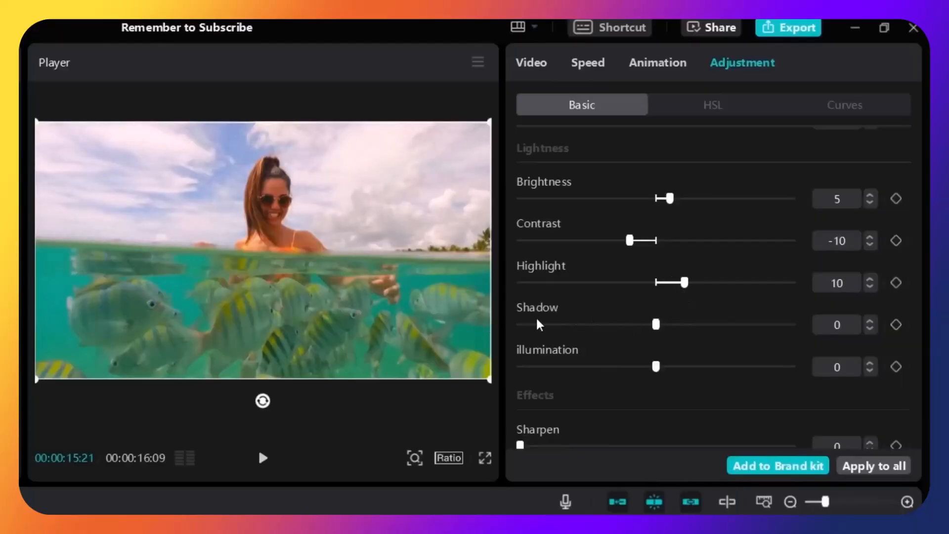
Set the fishes clip's shadow to -20 and illumination to 10.
{"action": "left_click_drag", "start_coordinate": [656, 325], "coordinate": [585, 328]}
{"action": "left_click_drag", "start_coordinate": [592, 327], "coordinate": [602, 331]}
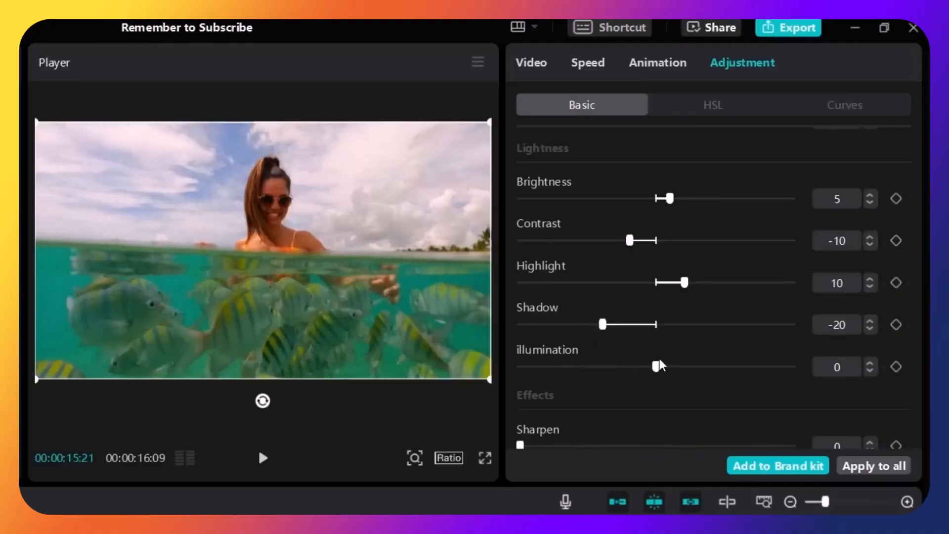
{"action": "left_click_drag", "start_coordinate": [657, 368], "coordinate": [680, 375]}
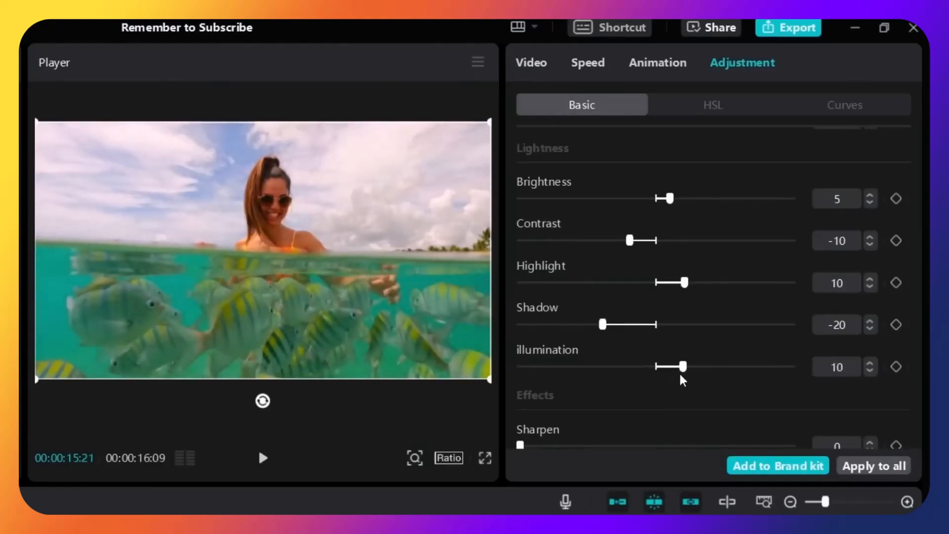
Set the fishes clip's sharpen effect to 20, after trying 100, and its fade effect to 20.
{"action": "scroll", "coordinate": [912, 387], "scroll_direction": "down", "scroll_amount": 3}
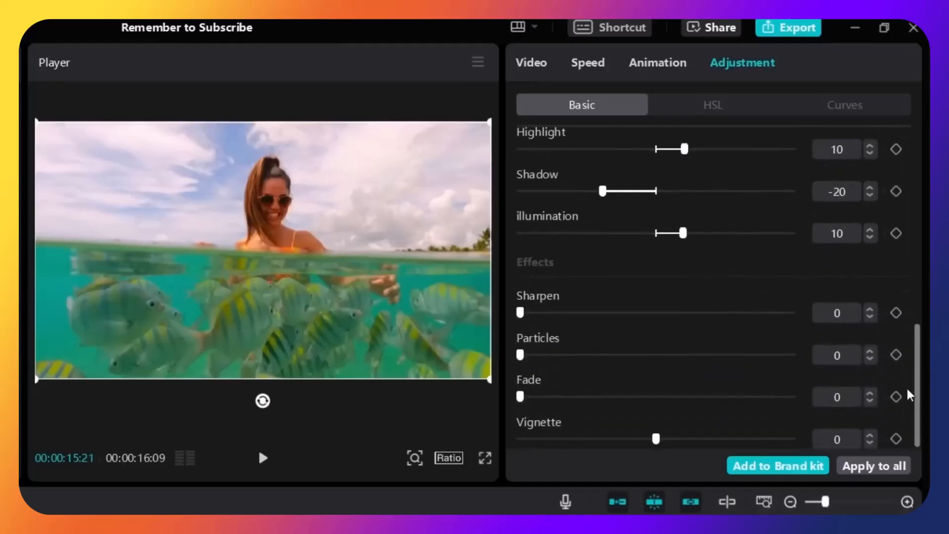
{"action": "left_click_drag", "start_coordinate": [520, 314], "coordinate": [885, 322]}
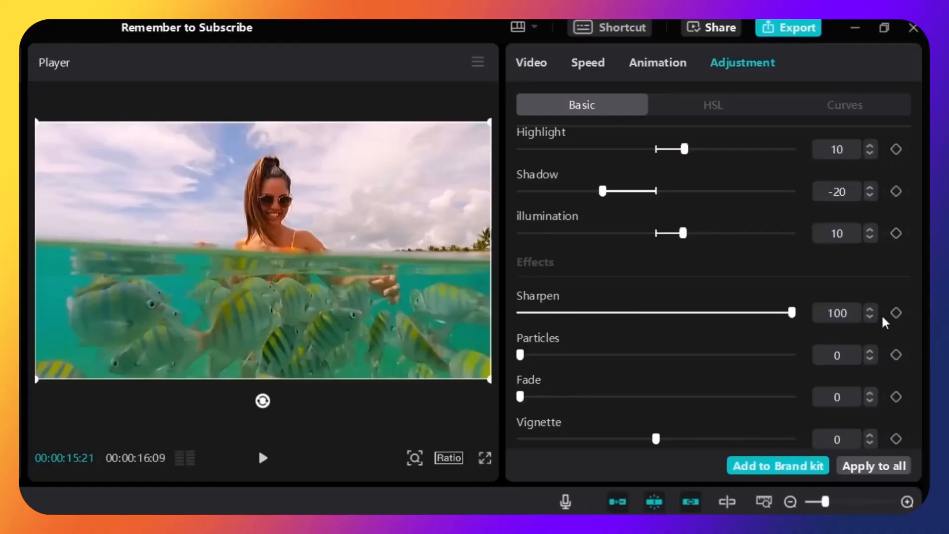
{"action": "left_click_drag", "start_coordinate": [643, 317], "coordinate": [578, 325]}
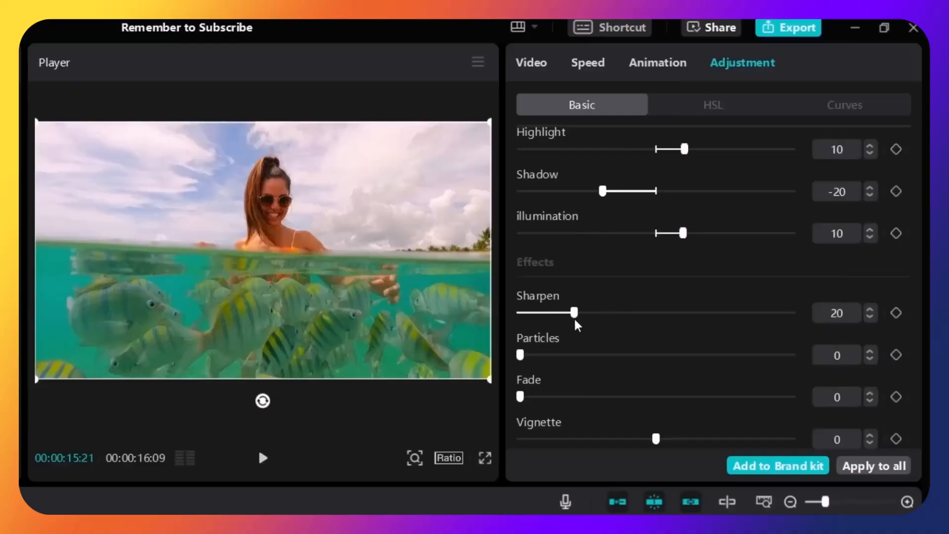
{"action": "left_click_drag", "start_coordinate": [523, 356], "coordinate": [391, 365]}
{"action": "left_click_drag", "start_coordinate": [522, 402], "coordinate": [580, 415]}
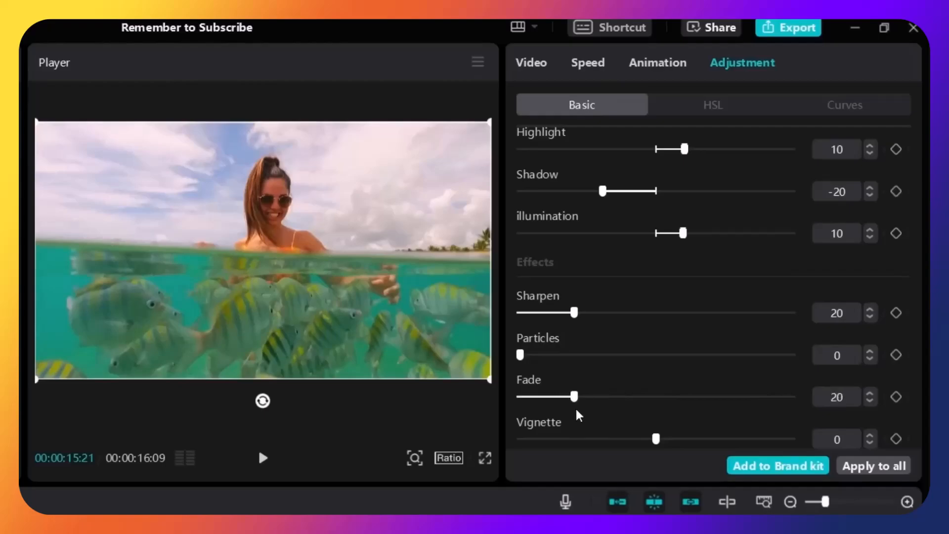
{"action": "mouse_move", "coordinate": [656, 439]}
{"action": "left_mouse_down"}
{"action": "mouse_move", "coordinate": [608, 440]}
{"action": "mouse_move", "coordinate": [703, 440]}
{"action": "mouse_move", "coordinate": [658, 441]}
{"action": "left_mouse_up"}
Look through the clip's HSL color channels from orange to magenta.
{"action": "left_click", "coordinate": [707, 109]}
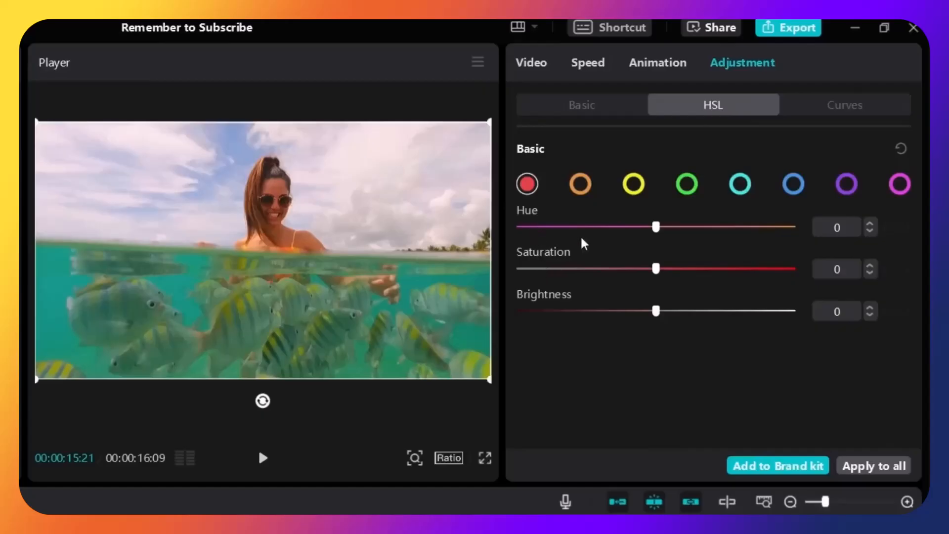
{"action": "left_click", "coordinate": [583, 187]}
{"action": "left_click", "coordinate": [634, 185]}
{"action": "left_click", "coordinate": [687, 186]}
{"action": "left_click", "coordinate": [742, 188]}
{"action": "left_click", "coordinate": [791, 187]}
{"action": "left_click", "coordinate": [846, 187]}
{"action": "left_click", "coordinate": [897, 186]}
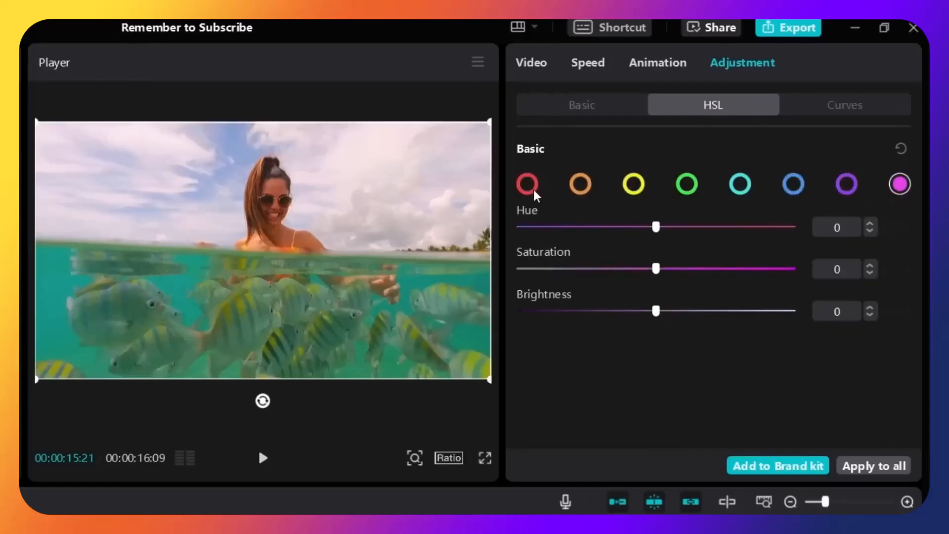
Set the red HSL hue to 60, after trying low settings.
{"action": "left_click", "coordinate": [526, 186]}
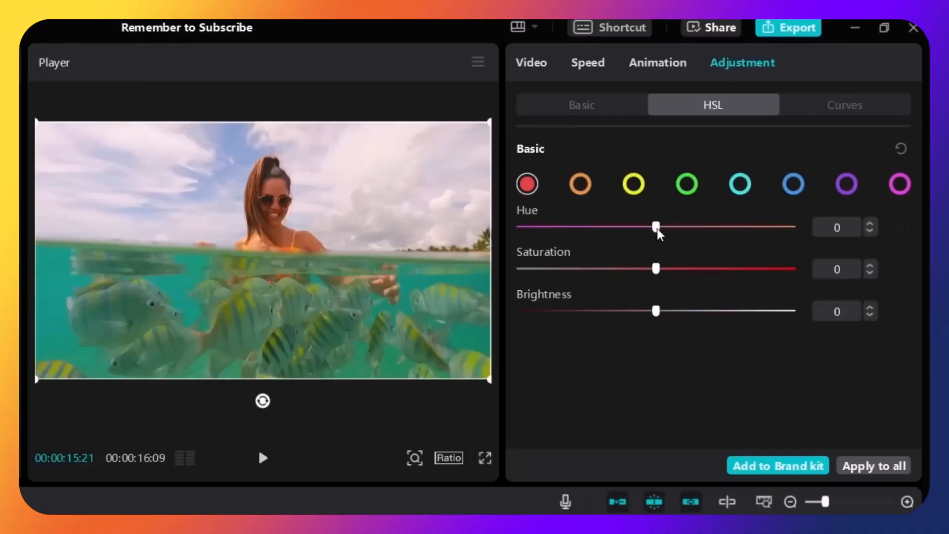
{"action": "left_click_drag", "start_coordinate": [630, 228], "coordinate": [517, 232]}
{"action": "left_click_drag", "start_coordinate": [530, 227], "coordinate": [480, 242]}
{"action": "left_click_drag", "start_coordinate": [531, 227], "coordinate": [657, 247]}
{"action": "left_click_drag", "start_coordinate": [657, 226], "coordinate": [713, 231]}
{"action": "left_click_drag", "start_coordinate": [655, 228], "coordinate": [740, 238]}
{"action": "left_click", "coordinate": [870, 231]}
{"action": "left_click", "coordinate": [871, 232]}
{"action": "left_click", "coordinate": [871, 231]}
Set the red HSL saturation to 20 and raise the red brightness, after trying a low brightness.
{"action": "left_click_drag", "start_coordinate": [657, 270], "coordinate": [687, 268]}
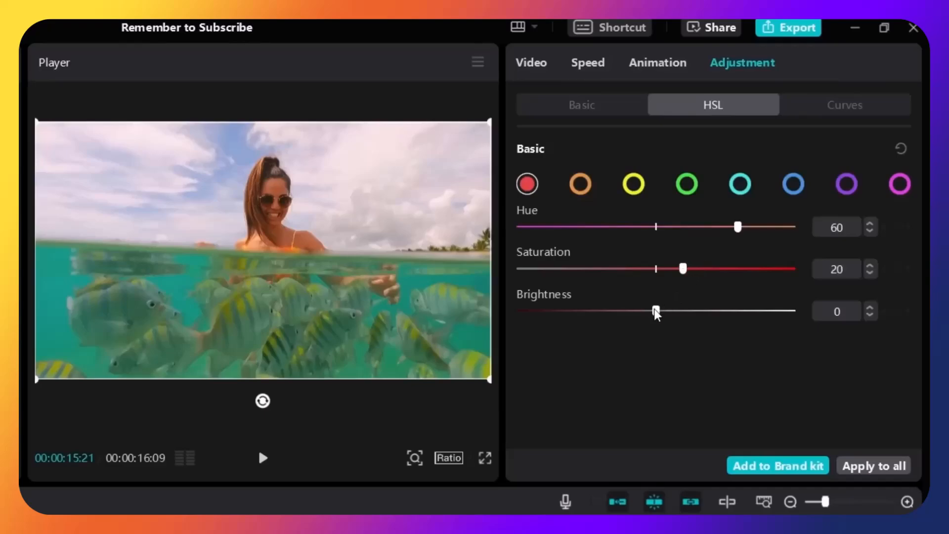
{"action": "left_click_drag", "start_coordinate": [623, 315], "coordinate": [334, 211]}
{"action": "left_click_drag", "start_coordinate": [520, 311], "coordinate": [699, 336]}
{"action": "left_click", "coordinate": [871, 317]}
Set the orange HSL hue to 20 and saturation to -20.
{"action": "left_click", "coordinate": [579, 188]}
{"action": "left_click_drag", "start_coordinate": [655, 227], "coordinate": [681, 235]}
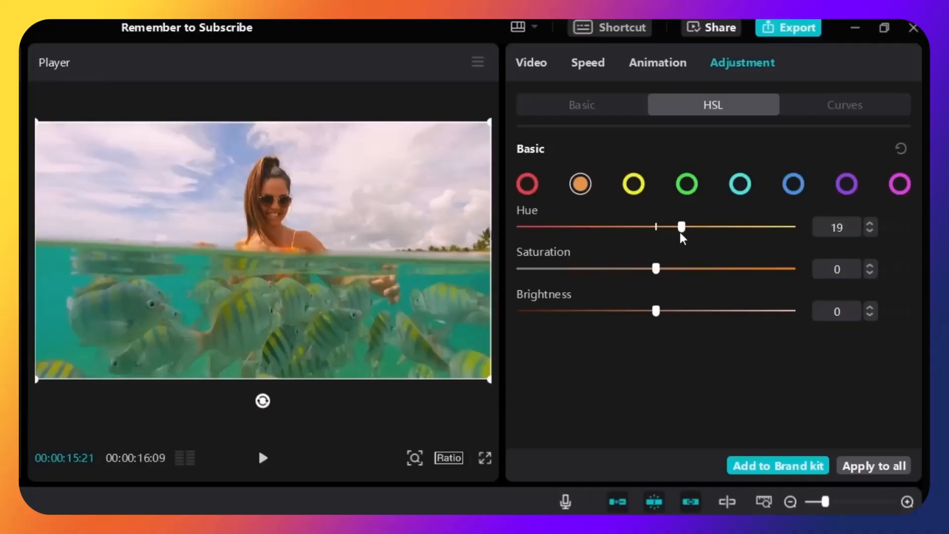
{"action": "left_click_drag", "start_coordinate": [657, 269], "coordinate": [702, 269]}
{"action": "left_click_drag", "start_coordinate": [769, 276], "coordinate": [629, 277]}
{"action": "left_click", "coordinate": [870, 223]}
{"action": "left_click", "coordinate": [871, 274]}
Set the orange HSL brightness to 30, after trying 100.
{"action": "left_click_drag", "start_coordinate": [692, 314], "coordinate": [871, 316]}
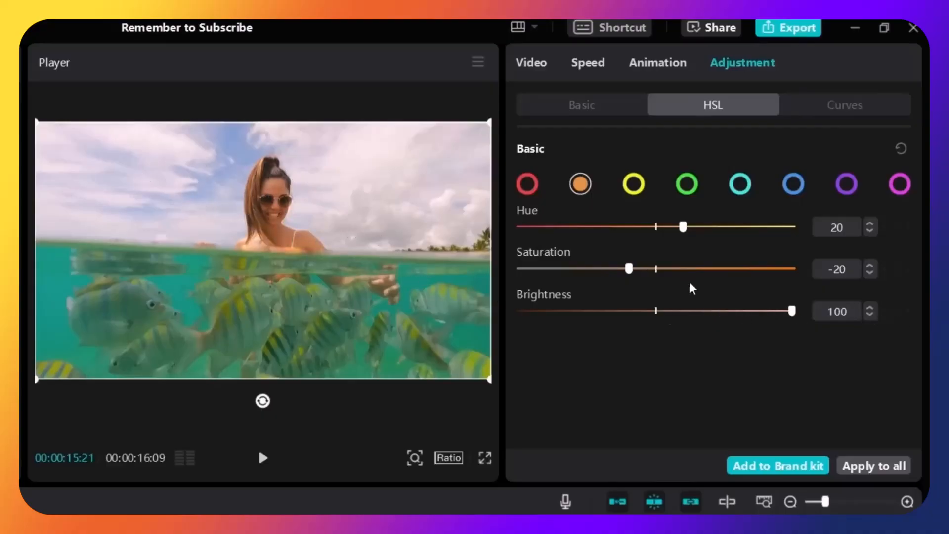
{"action": "left_click", "coordinate": [672, 312]}
{"action": "left_click_drag", "start_coordinate": [672, 315], "coordinate": [694, 320]}
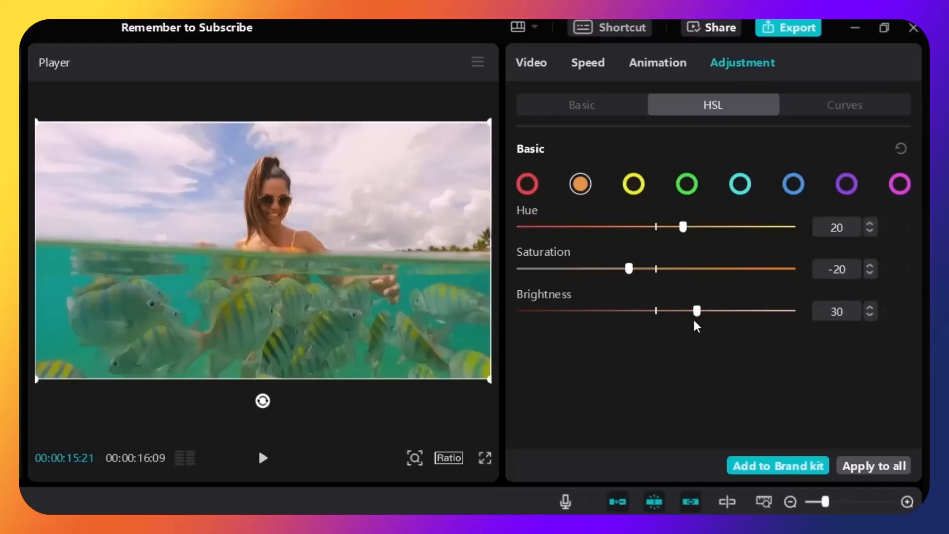
Set the yellow HSL hue to 29, after trying a high setting and -100.
{"action": "left_click", "coordinate": [636, 183]}
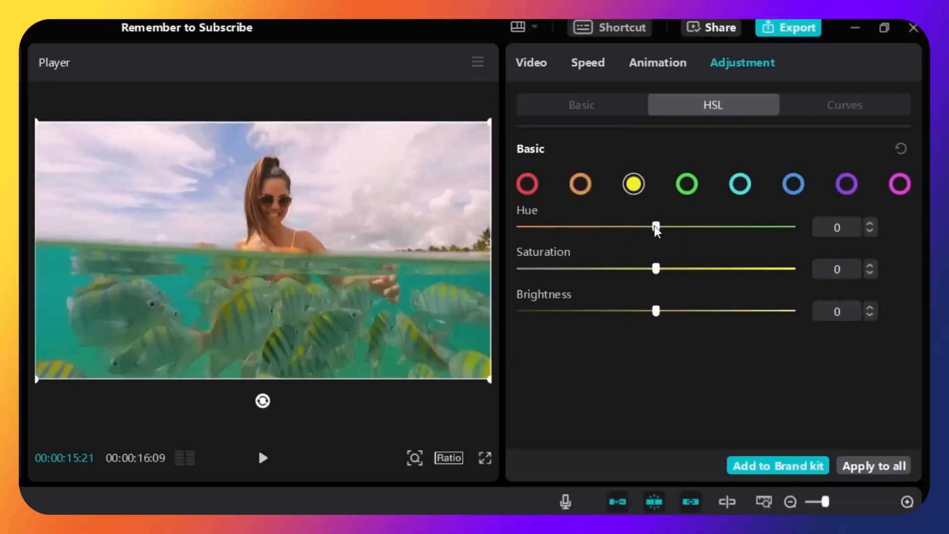
{"action": "left_click_drag", "start_coordinate": [657, 228], "coordinate": [713, 217]}
{"action": "left_click_drag", "start_coordinate": [633, 232], "coordinate": [332, 271]}
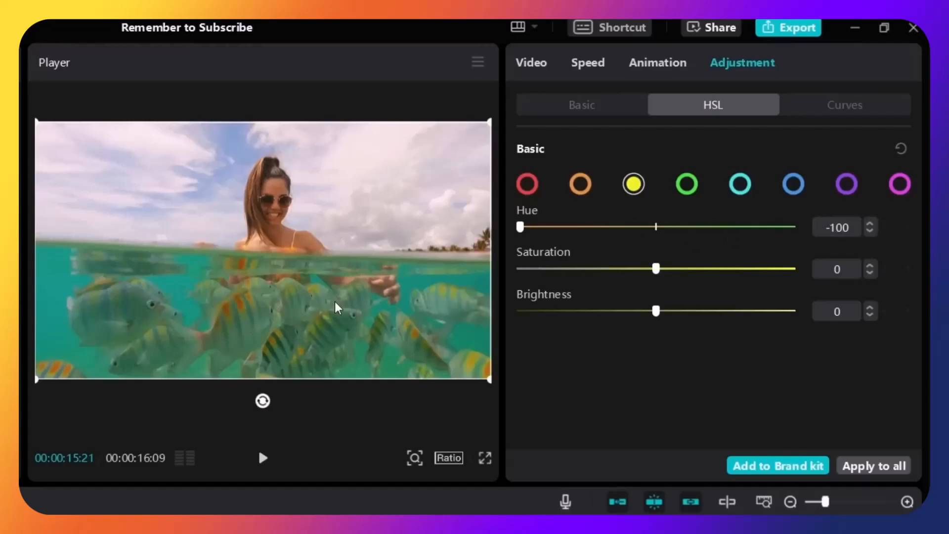
{"action": "left_click_drag", "start_coordinate": [589, 227], "coordinate": [696, 242]}
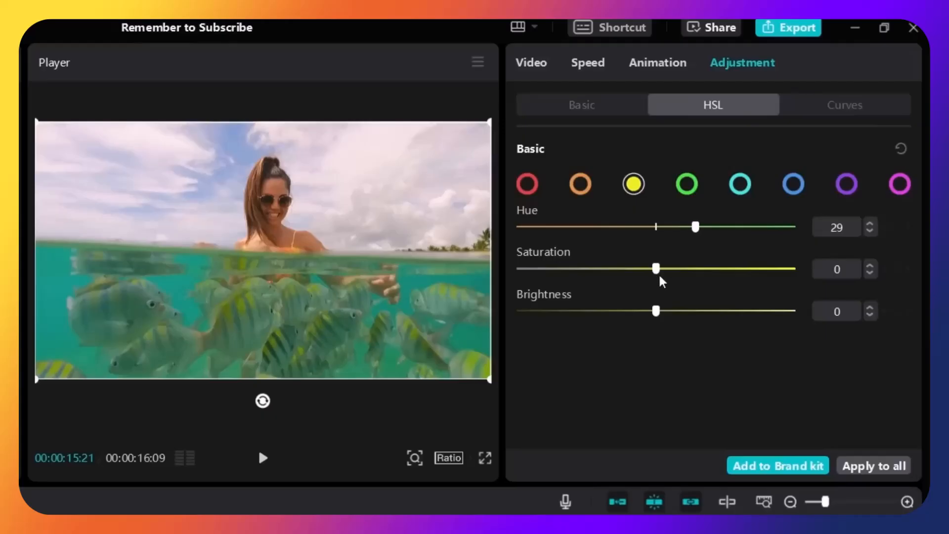
Set the yellow HSL saturation and hue to 30 each and the yellow brightness to 59.
{"action": "left_click_drag", "start_coordinate": [656, 270], "coordinate": [698, 278]}
{"action": "left_click", "coordinate": [869, 275]}
{"action": "left_click", "coordinate": [869, 275]}
{"action": "left_click", "coordinate": [869, 275]}
{"action": "left_click", "coordinate": [871, 223]}
{"action": "left_click_drag", "start_coordinate": [656, 310], "coordinate": [734, 326]}
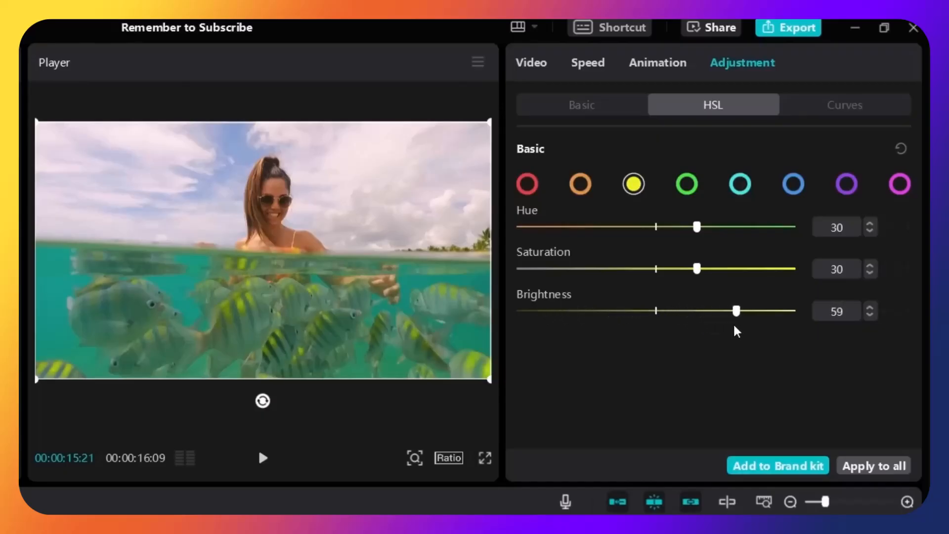
Set the green HSL hue to -50, saturation to 10 and brightness to -30.
{"action": "left_click", "coordinate": [687, 191]}
{"action": "left_click_drag", "start_coordinate": [658, 230], "coordinate": [559, 251]}
{"action": "left_click_drag", "start_coordinate": [590, 252], "coordinate": [584, 251]}
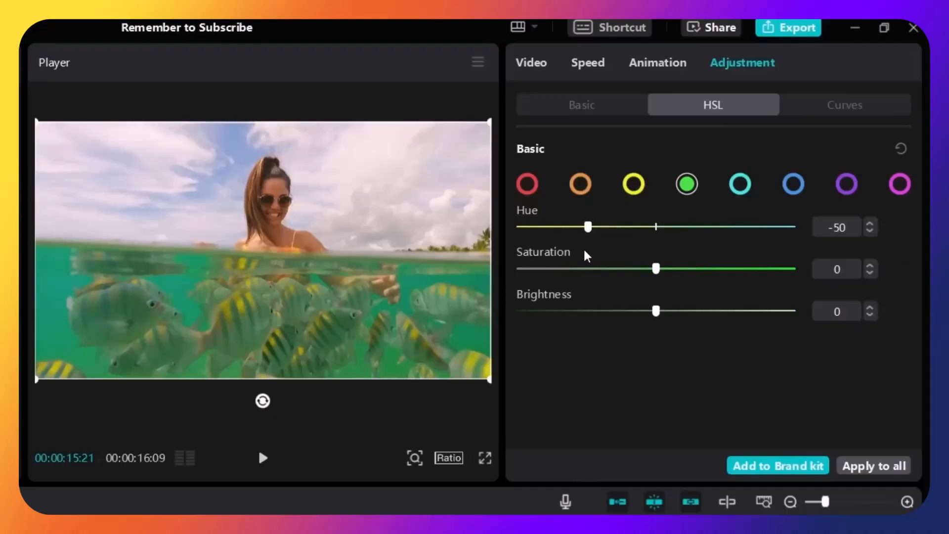
{"action": "mouse_move", "coordinate": [656, 268]}
{"action": "left_mouse_down"}
{"action": "mouse_move", "coordinate": [696, 275]}
{"action": "mouse_move", "coordinate": [693, 286]}
{"action": "mouse_move", "coordinate": [670, 281]}
{"action": "left_mouse_up"}
{"action": "left_click_drag", "start_coordinate": [659, 317], "coordinate": [613, 319]}
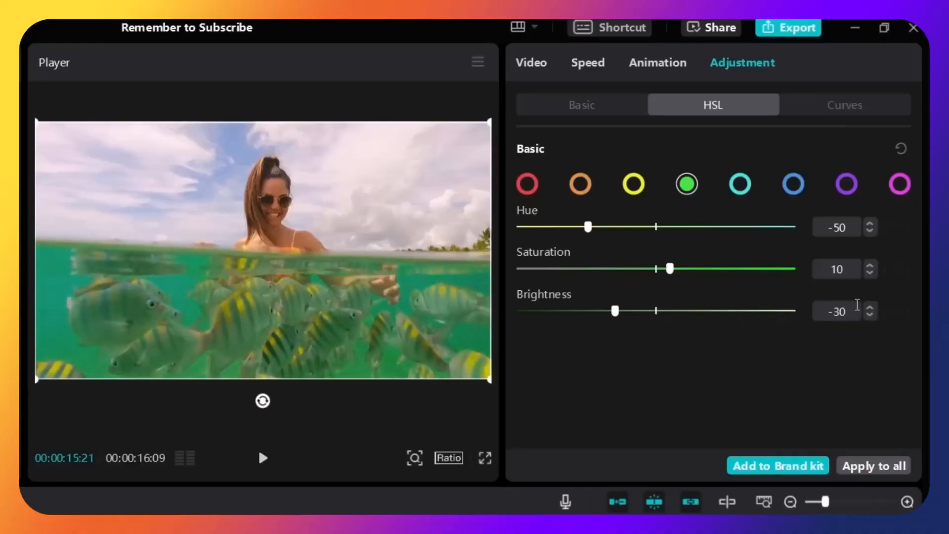
Set the cyan HSL hue and saturation to 20 each and the cyan brightness to 9.
{"action": "left_click", "coordinate": [741, 187]}
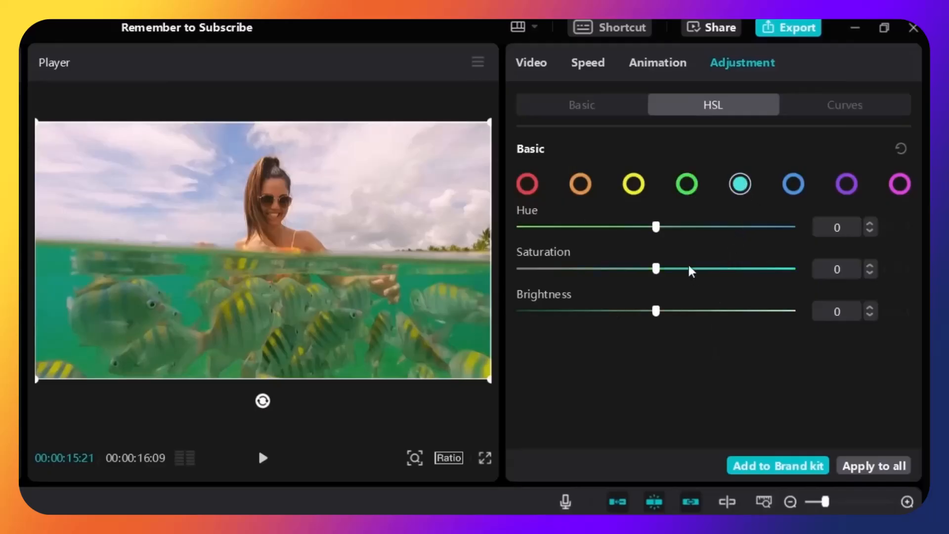
{"action": "left_click_drag", "start_coordinate": [660, 236], "coordinate": [678, 238]}
{"action": "left_click_drag", "start_coordinate": [683, 230], "coordinate": [684, 231]}
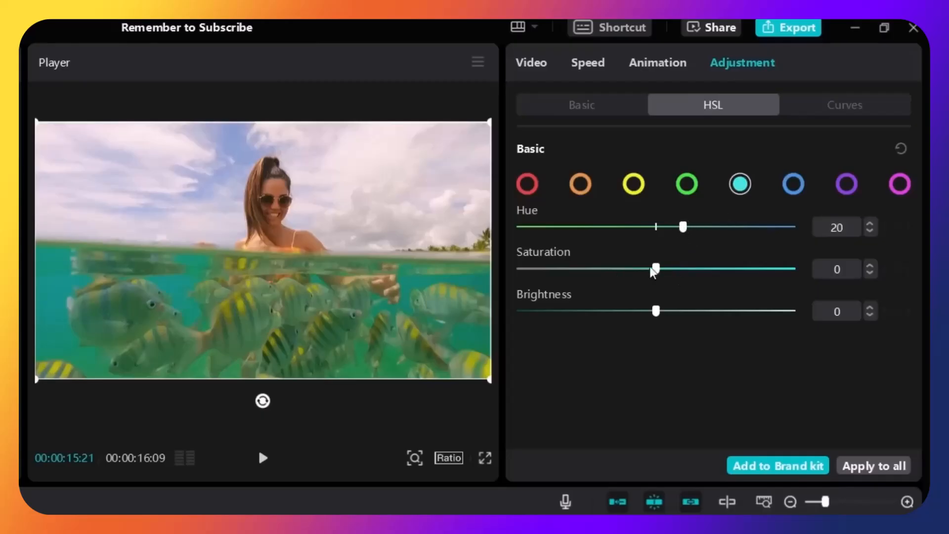
{"action": "left_click_drag", "start_coordinate": [657, 270], "coordinate": [688, 275]}
{"action": "left_click_drag", "start_coordinate": [649, 316], "coordinate": [671, 330]}
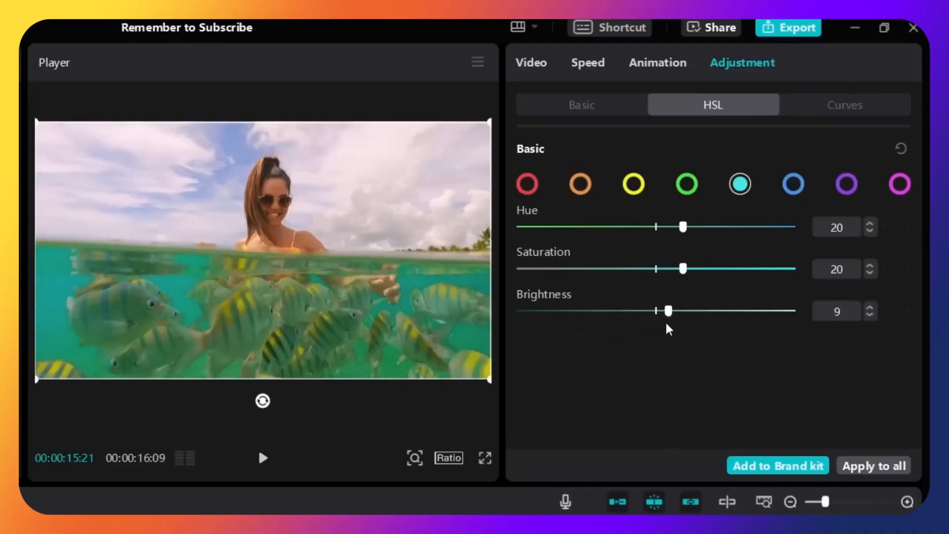
Set the blue HSL hue to -20, saturation to 80 and brightness to 30, after trying a hue of 100.
{"action": "left_click", "coordinate": [794, 187]}
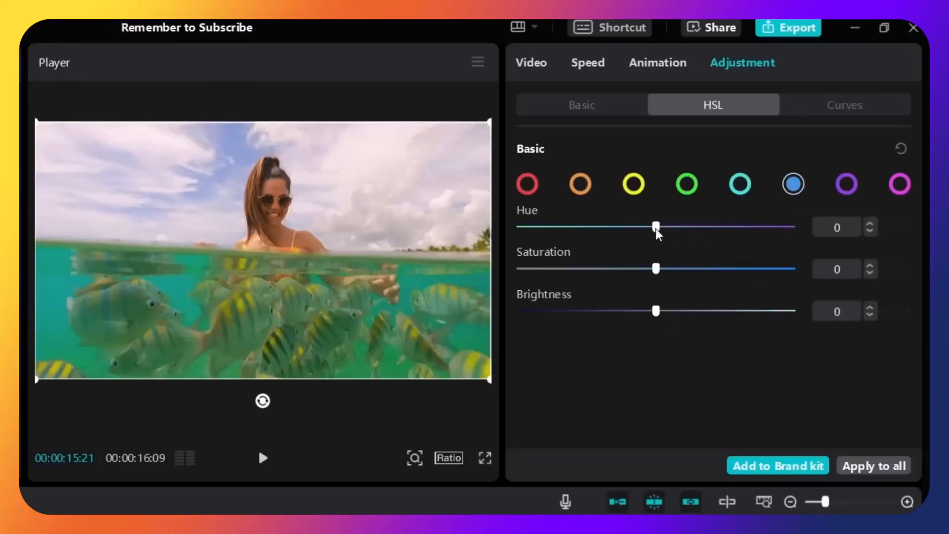
{"action": "left_click_drag", "start_coordinate": [657, 233], "coordinate": [629, 241]}
{"action": "left_click_drag", "start_coordinate": [568, 238], "coordinate": [824, 246]}
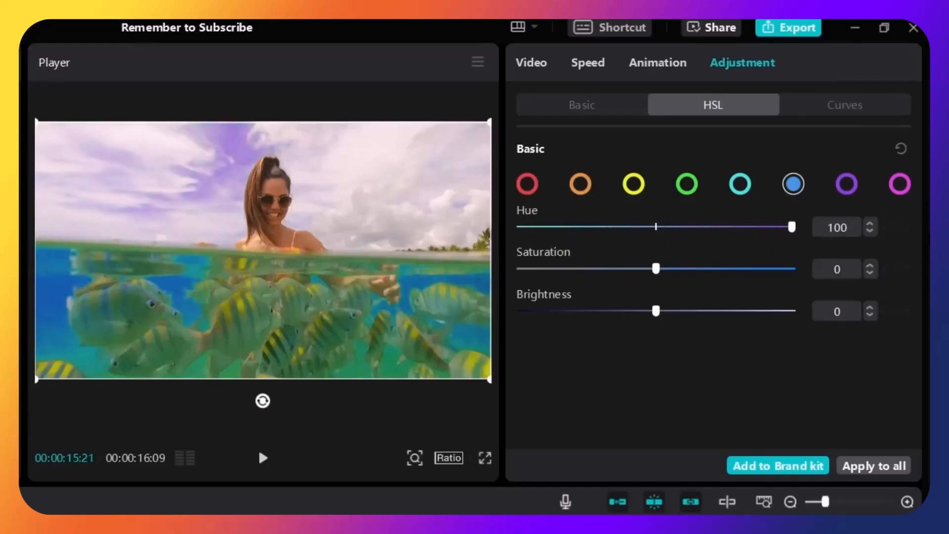
{"action": "left_click_drag", "start_coordinate": [923, 239], "coordinate": [766, 284]}
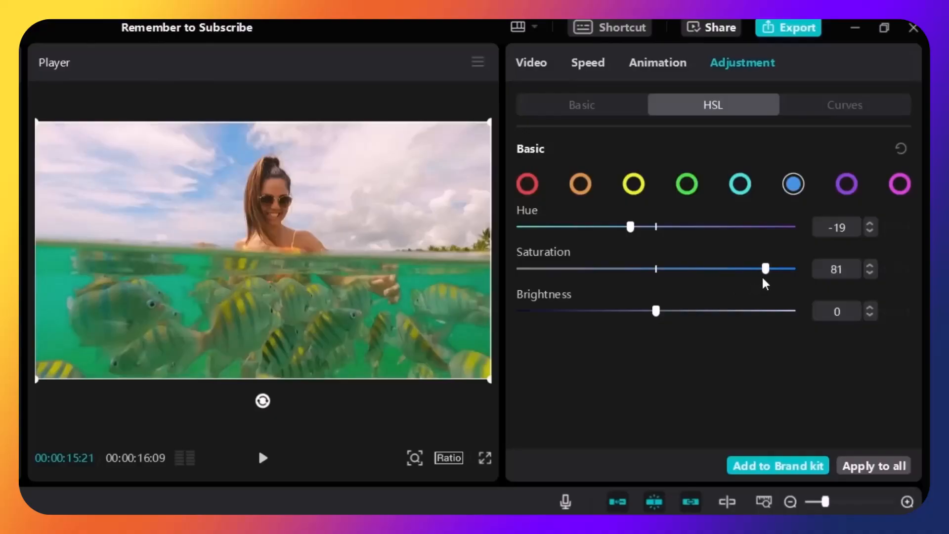
{"action": "left_click", "coordinate": [871, 232]}
{"action": "left_click_drag", "start_coordinate": [658, 312], "coordinate": [697, 325]}
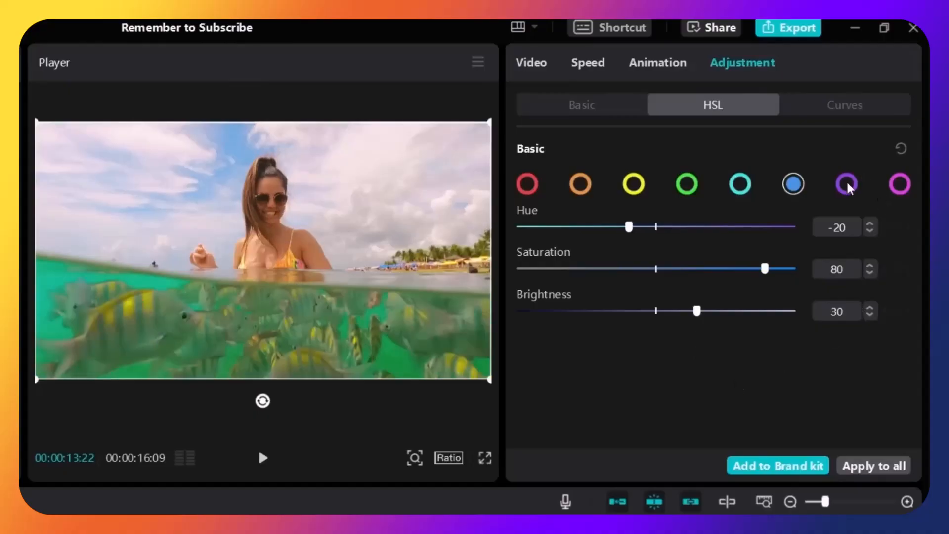
Try both extremes of the purple HSL hue and raise the purple saturation to 100 and brightness to 98.
{"action": "left_click", "coordinate": [847, 185]}
{"action": "left_click_drag", "start_coordinate": [656, 226], "coordinate": [523, 227]}
{"action": "left_click_drag", "start_coordinate": [523, 262], "coordinate": [826, 246]}
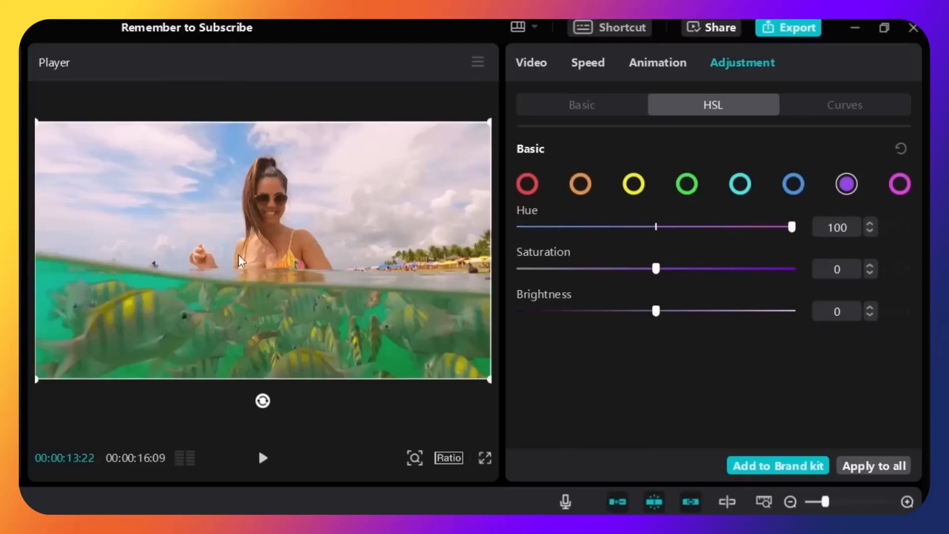
{"action": "mouse_move", "coordinate": [792, 227]}
{"action": "left_mouse_down"}
{"action": "mouse_move", "coordinate": [528, 233]}
{"action": "mouse_move", "coordinate": [790, 237]}
{"action": "mouse_move", "coordinate": [727, 229]}
{"action": "mouse_move", "coordinate": [792, 229]}
{"action": "left_mouse_up"}
{"action": "left_click_drag", "start_coordinate": [657, 268], "coordinate": [791, 270]}
{"action": "left_click_drag", "start_coordinate": [668, 312], "coordinate": [790, 311]}
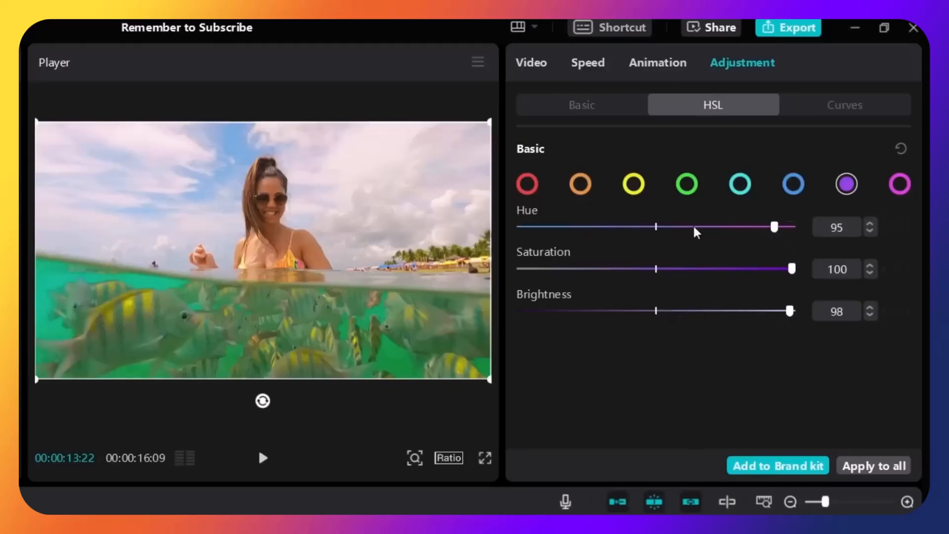
Try the magenta HSL hue and play the underwater clip for comparison.
{"action": "left_click", "coordinate": [900, 186]}
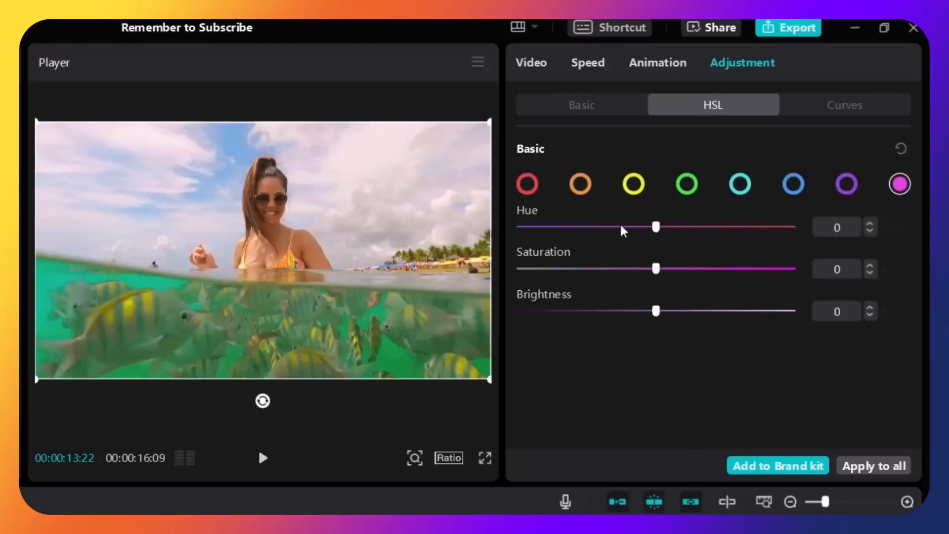
{"action": "mouse_move", "coordinate": [656, 234]}
{"action": "left_mouse_down"}
{"action": "mouse_move", "coordinate": [787, 233]}
{"action": "mouse_move", "coordinate": [544, 235]}
{"action": "mouse_move", "coordinate": [803, 235]}
{"action": "mouse_move", "coordinate": [568, 237]}
{"action": "mouse_move", "coordinate": [659, 240]}
{"action": "left_mouse_up"}
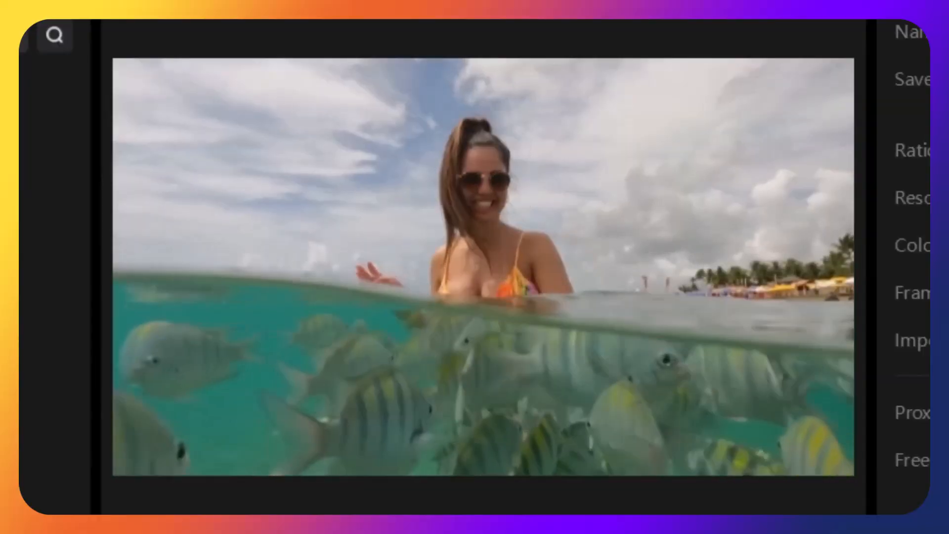
{"action": "left_click", "coordinate": [483, 267]}
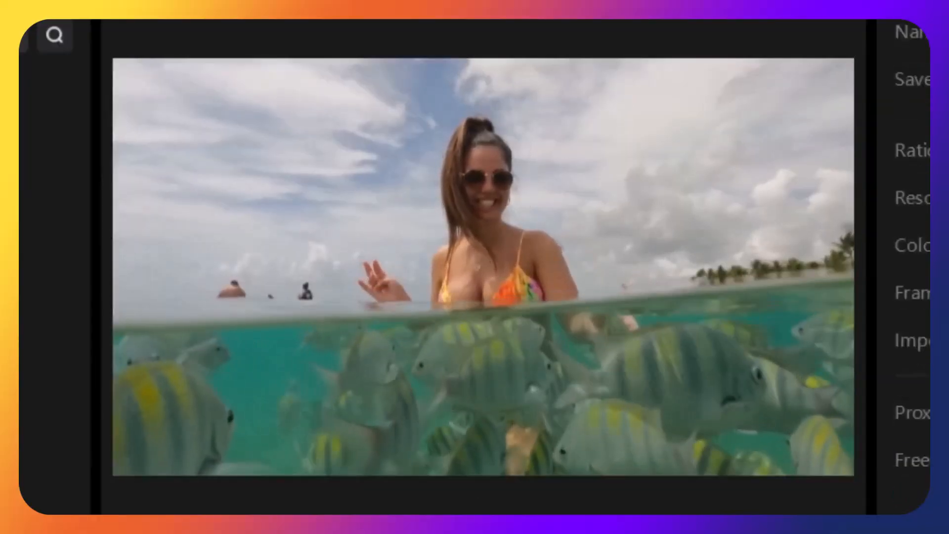